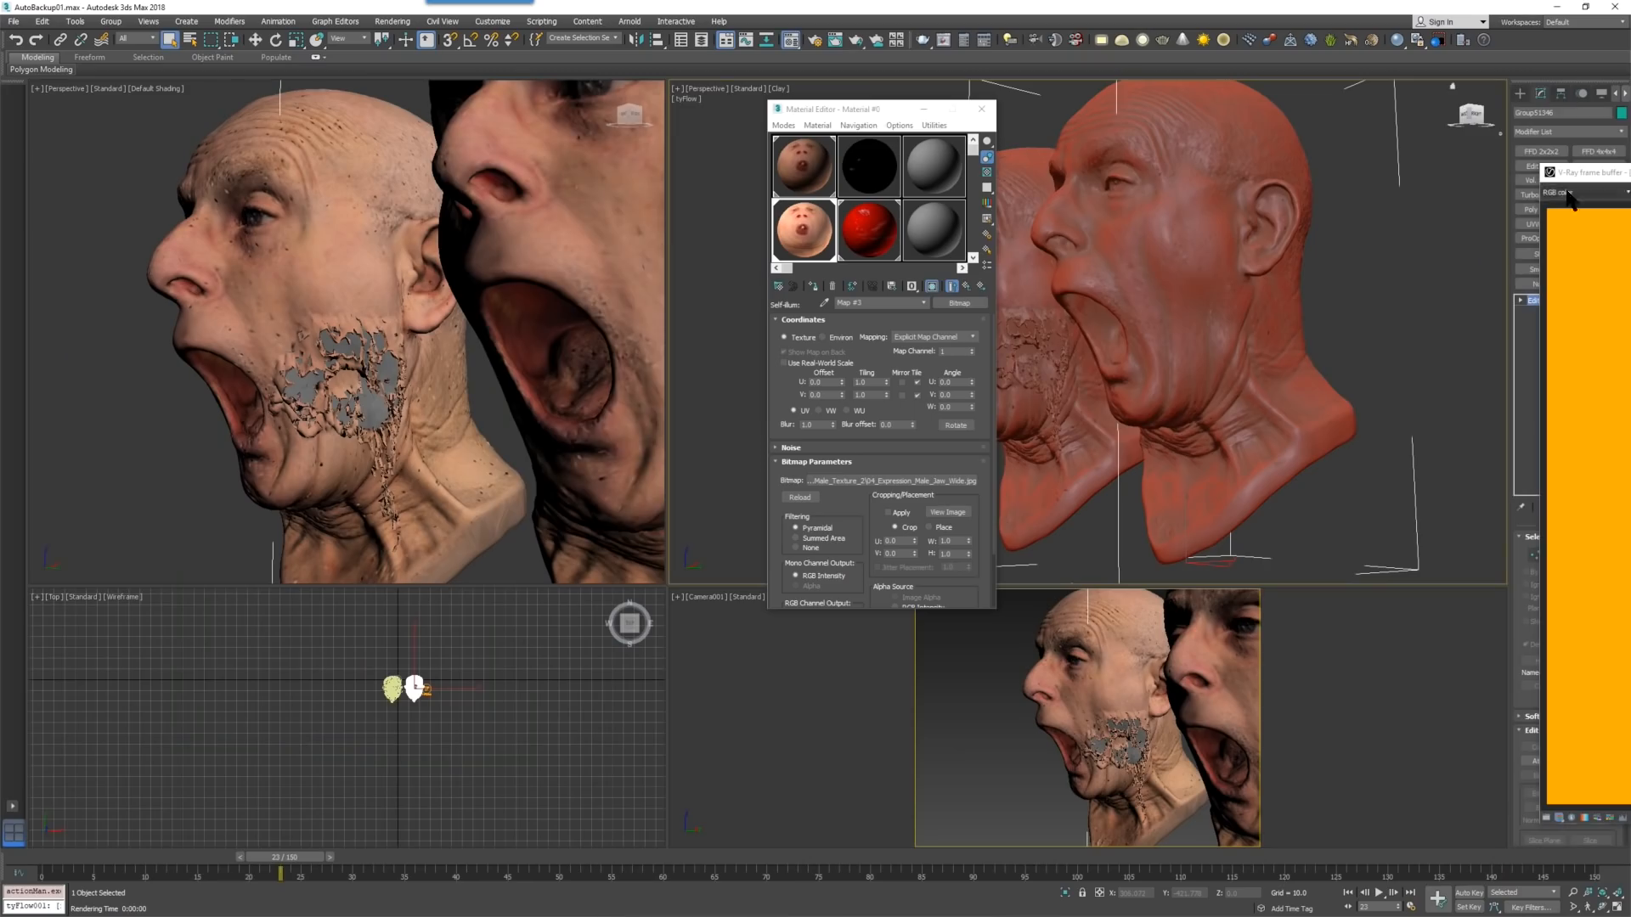
{"action": "key", "text": "shift+q"}
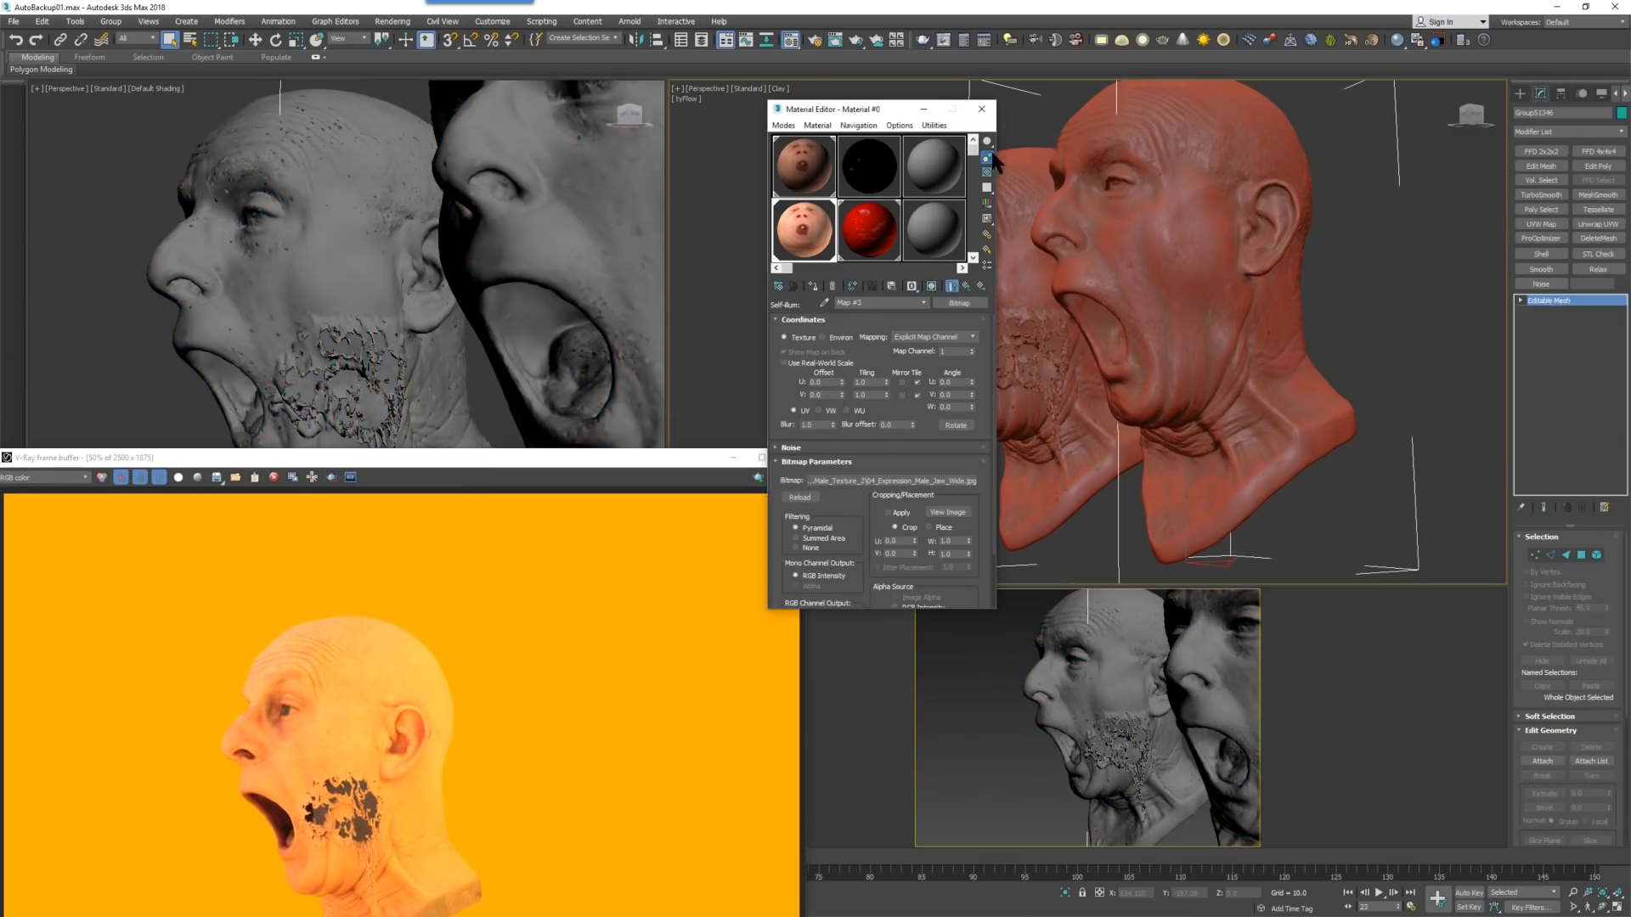
{"action": "left_click", "coordinate": [981, 108]}
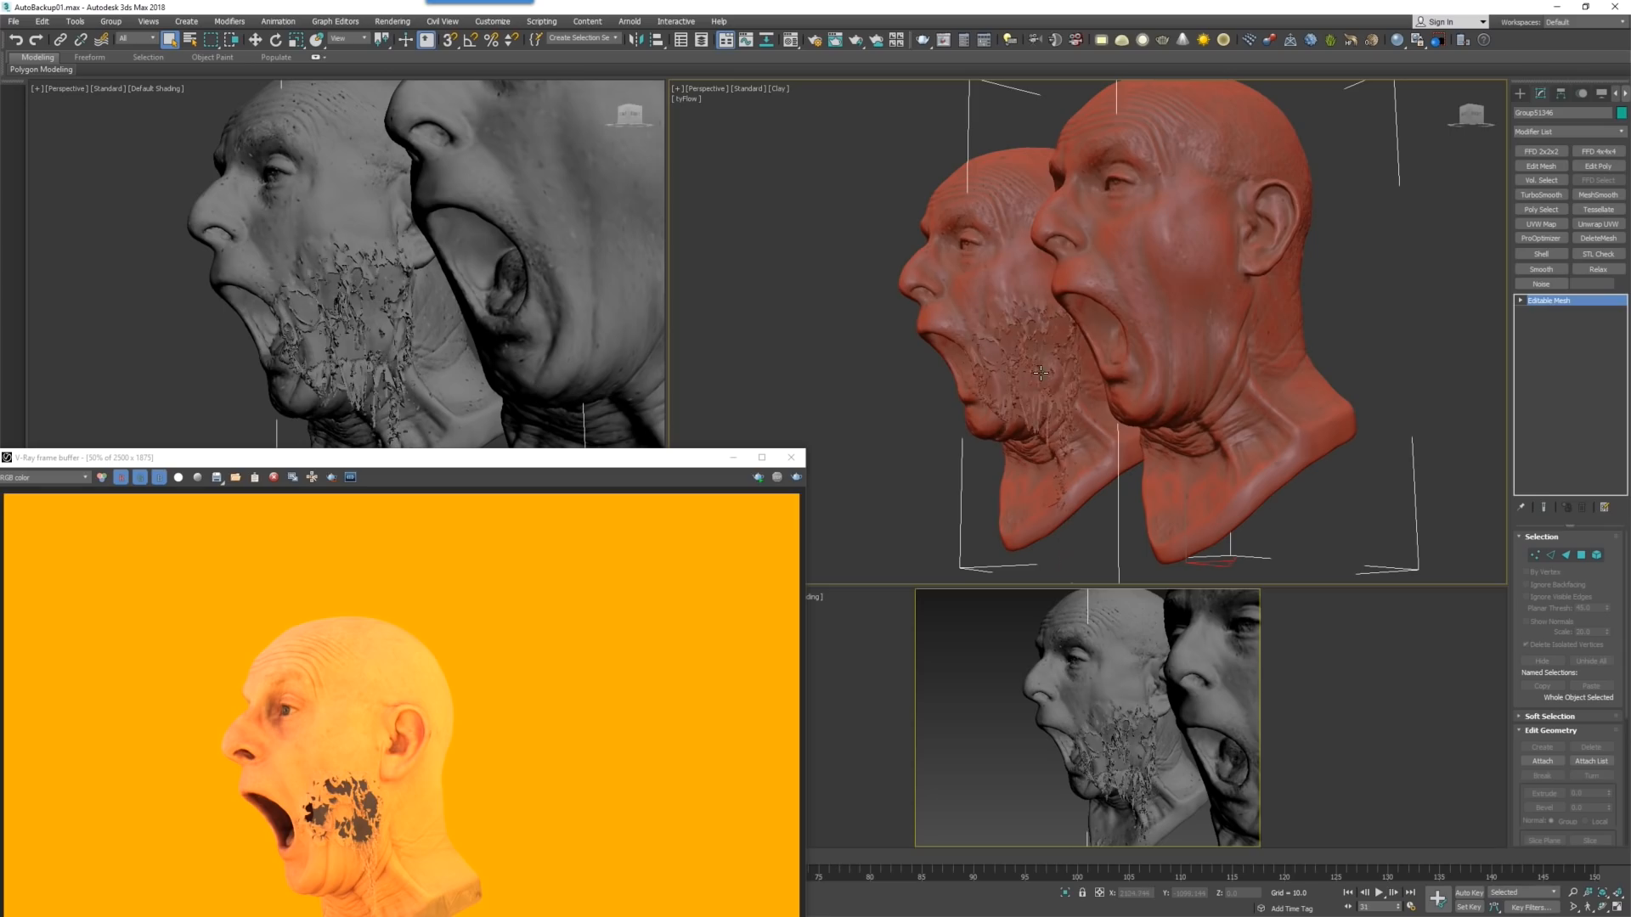
{"action": "scroll", "coordinate": [1038, 370], "scroll_direction": "up", "scroll_amount": 3}
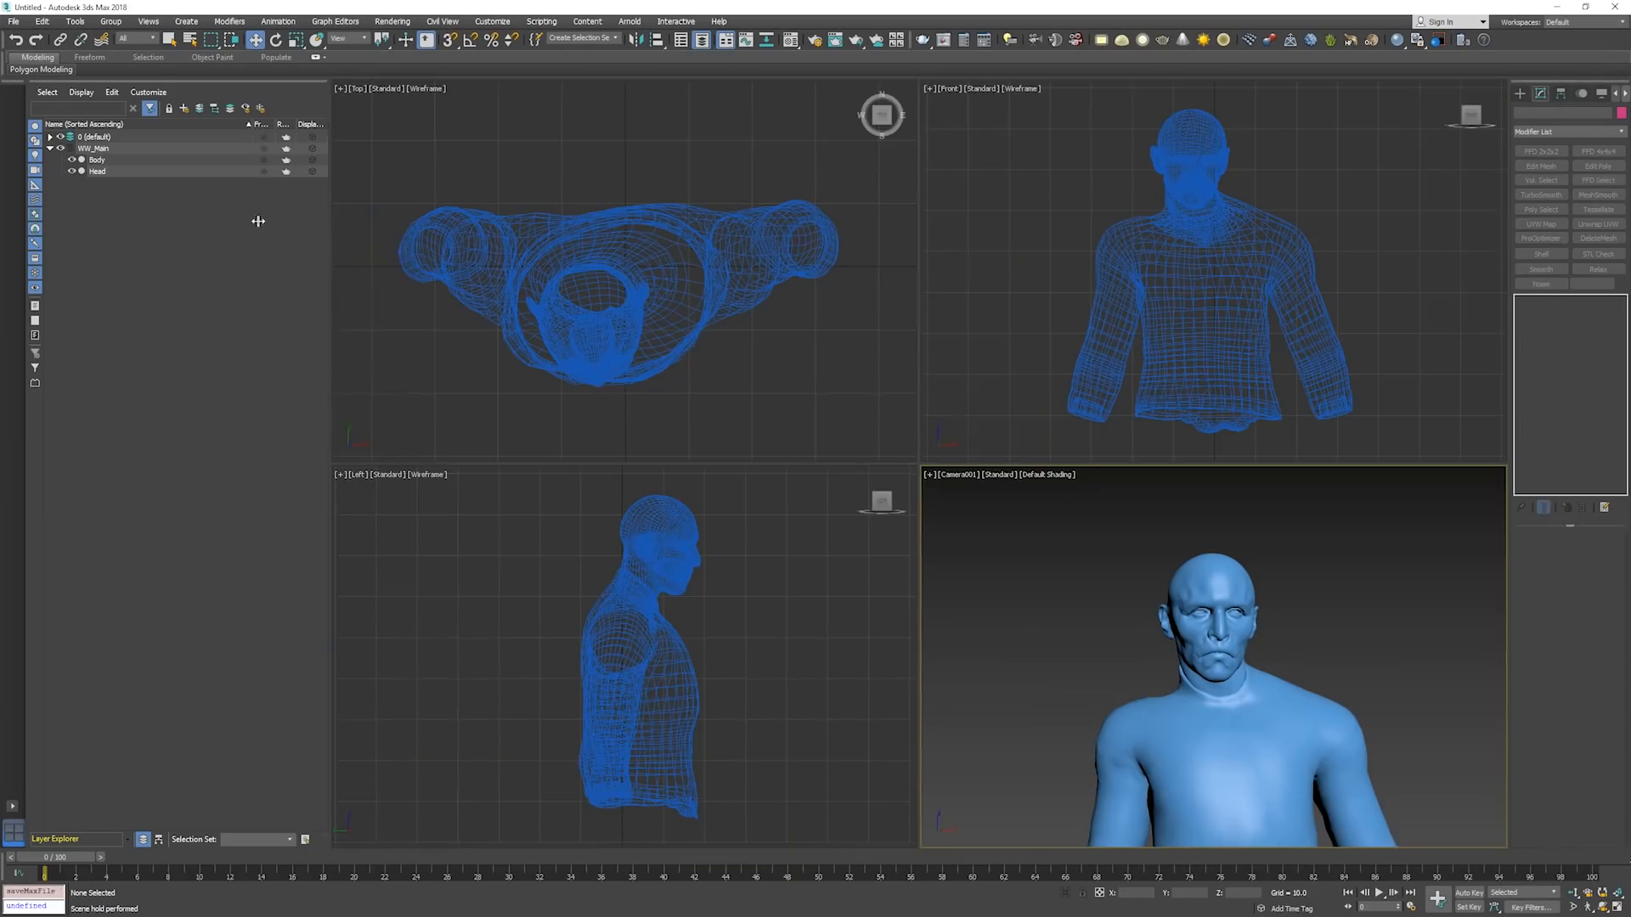
Narrow the layer list to enlarge the viewports and freeze the body mesh.
{"action": "left_click_drag", "start_coordinate": [258, 221], "coordinate": [235, 221]}
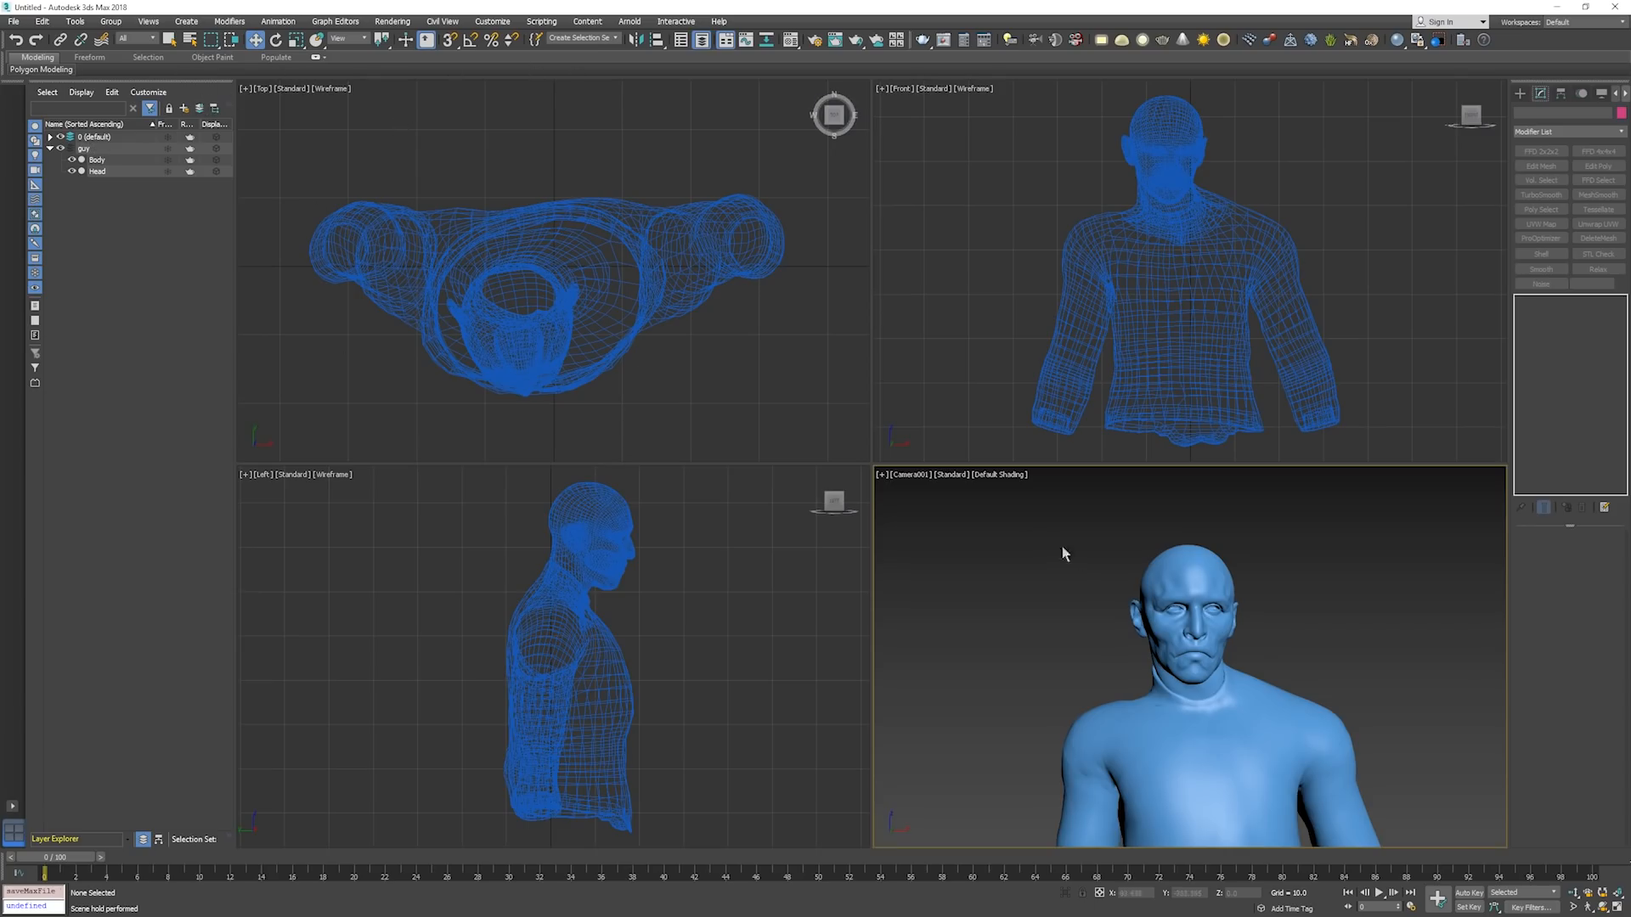
{"action": "left_click", "coordinate": [1233, 245]}
{"action": "key", "text": "alt+f"}
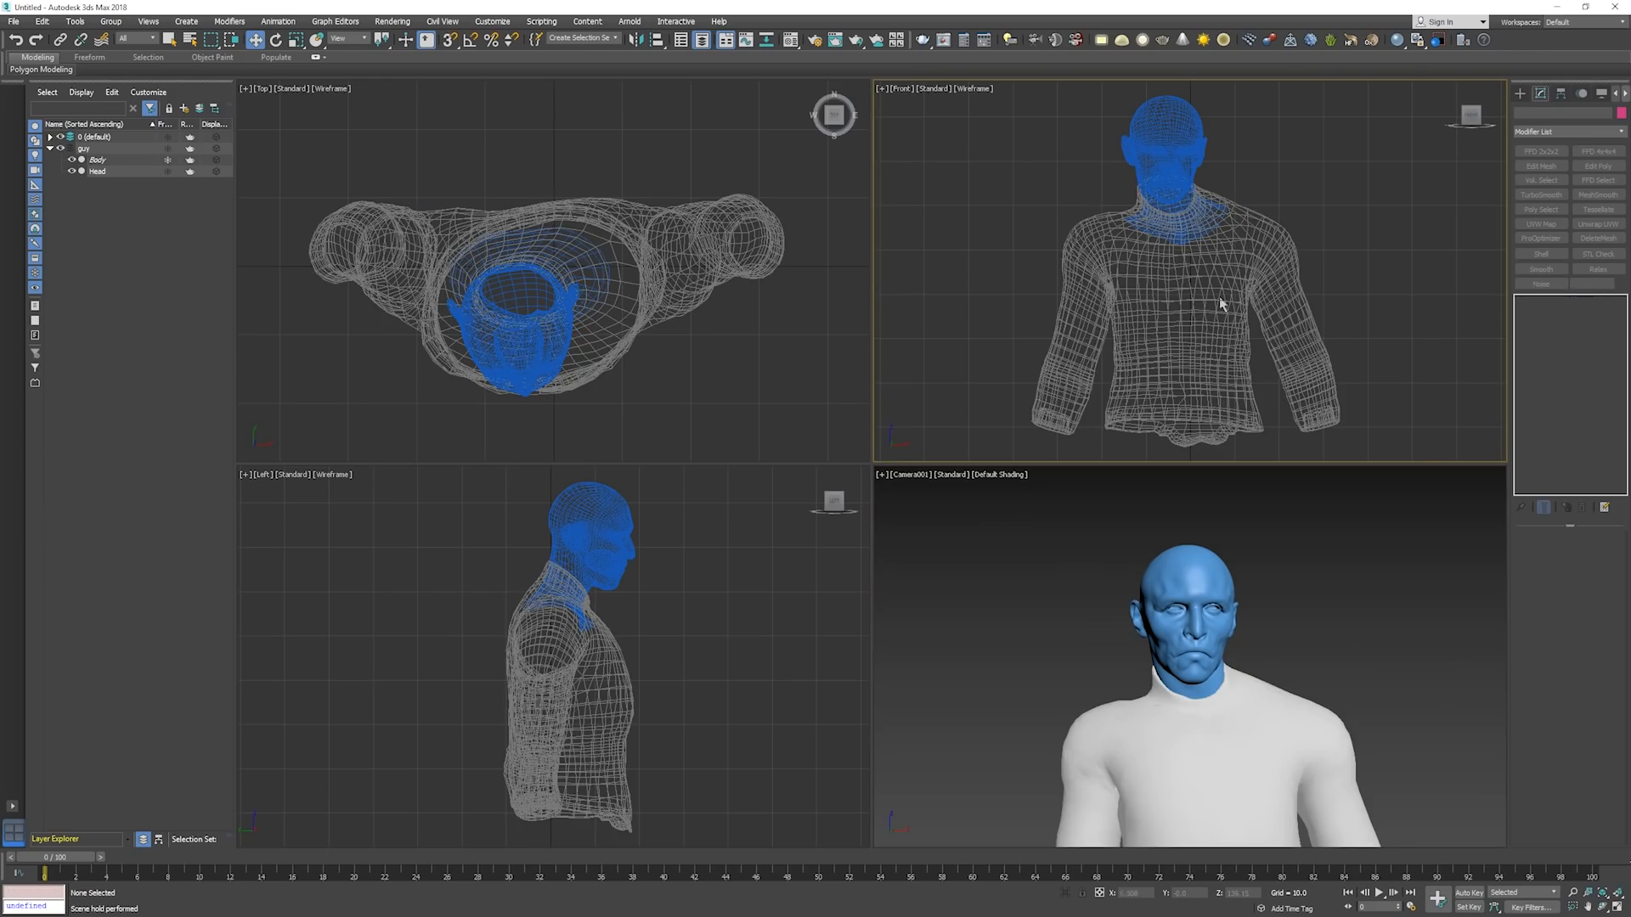
Change the Front viewport to a shaded perspective view framing the head and shoulders at an angle.
{"action": "left_click", "coordinate": [1178, 141]}
{"action": "scroll", "coordinate": [1179, 141], "scroll_direction": "up", "scroll_amount": 5}
{"action": "middle_click_drag", "start_coordinate": [1179, 173], "coordinate": [1173, 244]}
{"action": "key", "text": "p"}
{"action": "key", "text": "F3"}
{"action": "key", "text": "alt+z"}
{"action": "left_click_drag", "start_coordinate": [1172, 244], "coordinate": [1153, 287]}
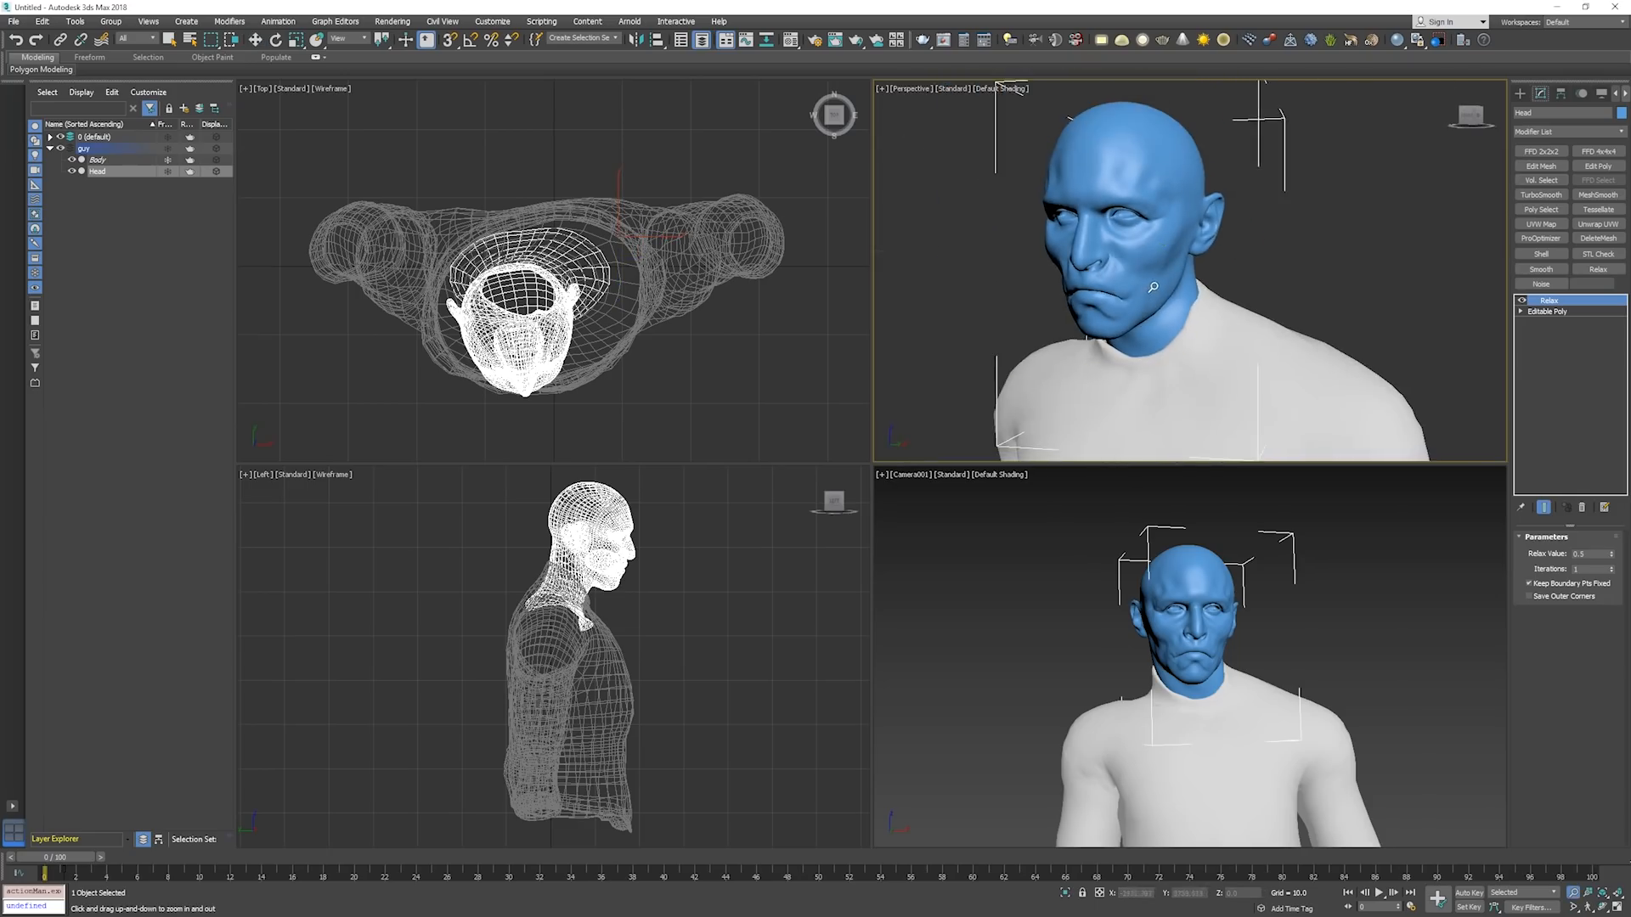
{"action": "middle_click_drag", "start_coordinate": [1152, 287], "coordinate": [1196, 258], "text": "alt"}
{"action": "key", "text": "w"}
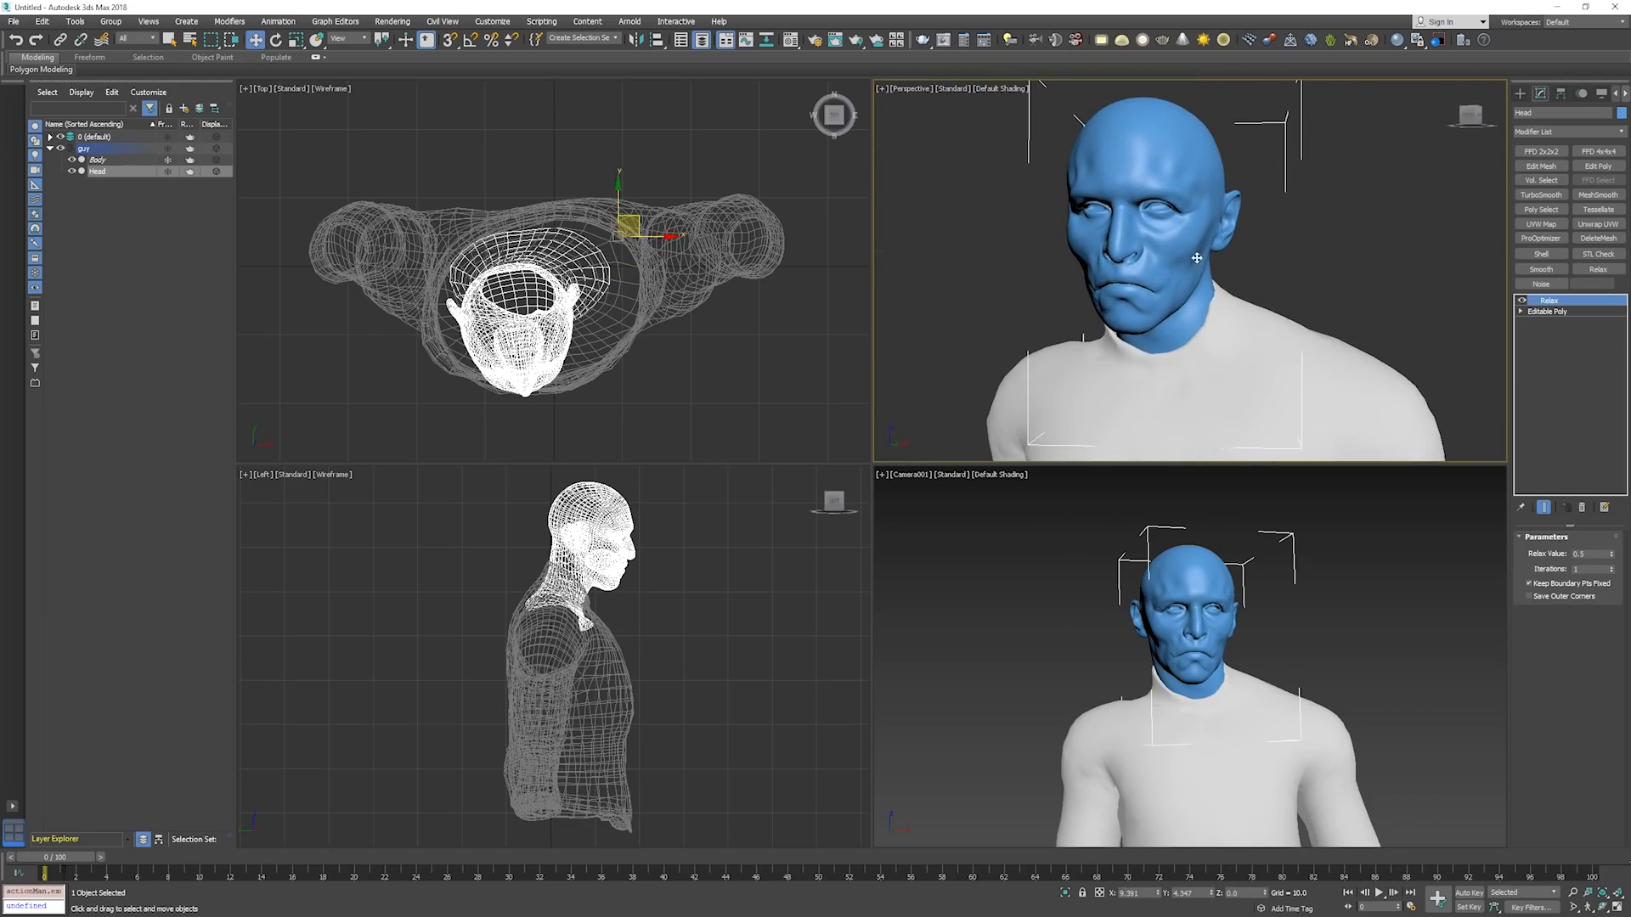
{"action": "left_click", "coordinate": [1258, 262]}
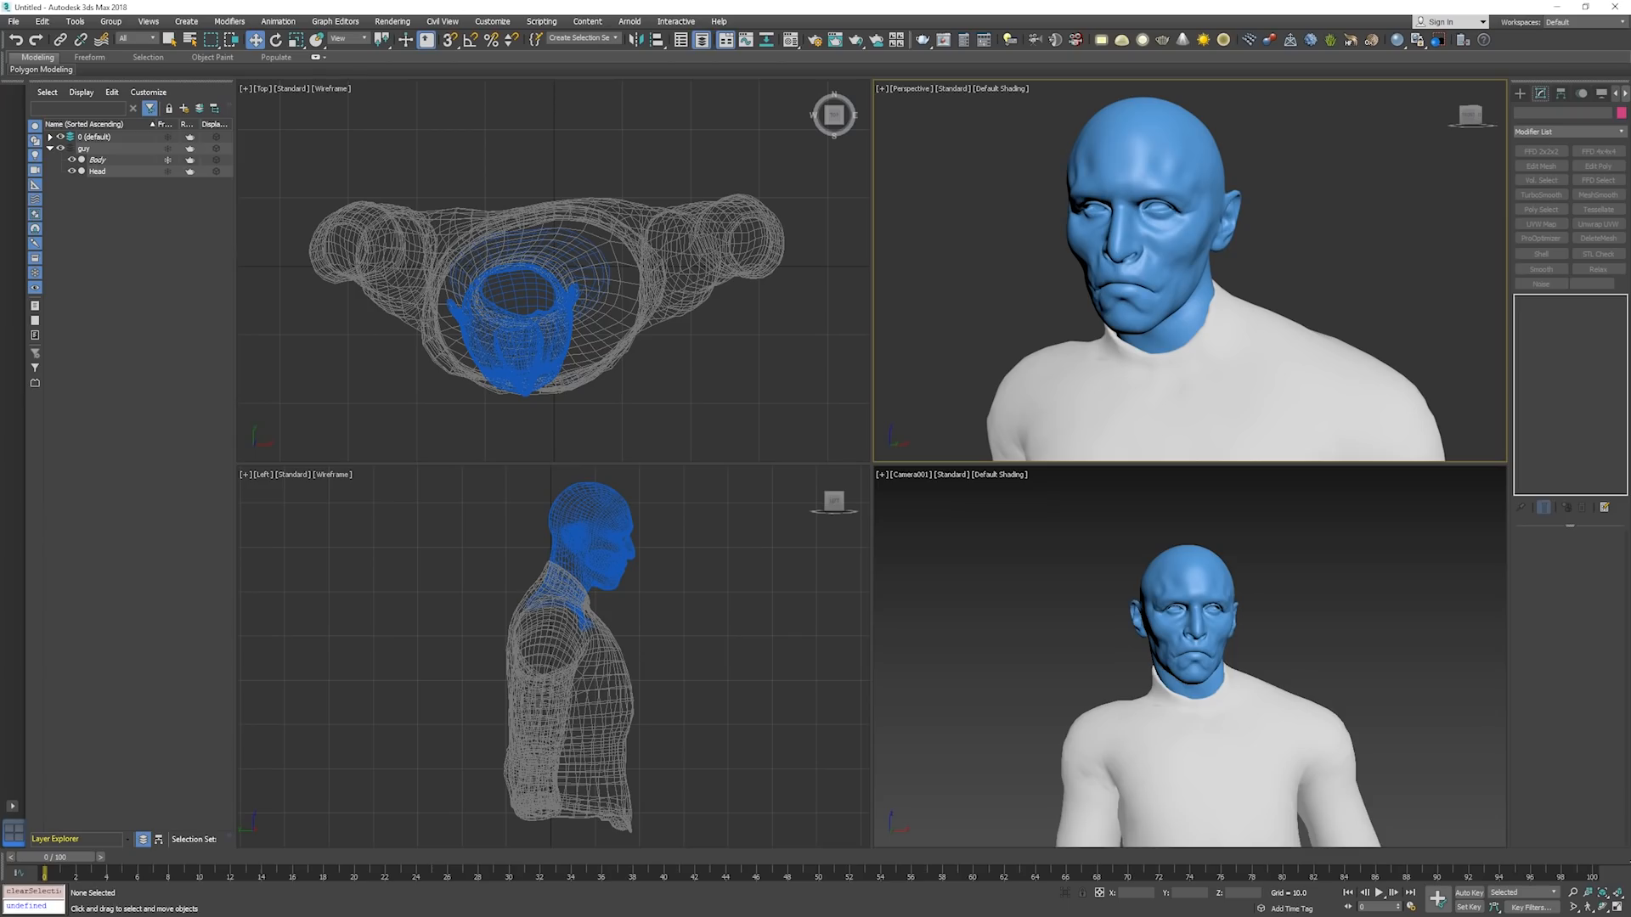
Switch to the browser and check the V-Ray version choices on the tyFlow Beta download page.
{"action": "key", "text": "alt+Tab"}
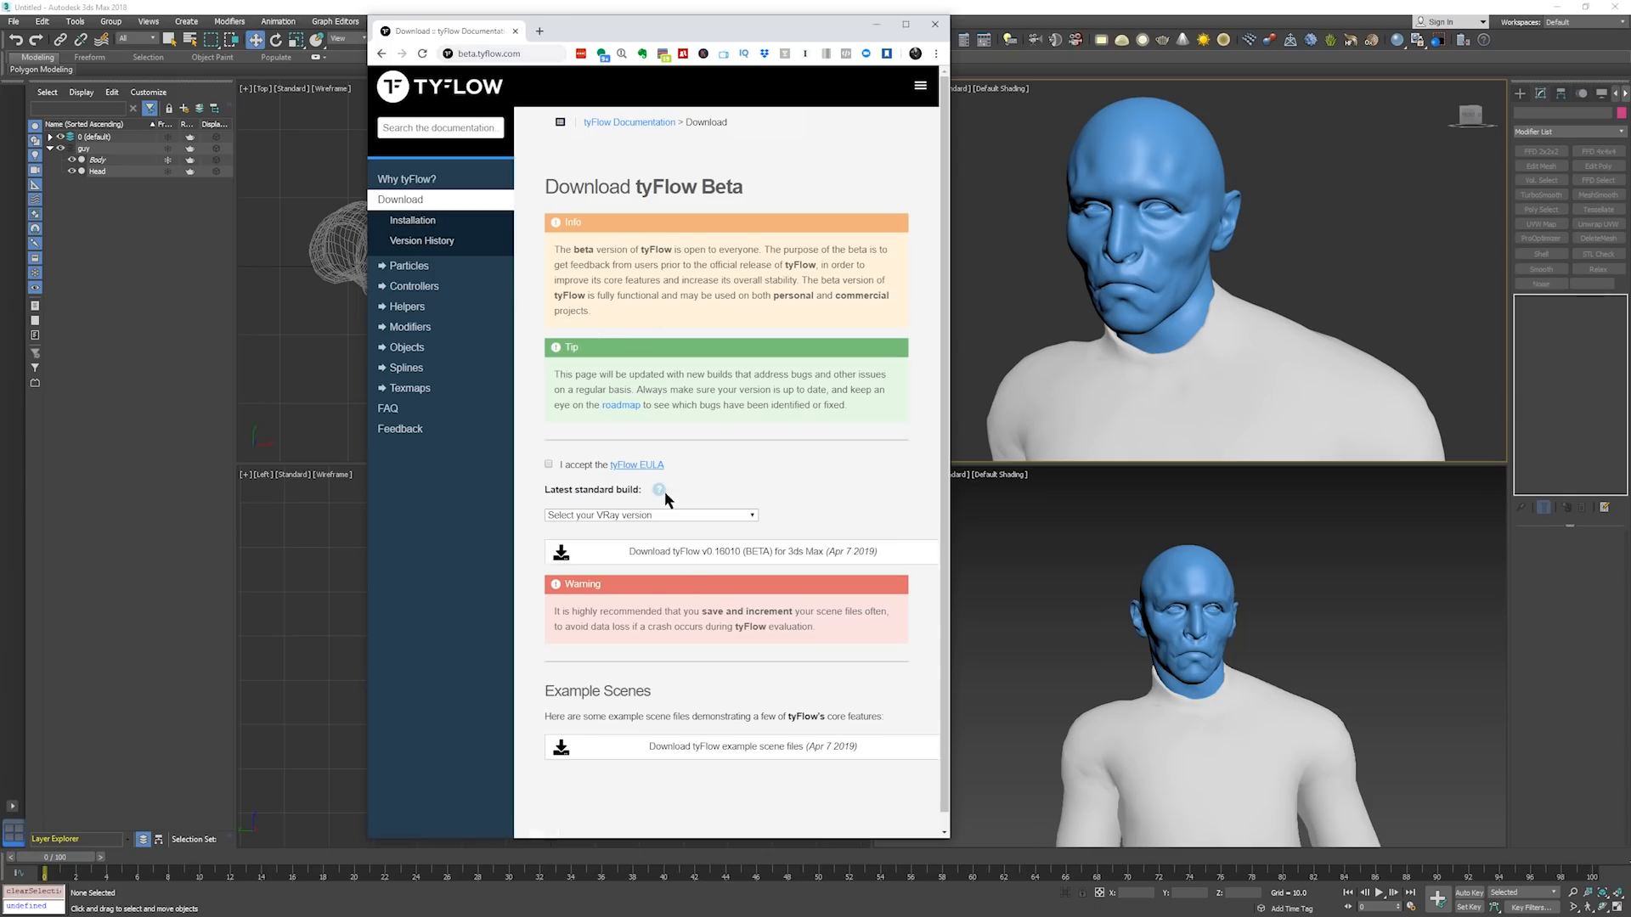
{"action": "left_click", "coordinate": [666, 516]}
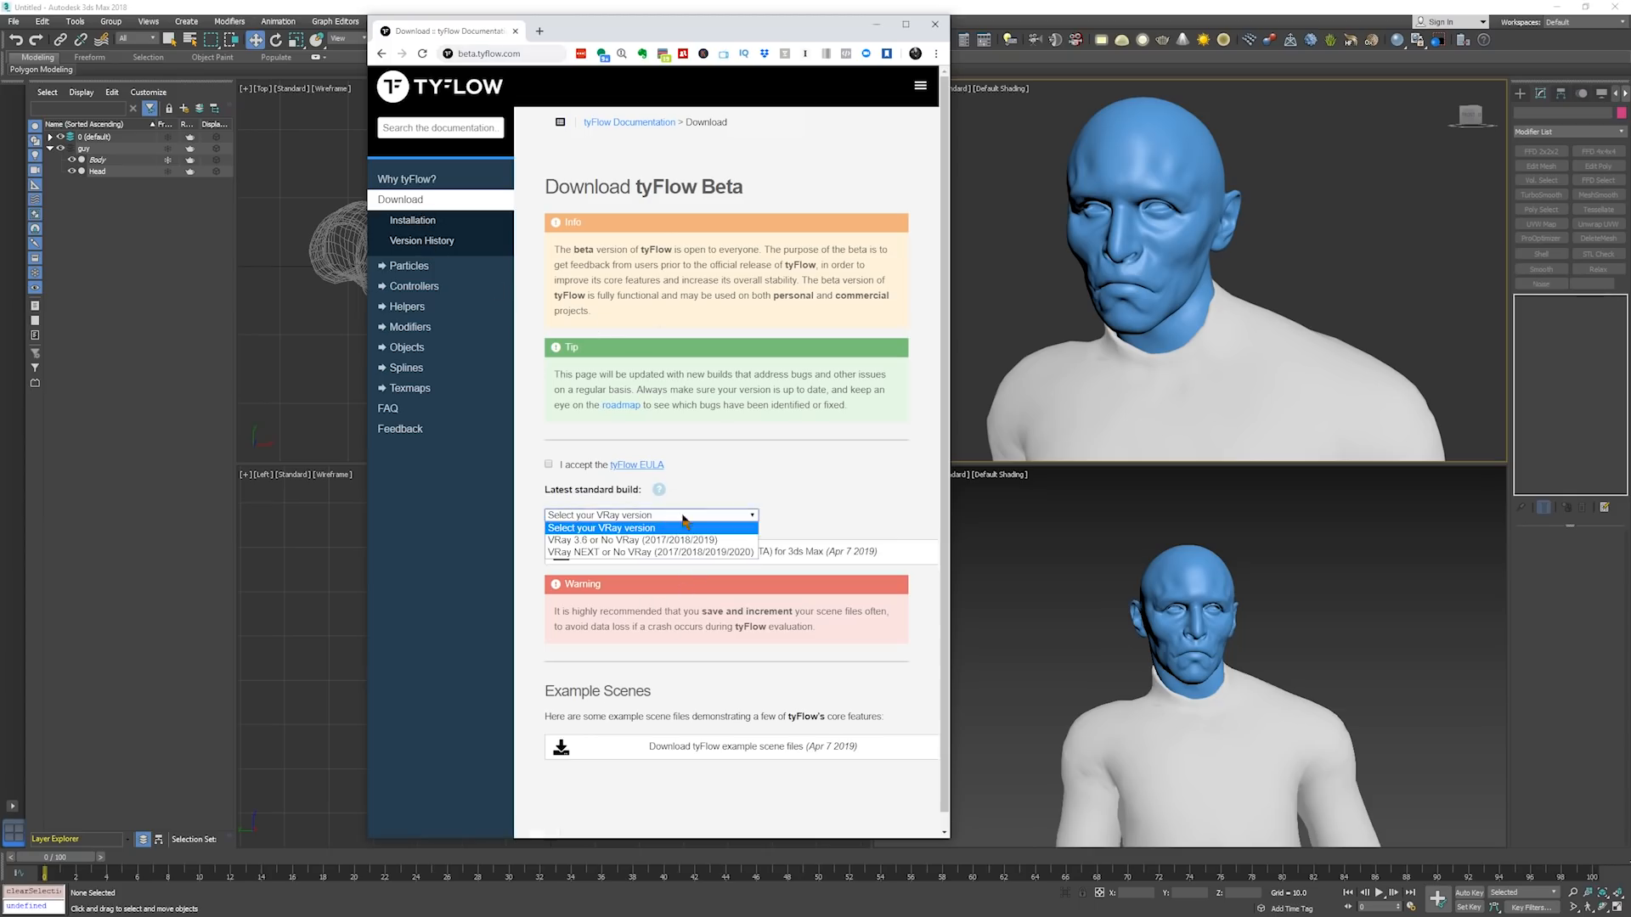
{"action": "left_click", "coordinate": [795, 515]}
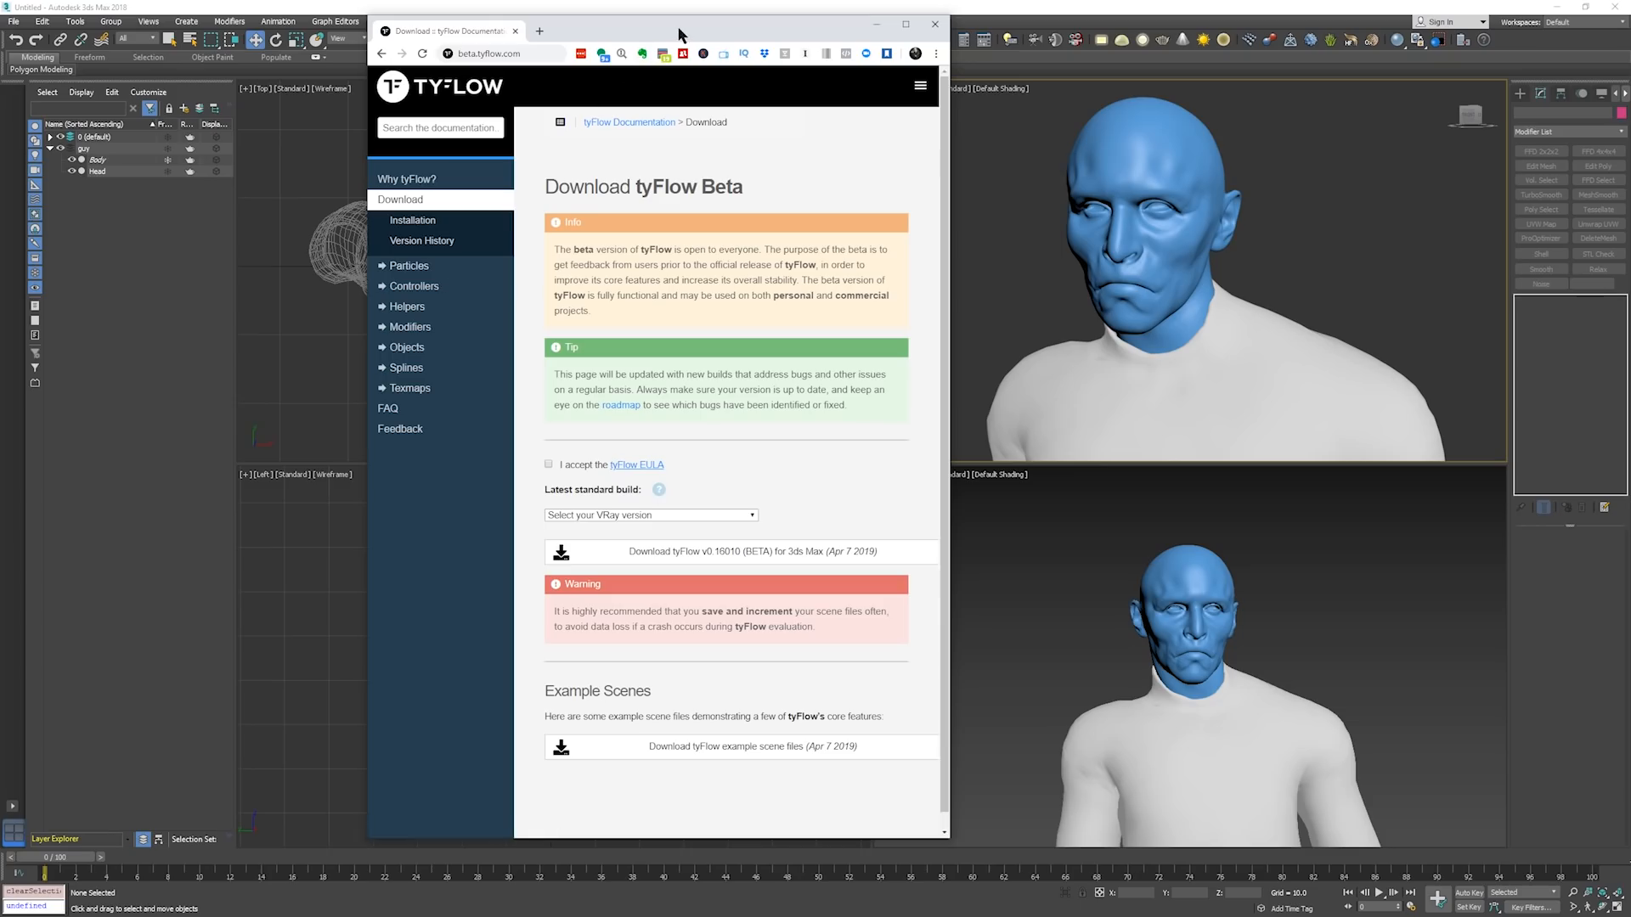
{"action": "left_click_drag", "start_coordinate": [680, 32], "coordinate": [0, 43]}
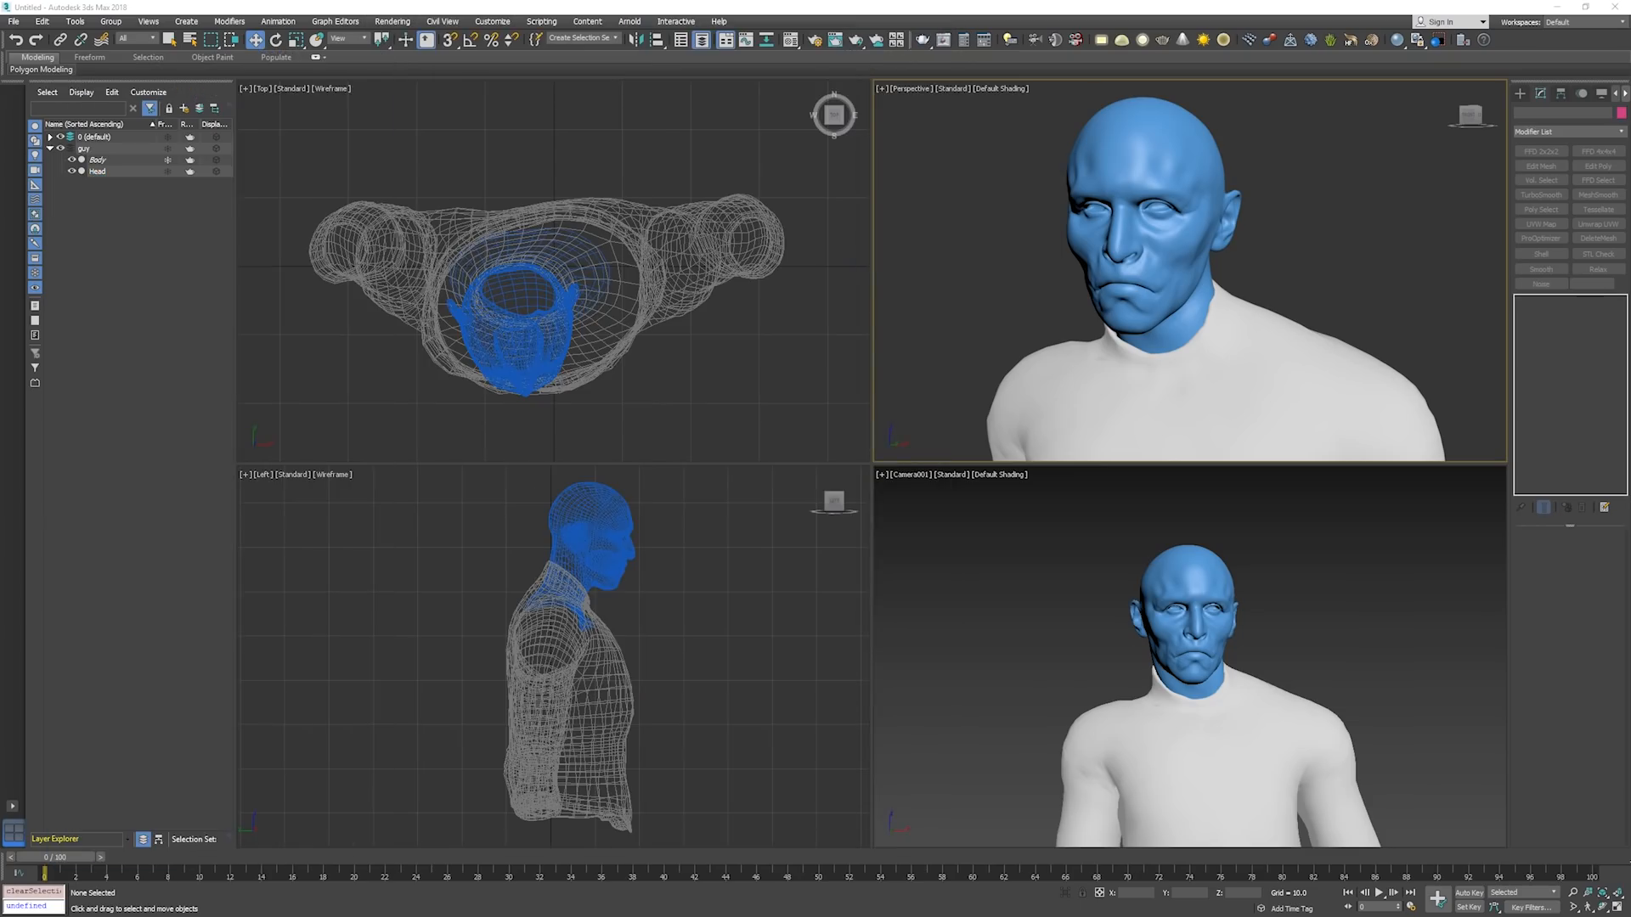
Review the City Destruction course page and its preview video, and return to the 3ds Max scene.
{"action": "left_click_drag", "start_coordinate": [0, 38], "coordinate": [820, 50]}
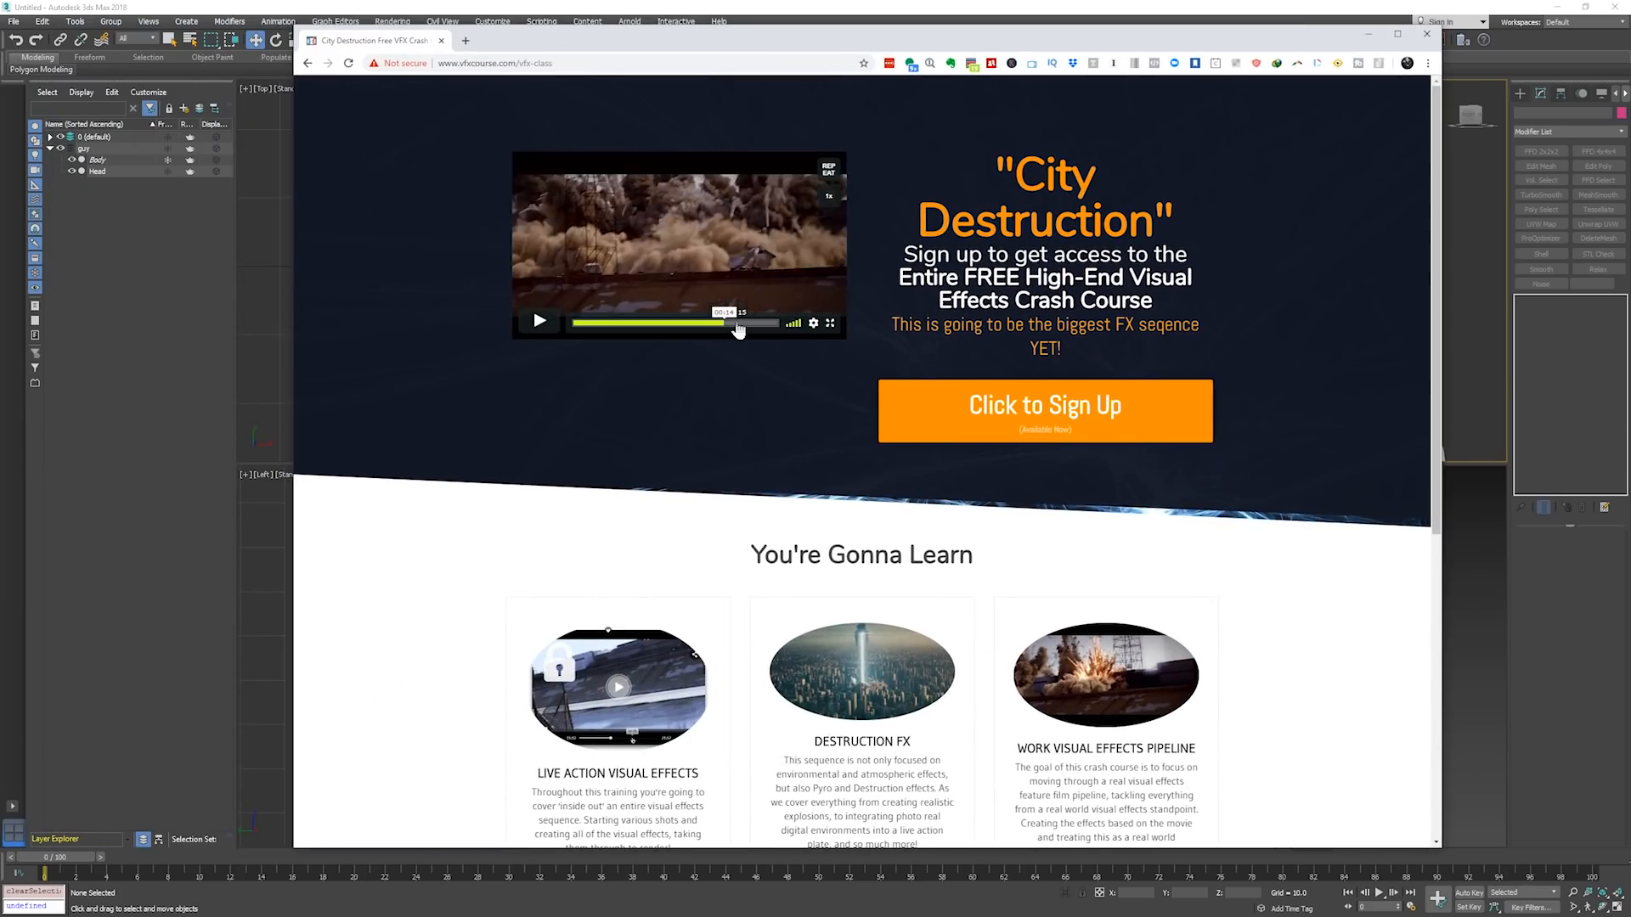
{"action": "left_click_drag", "start_coordinate": [658, 322], "coordinate": [610, 322]}
{"action": "left_click_drag", "start_coordinate": [670, 39], "coordinate": [0, 60]}
{"action": "left_click", "coordinate": [1049, 586]}
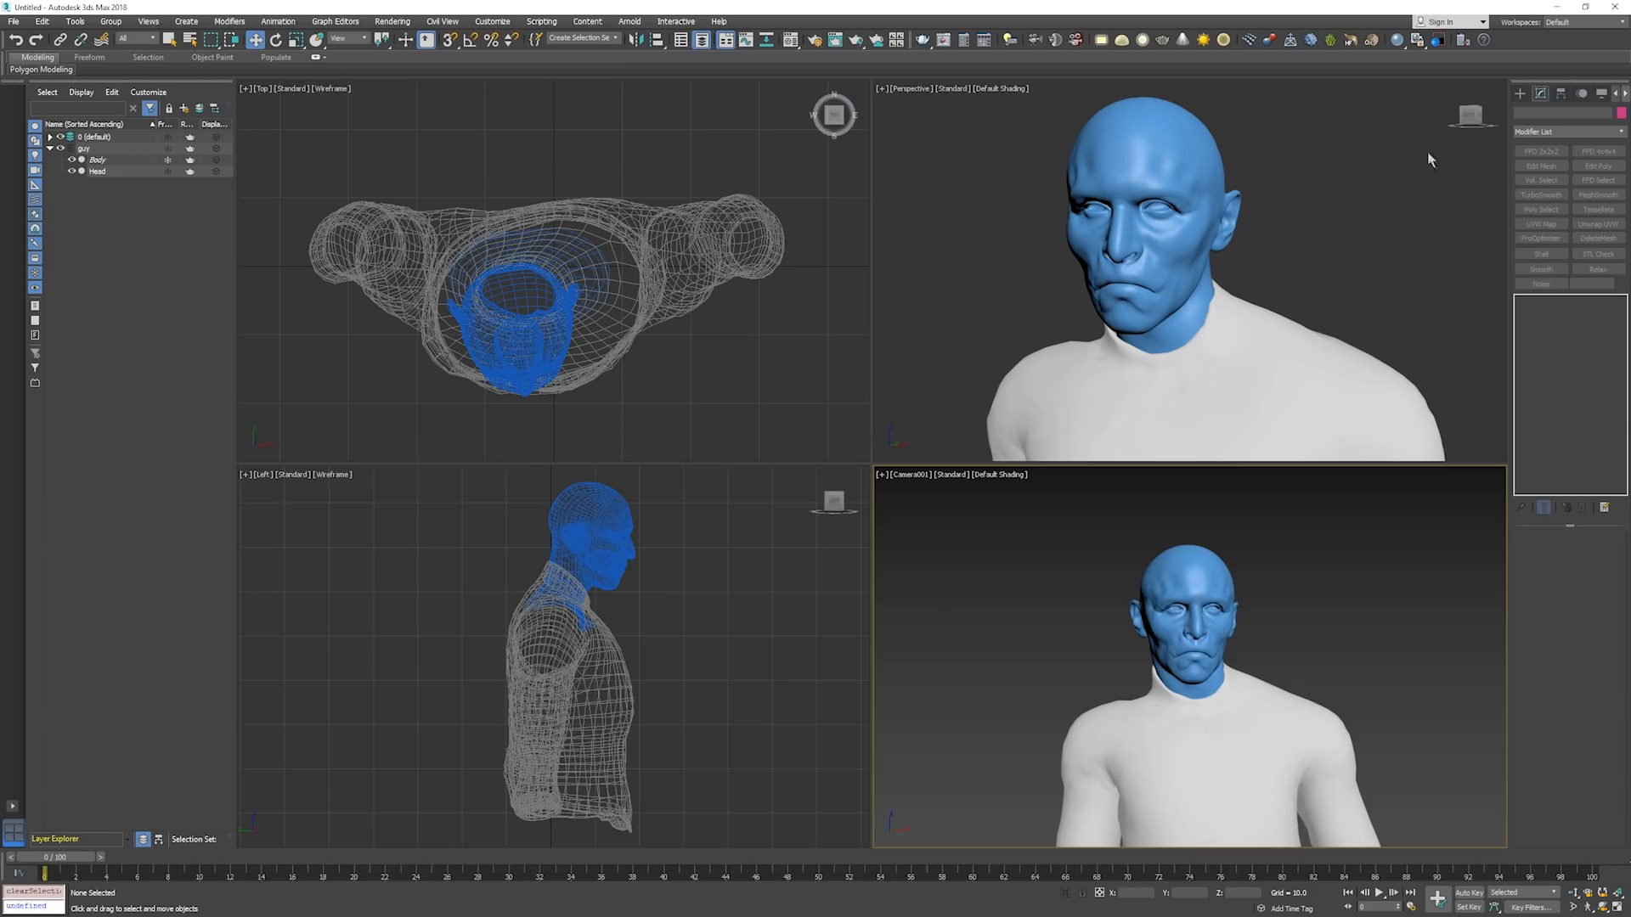
Create a tyFlow object in the Top viewport beside the body and expand the default layer's contents.
{"action": "left_click", "coordinate": [1519, 93]}
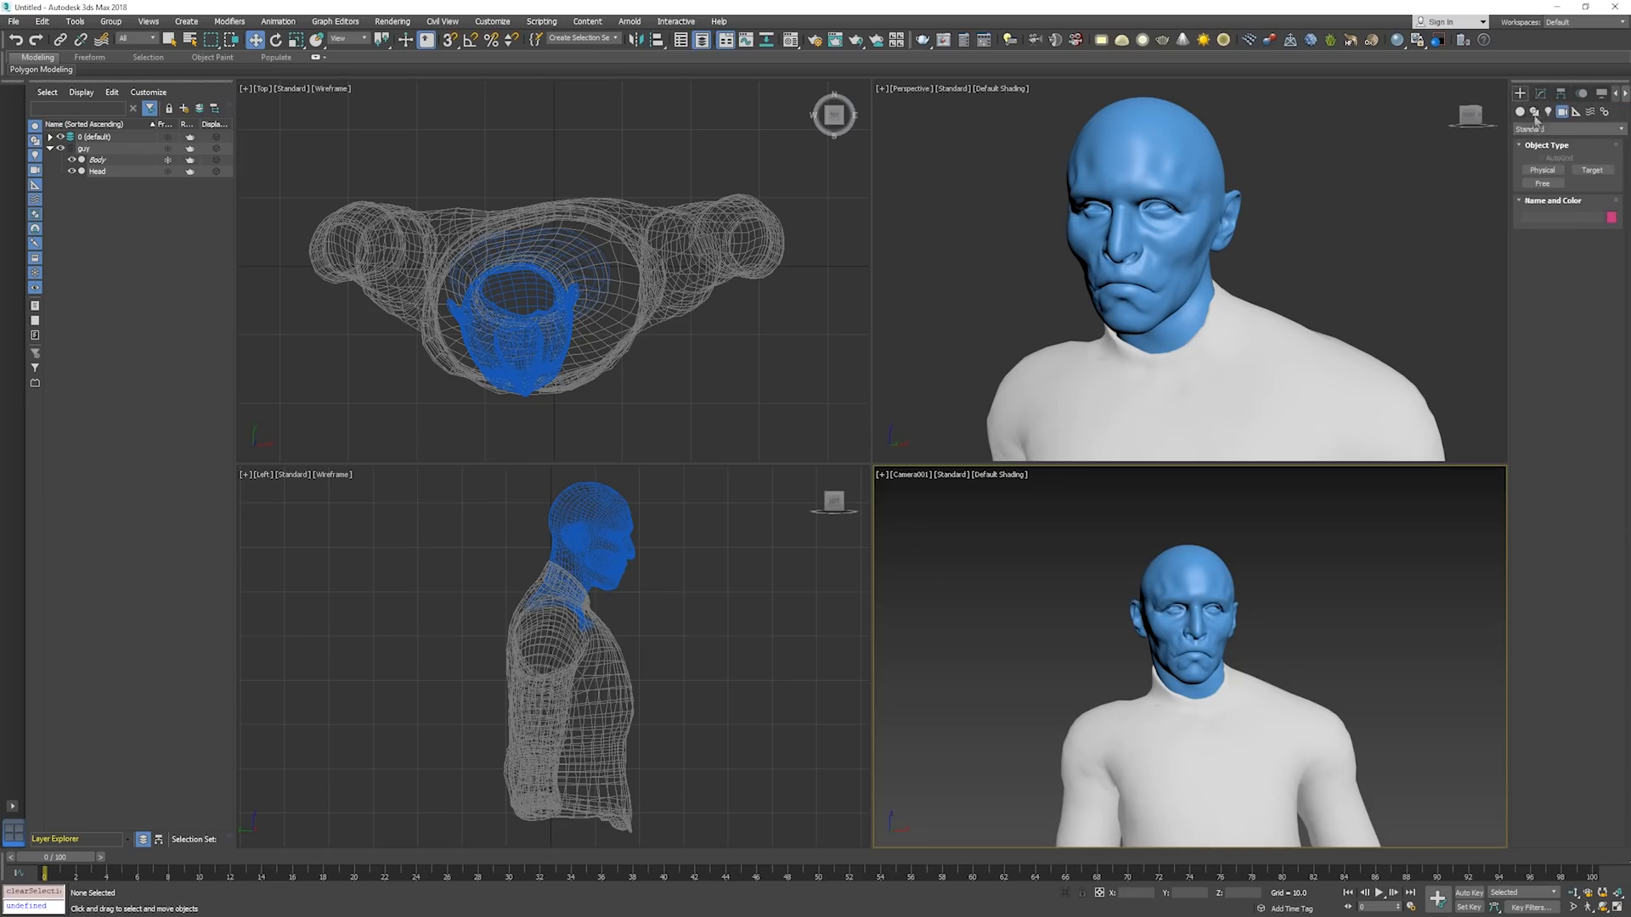
{"action": "left_click", "coordinate": [1521, 111]}
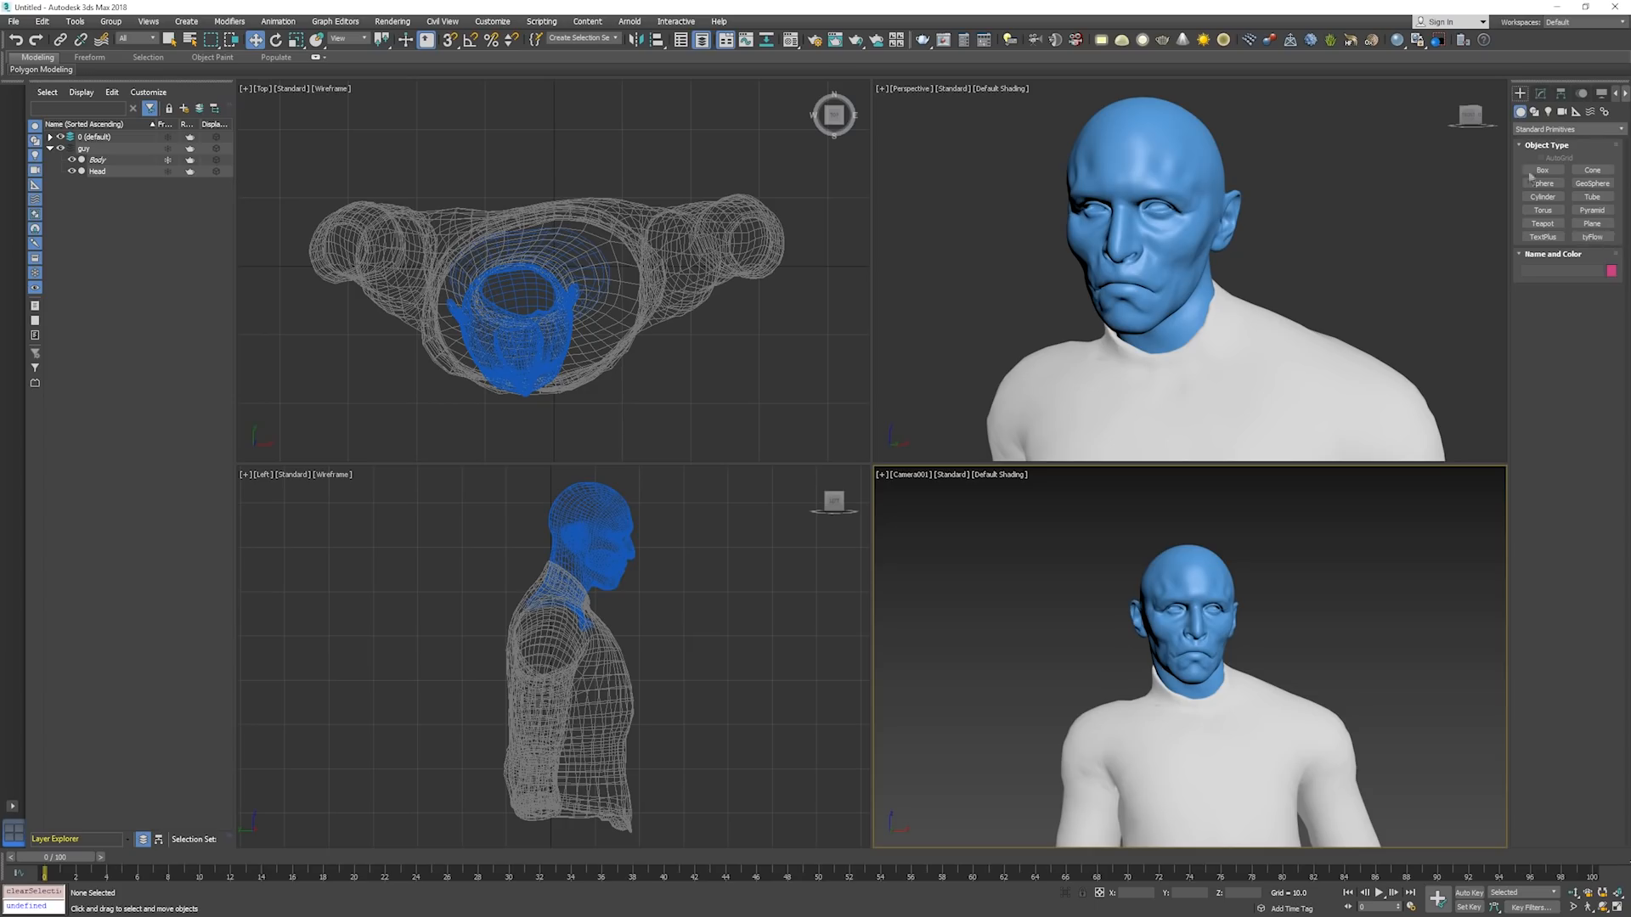
{"action": "left_click", "coordinate": [1601, 238]}
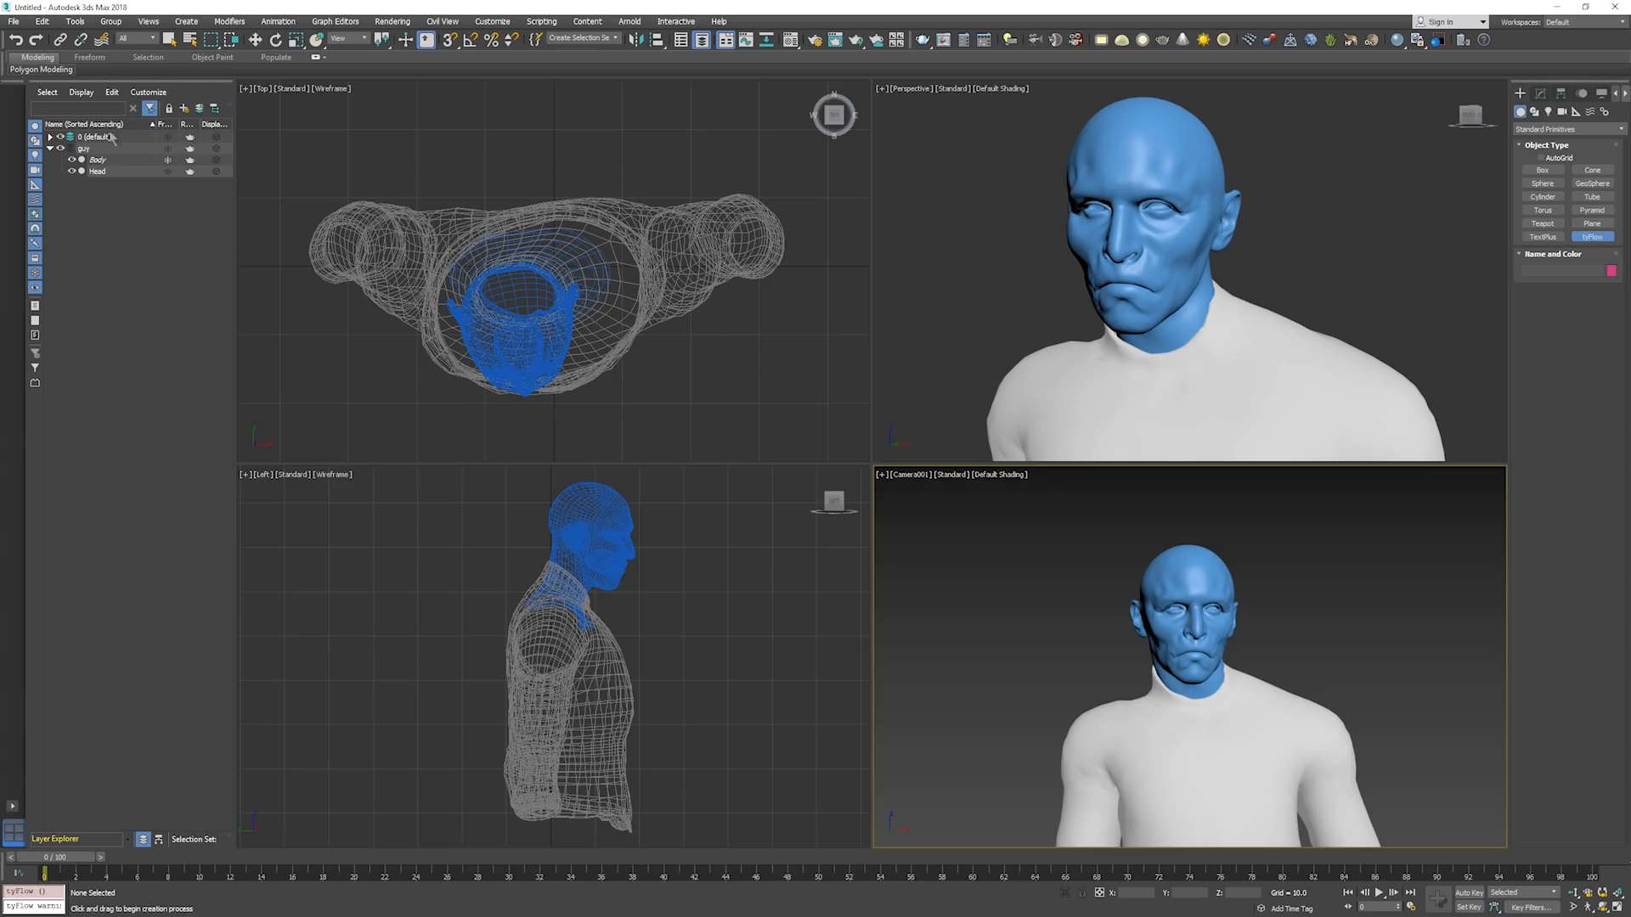
{"action": "left_click", "coordinate": [90, 136]}
{"action": "left_click", "coordinate": [51, 137]}
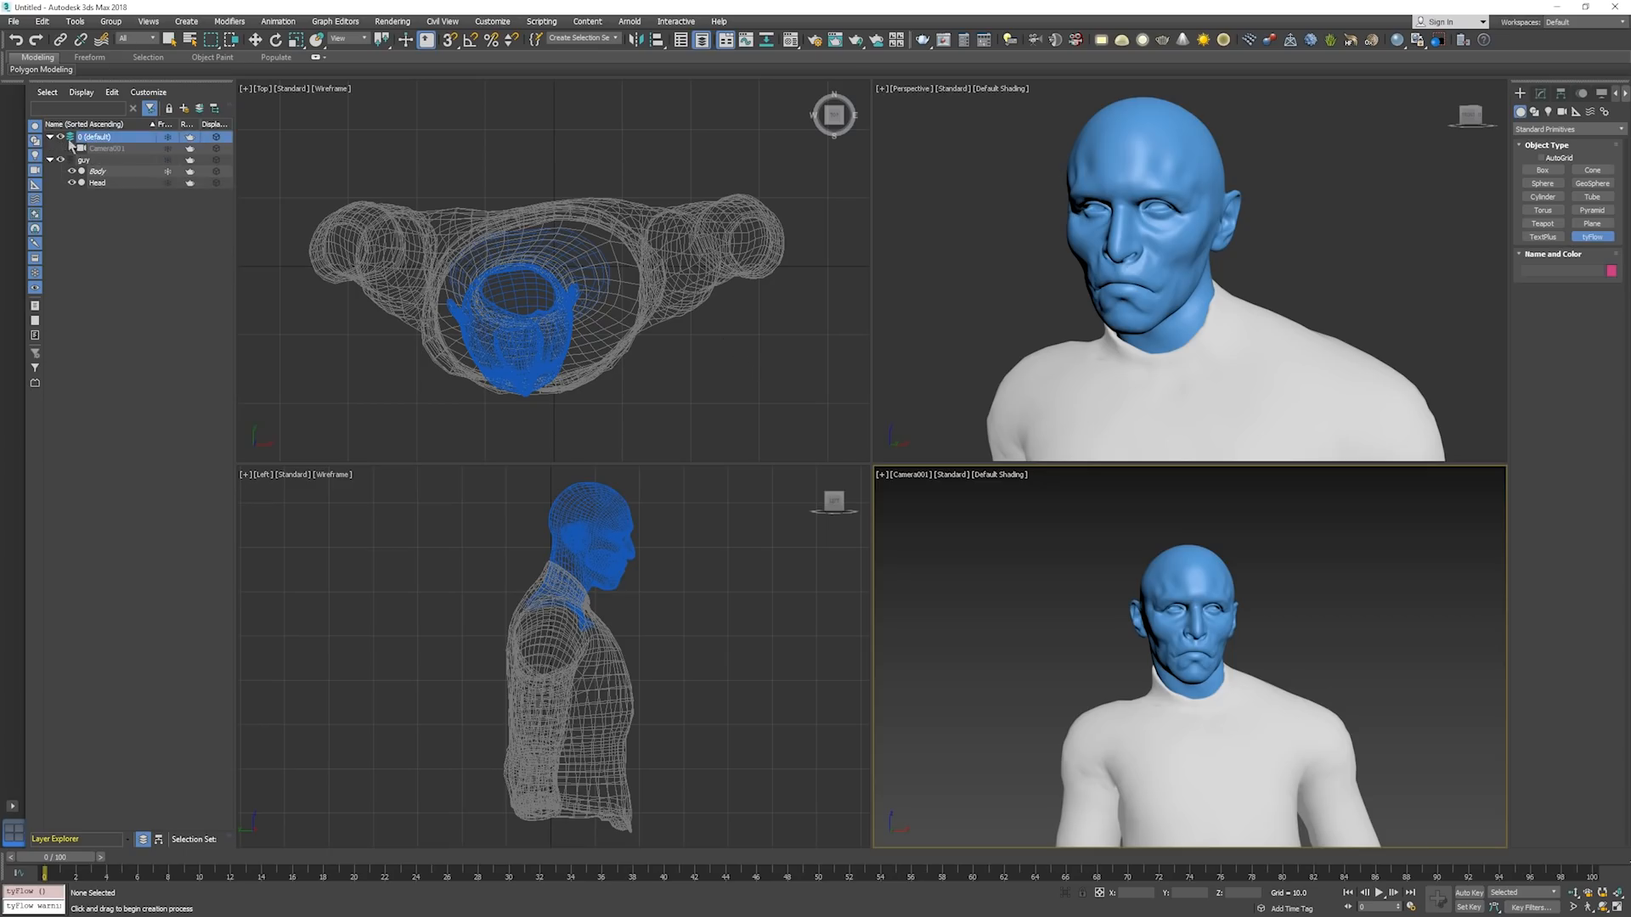
{"action": "left_click", "coordinate": [752, 337]}
{"action": "right_click", "coordinate": [794, 423]}
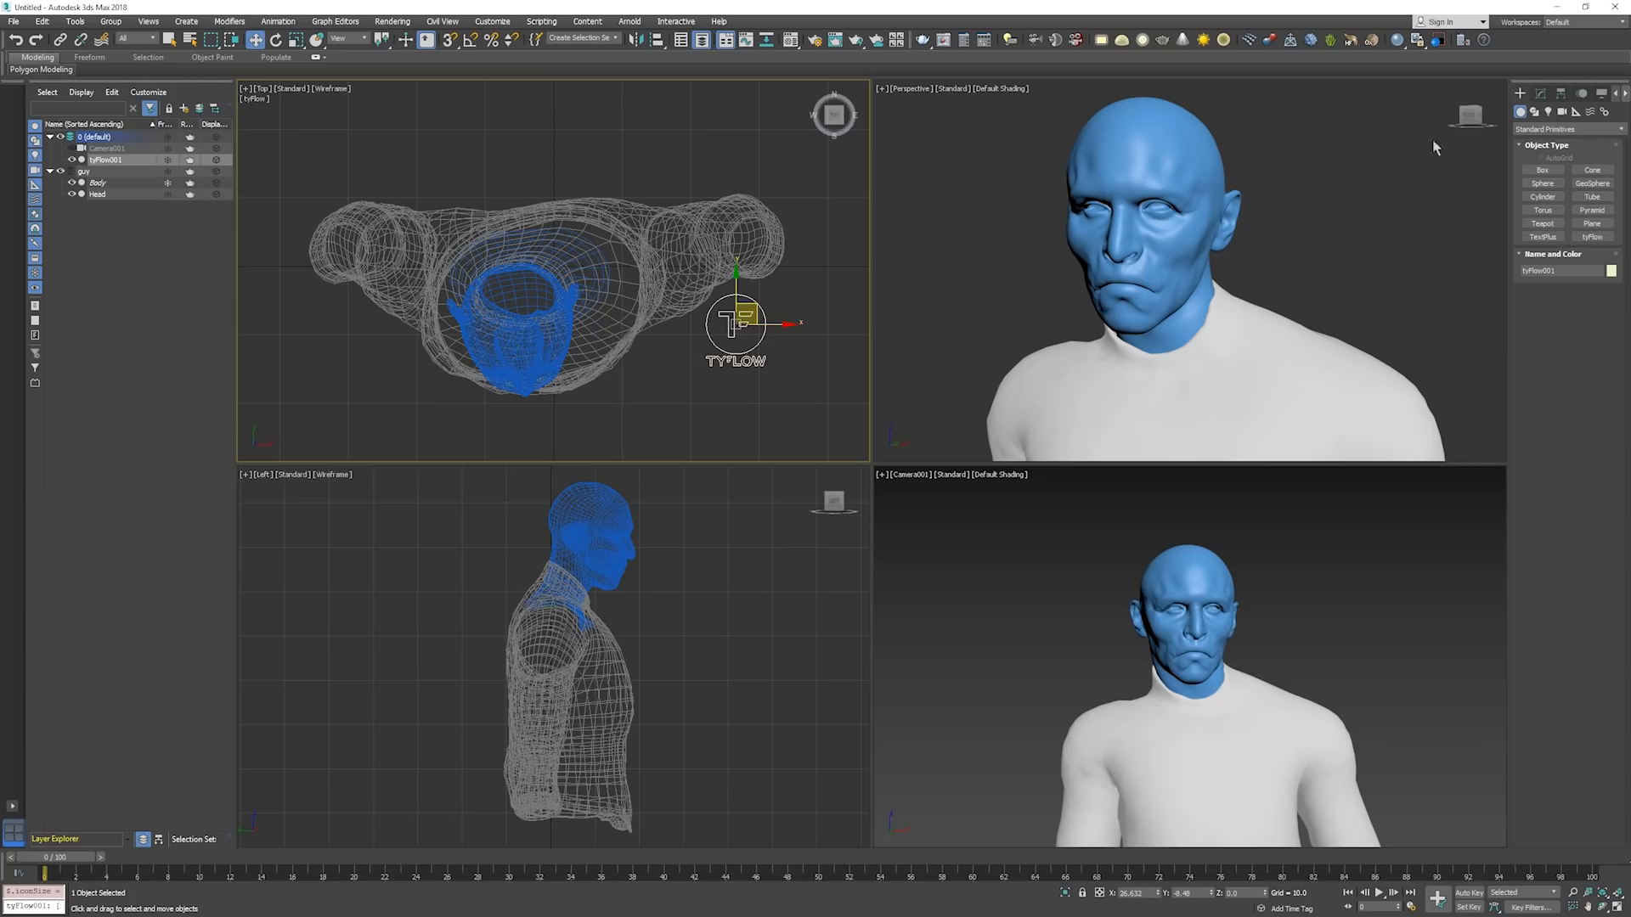
Open the tyFlow object's editor, place it beside the shaded views and make it taller.
{"action": "left_click", "coordinate": [1541, 93]}
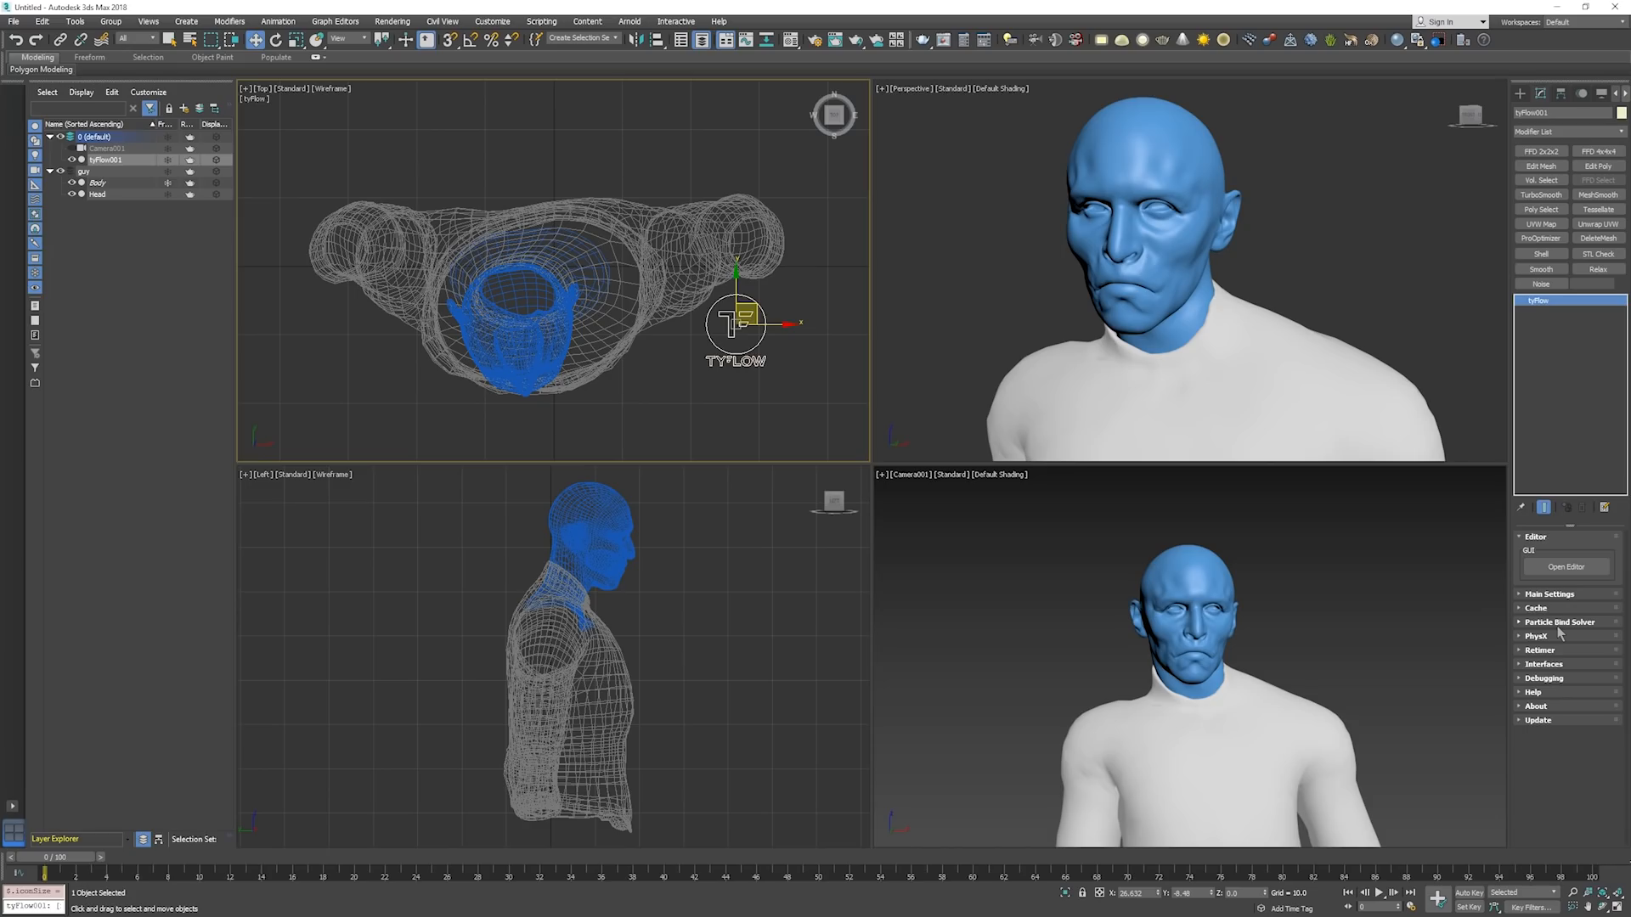
{"action": "left_click", "coordinate": [1555, 570]}
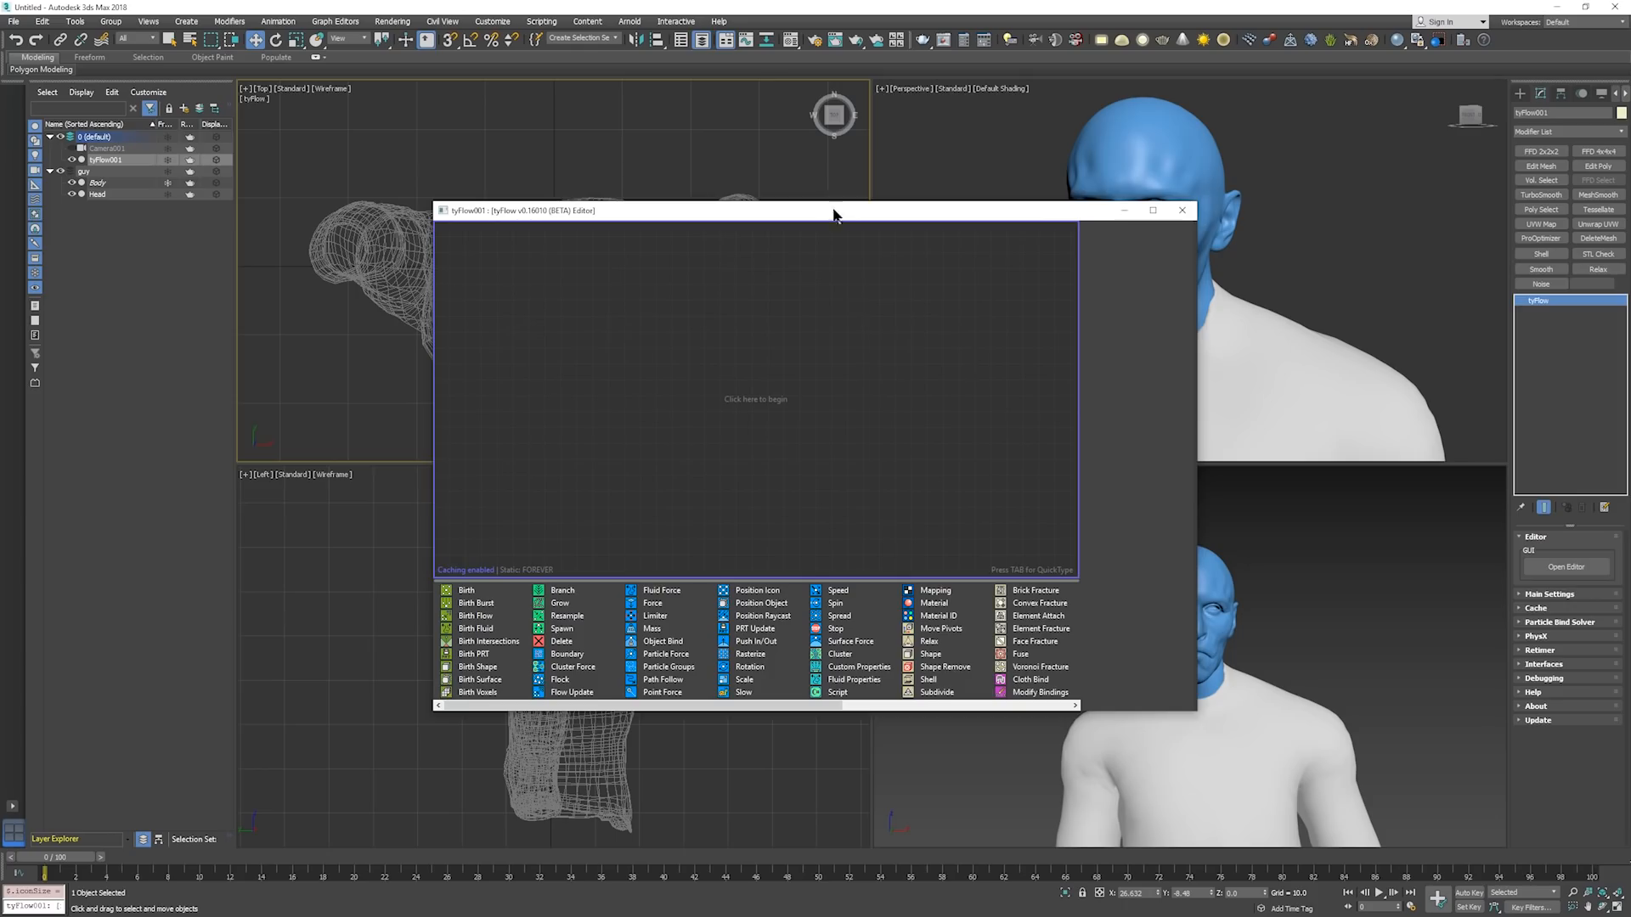
{"action": "left_click_drag", "start_coordinate": [834, 212], "coordinate": [470, 85]}
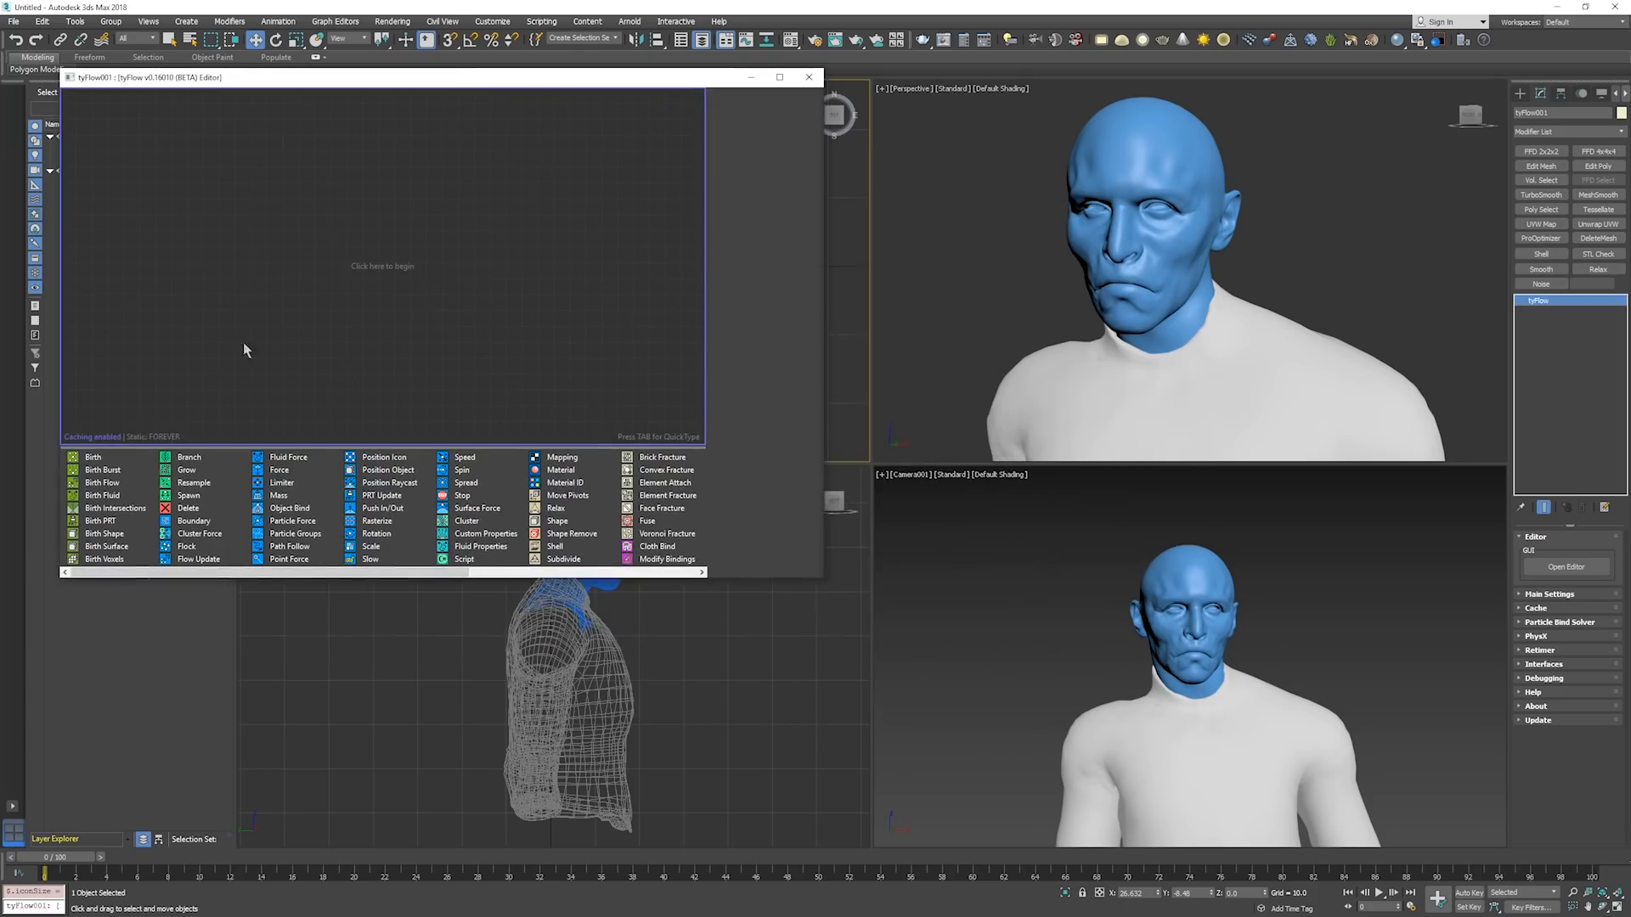
{"action": "left_click_drag", "start_coordinate": [820, 581], "coordinate": [807, 837]}
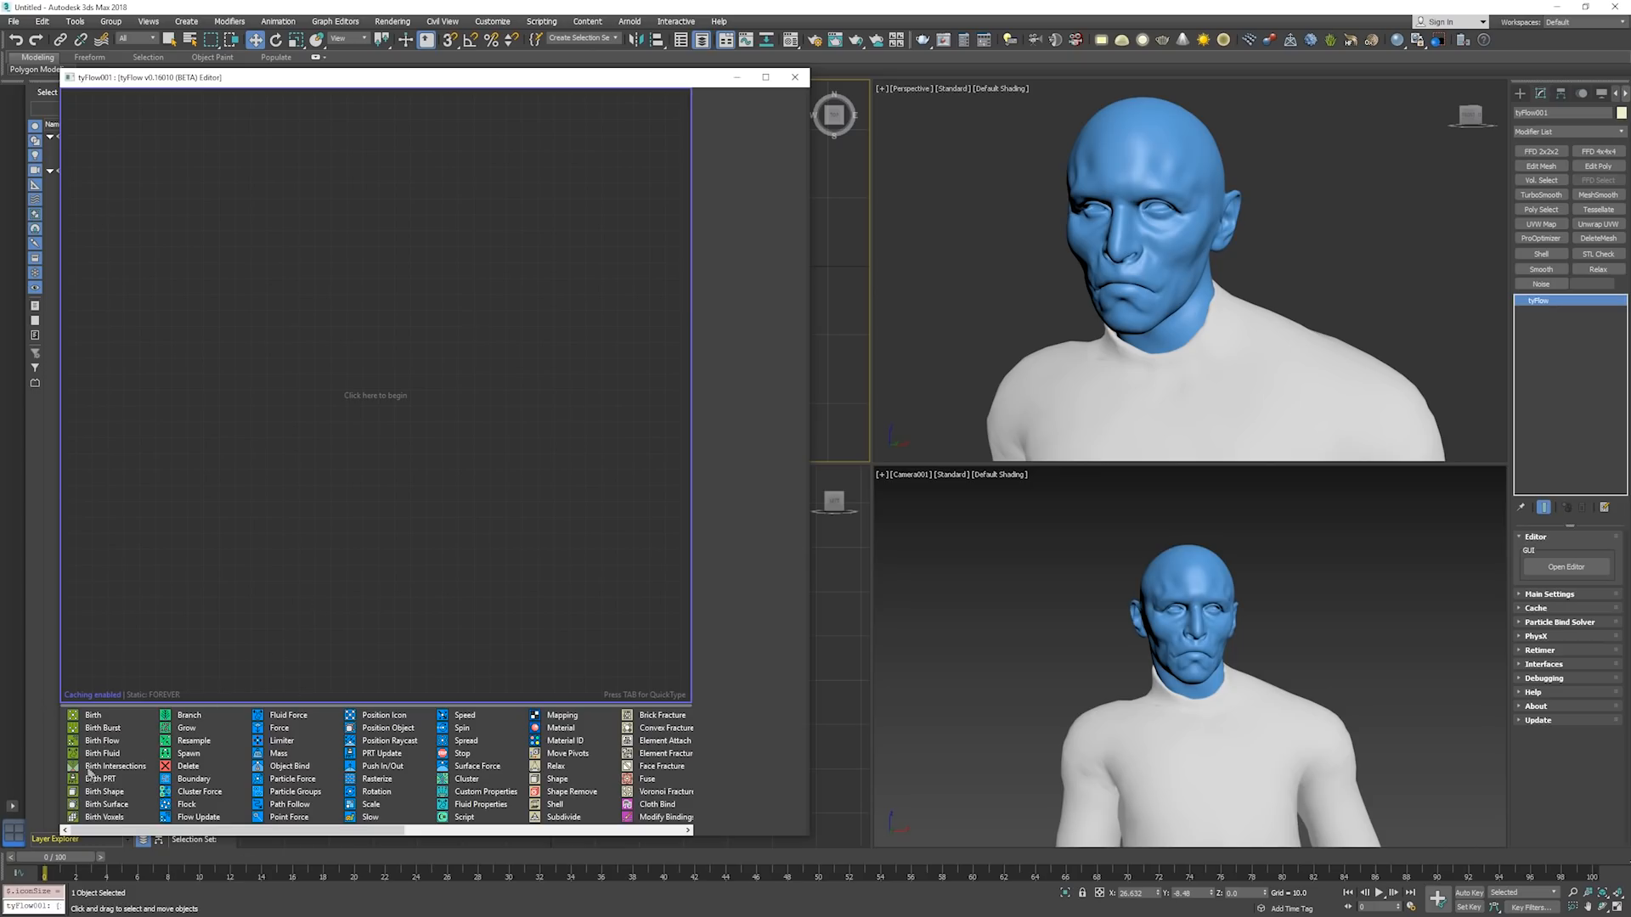
Add a Birth Shape event to the empty flow and place it near the upper corner of the canvas.
{"action": "key", "text": "Tab"}
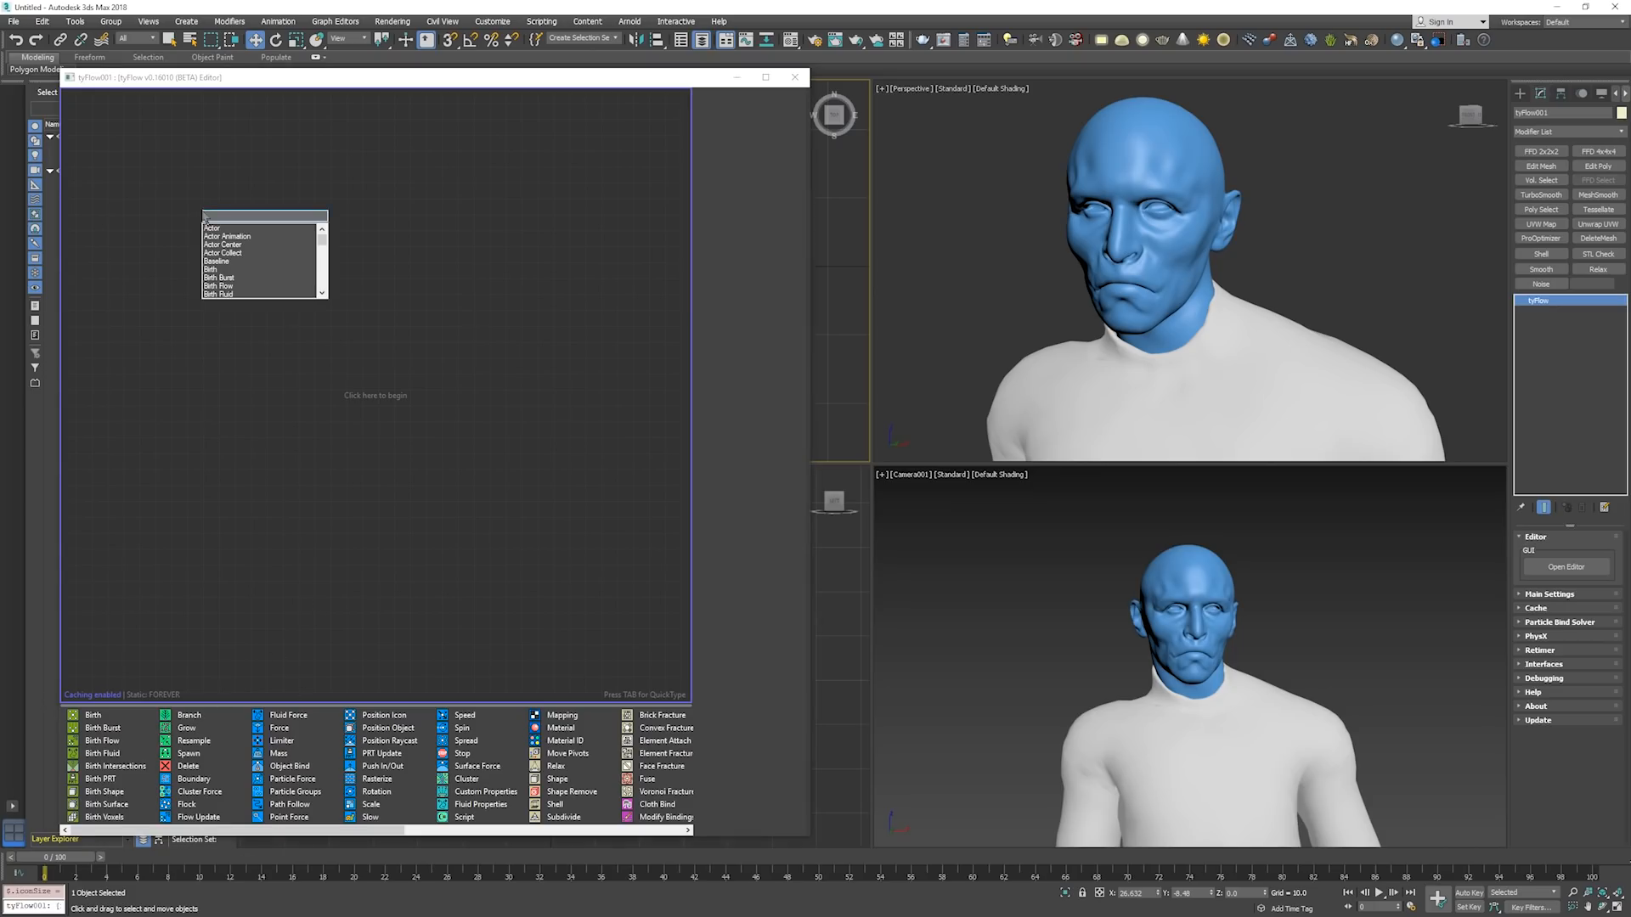
{"action": "type", "text": "birt"}
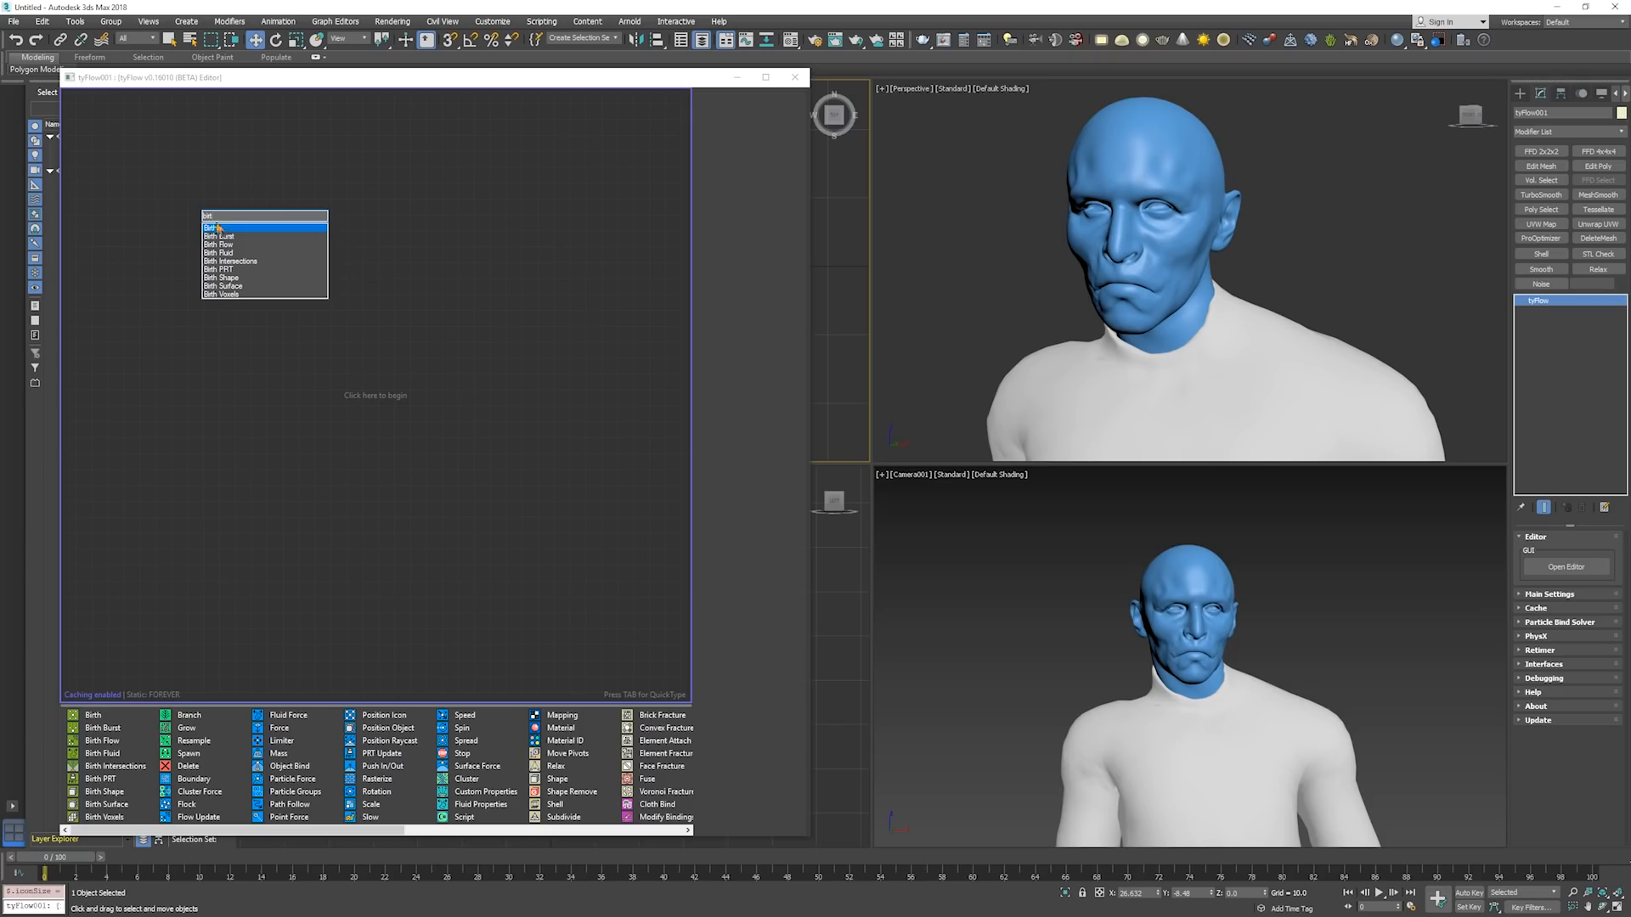
{"action": "left_click", "coordinate": [239, 279]}
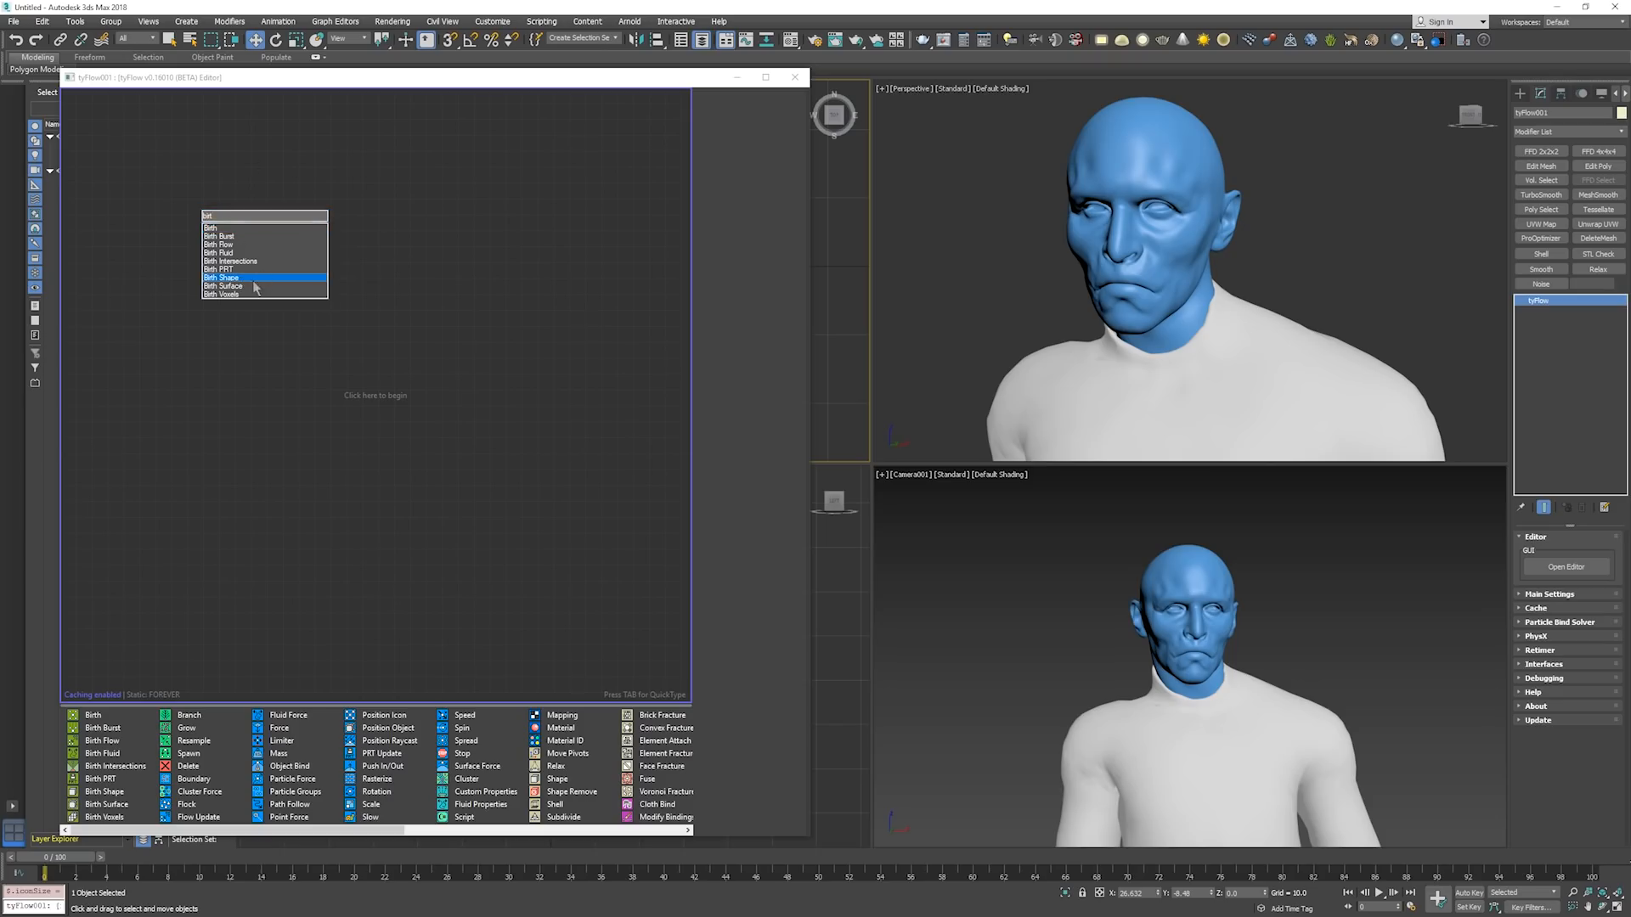
{"action": "left_click", "coordinate": [253, 278]}
{"action": "left_click_drag", "start_coordinate": [244, 226], "coordinate": [165, 169]}
Use the Head mesh as the Birth Shape object and hide the original head in the scene.
{"action": "left_click", "coordinate": [722, 270]}
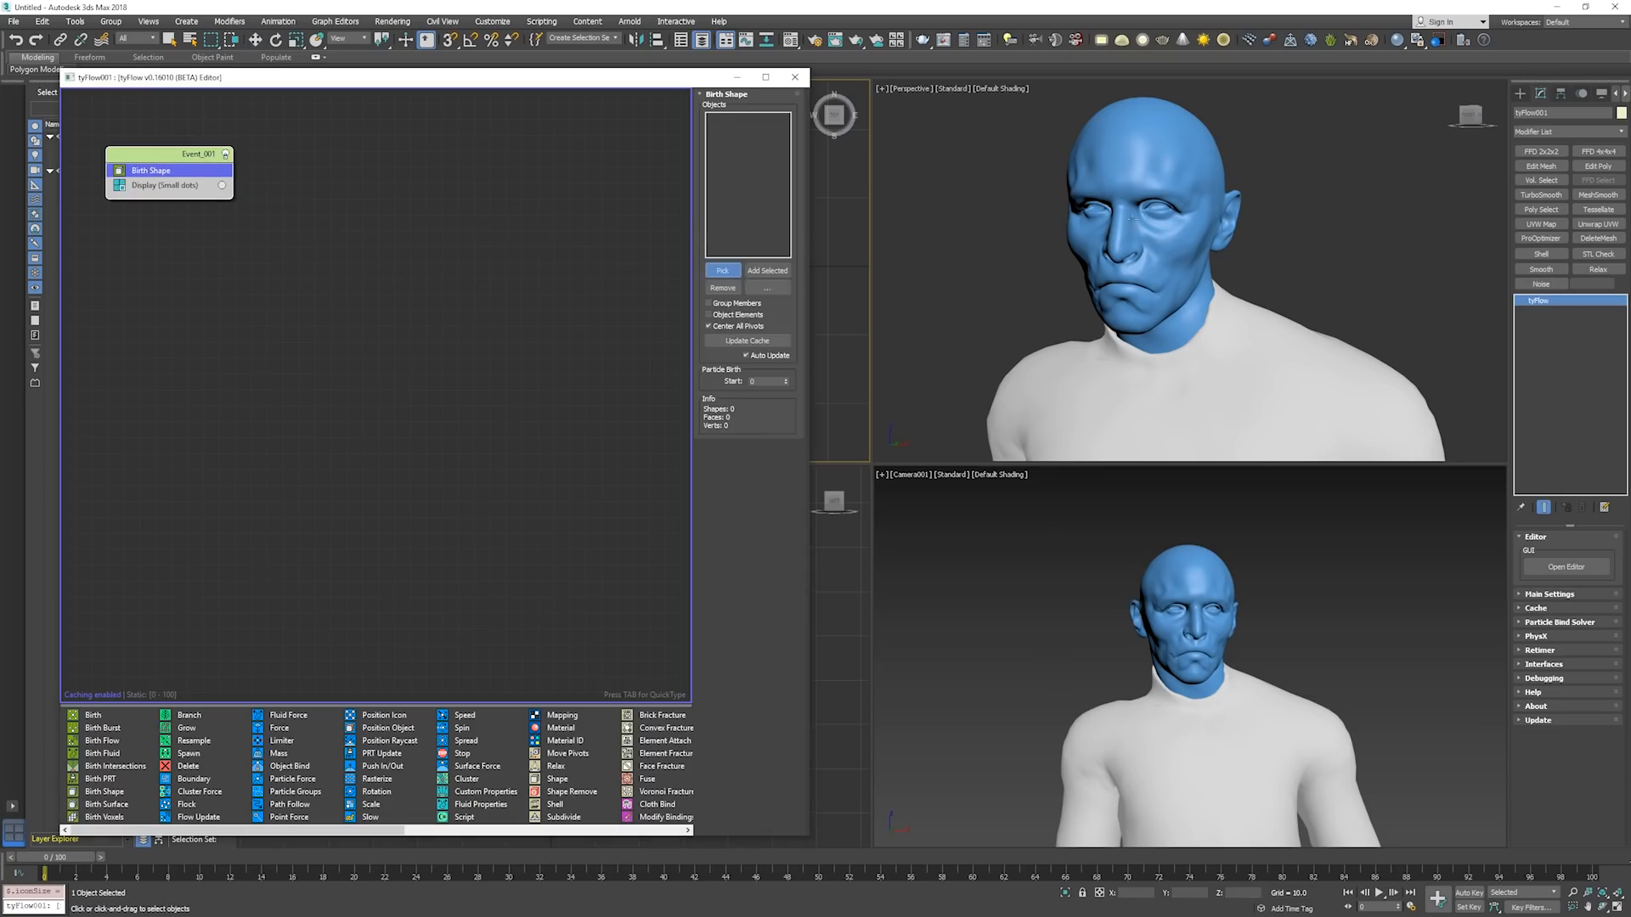
{"action": "left_click", "coordinate": [1165, 167]}
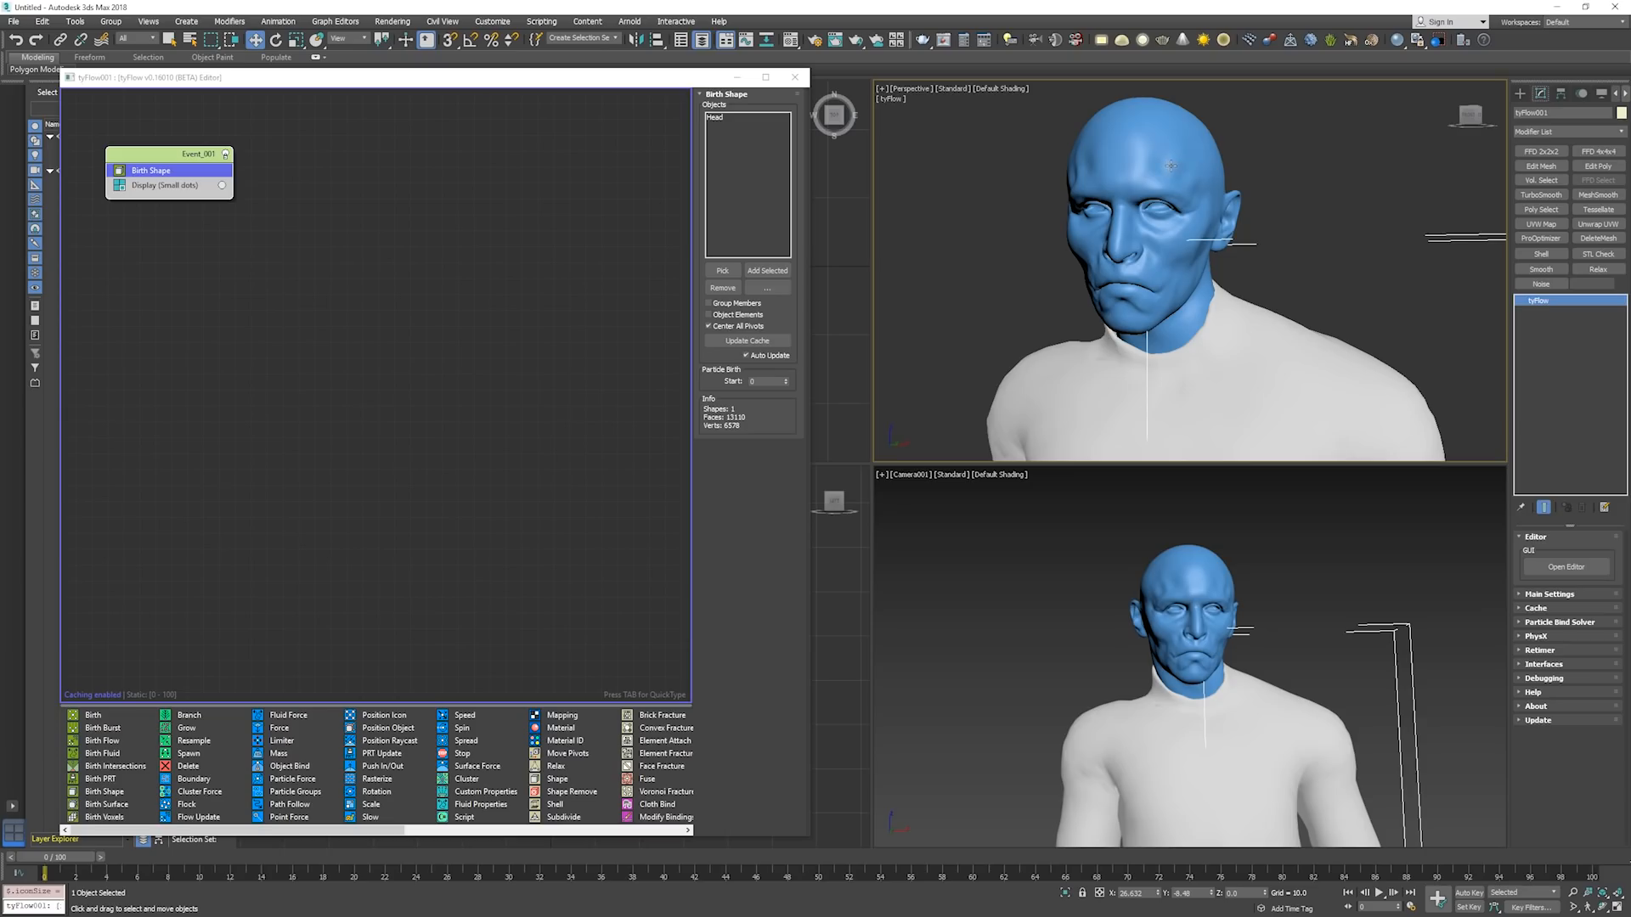
{"action": "left_click", "coordinate": [1173, 165]}
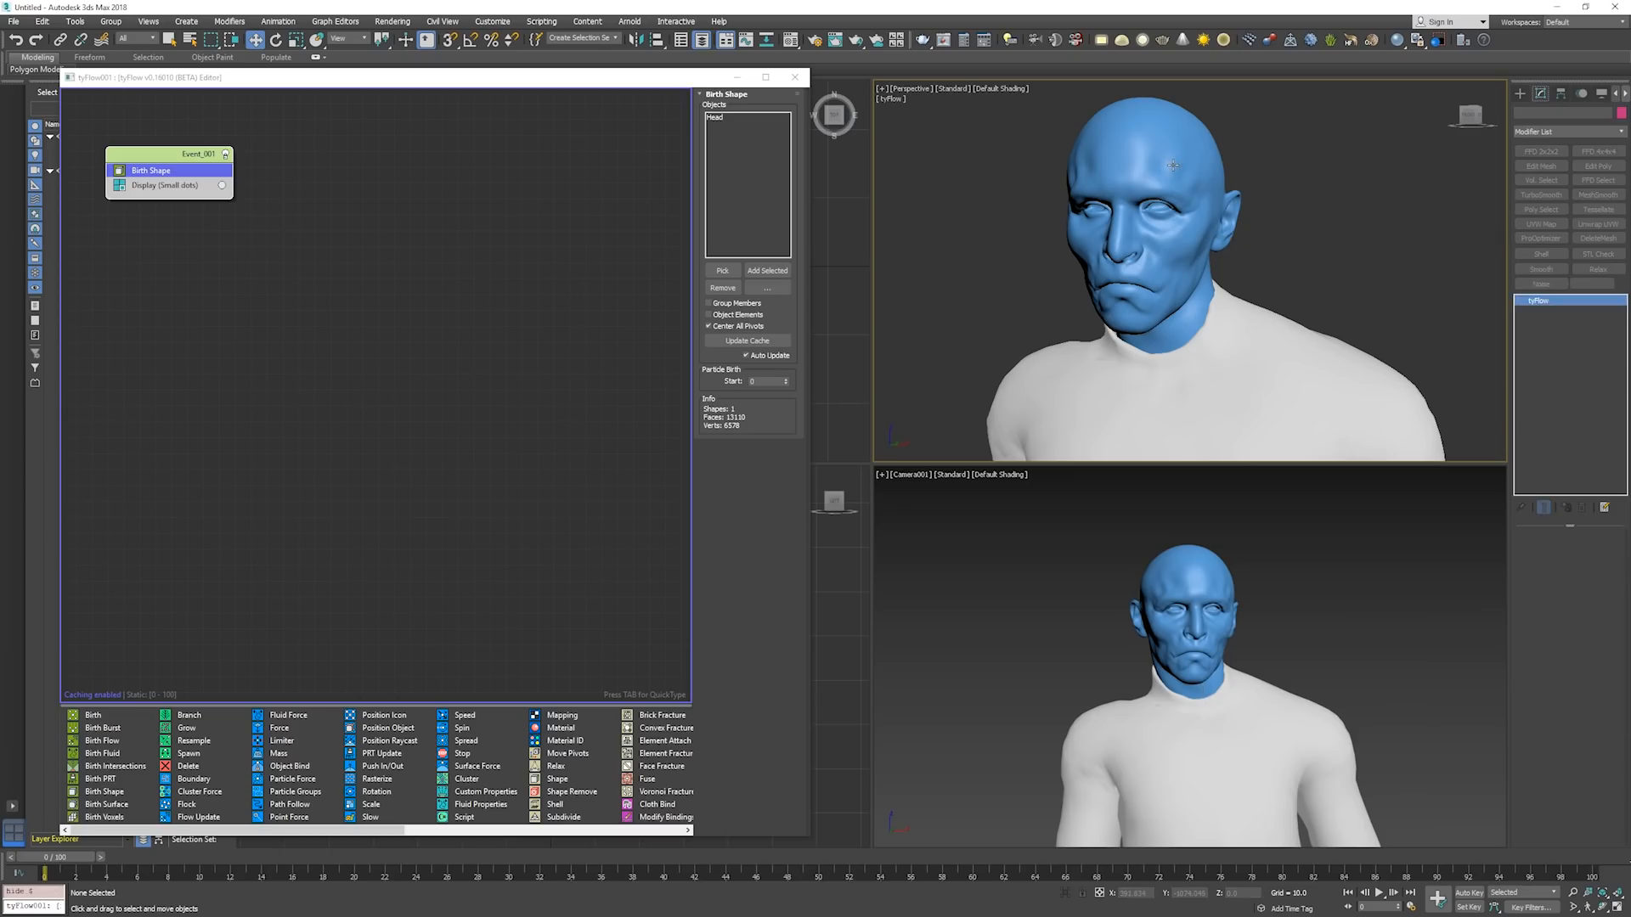
{"action": "key", "text": "alt+h"}
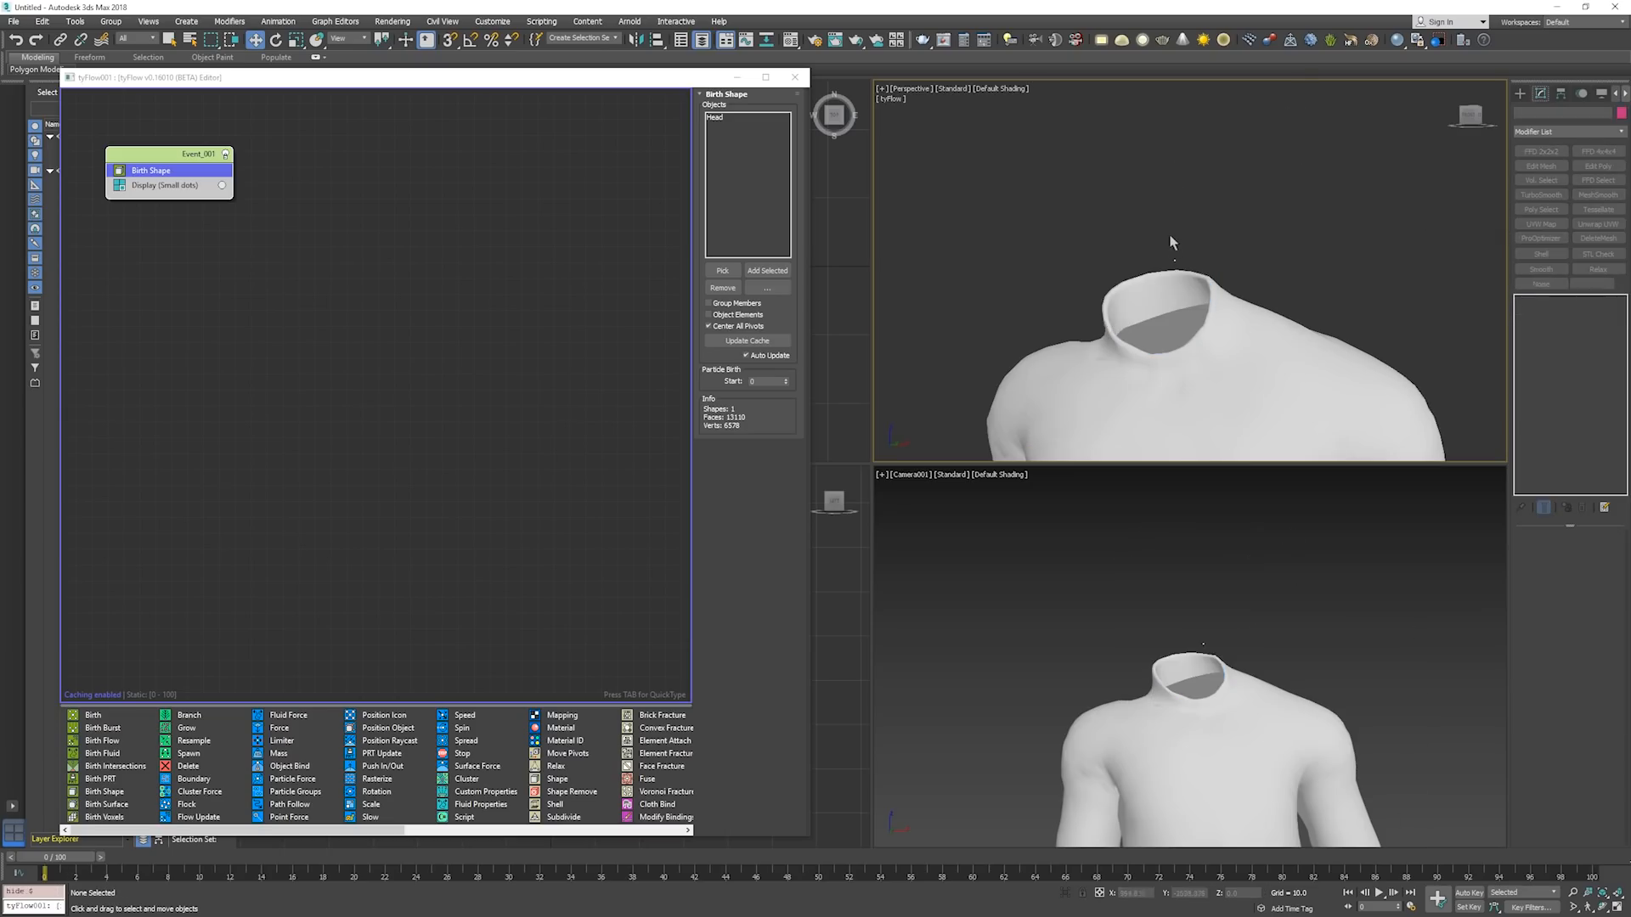
{"action": "scroll", "coordinate": [1198, 233], "scroll_direction": "up", "scroll_amount": 2}
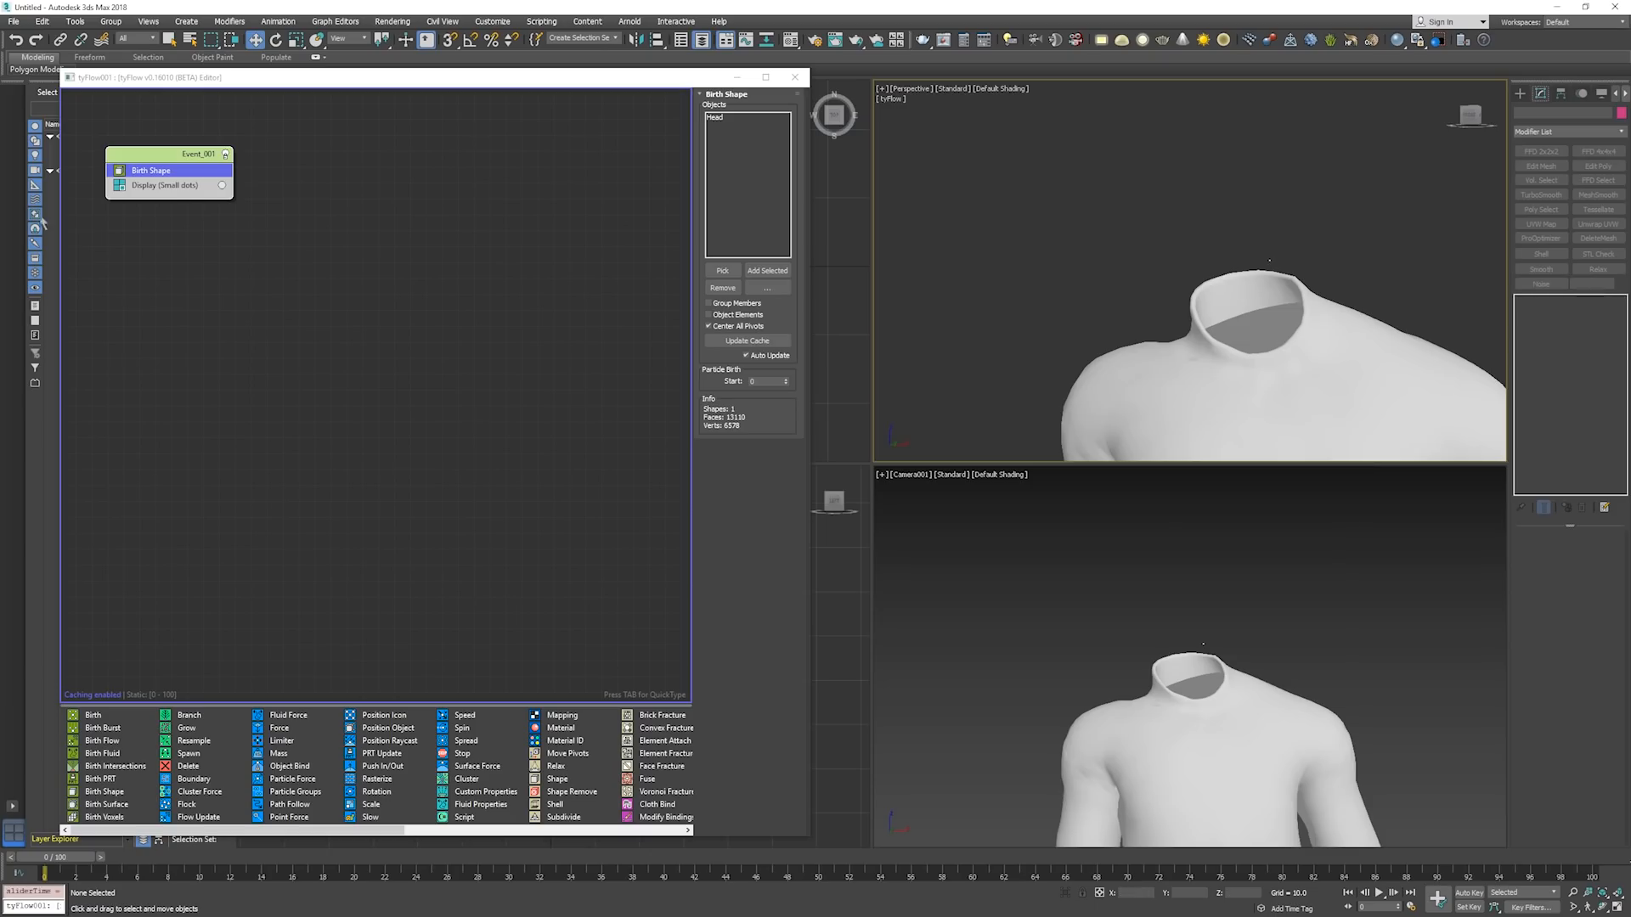
Set the Display operator in Event_001 to show the birthed head particle as Geometry.
{"action": "left_click", "coordinate": [183, 186]}
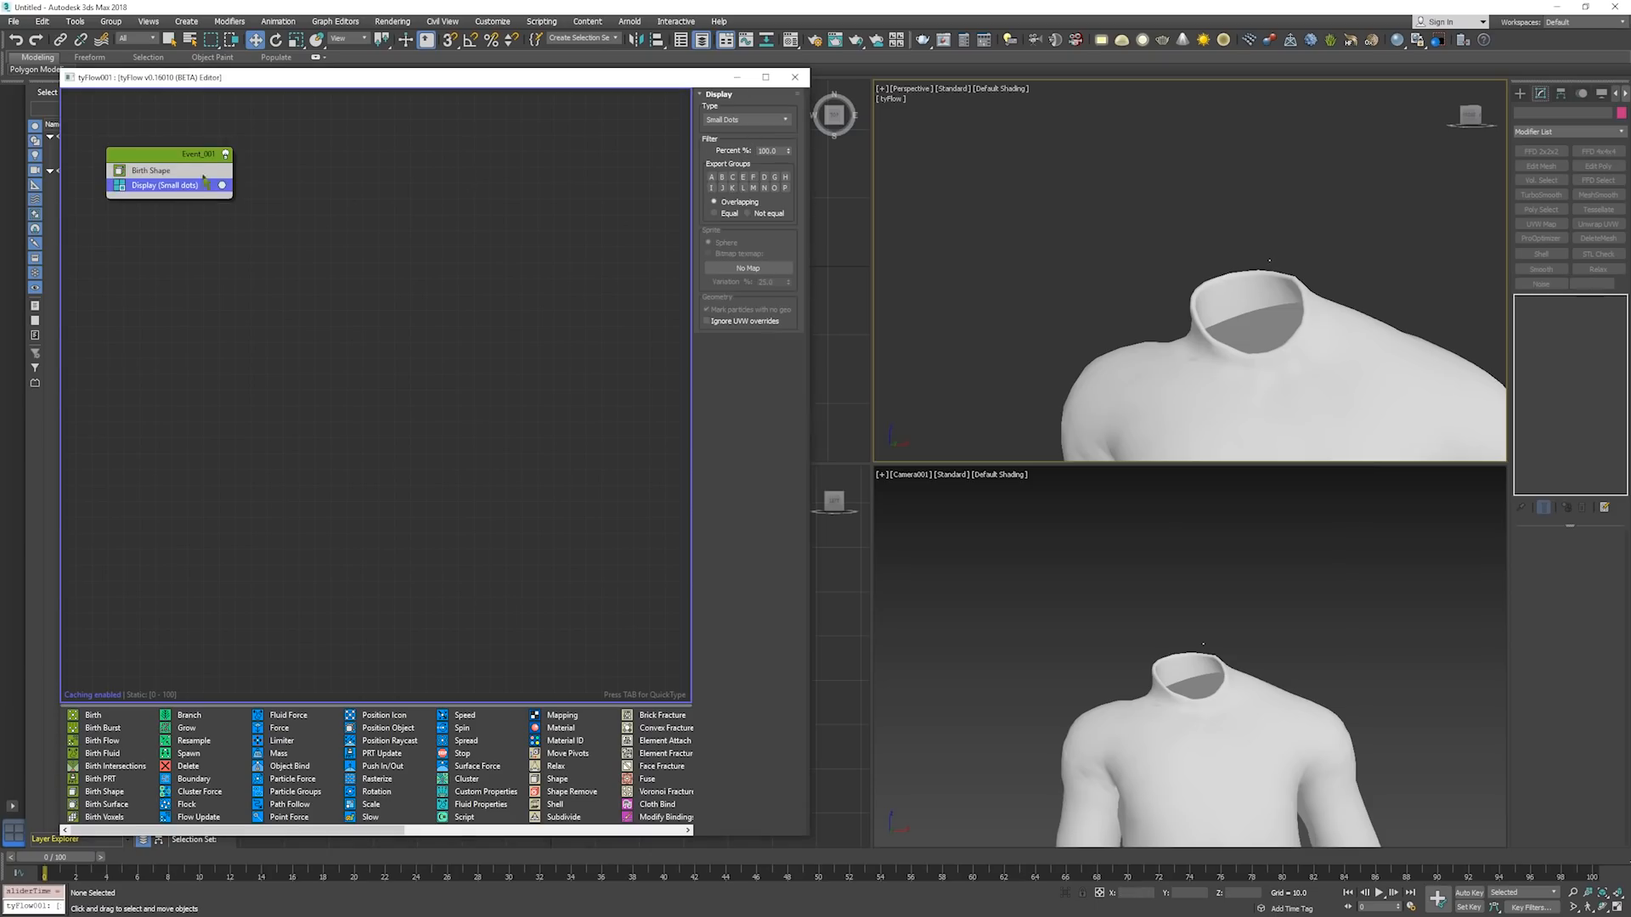
{"action": "left_click", "coordinate": [166, 173]}
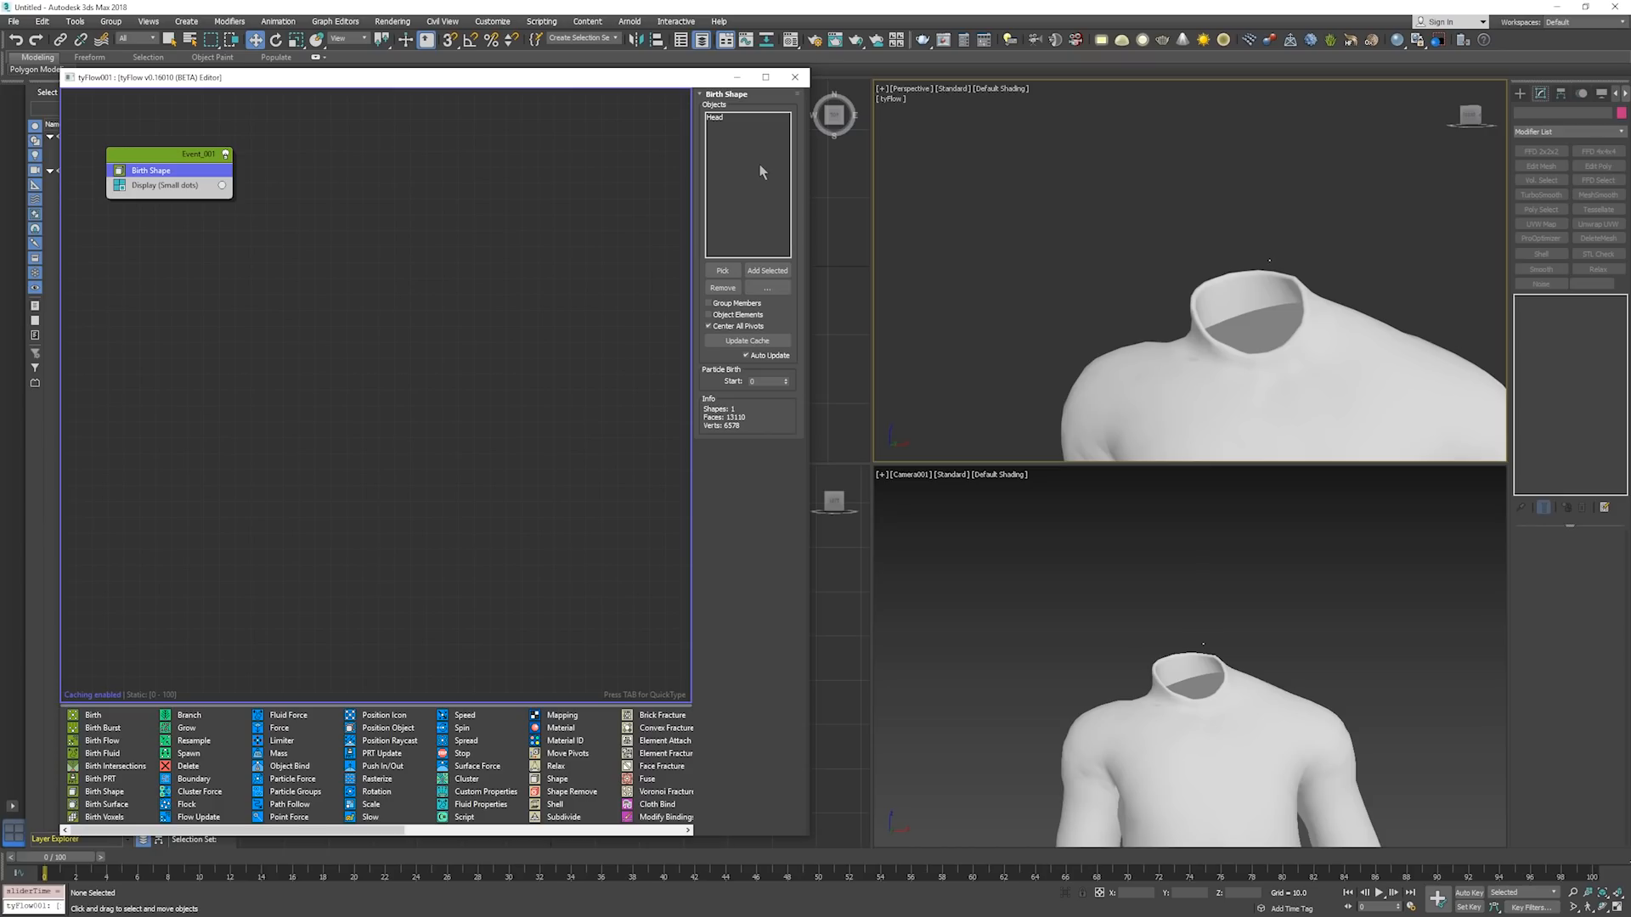
{"action": "left_click", "coordinate": [181, 189]}
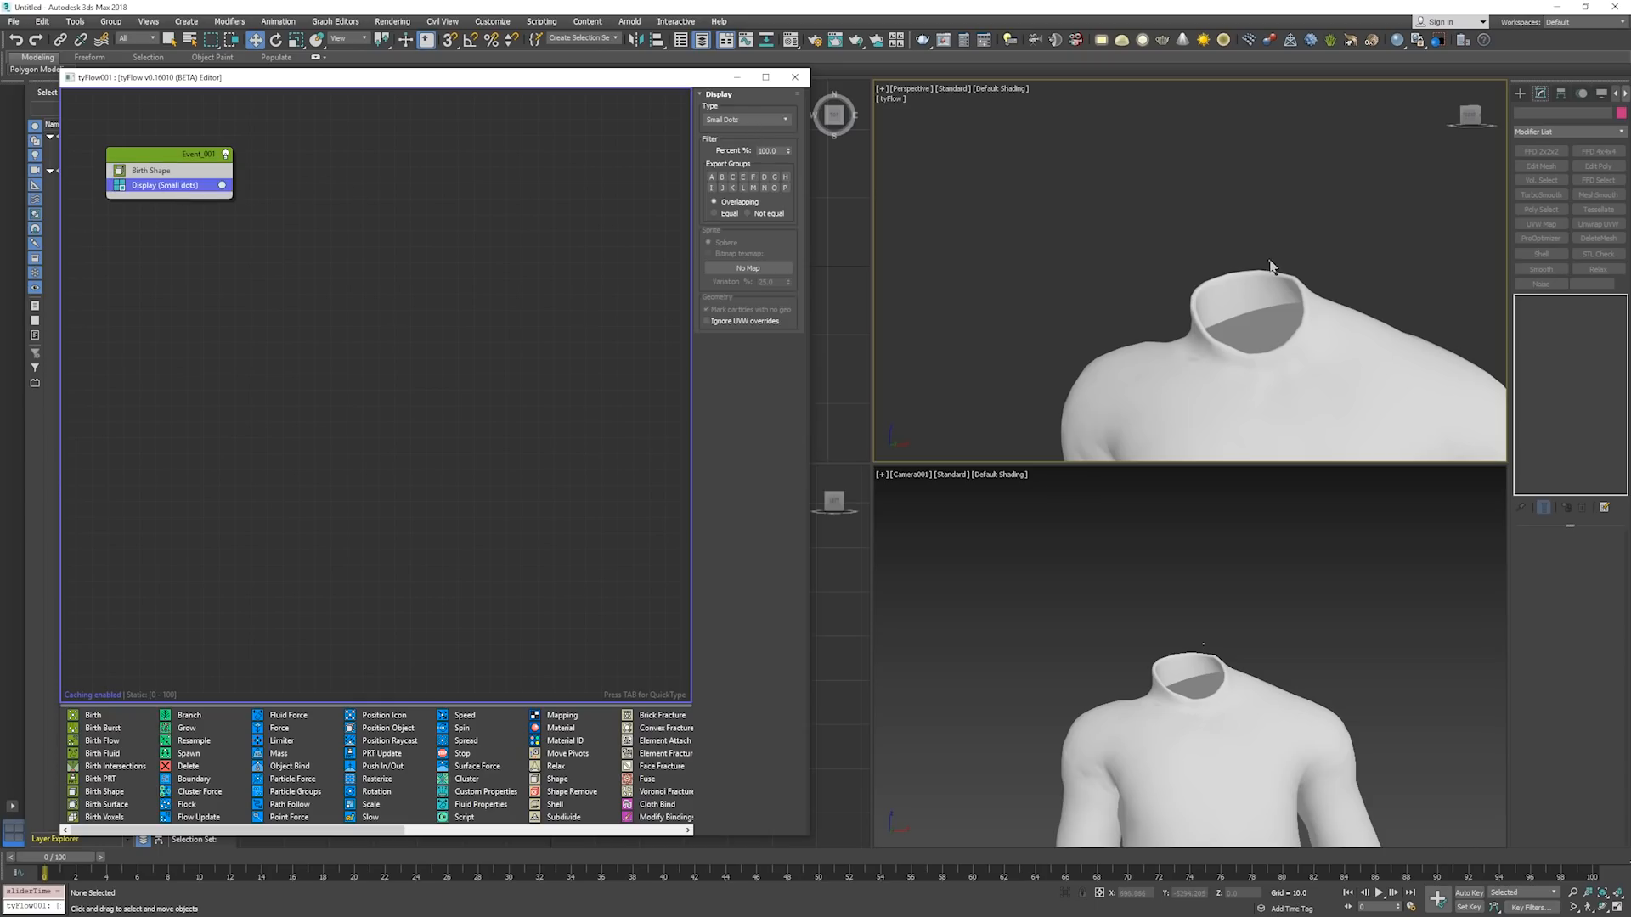
{"action": "left_click", "coordinate": [780, 121]}
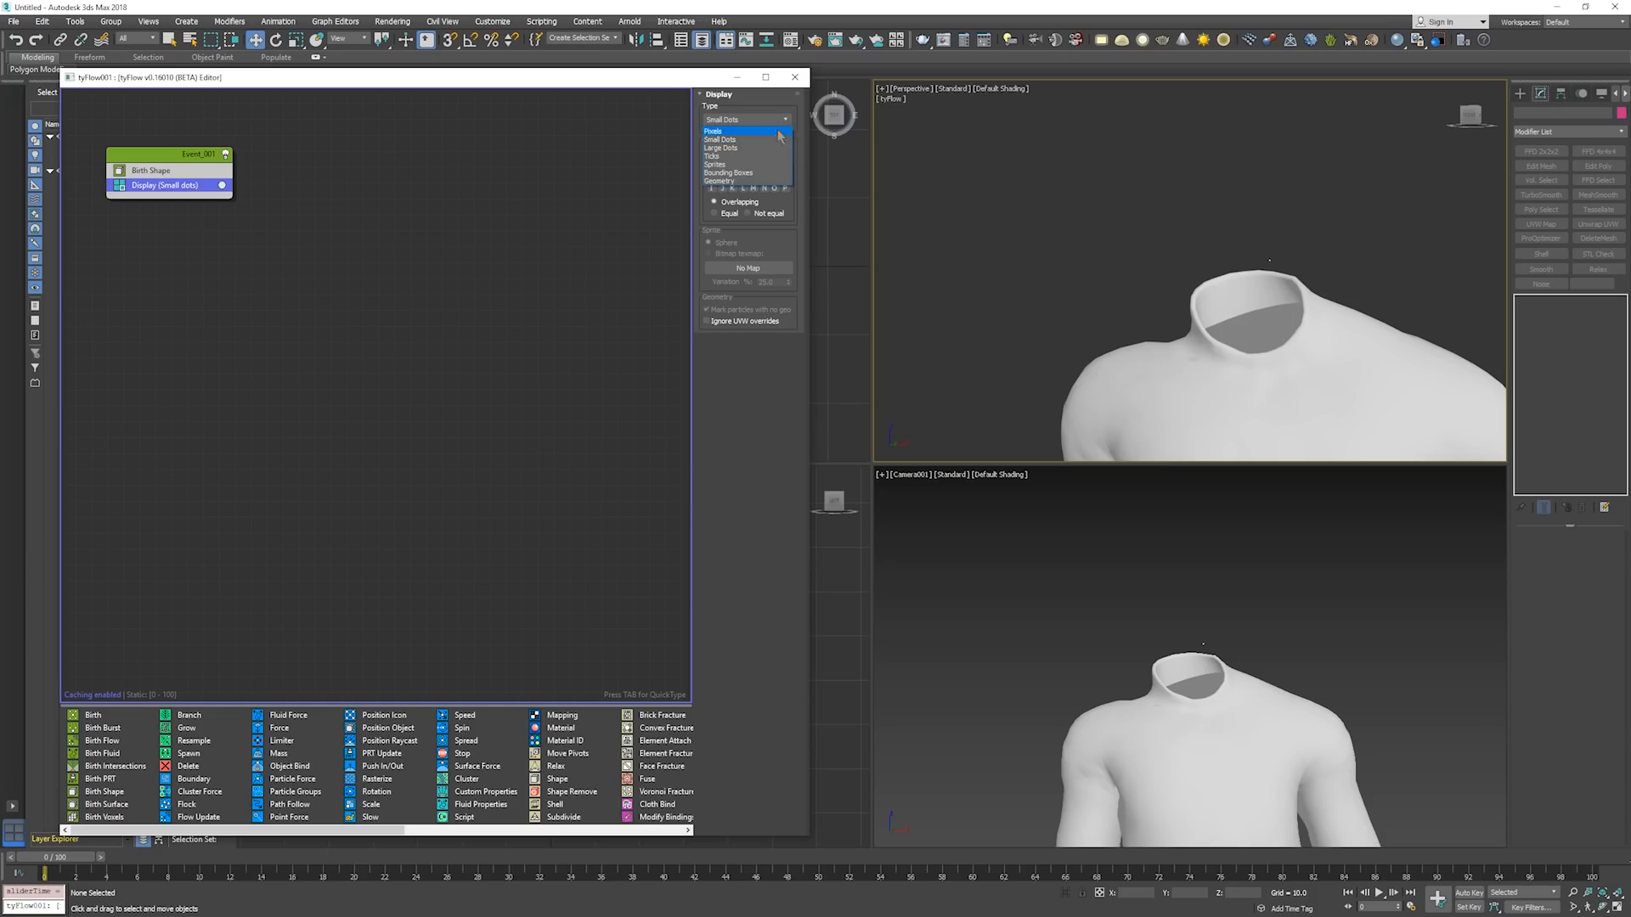
{"action": "left_click", "coordinate": [754, 181]}
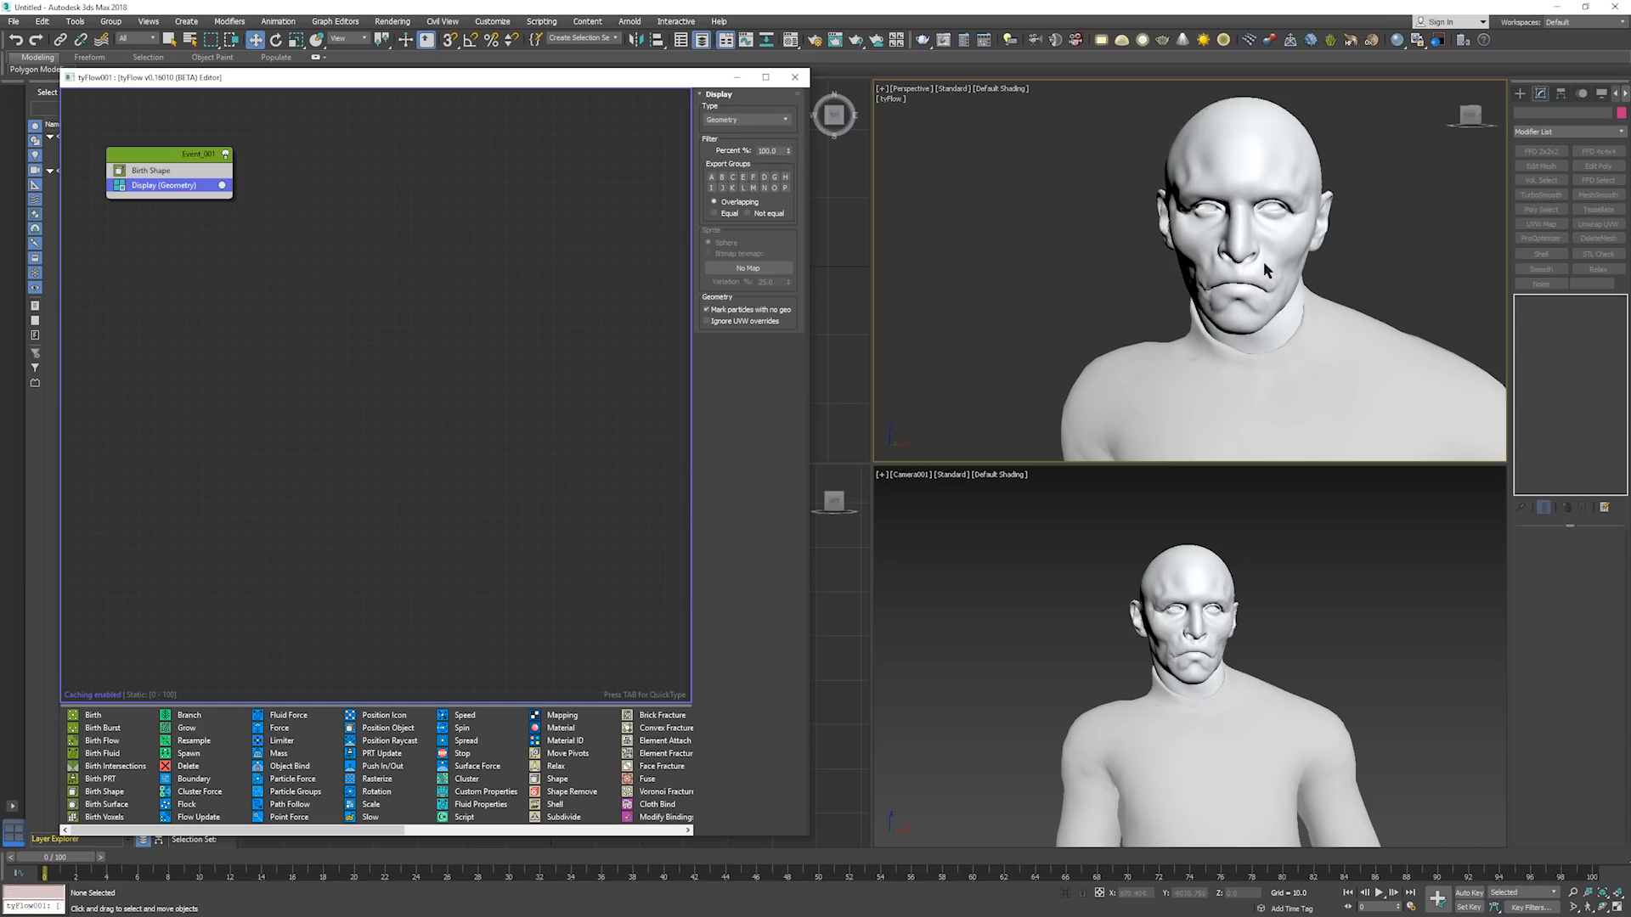
Turn on edged faces in the Perspective viewport to show the wireframe over the head and body.
{"action": "left_click", "coordinate": [1260, 298]}
{"action": "middle_click_drag", "start_coordinate": [1261, 323], "coordinate": [1159, 206], "text": "alt"}
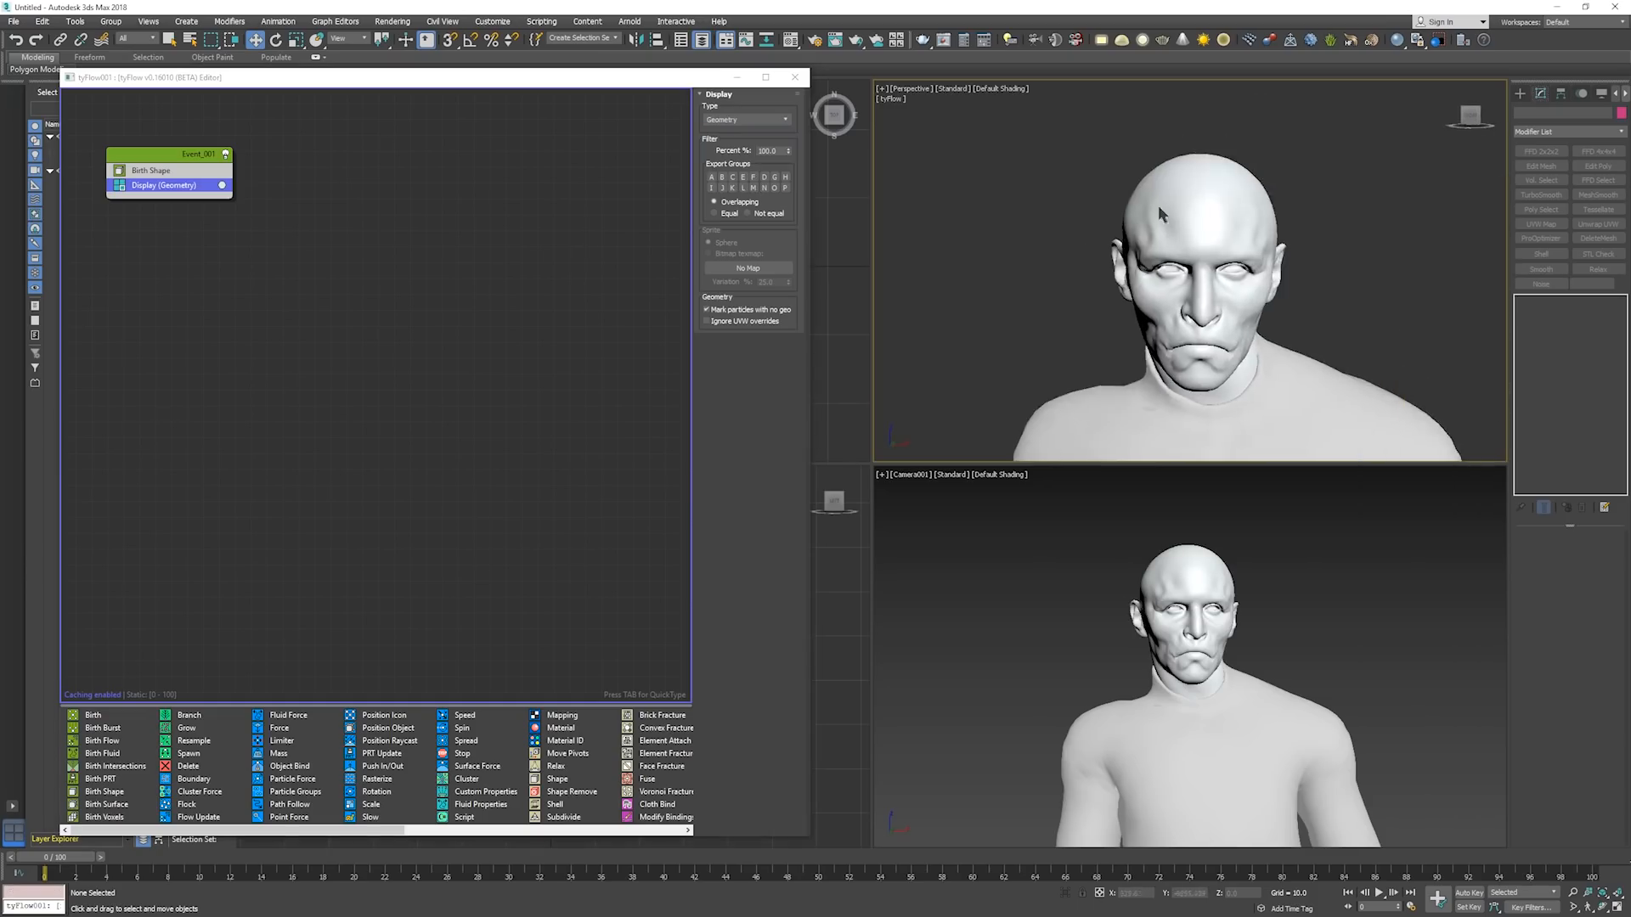
{"action": "left_click", "coordinate": [1236, 711]}
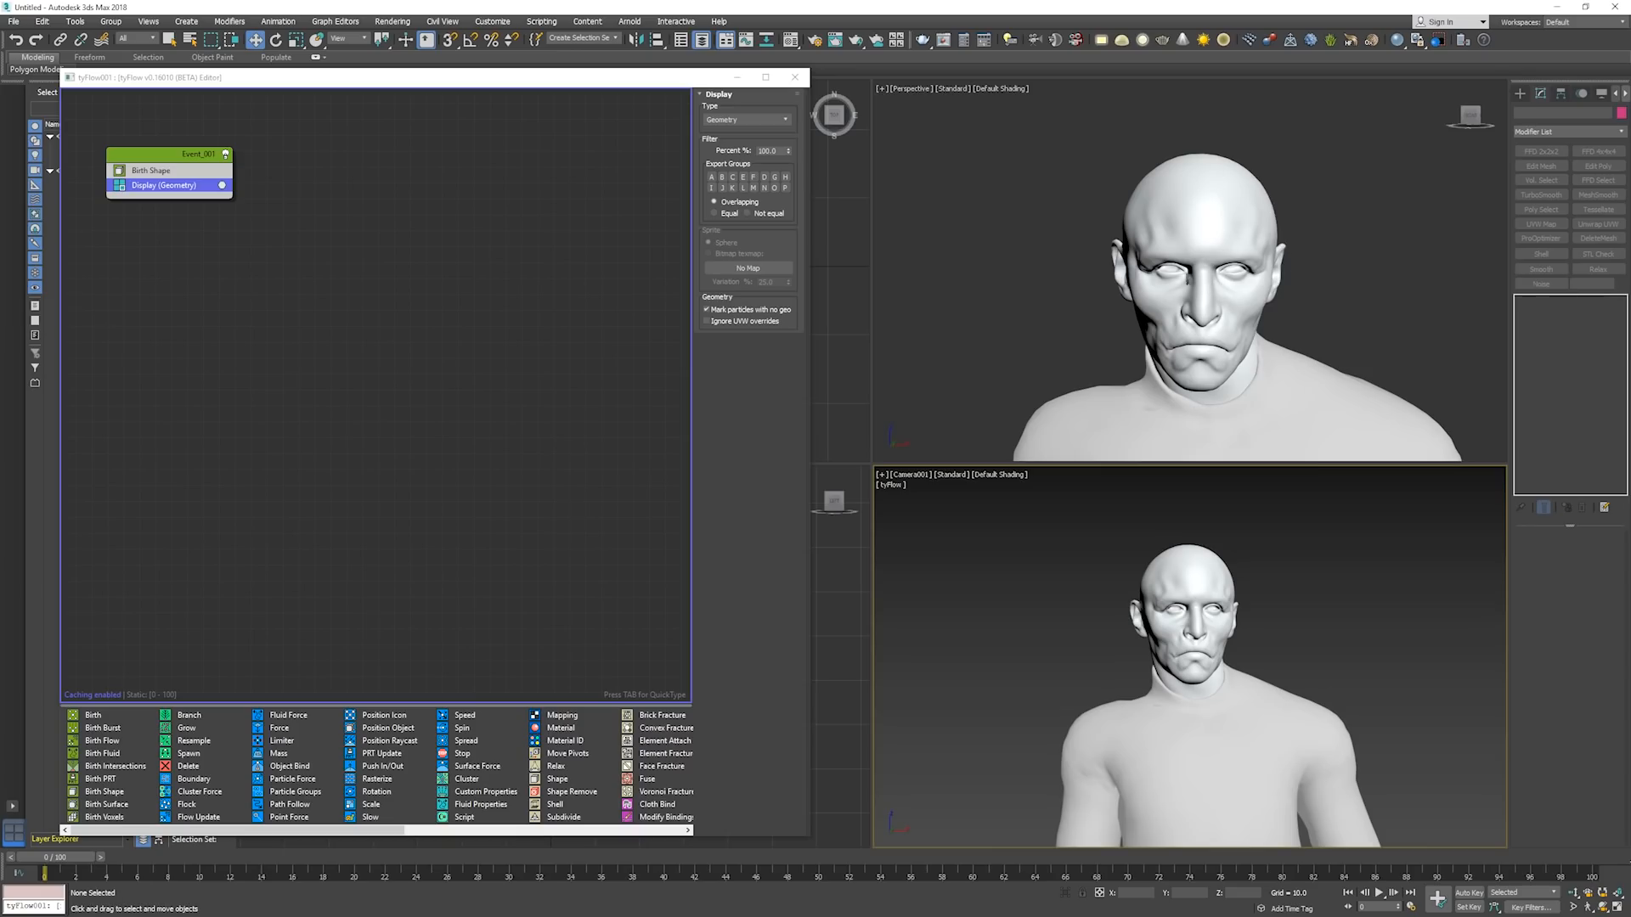
{"action": "middle_click_drag", "start_coordinate": [1210, 278], "coordinate": [1152, 263], "text": "alt"}
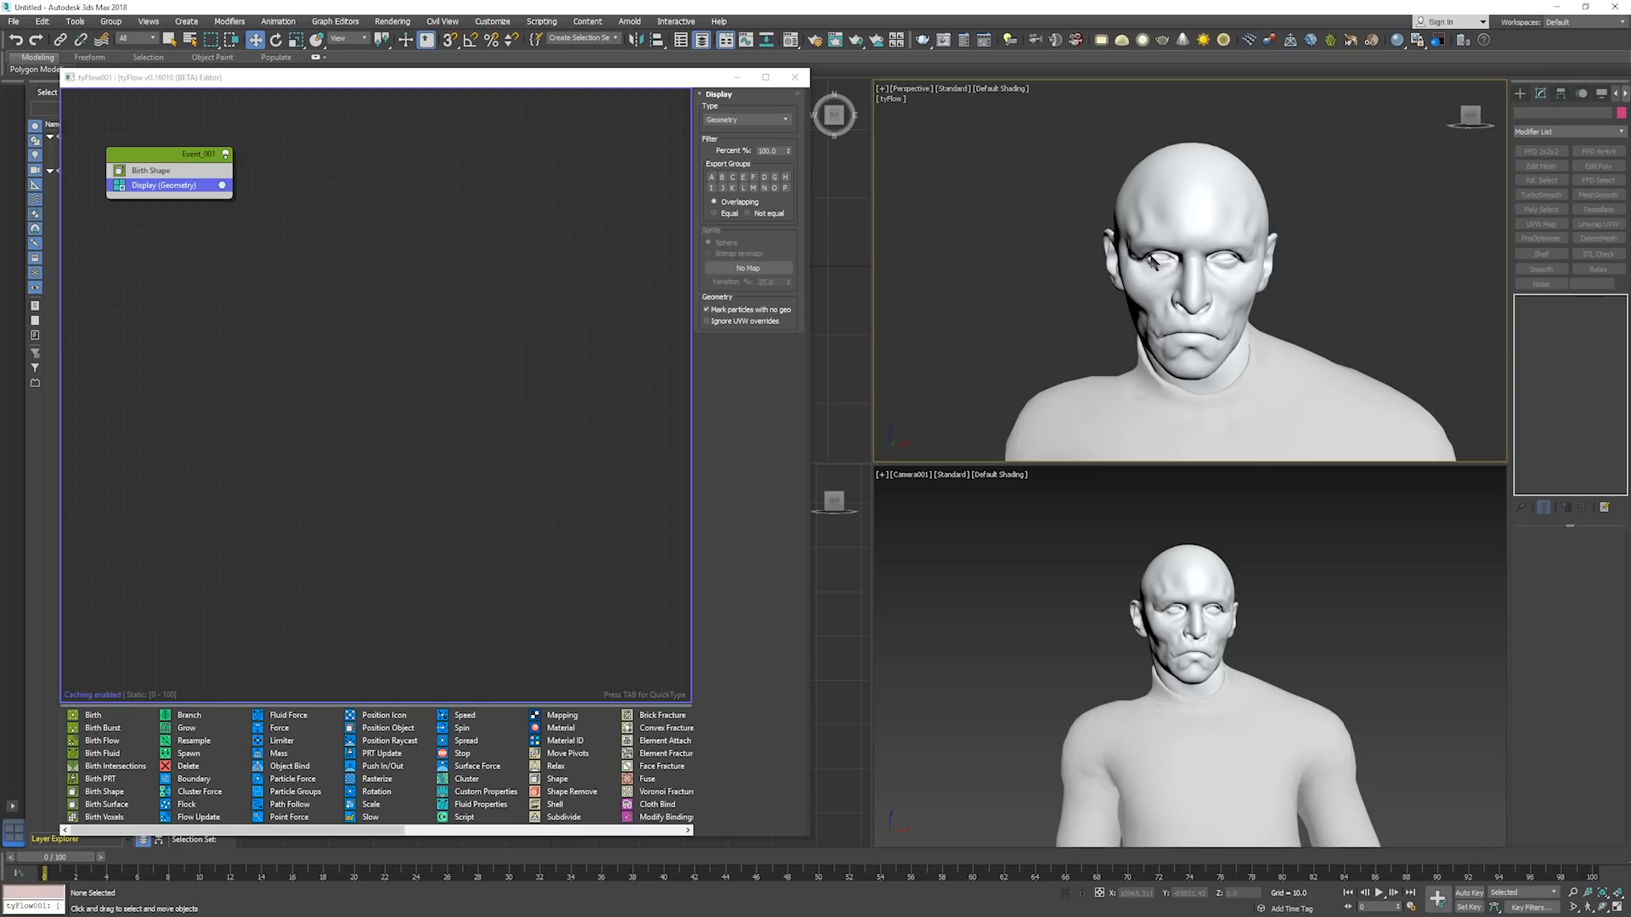
{"action": "left_click", "coordinate": [247, 287]}
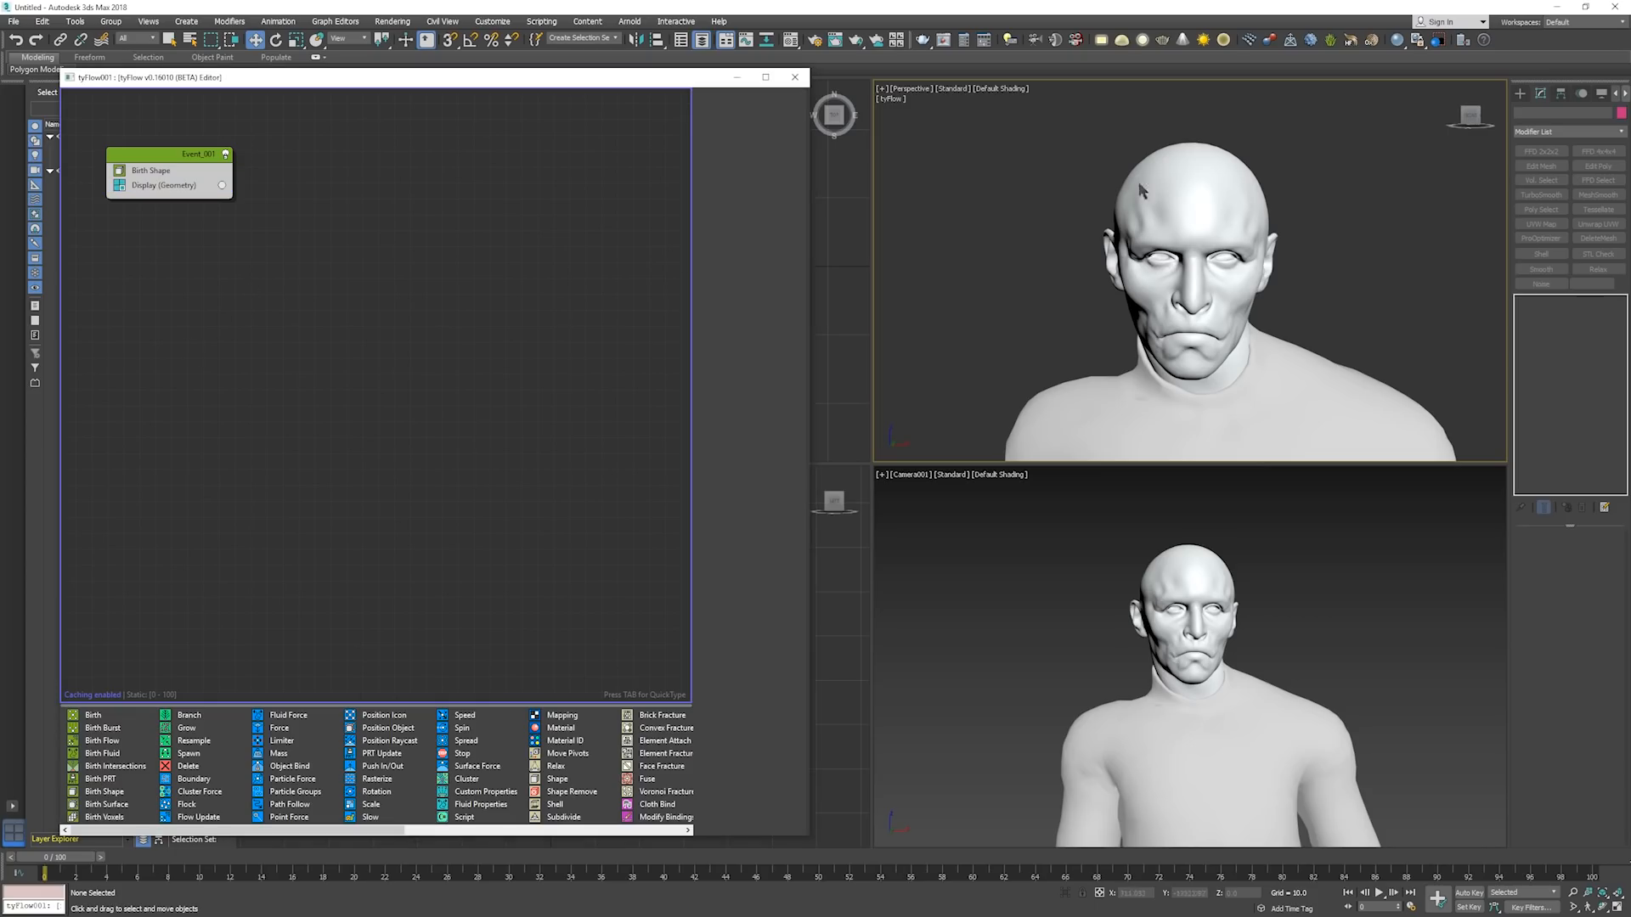
{"action": "middle_click_drag", "start_coordinate": [1211, 212], "coordinate": [1219, 207]}
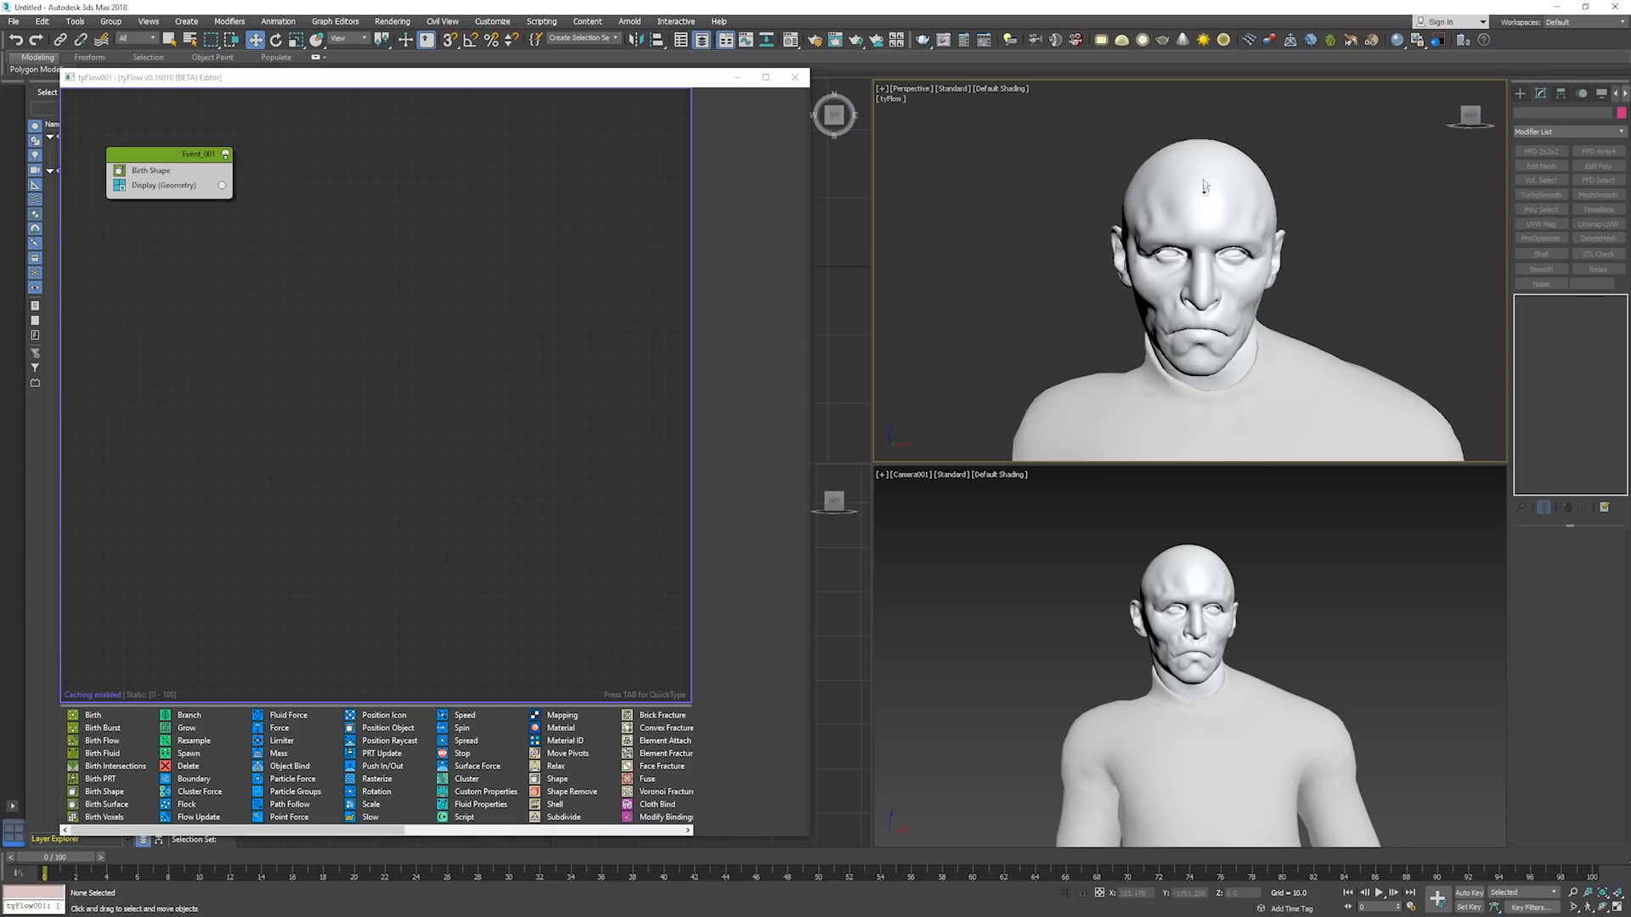
{"action": "key", "text": "F4"}
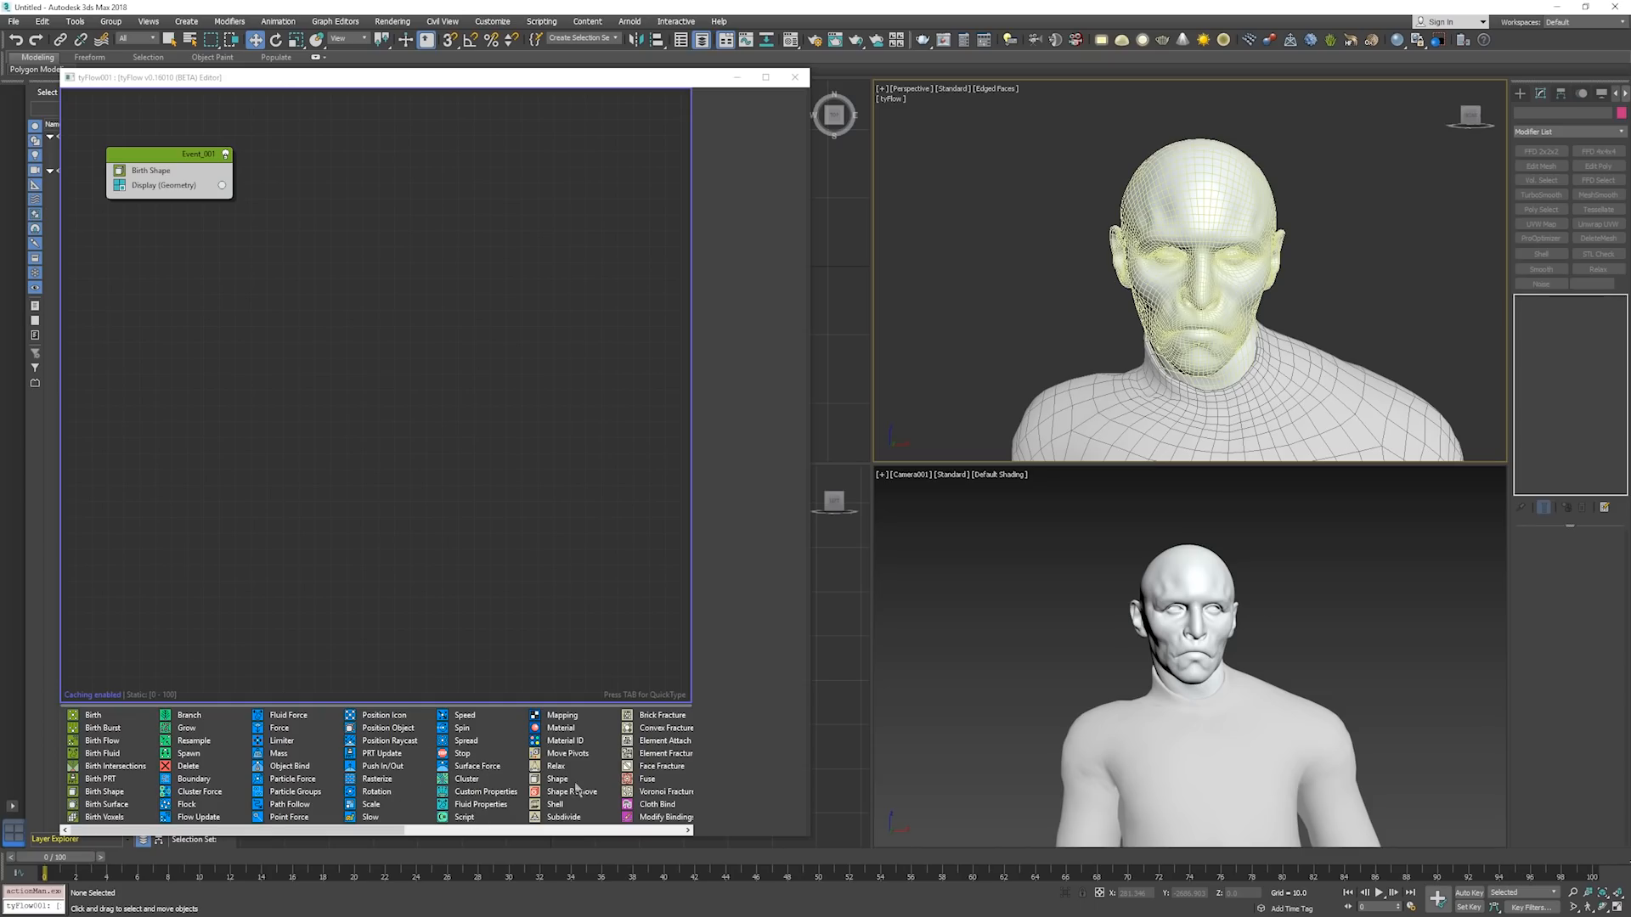
Add a Cloth Bind operator to Event_001 between Birth Shape and Display, converting the head shape to cloth.
{"action": "left_click", "coordinate": [650, 805]}
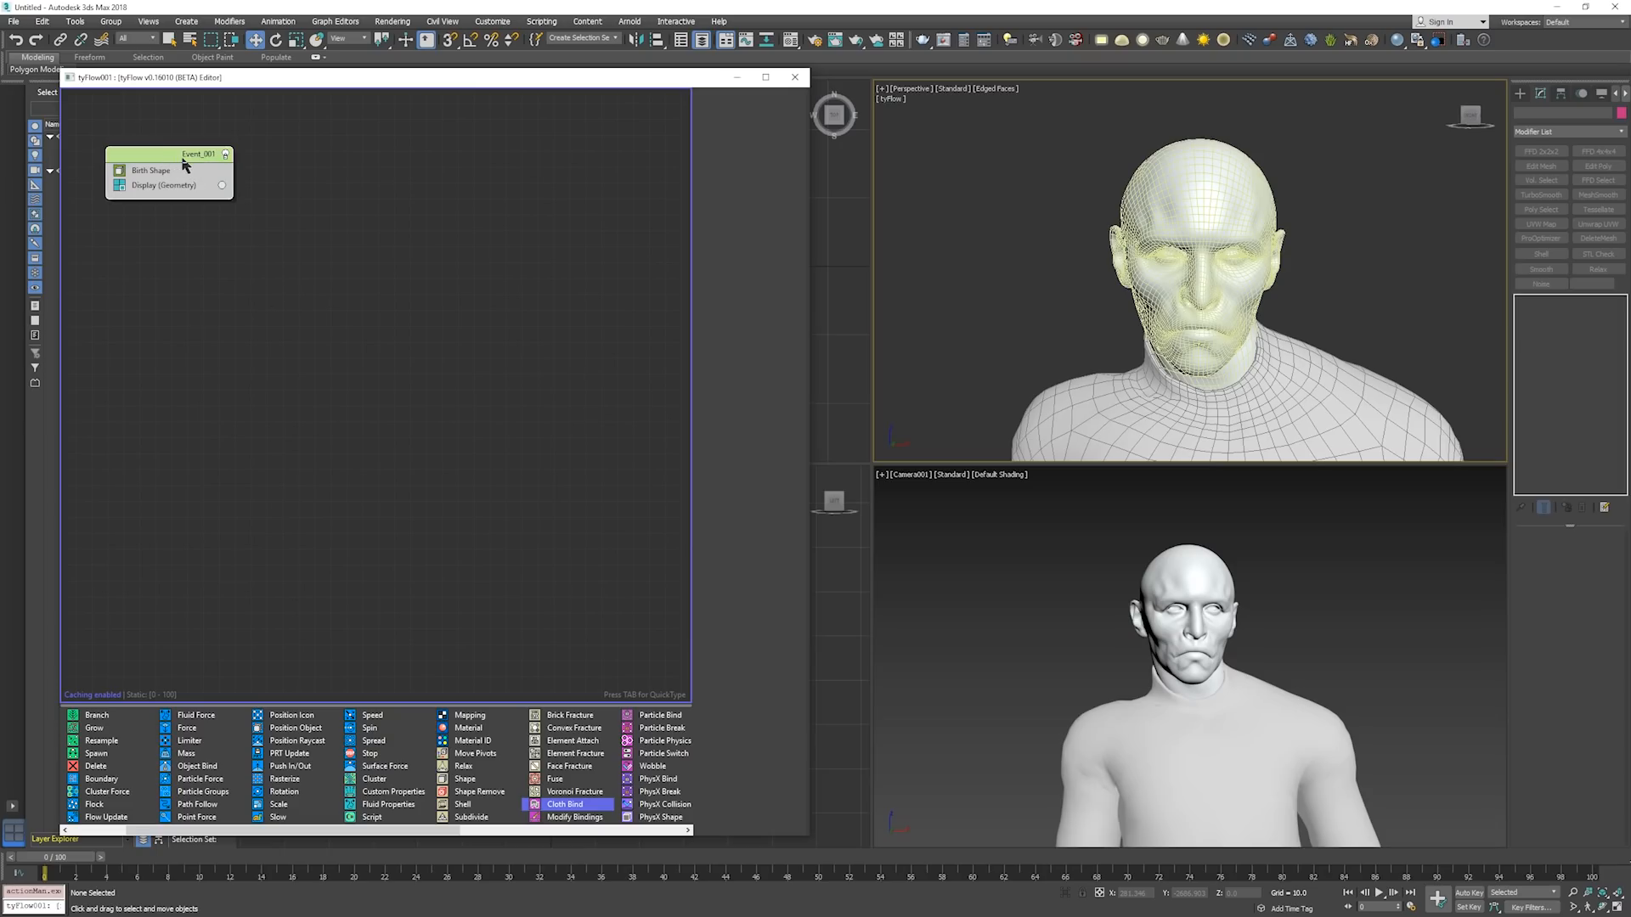
{"action": "key", "text": "Tab"}
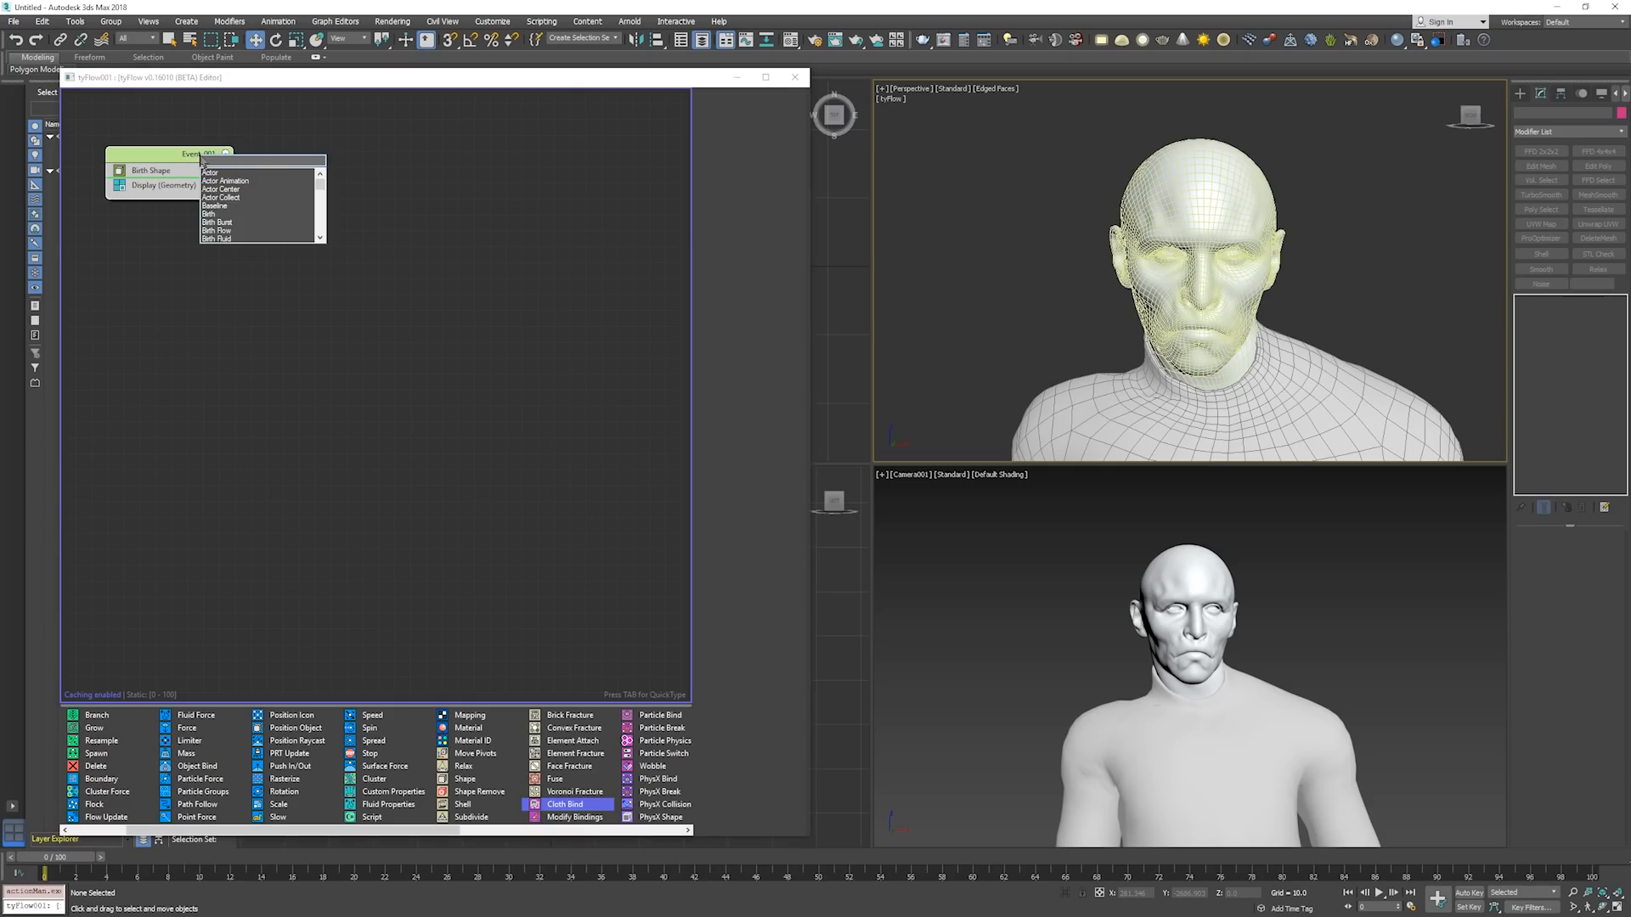
{"action": "type", "text": "cloth"}
{"action": "key", "text": "Return"}
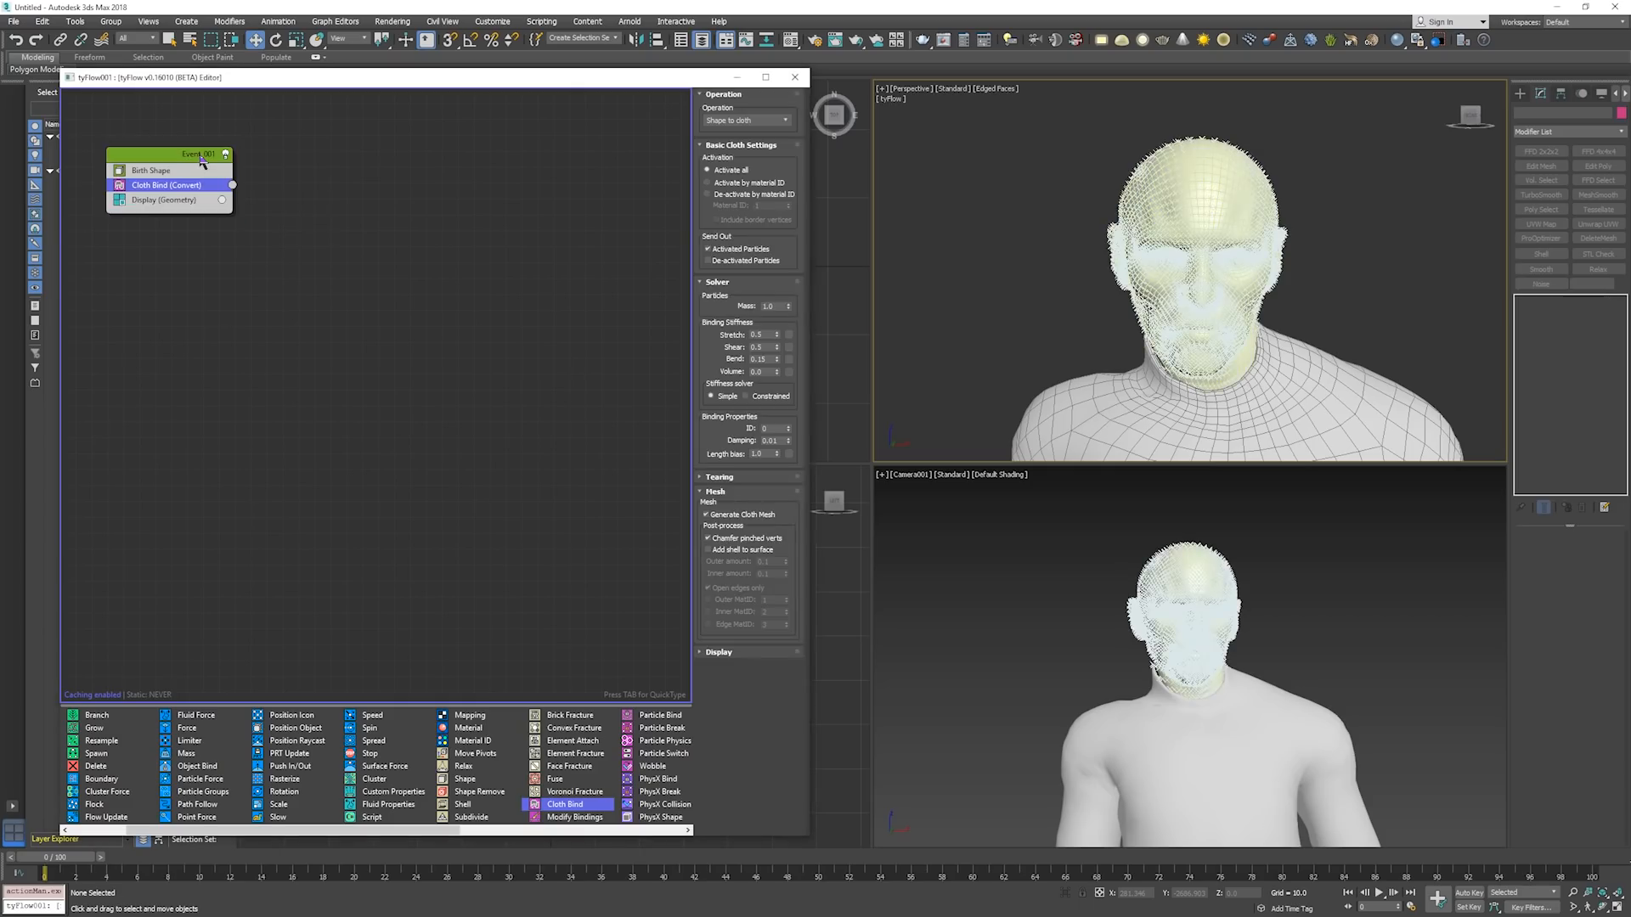
{"action": "left_click", "coordinate": [180, 201]}
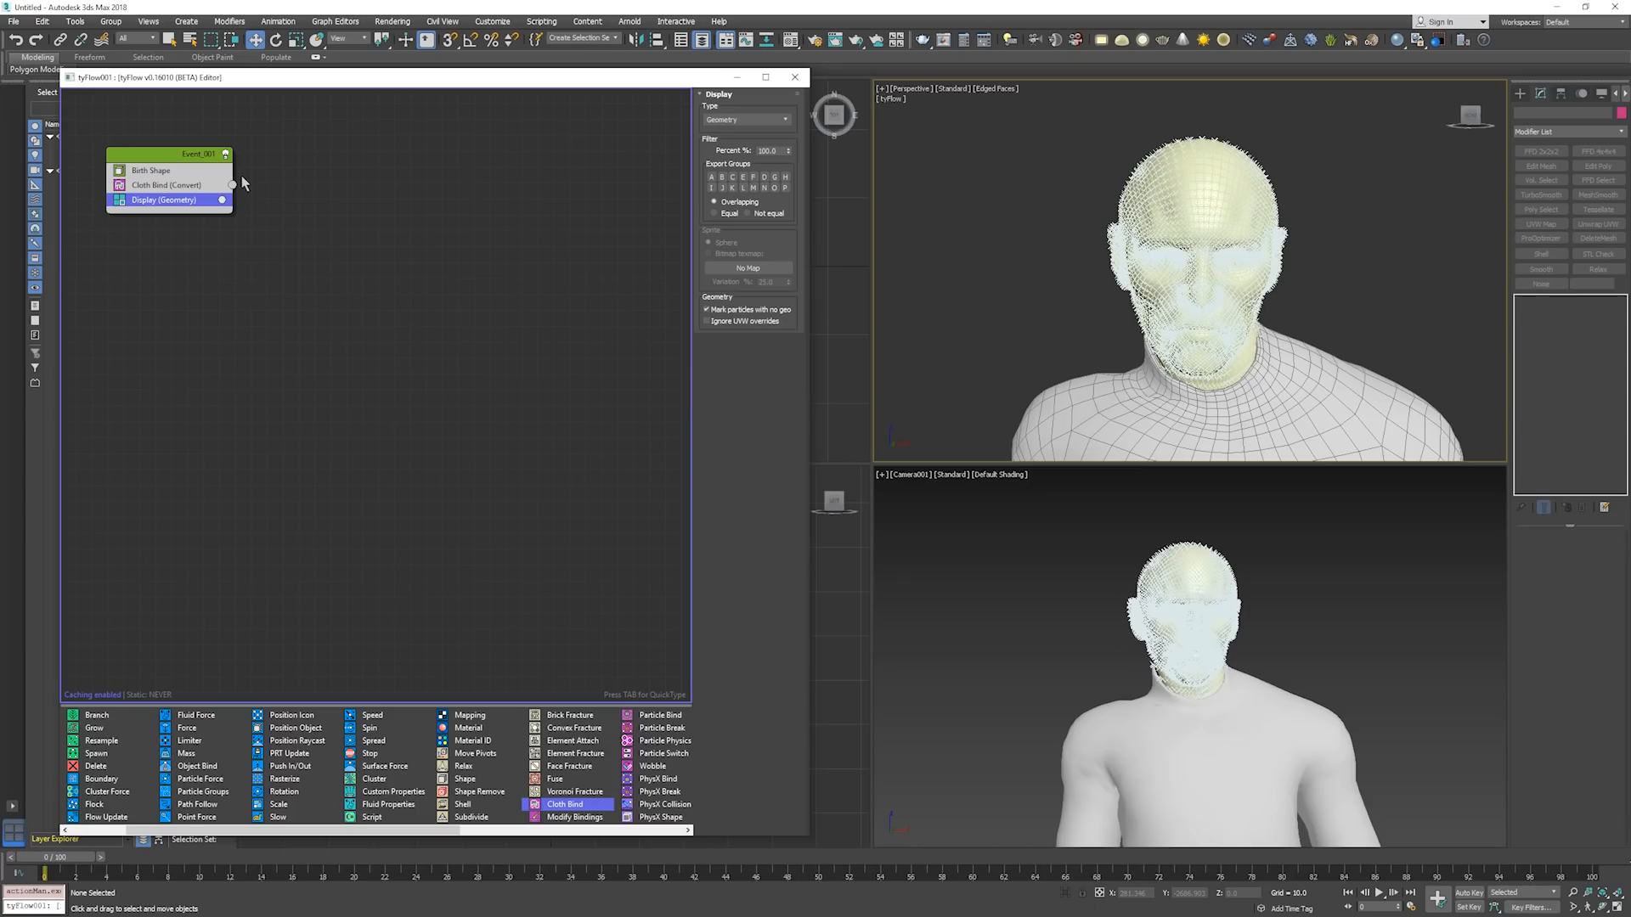
{"action": "key", "text": "Tab"}
{"action": "key", "text": "Escape"}
{"action": "key", "text": "Tab"}
{"action": "key", "text": "Escape"}
{"action": "key", "text": "Tab"}
{"action": "key", "text": "Escape"}
{"action": "key", "text": "Tab"}
{"action": "key", "text": "Escape"}
{"action": "left_click", "coordinate": [177, 152]}
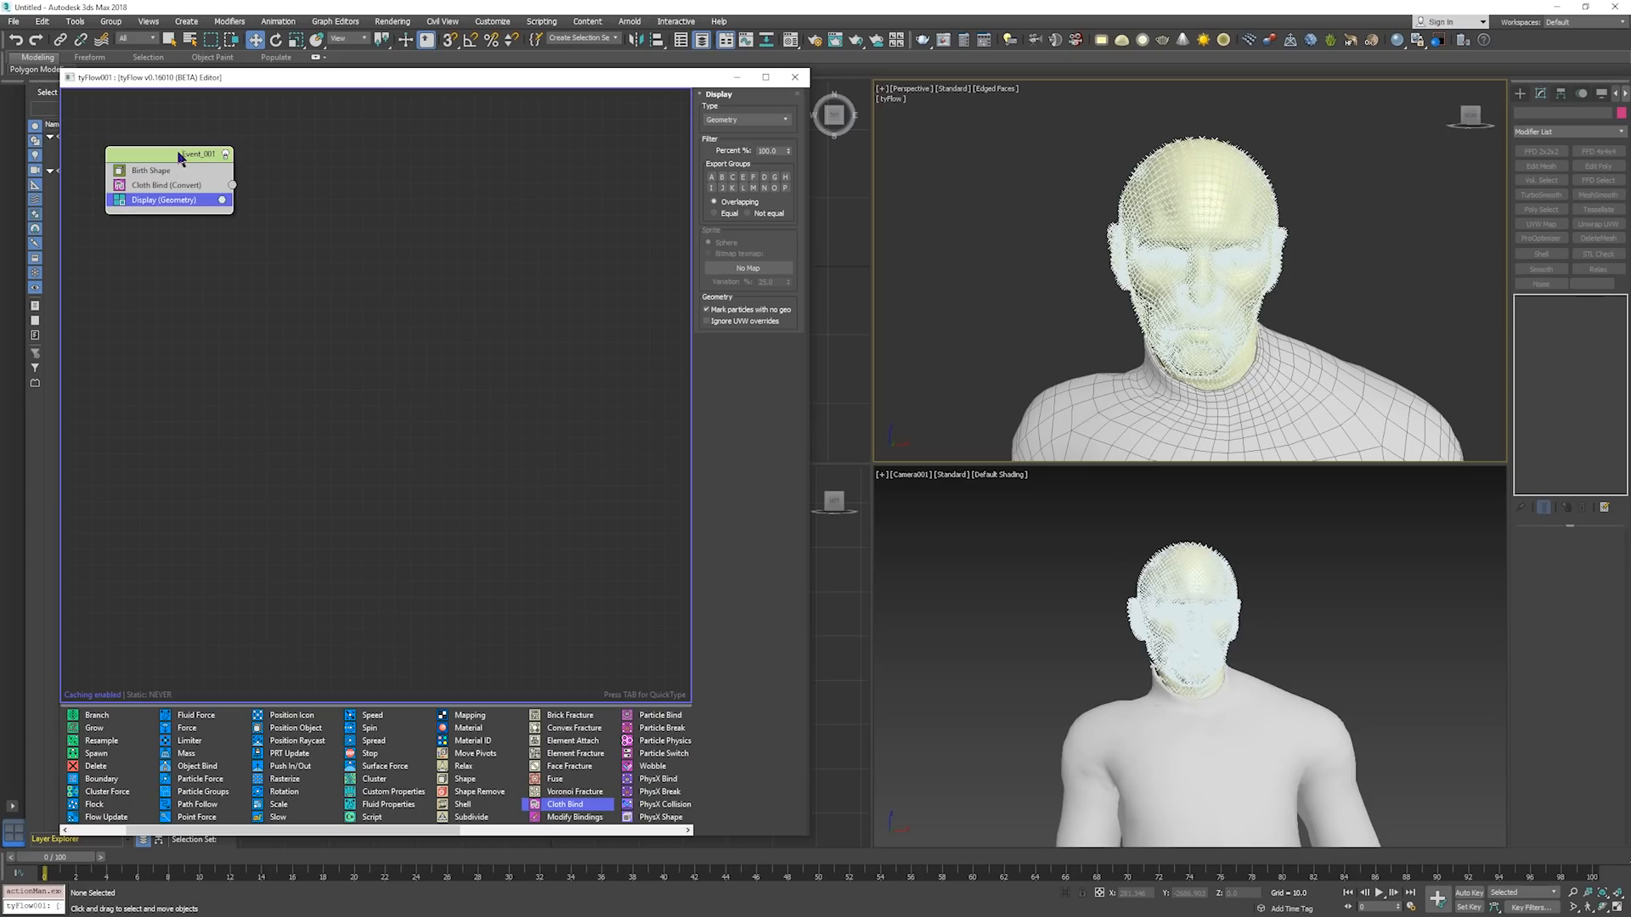
Examine the Cloth Bind operator's particle bindings on the face up close in the Perspective viewport.
{"action": "left_click", "coordinate": [207, 187]}
{"action": "middle_click_drag", "start_coordinate": [1171, 198], "coordinate": [1324, 293], "text": "alt"}
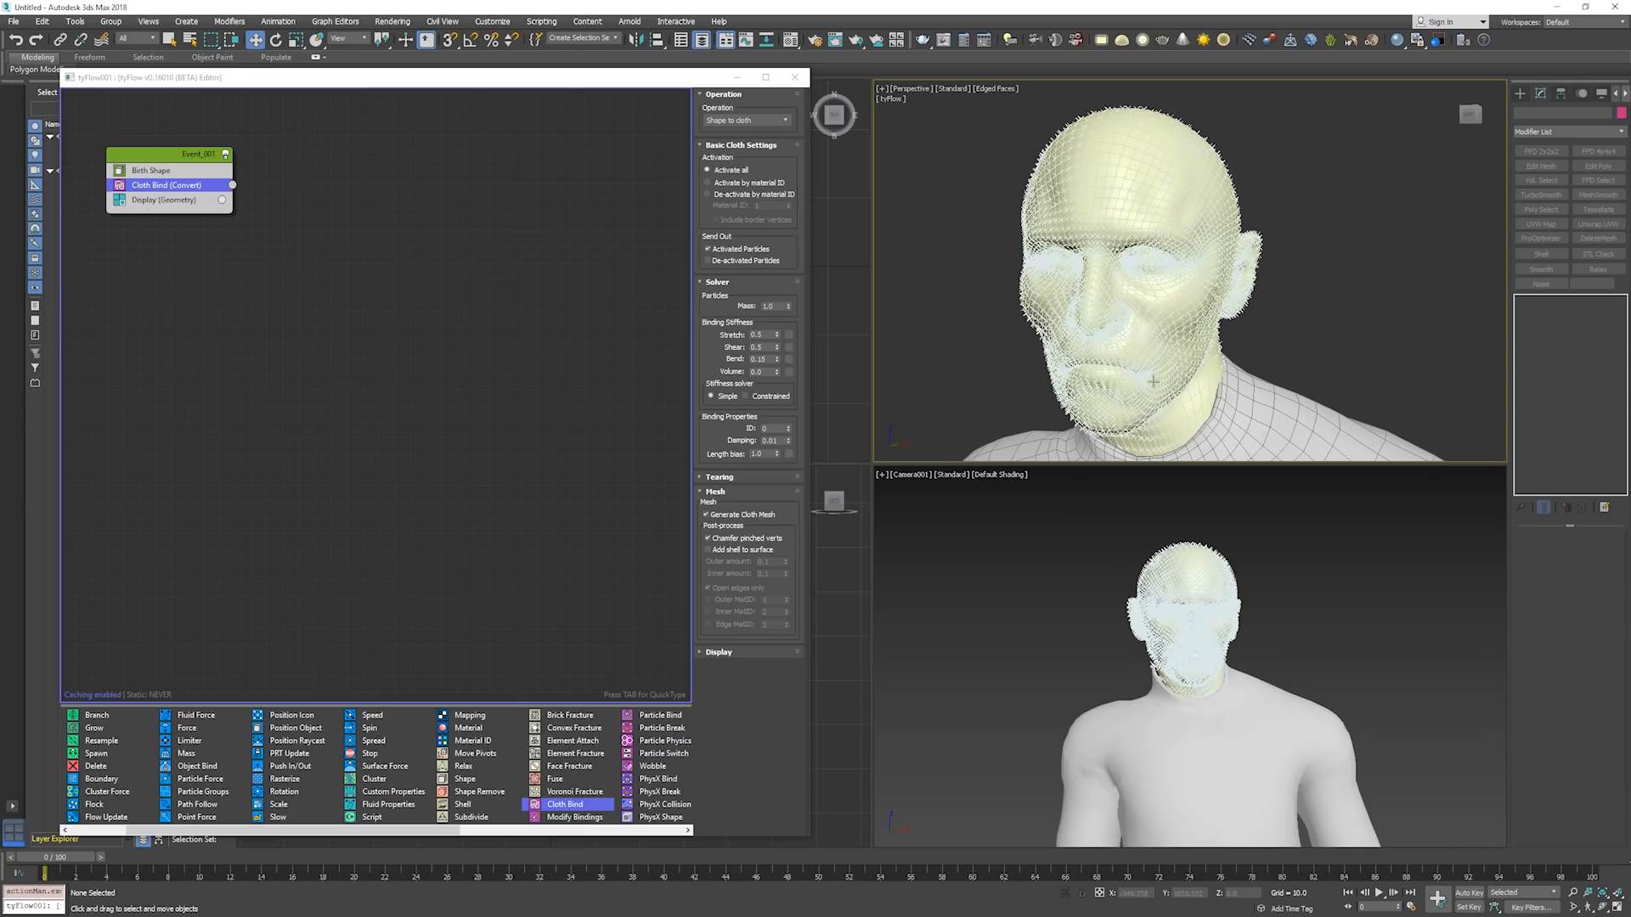
{"action": "middle_click_drag", "start_coordinate": [1158, 318], "coordinate": [1284, 169]}
{"action": "scroll", "coordinate": [1164, 235], "scroll_direction": "up", "scroll_amount": 4}
{"action": "scroll", "coordinate": [1157, 291], "scroll_direction": "up", "scroll_amount": 3}
{"action": "scroll", "coordinate": [1159, 291], "scroll_direction": "down", "scroll_amount": 5}
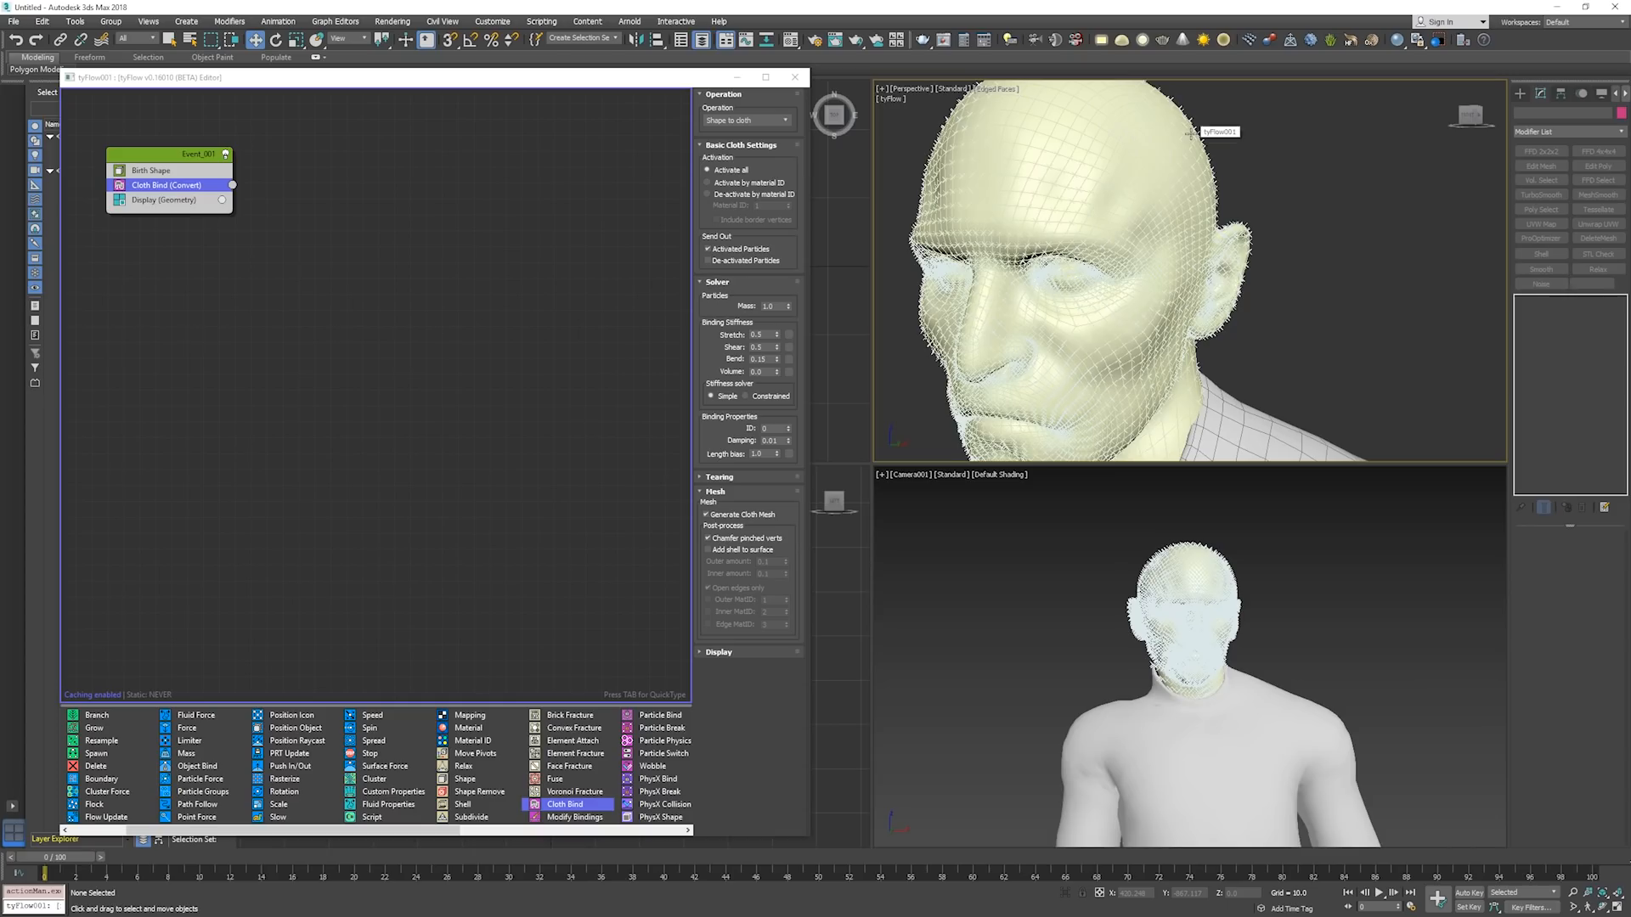
{"action": "left_click", "coordinate": [445, 331]}
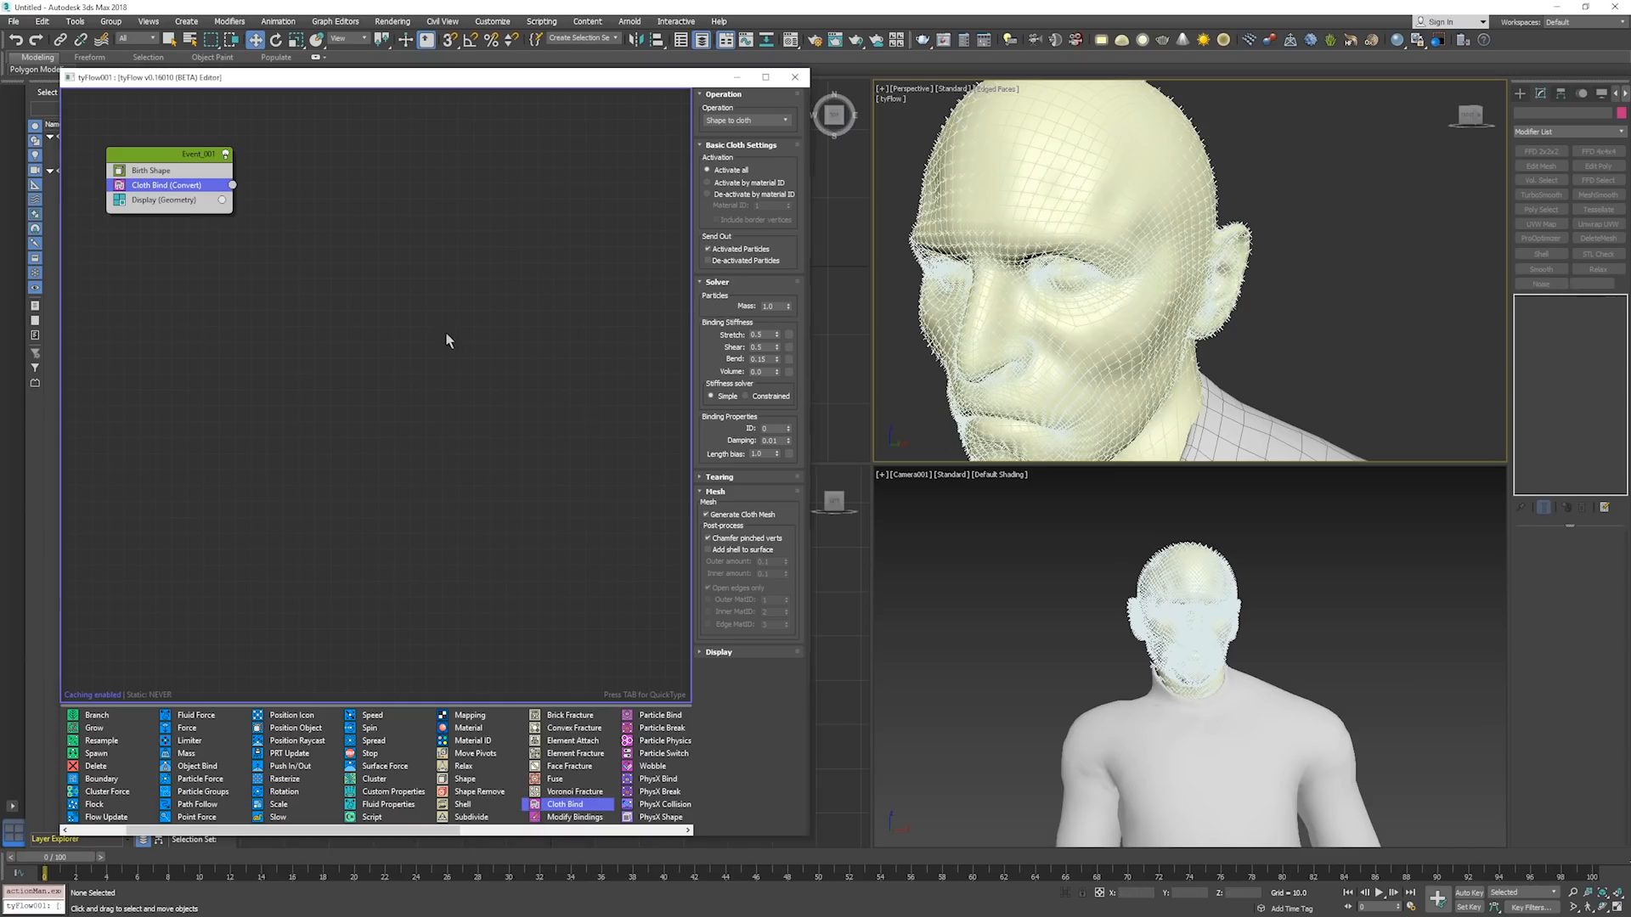
Add a Force operator to Event_001 and place it directly below Cloth Bind.
{"action": "left_click", "coordinate": [159, 162]}
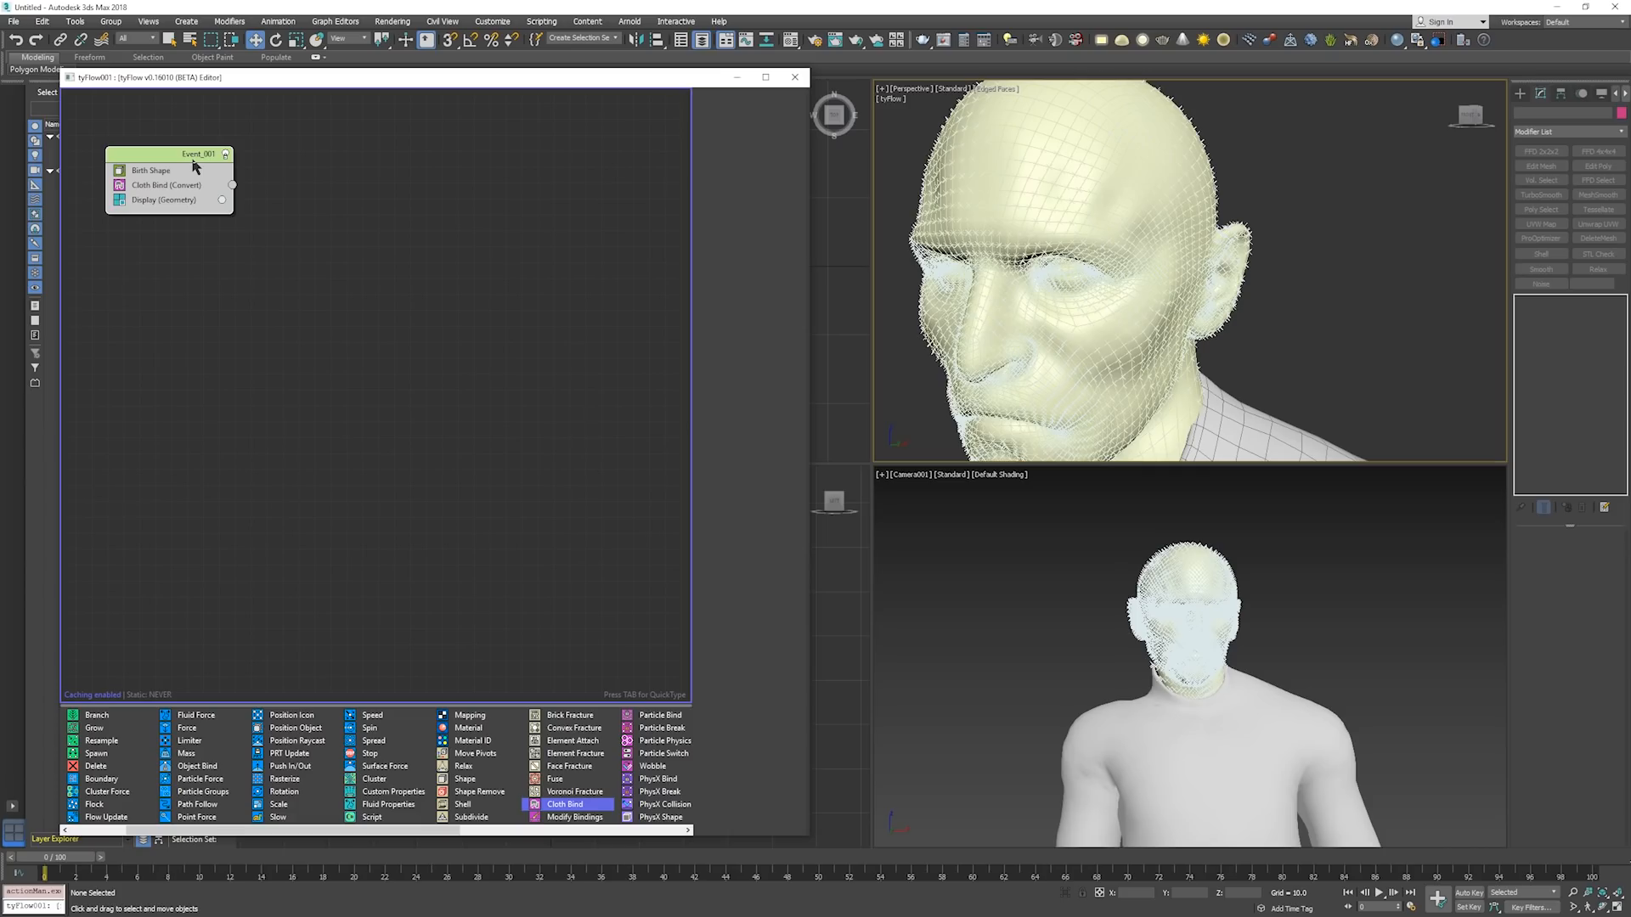
{"action": "key", "text": "Tab"}
{"action": "type", "text": "force"}
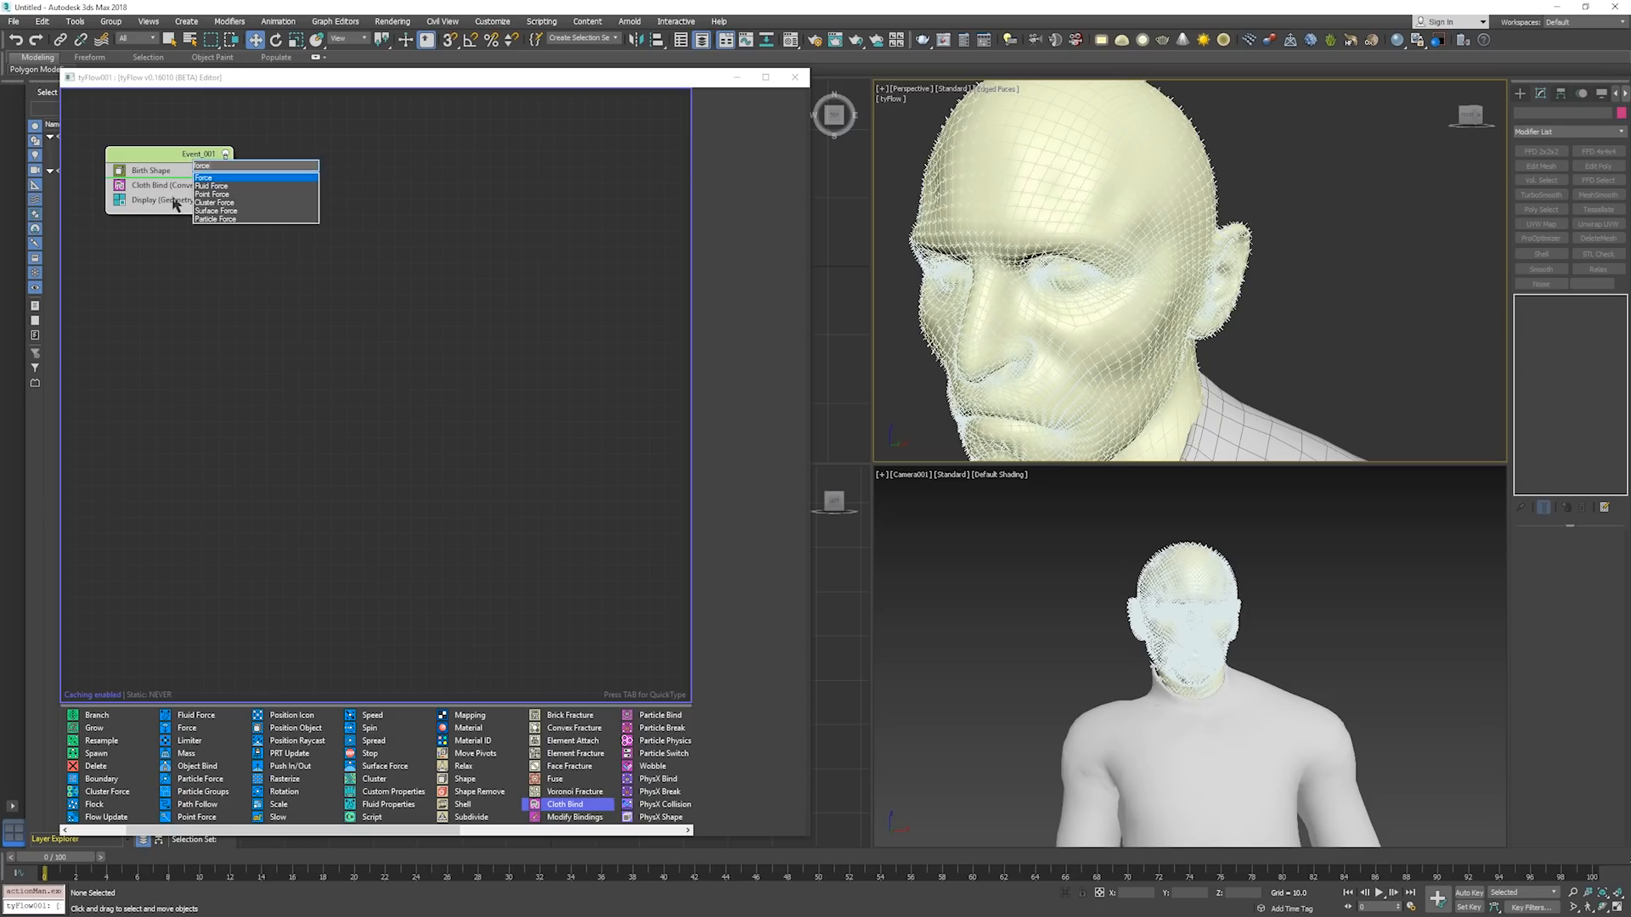
{"action": "key", "text": "Return"}
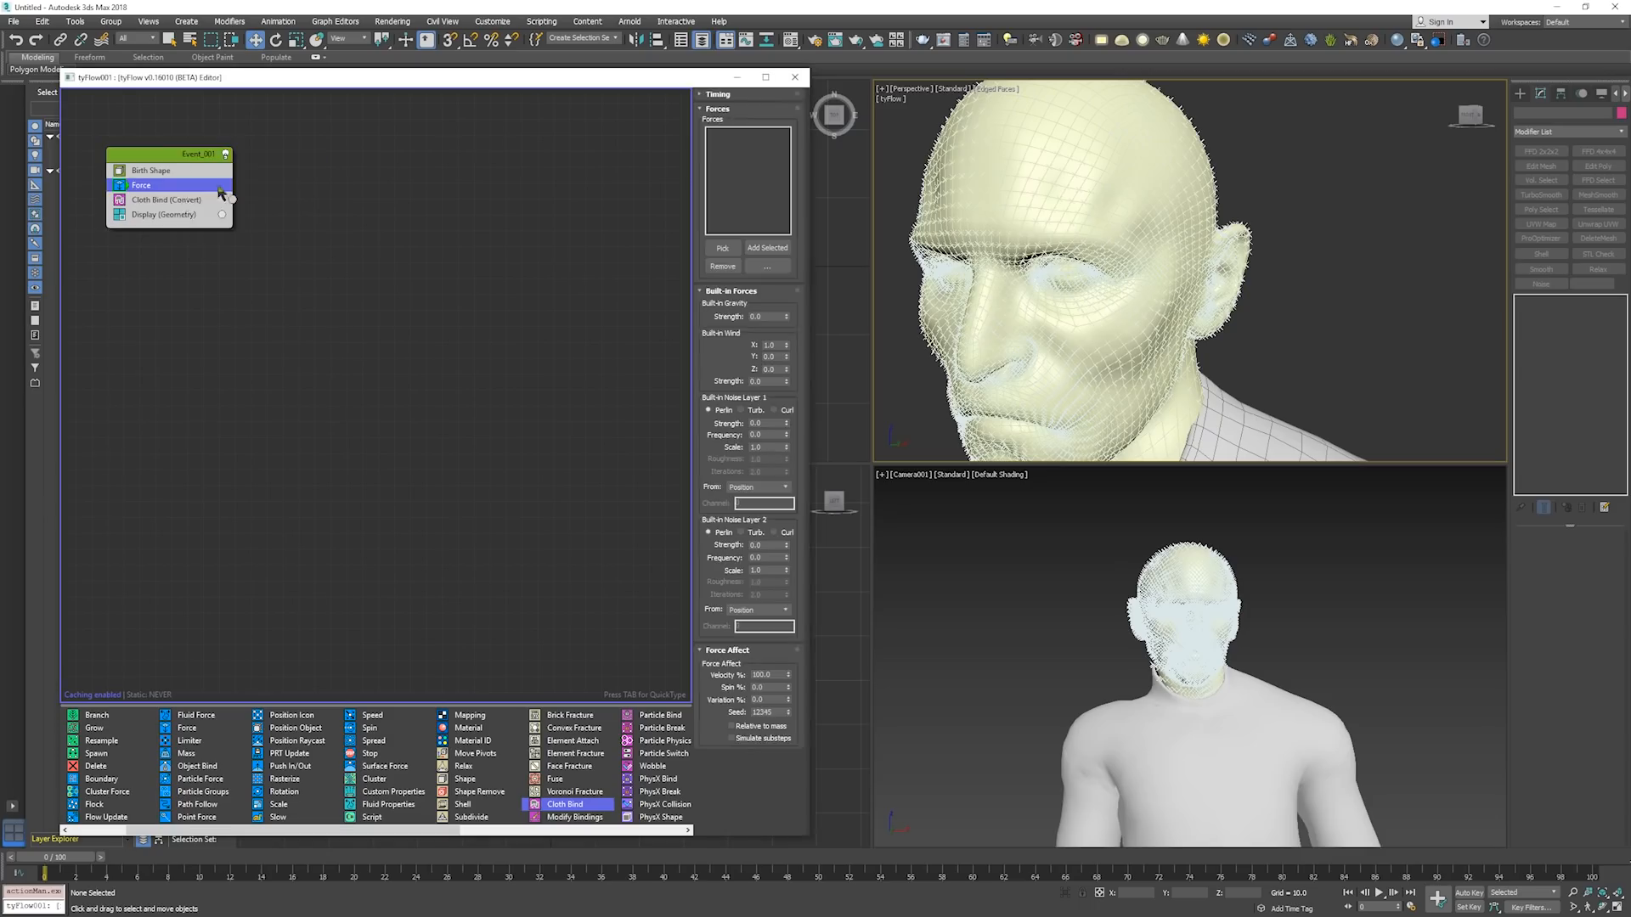
{"action": "left_click_drag", "start_coordinate": [163, 187], "coordinate": [152, 208]}
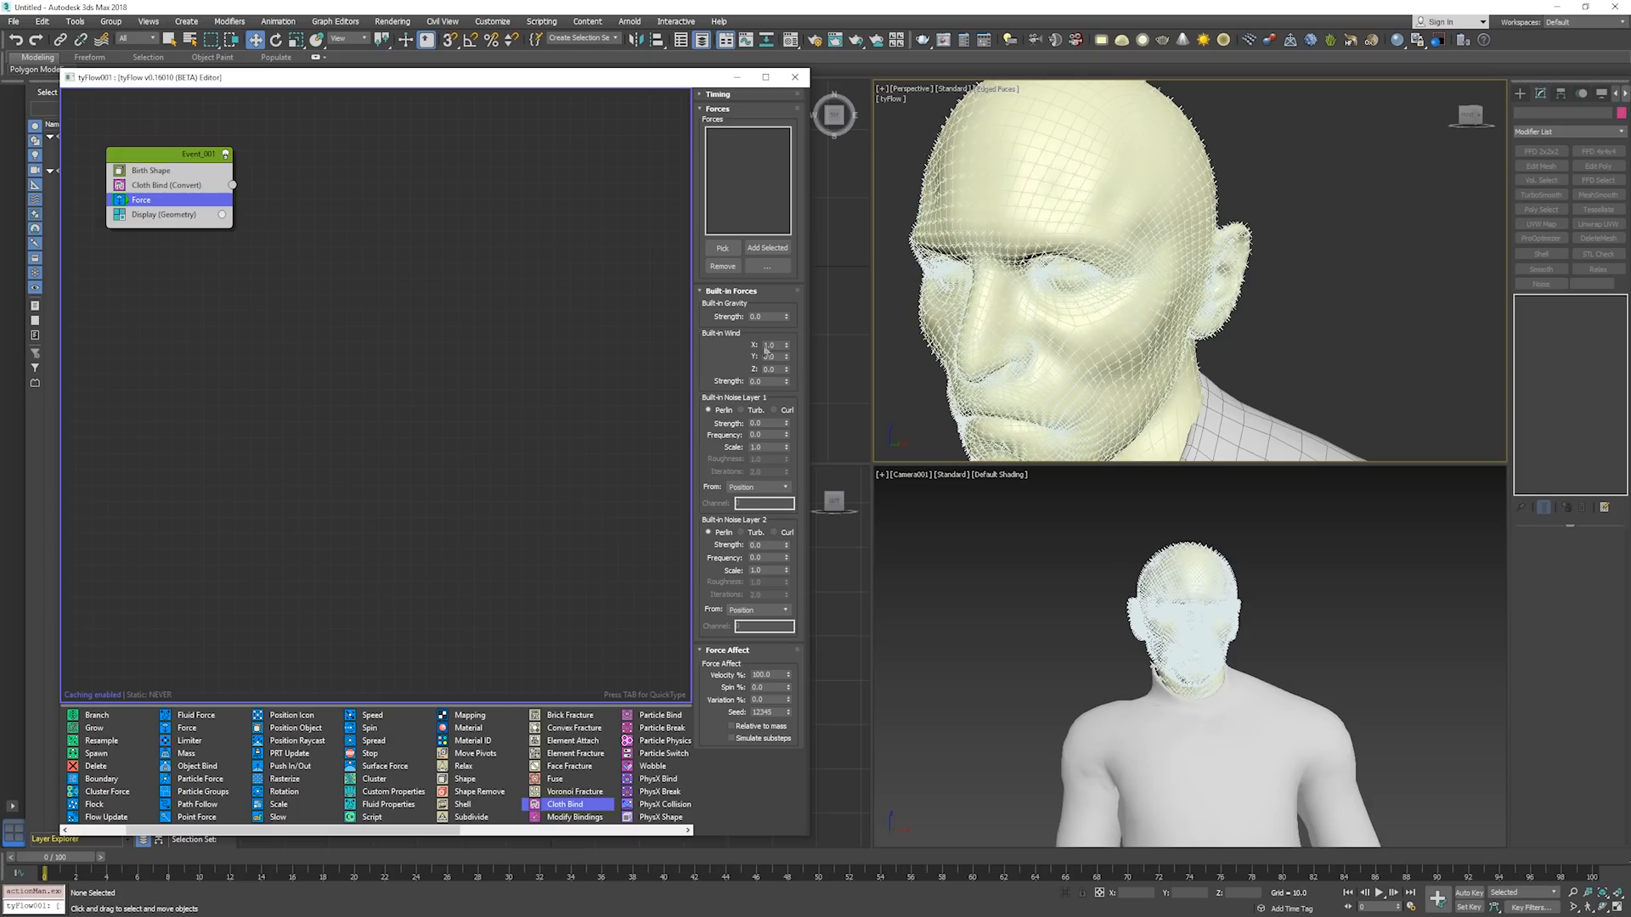
Review the settings of the Cloth Bind and Force operators with the head seen from the front.
{"action": "middle_click_drag", "start_coordinate": [945, 327], "coordinate": [1072, 293], "text": "alt"}
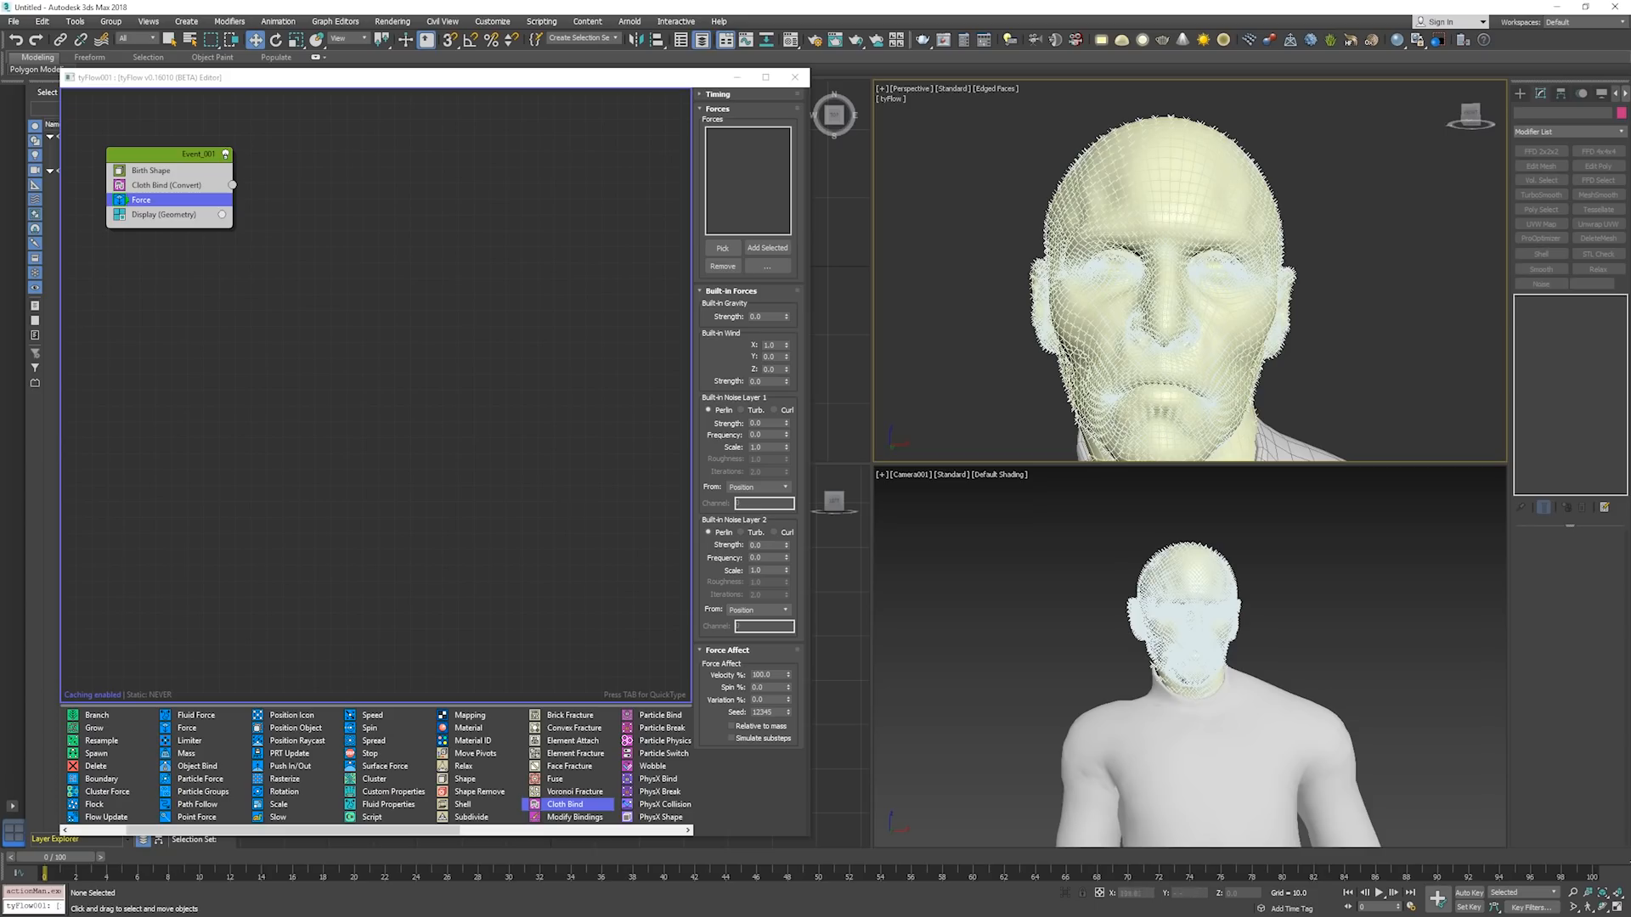
{"action": "left_click", "coordinate": [170, 185]}
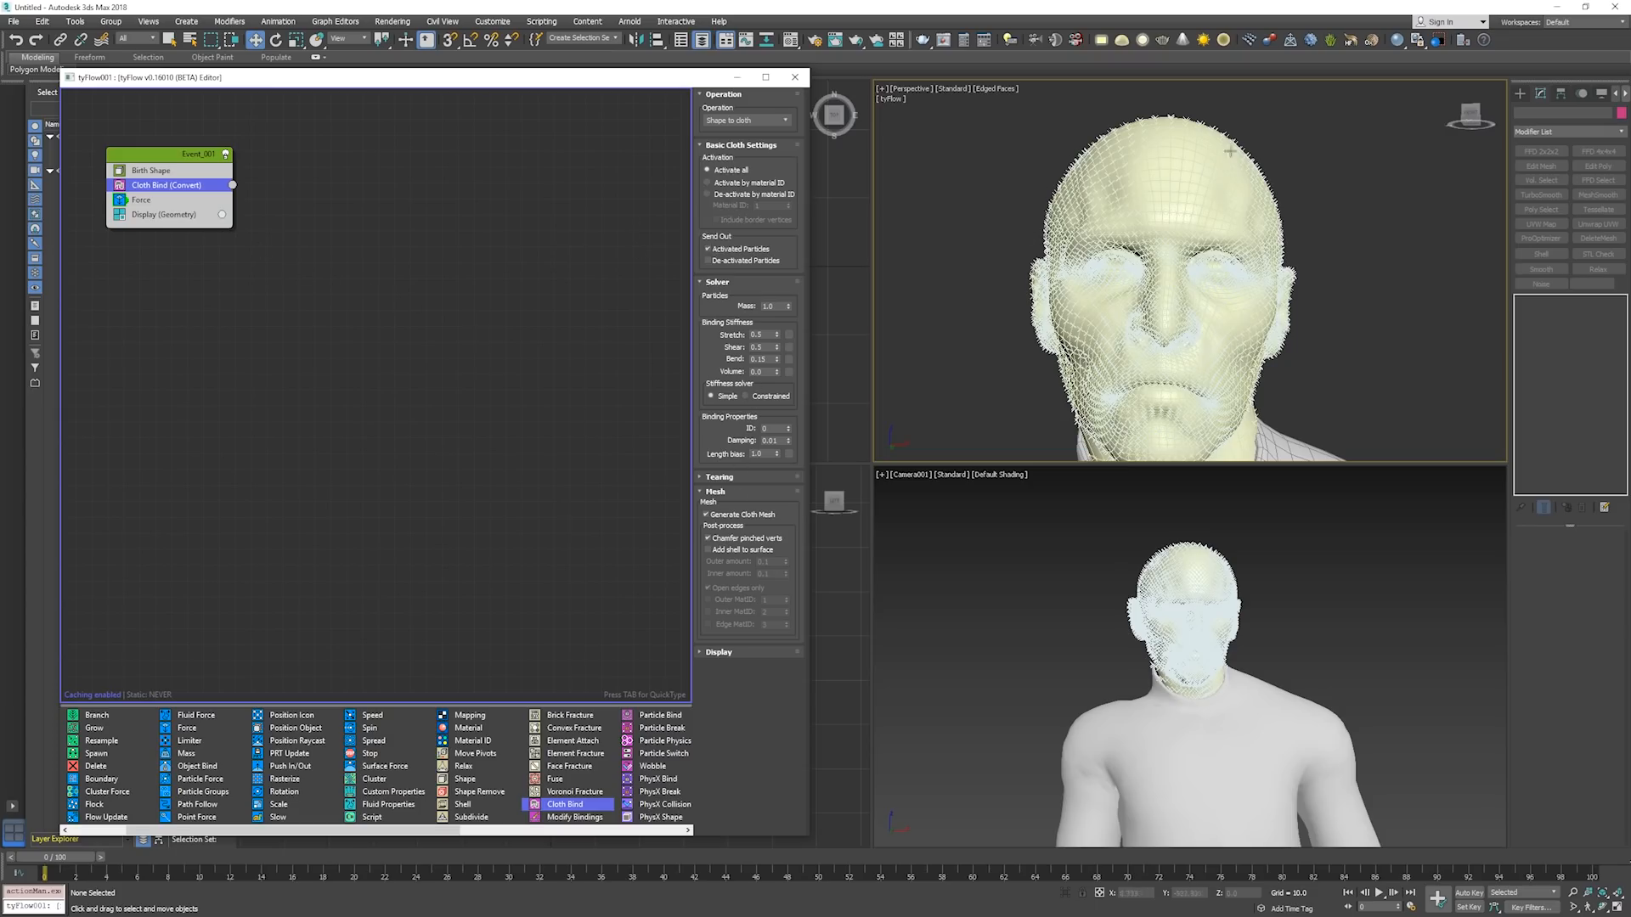
{"action": "left_click", "coordinate": [211, 207]}
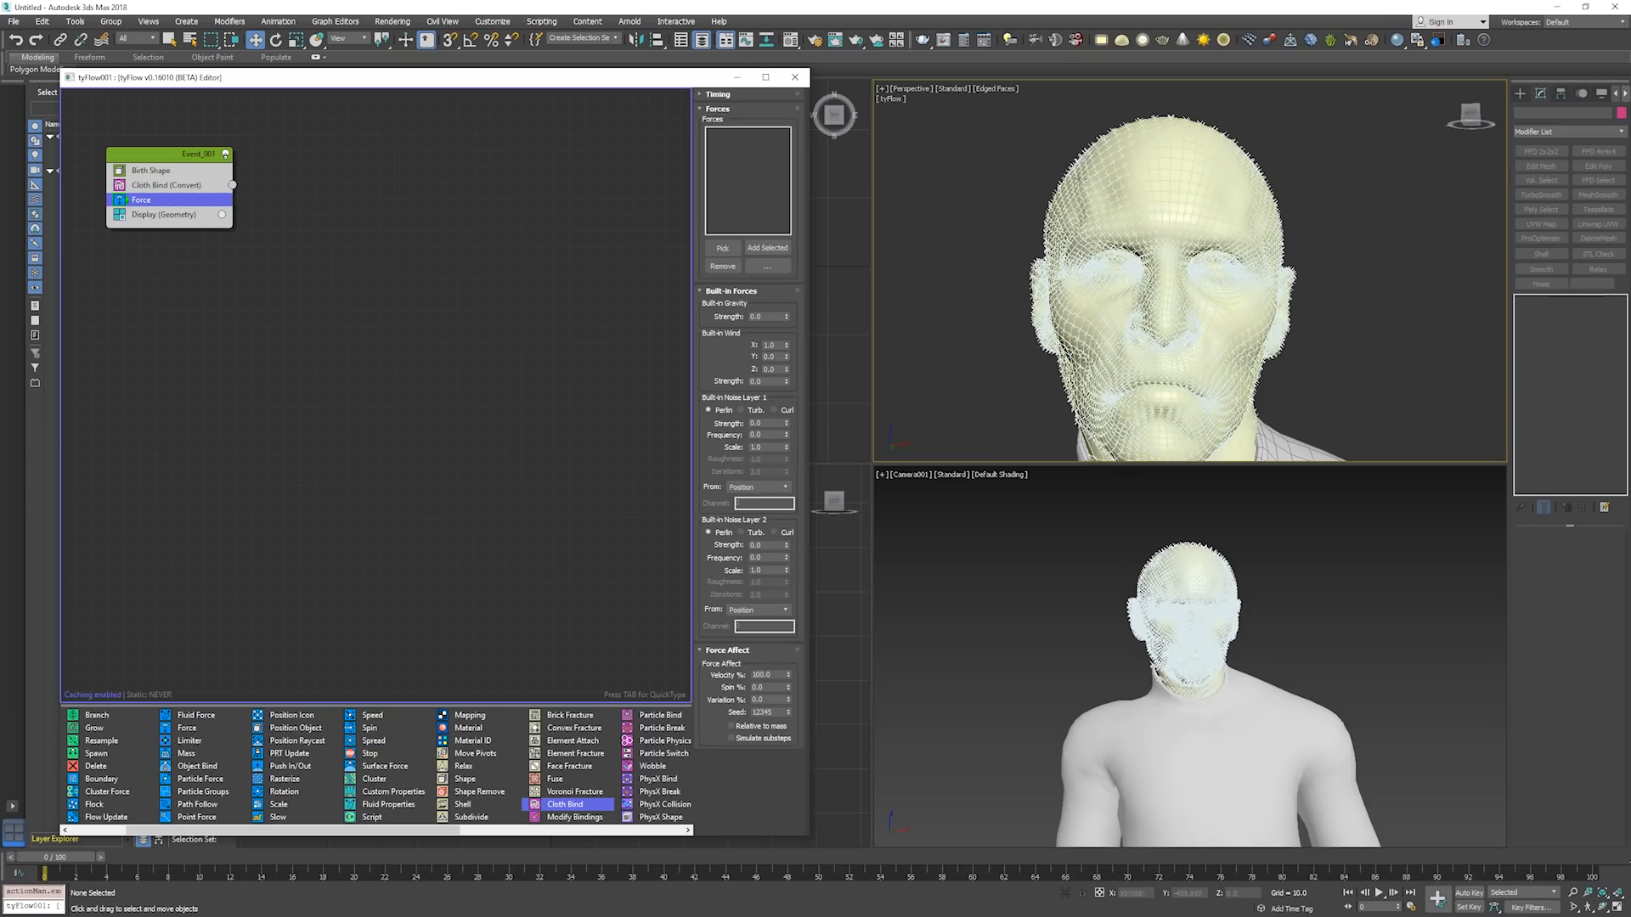
Select the tyFlow object in the Perspective viewport and set the reference coordinate system to Local.
{"action": "left_click", "coordinate": [1085, 177]}
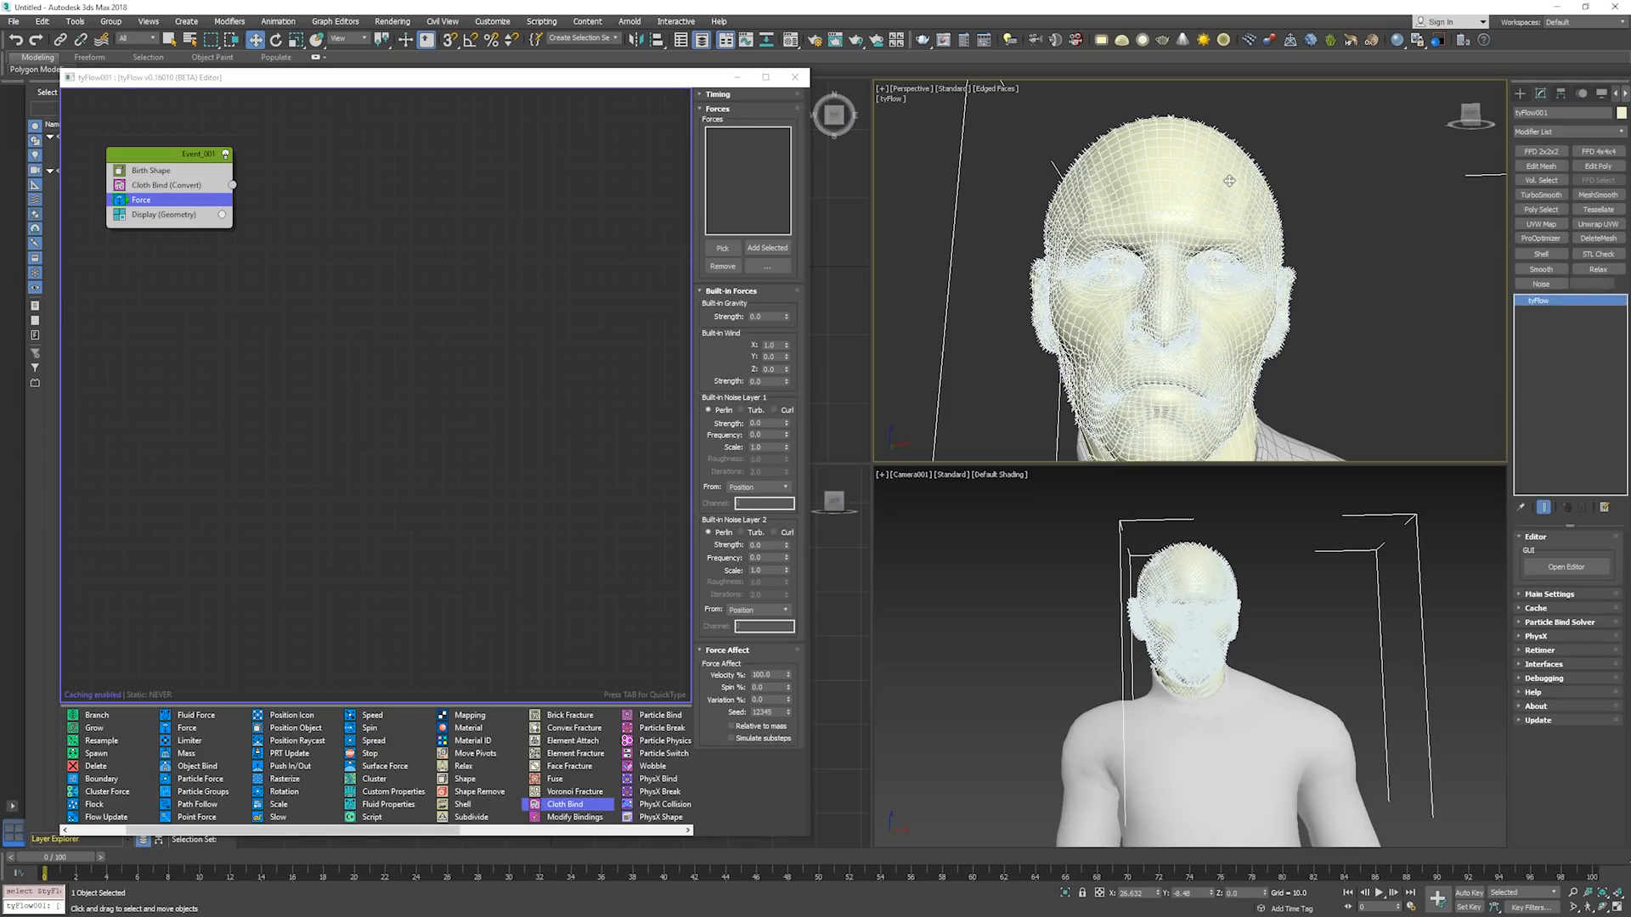
{"action": "key", "text": "F3"}
{"action": "key", "text": "F3"}
{"action": "scroll", "coordinate": [990, 323], "scroll_direction": "down", "scroll_amount": 3}
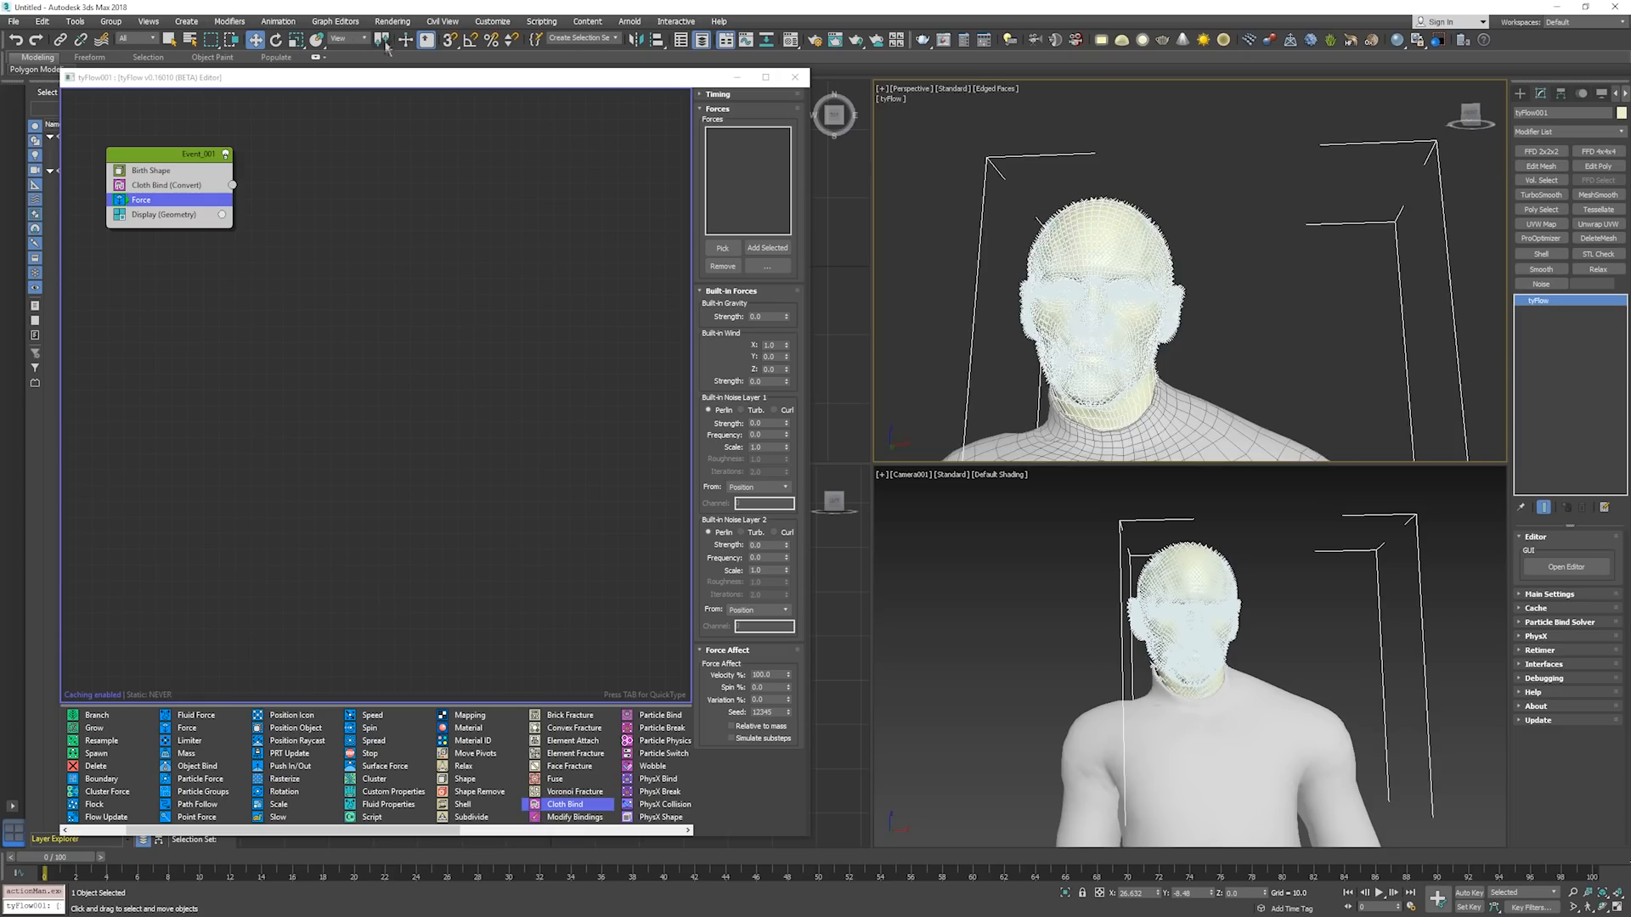
{"action": "left_click", "coordinate": [333, 39]}
{"action": "left_click", "coordinate": [360, 83]}
Examine the tyFlow object's local axes on the ground grid to find the directions, and return to the head.
{"action": "scroll", "coordinate": [1130, 297], "scroll_direction": "down", "scroll_amount": 4}
{"action": "middle_click_drag", "start_coordinate": [1130, 297], "coordinate": [1139, 161]}
{"action": "scroll", "coordinate": [1143, 255], "scroll_direction": "down", "scroll_amount": 2}
{"action": "middle_click_drag", "start_coordinate": [1151, 336], "coordinate": [1170, 175]}
{"action": "scroll", "coordinate": [1186, 251], "scroll_direction": "down", "scroll_amount": 1}
{"action": "scroll", "coordinate": [1170, 175], "scroll_direction": "down", "scroll_amount": 2}
{"action": "scroll", "coordinate": [1190, 307], "scroll_direction": "up", "scroll_amount": 2}
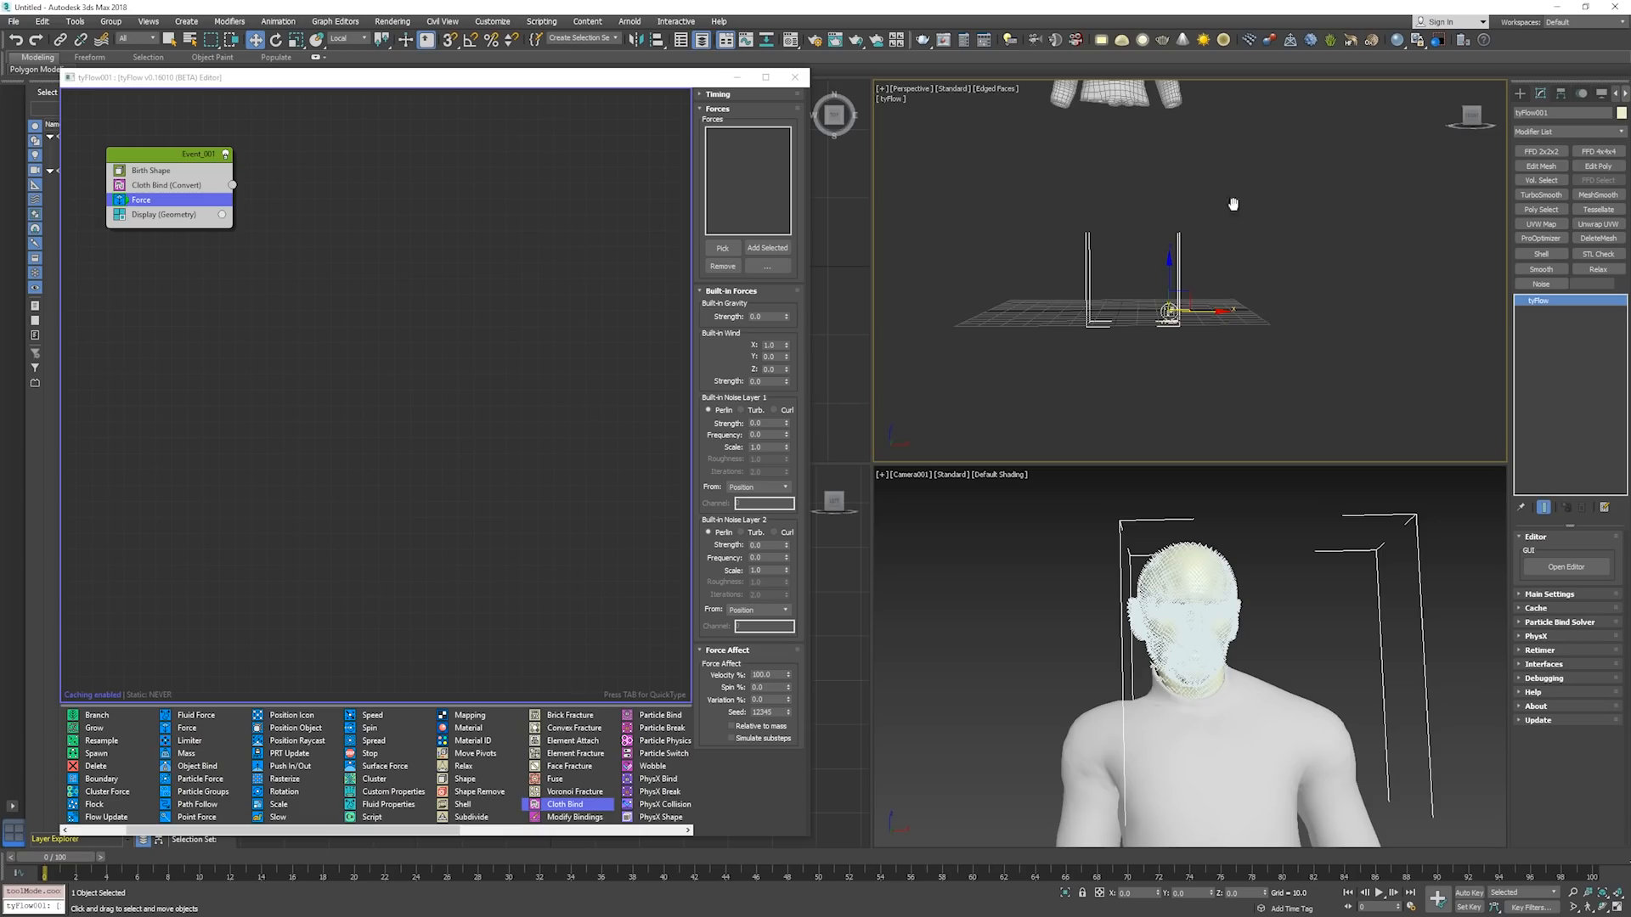
{"action": "middle_click_drag", "start_coordinate": [1234, 204], "coordinate": [1198, 365]}
{"action": "scroll", "coordinate": [1176, 263], "scroll_direction": "up", "scroll_amount": 5}
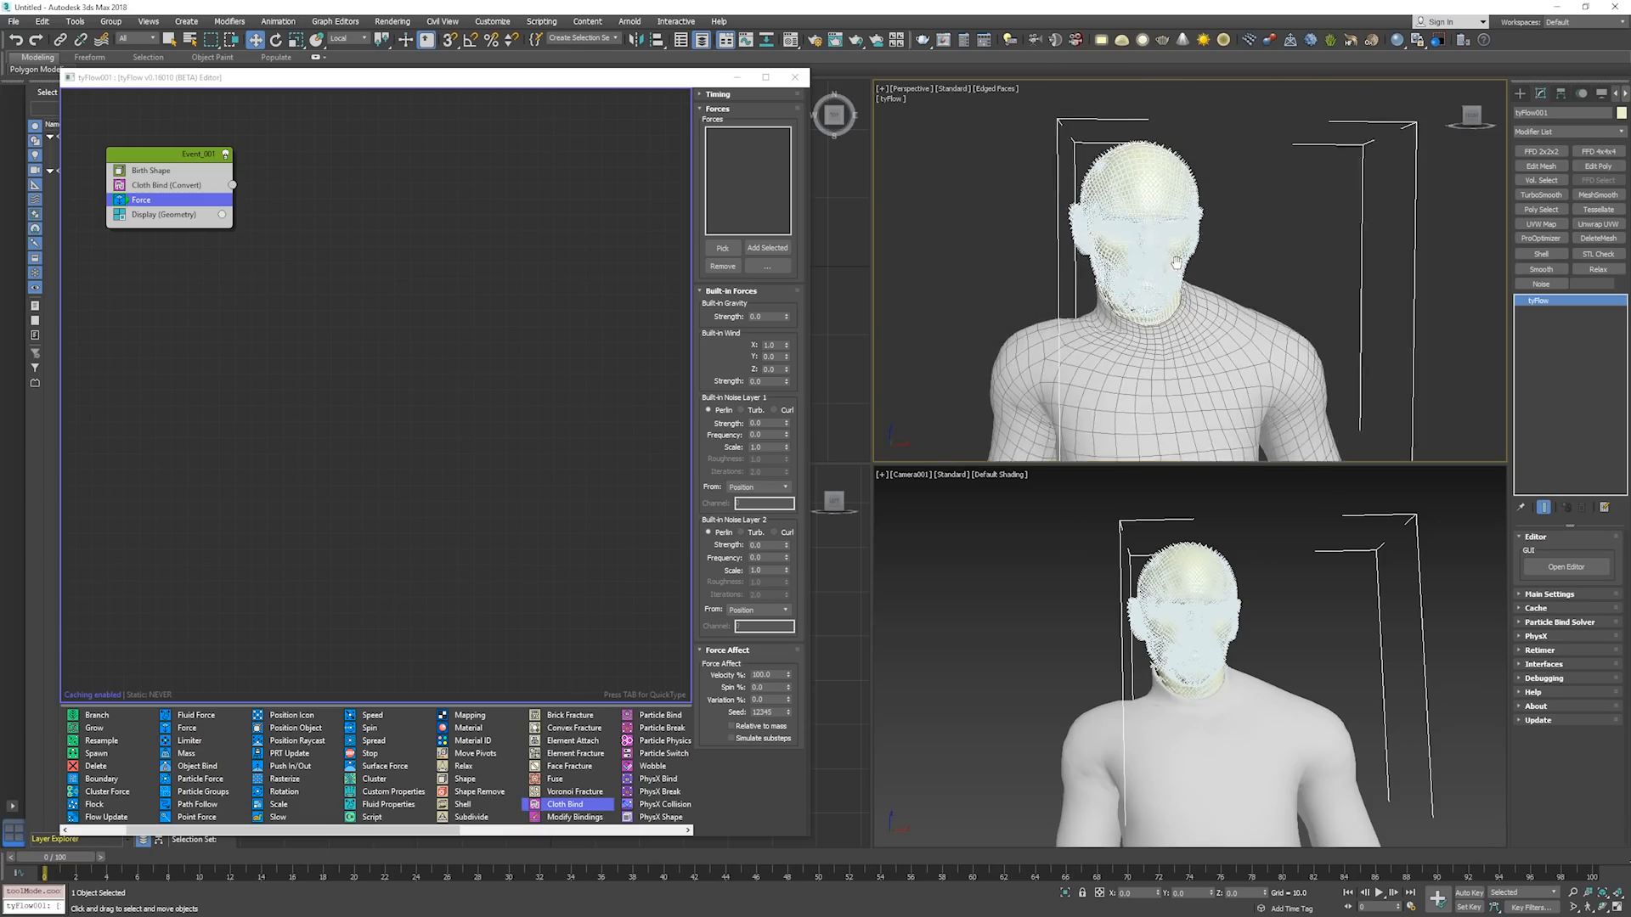
{"action": "middle_click_drag", "start_coordinate": [1176, 262], "coordinate": [1196, 287]}
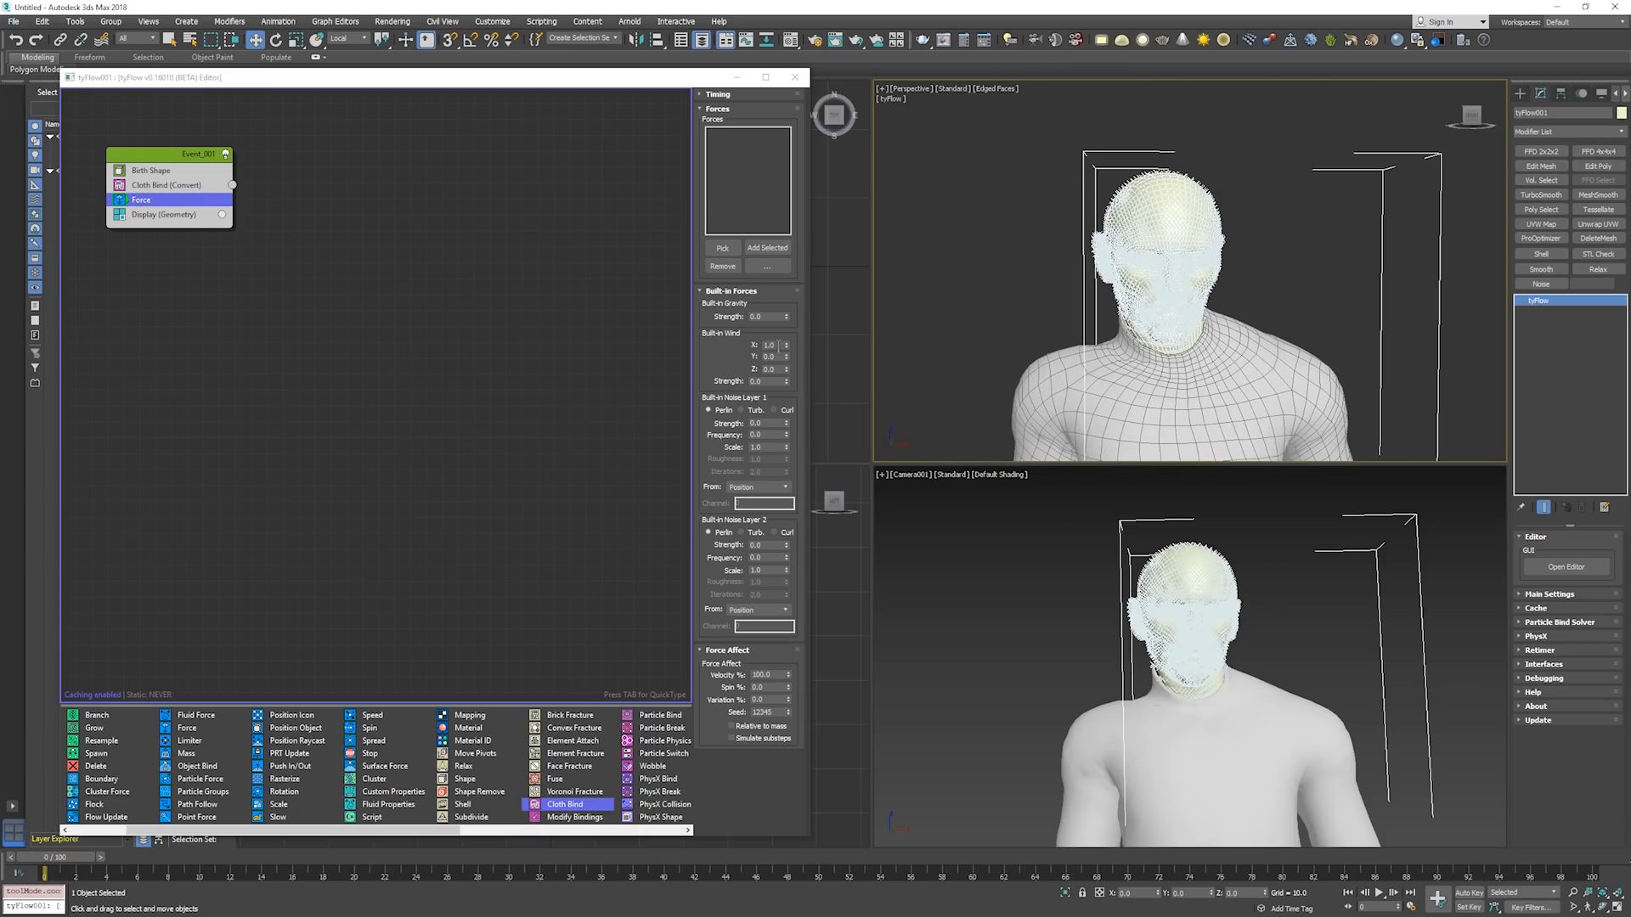
Advance the timeline to about frame 32 to check how the cloth head behaves in the simulation.
{"action": "key", "text": "period"}
{"action": "key", "text": "period"}
{"action": "key", "text": "period"}
{"action": "key", "text": "period"}
{"action": "key", "text": "period"}
{"action": "key", "text": "period"}
{"action": "key", "text": "period"}
{"action": "key", "text": "period"}
{"action": "key", "text": "period"}
{"action": "key", "text": "period"}
{"action": "key", "text": "period"}
{"action": "key", "text": "period"}
{"action": "key", "text": "period"}
{"action": "key", "text": "period"}
{"action": "key", "text": "period"}
{"action": "key", "text": "period"}
{"action": "key", "text": "period"}
{"action": "key", "text": "period"}
{"action": "key", "text": "period"}
{"action": "key", "text": "period"}
{"action": "key", "text": "period"}
{"action": "key", "text": "period"}
{"action": "key", "text": "period"}
{"action": "key", "text": "period"}
{"action": "key", "text": "period"}
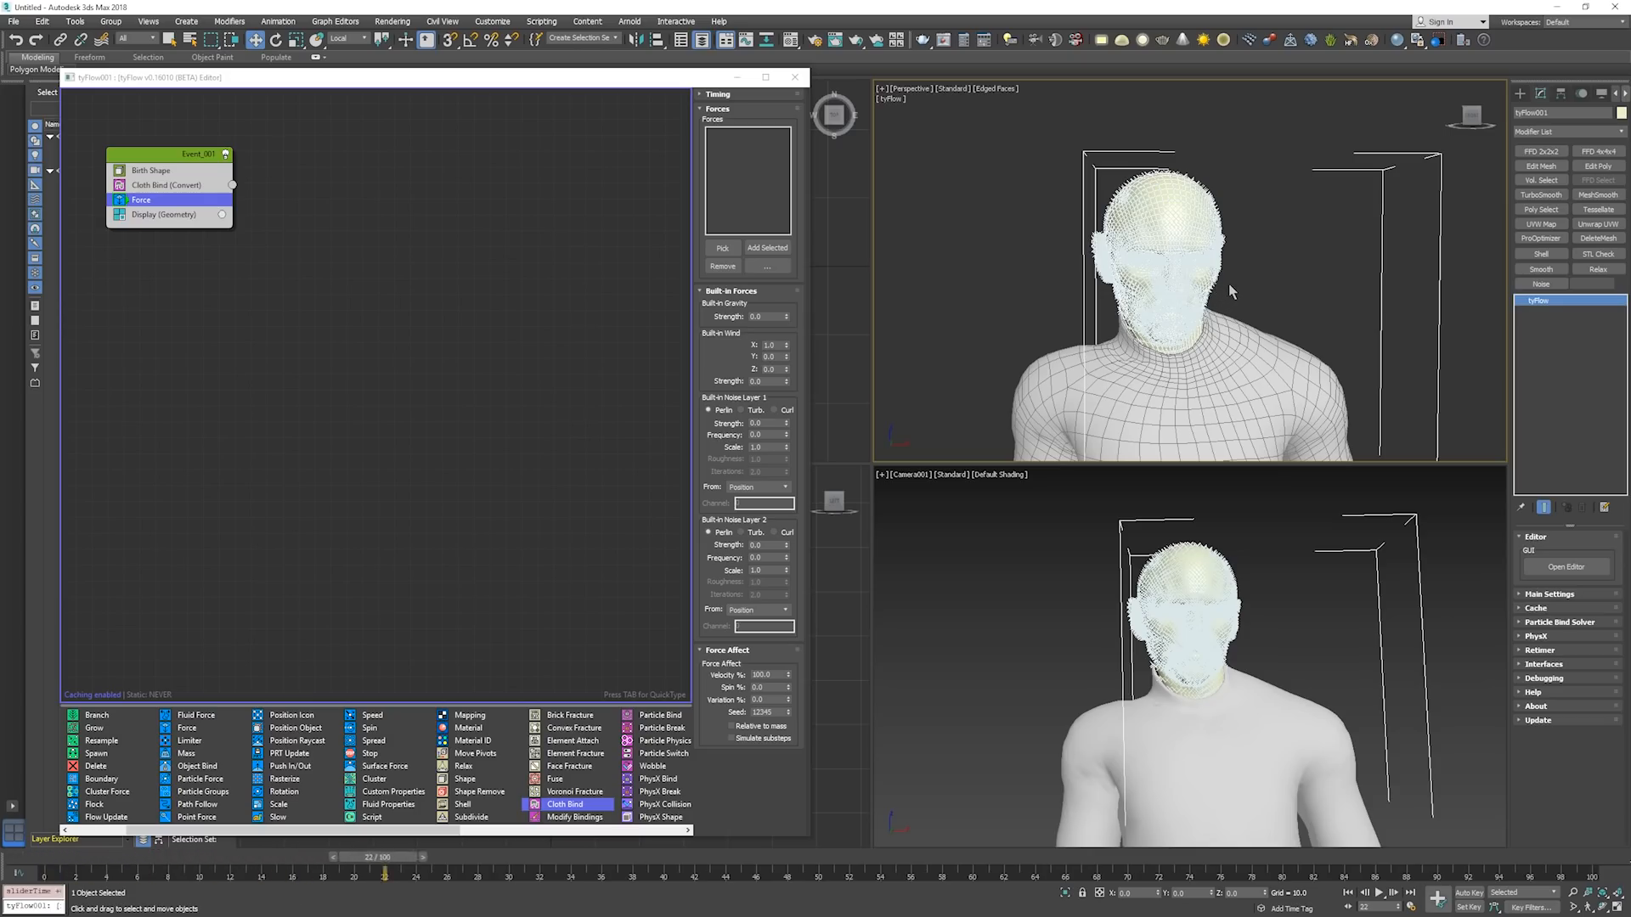
{"action": "key", "text": "period"}
{"action": "key", "text": "period"}
{"action": "key", "text": "period"}
{"action": "key", "text": "period"}
{"action": "key", "text": "period"}
{"action": "key", "text": "period"}
{"action": "key", "text": "period"}
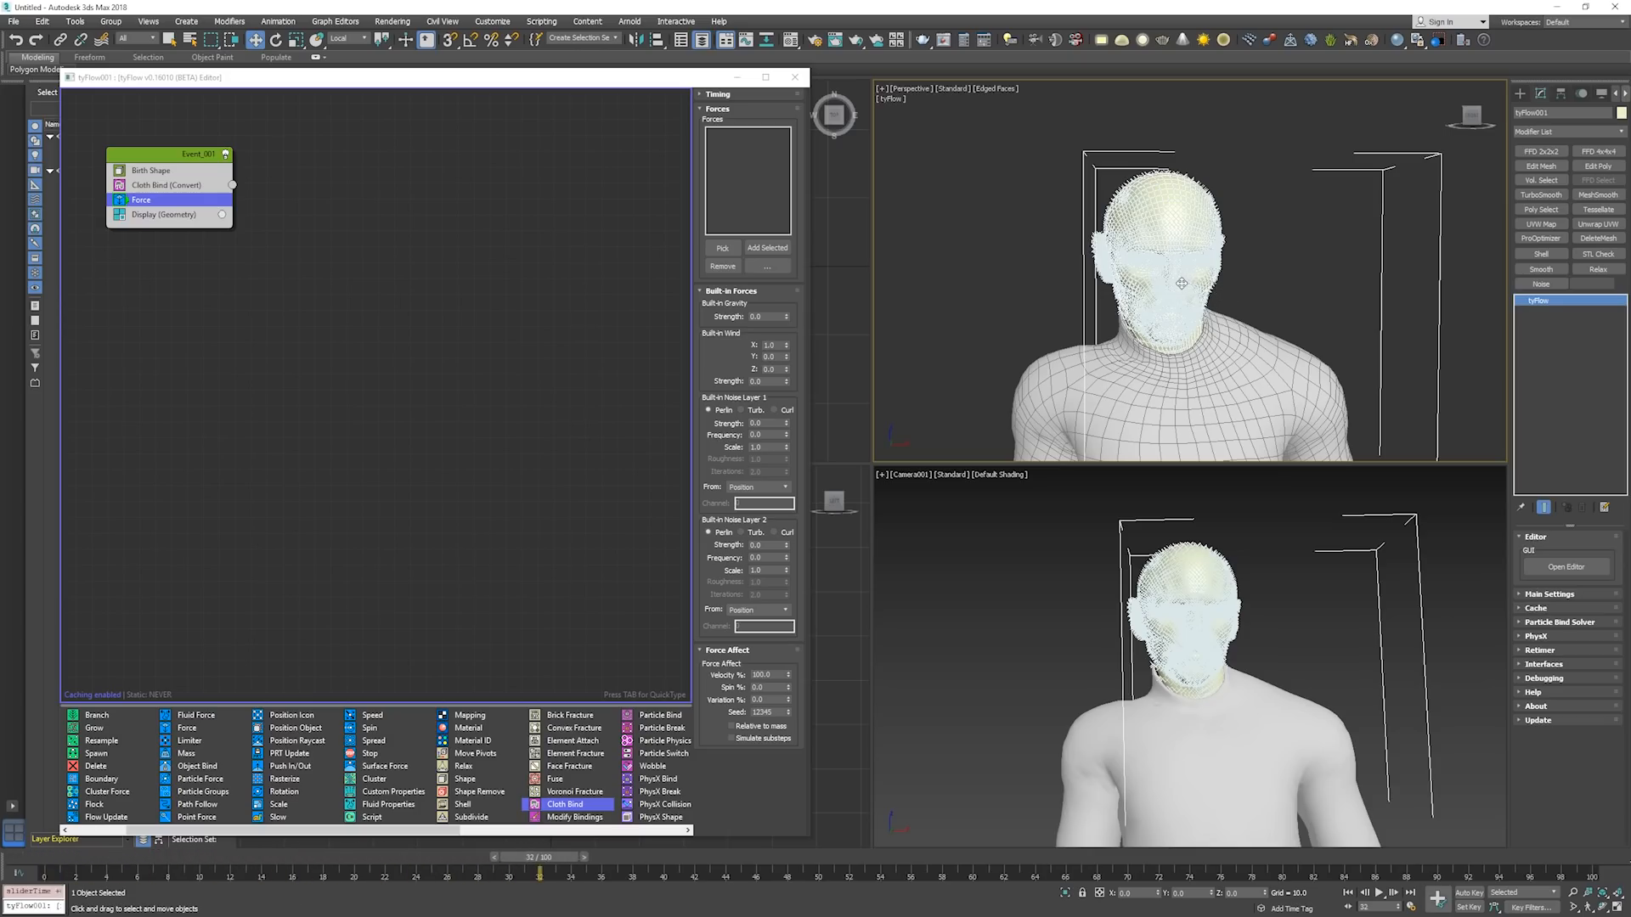
{"action": "middle_click_drag", "start_coordinate": [1172, 278], "coordinate": [1178, 279]}
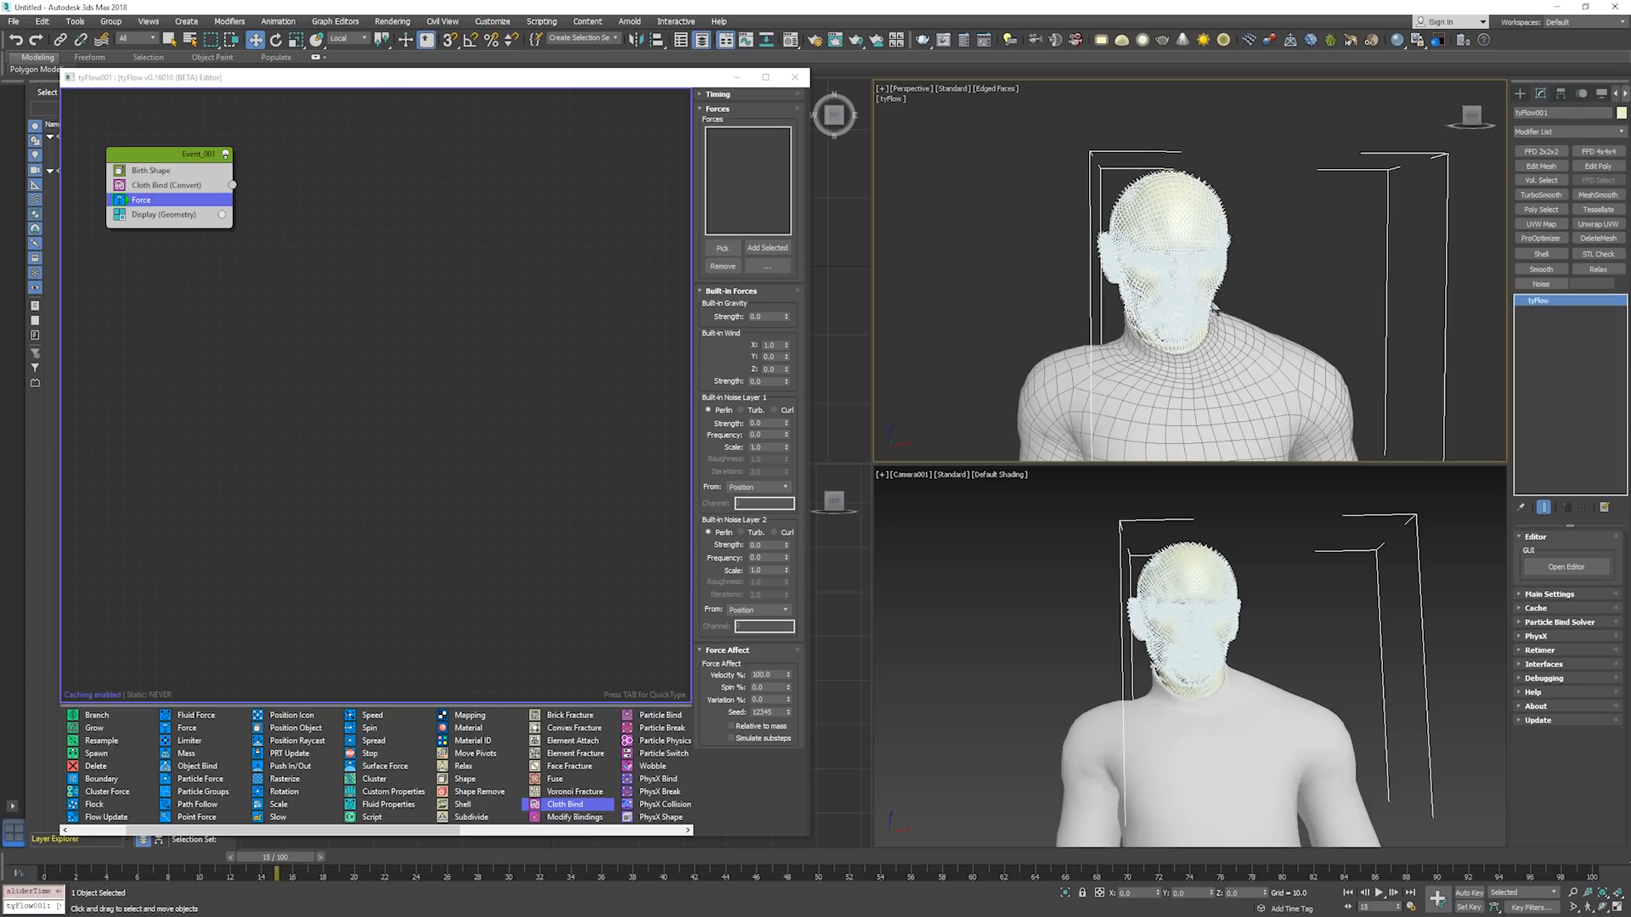
Set the built-in wind strength of the Force operator to 0.1.
{"action": "double_click", "coordinate": [763, 385]}
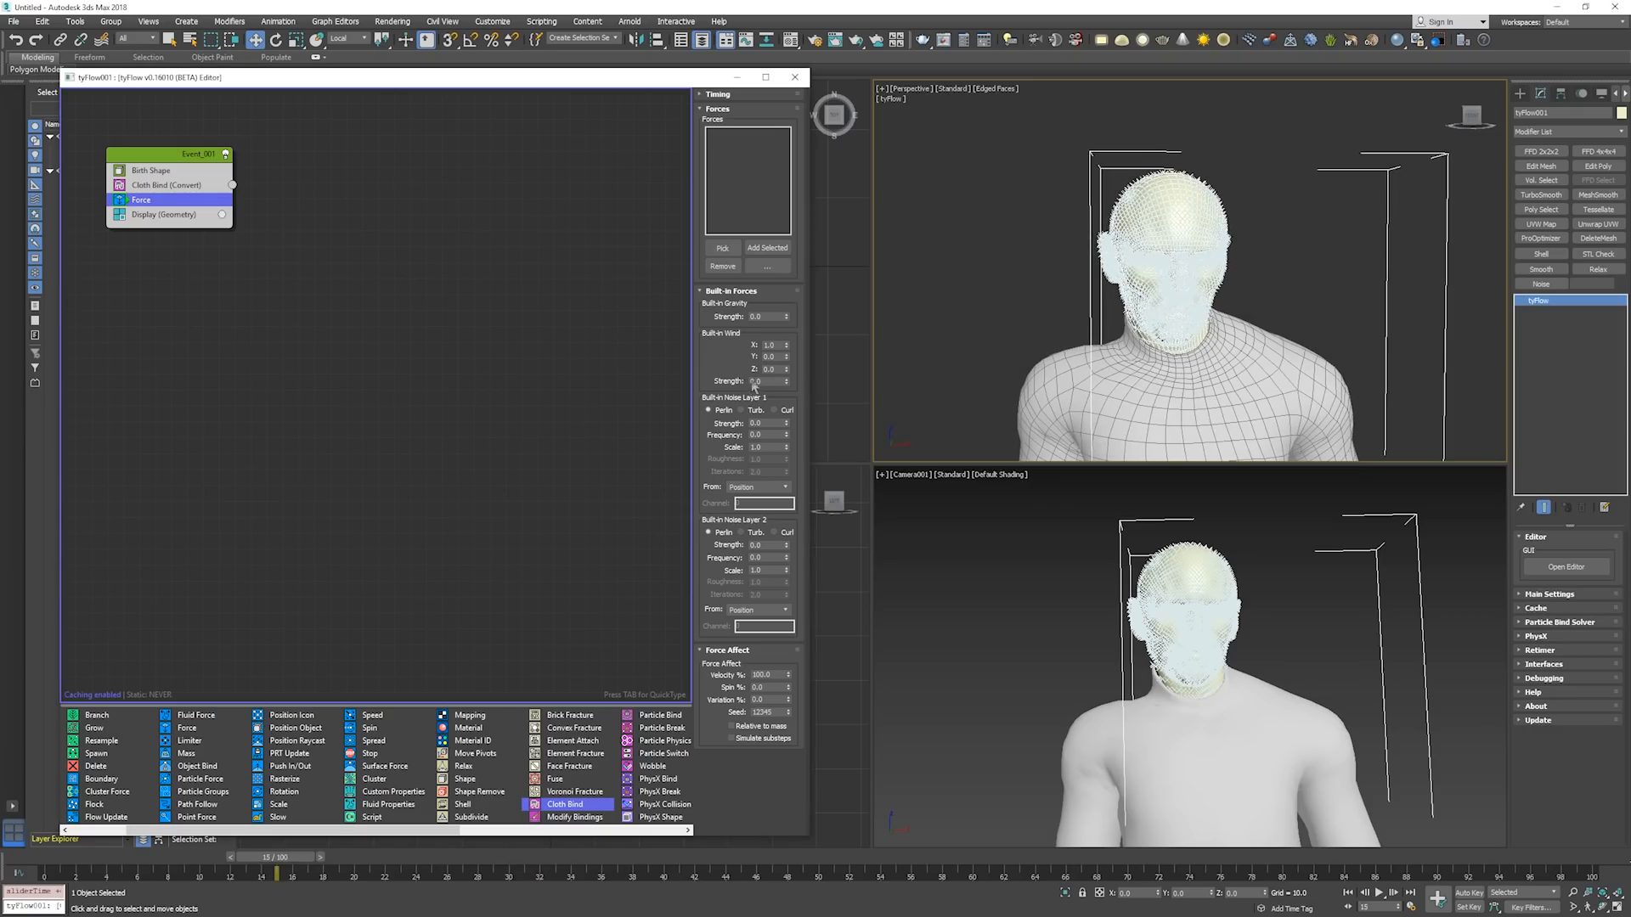
{"action": "type", "text": "0.1"}
{"action": "key", "text": "Return"}
{"action": "left_click", "coordinate": [736, 377]}
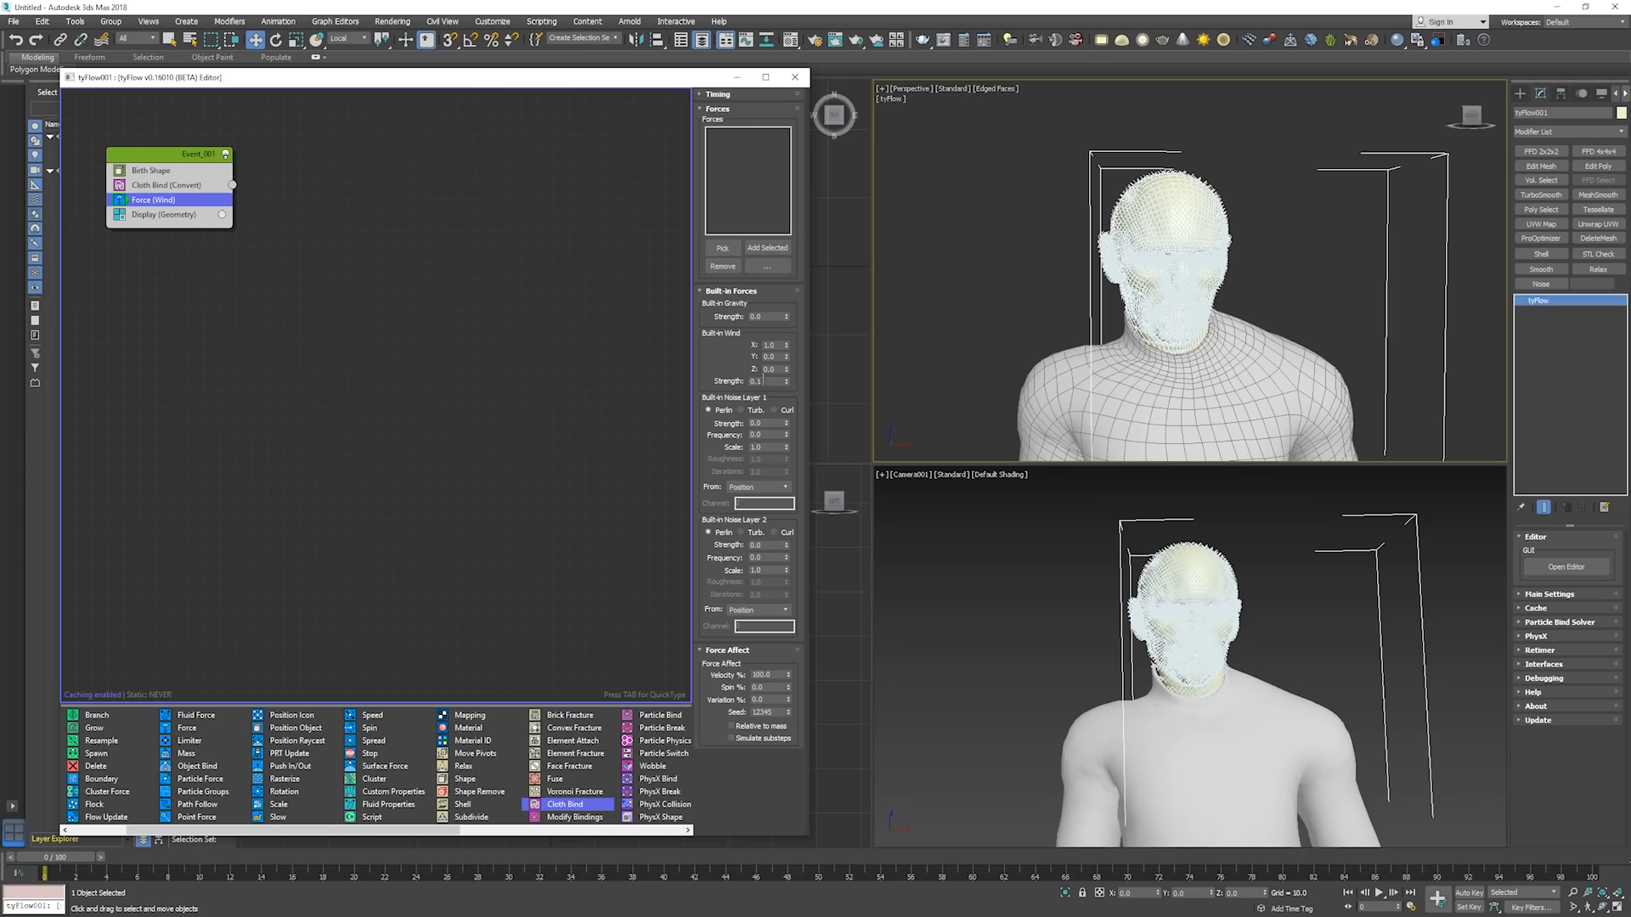
Run the simulation to about frame 23 to check the wind, return to frame 0 and reset the wind strength to 0.
{"action": "middle_click", "coordinate": [1088, 368]}
{"action": "key", "text": "period"}
{"action": "key", "text": "period"}
{"action": "key", "text": "period"}
{"action": "key", "text": "period"}
{"action": "key", "text": "period"}
{"action": "key", "text": "period"}
{"action": "key", "text": "period"}
{"action": "key", "text": "period"}
{"action": "key", "text": "period"}
{"action": "key", "text": "period"}
{"action": "key", "text": "period"}
{"action": "key", "text": "period"}
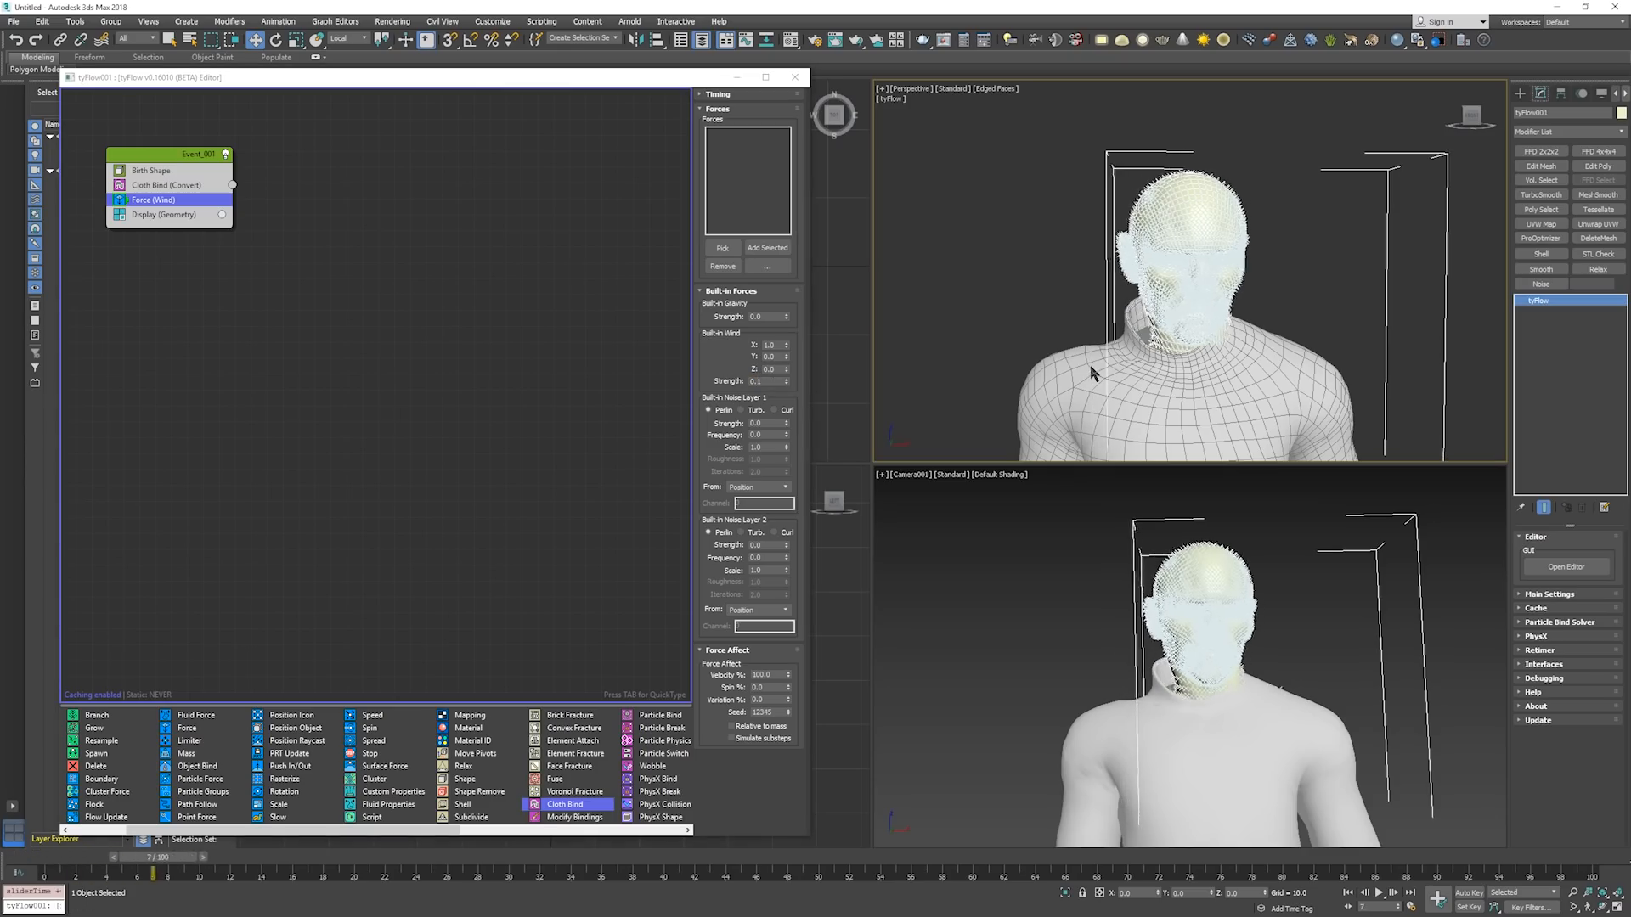
{"action": "key", "text": "period"}
{"action": "key", "text": "period"}
{"action": "key", "text": "period"}
{"action": "key", "text": "period"}
{"action": "key", "text": "period"}
{"action": "key", "text": "period"}
{"action": "key", "text": "period"}
{"action": "key", "text": "period"}
{"action": "key", "text": "period"}
{"action": "key", "text": "period"}
{"action": "key", "text": "period"}
{"action": "key", "text": "period"}
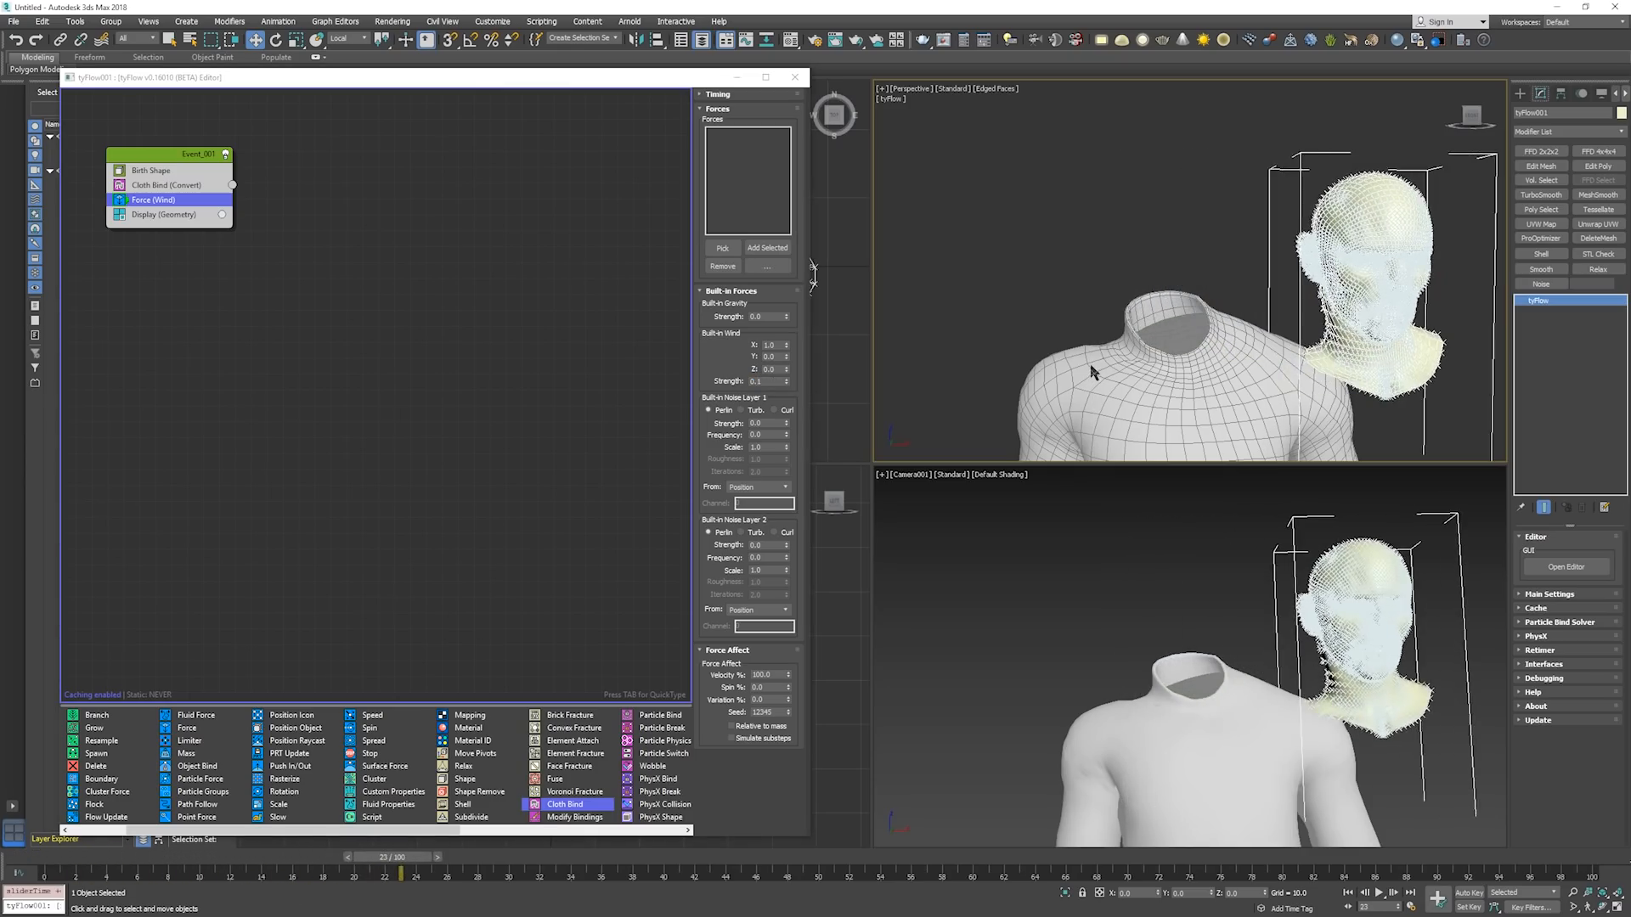
{"action": "key", "text": "Home"}
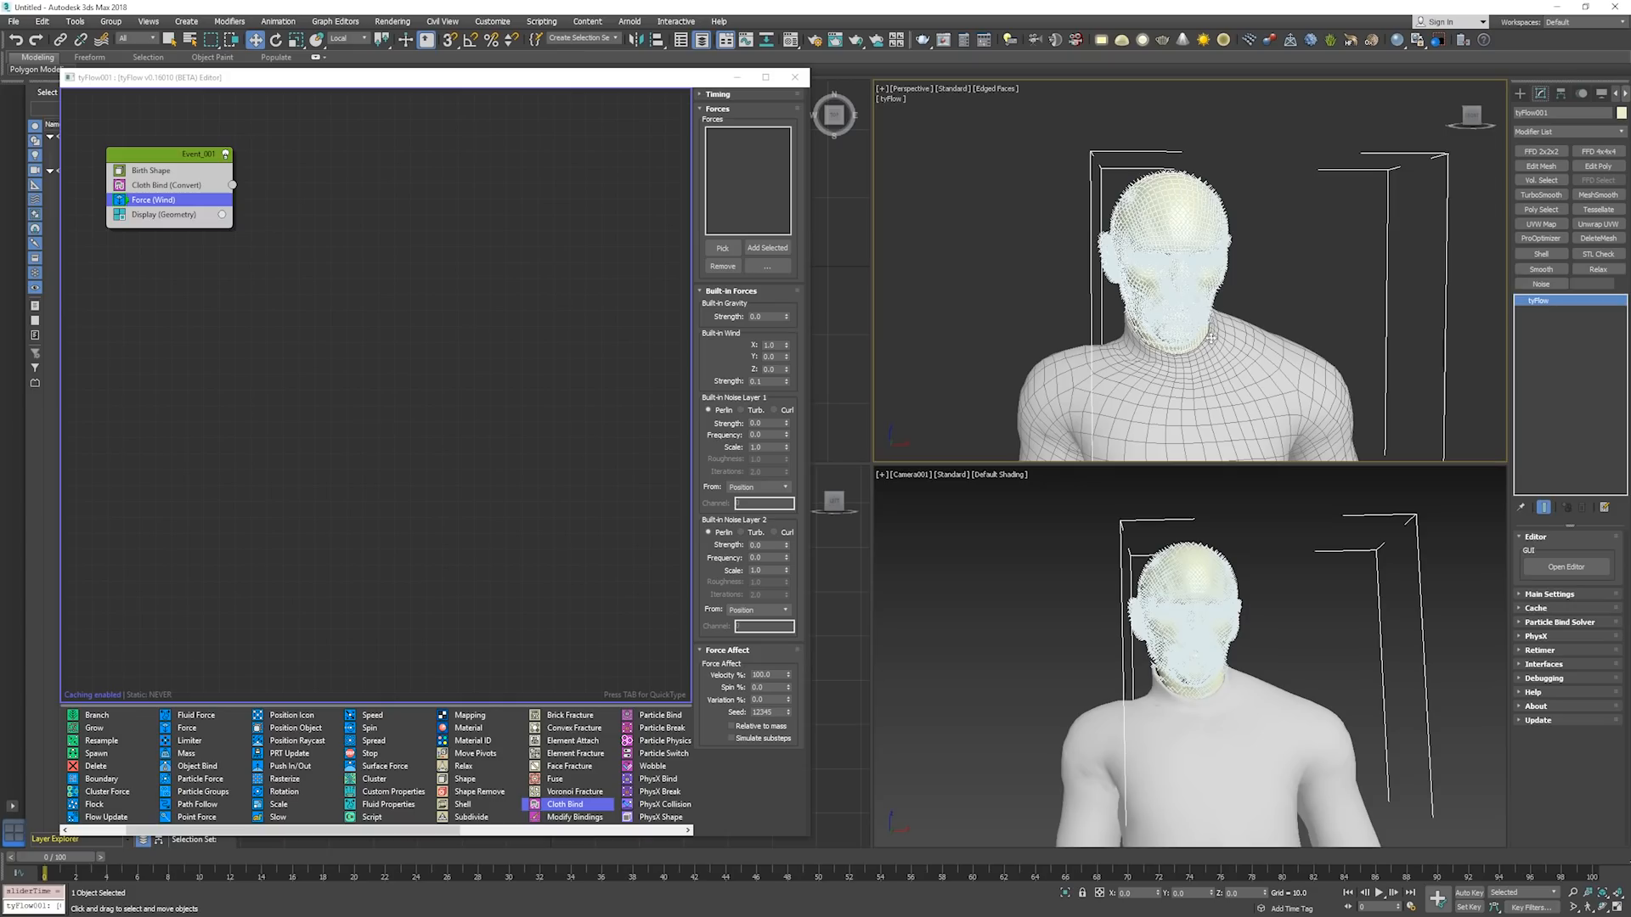
{"action": "right_click", "coordinate": [787, 383]}
Configure the Force operator's built-in noise layer 1 with strength 0.1, frequency 2.0 and scale 0.04.
{"action": "left_click", "coordinate": [768, 424]}
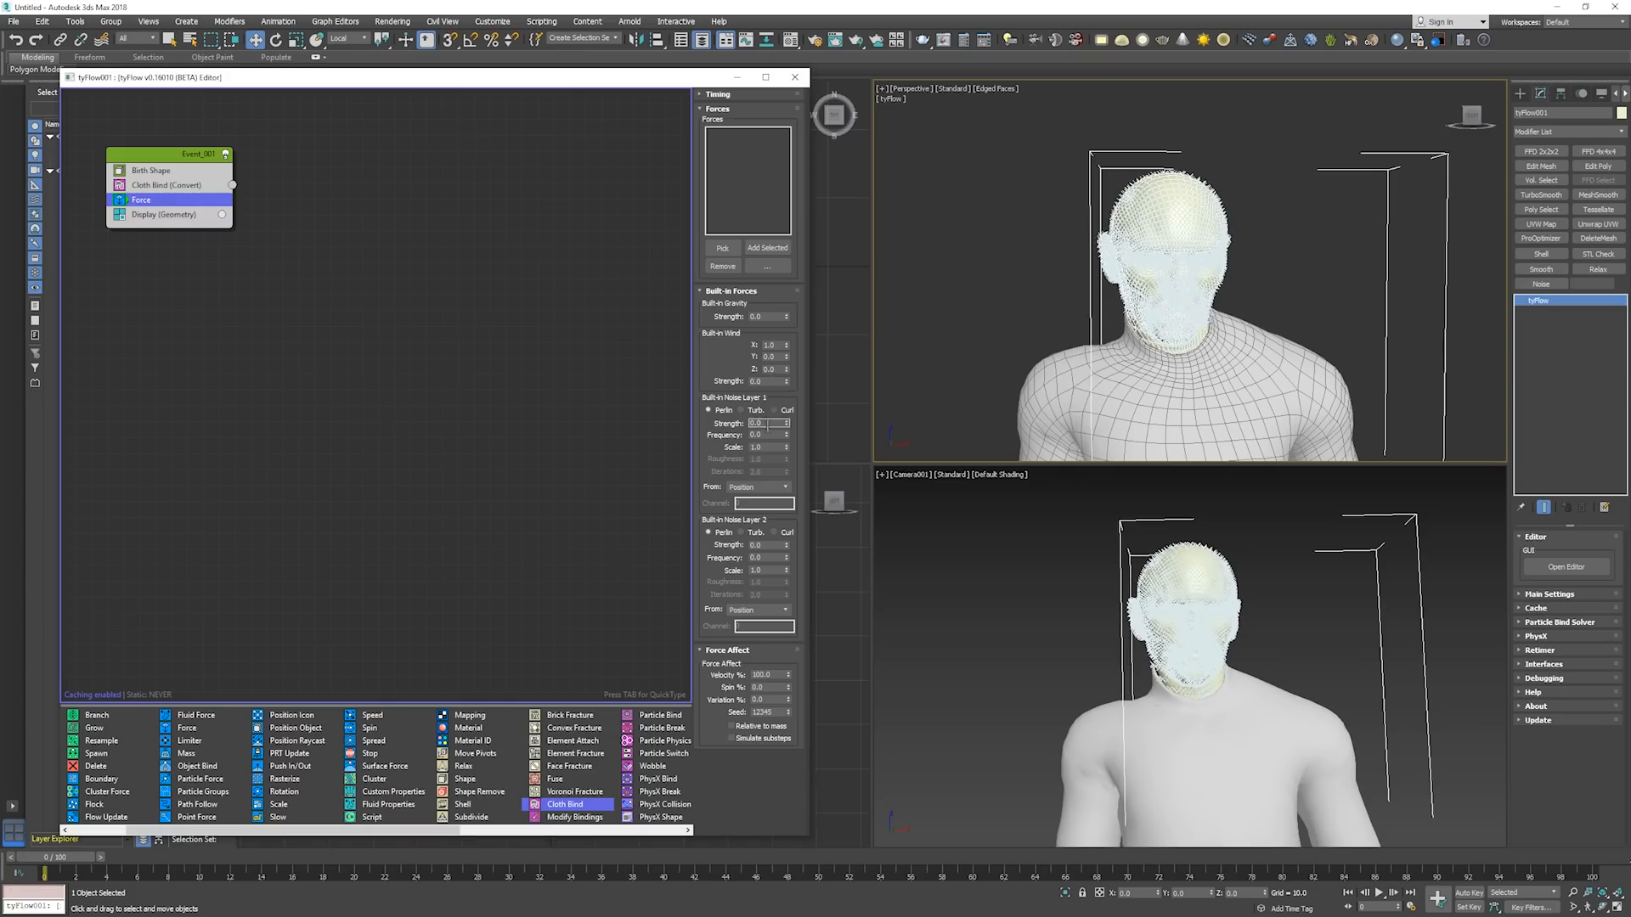
{"action": "key", "text": "Tab"}
{"action": "key", "text": "Tab"}
{"action": "type", "text": ".04"}
{"action": "middle_click", "coordinate": [1054, 350]}
{"action": "key", "text": "slash"}
{"action": "left_click", "coordinate": [773, 423]}
{"action": "key", "text": "Tab"}
Play the simulation to about frame 48 with a closer view of the head to check the noise deformation, and return to frame 0.
{"action": "middle_click", "coordinate": [1087, 340]}
{"action": "key", "text": "slash"}
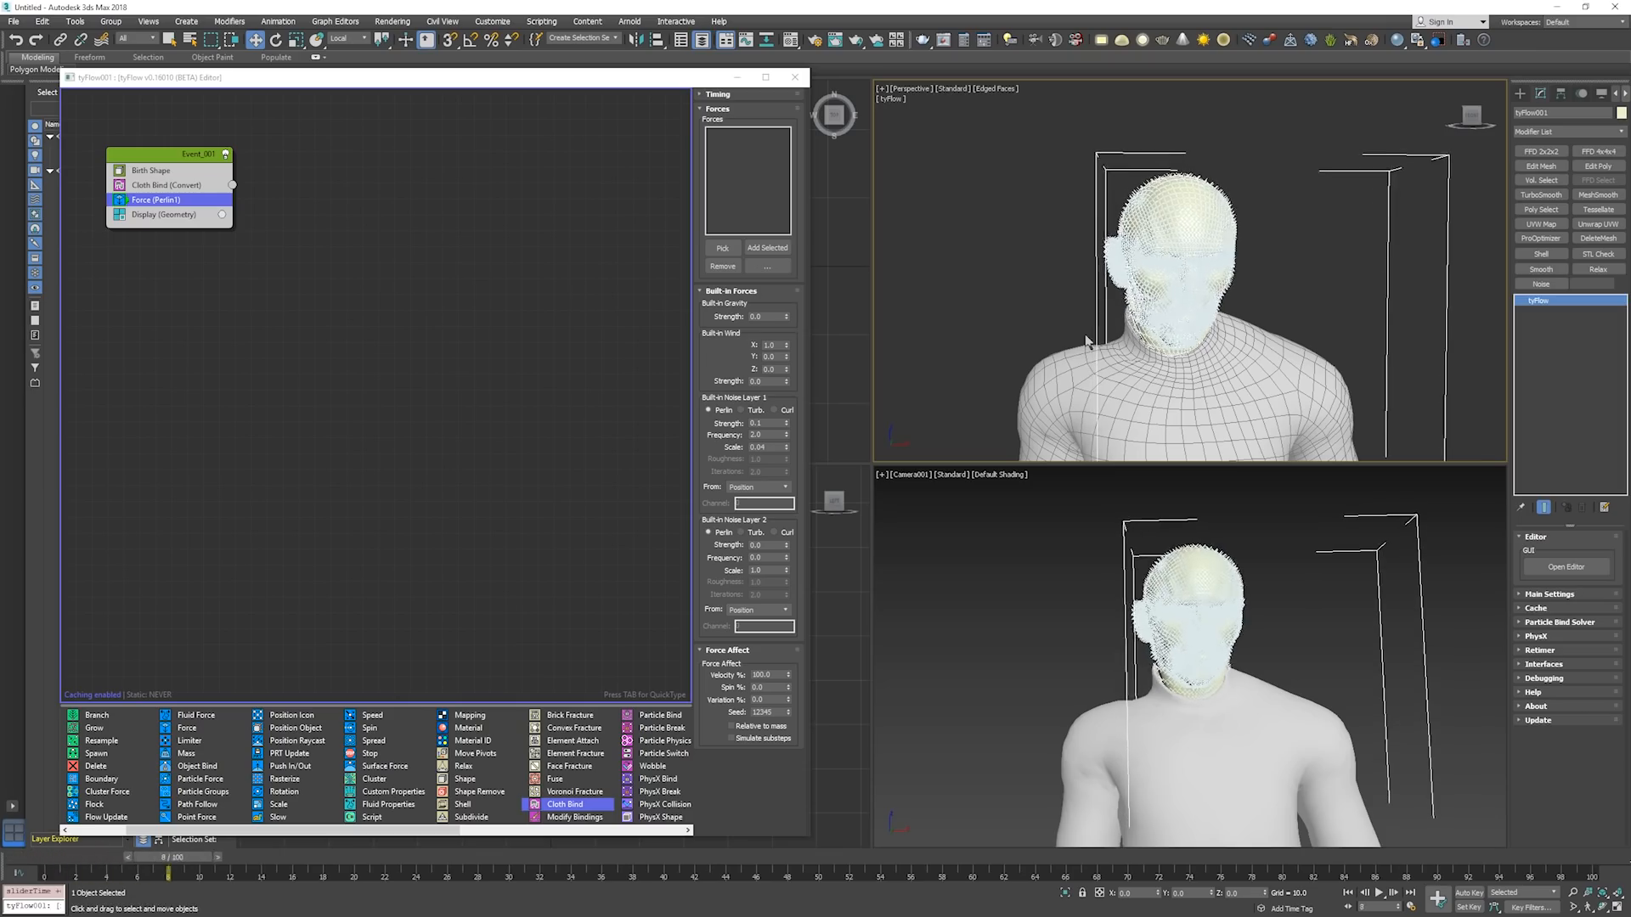
{"action": "left_click", "coordinate": [1255, 282]}
{"action": "key", "text": "F4"}
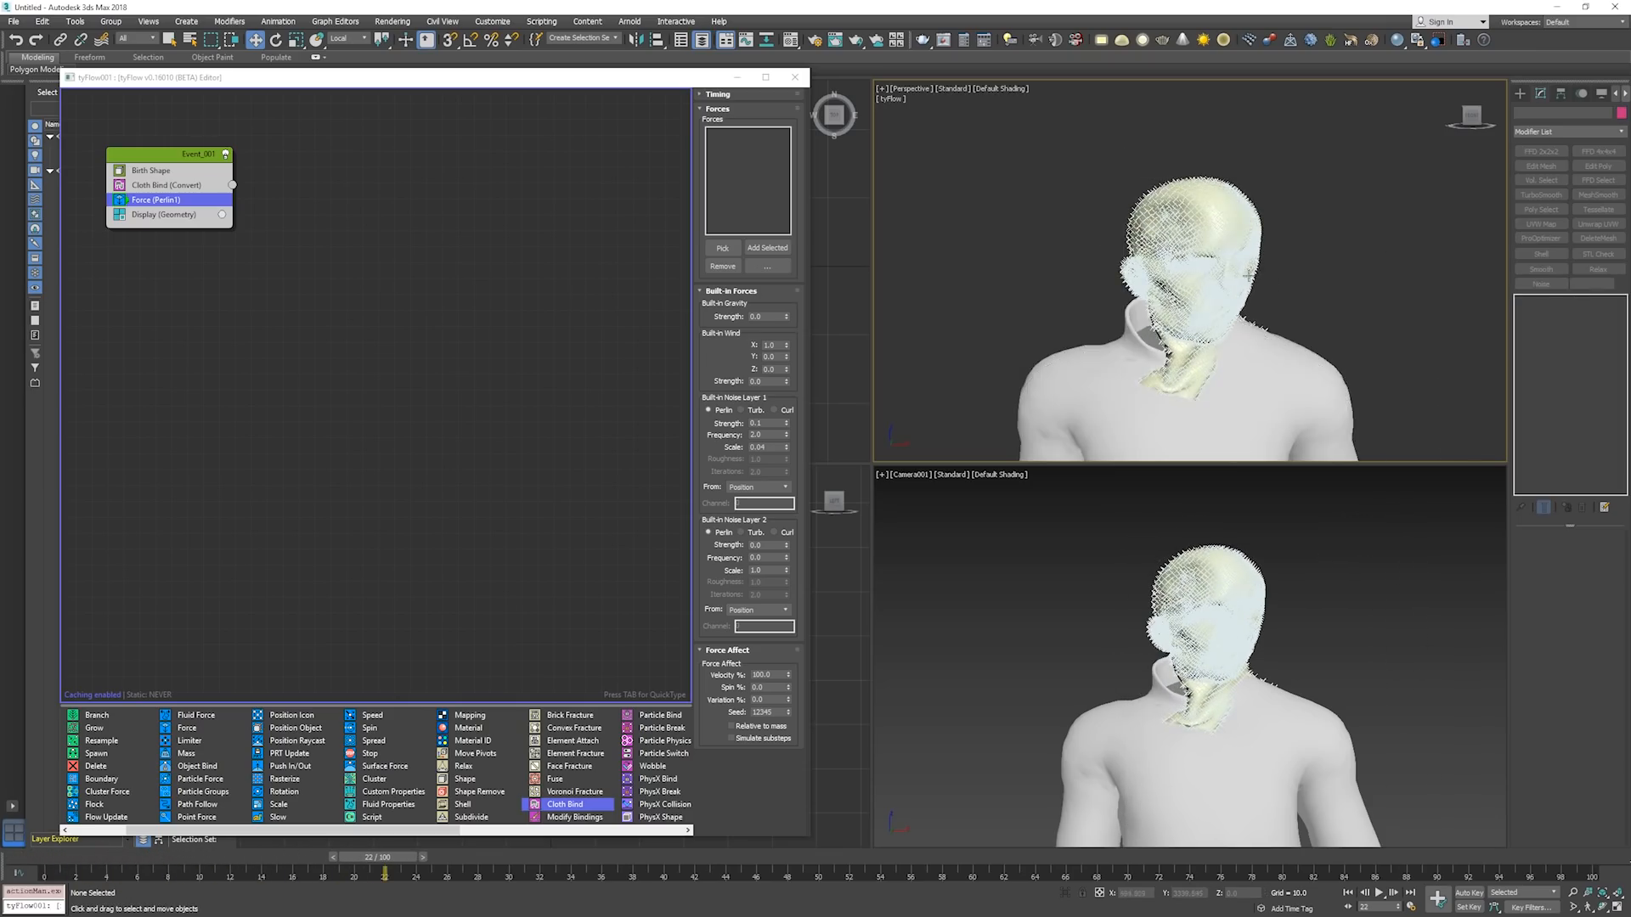
{"action": "scroll", "coordinate": [1247, 276], "scroll_direction": "up", "scroll_amount": 6}
{"action": "key", "text": "F4"}
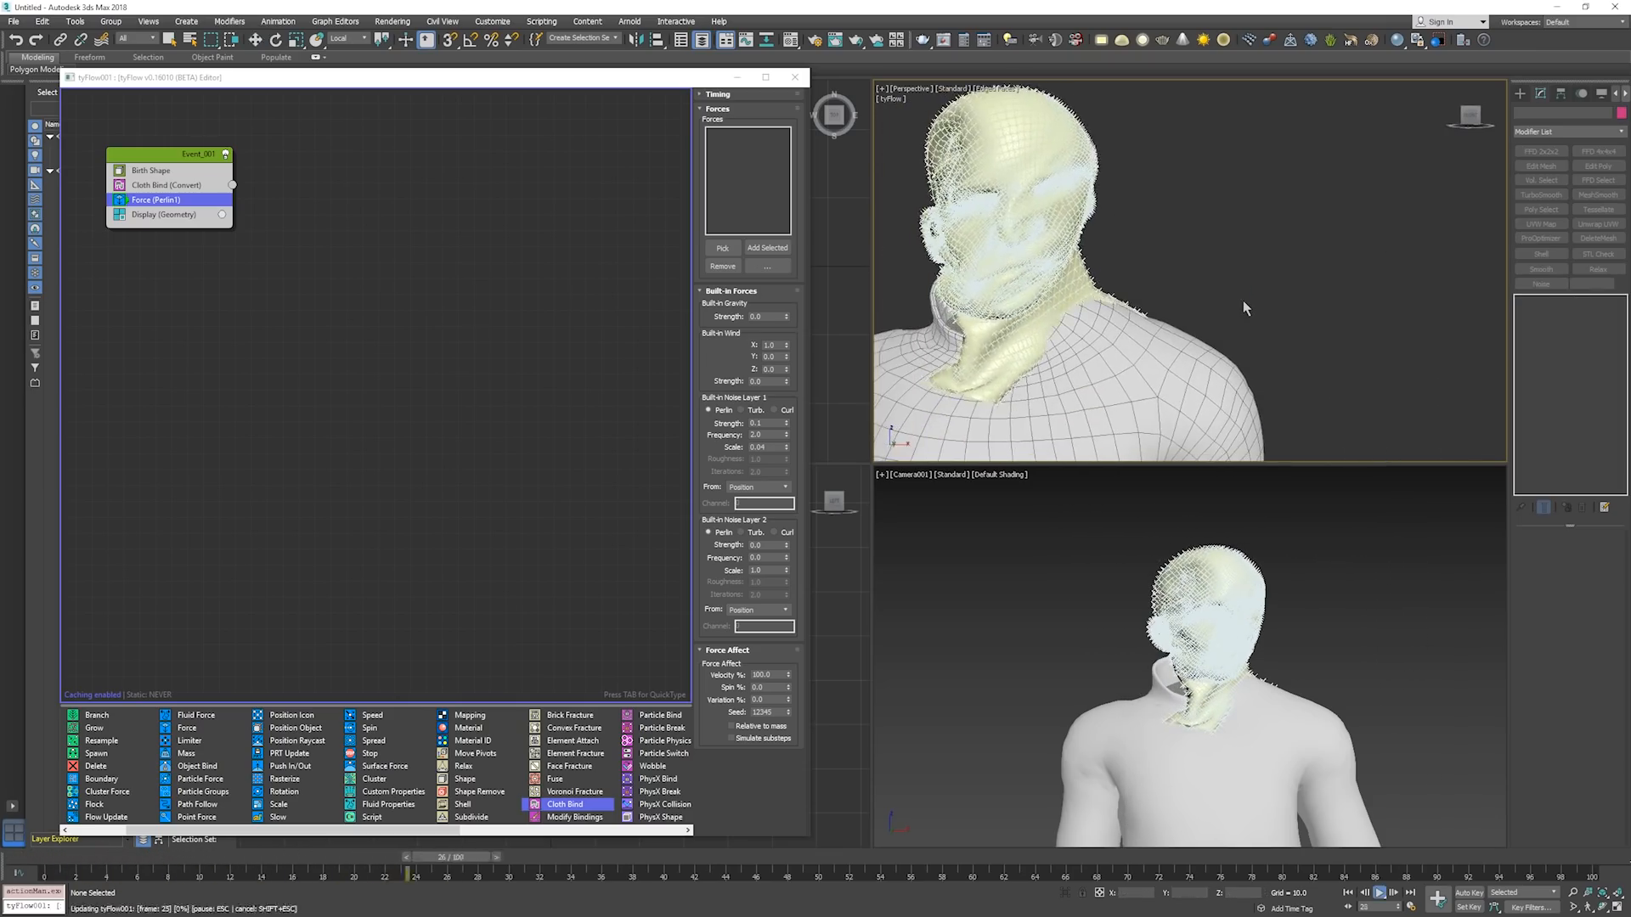
{"action": "key", "text": "w"}
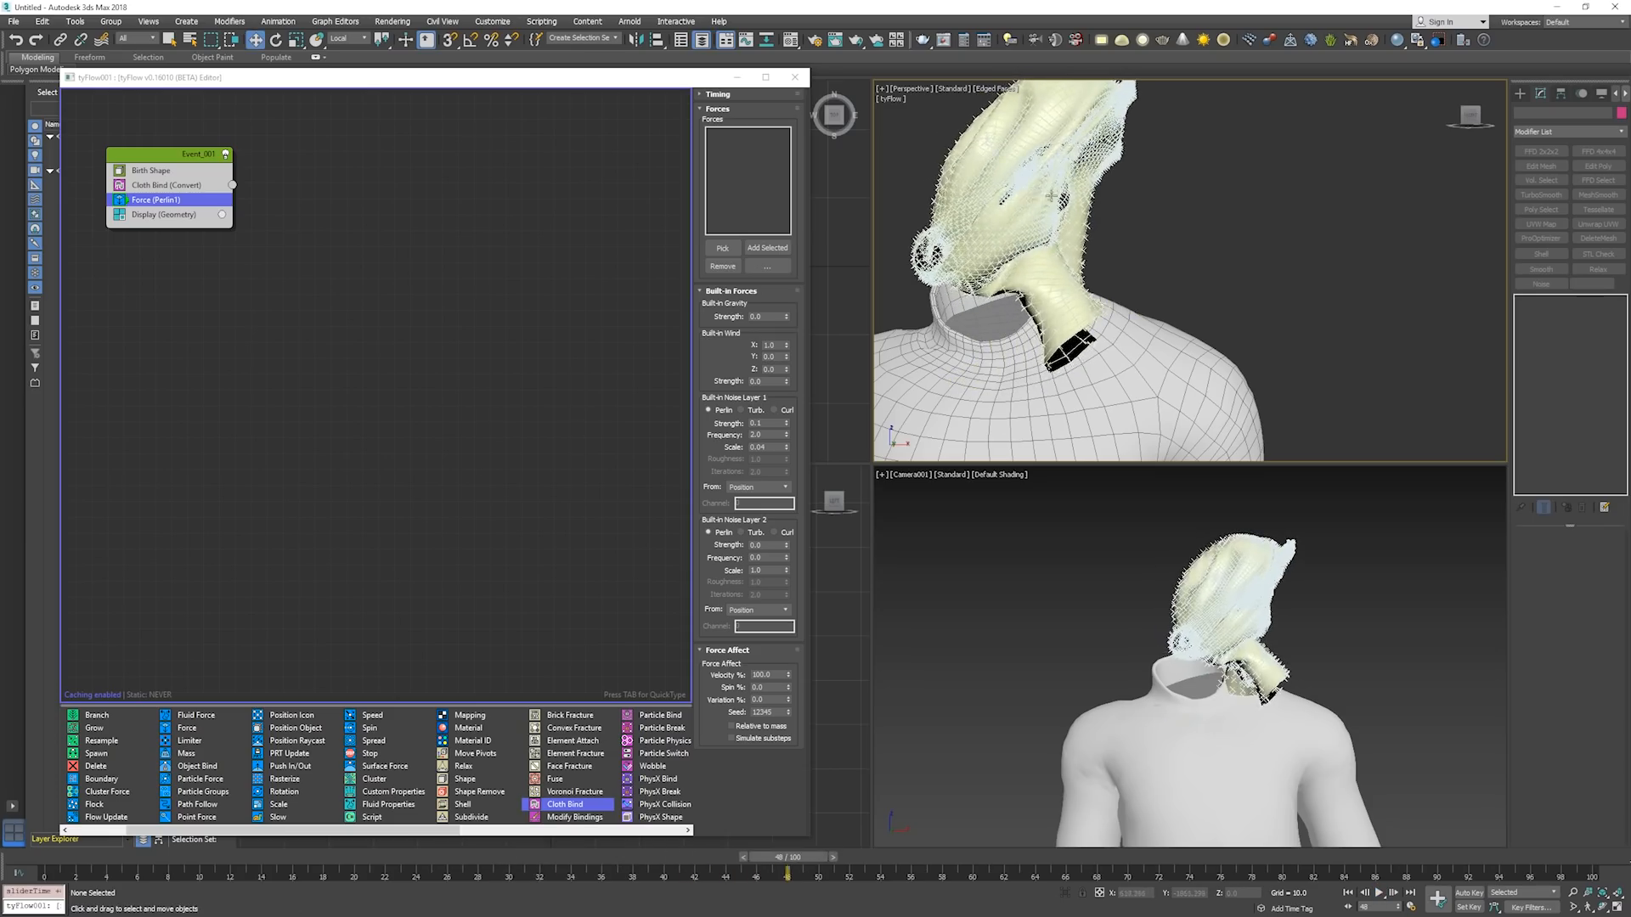
{"action": "key", "text": "/"}
{"action": "key", "text": "Home"}
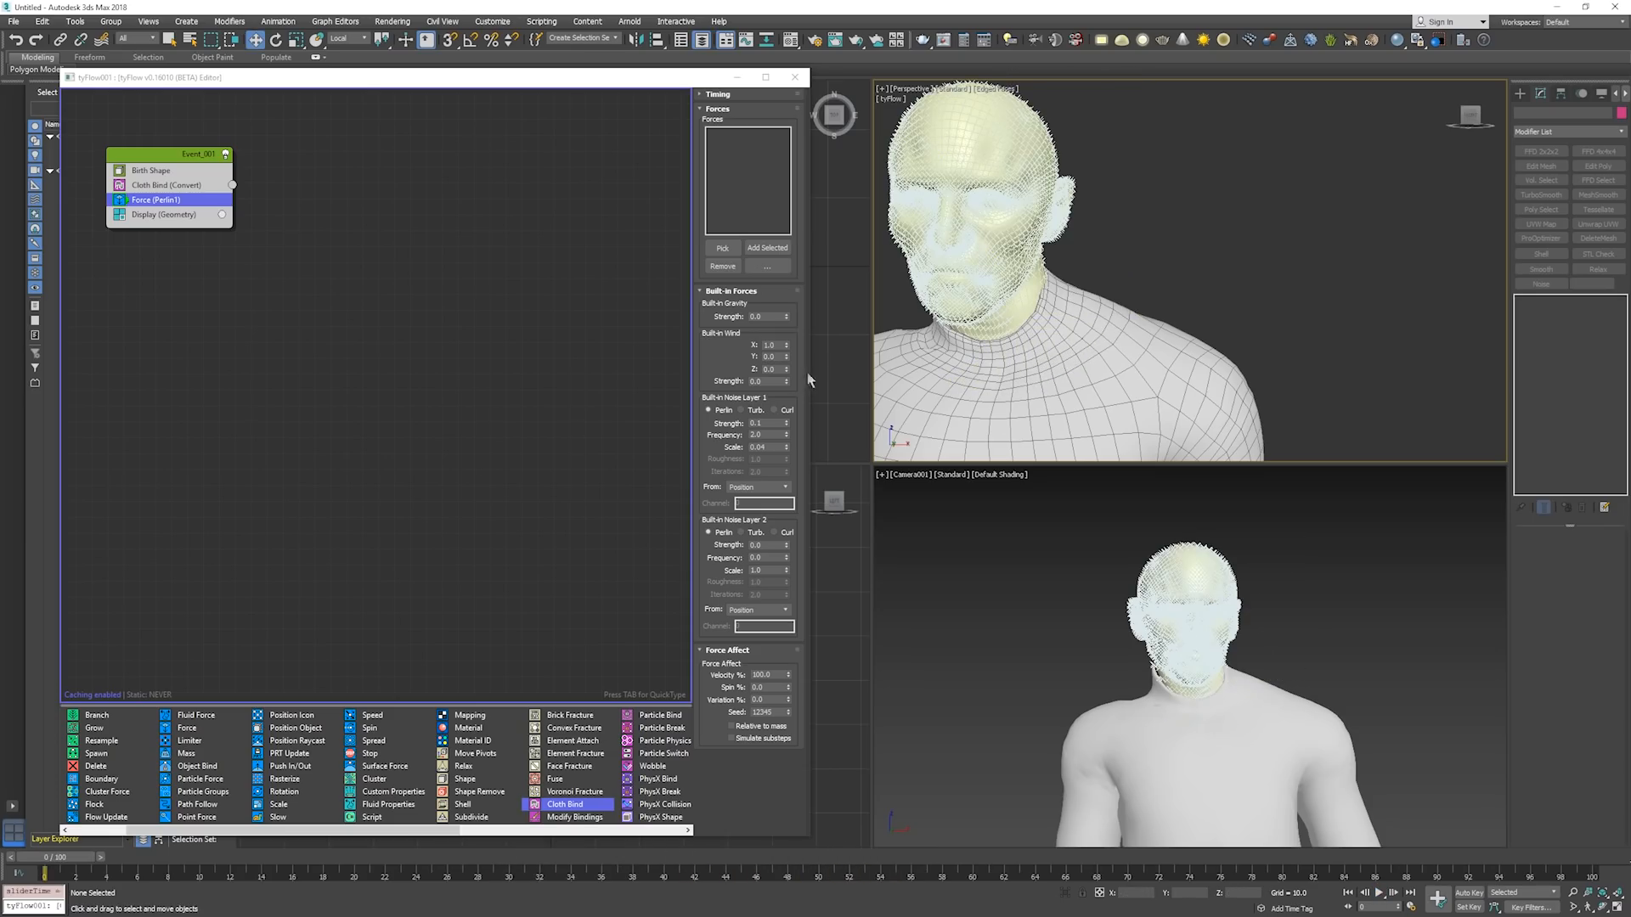
Set the scale of noise layer 1 to 0.1.
{"action": "double_click", "coordinate": [767, 446]}
{"action": "type", "text": "."}
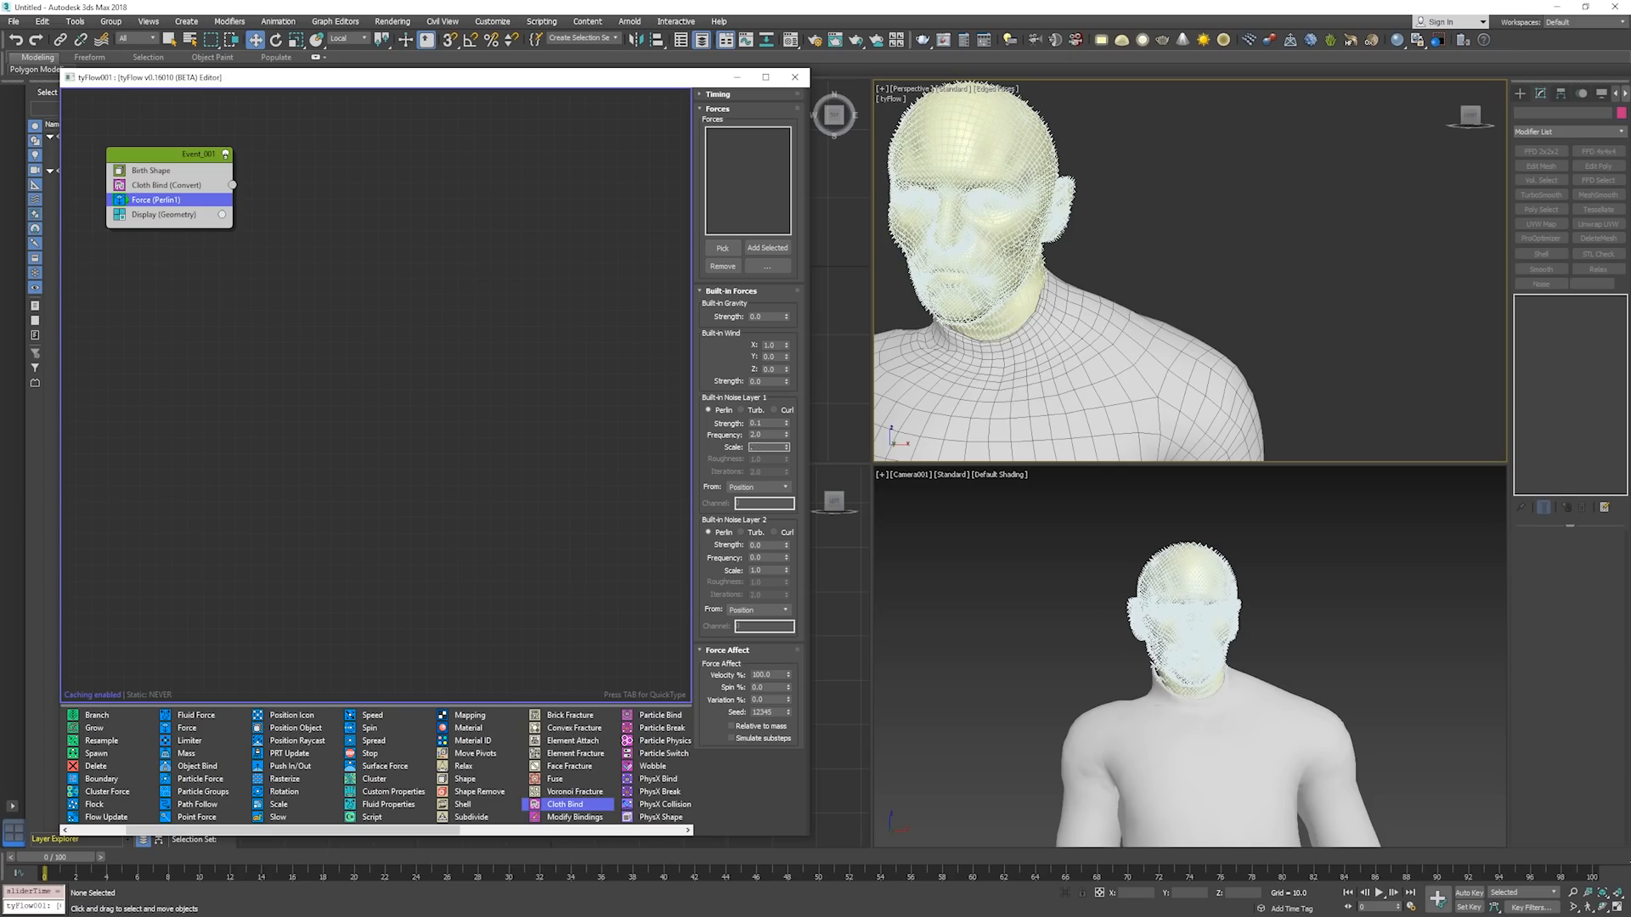
{"action": "type", "text": "1"}
{"action": "key", "text": "Return"}
Play the simulation to about frame 22 to check the finer noise on the head, and return to frame 0.
{"action": "middle_click_drag", "start_coordinate": [1038, 313], "coordinate": [1085, 331]}
{"action": "key", "text": "/"}
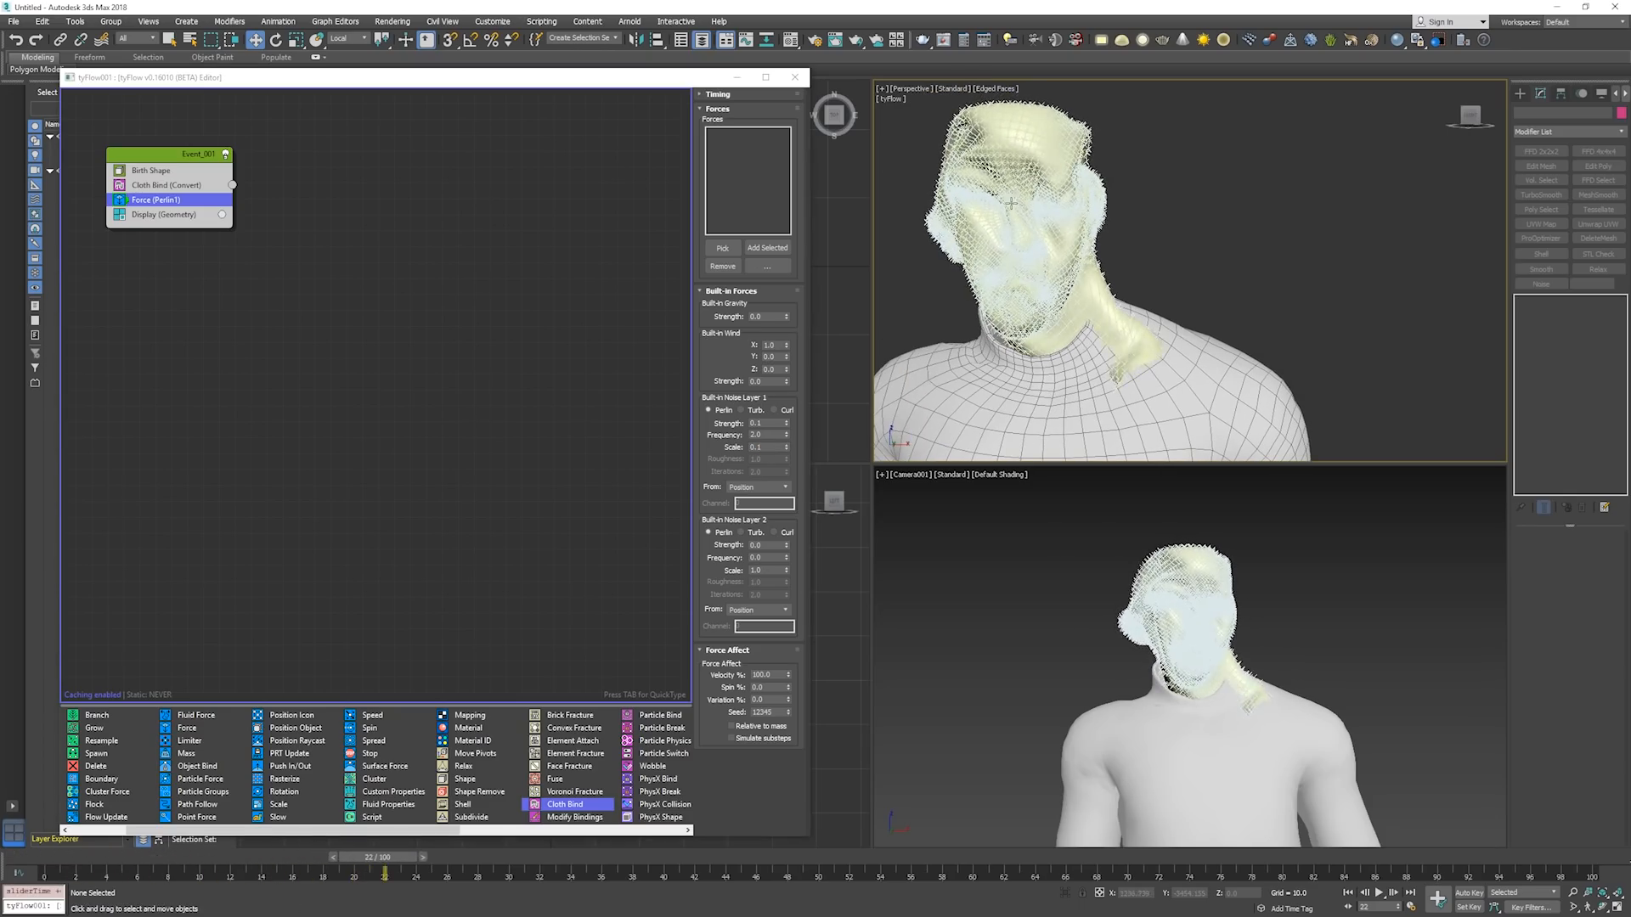
{"action": "key", "text": "/"}
{"action": "key", "text": "Home"}
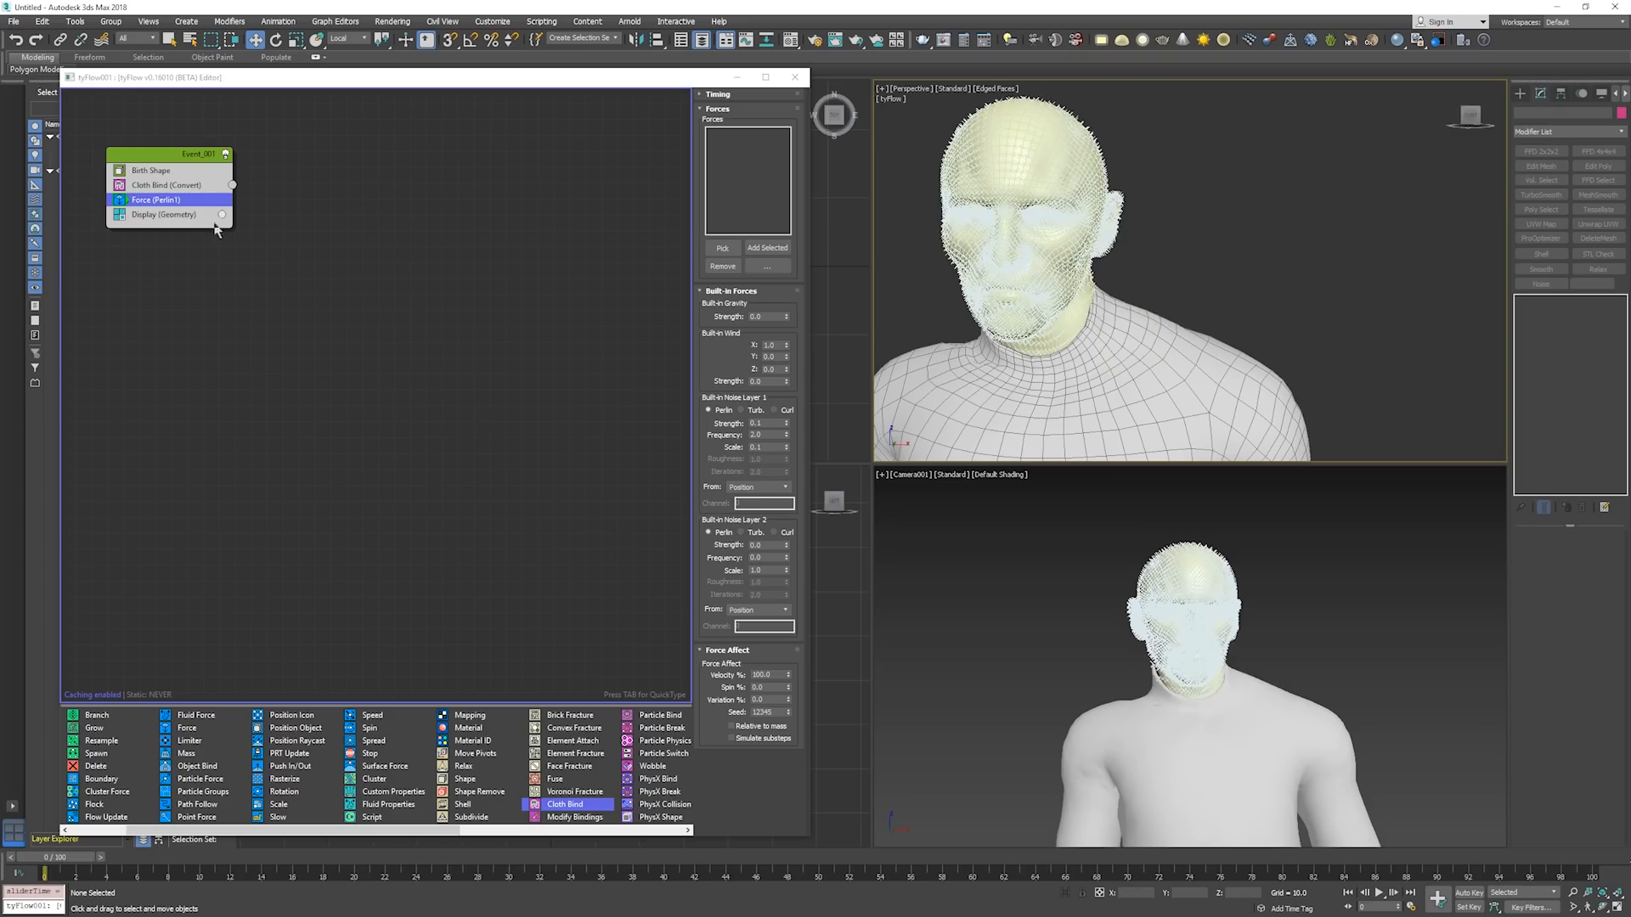
Try the Pixels and Small Dots types for the Display operator and inspect the head's particles in wireframe.
{"action": "left_click", "coordinate": [179, 216]}
{"action": "left_click", "coordinate": [760, 120]}
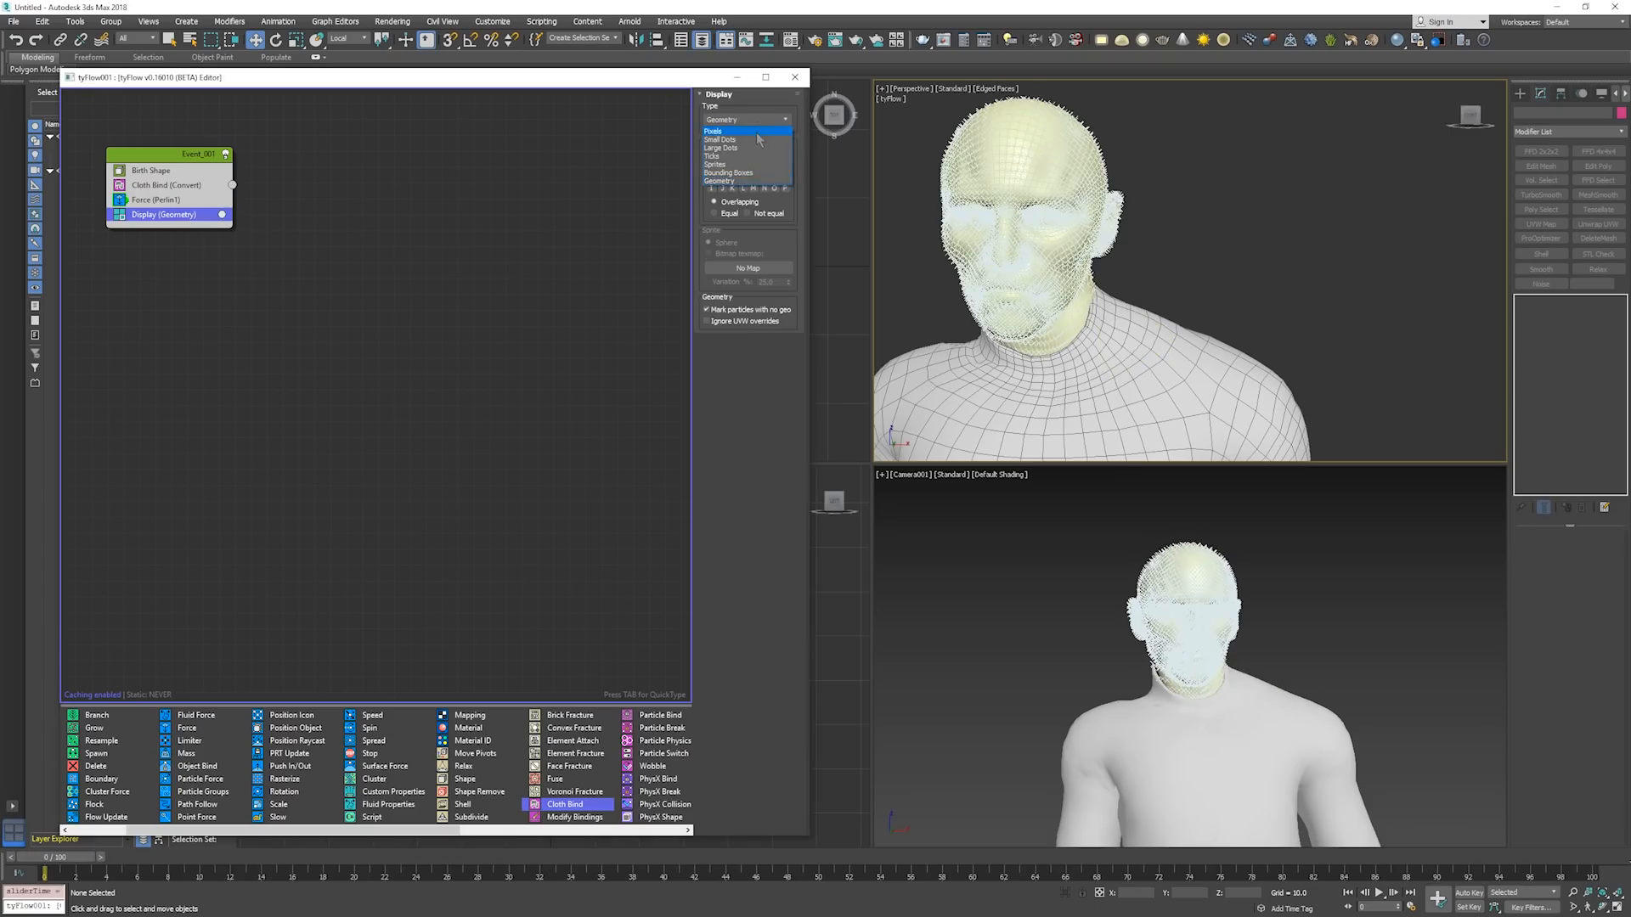
{"action": "left_click", "coordinate": [757, 131]}
{"action": "left_click", "coordinate": [768, 121]}
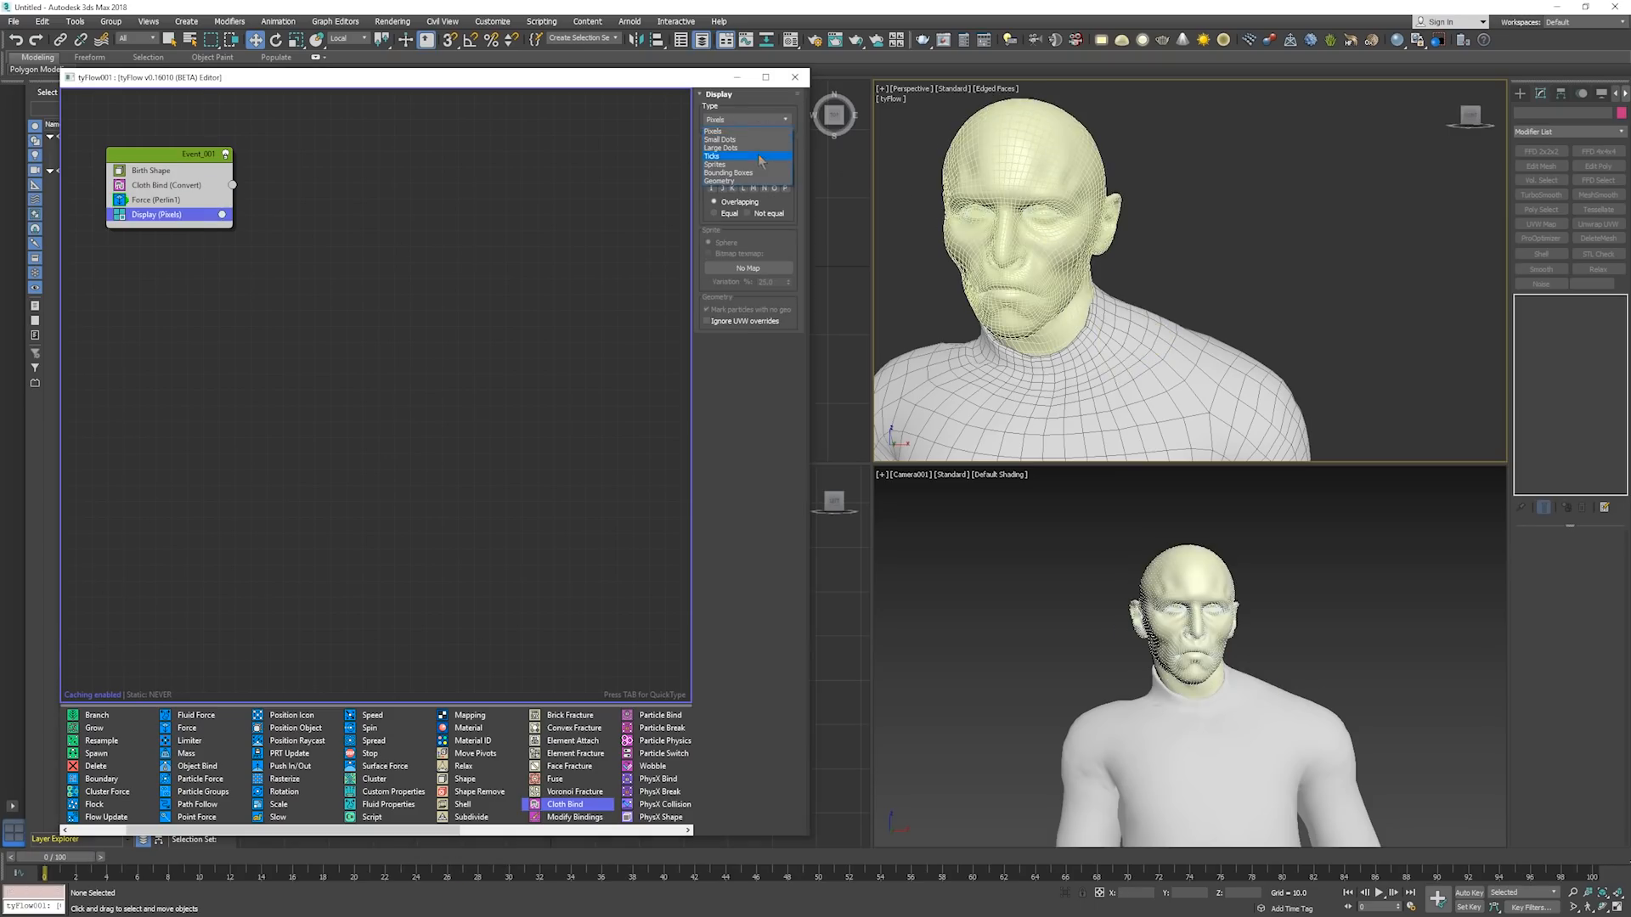
{"action": "left_click", "coordinate": [759, 140]}
{"action": "left_click", "coordinate": [940, 180]}
{"action": "key", "text": "F3"}
{"action": "middle_click_drag", "start_coordinate": [941, 182], "coordinate": [1028, 194], "text": "alt"}
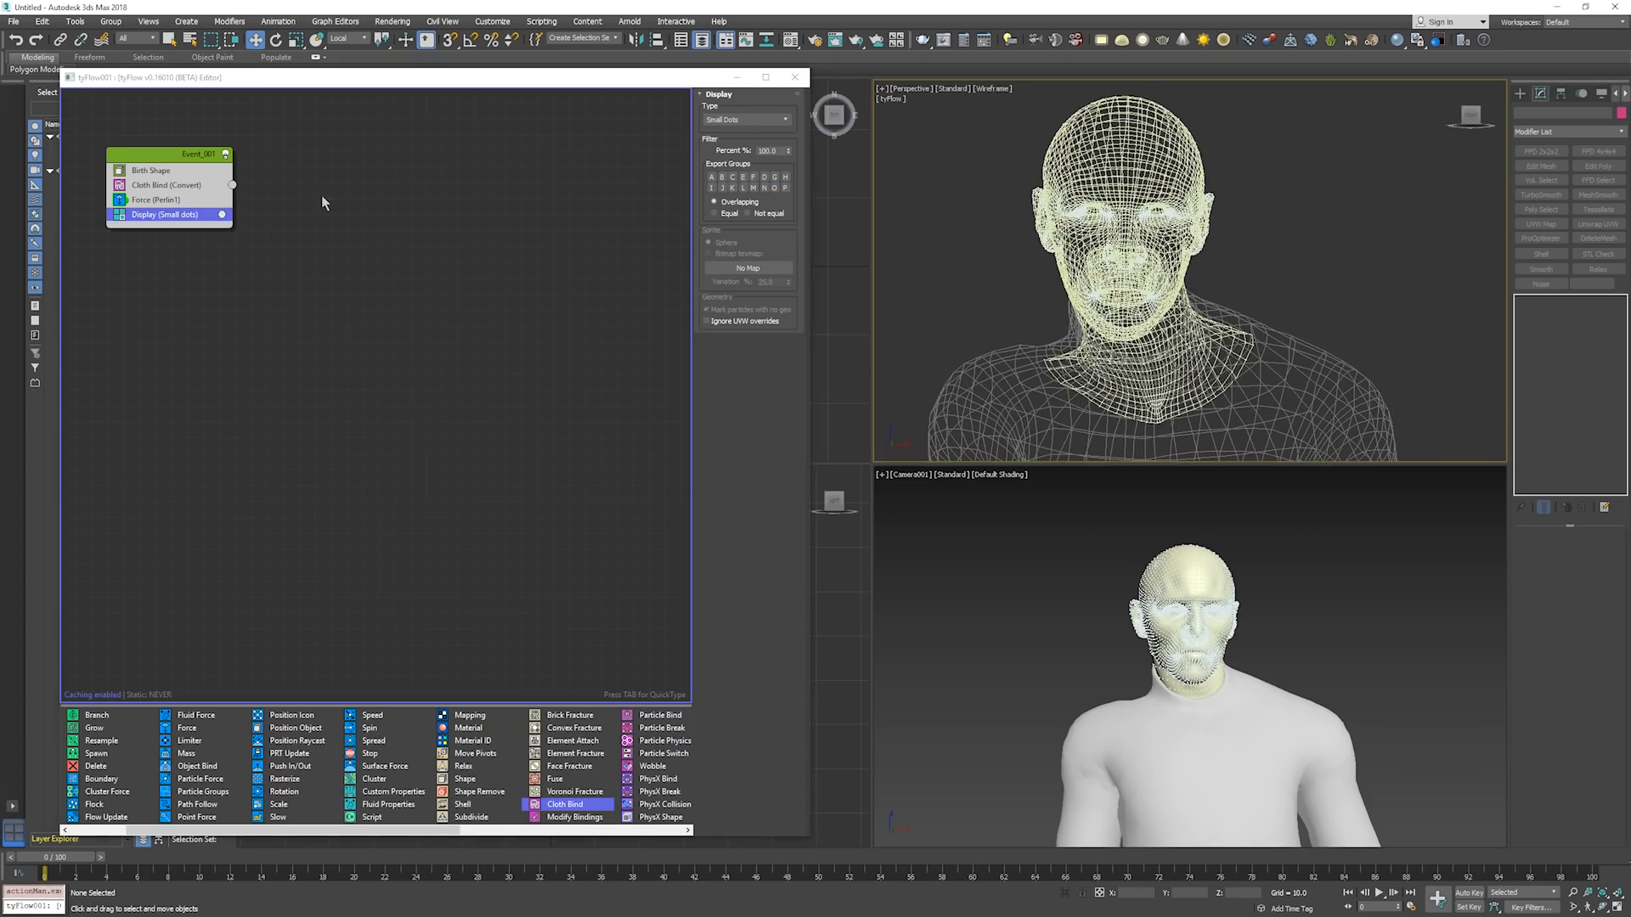
{"action": "scroll", "coordinate": [898, 181], "scroll_direction": "up", "scroll_amount": 3}
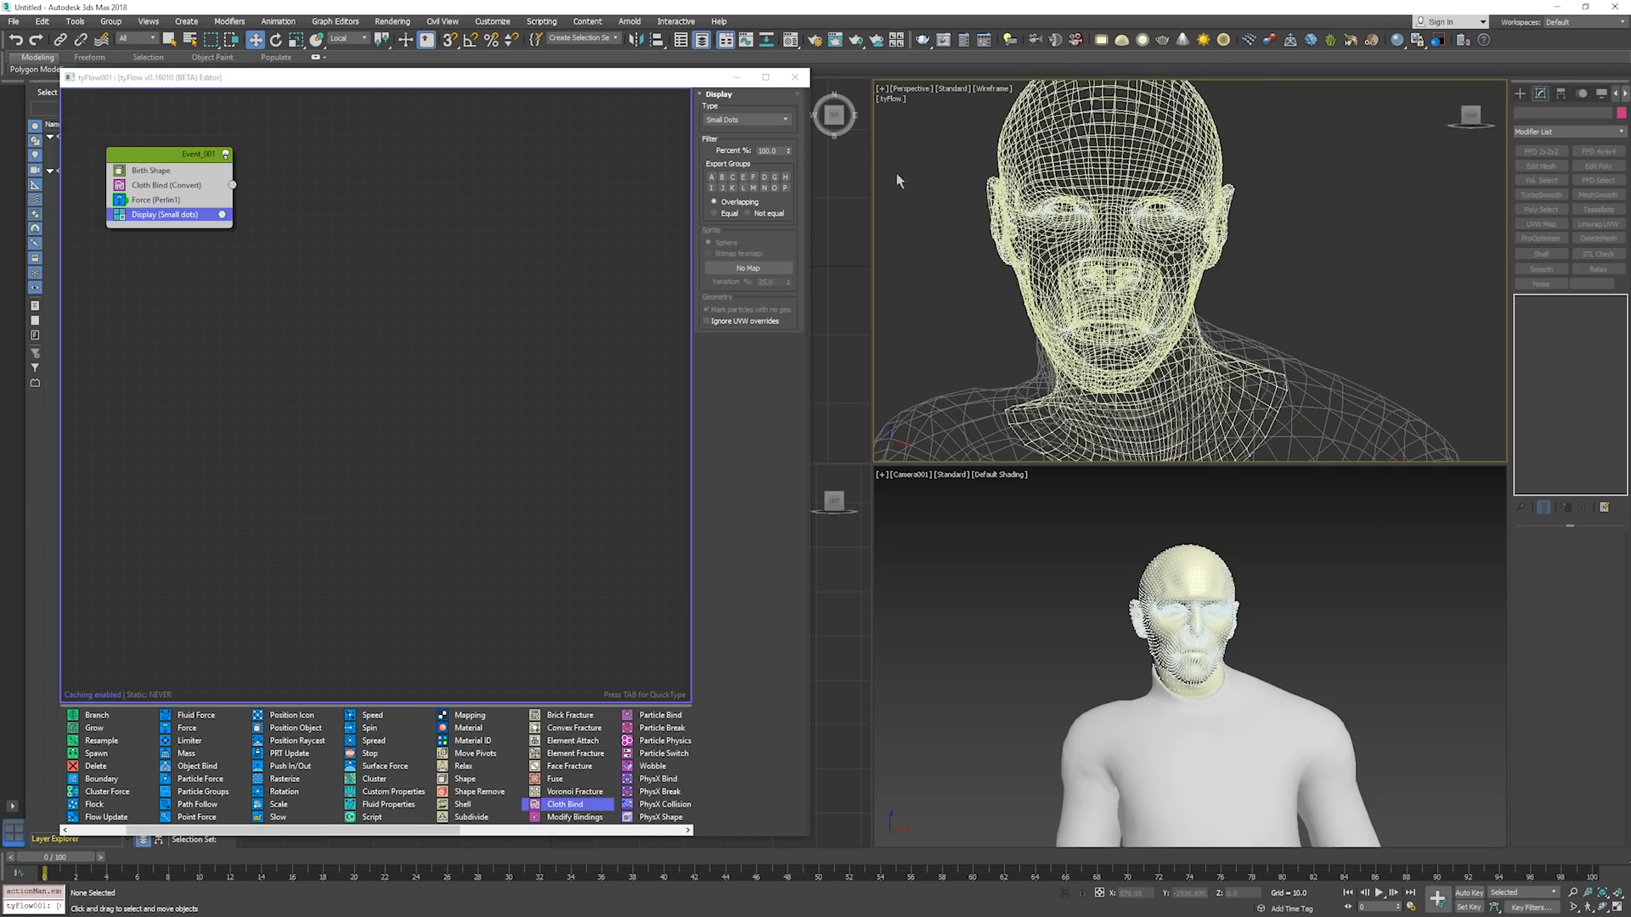
Set the Display operator's type to Large Dots and return the Perspective viewport to shaded mode.
{"action": "left_click", "coordinate": [761, 122]}
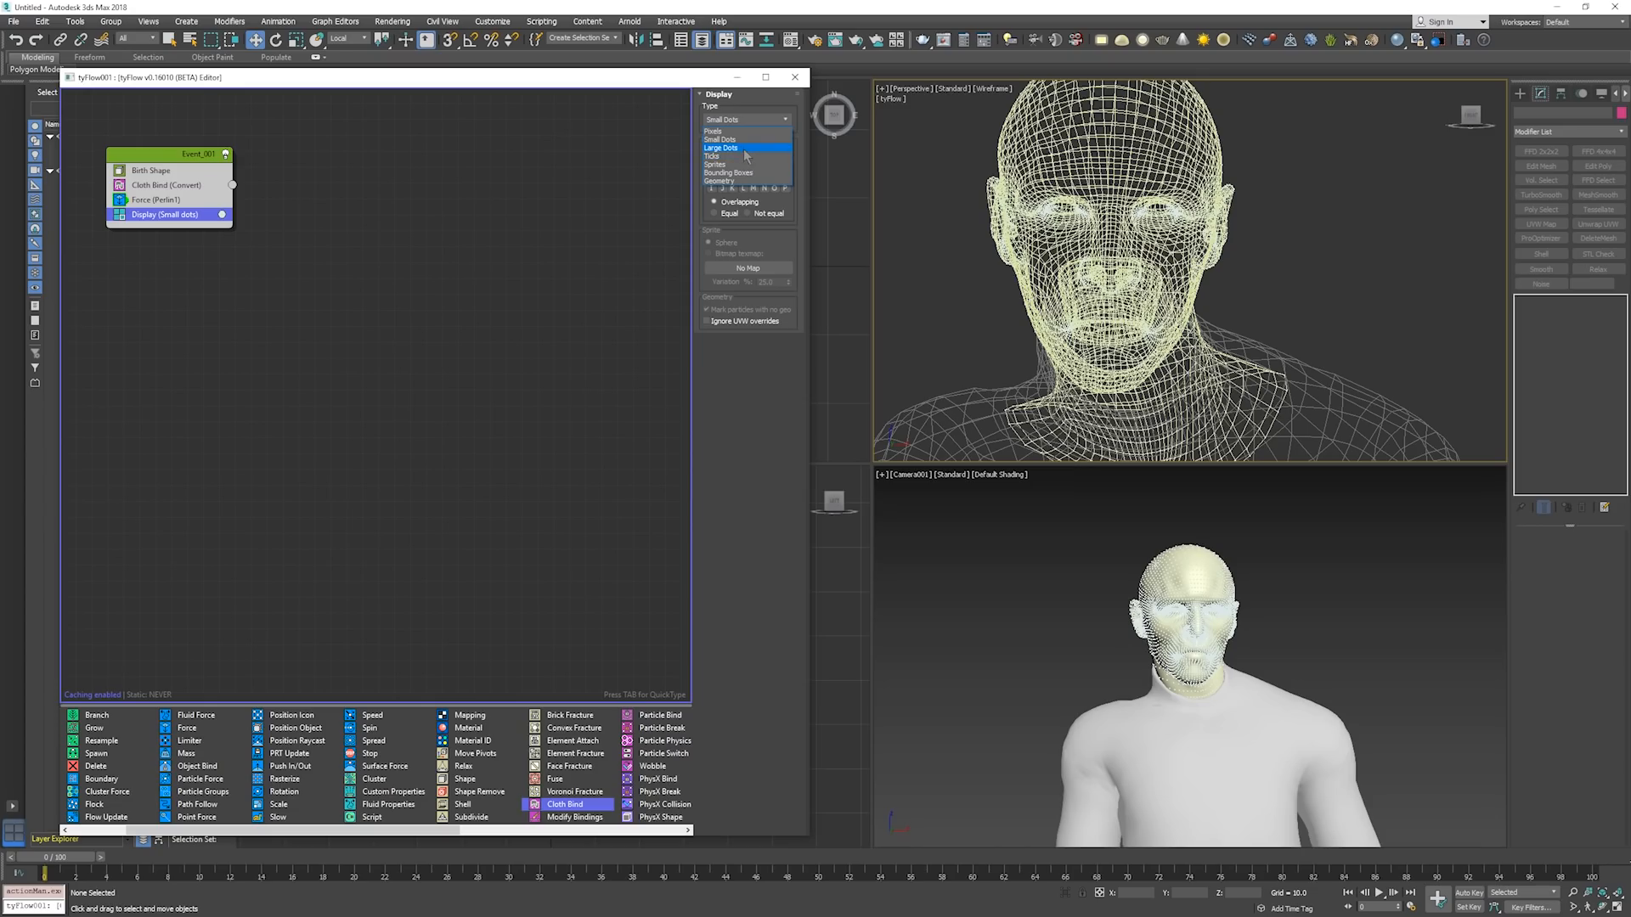
{"action": "left_click", "coordinate": [745, 149]}
{"action": "left_click", "coordinate": [913, 128]}
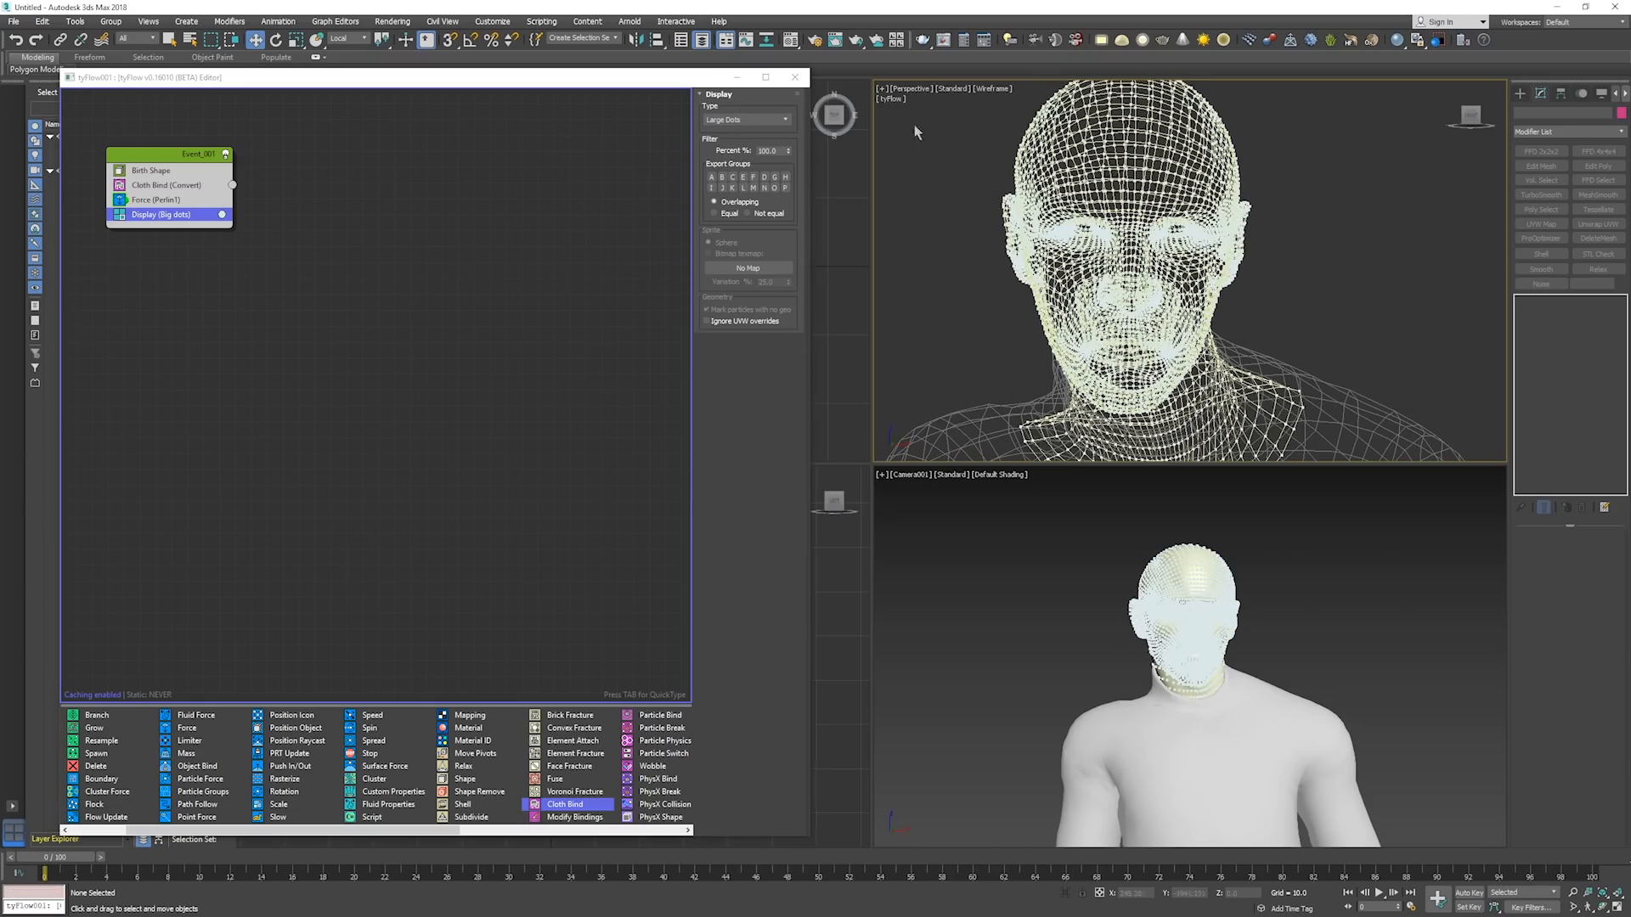
{"action": "key", "text": "F3"}
{"action": "mouse_move", "coordinate": [1372, 225]}
{"action": "middle_mouse_down"}
{"action": "mouse_move", "coordinate": [1136, 215]}
{"action": "mouse_move", "coordinate": [1406, 208]}
{"action": "mouse_move", "coordinate": [1371, 212]}
{"action": "middle_mouse_up"}
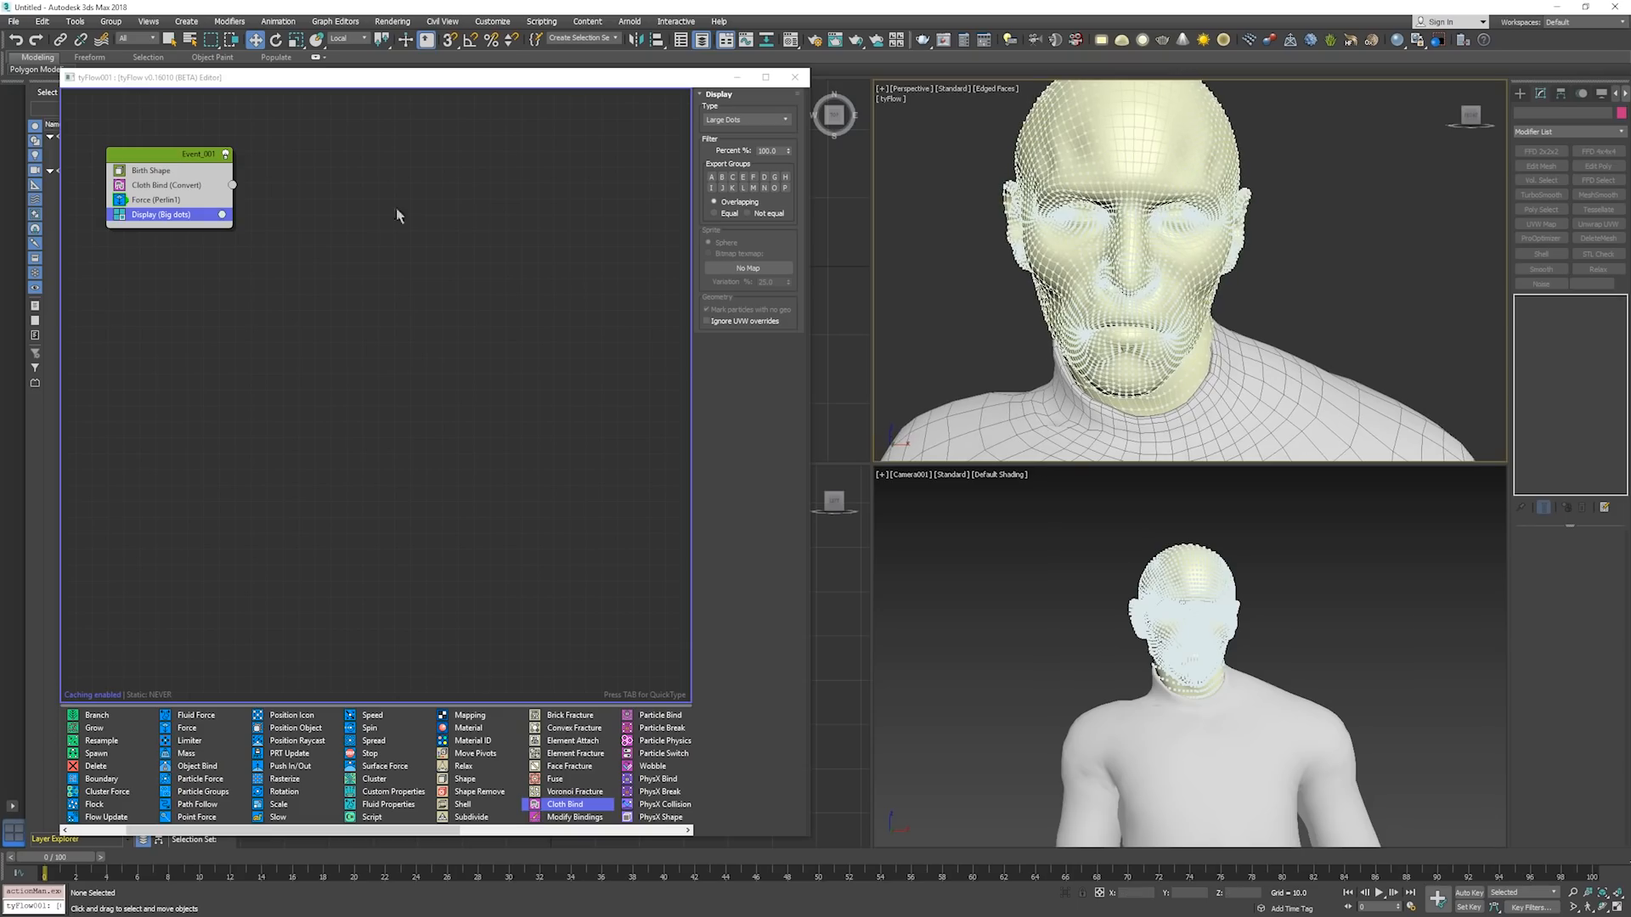
Disable the Display operator and hide edged faces in the Perspective viewport.
{"action": "left_click", "coordinate": [122, 215]}
{"action": "left_click", "coordinate": [1014, 280]}
{"action": "key", "text": "period"}
{"action": "key", "text": "F4"}
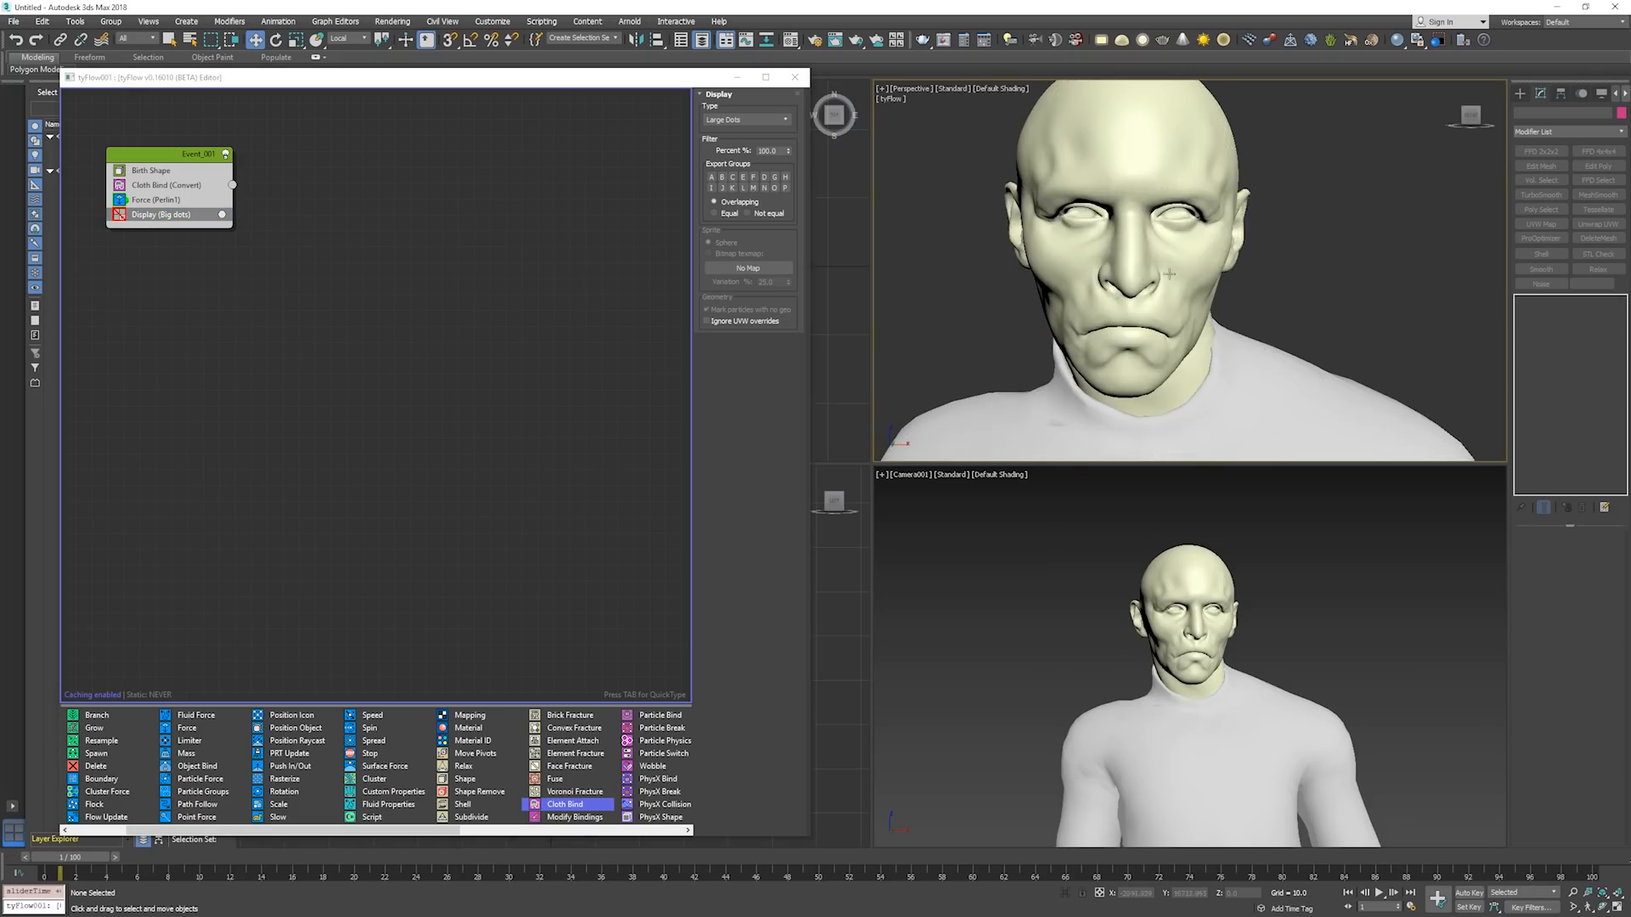
Play the simulation to about frame 26 to examine how the clean head surface deforms, and return to frame 0.
{"action": "key", "text": "slash"}
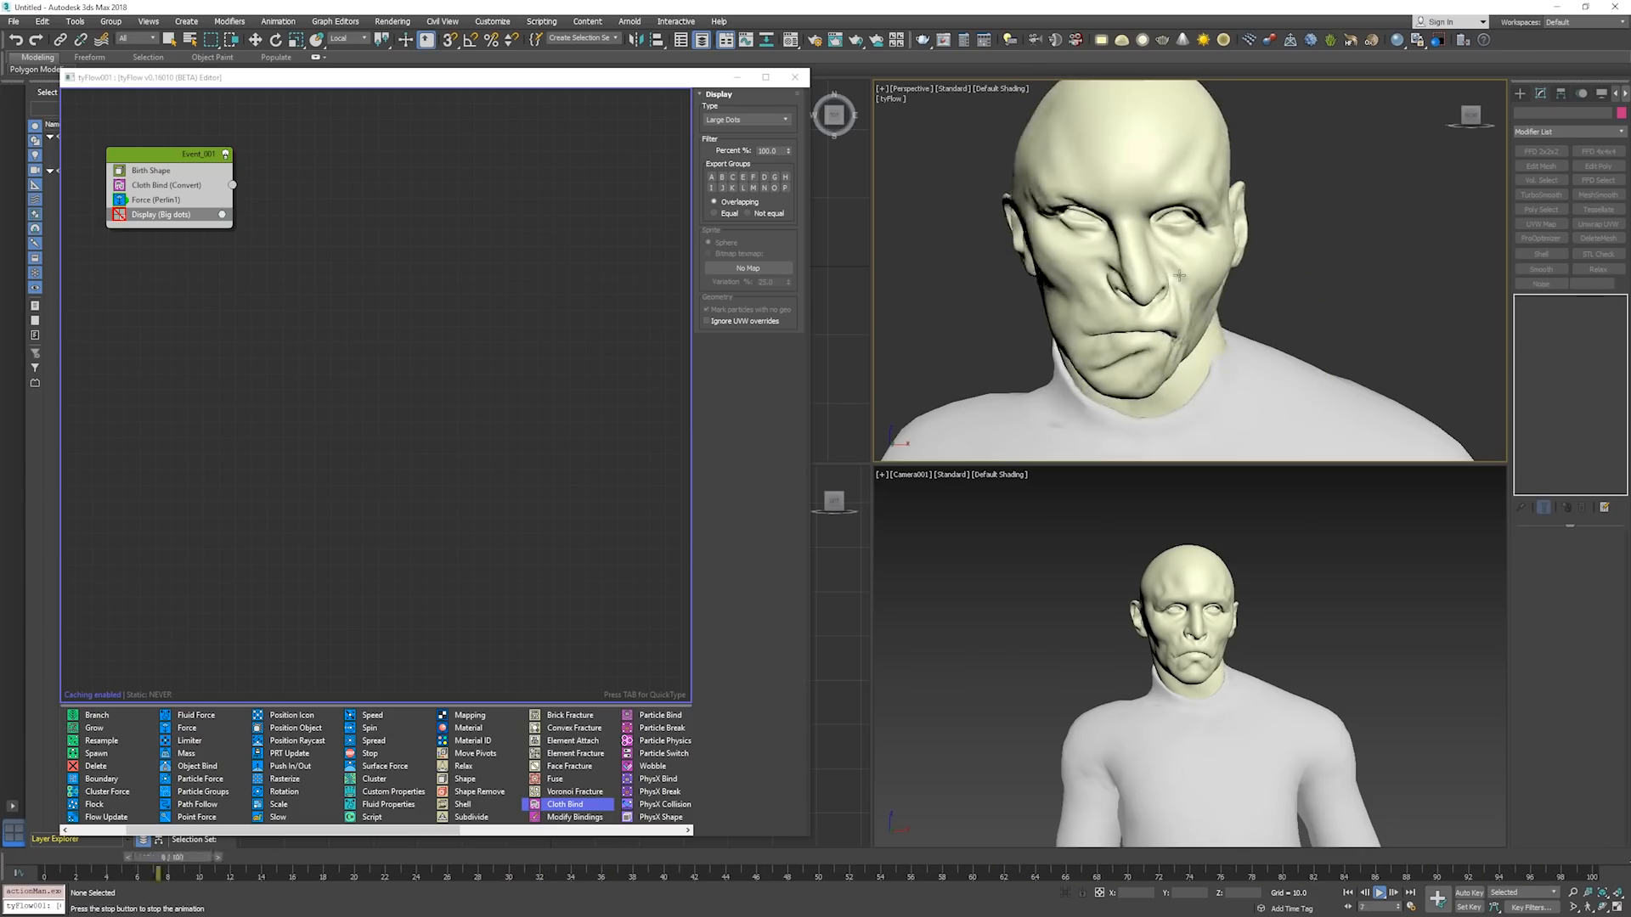
{"action": "key", "text": "slash"}
{"action": "key", "text": "Home"}
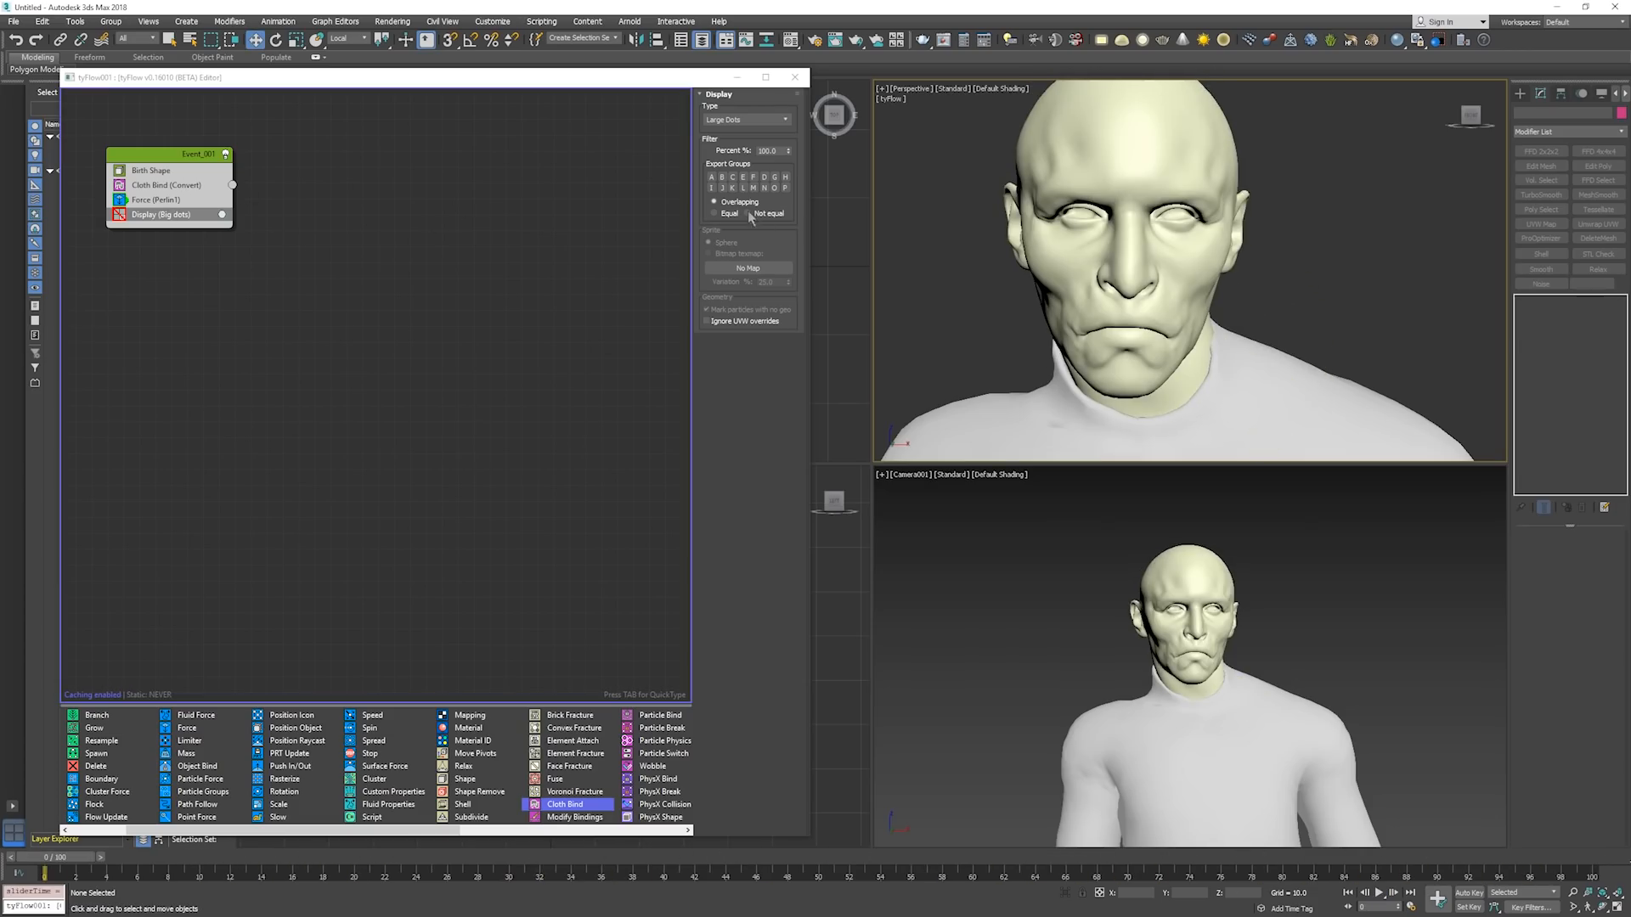
{"action": "key", "text": "slash"}
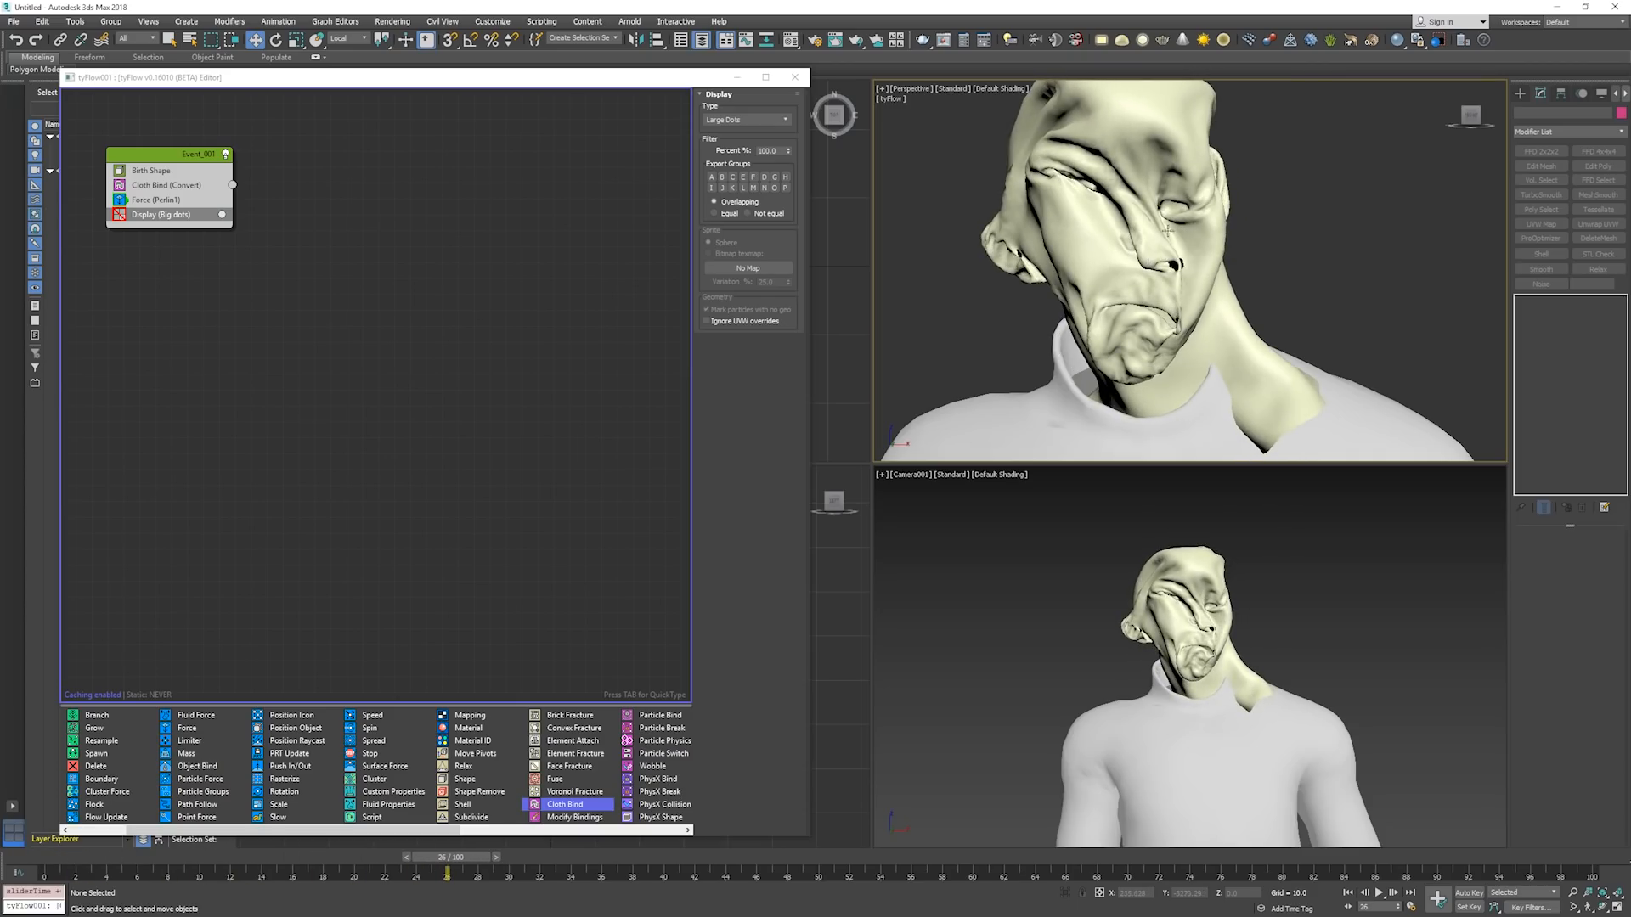
{"action": "key", "text": "Home"}
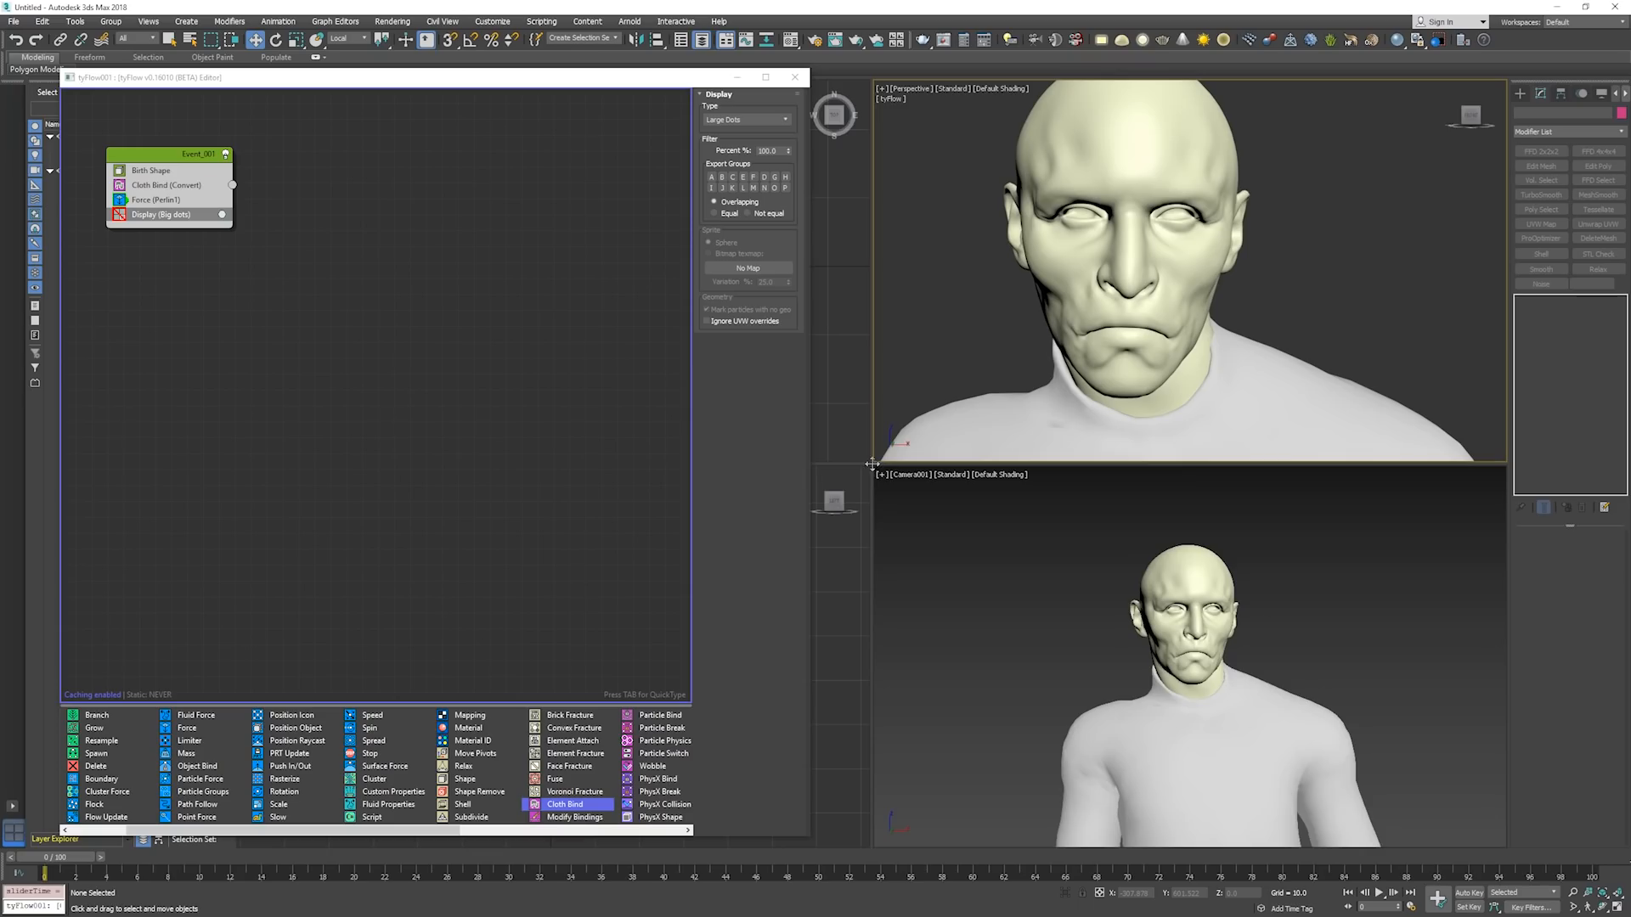
Enlarge the Perspective viewport with edged faces shown, and re-enable the Display operator.
{"action": "left_click_drag", "start_coordinate": [872, 464], "coordinate": [807, 587]}
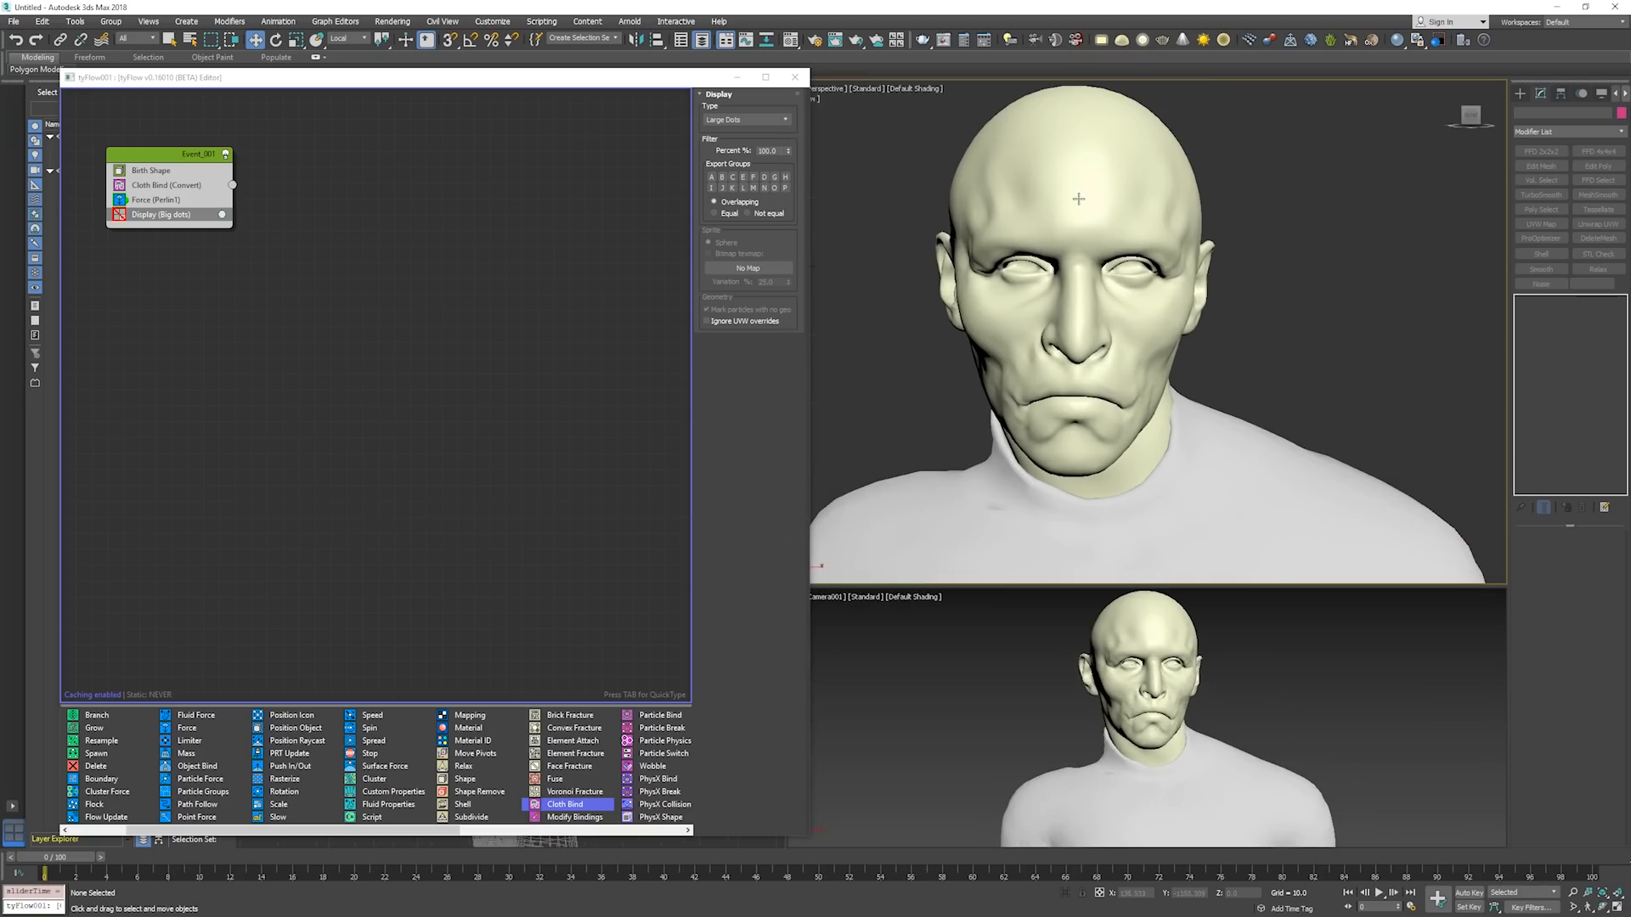
{"action": "key", "text": "F4"}
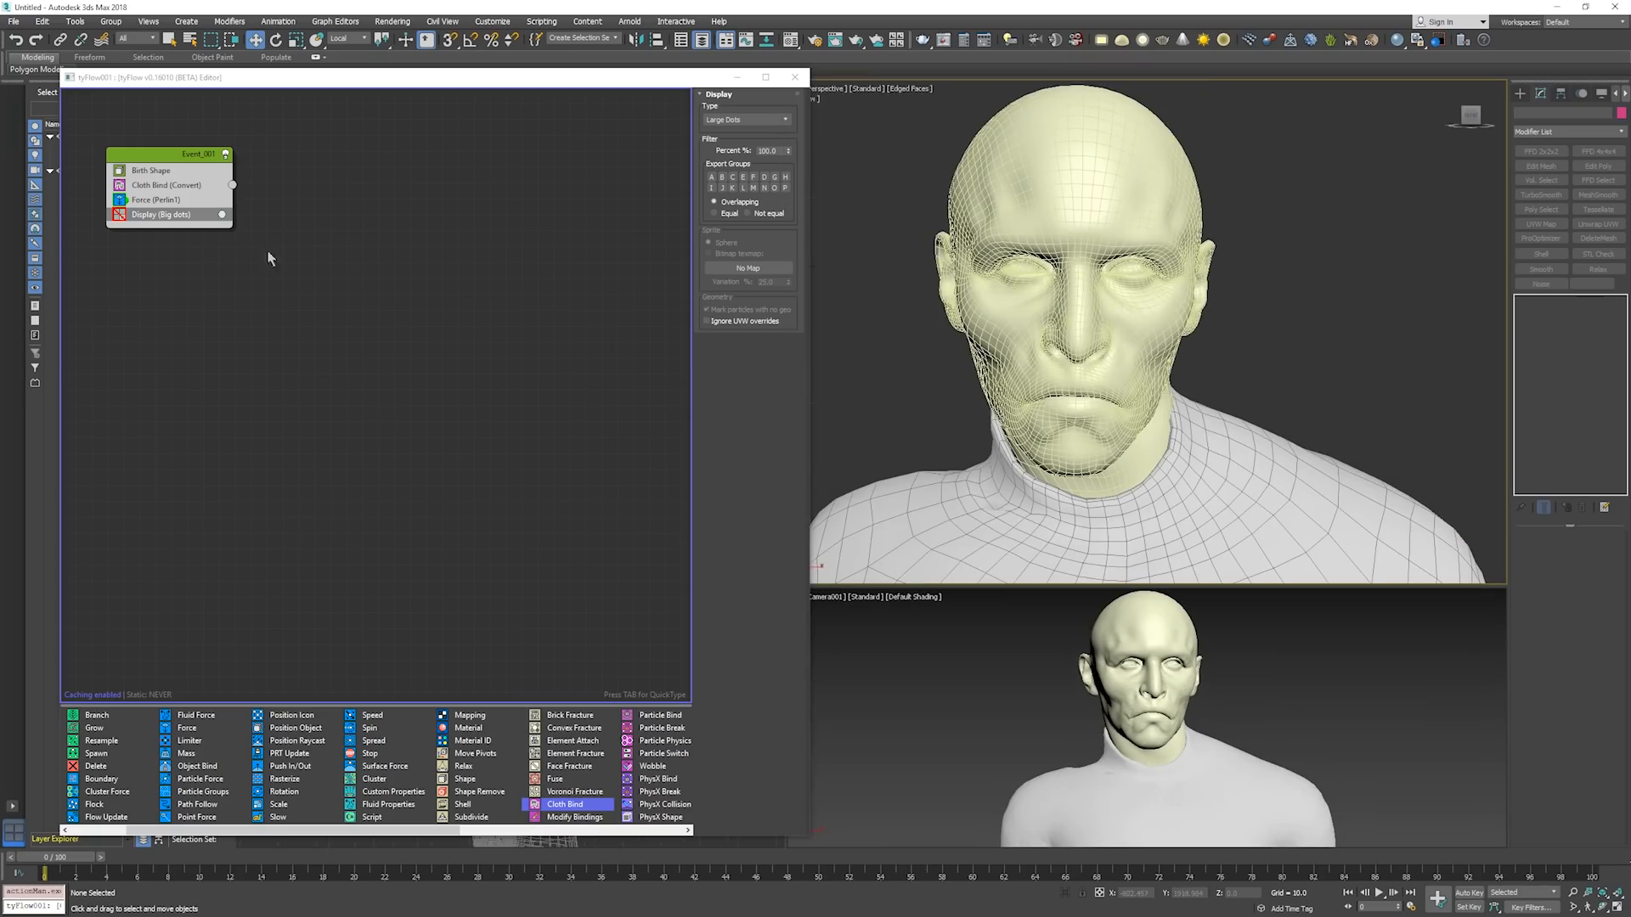
{"action": "left_click", "coordinate": [134, 215]}
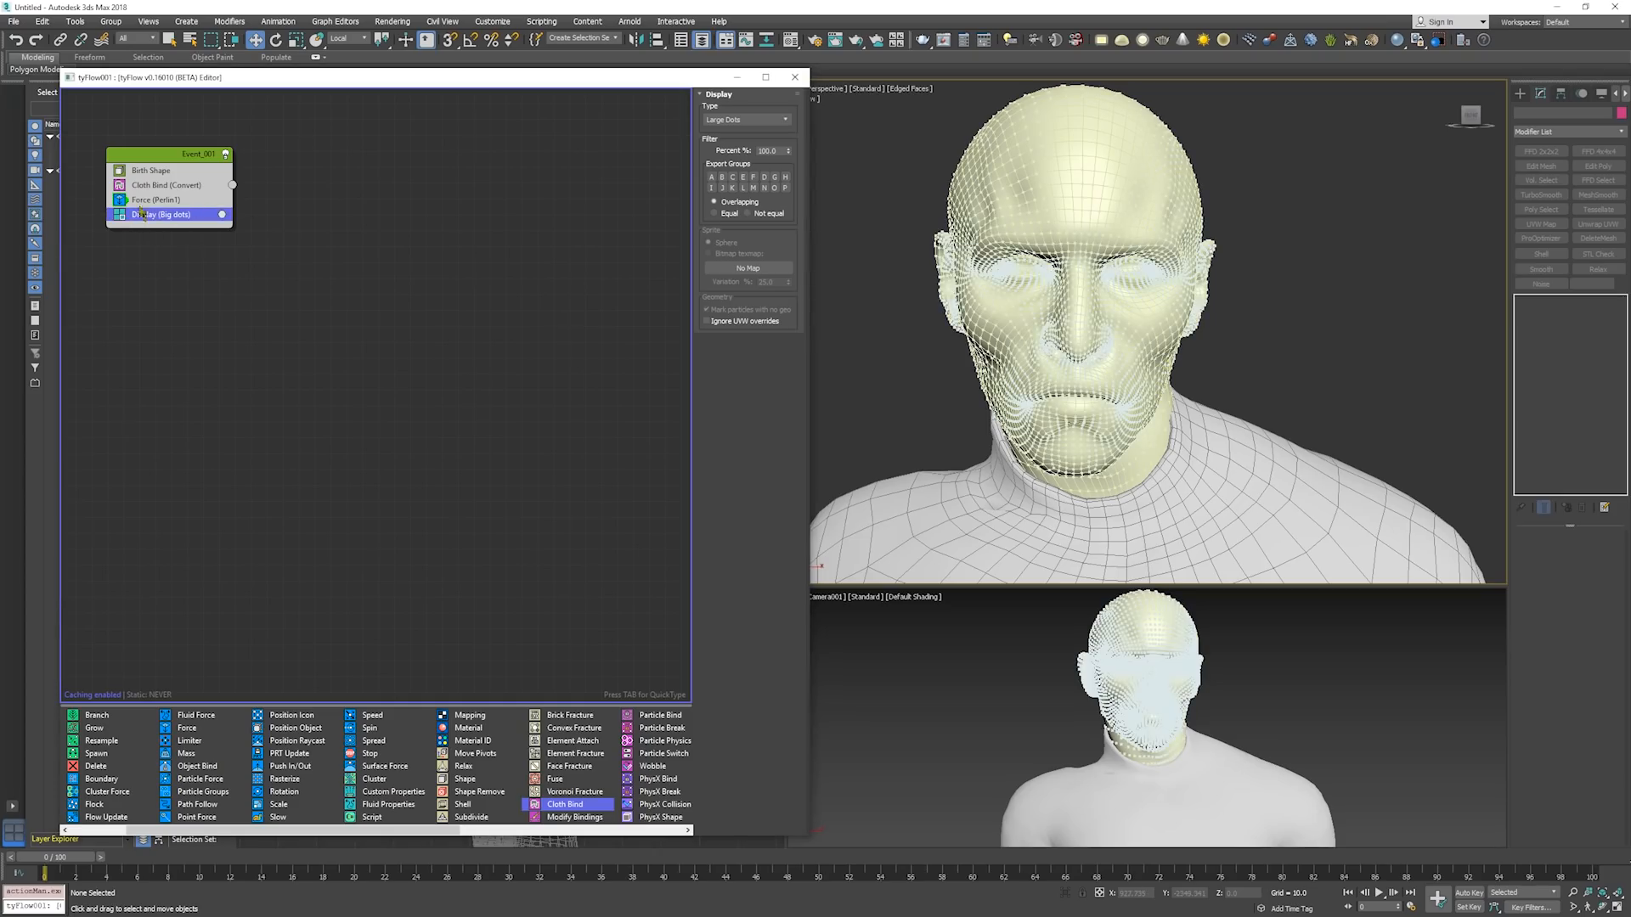
{"action": "left_click", "coordinate": [119, 215]}
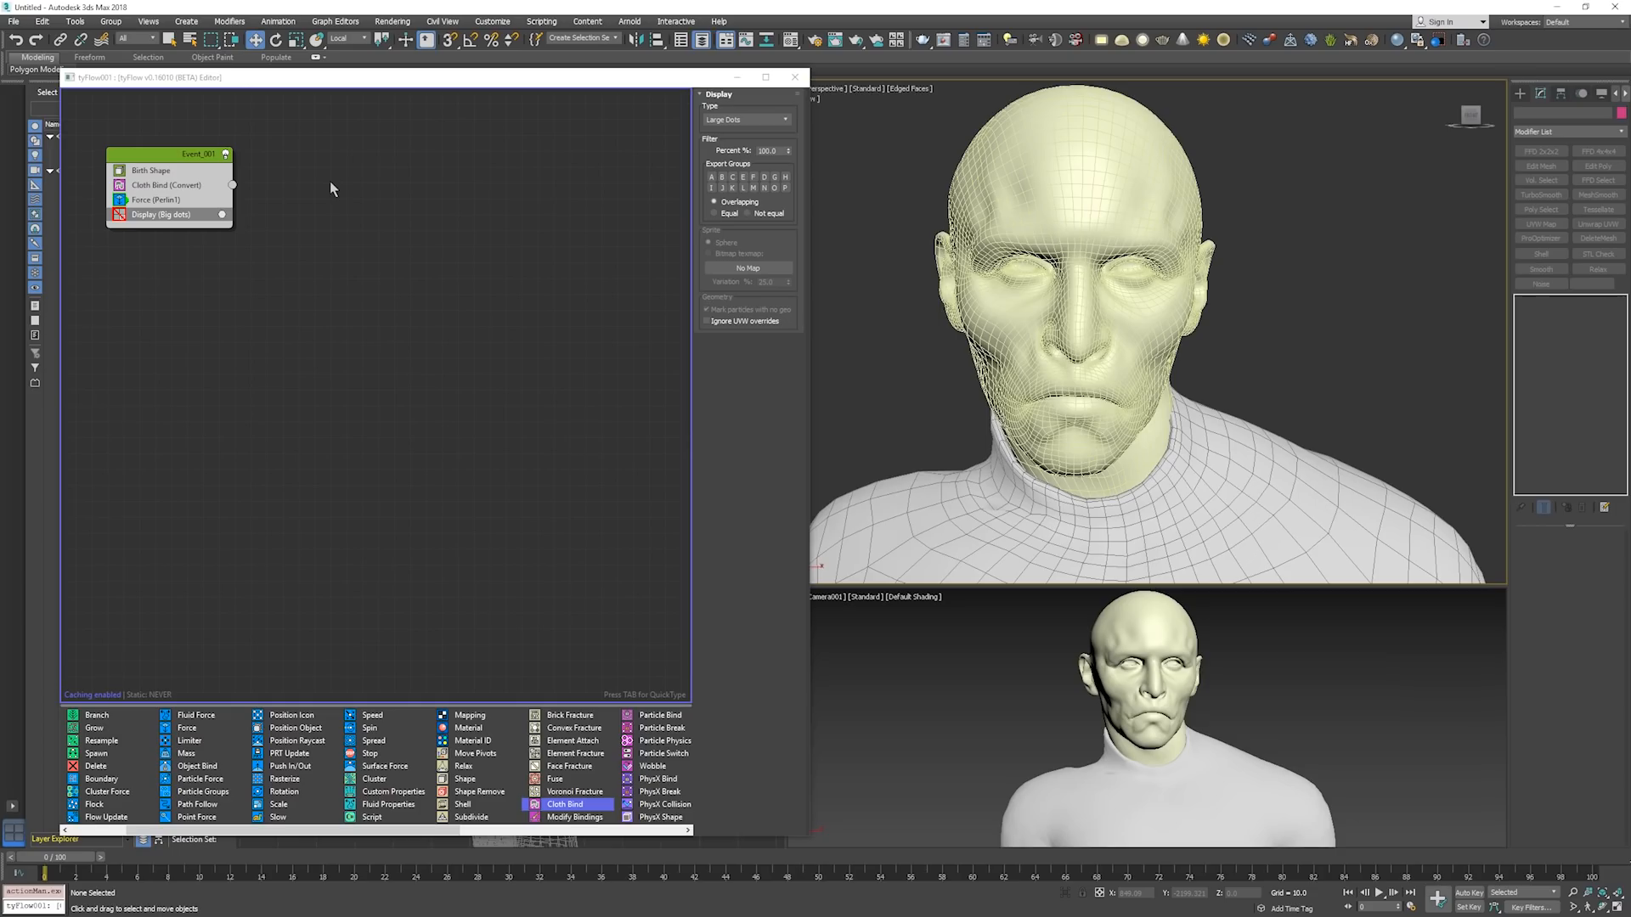
{"action": "left_click", "coordinate": [166, 201]}
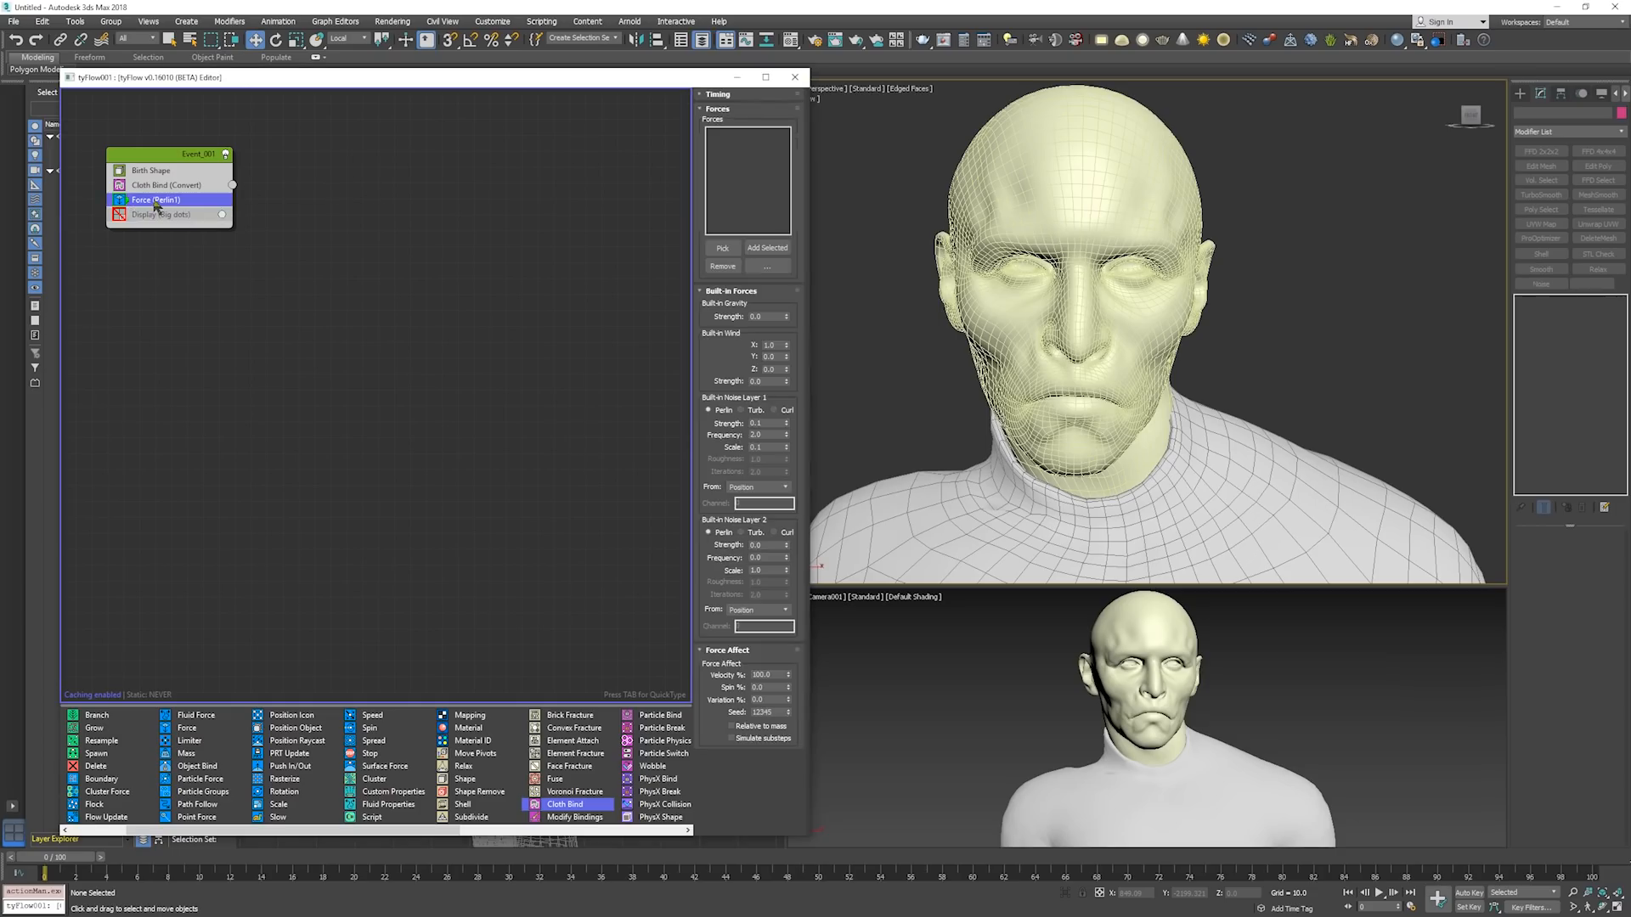
{"action": "left_click", "coordinate": [121, 214]}
Move the Force operator out of Event_001 into a new event and rename that event Motion.
{"action": "left_click_drag", "start_coordinate": [154, 200], "coordinate": [361, 307]}
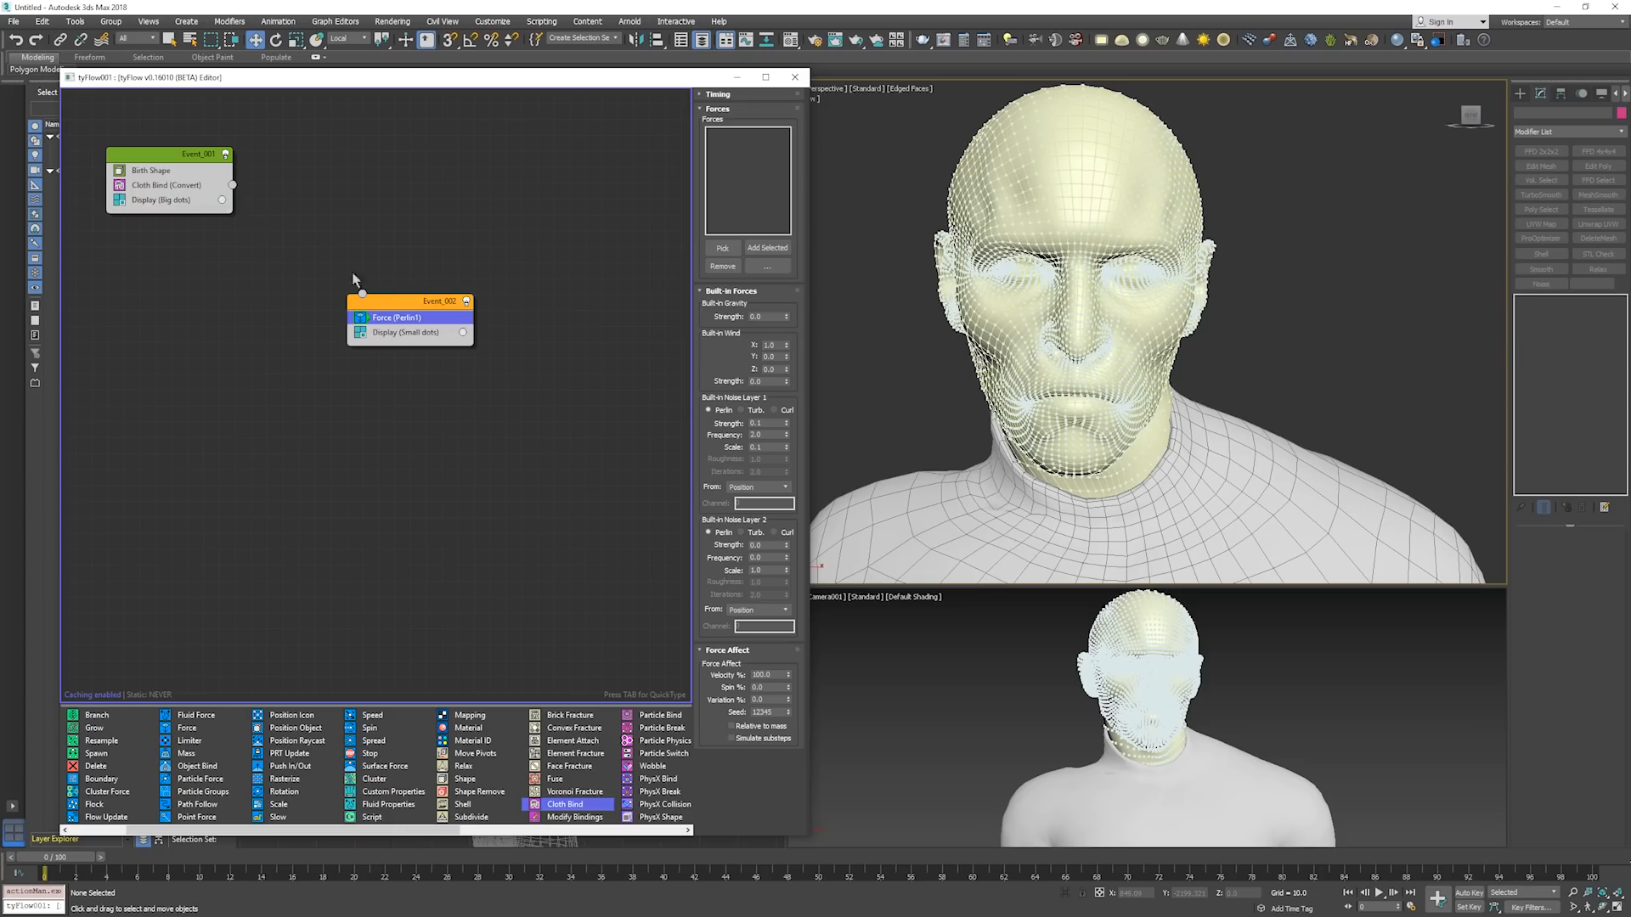
{"action": "right_click", "coordinate": [425, 305]}
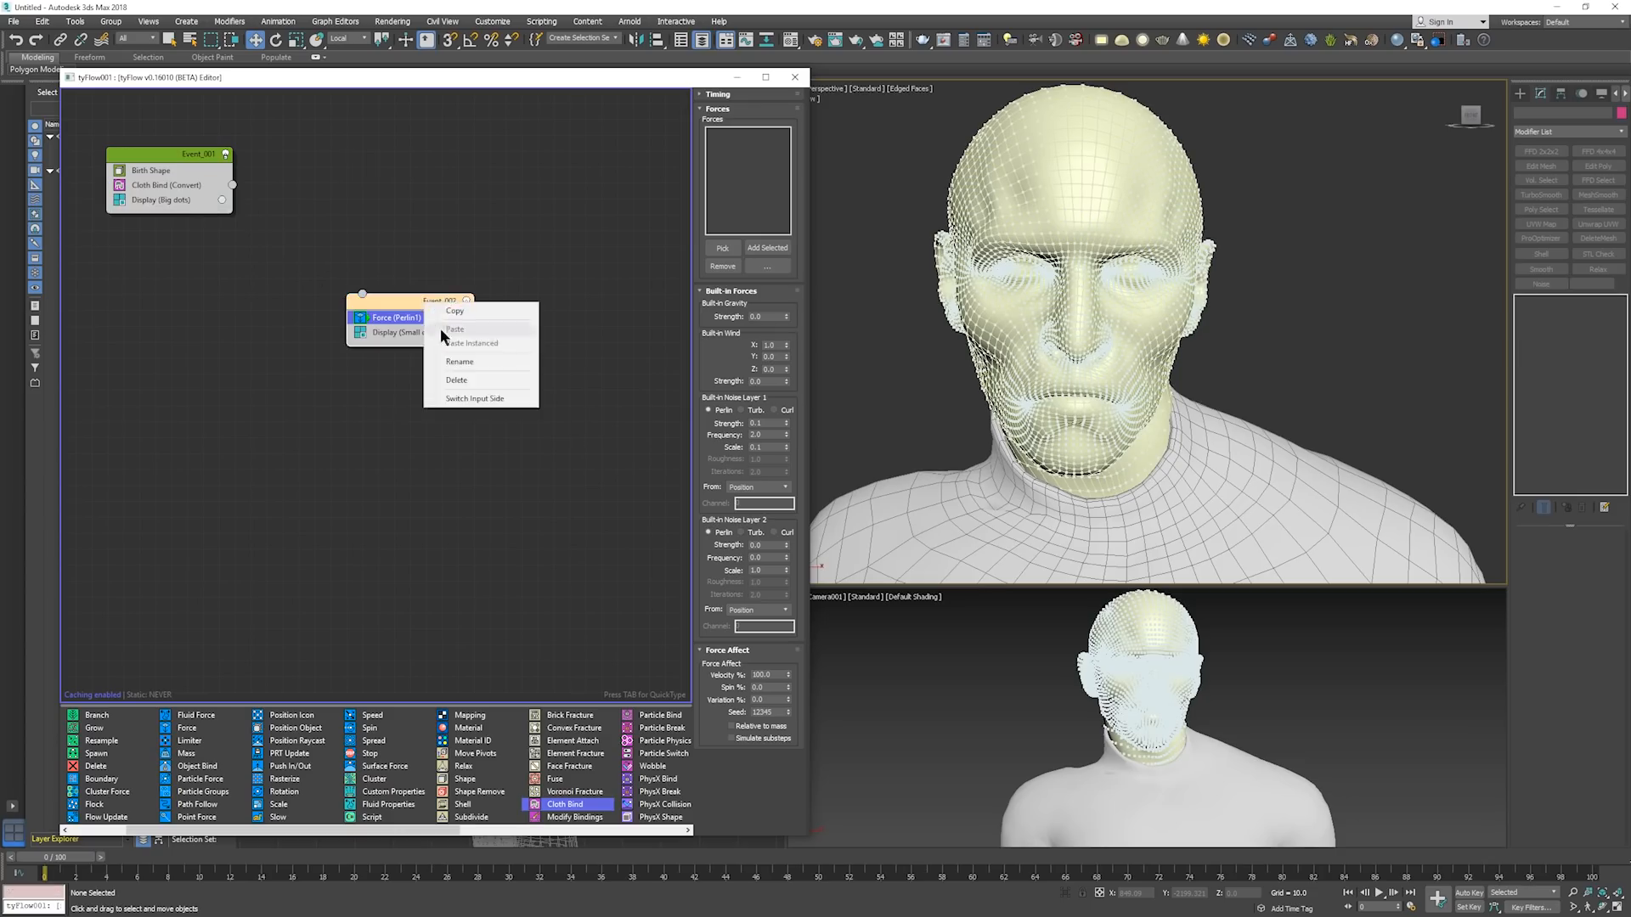
{"action": "left_click", "coordinate": [403, 299]}
{"action": "right_click", "coordinate": [406, 302]}
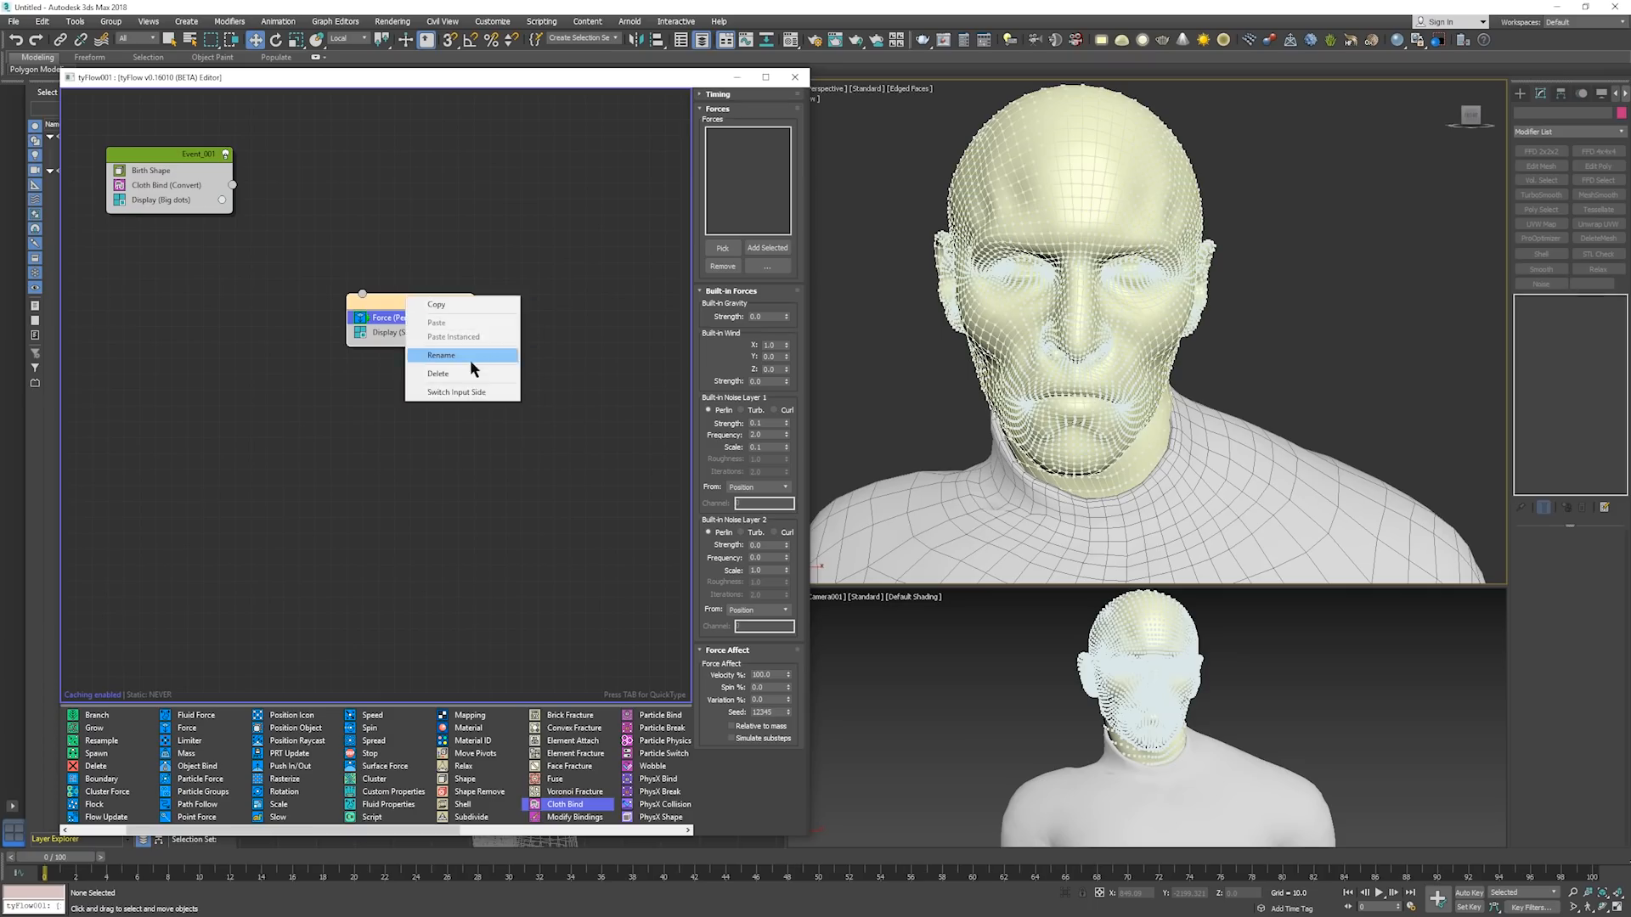
{"action": "left_click", "coordinate": [469, 356]}
{"action": "type", "text": "Motion"}
{"action": "key", "text": "Return"}
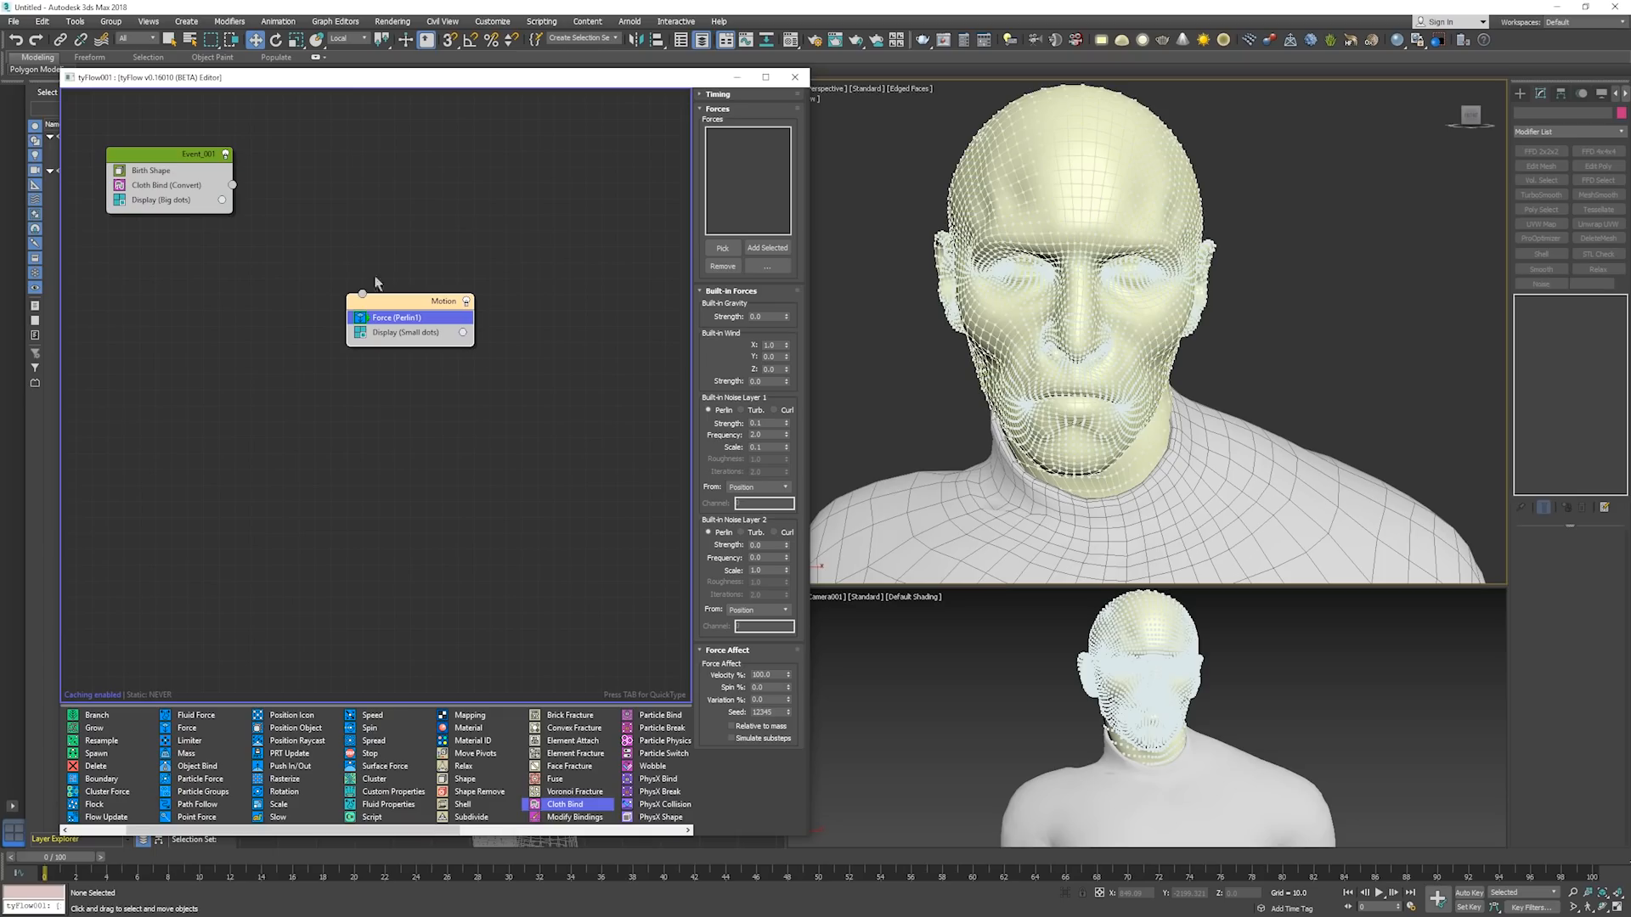
Rename Event_001 as Static and place it slightly higher in the flow graph.
{"action": "right_click", "coordinate": [165, 156]}
{"action": "left_click", "coordinate": [228, 213]}
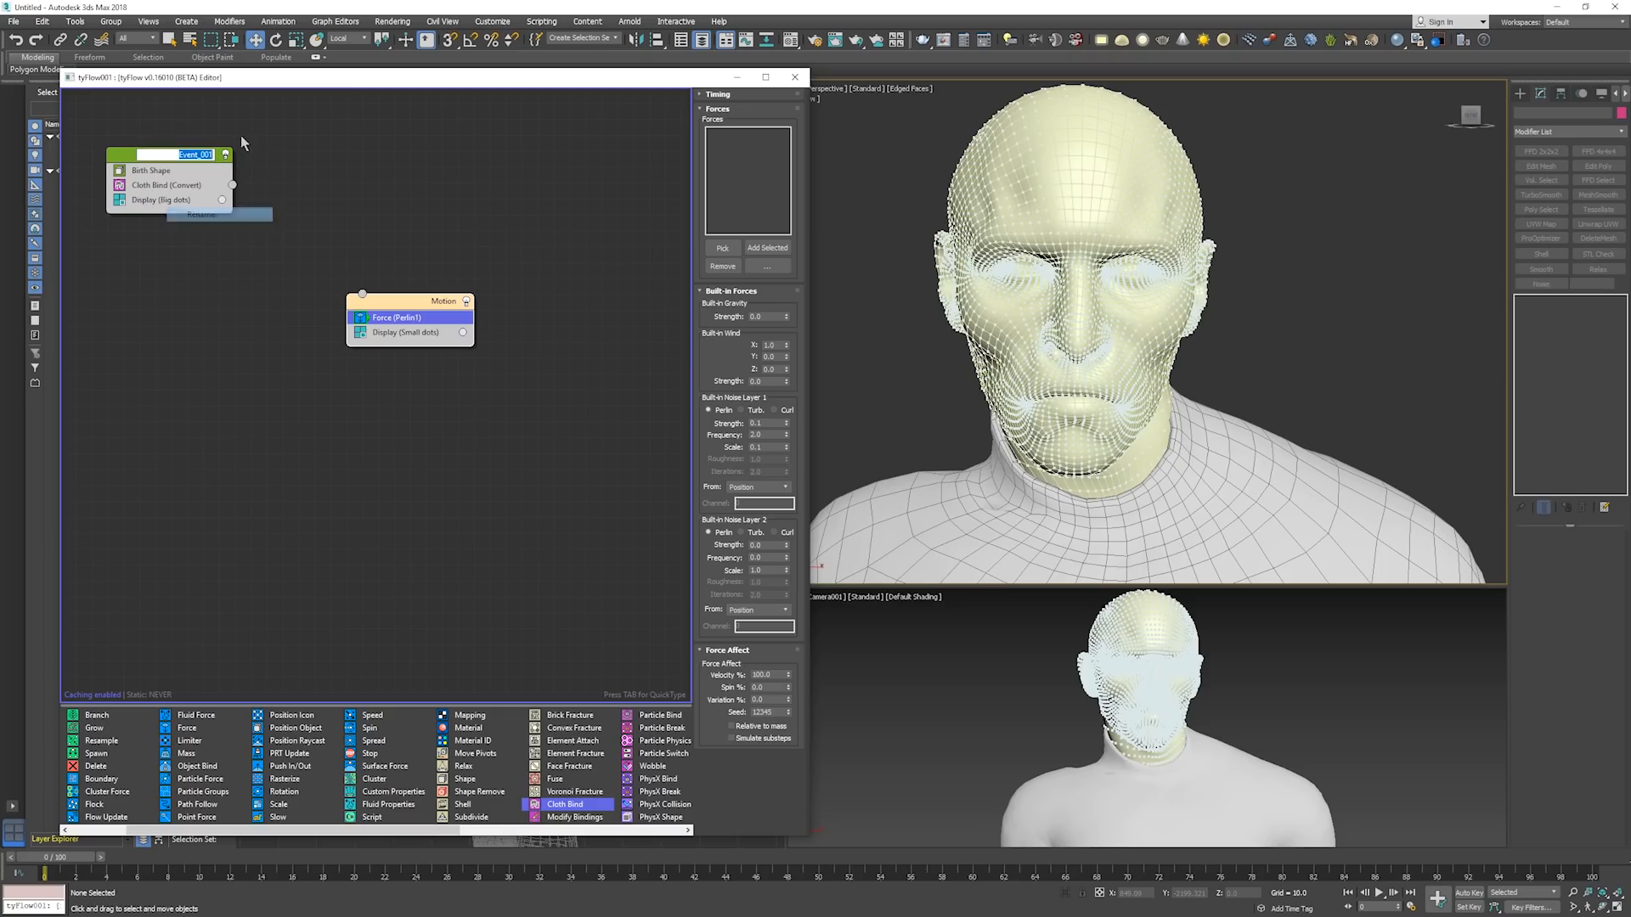
{"action": "type", "text": "Static"}
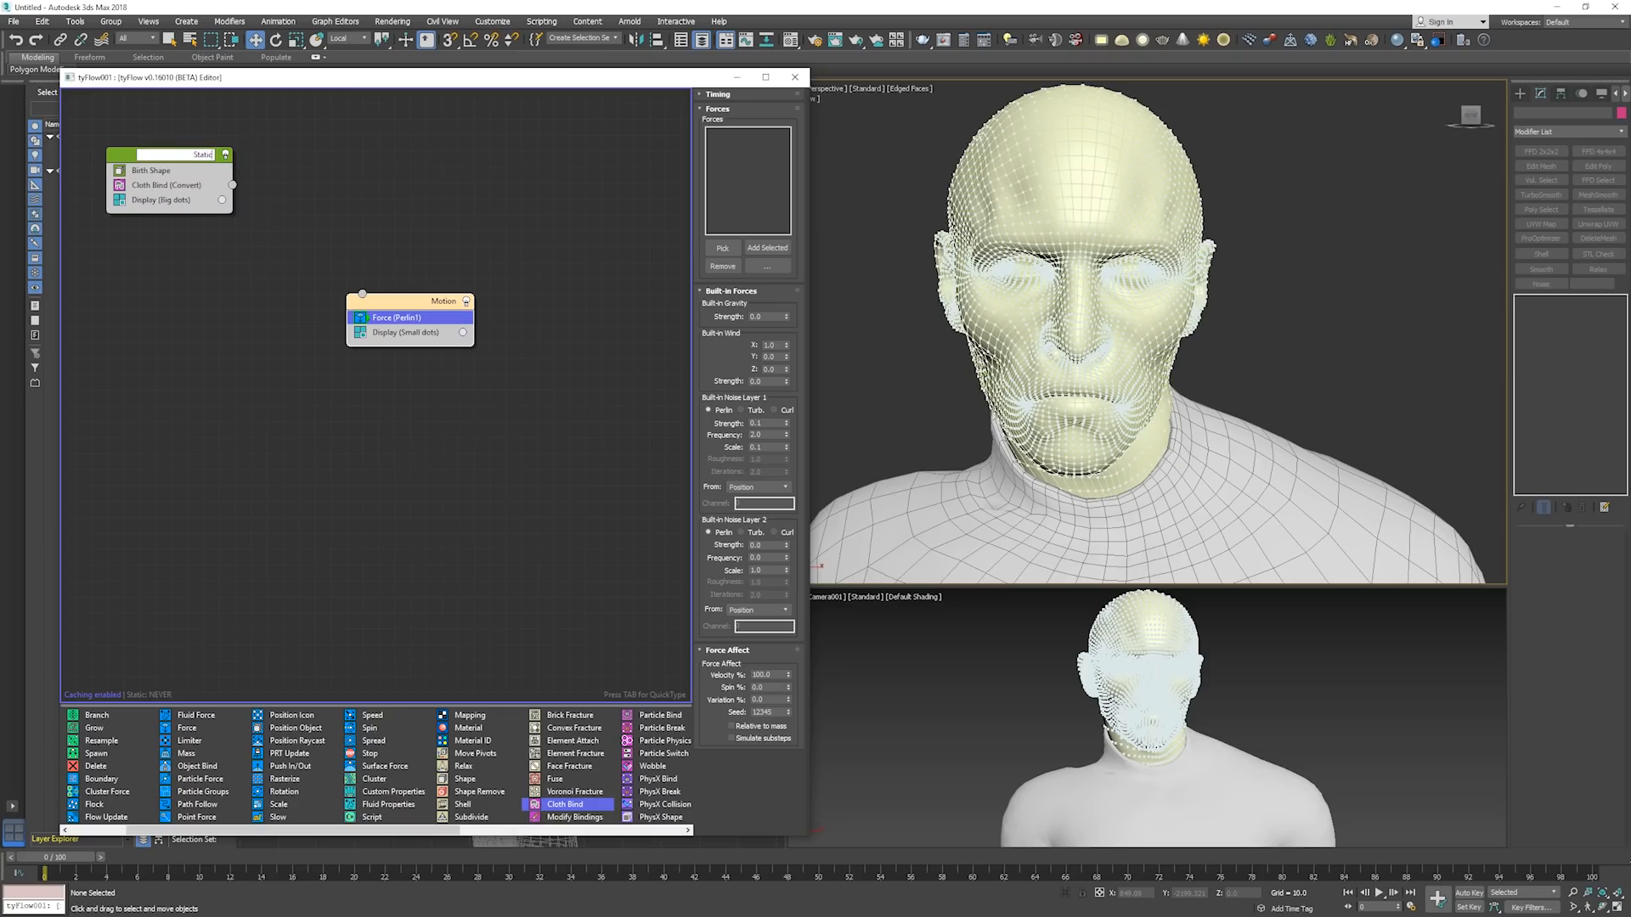
{"action": "key", "text": "Return"}
{"action": "left_click", "coordinate": [304, 135]}
{"action": "right_click", "coordinate": [304, 135]}
{"action": "left_click", "coordinate": [189, 155]}
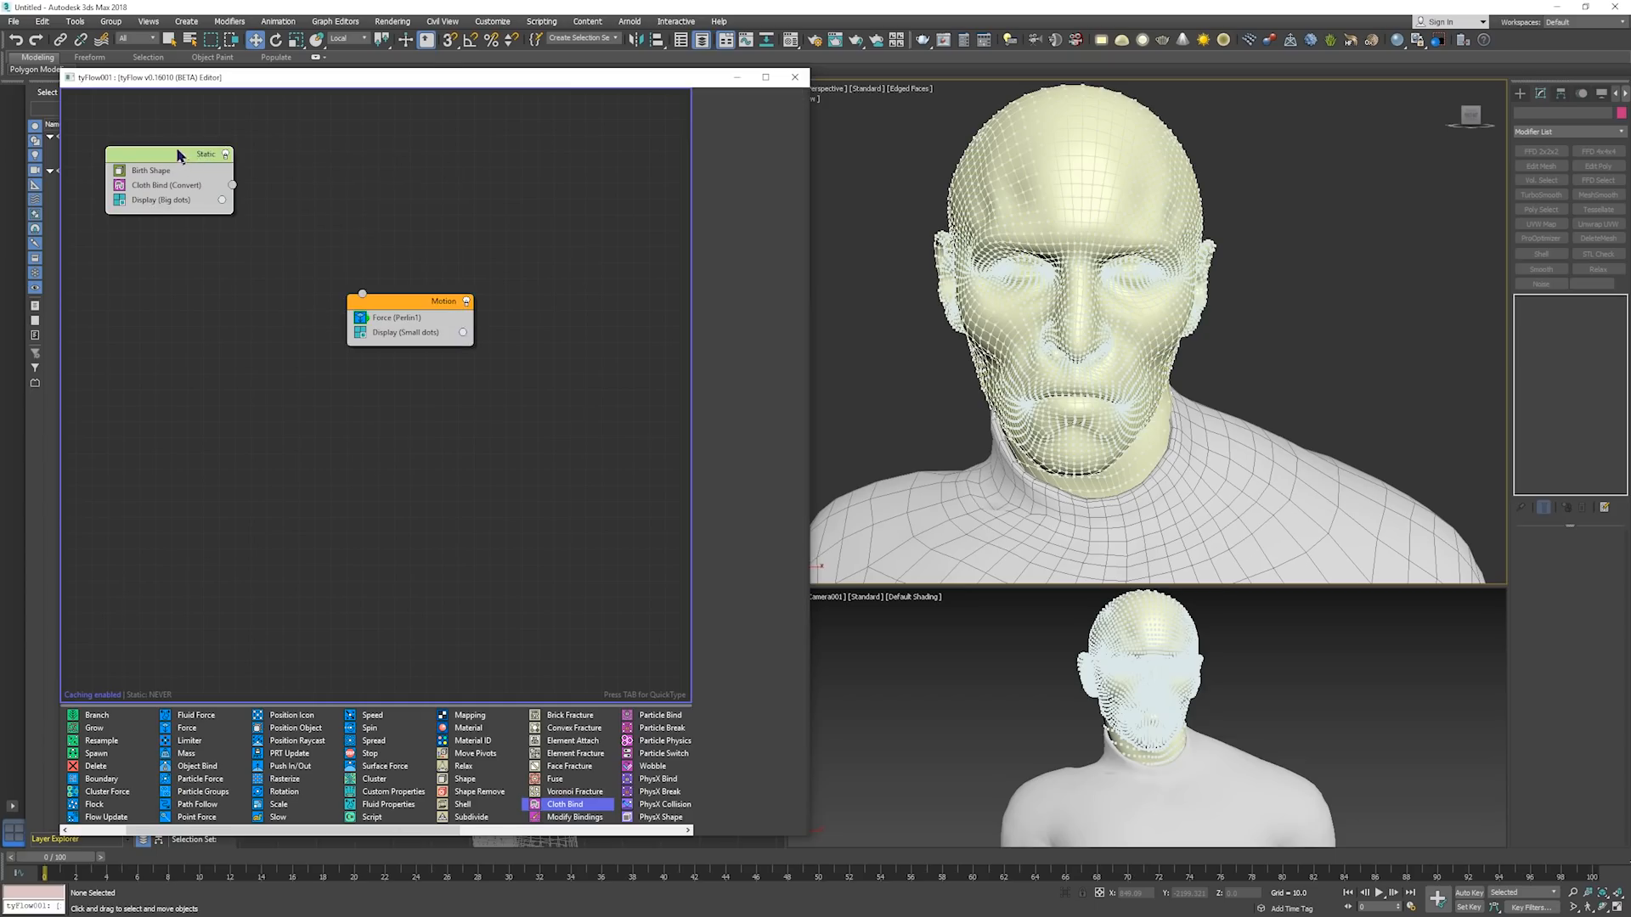
{"action": "left_click_drag", "start_coordinate": [178, 151], "coordinate": [174, 116]}
Scrub the timeline to about frame 21 to check the head particles without the force, and return to frame 0.
{"action": "left_click", "coordinate": [913, 270]}
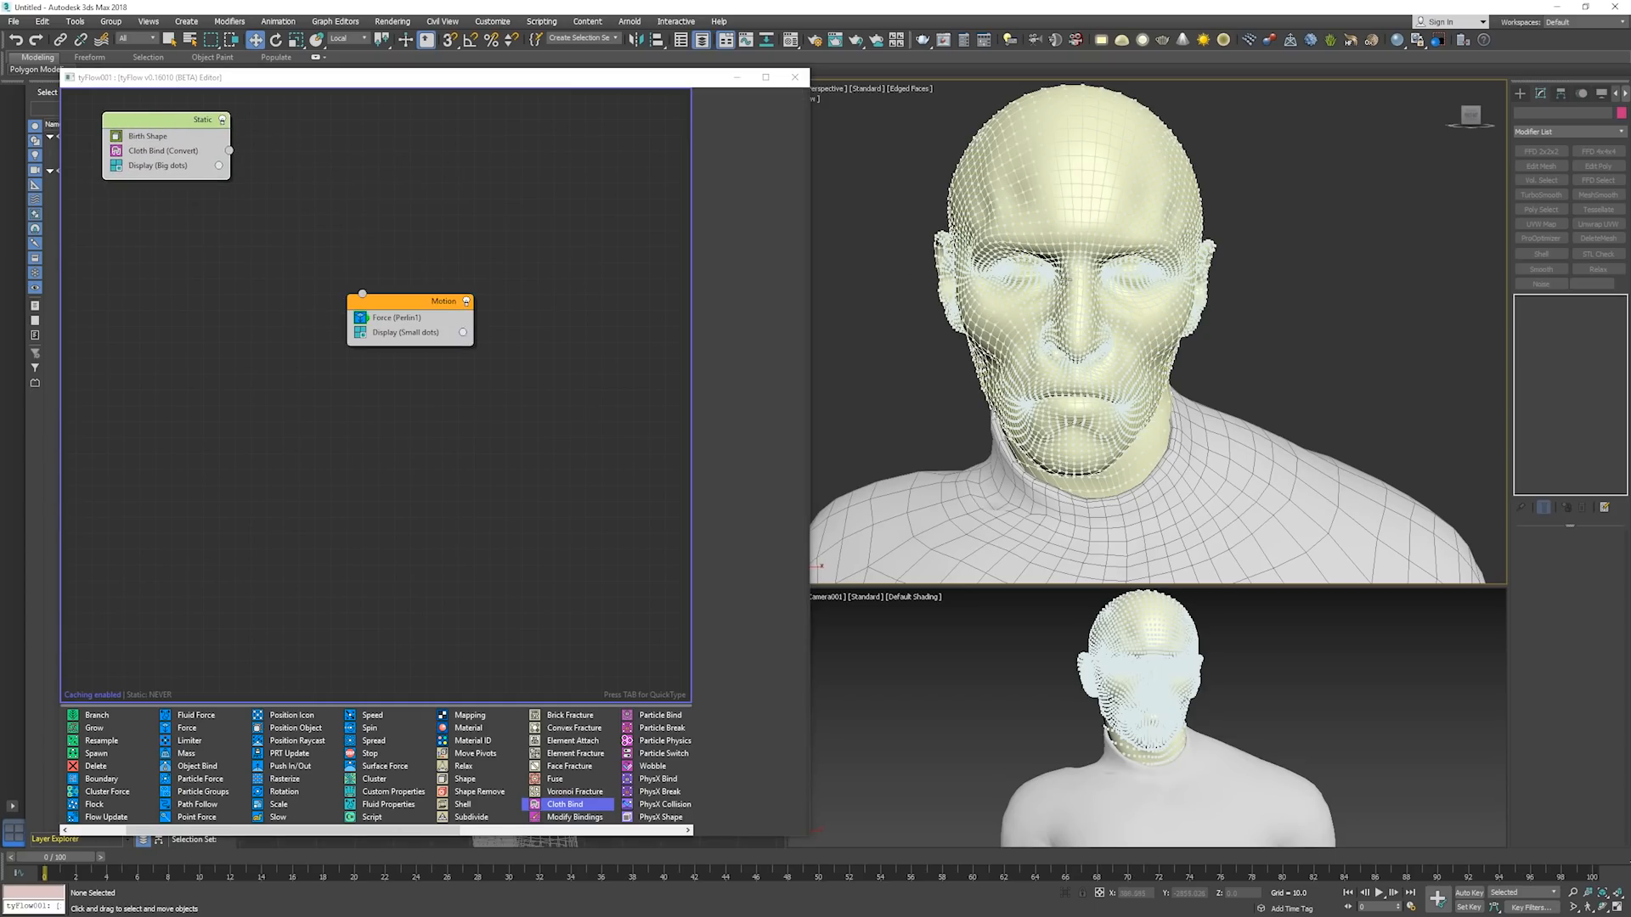
{"action": "left_click_drag", "start_coordinate": [55, 857], "coordinate": [348, 857]}
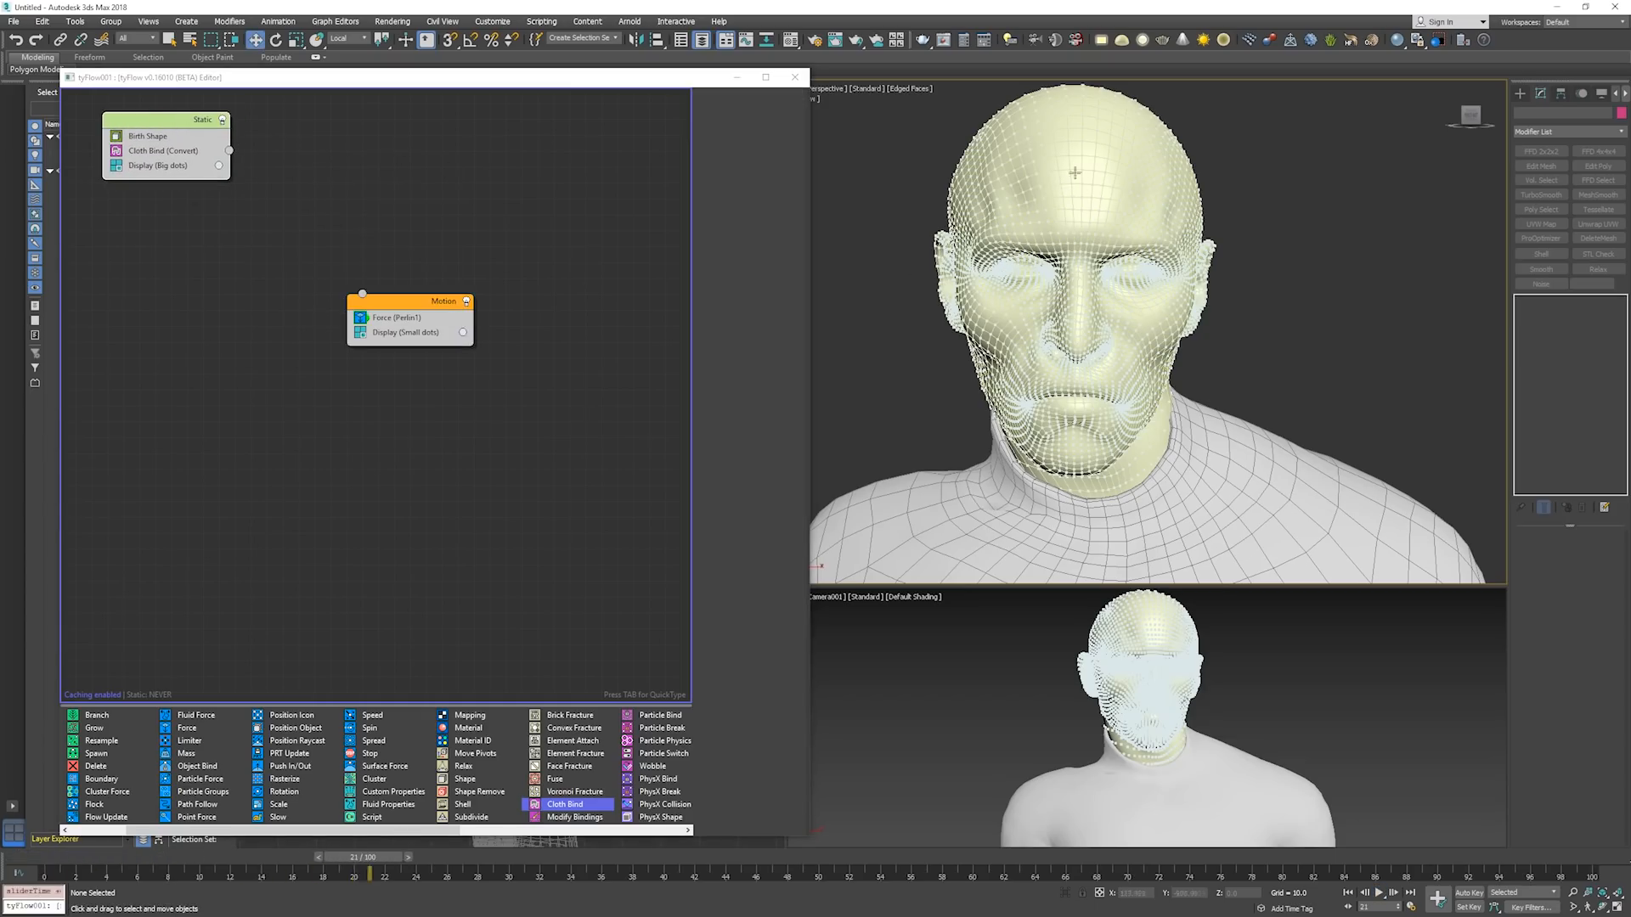
{"action": "key", "text": "Home"}
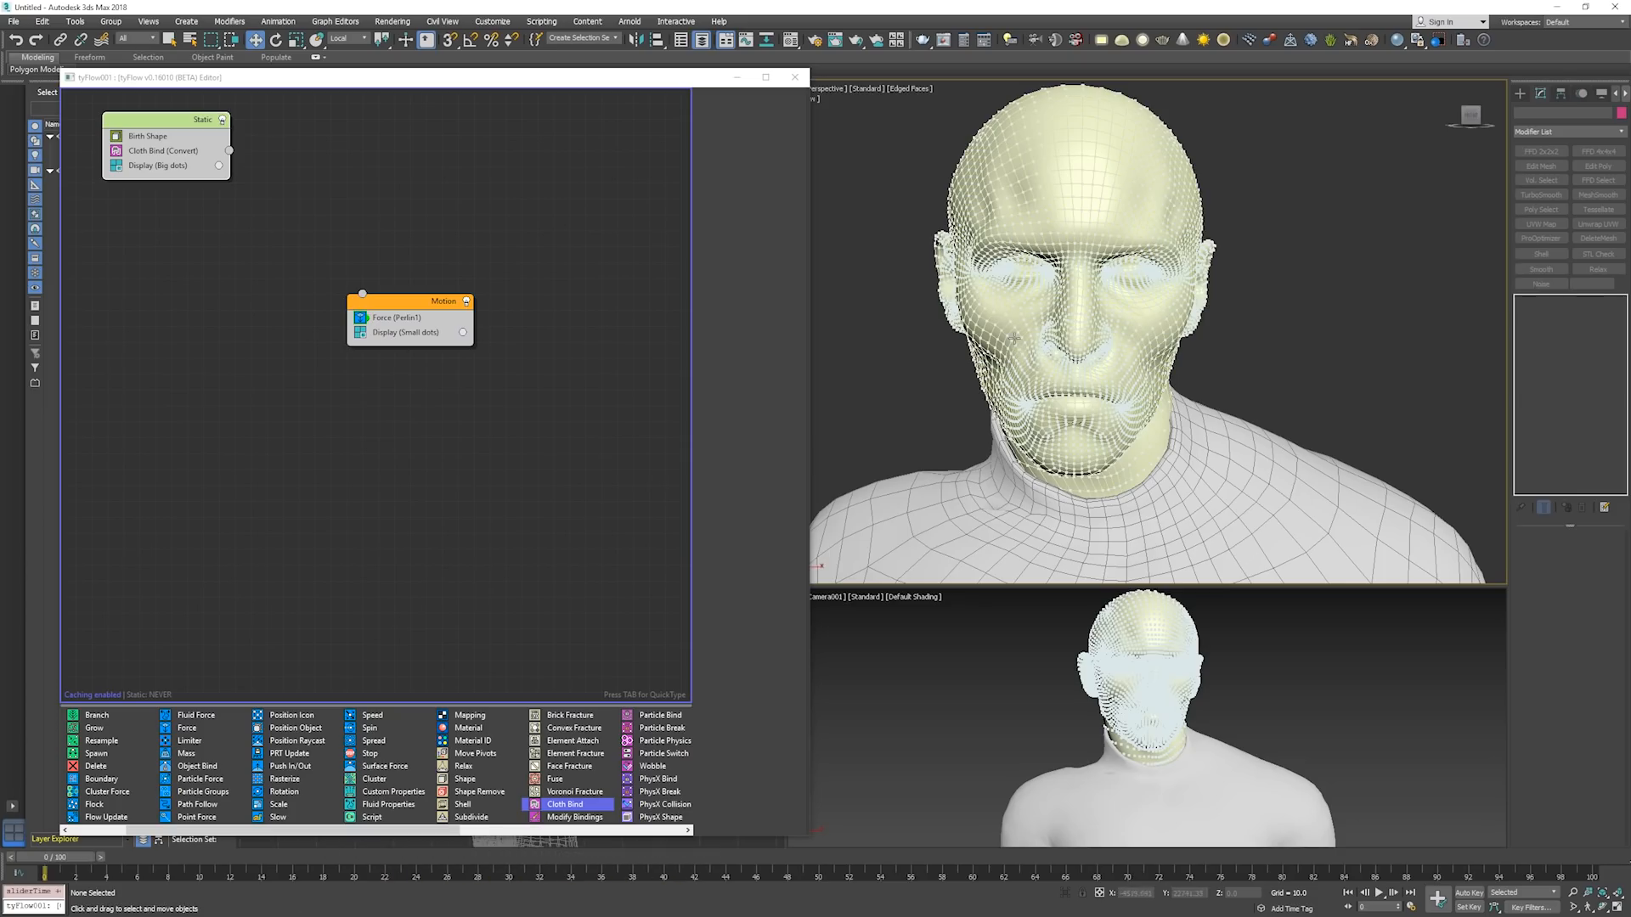
Place the Motion event nearer the Static event, and clear the editor away to frame the character in a wireframe Front view.
{"action": "left_click_drag", "start_coordinate": [409, 308], "coordinate": [388, 288]}
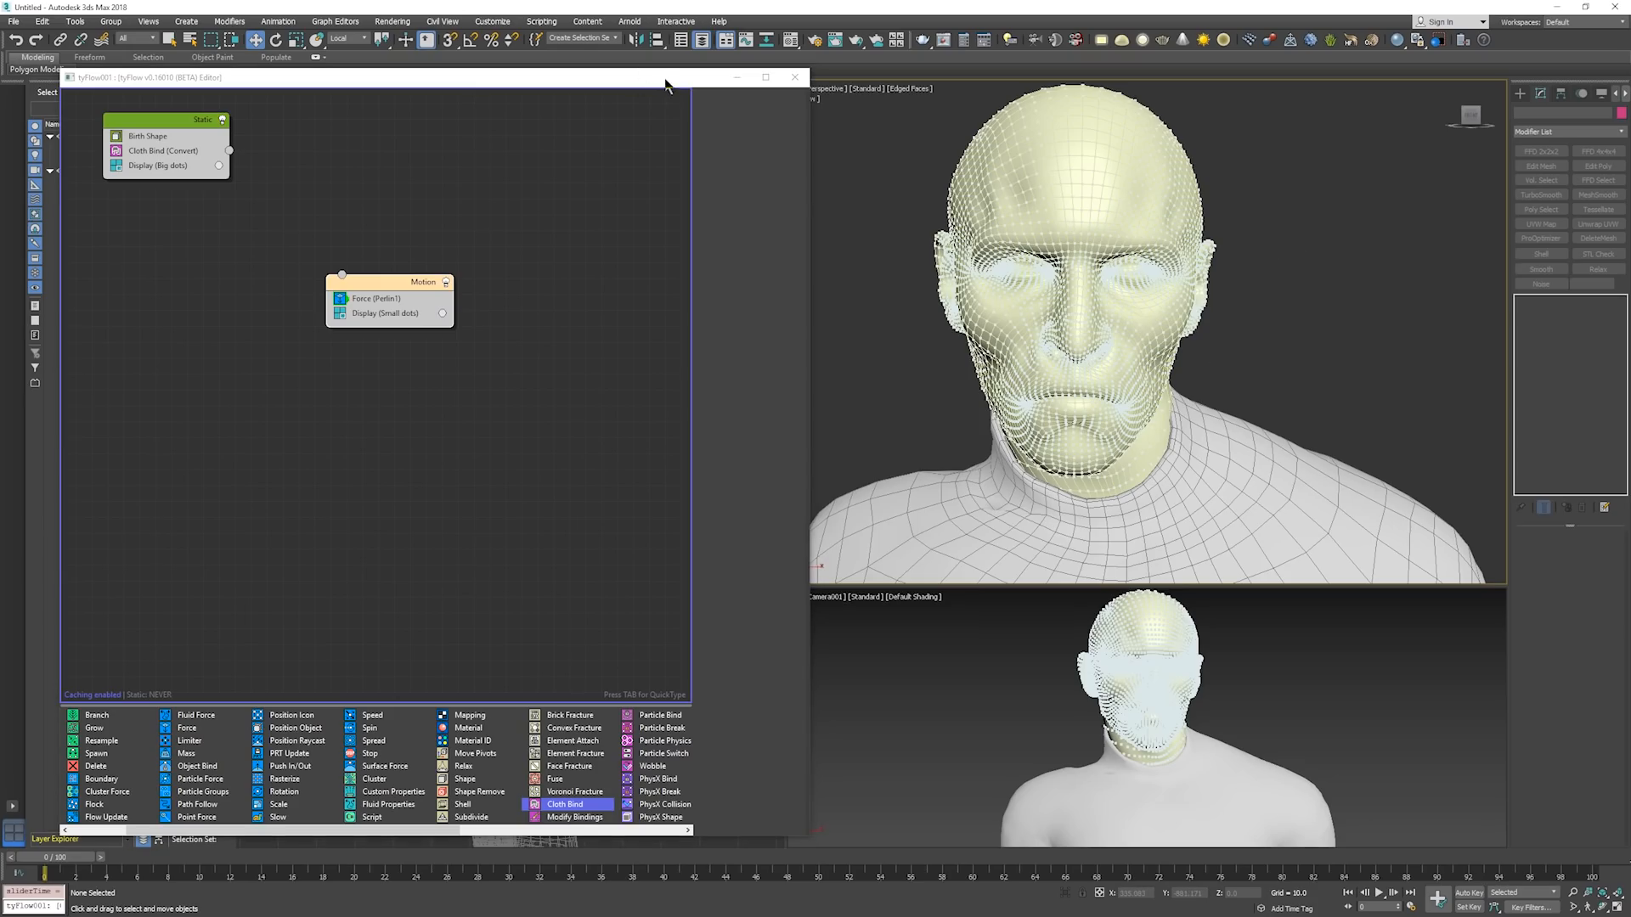
{"action": "left_click_drag", "start_coordinate": [666, 79], "coordinate": [0, 89]}
{"action": "key", "text": "f"}
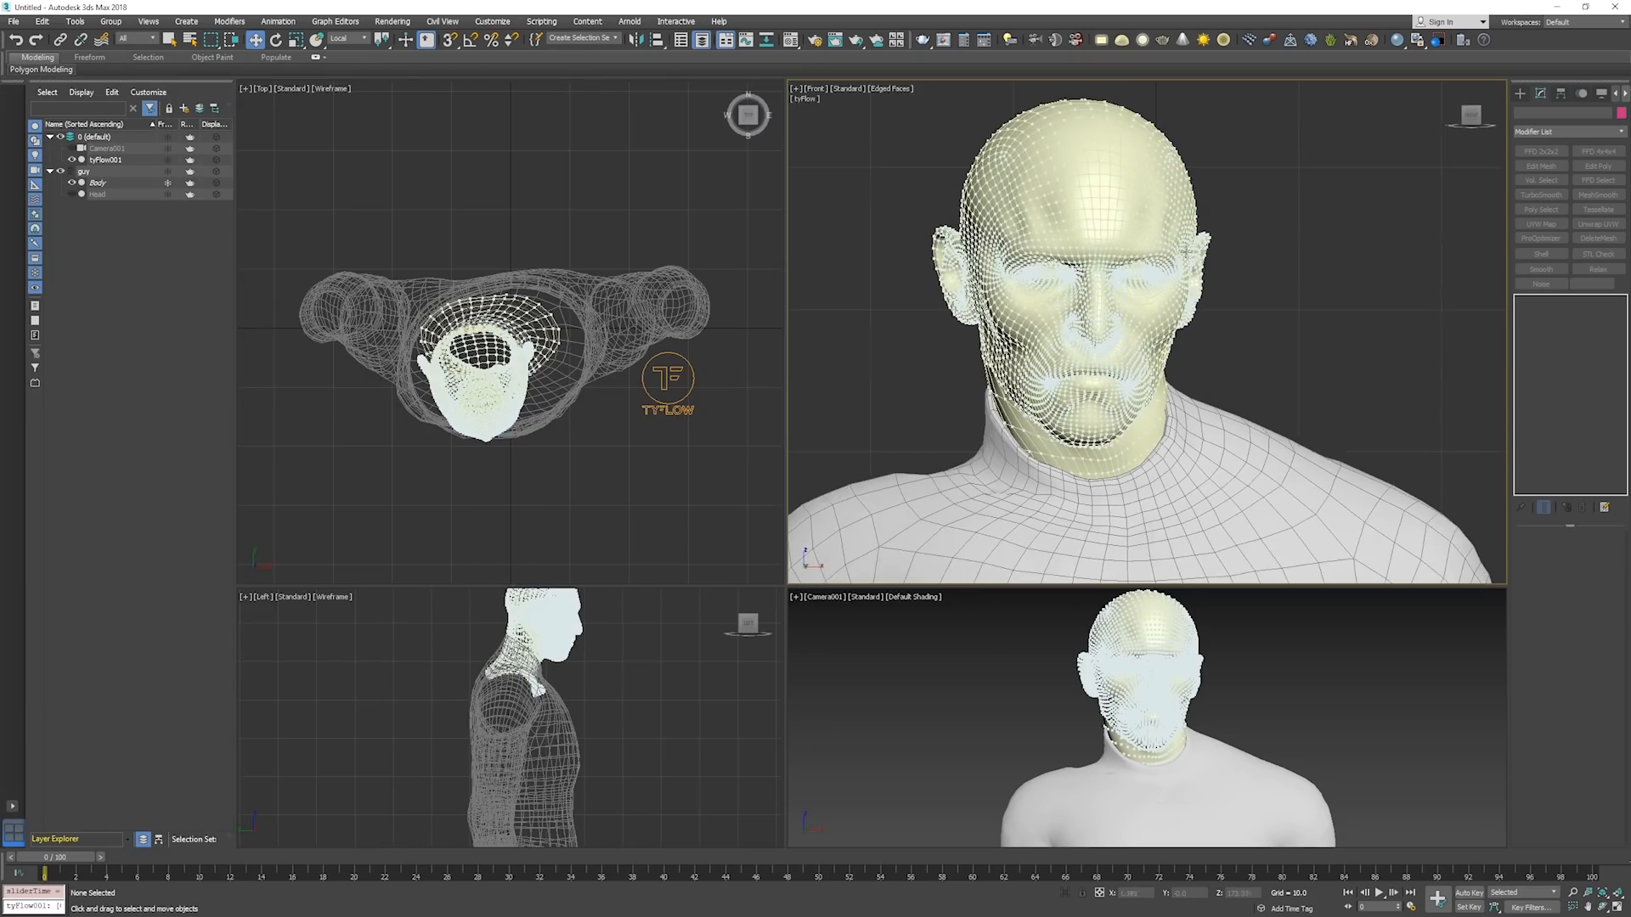
{"action": "key", "text": "F3"}
{"action": "key", "text": "z"}
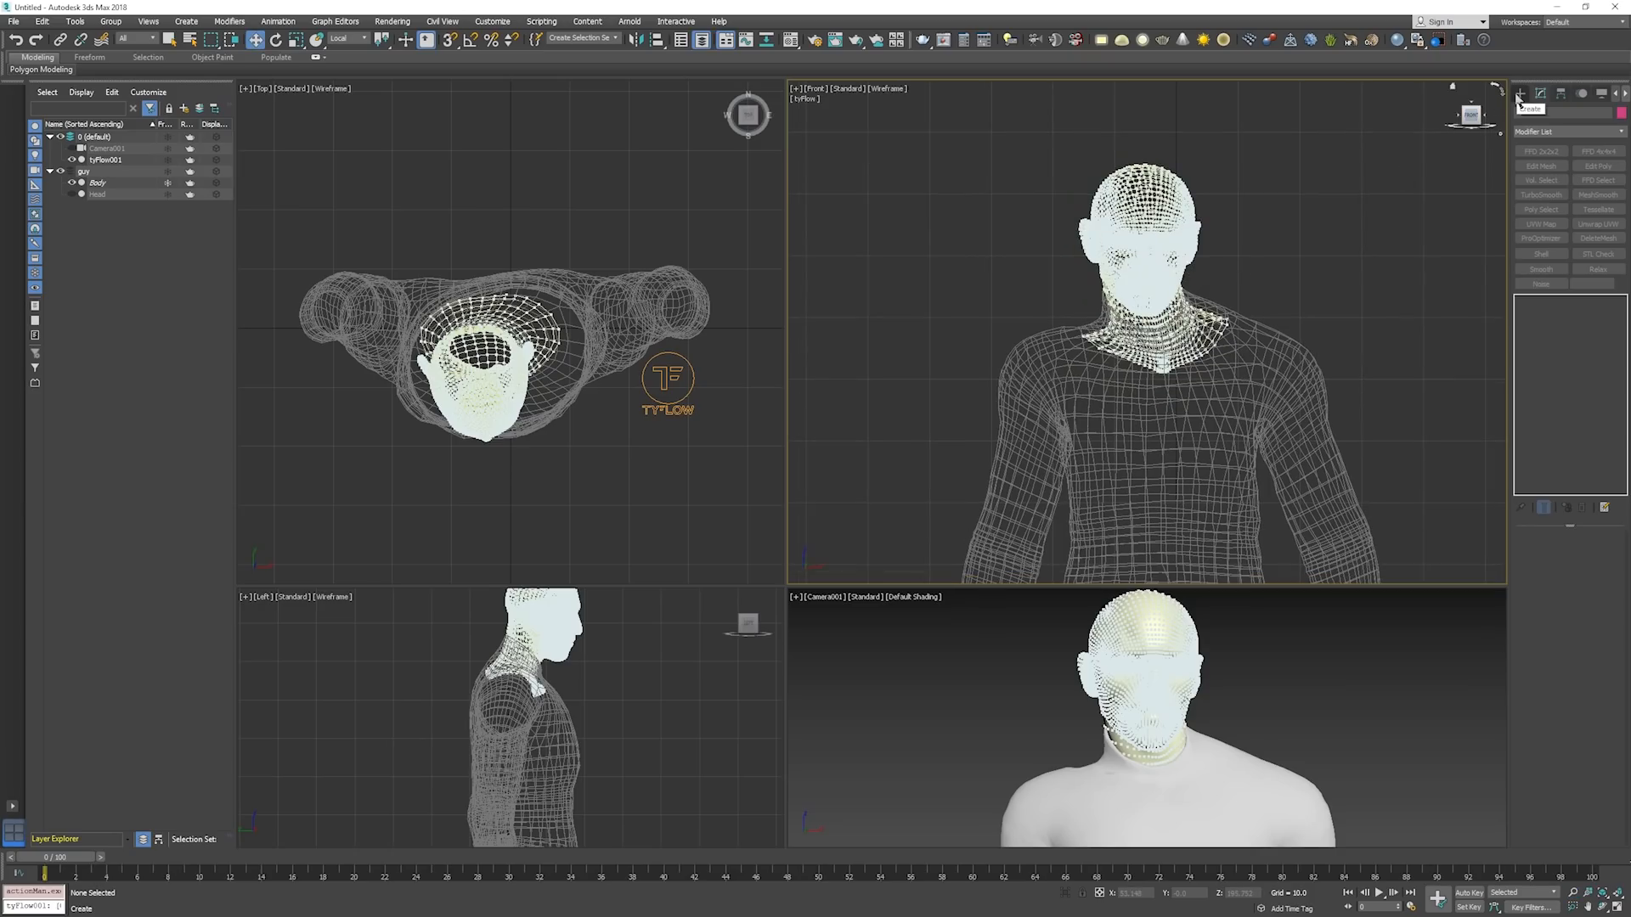
Create a tall, narrow box about 65 long and 6.4 wide beside the character's head in the Front view.
{"action": "left_click", "coordinate": [1519, 95]}
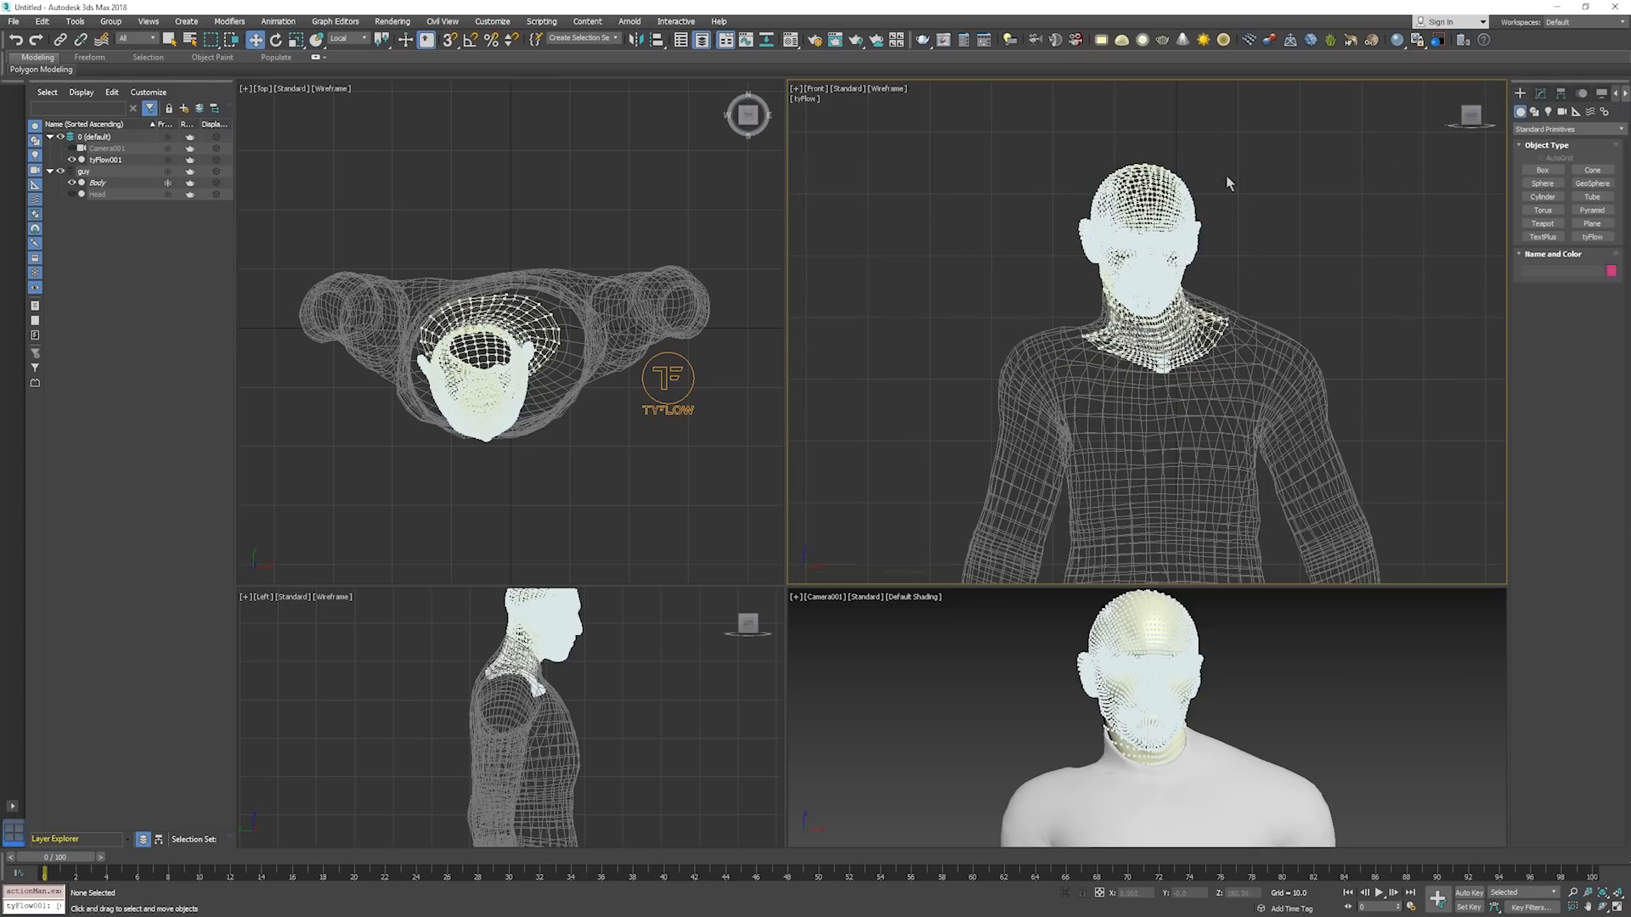
{"action": "left_click", "coordinate": [1542, 170]}
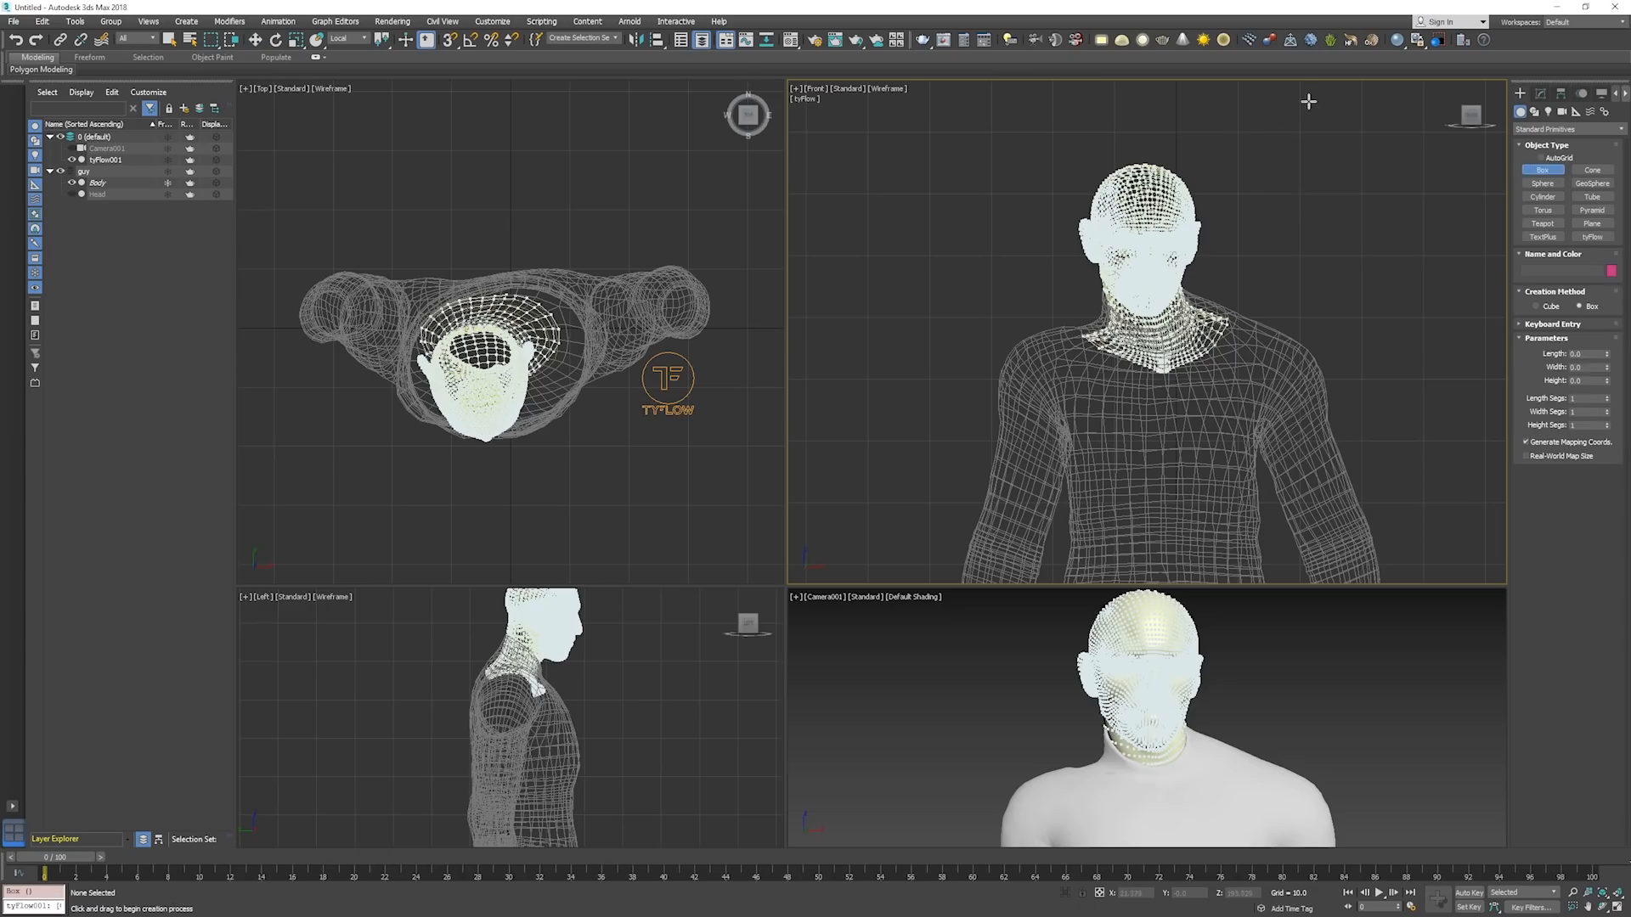
{"action": "left_click_drag", "start_coordinate": [1309, 102], "coordinate": [1349, 505]}
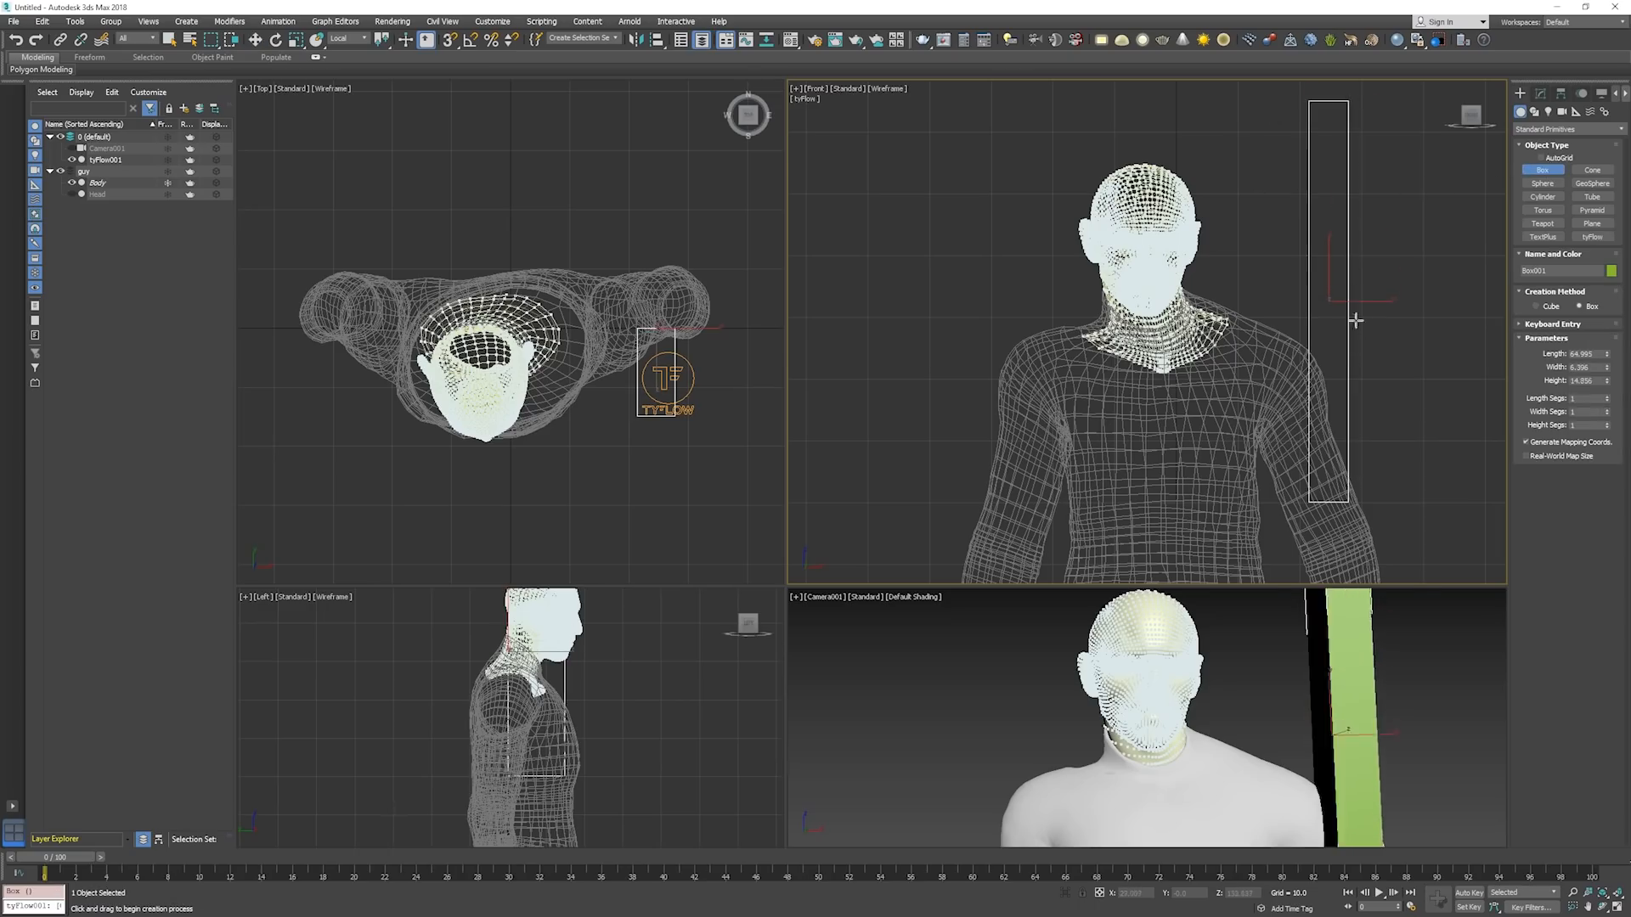
{"action": "left_click", "coordinate": [1354, 207]}
{"action": "key", "text": "w"}
Move the box back to span the character's depth, and raise it slightly closer to the head in a shaded Perspective view.
{"action": "right_click", "coordinate": [680, 315]}
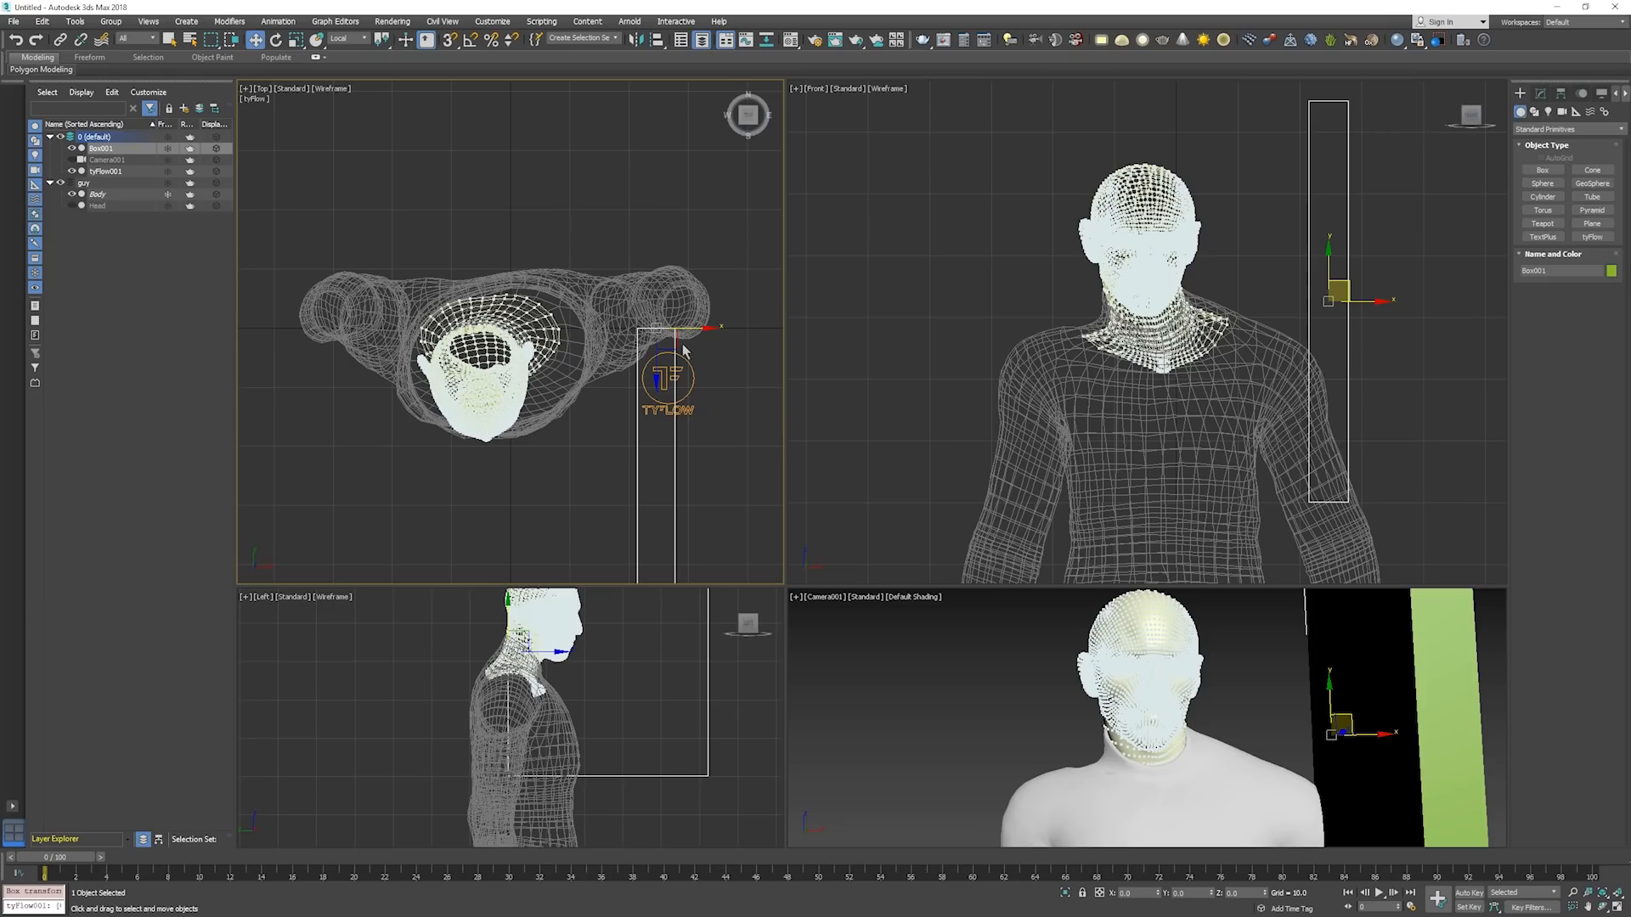
{"action": "left_click_drag", "start_coordinate": [662, 371], "coordinate": [654, 217]}
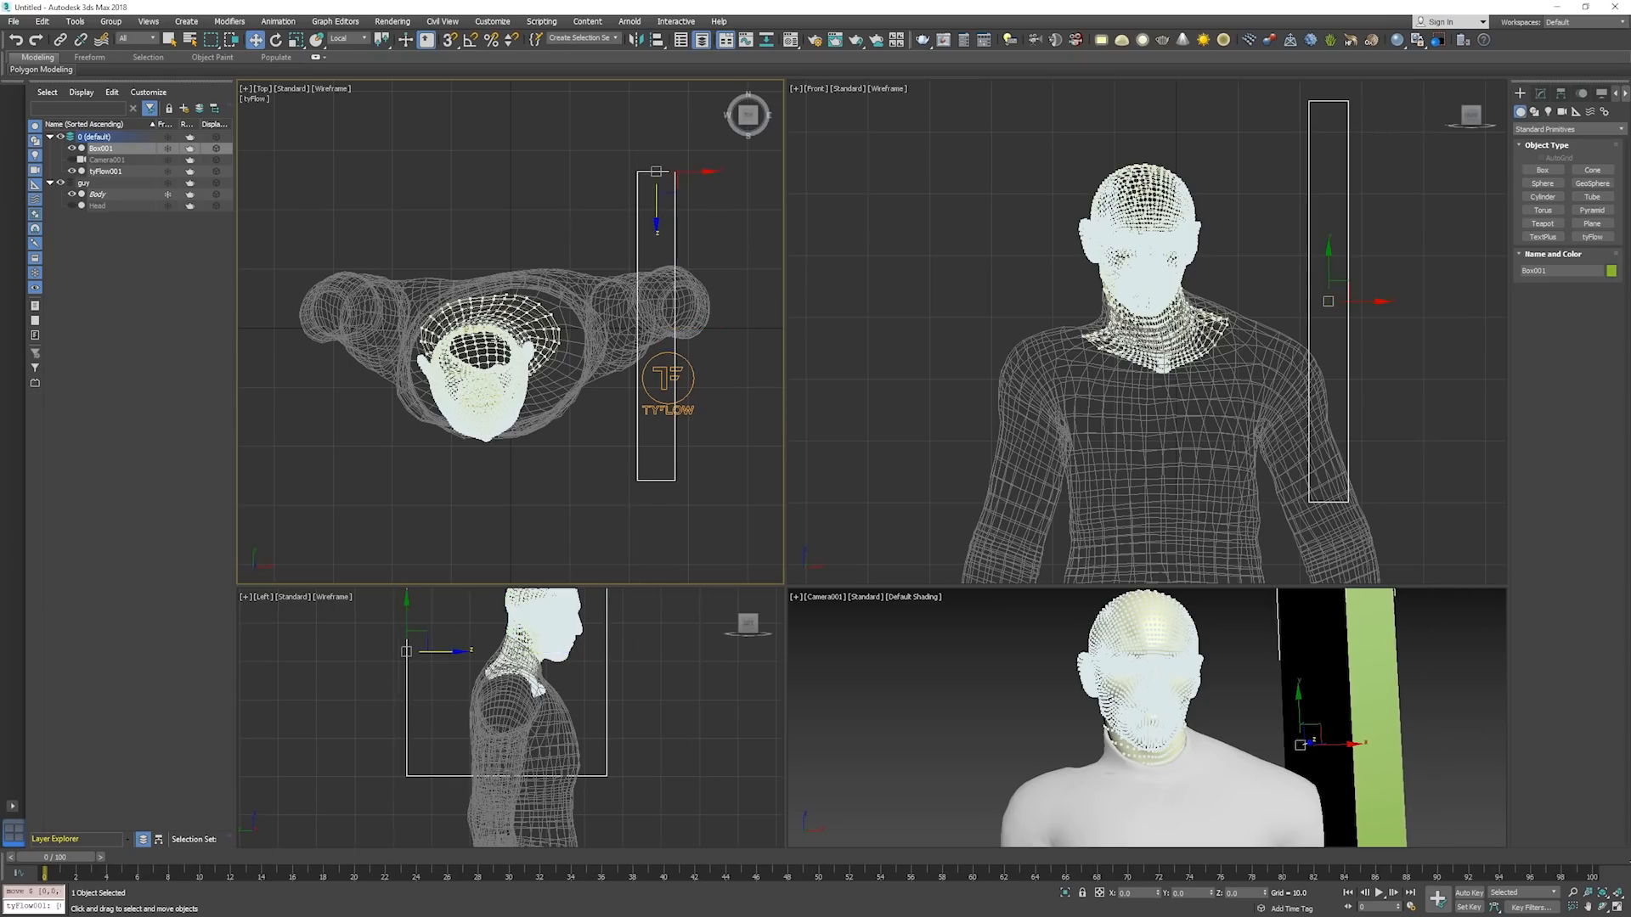
{"action": "key", "text": "p"}
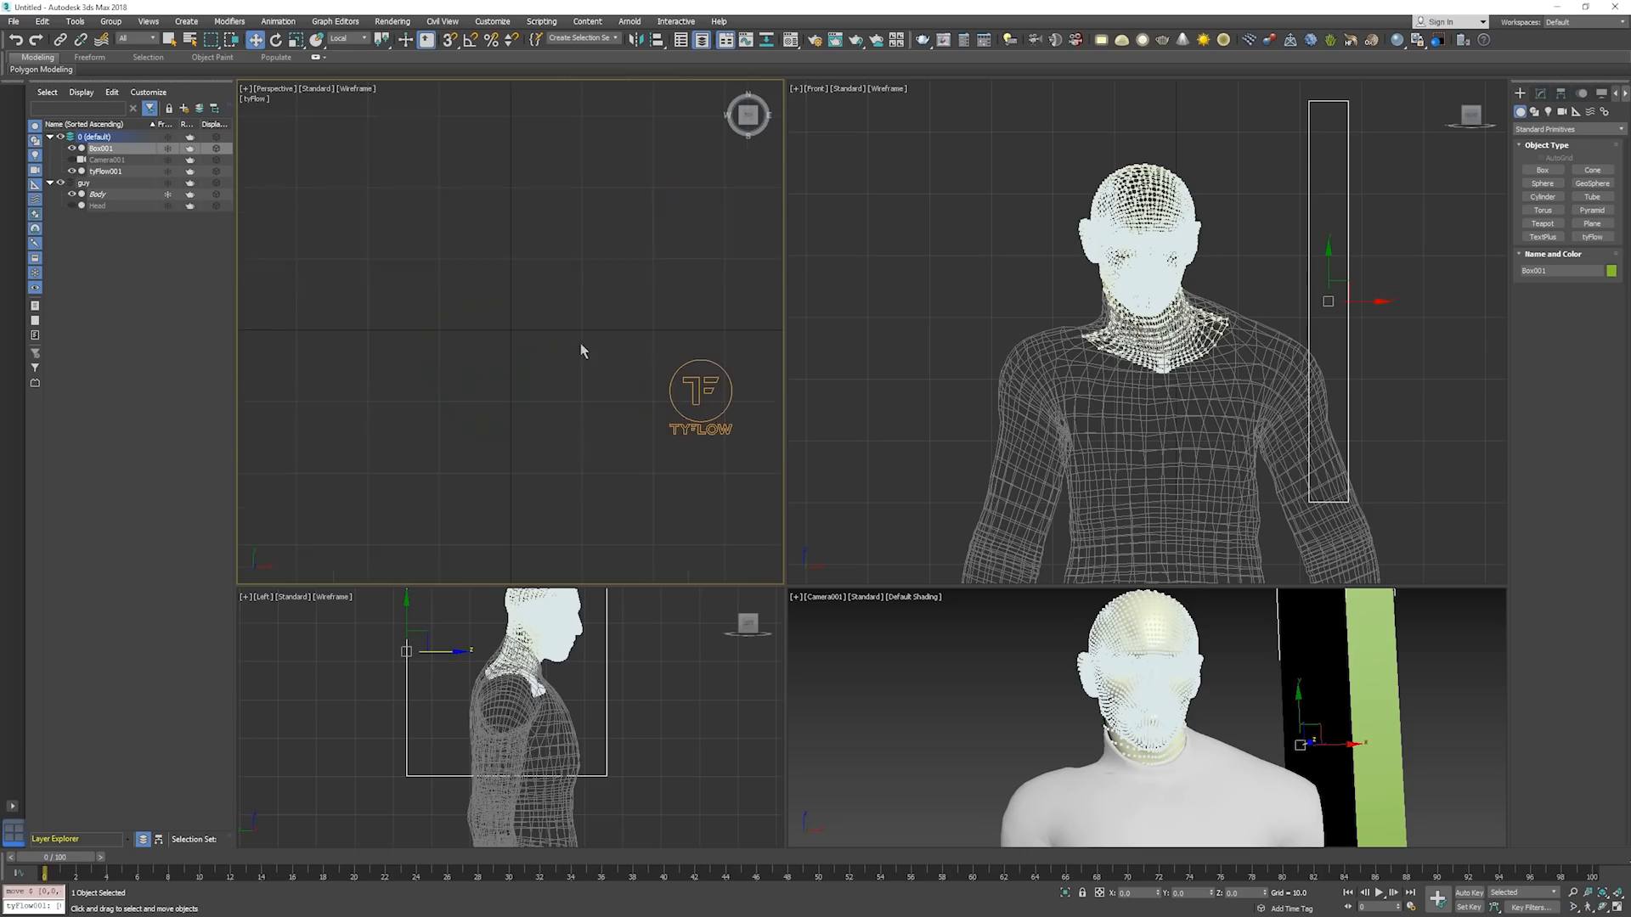
{"action": "key", "text": "z"}
{"action": "mouse_move", "coordinate": [598, 372]}
{"action": "middle_mouse_down", "text": "alt"}
{"action": "mouse_move", "coordinate": [597, 274]}
{"action": "mouse_move", "coordinate": [576, 281]}
{"action": "middle_mouse_up", "text": "alt"}
{"action": "key", "text": "F3"}
{"action": "left_click_drag", "start_coordinate": [575, 281], "coordinate": [559, 249]}
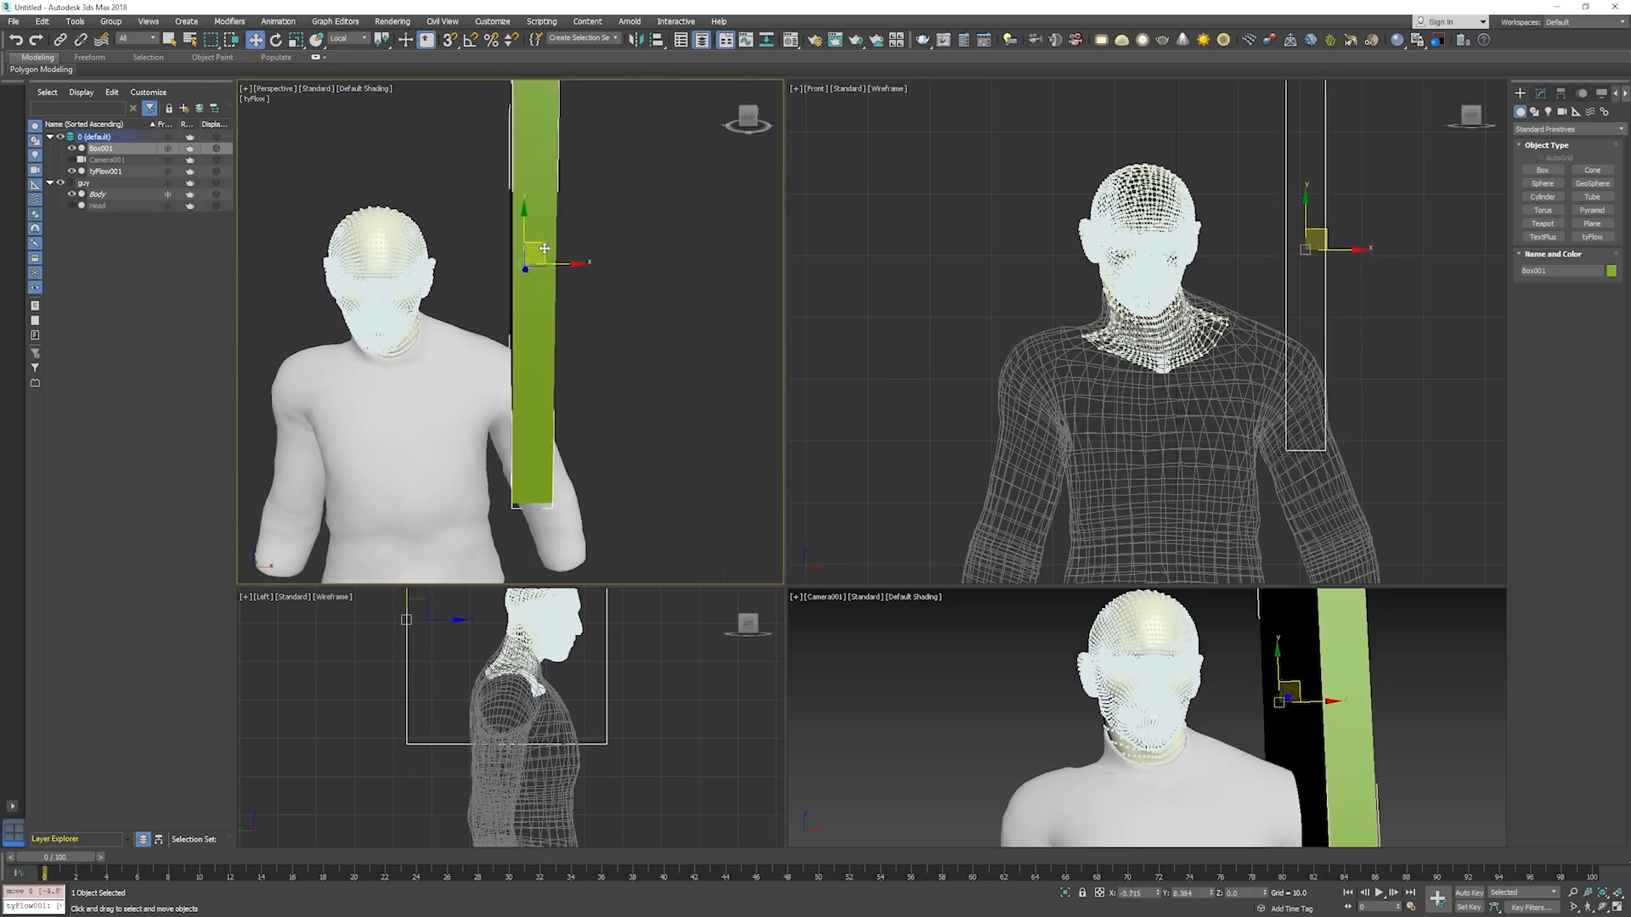
Animate the box at frame 70 with Auto Key by moving it along X past the head to the opposite side.
{"action": "left_click_drag", "start_coordinate": [61, 858], "coordinate": [1119, 862]}
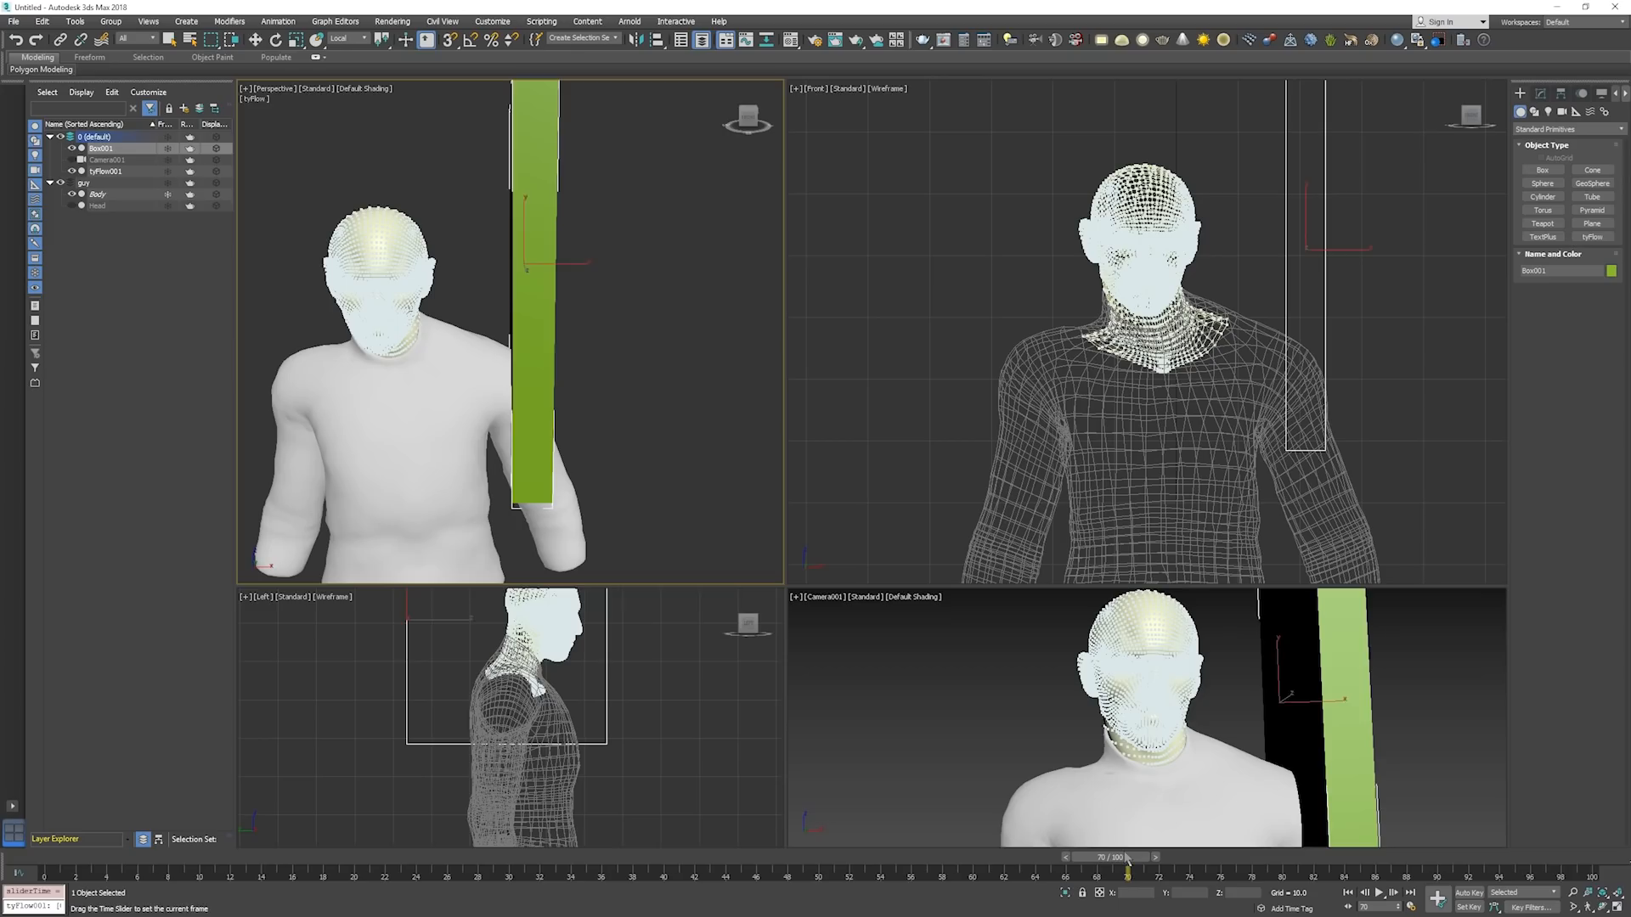
{"action": "right_click", "coordinate": [1025, 717]}
{"action": "key", "text": "n"}
{"action": "left_click", "coordinate": [564, 268]}
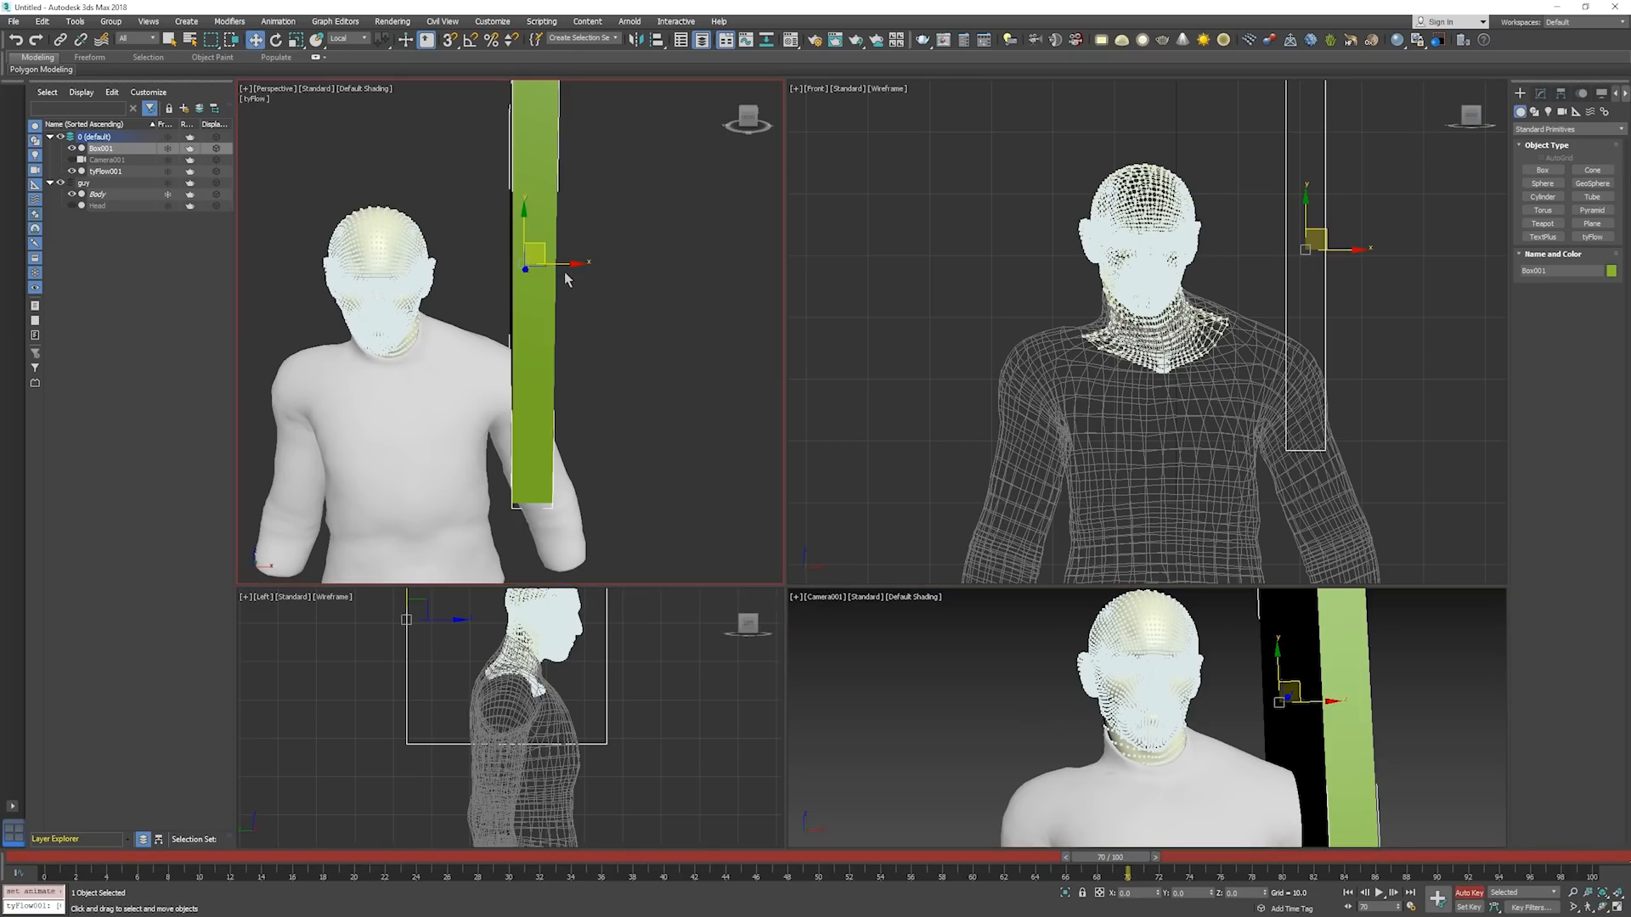
{"action": "left_click_drag", "start_coordinate": [568, 265], "coordinate": [374, 265]}
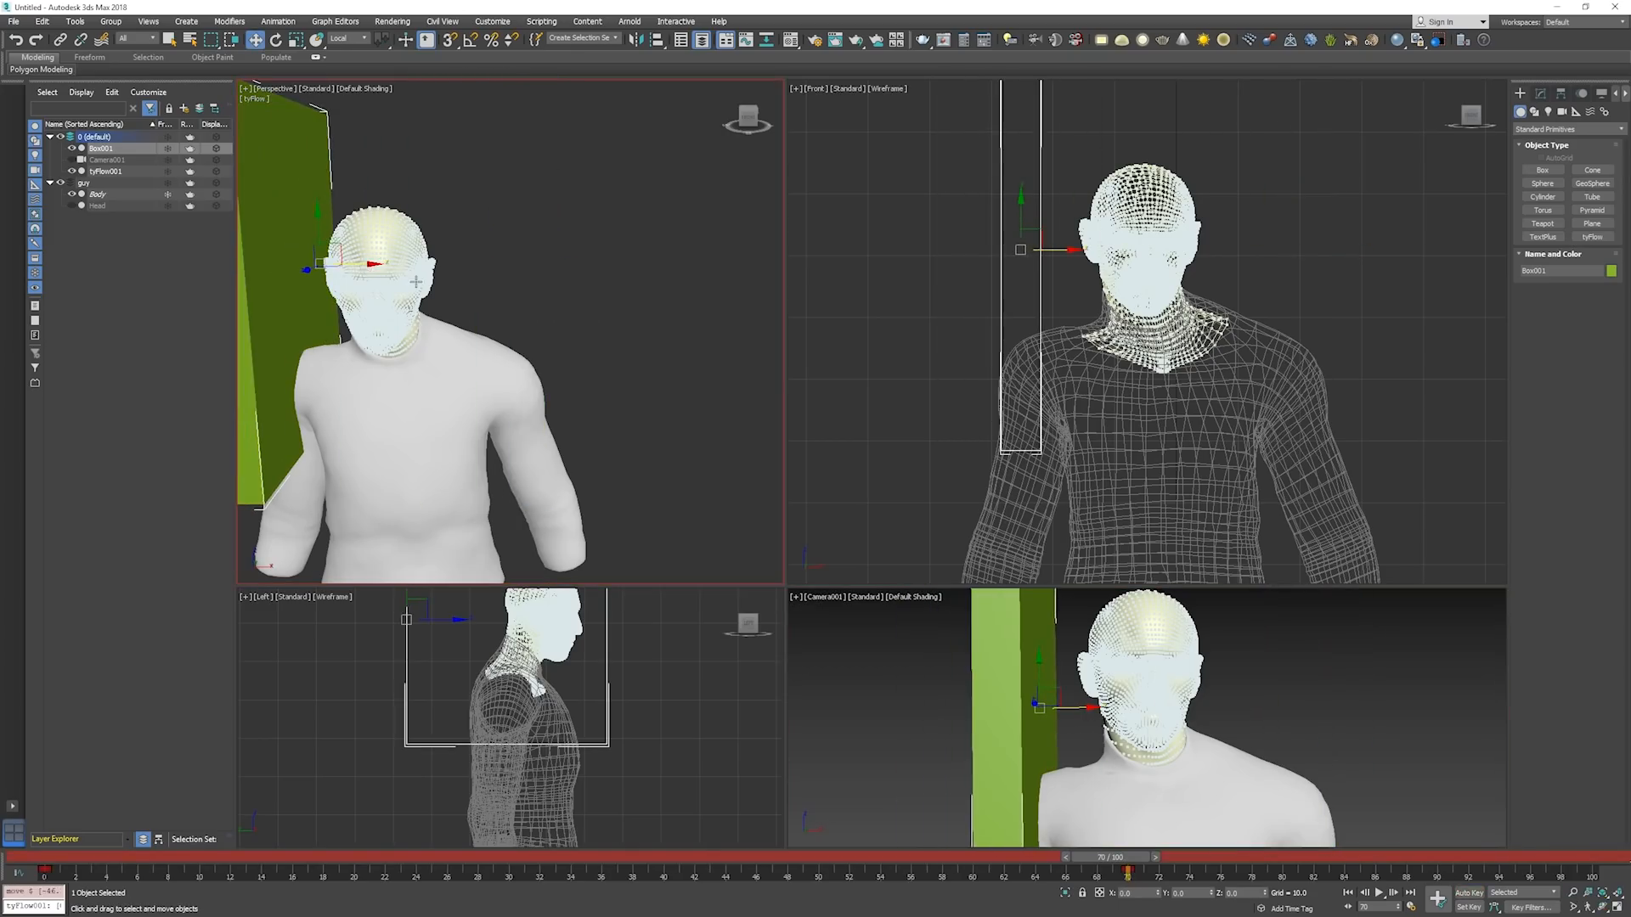
{"action": "key", "text": "n"}
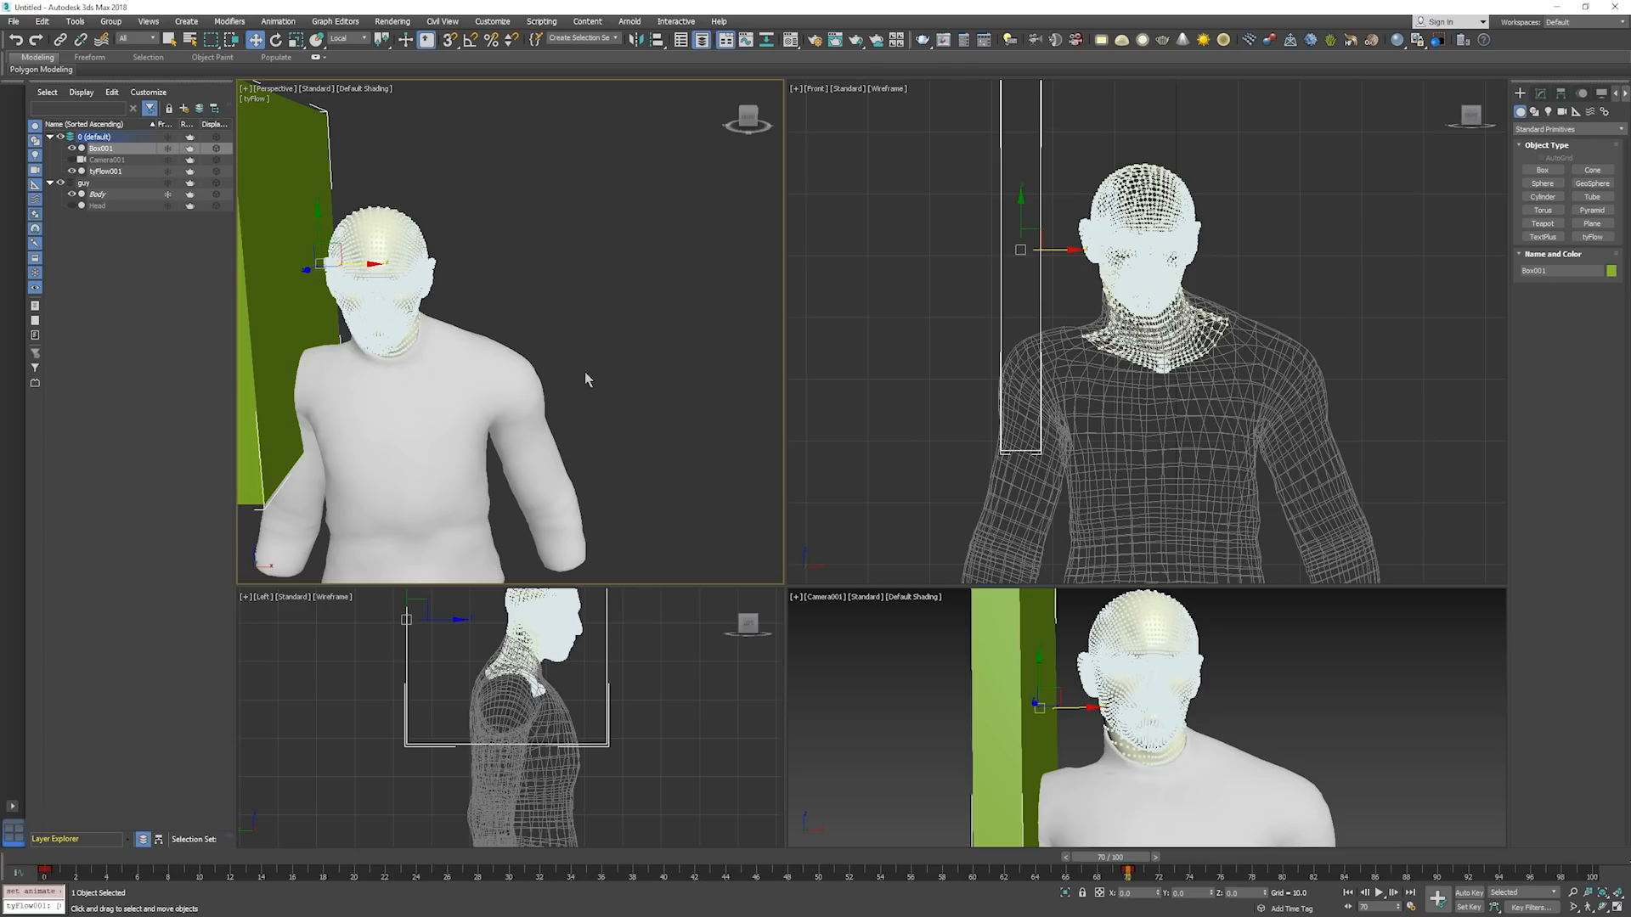
Adjust the box's frame 0 key with Auto Key so it starts right beside the head.
{"action": "key", "text": "Home"}
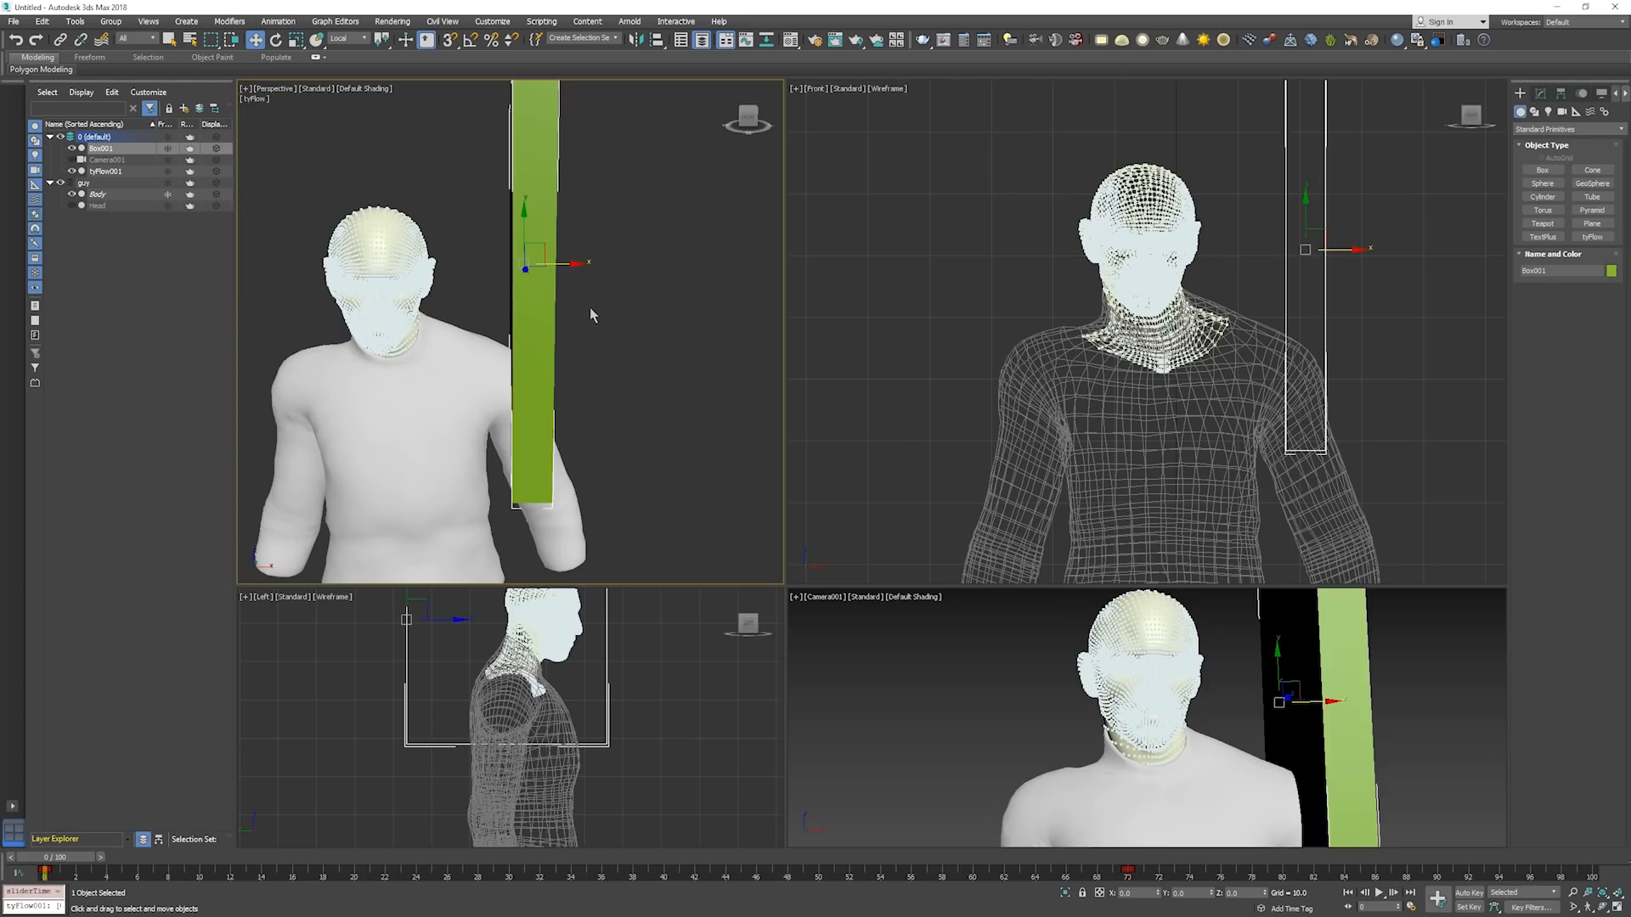
{"action": "key", "text": "n"}
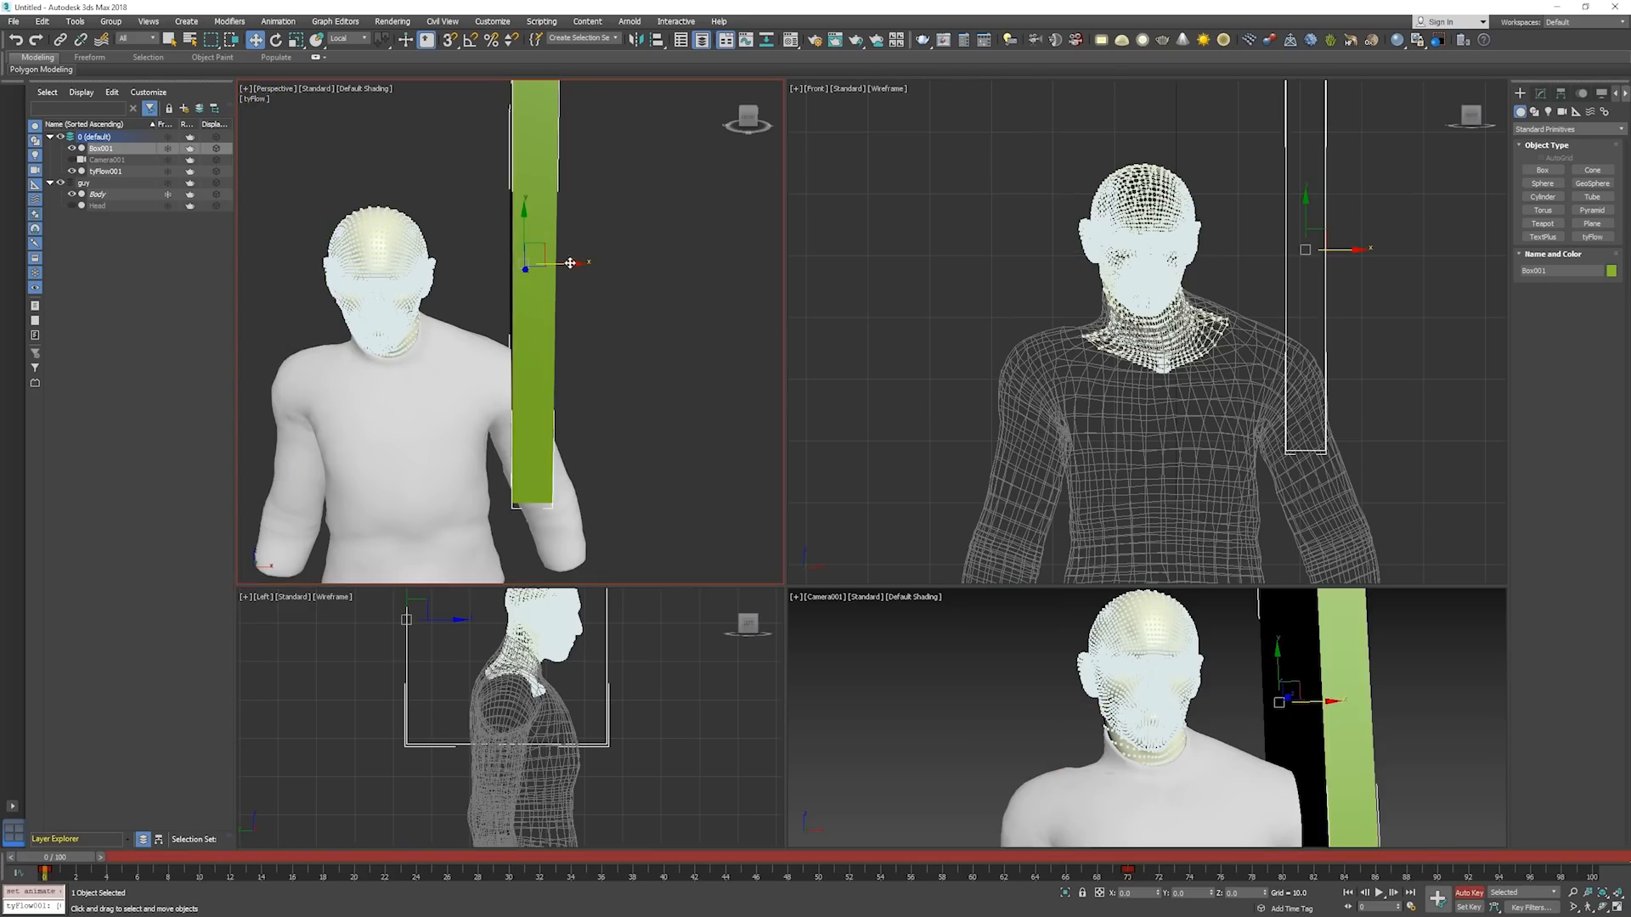
{"action": "left_click_drag", "start_coordinate": [570, 264], "coordinate": [541, 285]}
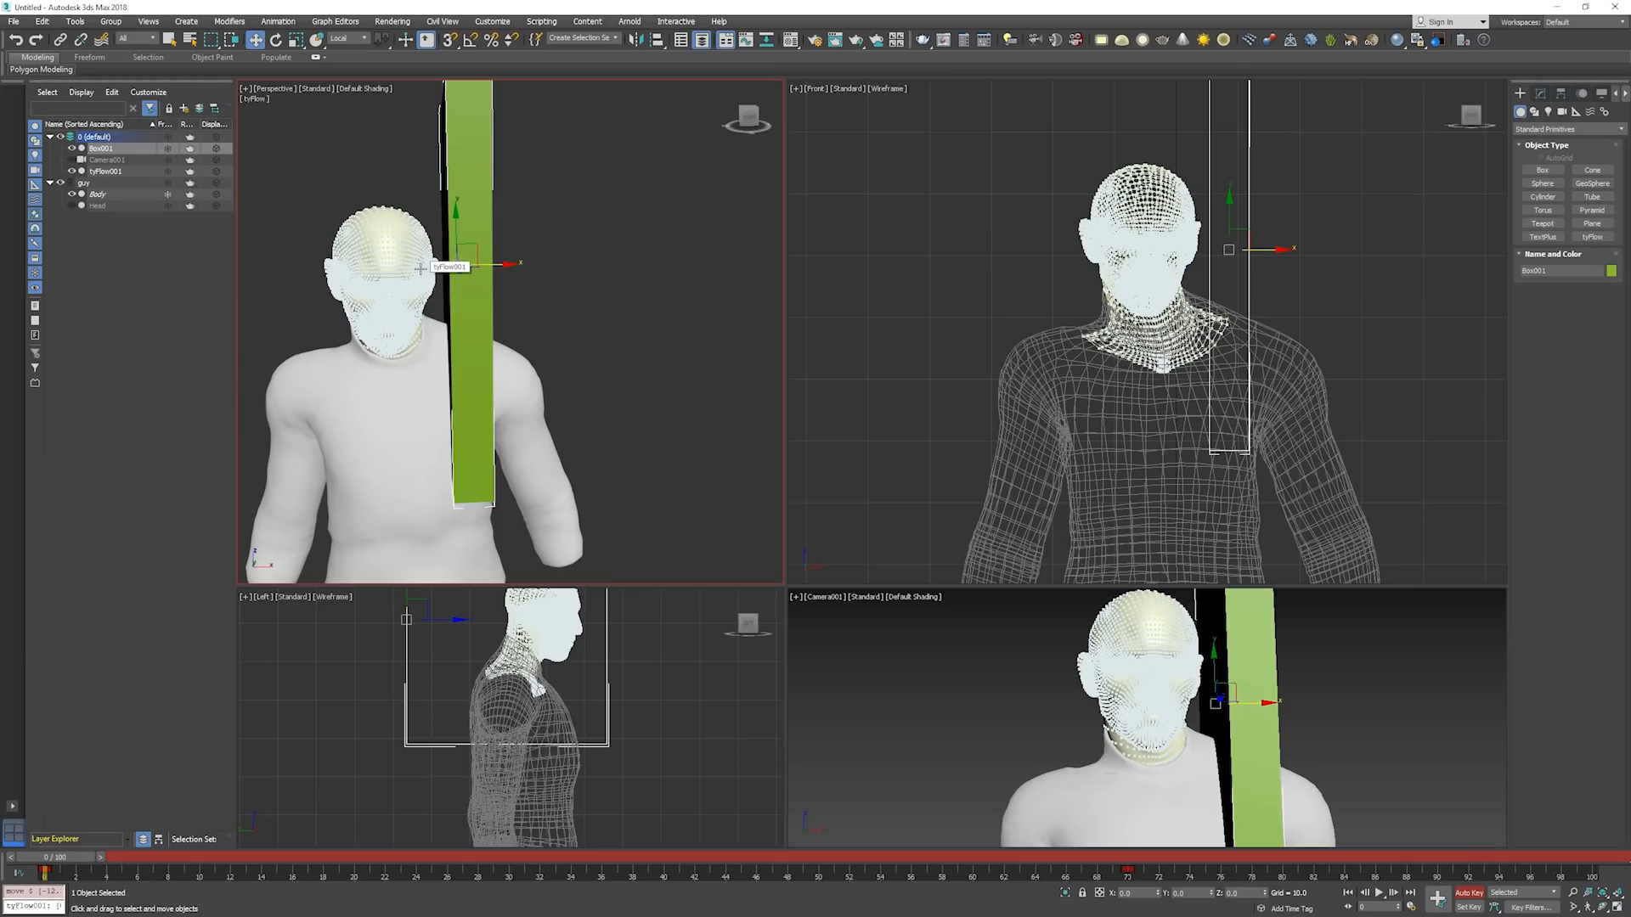
{"action": "key", "text": "n"}
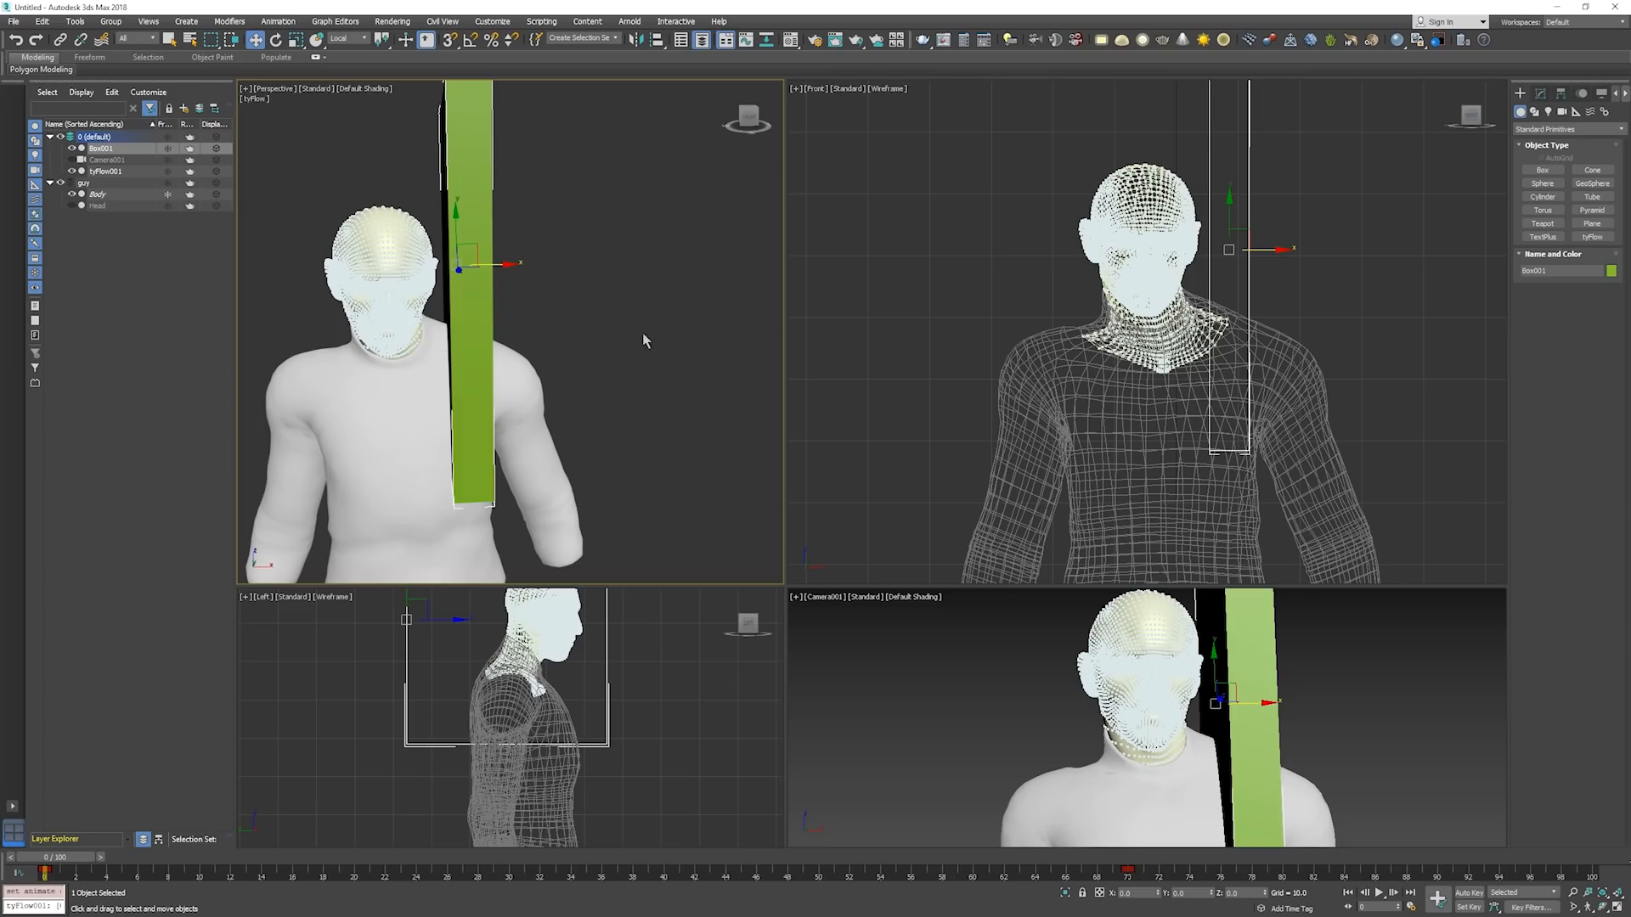
Play the box animation to check its sweep across the head, and return to frame 0.
{"action": "key", "text": "slash"}
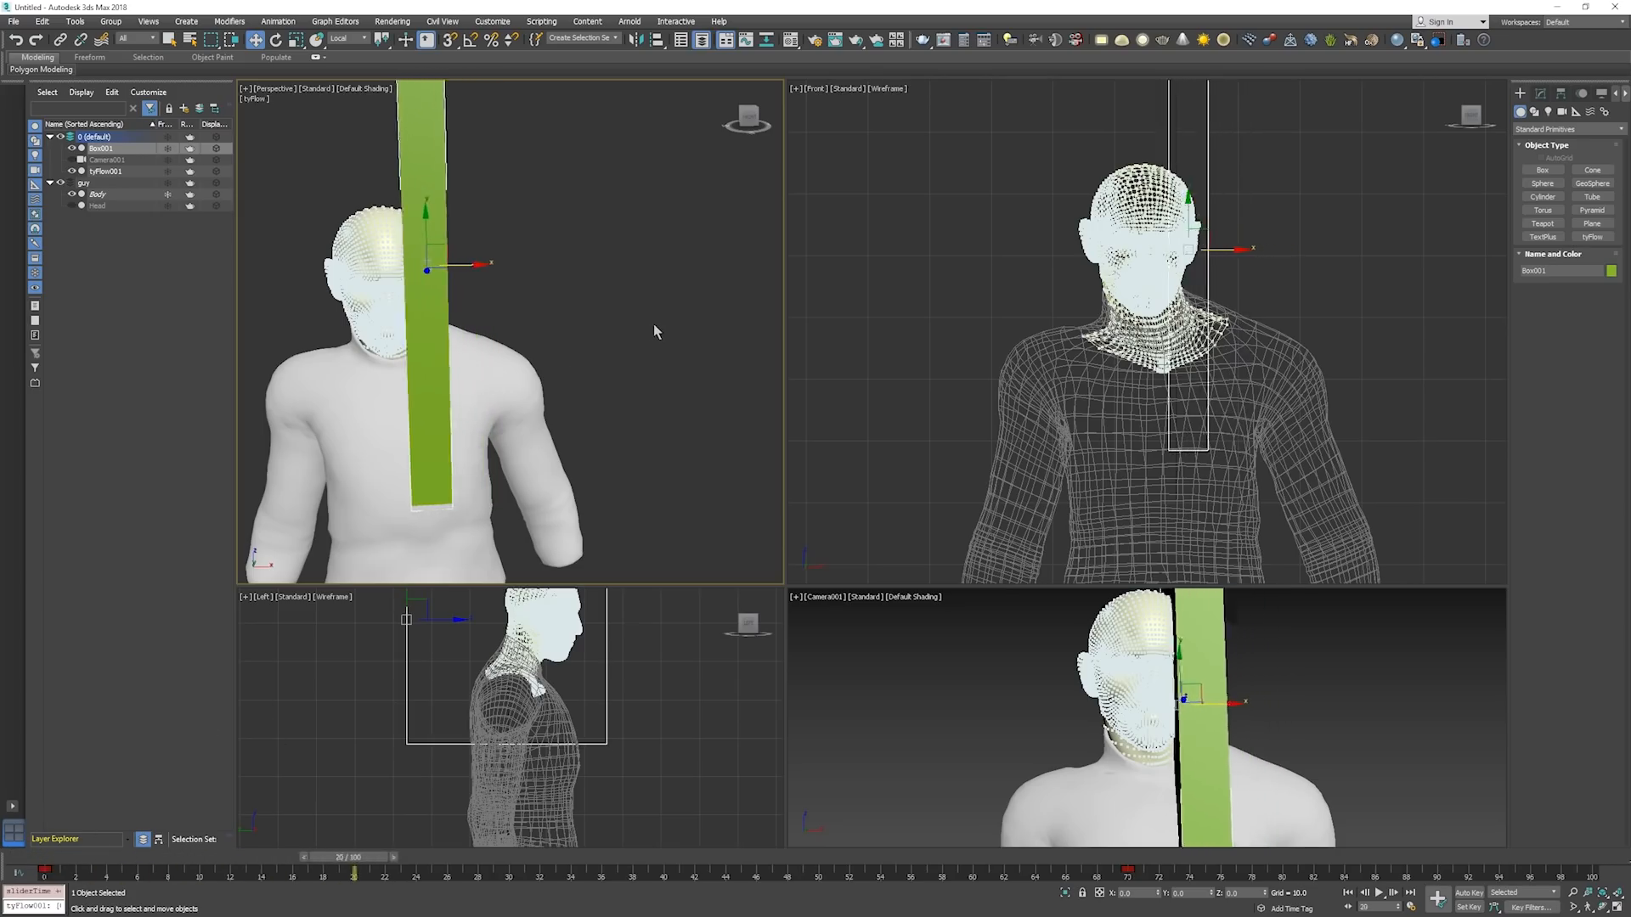
{"action": "key", "text": "slash"}
{"action": "key", "text": "Home"}
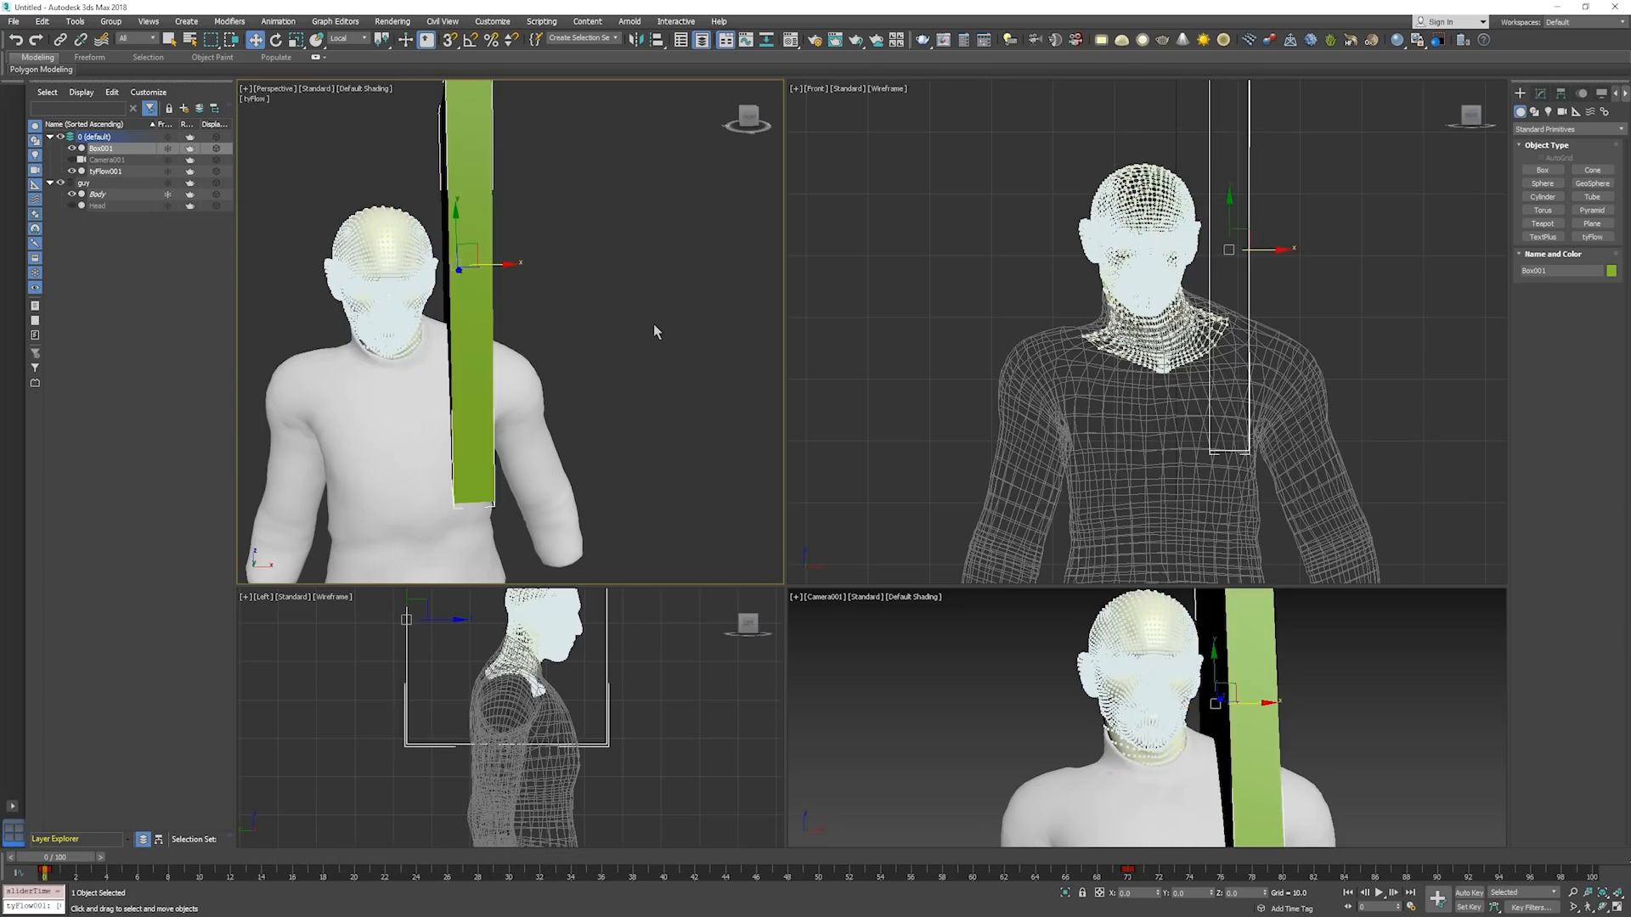
Open the Curve Editor for the box and isolate its X Position curve, framing both keys.
{"action": "left_click", "coordinate": [745, 40]}
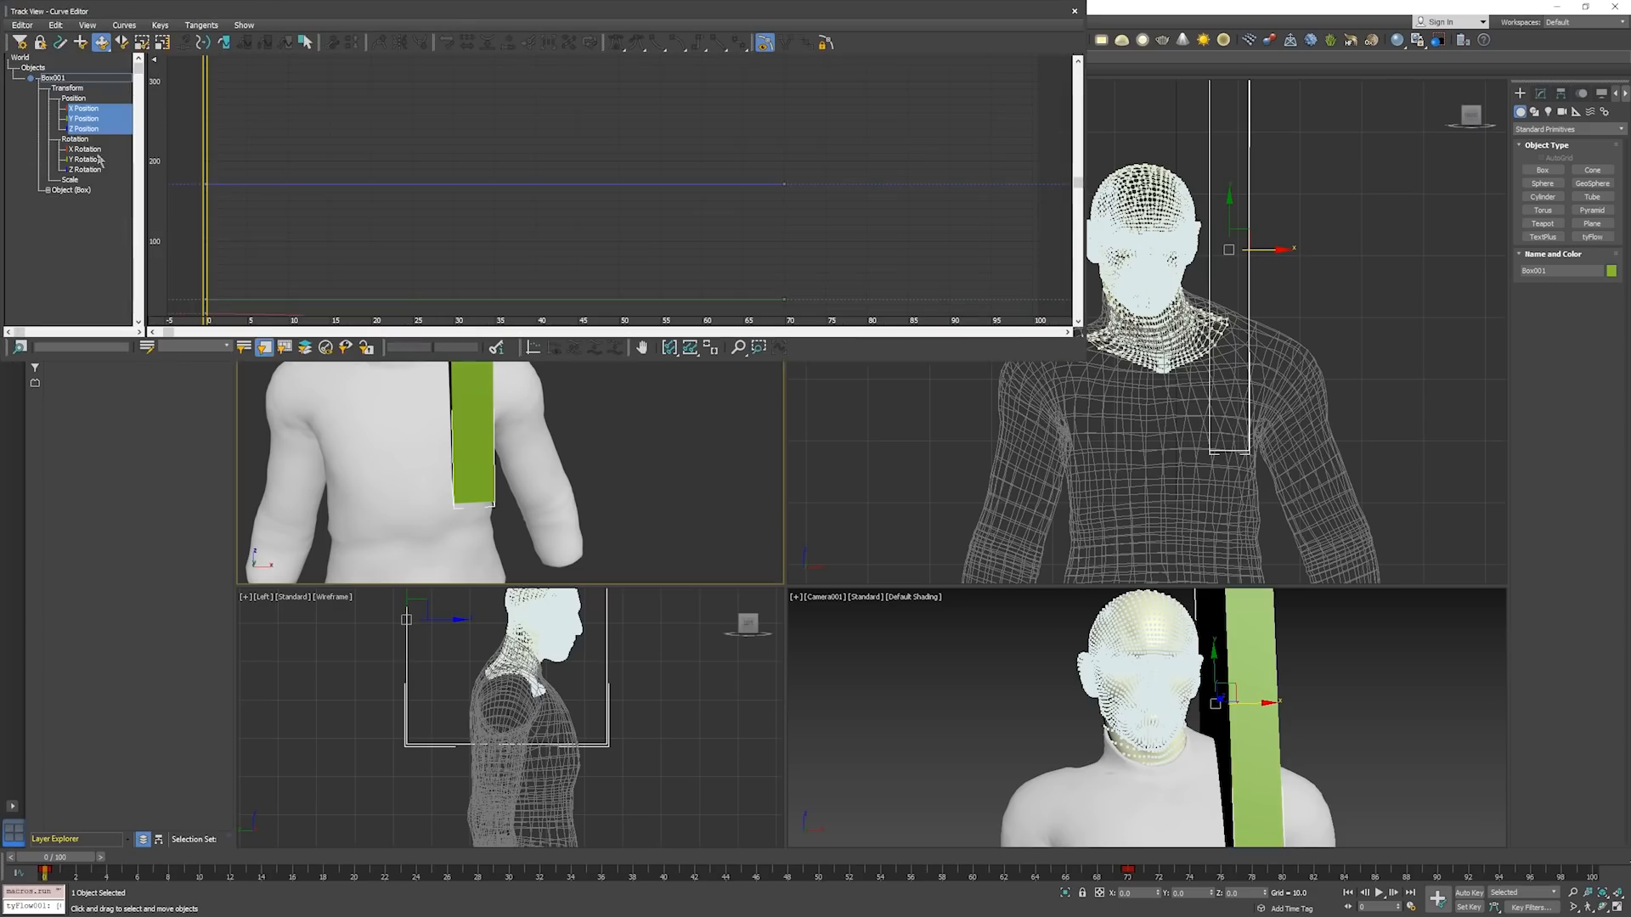
{"action": "left_click", "coordinate": [83, 129]}
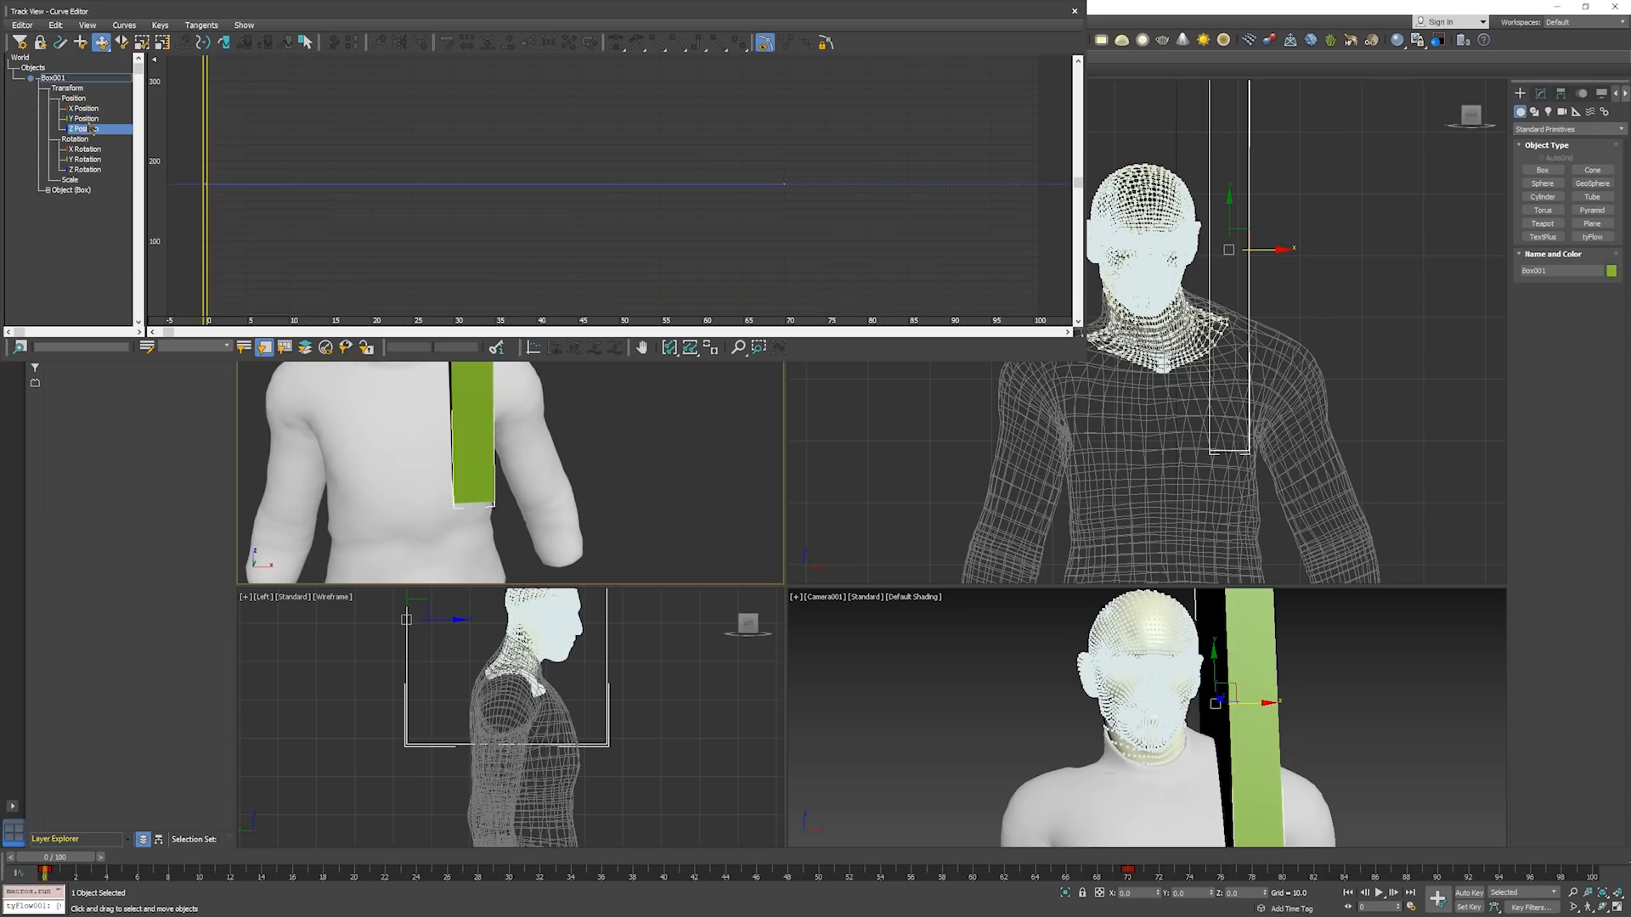
{"action": "left_click", "coordinate": [88, 120]}
{"action": "left_click", "coordinate": [92, 111]}
{"action": "double_click", "coordinate": [93, 112]}
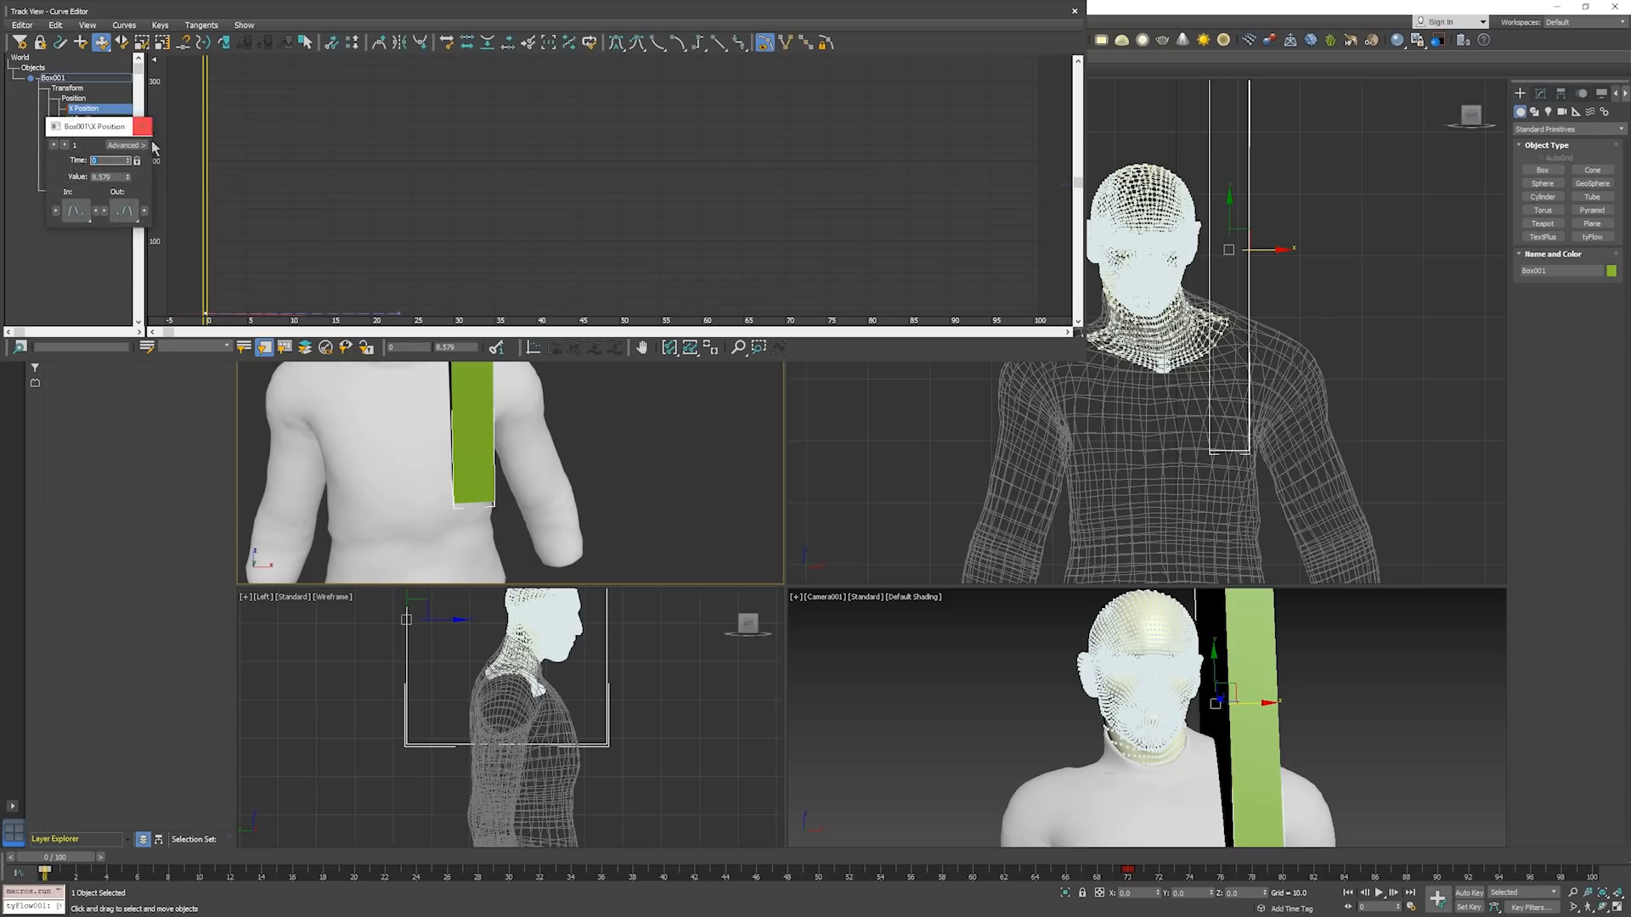
{"action": "left_click", "coordinate": [144, 126]}
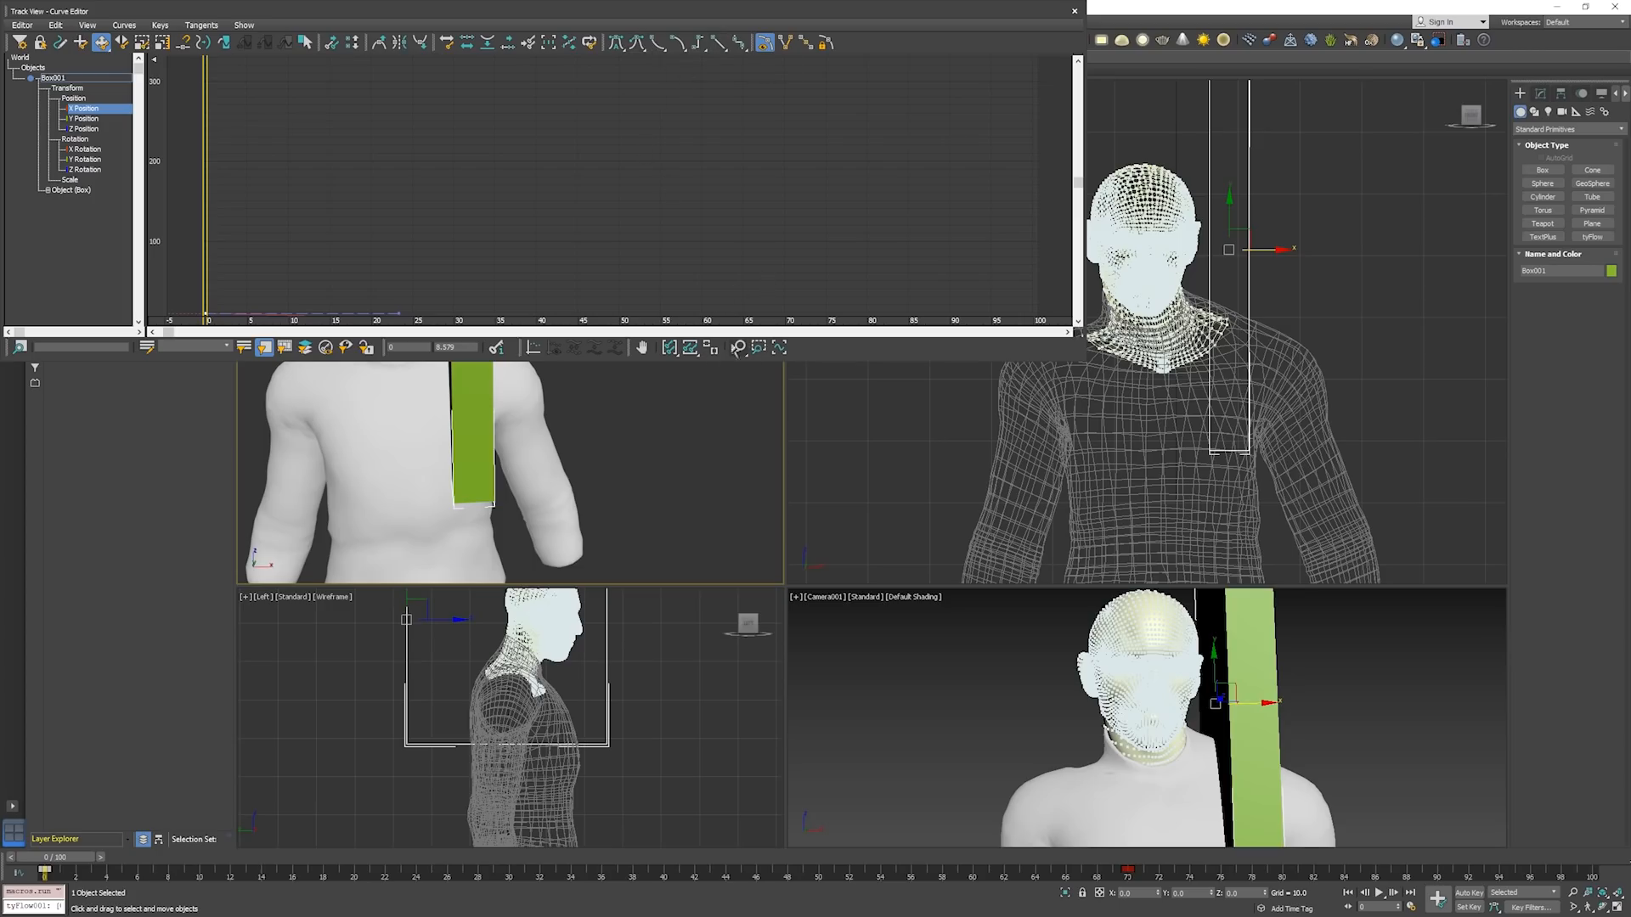
{"action": "left_click", "coordinate": [738, 347]}
{"action": "left_click_drag", "start_coordinate": [773, 106], "coordinate": [710, 110]}
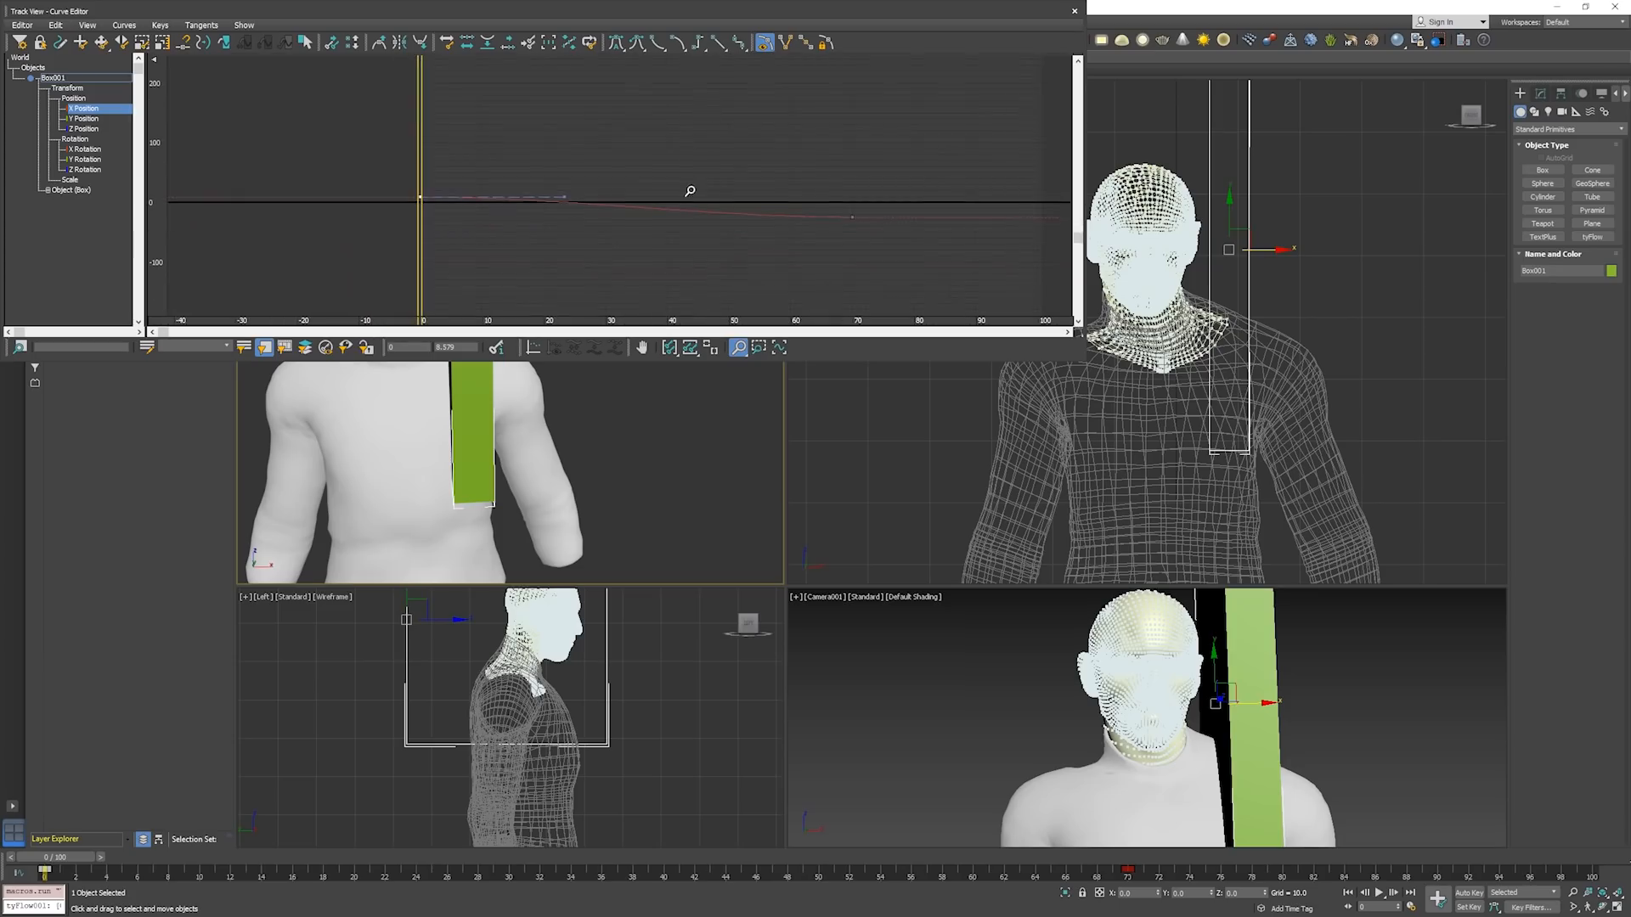
{"action": "scroll", "coordinate": [623, 223], "scroll_direction": "up", "scroll_amount": 1}
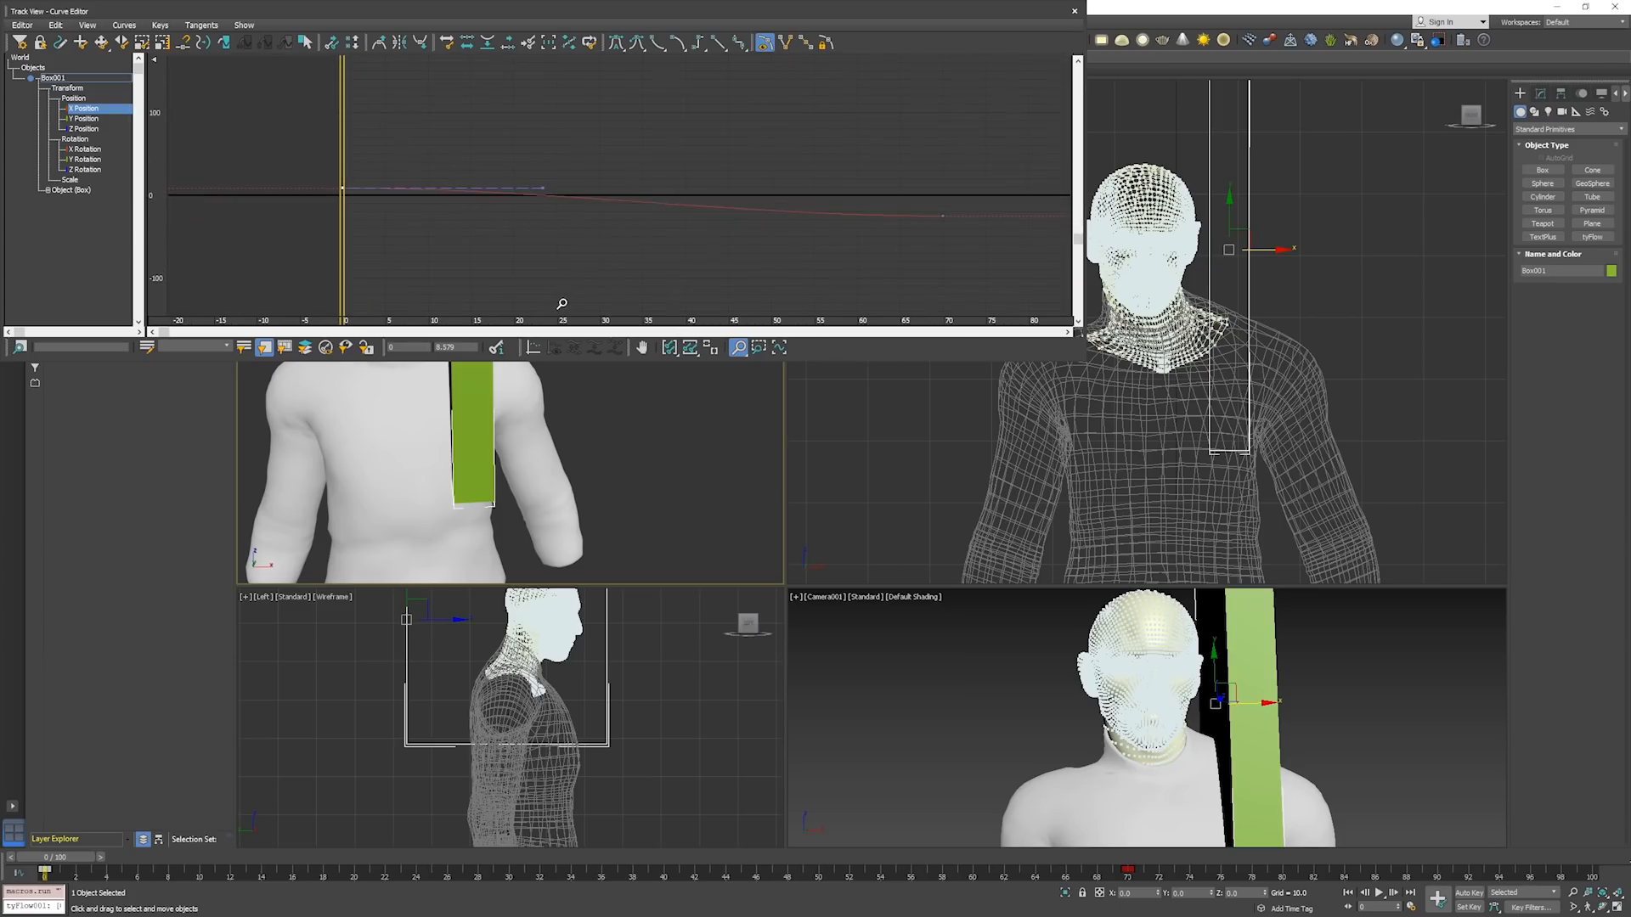
Change the In and Out tangents of both X Position keys for an even-speed box motion, and scrub to about frame 57.
{"action": "right_click", "coordinate": [490, 188]}
{"action": "left_click_drag", "start_coordinate": [305, 128], "coordinate": [981, 278]}
{"action": "right_click", "coordinate": [941, 217]}
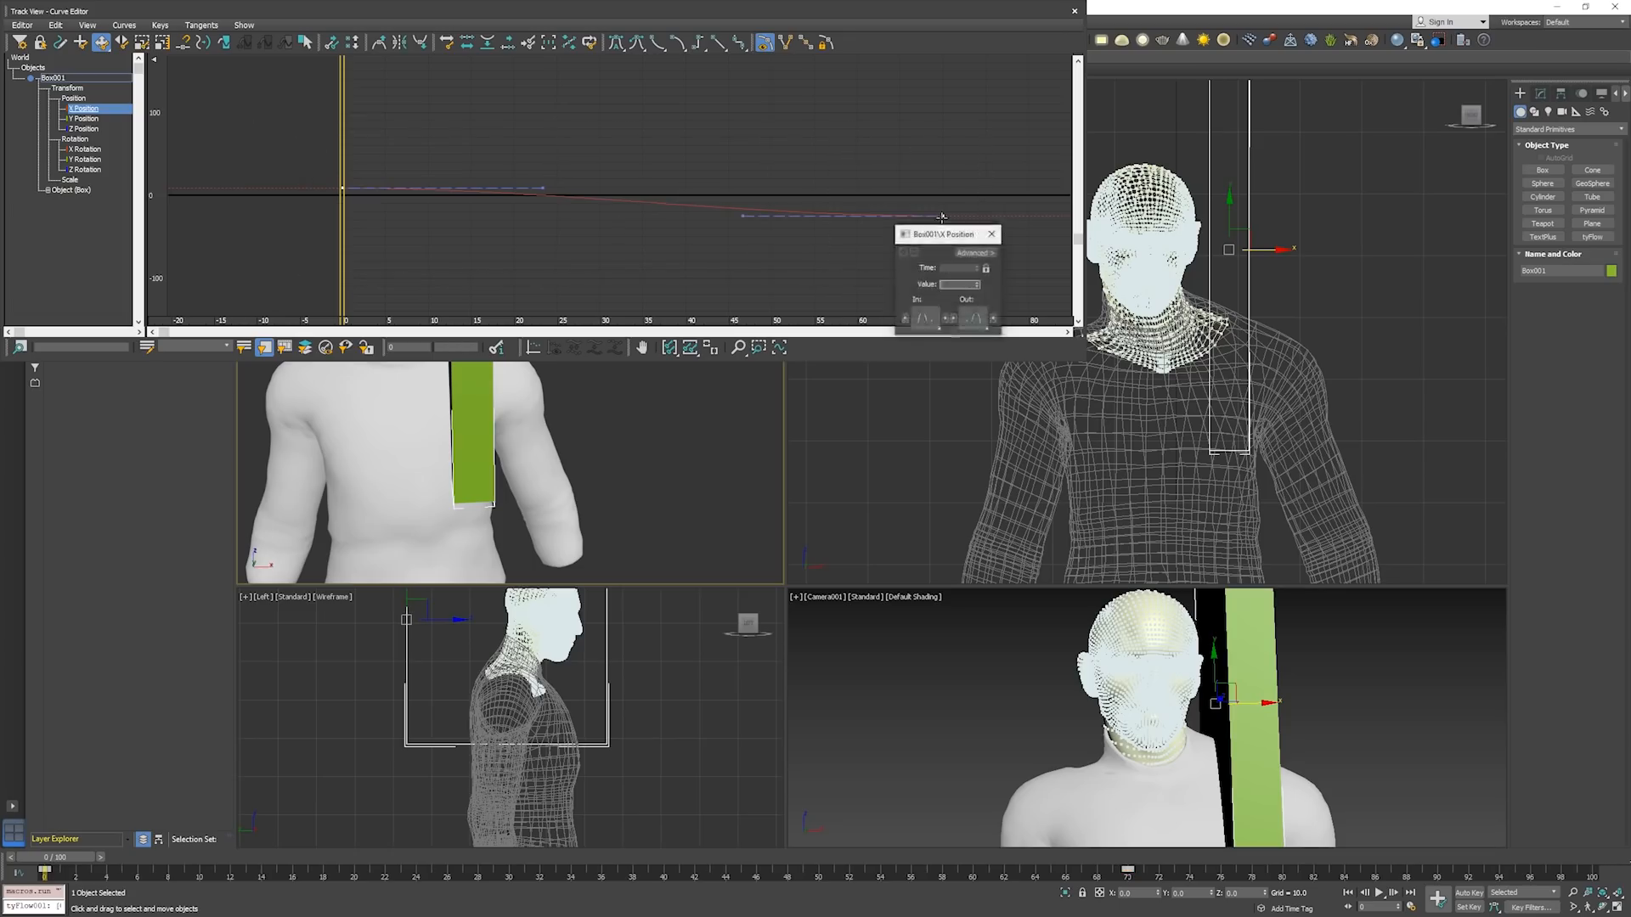
{"action": "left_click", "coordinate": [928, 319]}
{"action": "left_click_drag", "start_coordinate": [929, 319], "coordinate": [919, 180]}
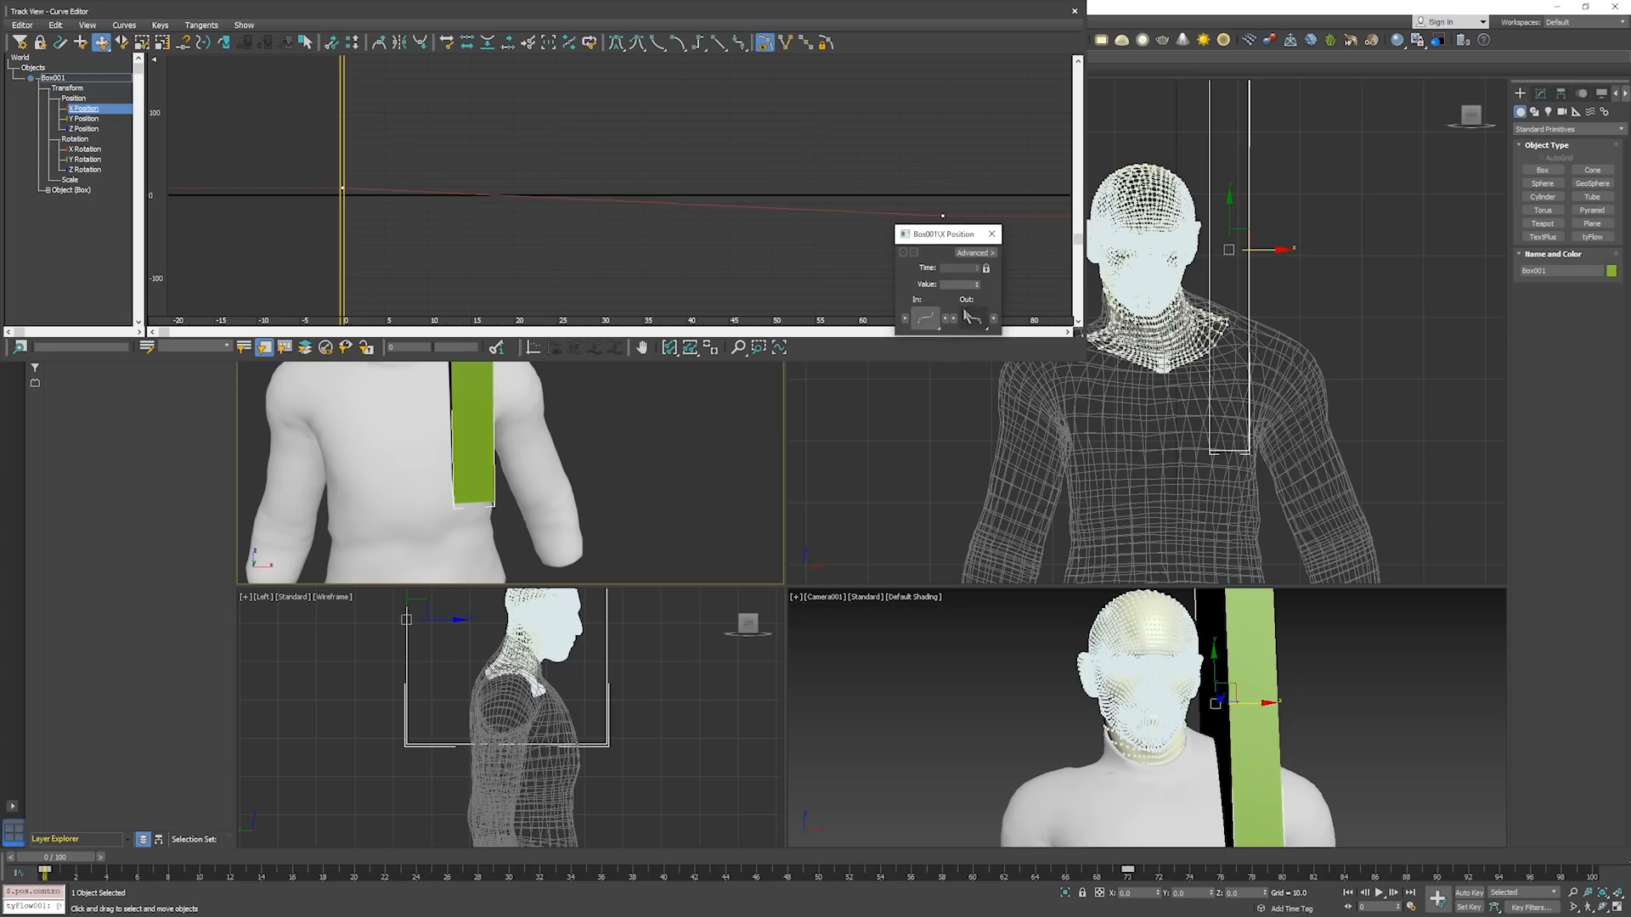
{"action": "left_click_drag", "start_coordinate": [973, 319], "coordinate": [971, 328]}
{"action": "left_click", "coordinate": [943, 216]}
{"action": "left_click_drag", "start_coordinate": [929, 319], "coordinate": [929, 318]}
{"action": "left_click_drag", "start_coordinate": [343, 179], "coordinate": [830, 253]}
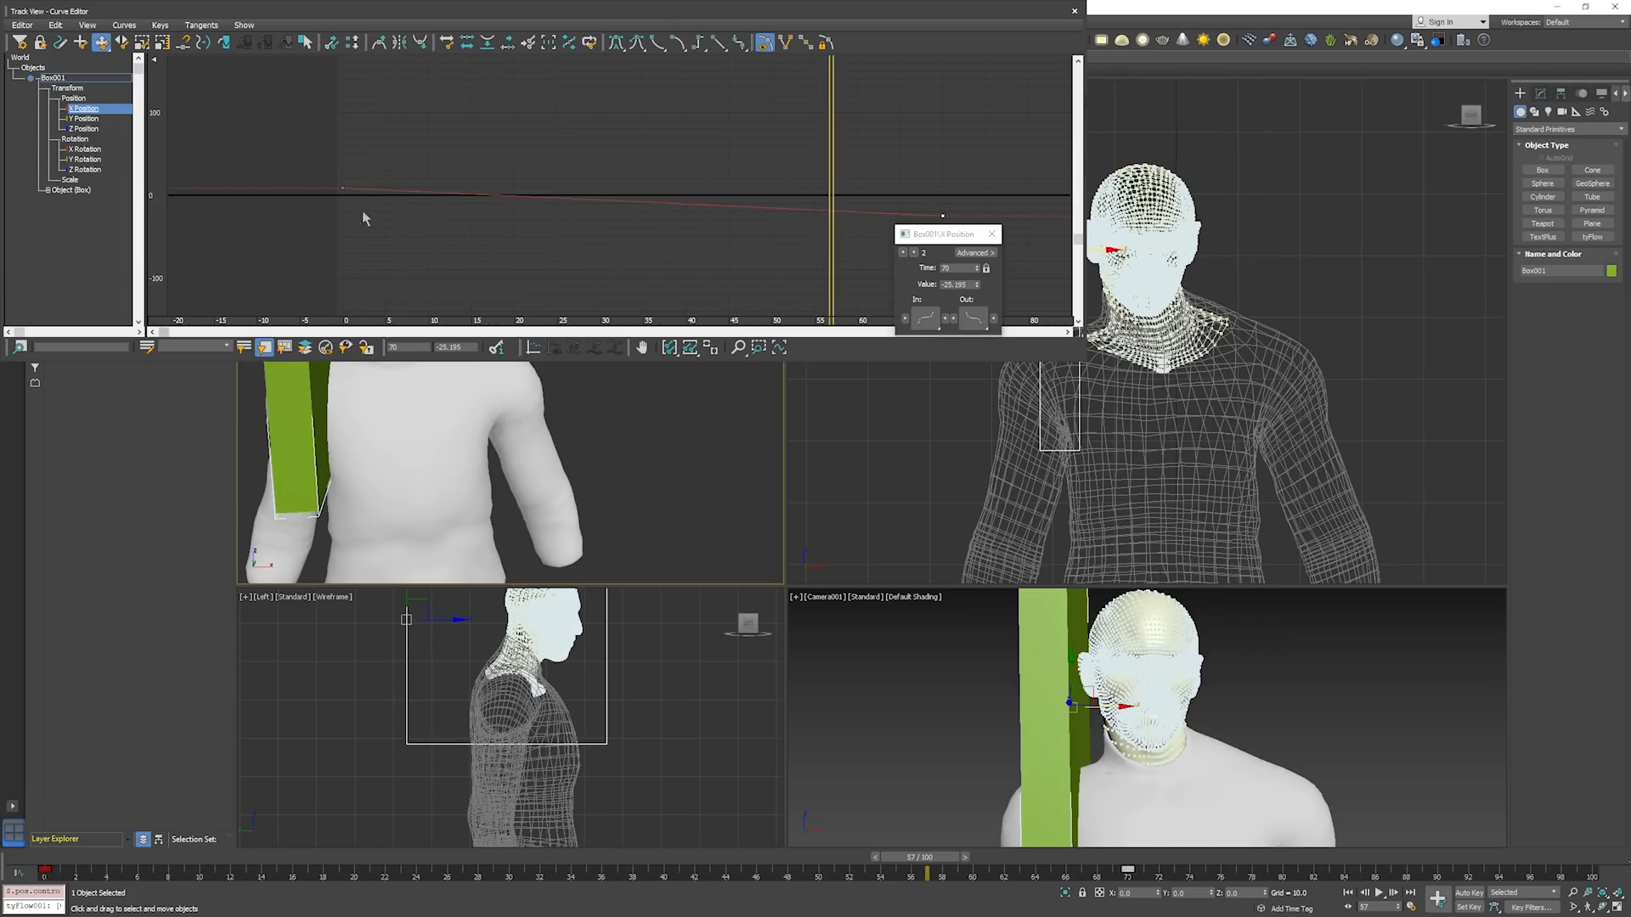
Close the Curve Editor, play the box animation from frame 0 to check its sweep past the head, and return to frame 0.
{"action": "left_click", "coordinate": [1074, 11]}
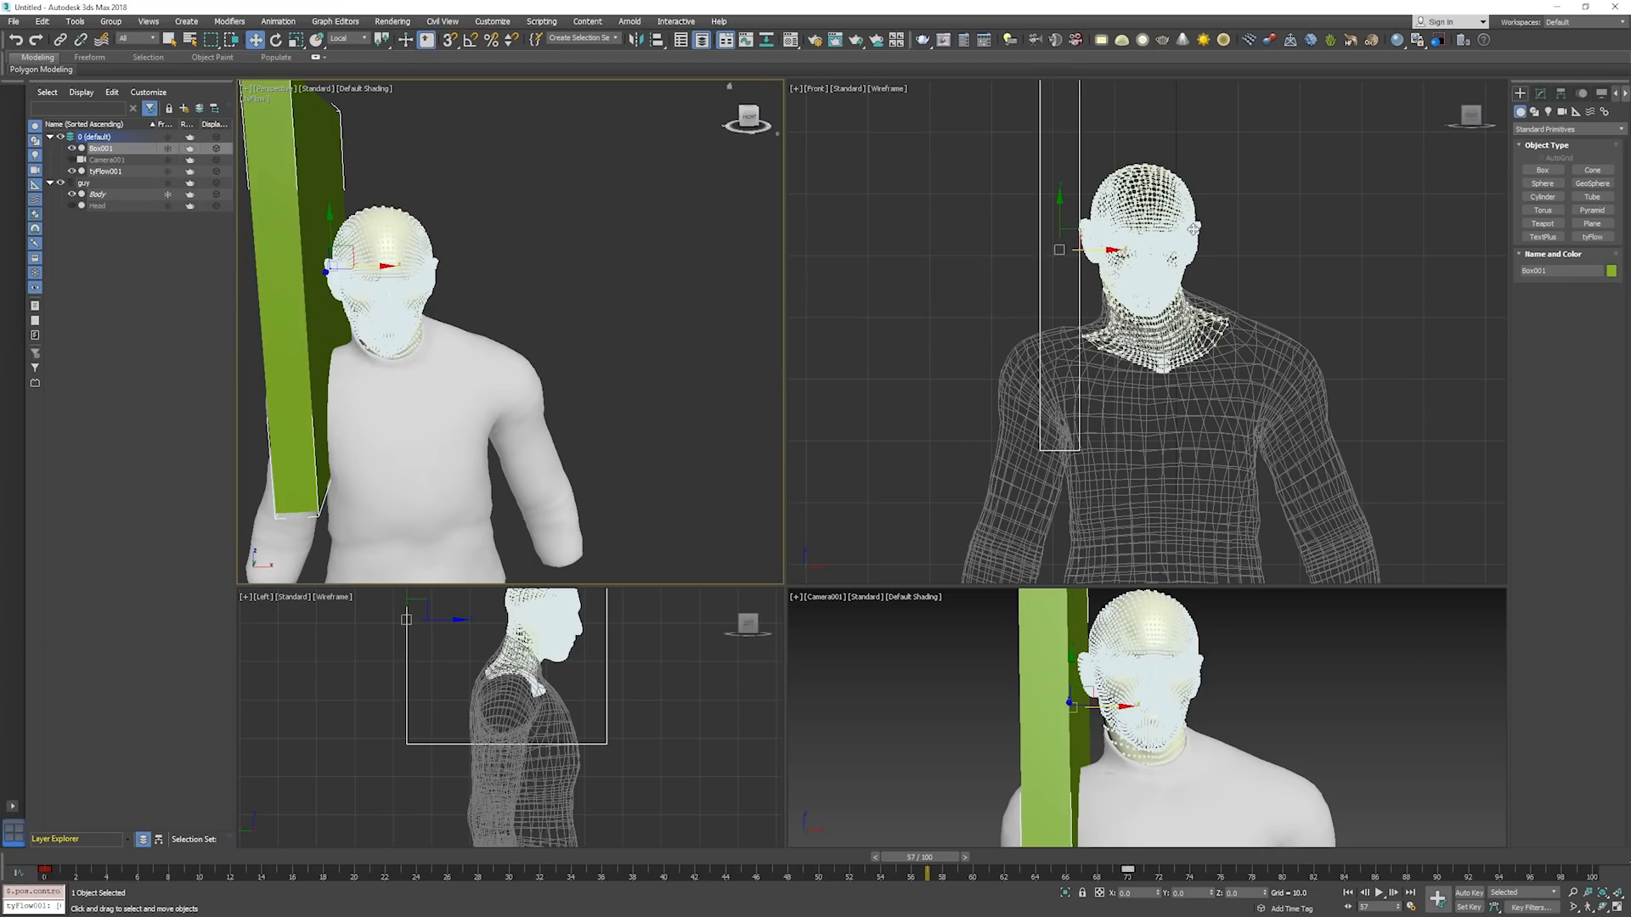
{"action": "left_click", "coordinate": [1225, 228]}
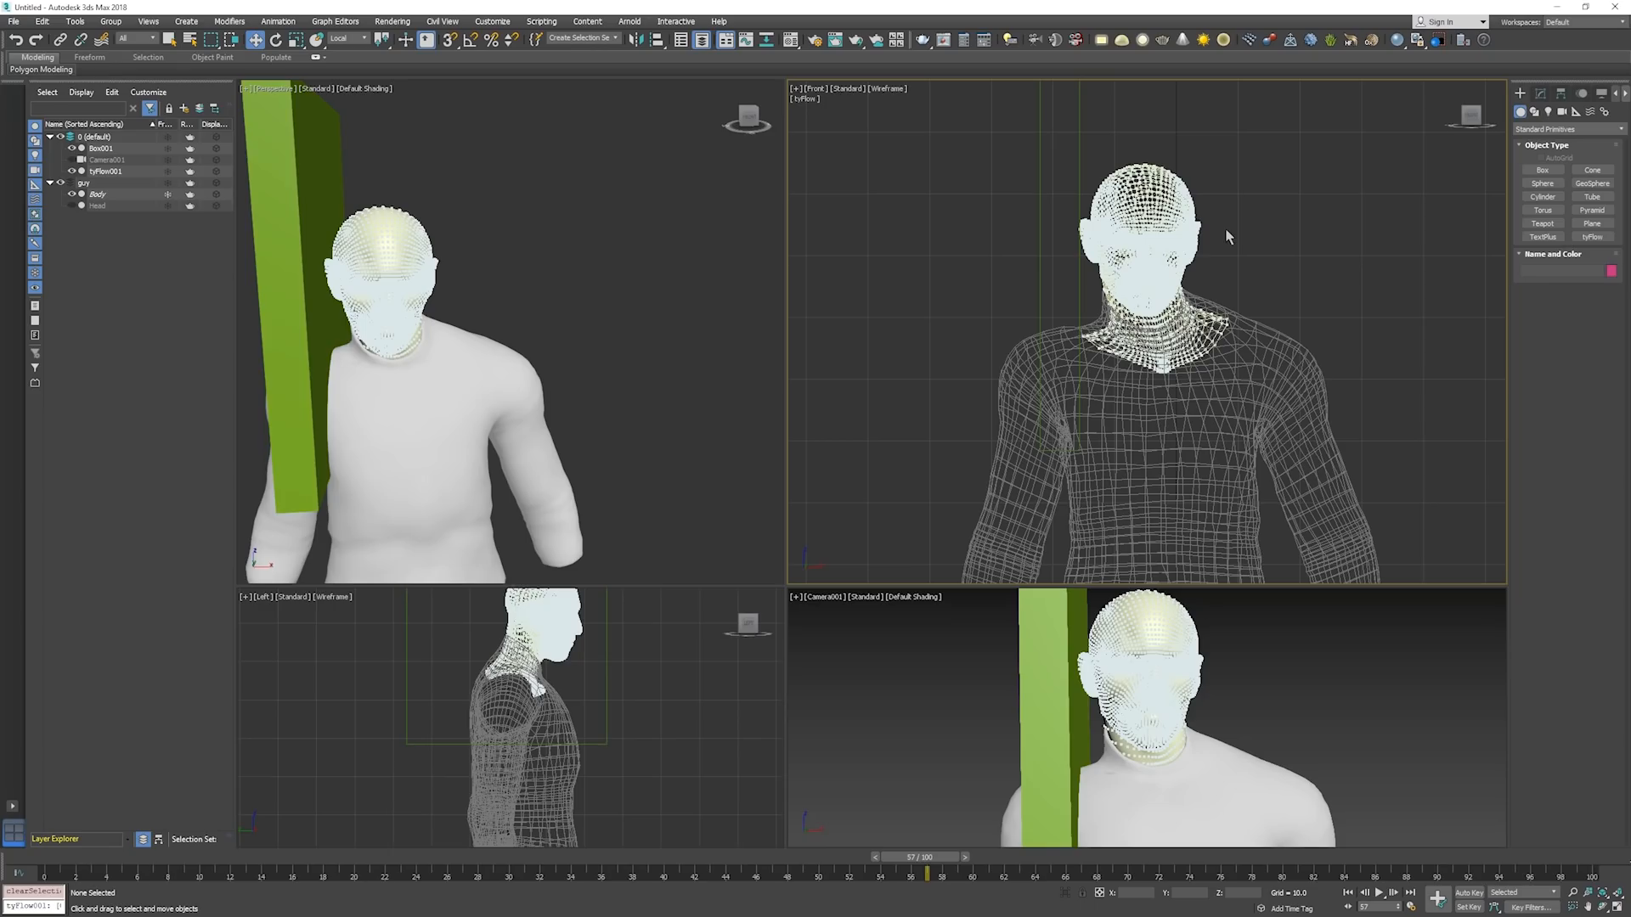
{"action": "key", "text": "Home"}
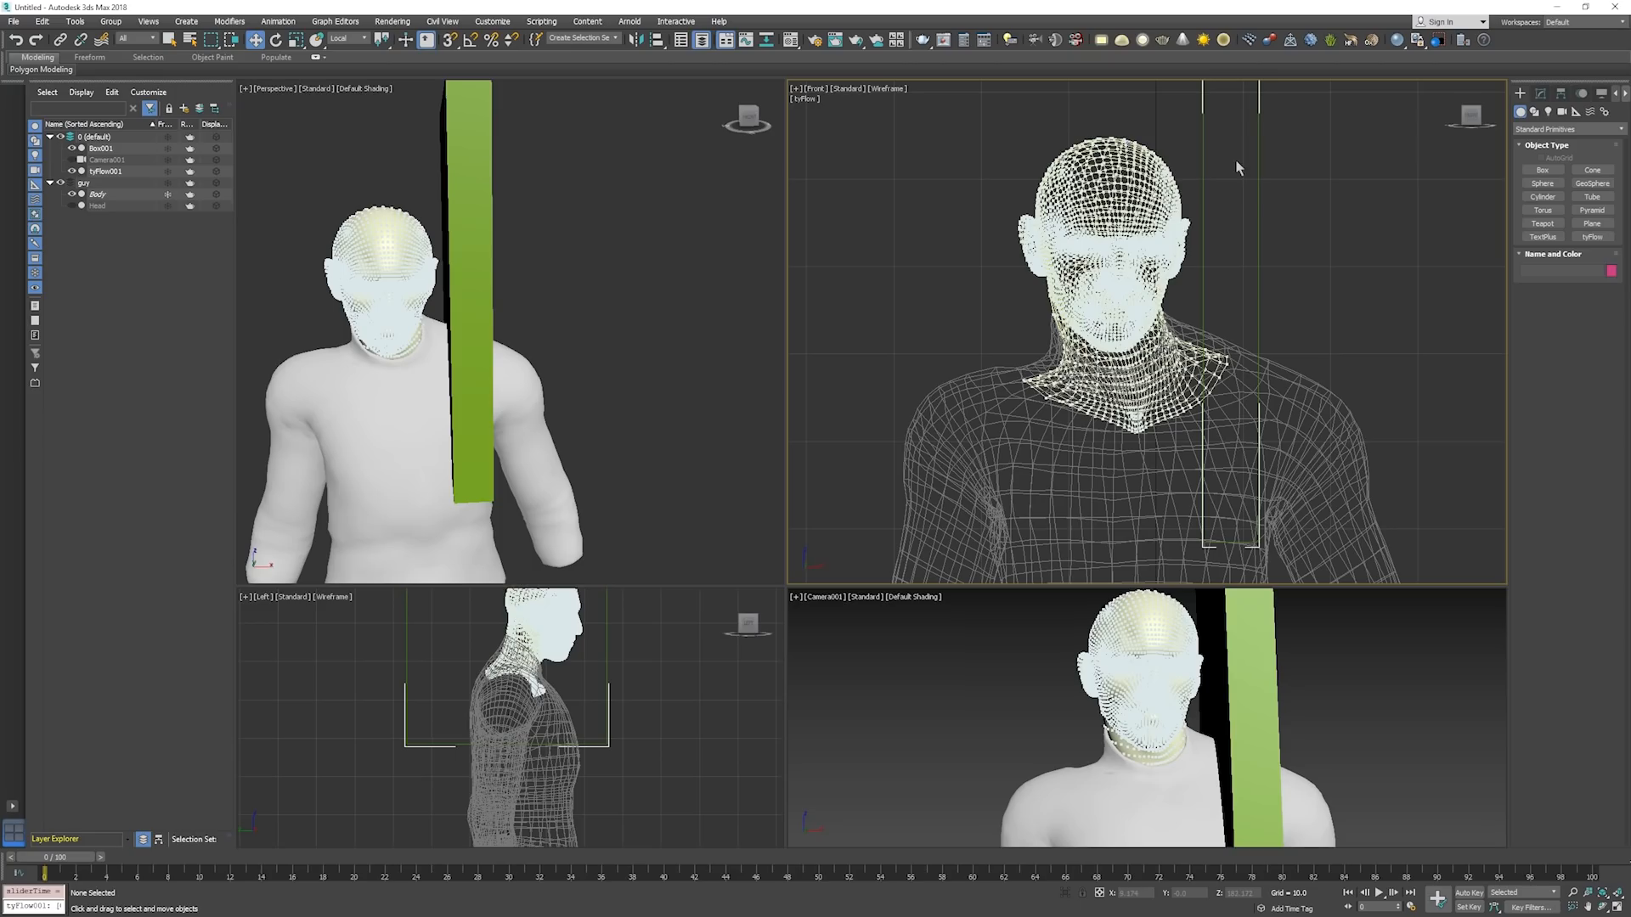
{"action": "scroll", "coordinate": [1129, 204], "scroll_direction": "down", "scroll_amount": 3}
{"action": "key", "text": "."}
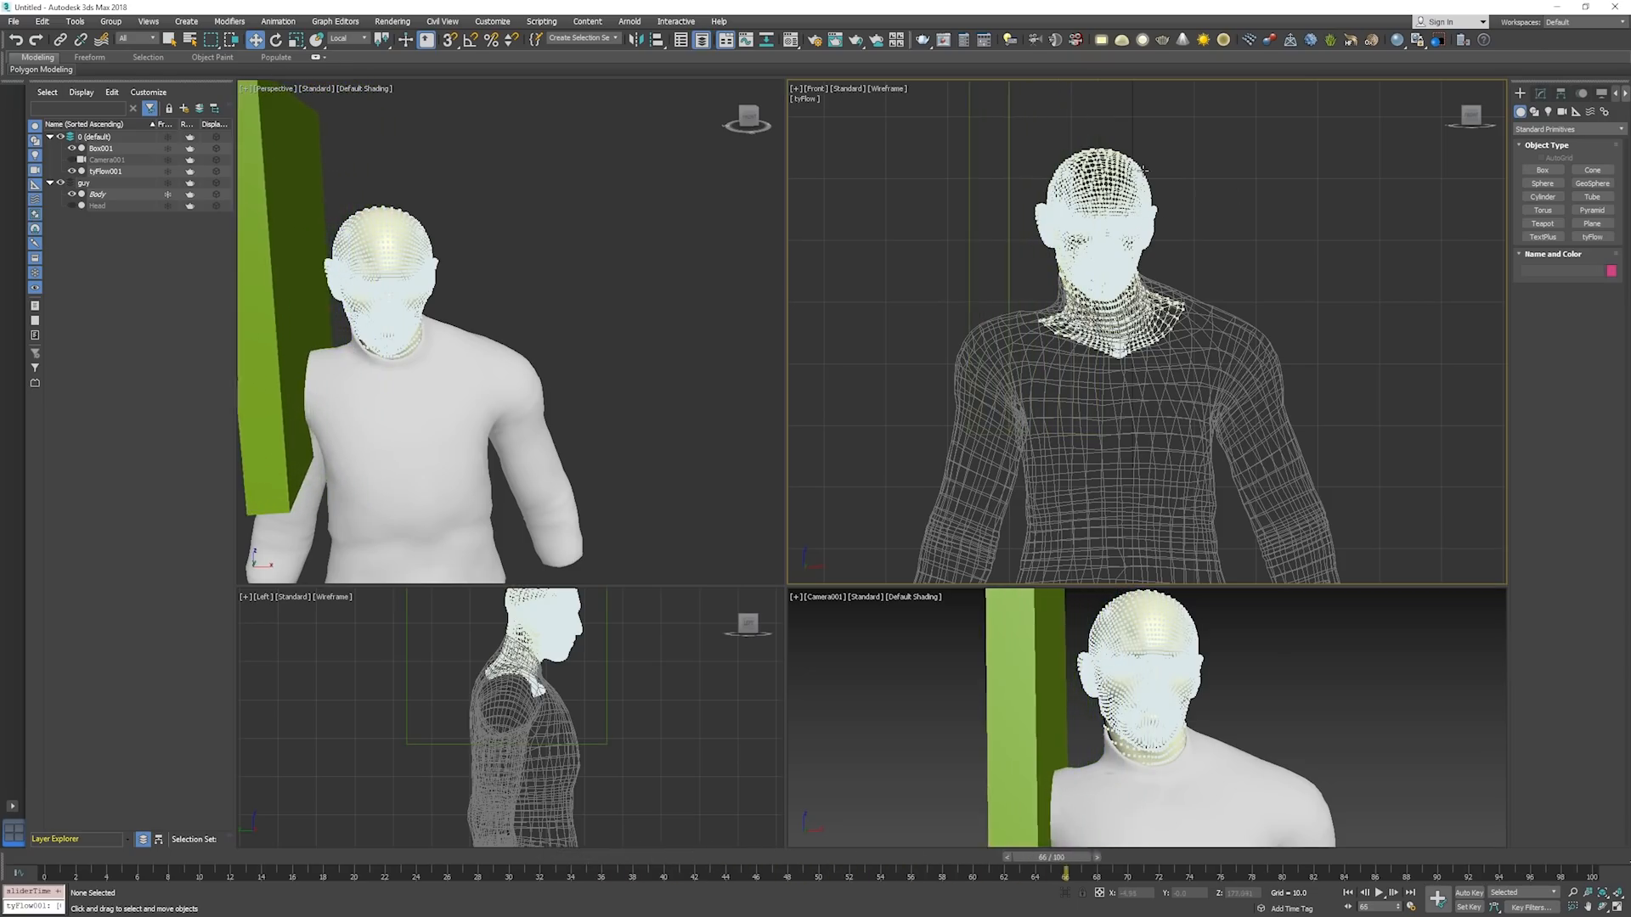
{"action": "key", "text": "Home"}
{"action": "middle_click_drag", "start_coordinate": [1203, 179], "coordinate": [1147, 182]}
{"action": "key", "text": "."}
{"action": "key", "text": "."}
{"action": "key", "text": "."}
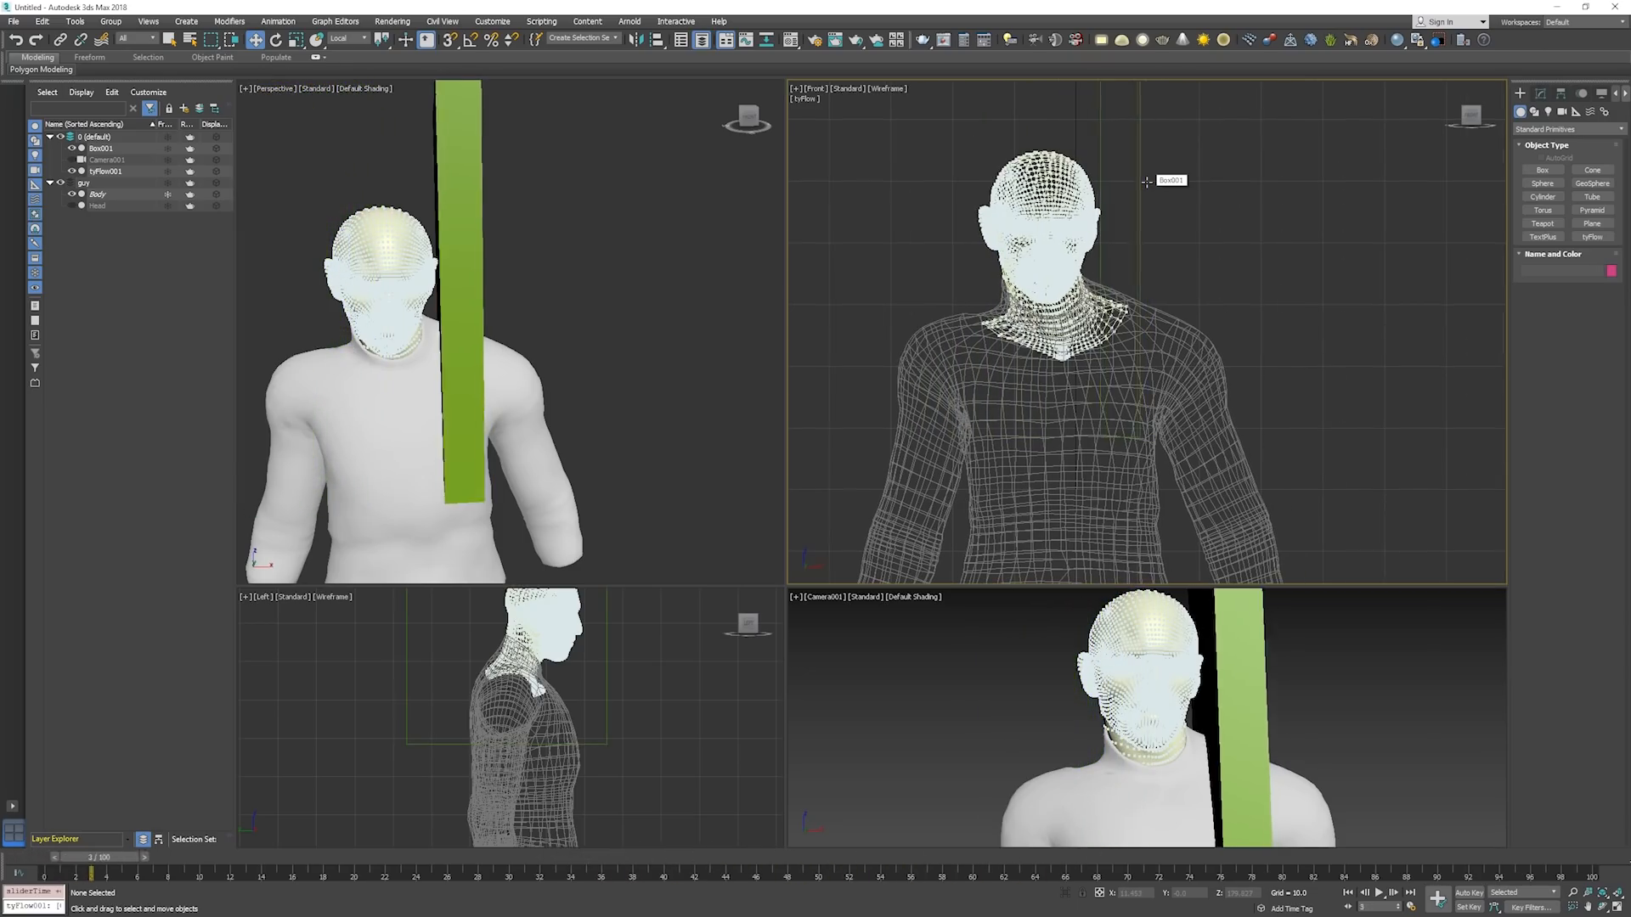
{"action": "key", "text": "/"}
{"action": "key", "text": "Home"}
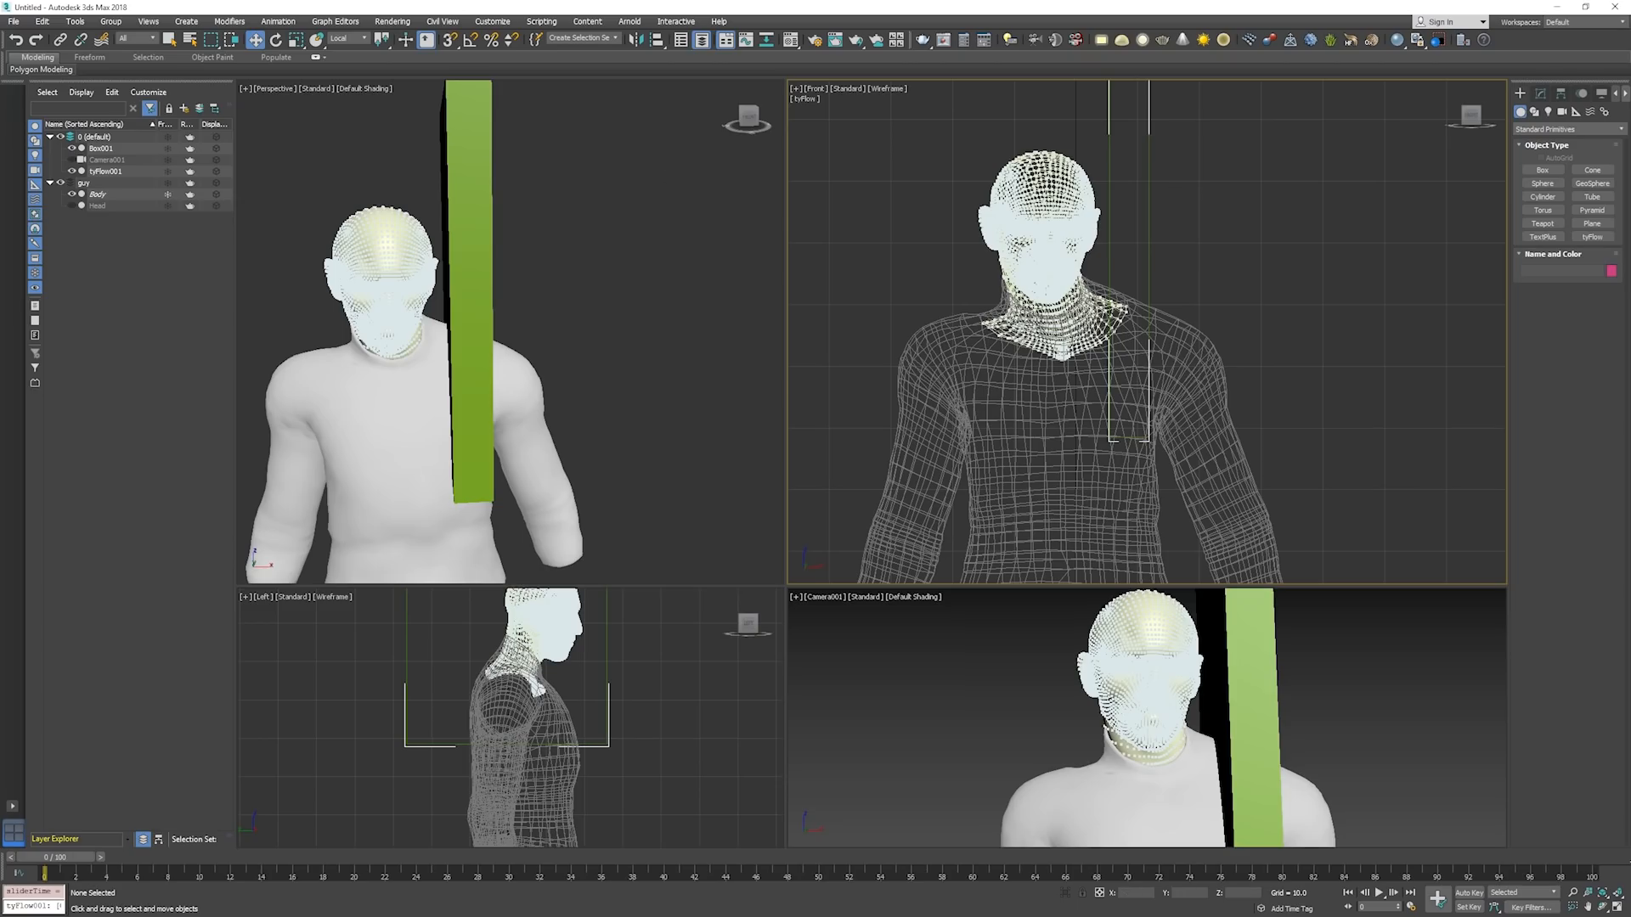
Review the Static event's Cloth Bind settings and the Motion event's Force settings in the tyFlow editor, and move the editor aside.
{"action": "left_click", "coordinate": [207, 153]}
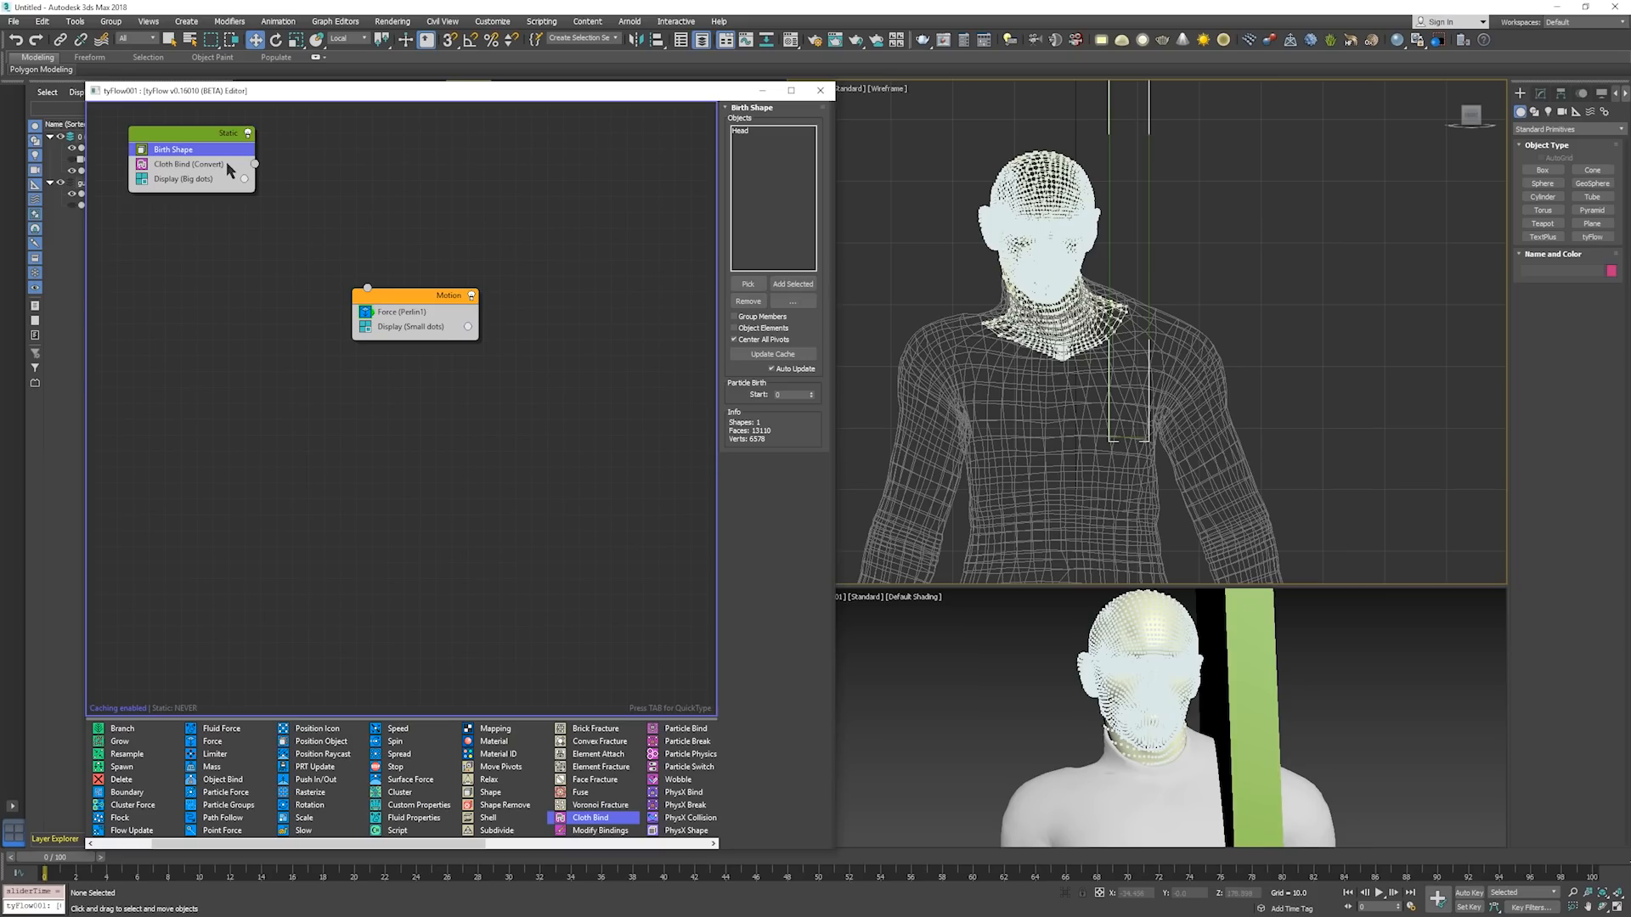
{"action": "left_click", "coordinate": [226, 163]}
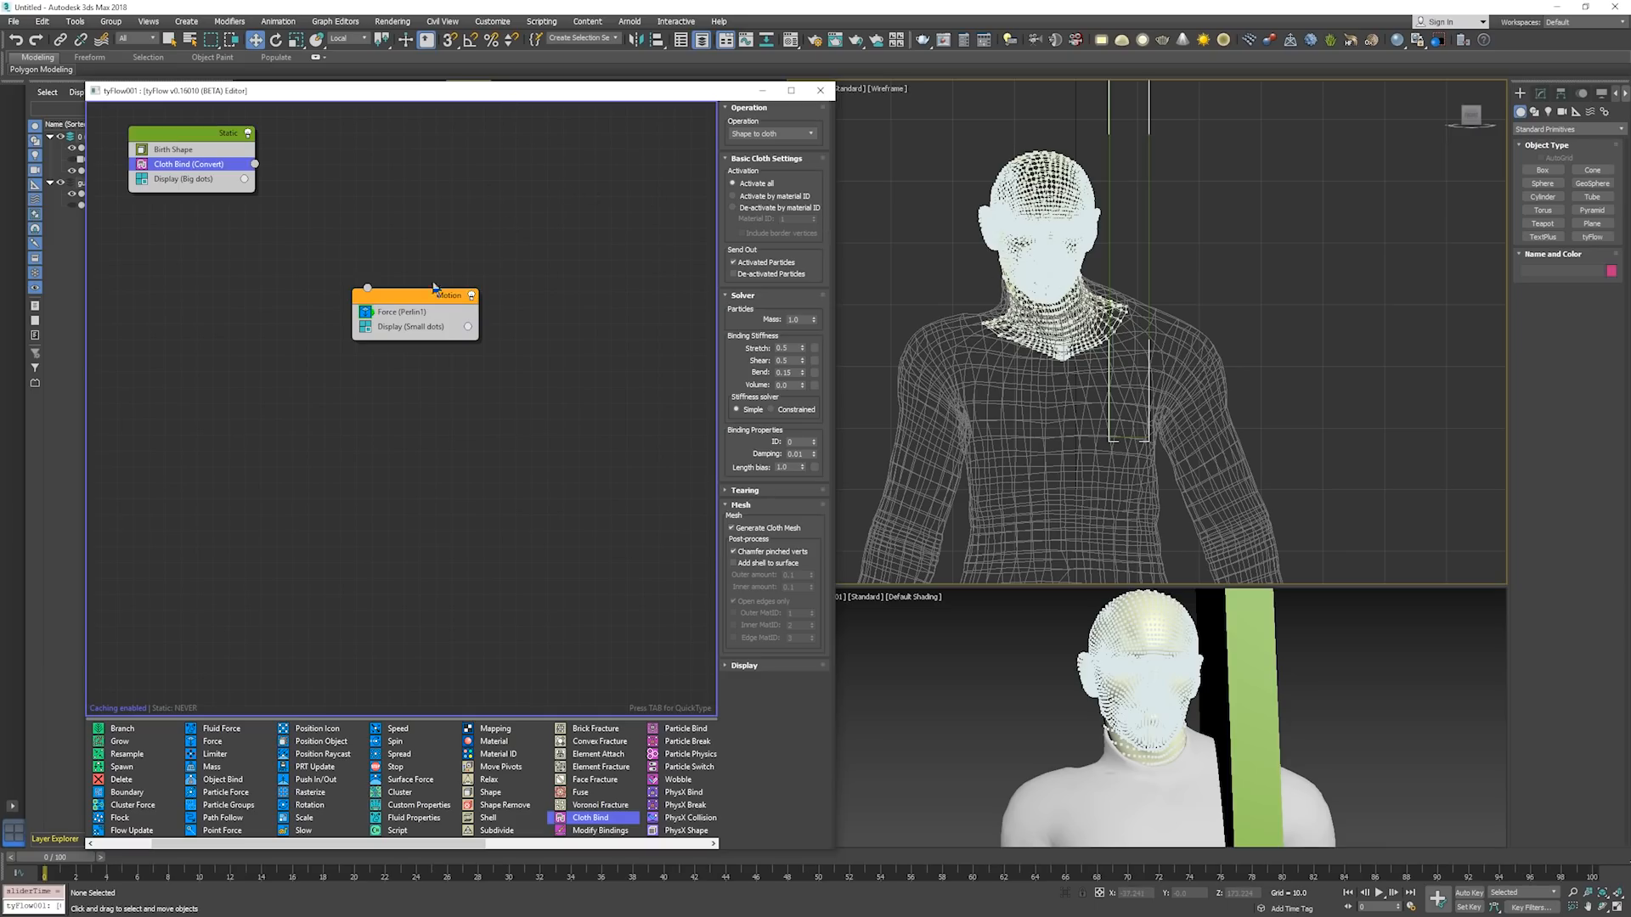
{"action": "left_click", "coordinate": [417, 312]}
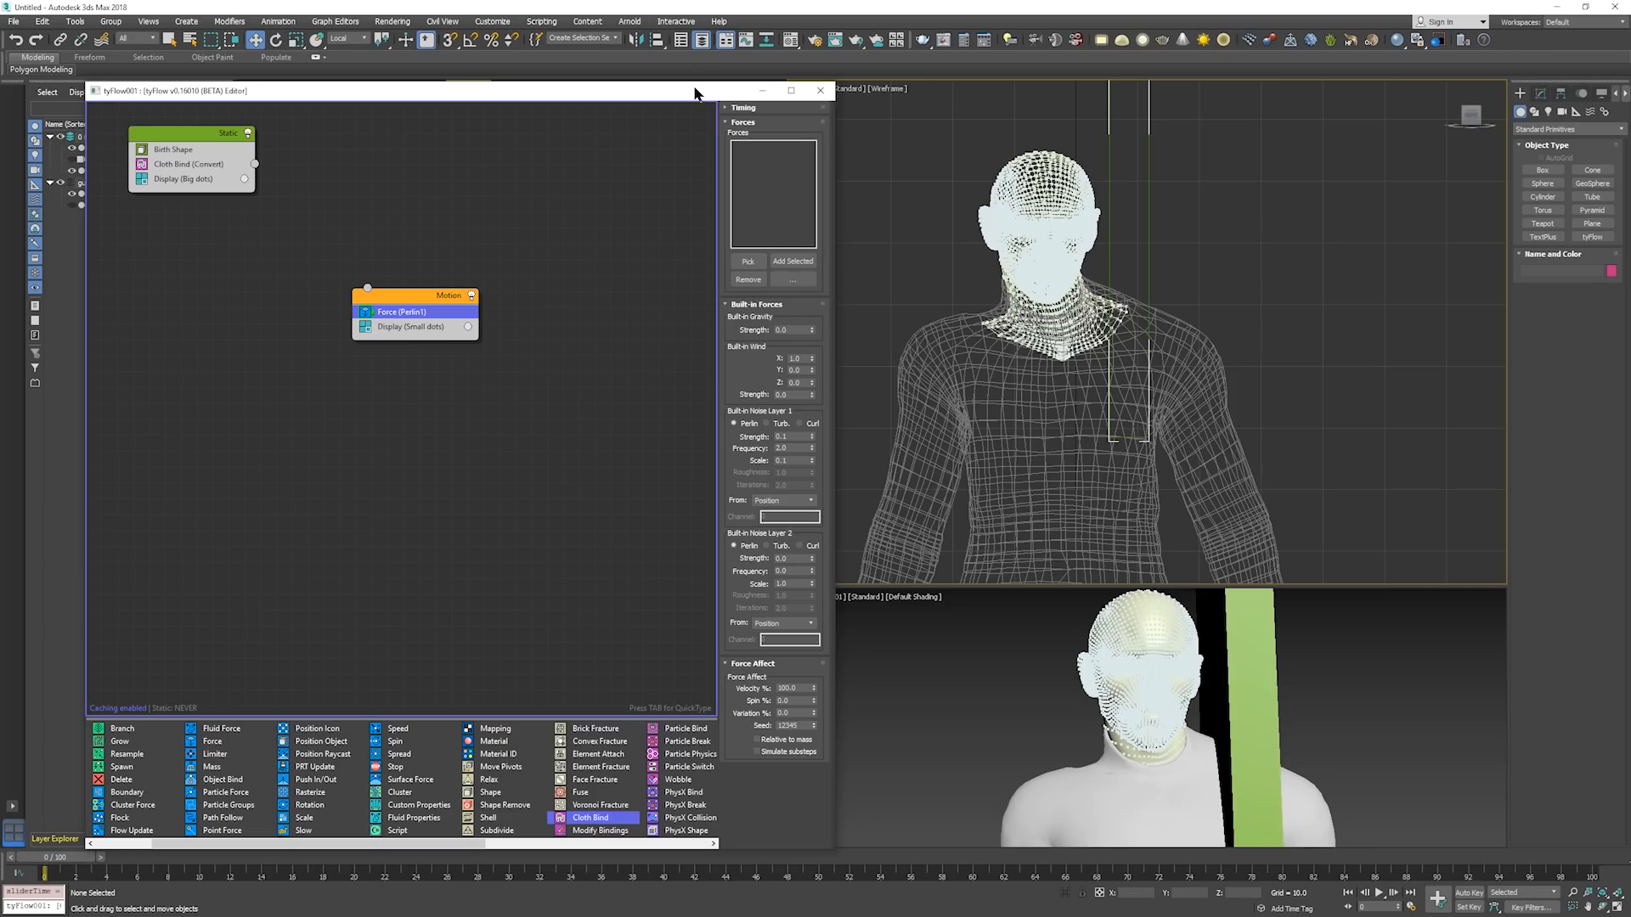
{"action": "left_click_drag", "start_coordinate": [694, 89], "coordinate": [0, 82]}
{"action": "left_click", "coordinate": [434, 156]}
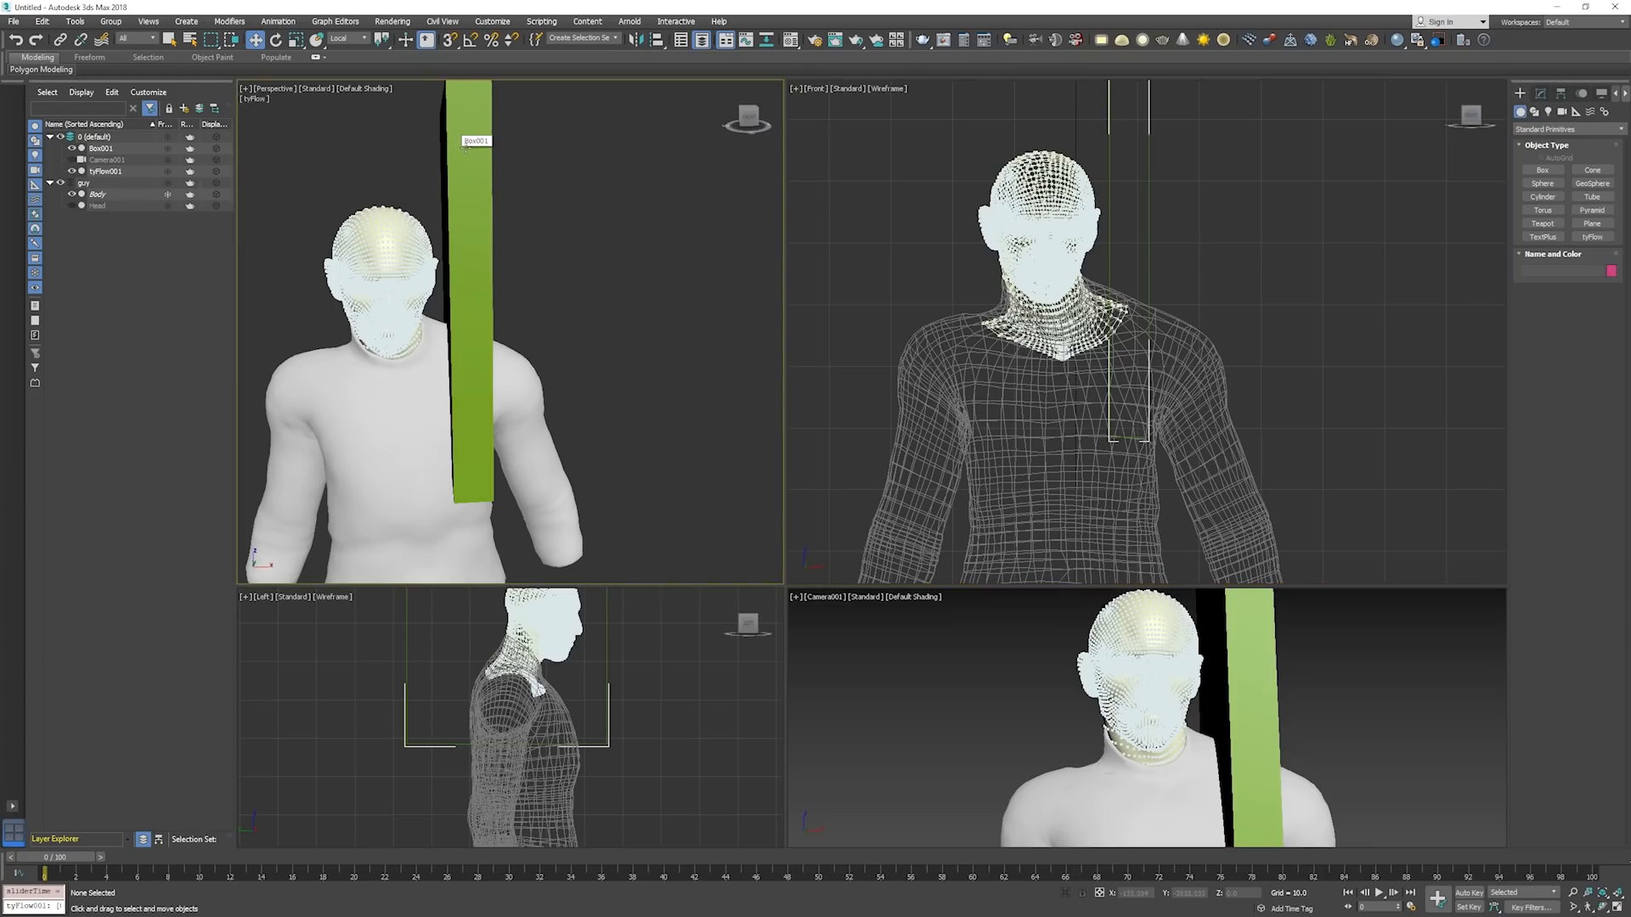
Play the box's sweep in the Perspective view, return to frame 0, and inspect the selected box in wireframe and shaded display.
{"action": "key", "text": "slash"}
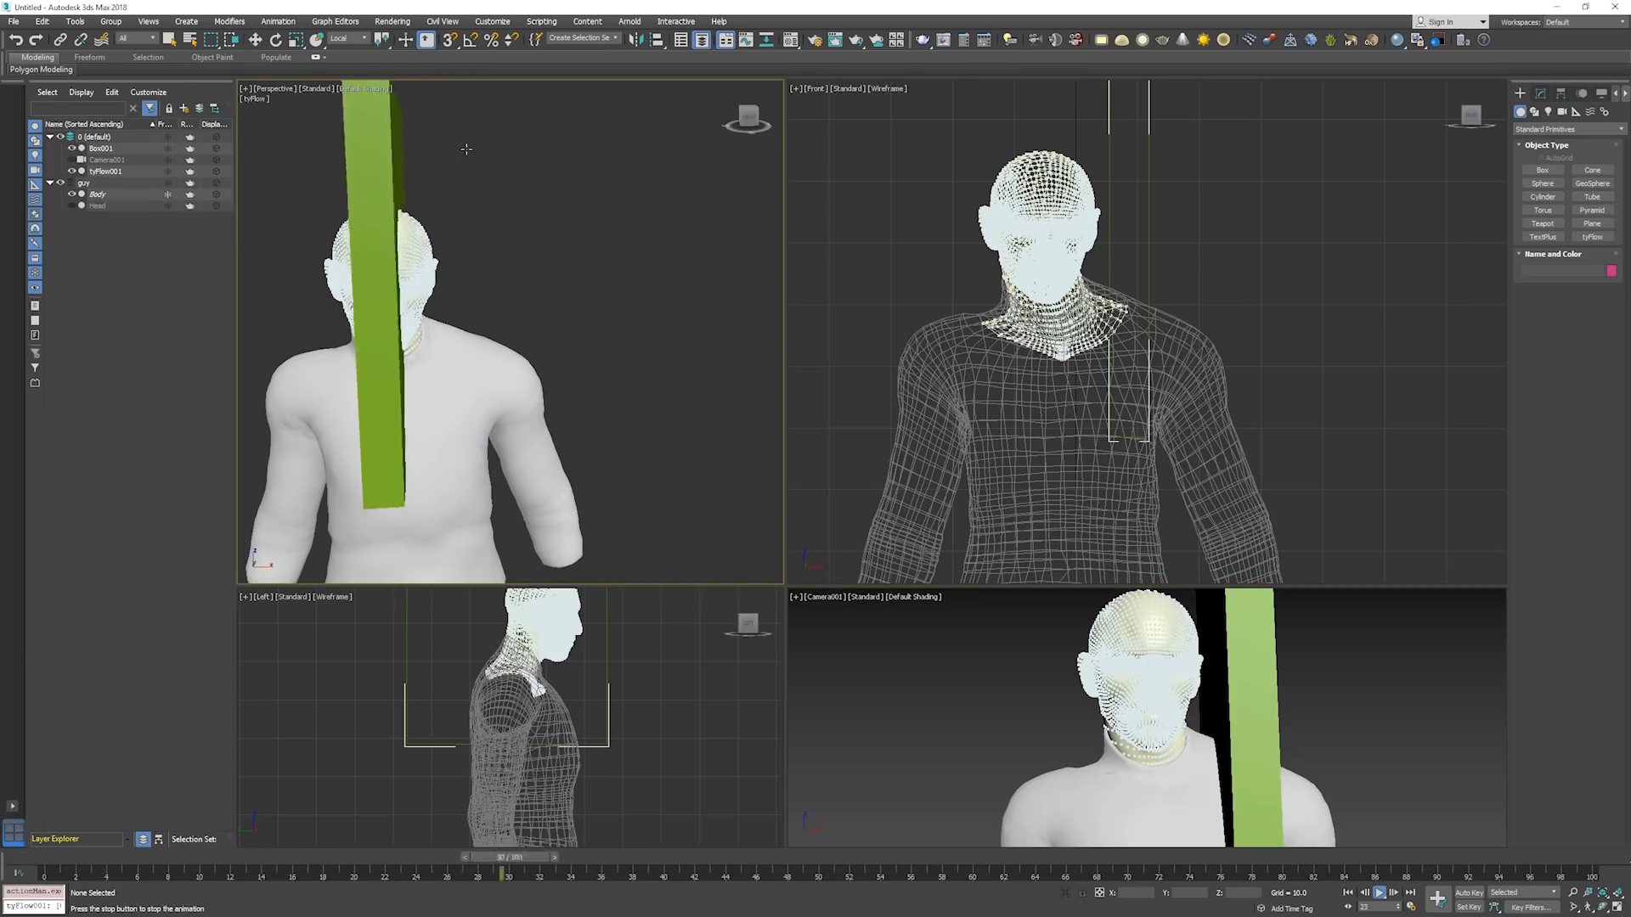
{"action": "key", "text": "slash"}
{"action": "key", "text": "Home"}
{"action": "left_click", "coordinate": [458, 174]}
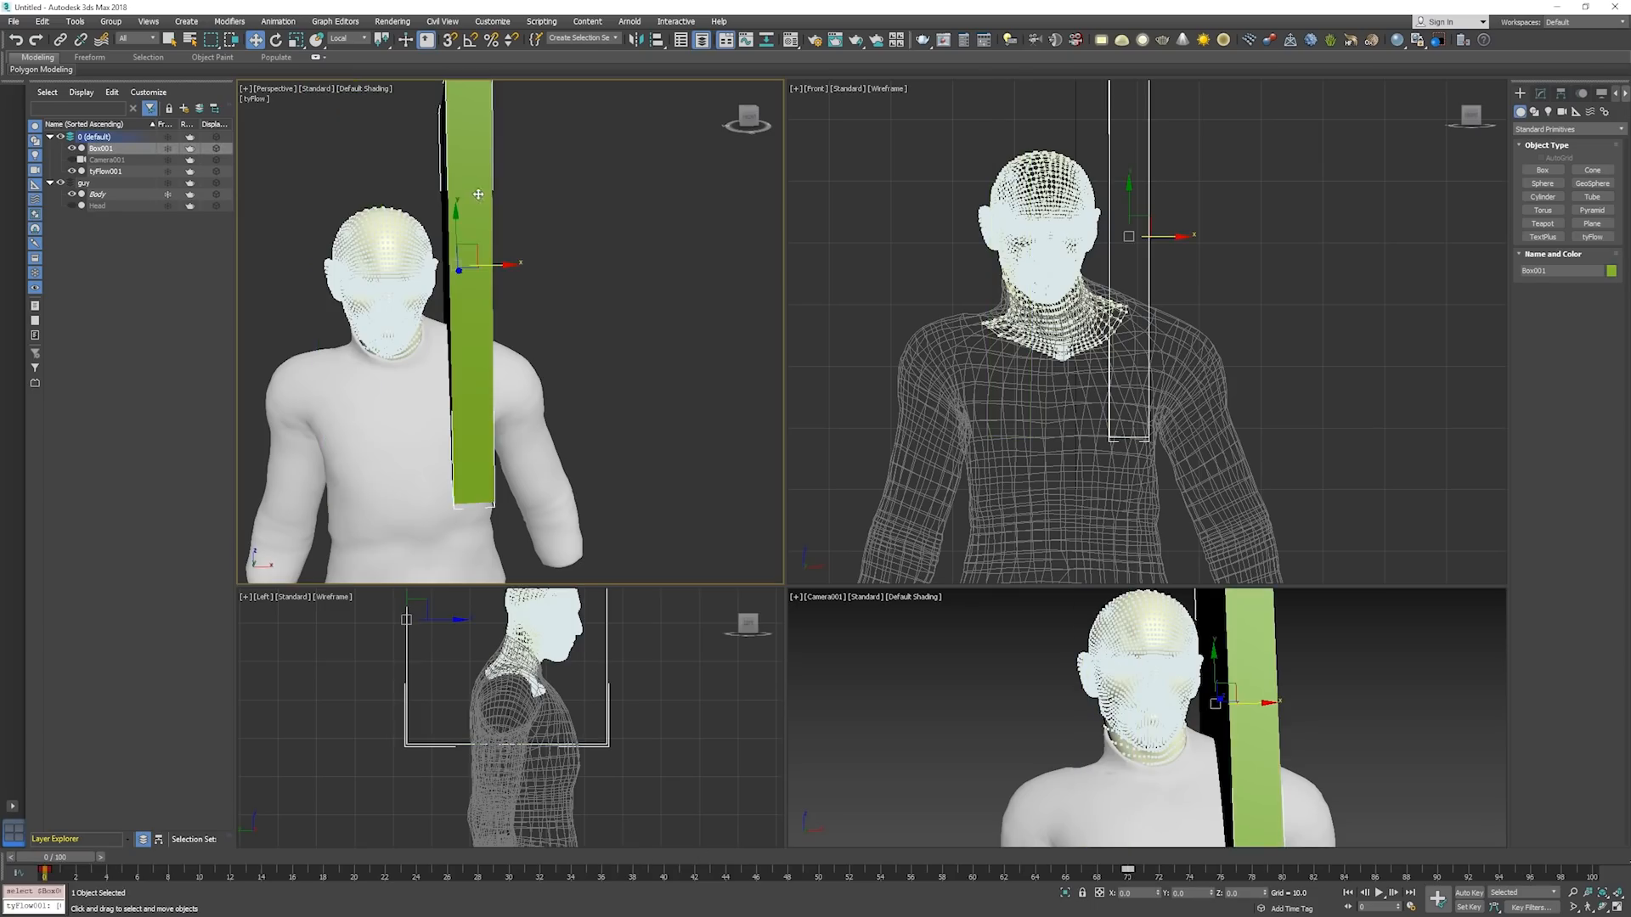
{"action": "middle_click_drag", "start_coordinate": [486, 155], "coordinate": [444, 253], "text": "alt"}
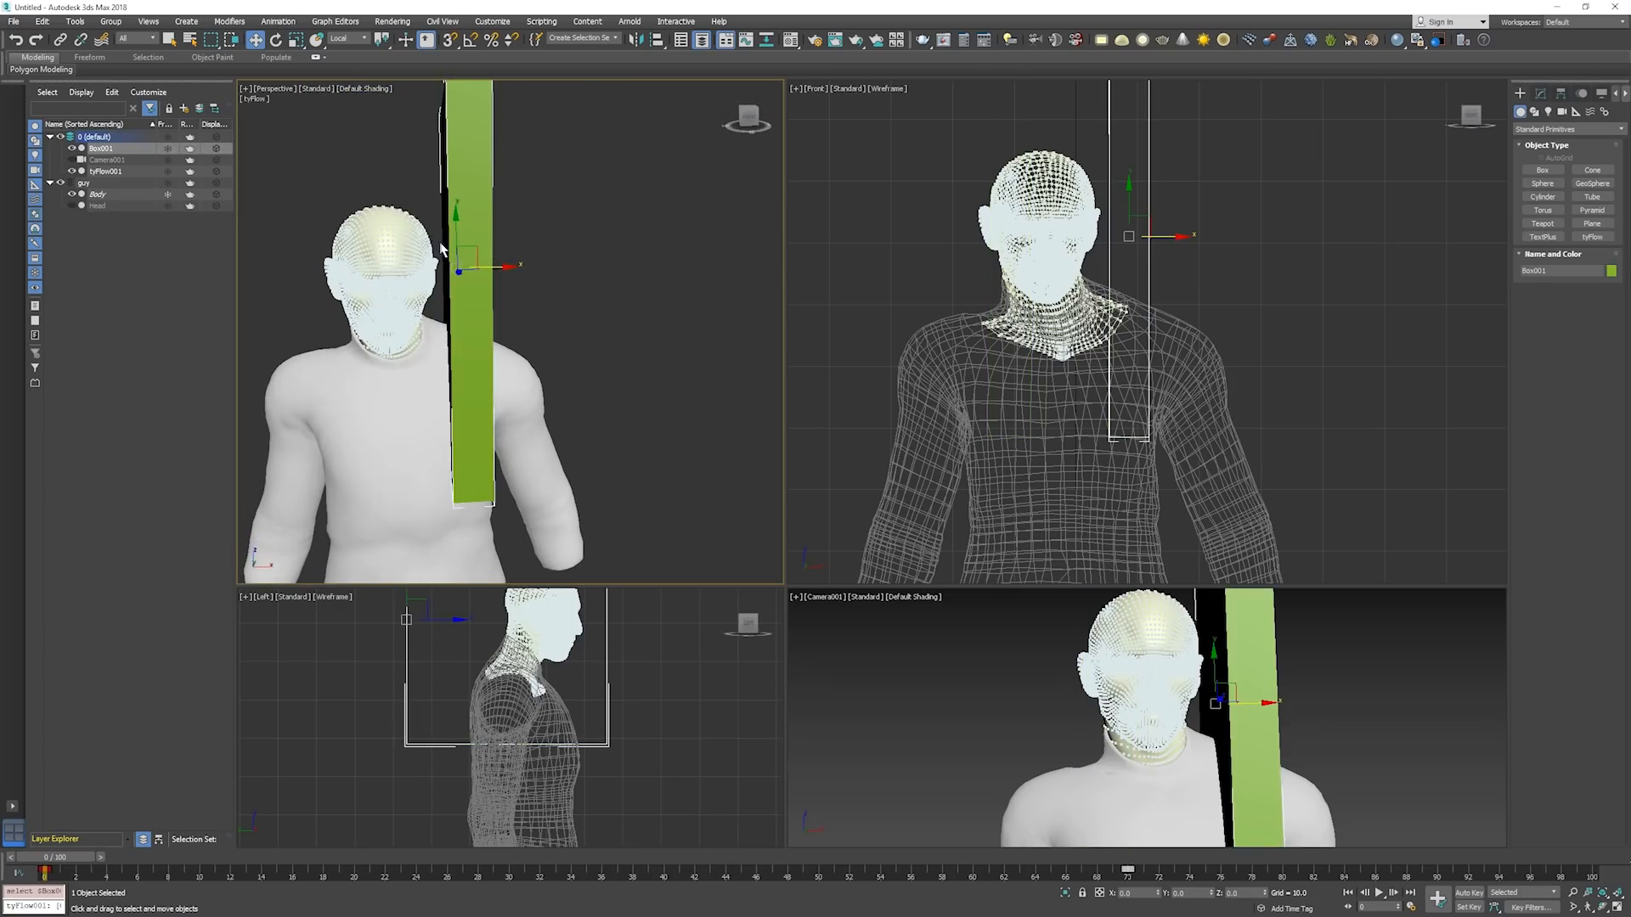
{"action": "key", "text": "F3"}
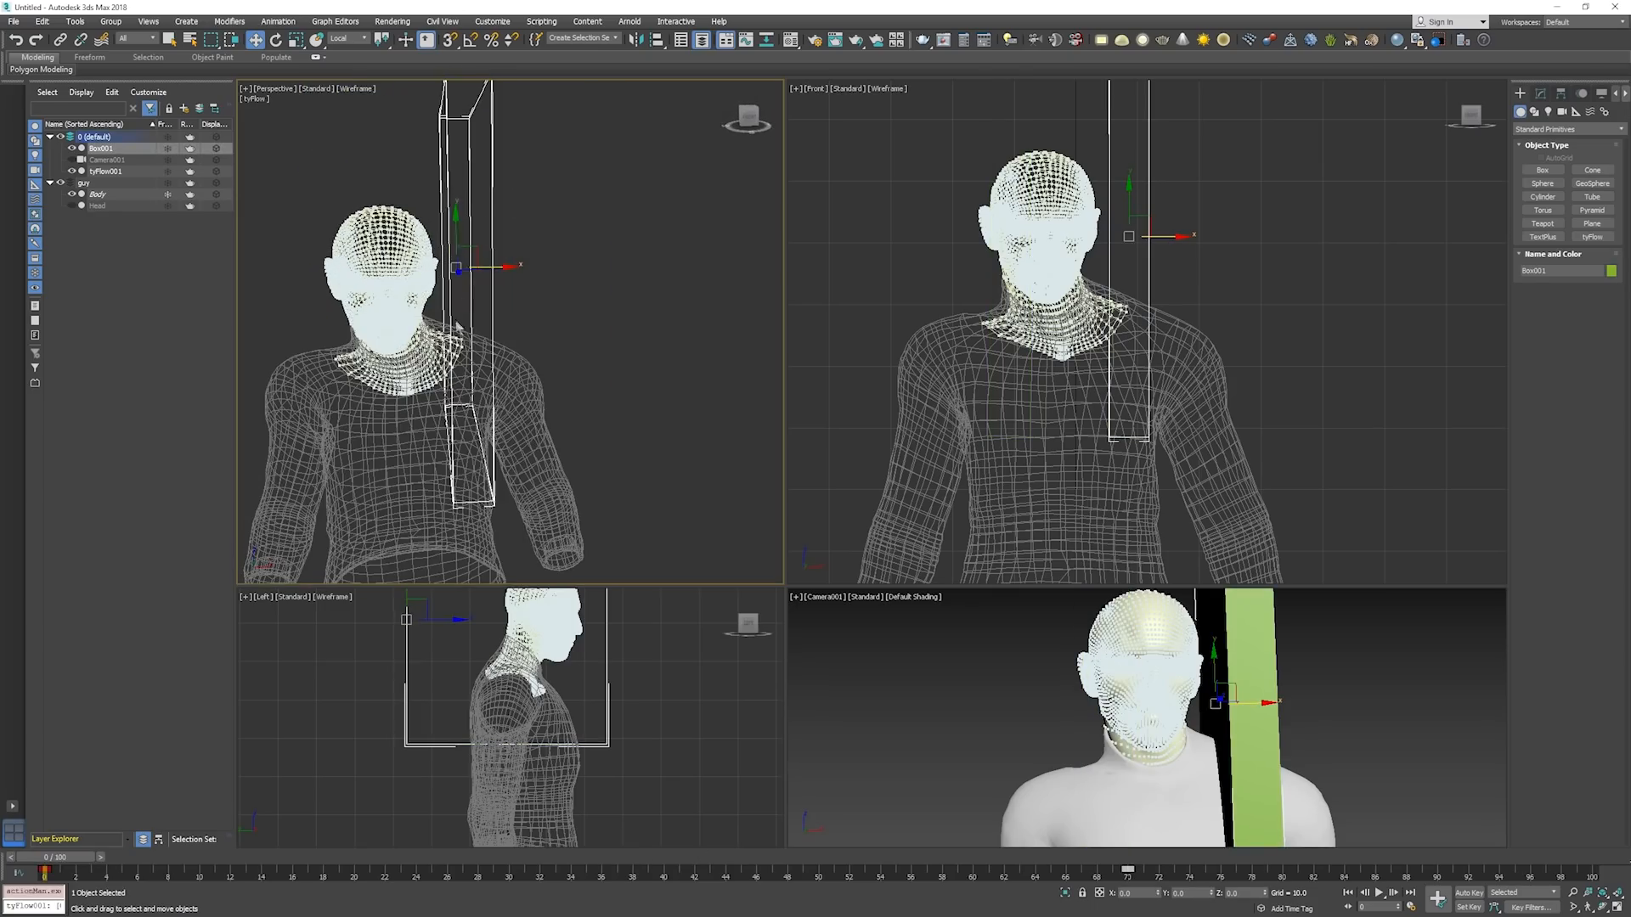
{"action": "key", "text": "F3"}
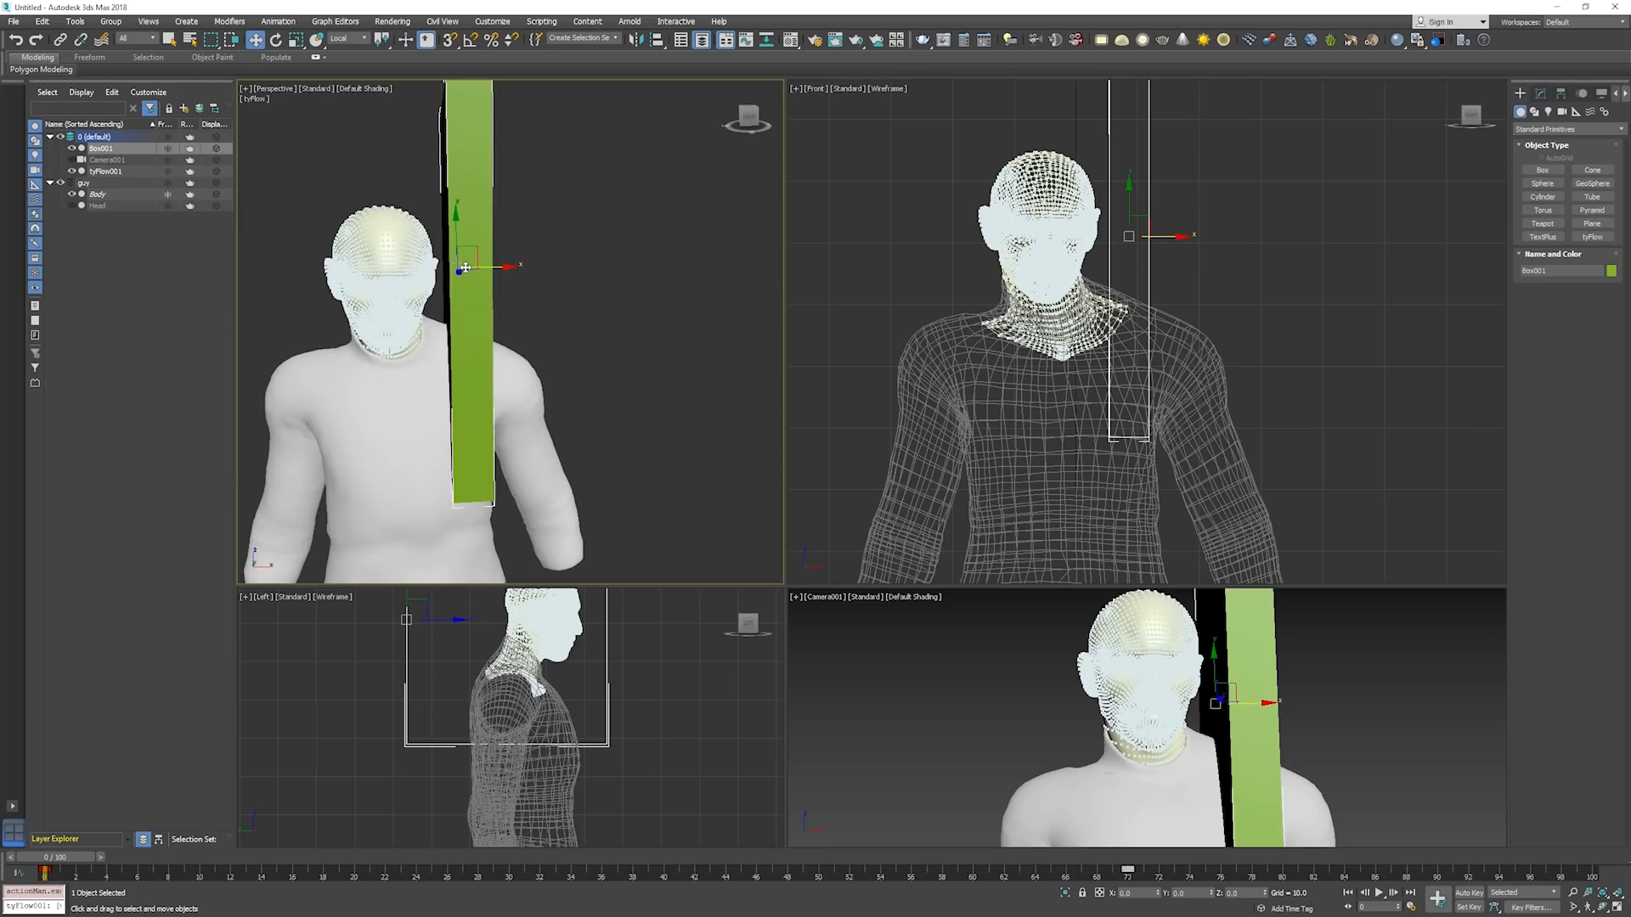
Bring the tyFlow editor back to review the Static event's Cloth Bind and the Motion event, and move it aside again.
{"action": "left_click_drag", "start_coordinate": [2, 136], "coordinate": [213, 111]}
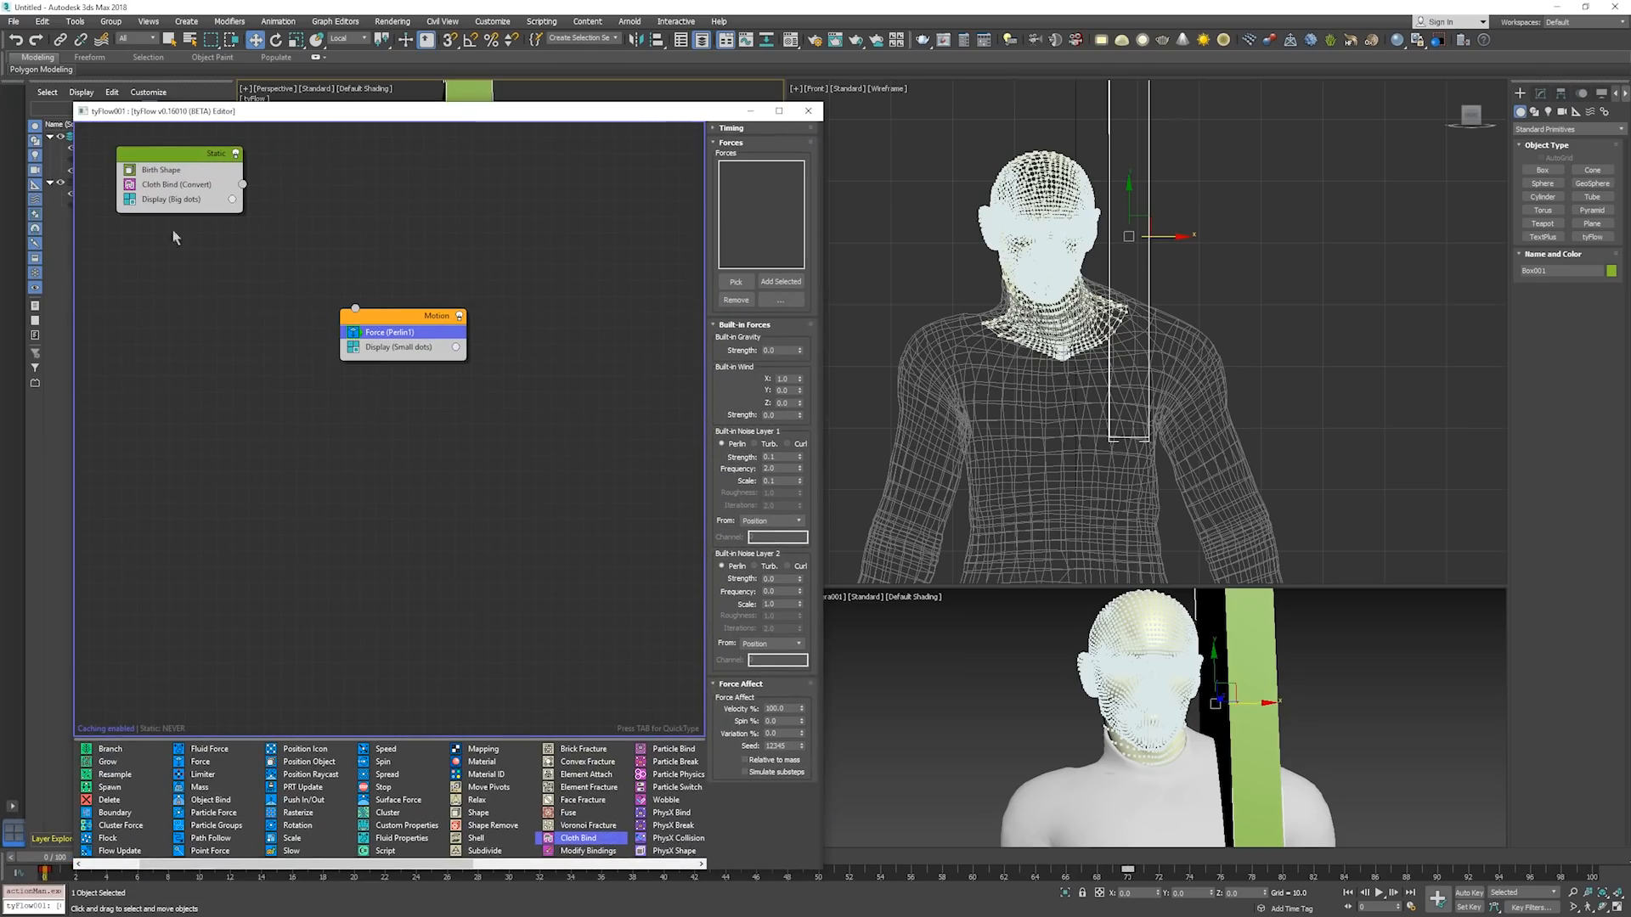
{"action": "left_click_drag", "start_coordinate": [516, 114], "coordinate": [620, 89]}
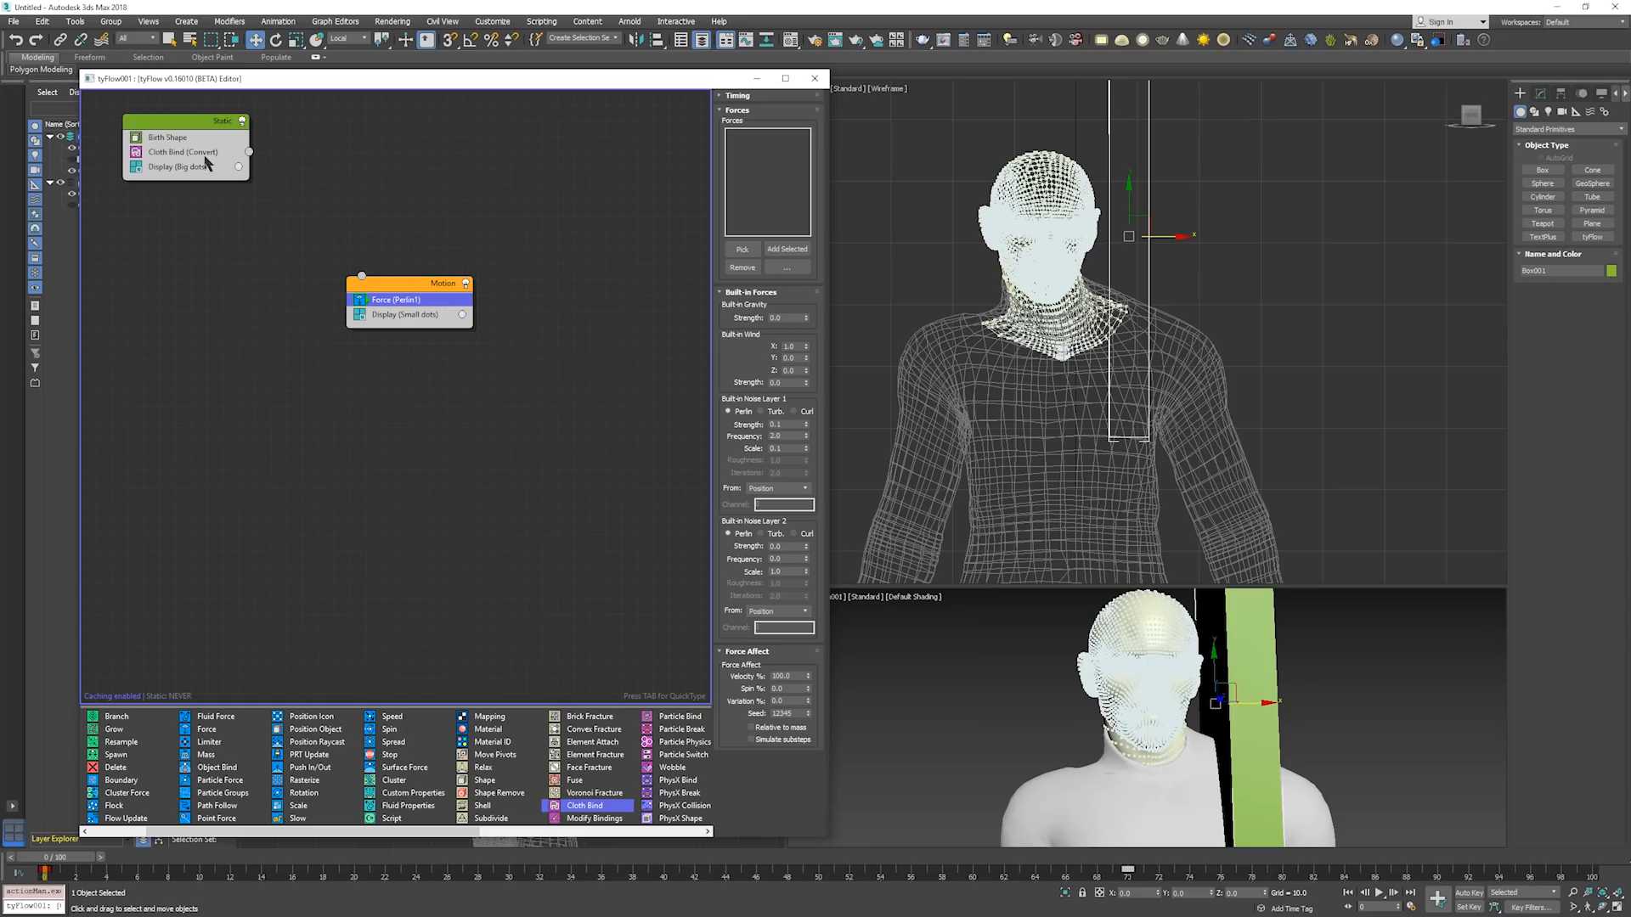
{"action": "left_click", "coordinate": [204, 154]}
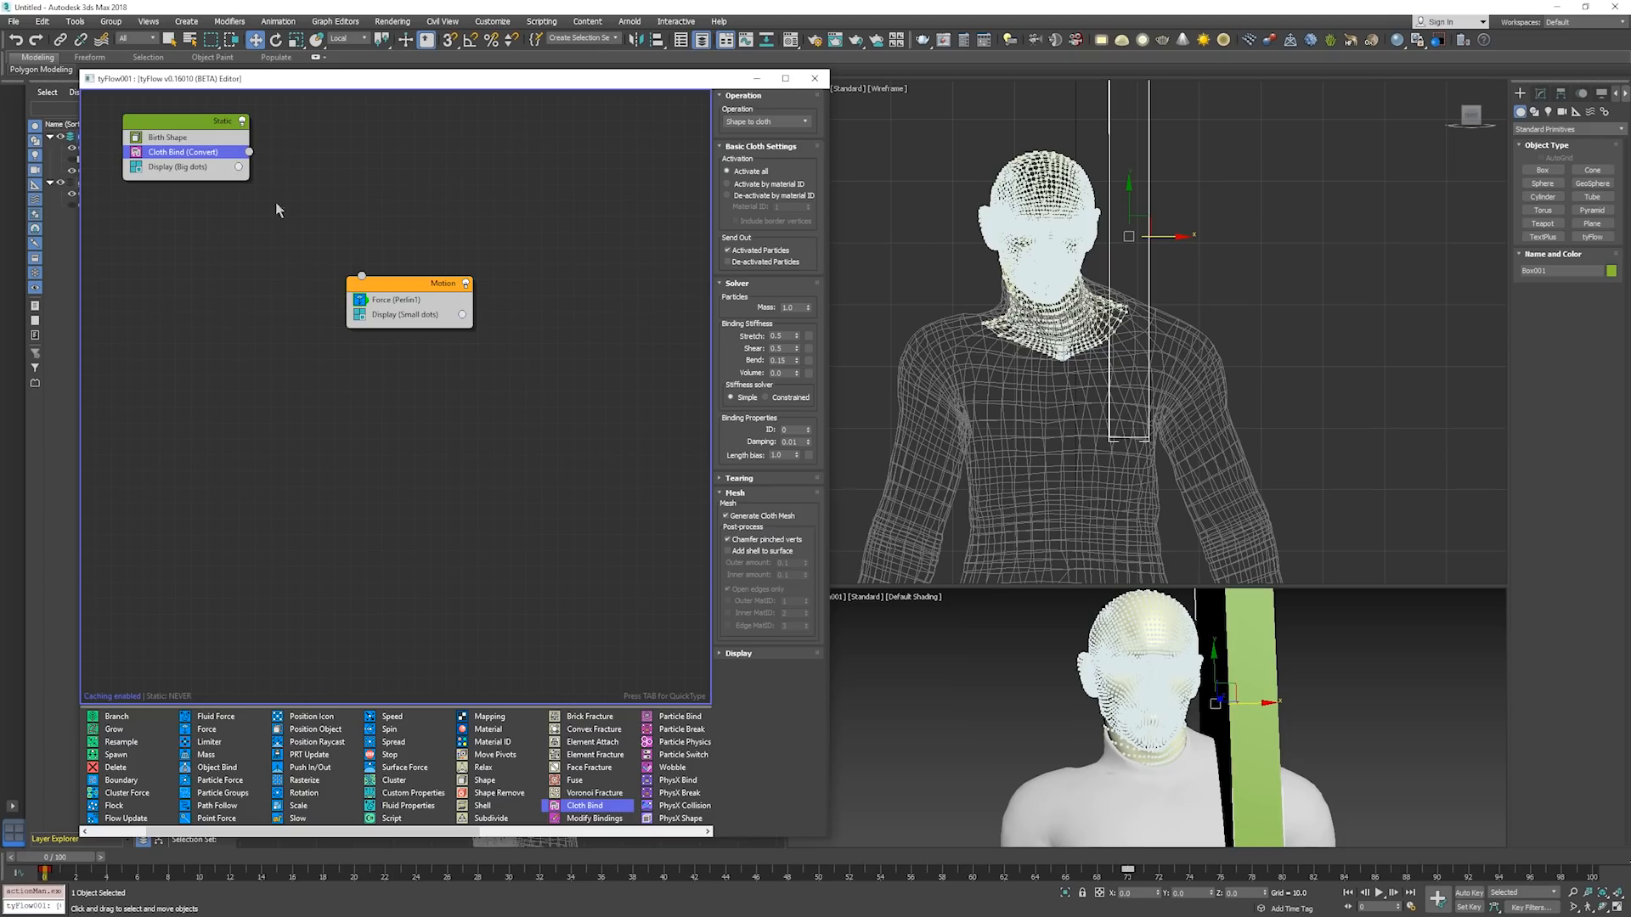
{"action": "left_click", "coordinate": [418, 288]}
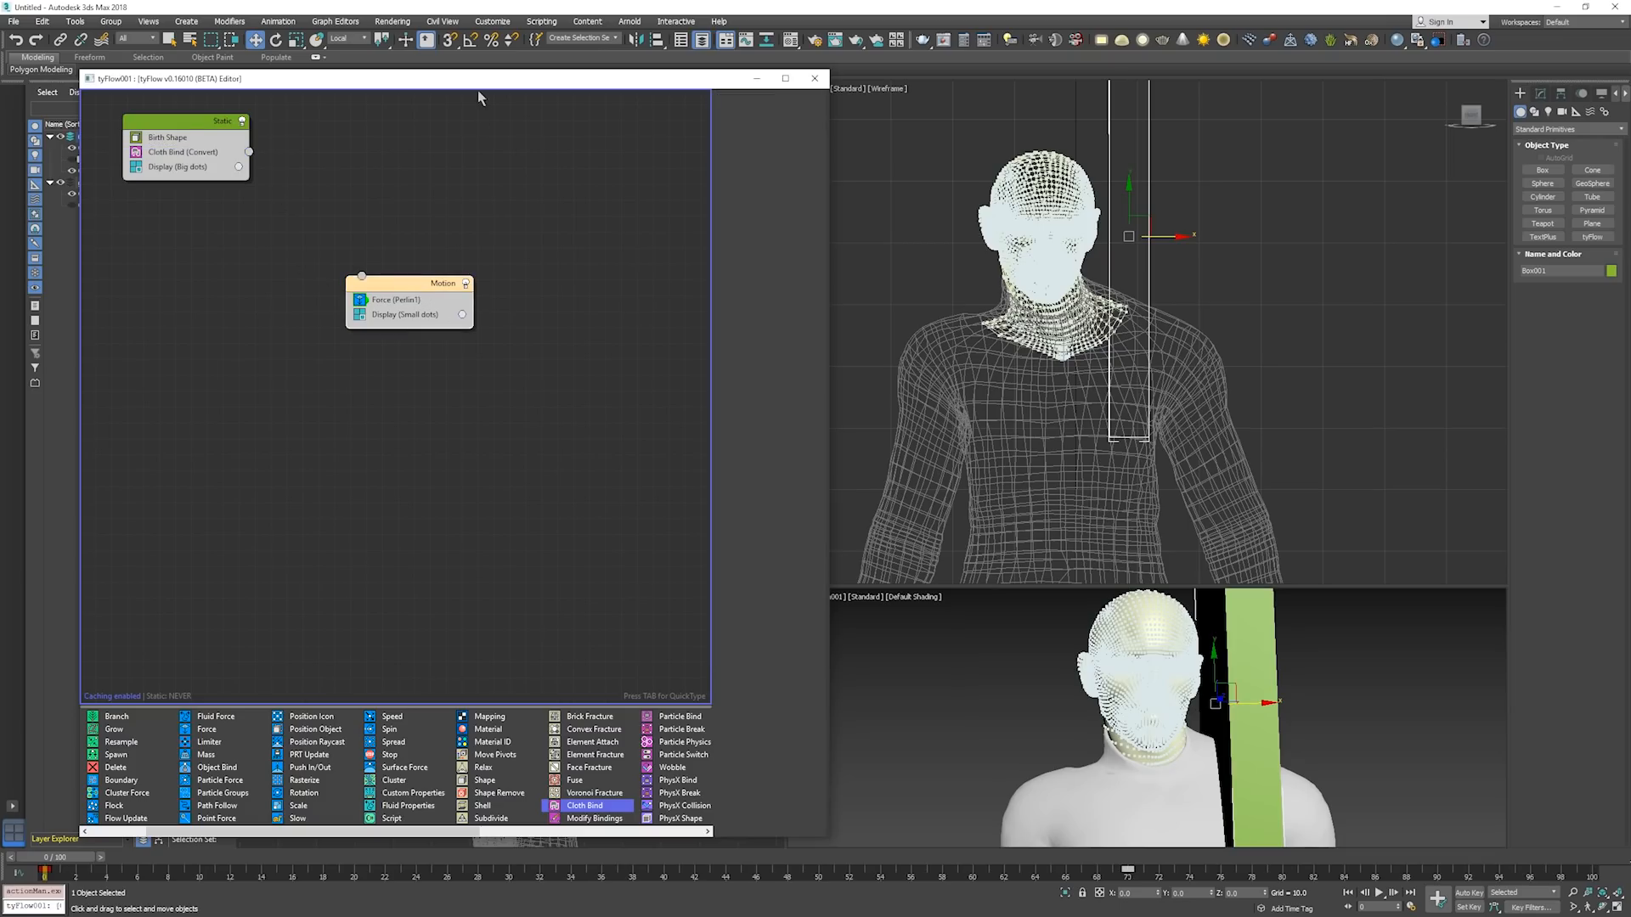
{"action": "left_click_drag", "start_coordinate": [408, 82], "coordinate": [0, 75]}
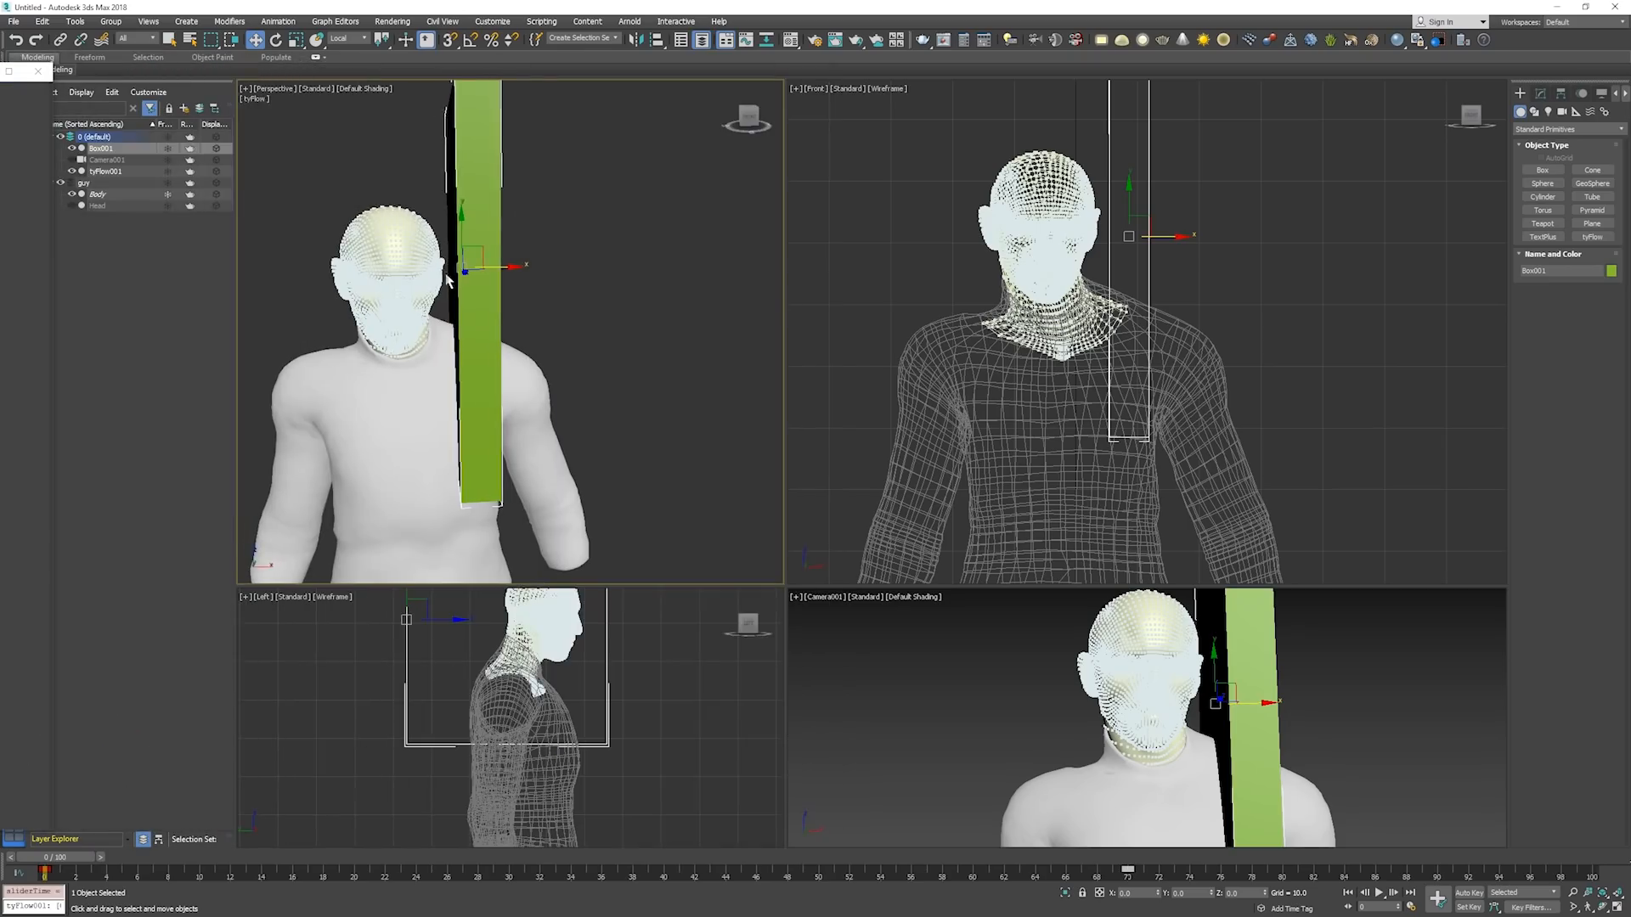
Run the box animation to about frame 14 to see it meet the head, and return to frame 0.
{"action": "key", "text": "slash"}
{"action": "key", "text": "period"}
{"action": "key", "text": "period"}
{"action": "key", "text": "period"}
{"action": "key", "text": "period"}
{"action": "key", "text": "period"}
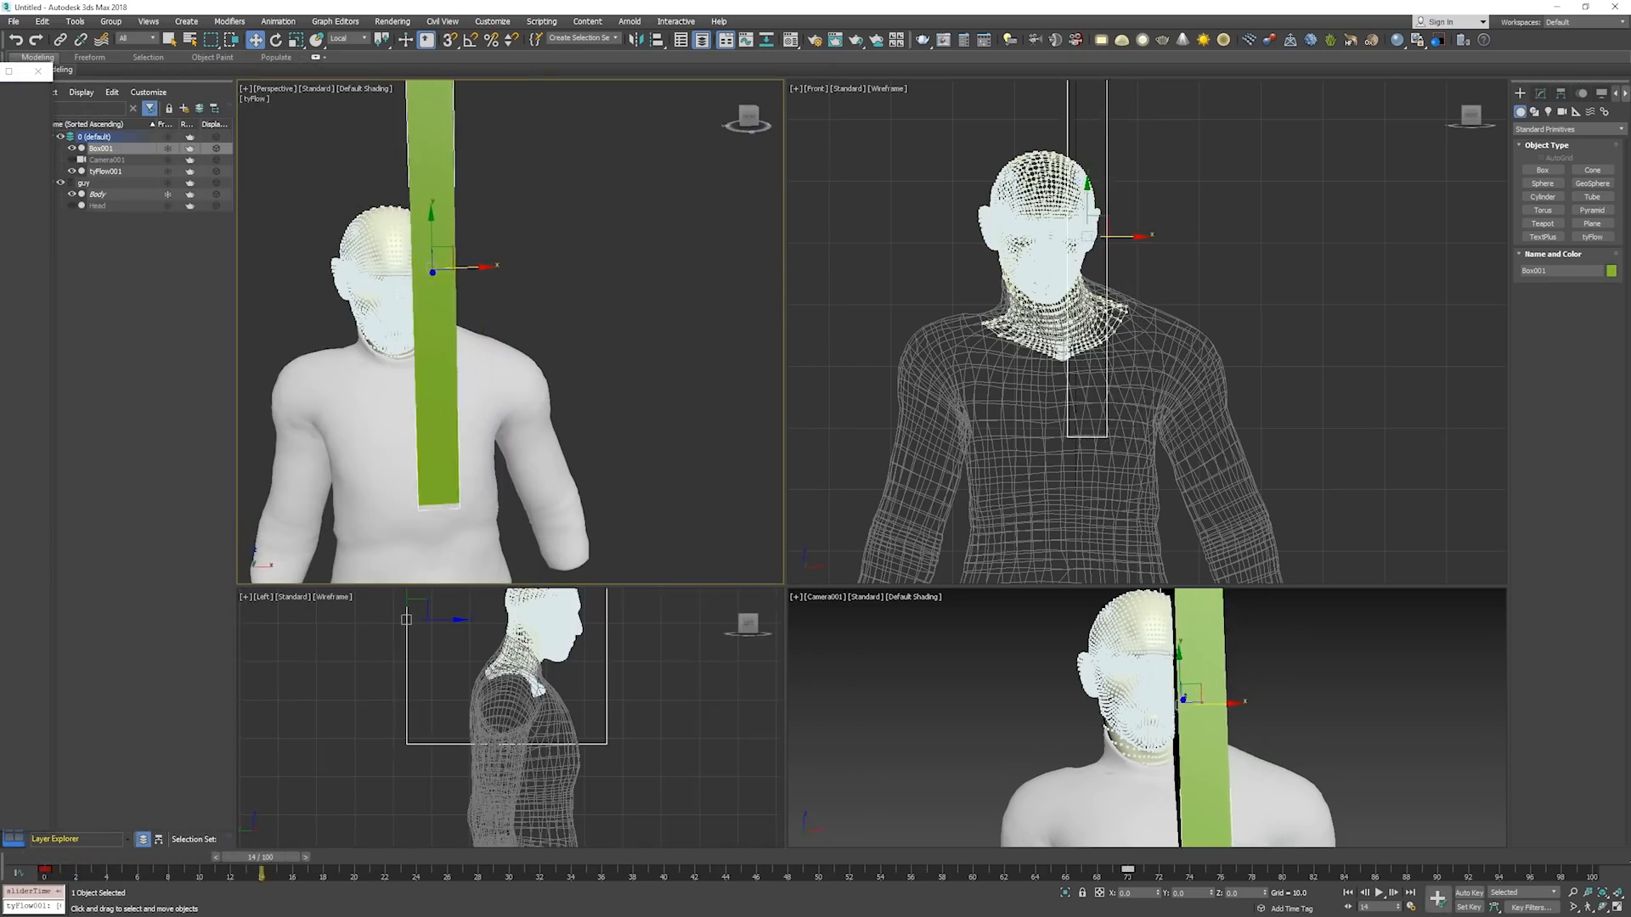
{"action": "key", "text": "Home"}
Add a Surface Test operator between Cloth Bind and Display in the Static event, and pick Box001 as its test object.
{"action": "left_click_drag", "start_coordinate": [1, 72], "coordinate": [583, 45]}
{"action": "left_click", "coordinate": [308, 148]}
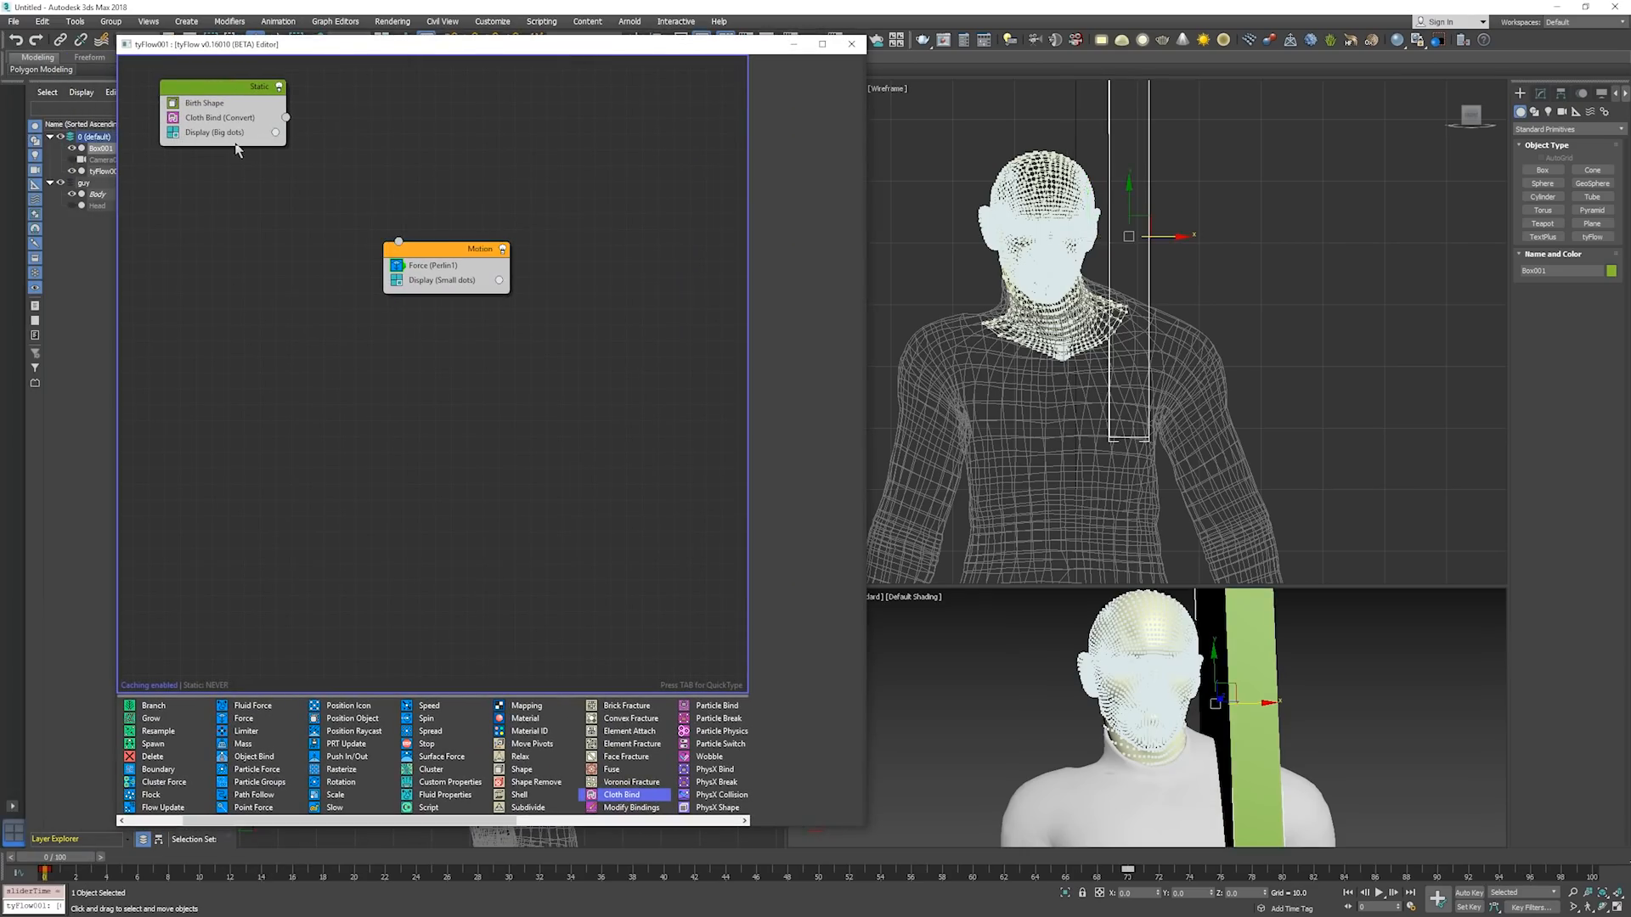
{"action": "left_click", "coordinate": [224, 90]}
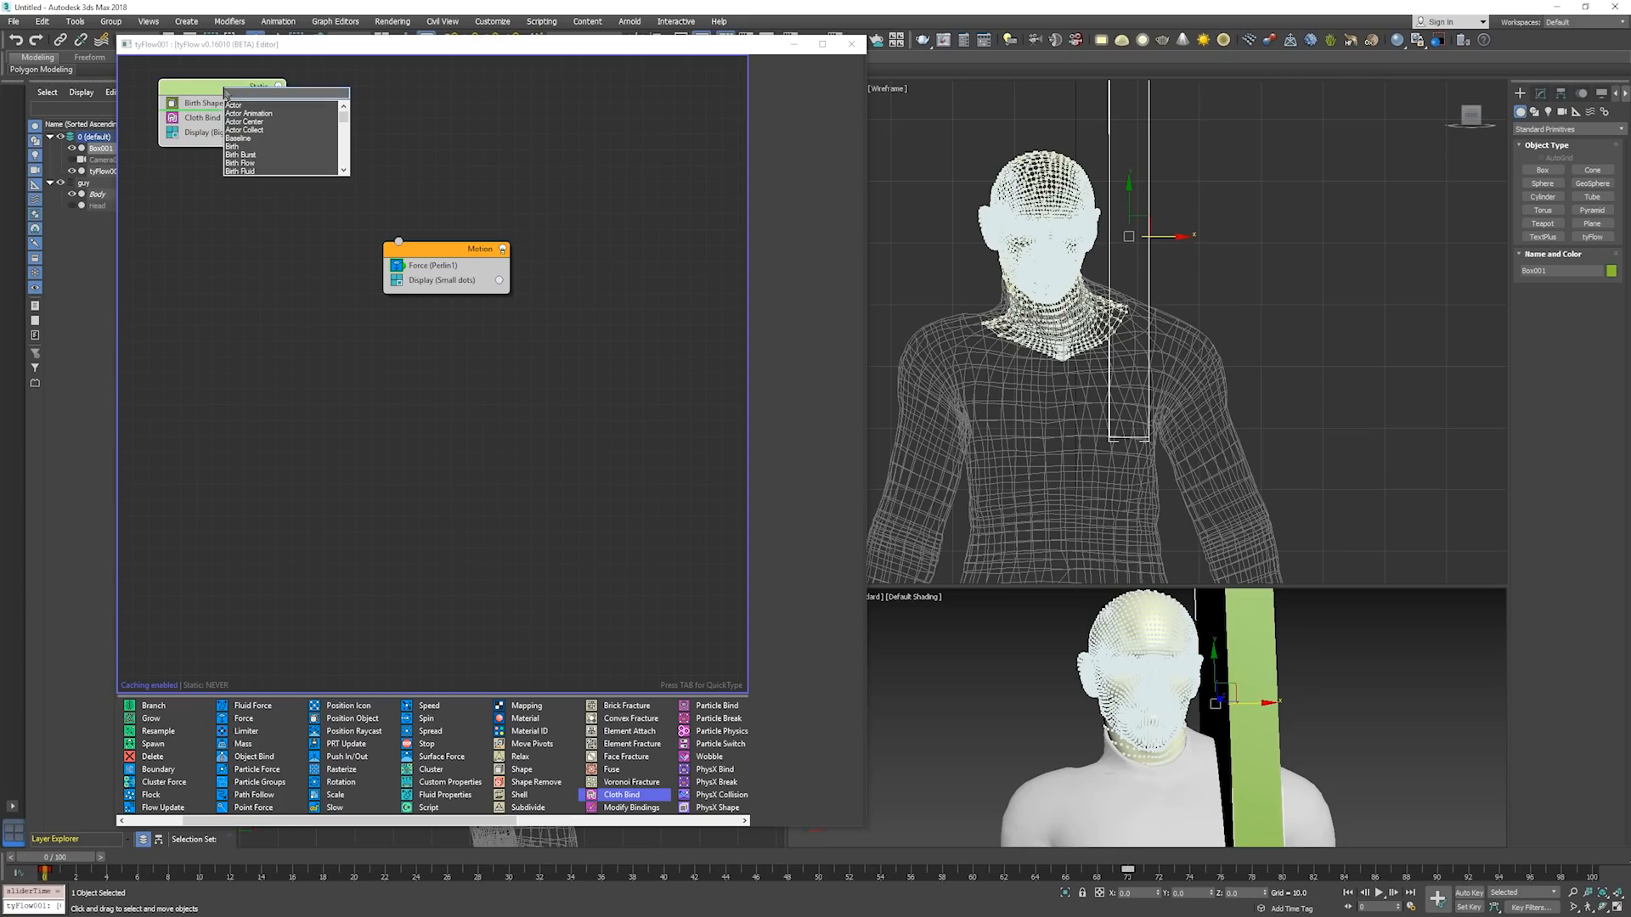
{"action": "type", "text": "sf"}
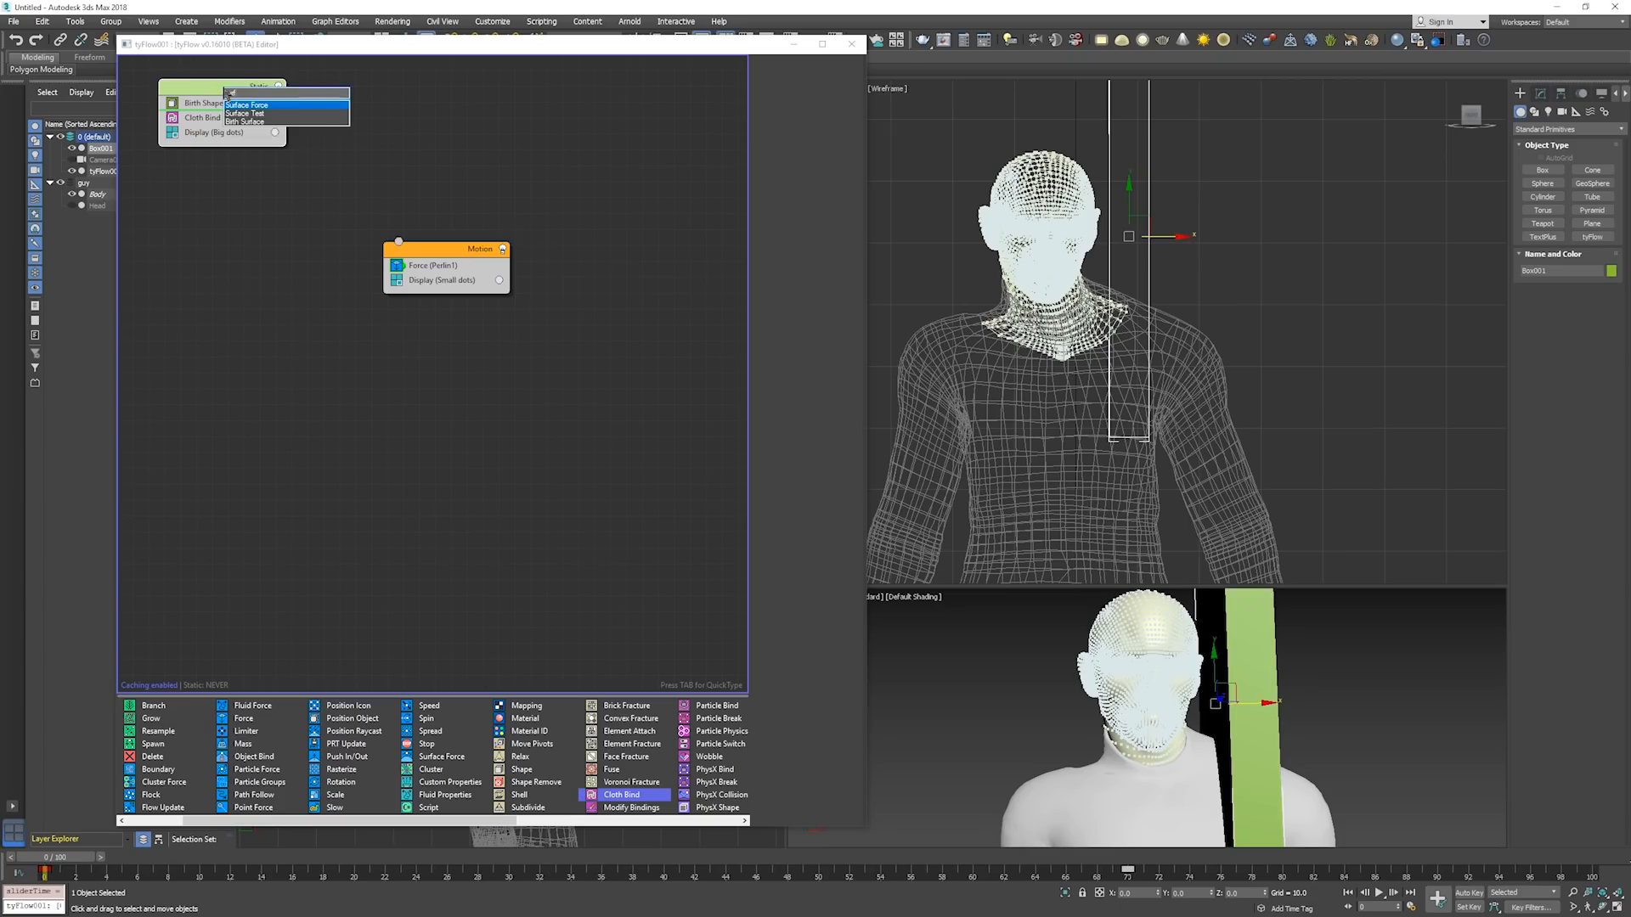
{"action": "key", "text": "Down"}
{"action": "key", "text": "Return"}
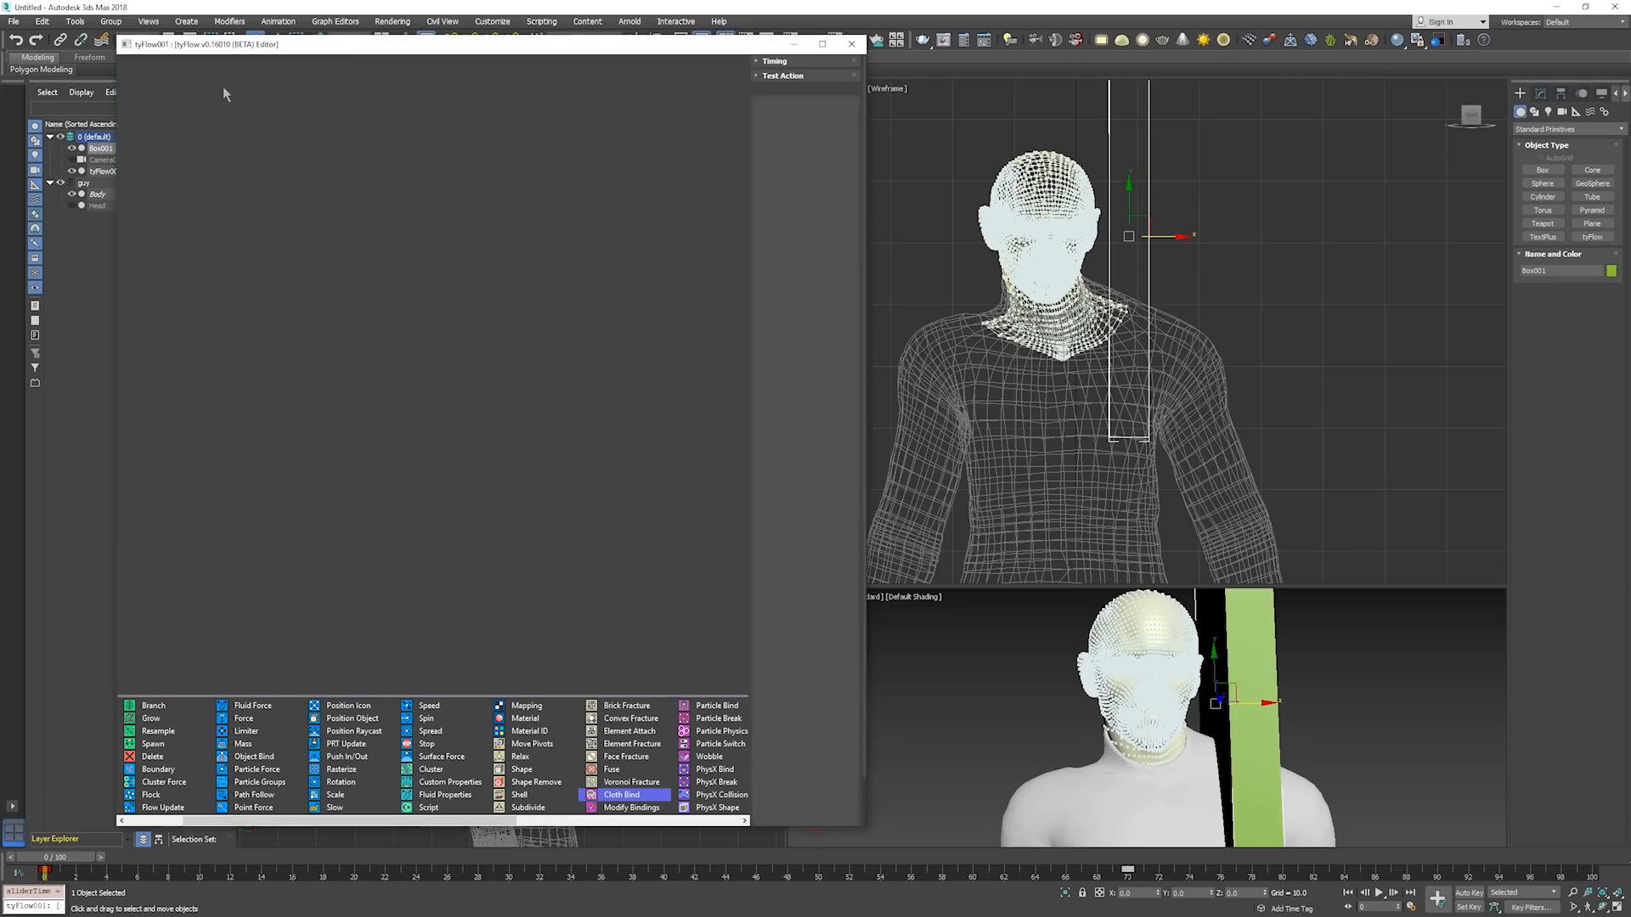
{"action": "left_click_drag", "start_coordinate": [236, 122], "coordinate": [248, 140]}
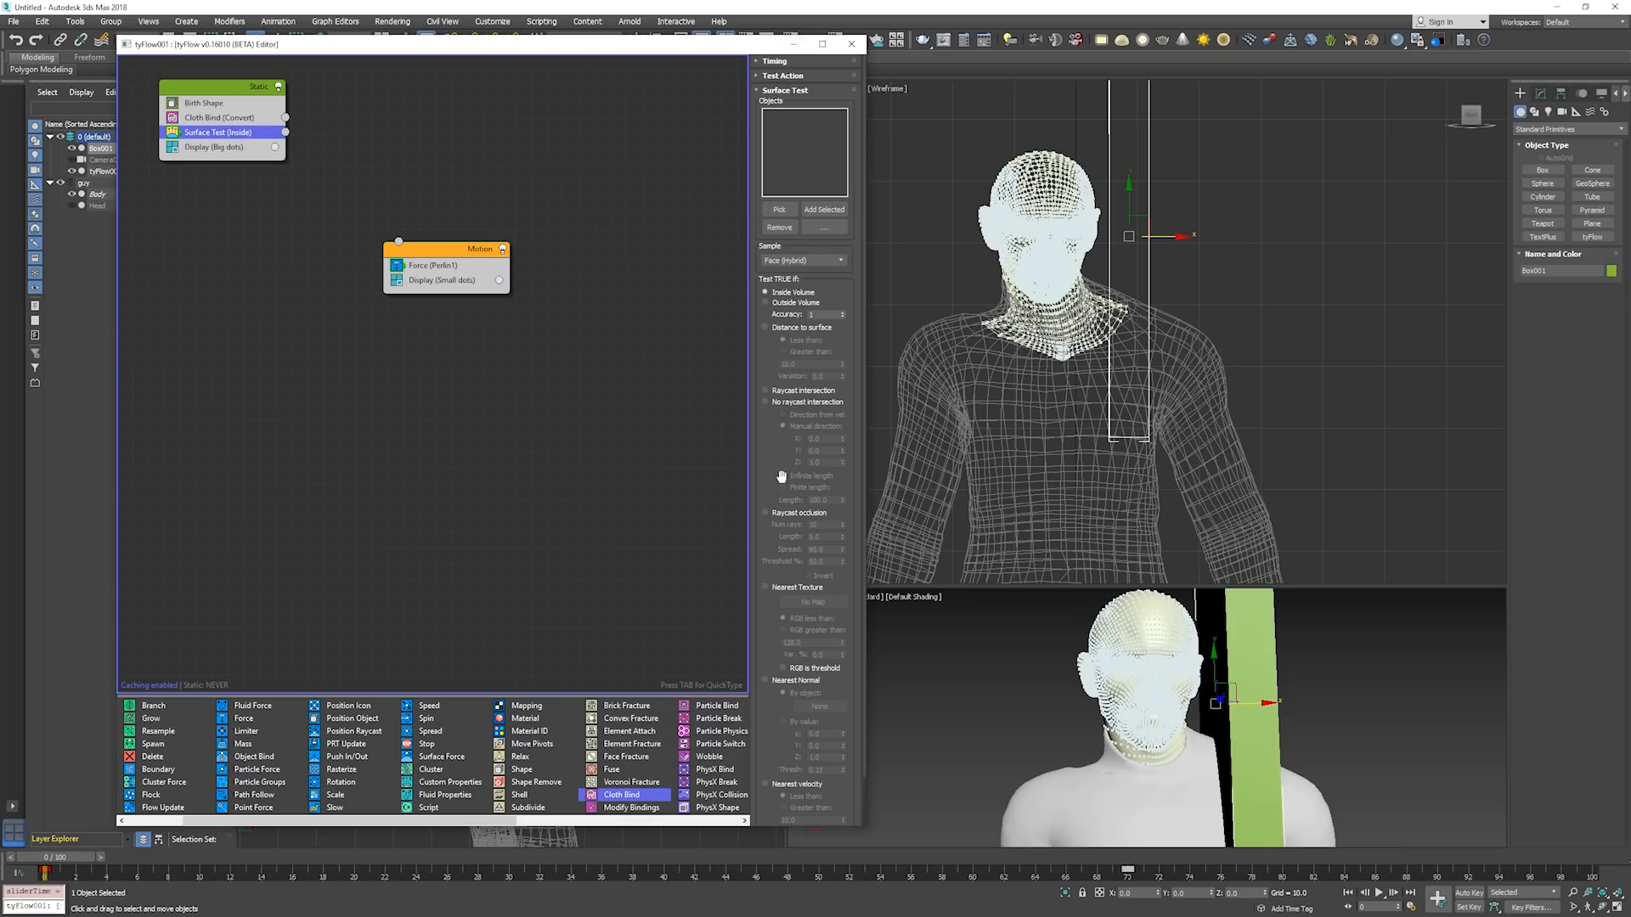
{"action": "left_click", "coordinate": [779, 209]}
{"action": "left_click", "coordinate": [1148, 182]}
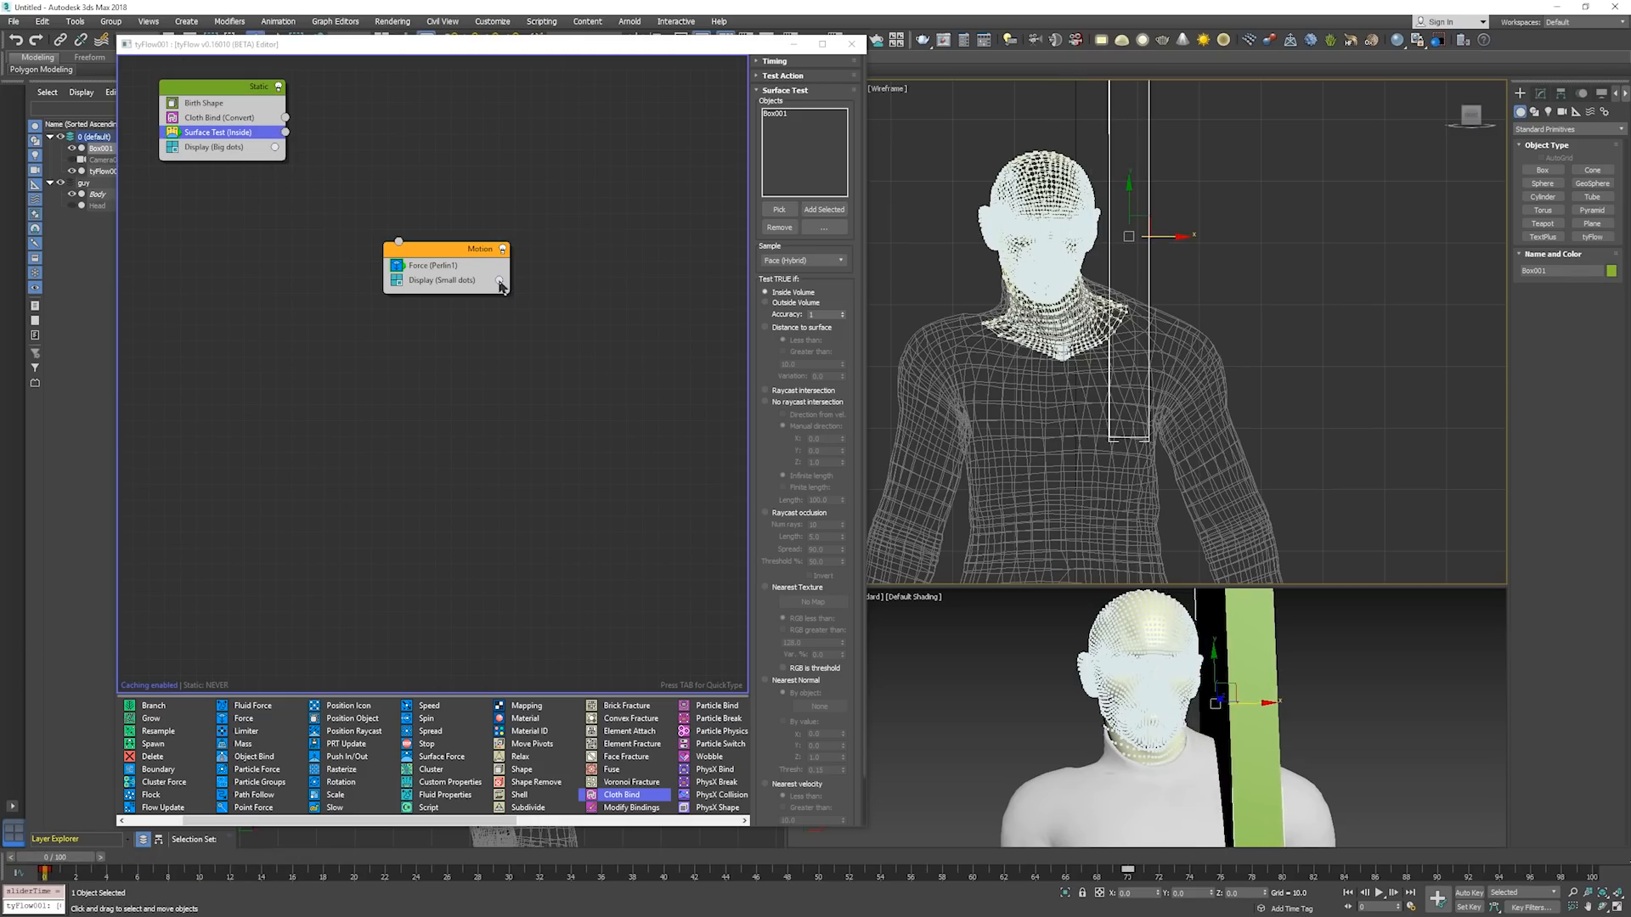
Change the Motion event's Display operator to Large Dots, matching the Static event's display.
{"action": "left_click", "coordinate": [381, 187]}
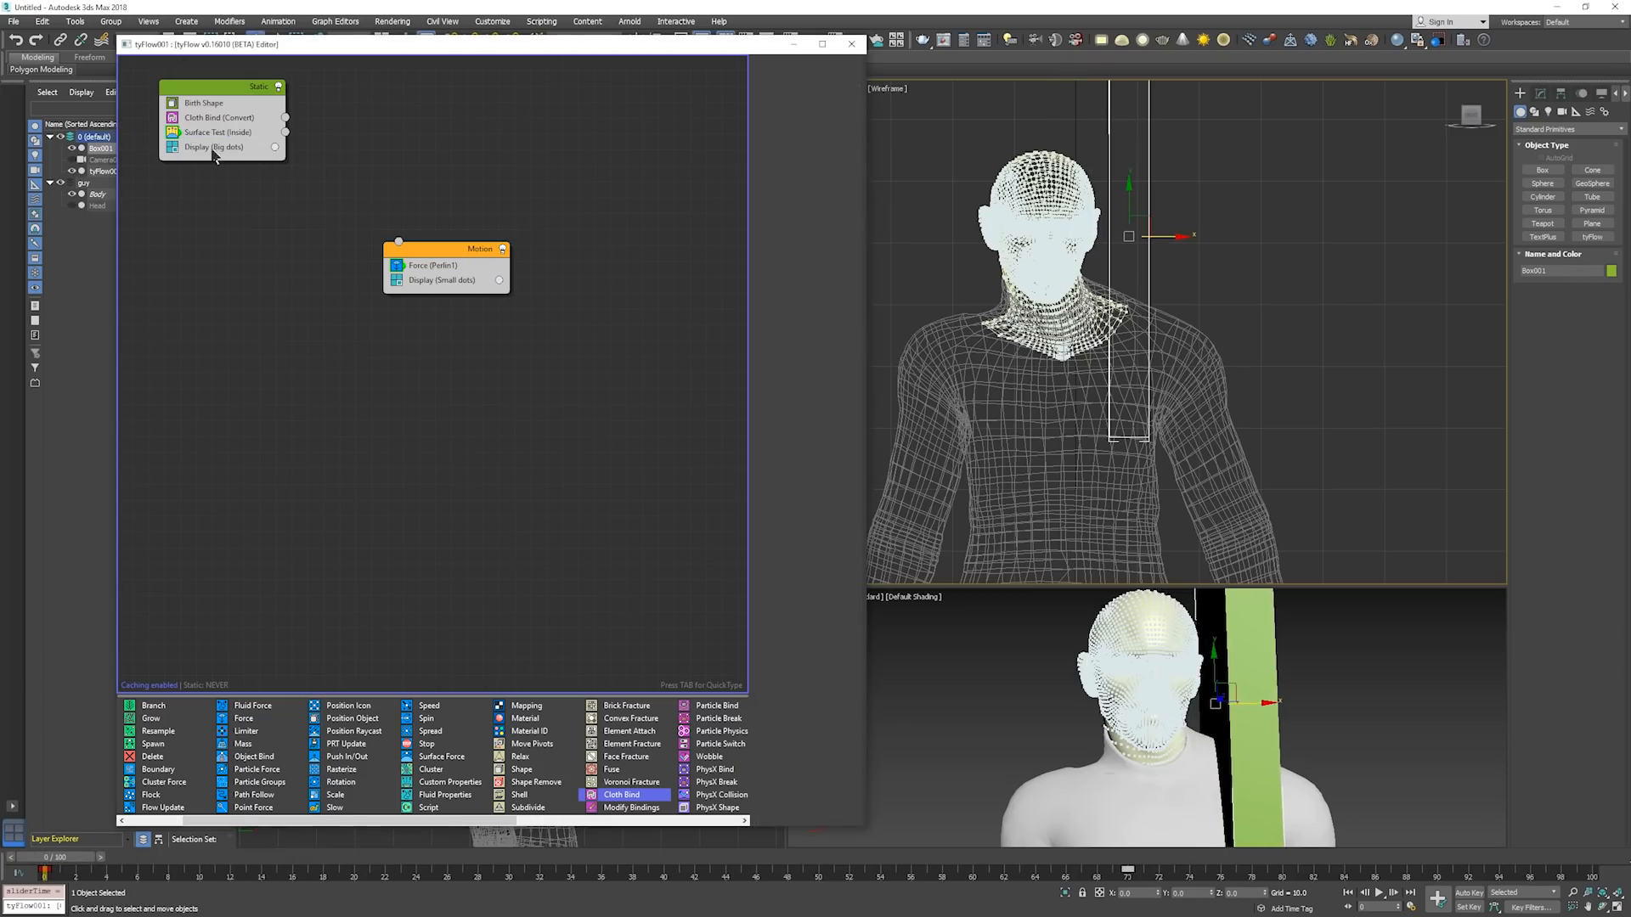
{"action": "left_click", "coordinate": [245, 151]}
{"action": "left_click_drag", "start_coordinate": [246, 153], "coordinate": [427, 282]}
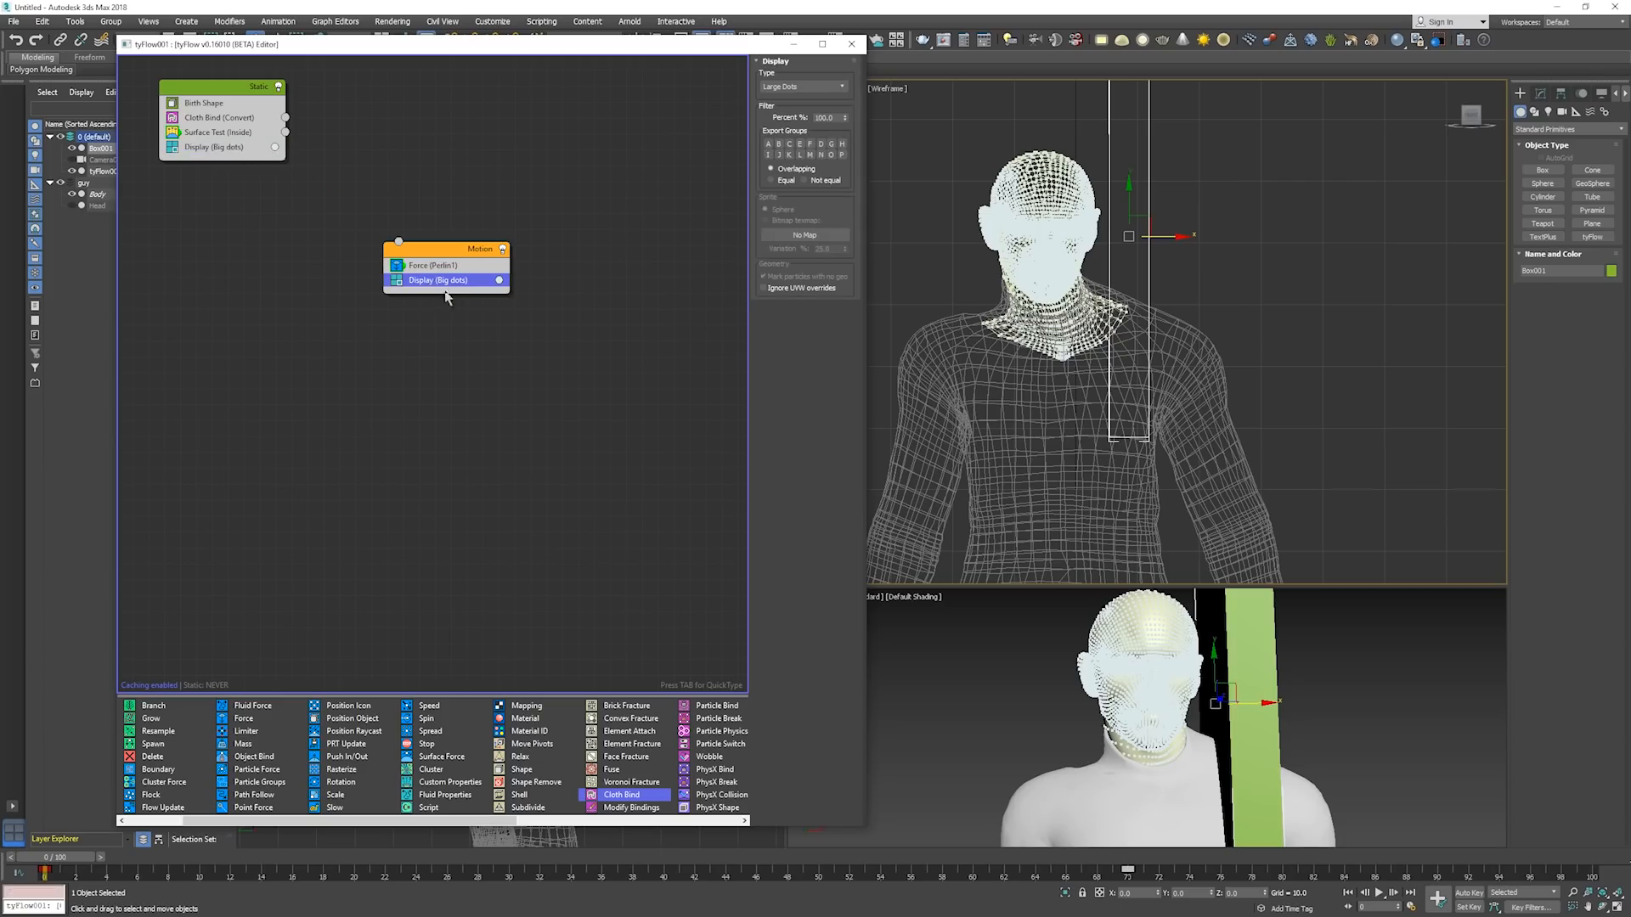
Set the Static event's display color to pure blue, with red 0.0, green 0.0 and blue 1.0.
{"action": "left_click", "coordinate": [274, 148]}
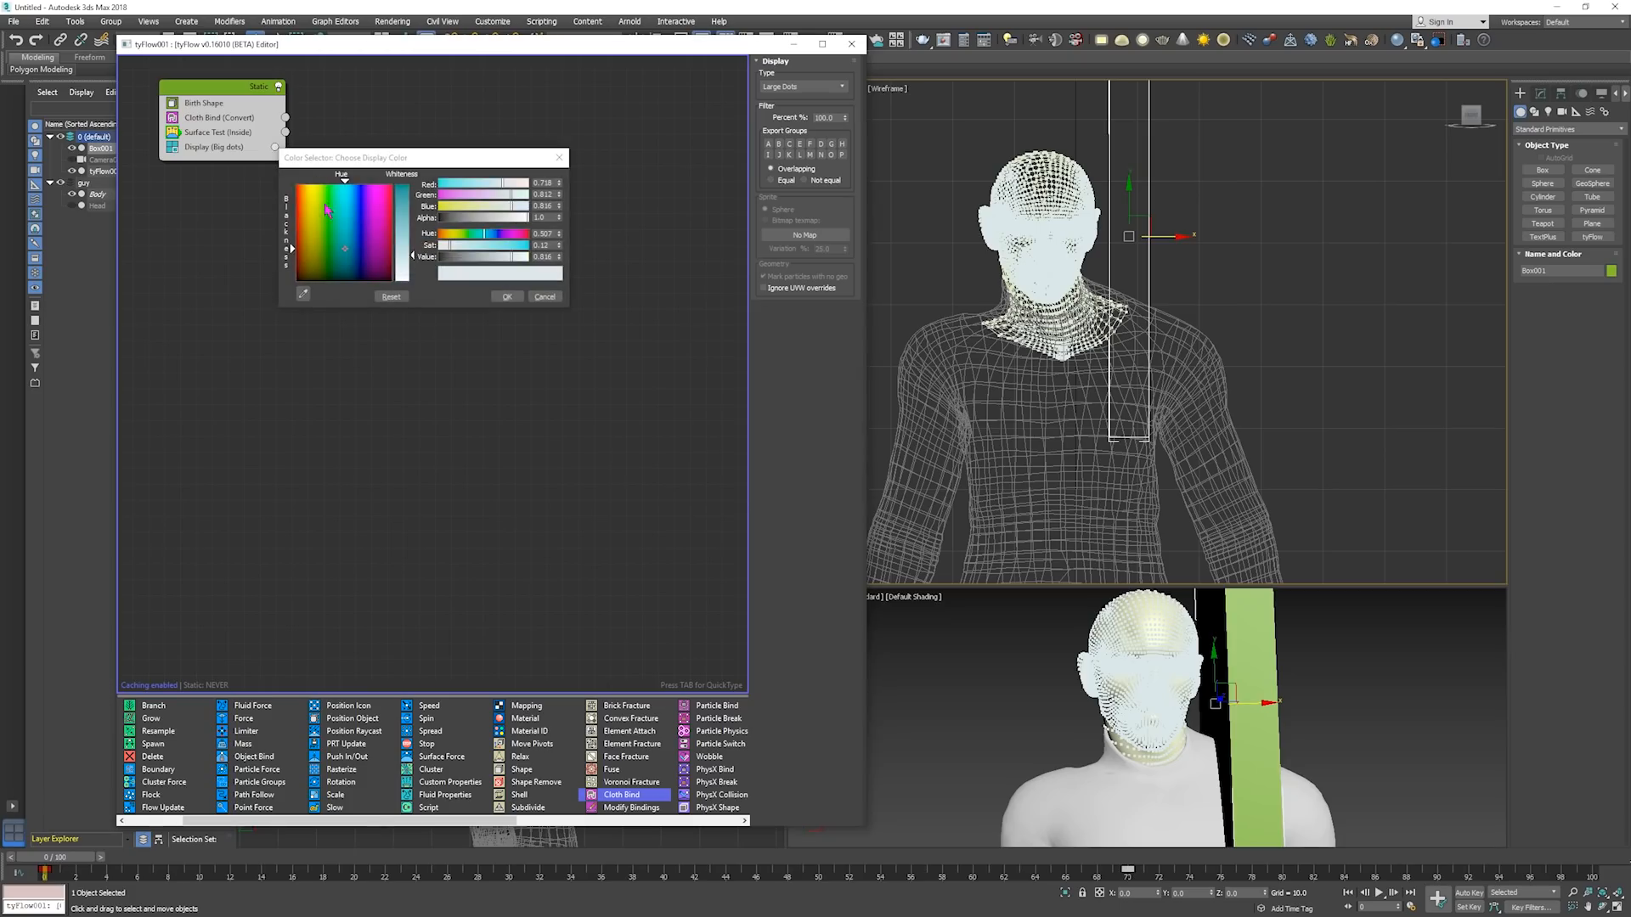
{"action": "mouse_move", "coordinate": [333, 185]}
{"action": "left_mouse_down"}
{"action": "mouse_move", "coordinate": [333, 211]}
{"action": "mouse_move", "coordinate": [362, 196]}
{"action": "left_mouse_up"}
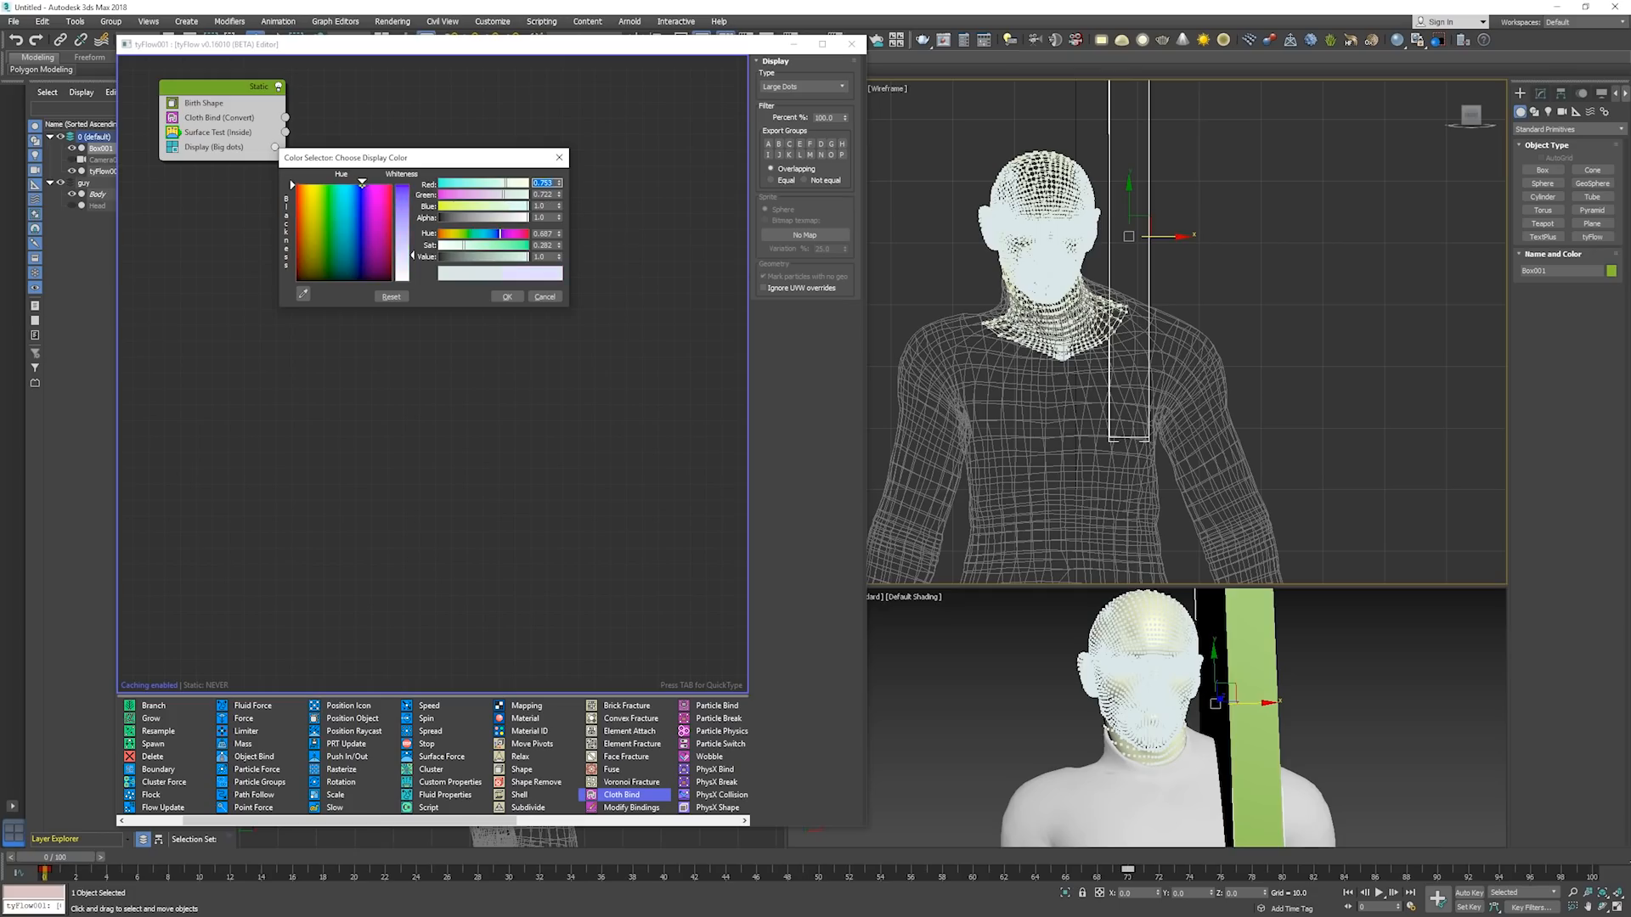
{"action": "left_click_drag", "start_coordinate": [403, 248], "coordinate": [413, 191]}
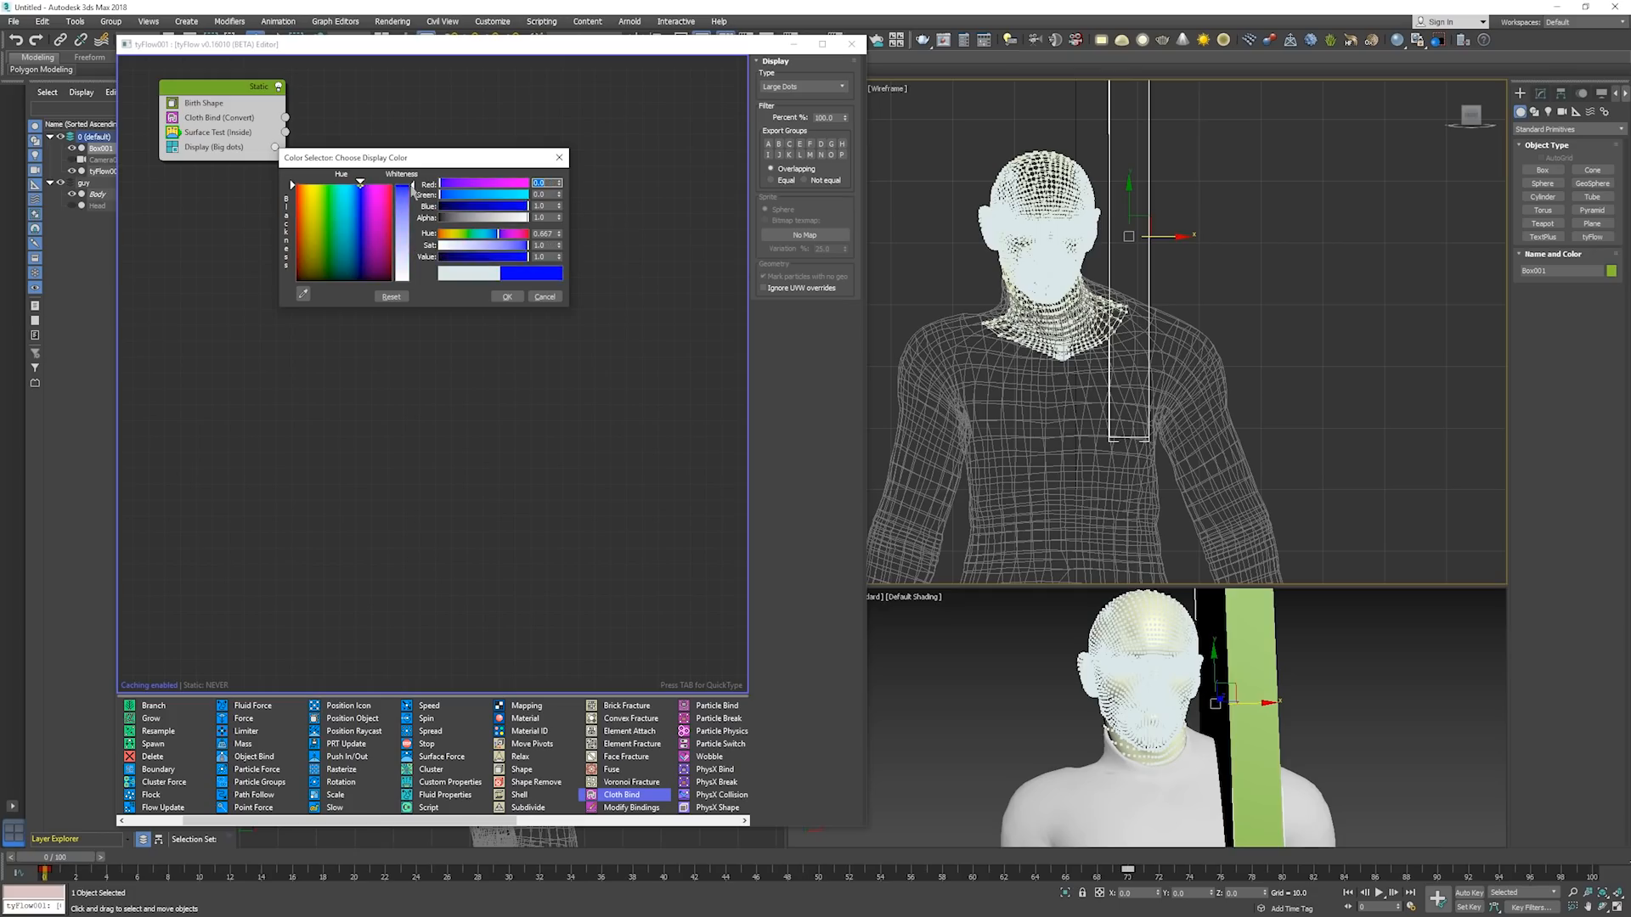
{"action": "left_click", "coordinate": [508, 297]}
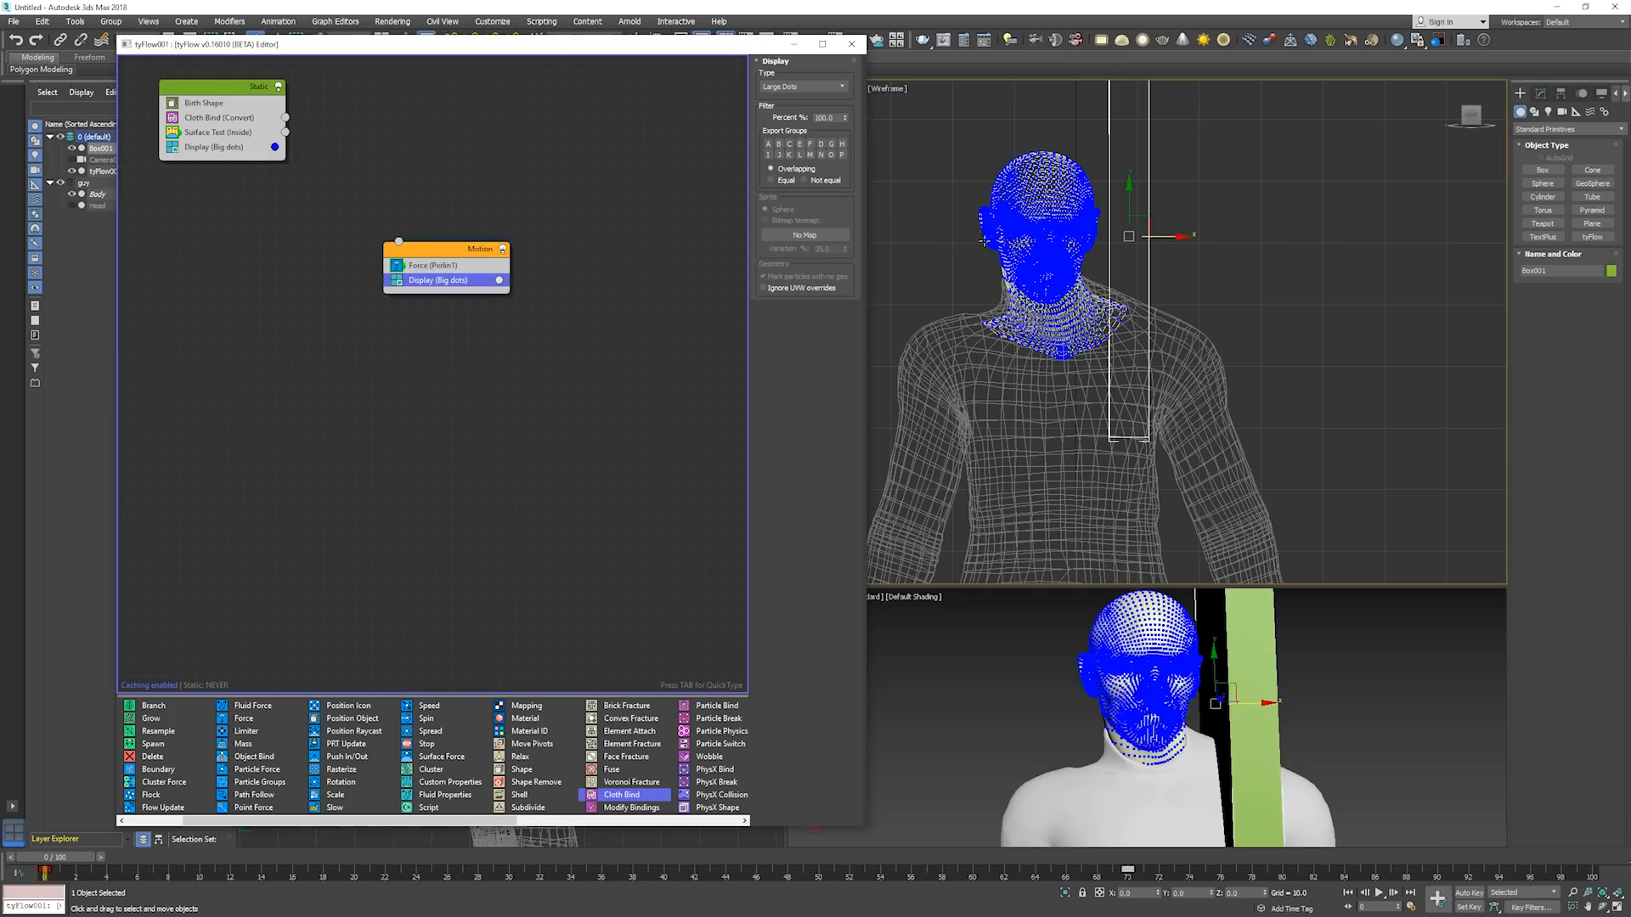
Set the Motion event's display color to pure green, with red 0.0, green 1.0 and blue 0.0.
{"action": "left_click", "coordinate": [548, 289]}
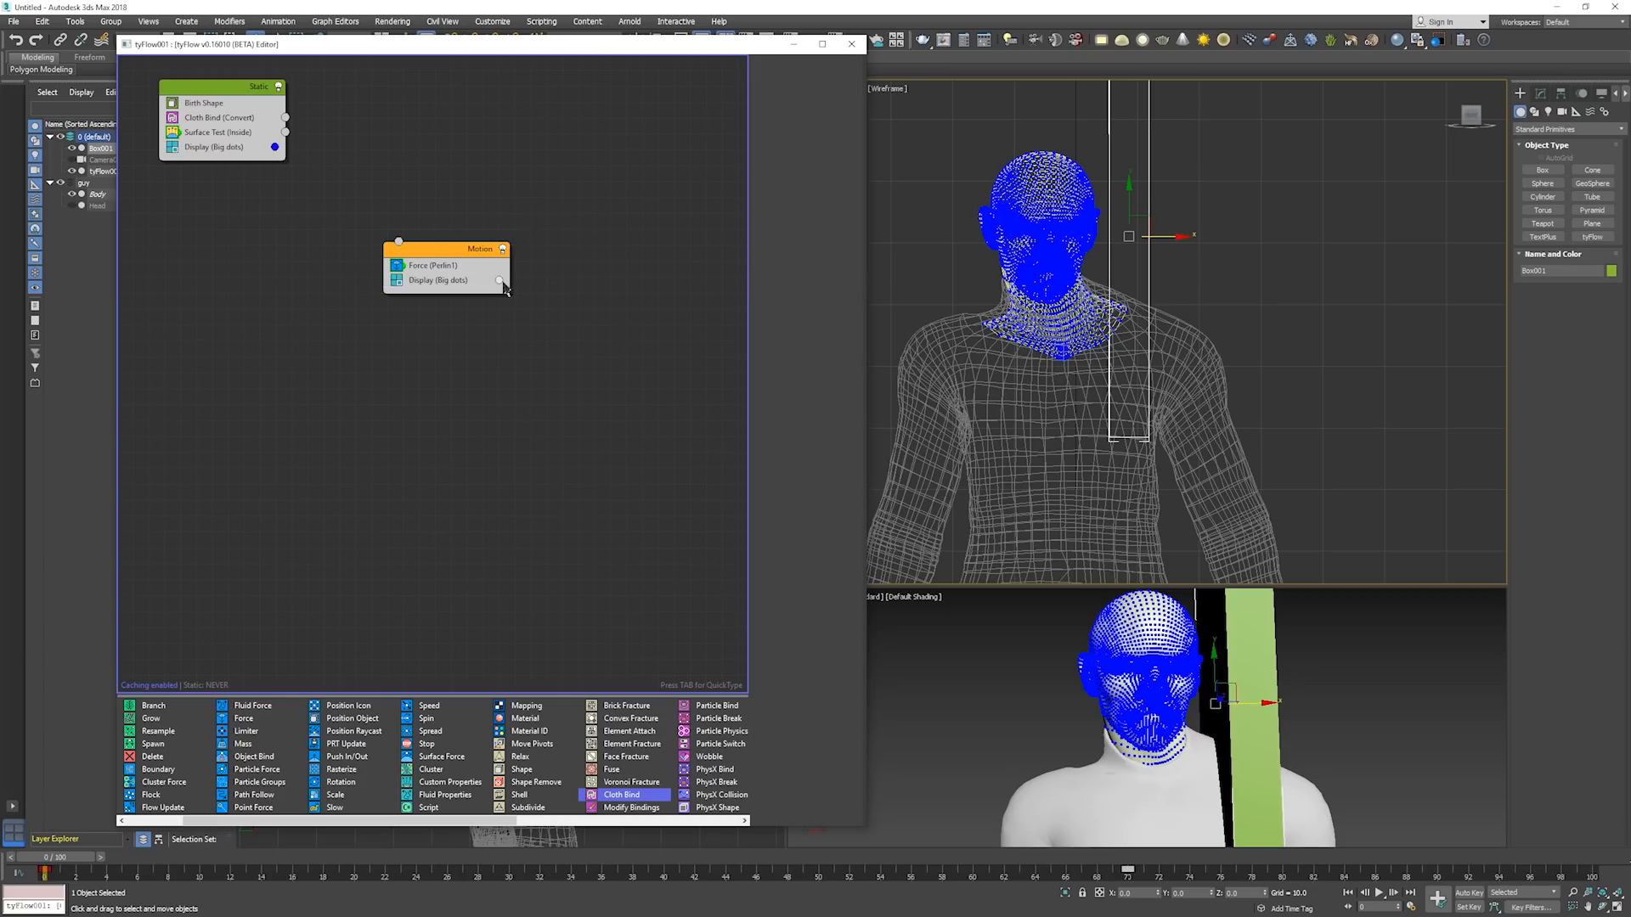
{"action": "left_click", "coordinate": [500, 281]}
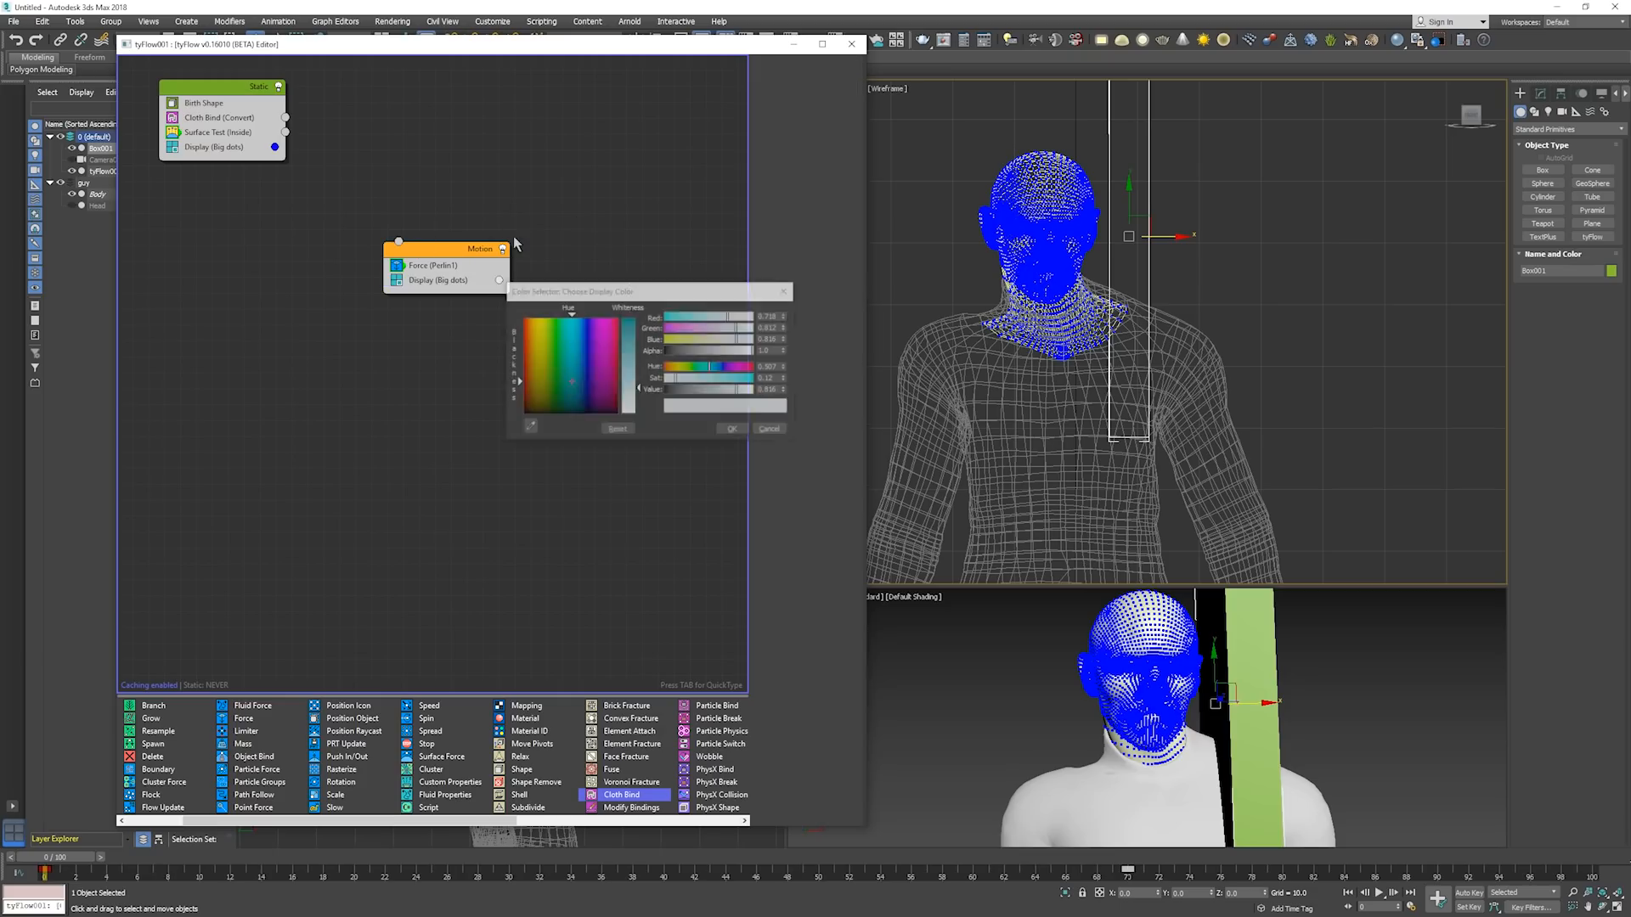
{"action": "right_click", "coordinate": [785, 339]}
{"action": "right_click", "coordinate": [786, 328]}
{"action": "right_click", "coordinate": [786, 316]}
{"action": "double_click", "coordinate": [768, 328]}
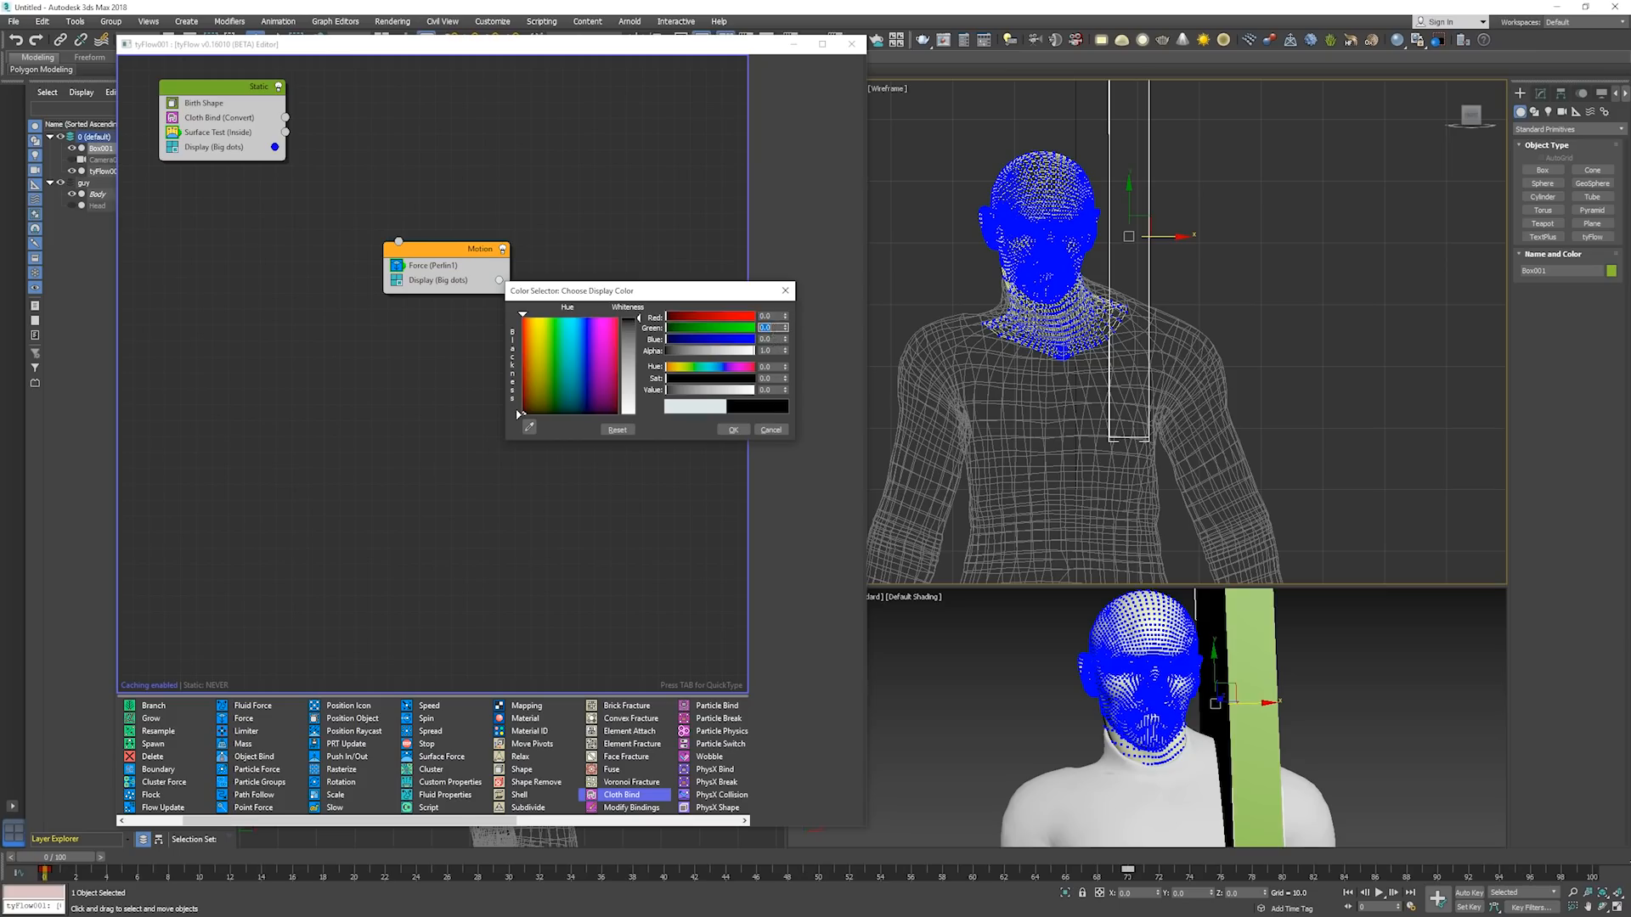
{"action": "type", "text": "10"}
{"action": "left_click", "coordinate": [733, 430]}
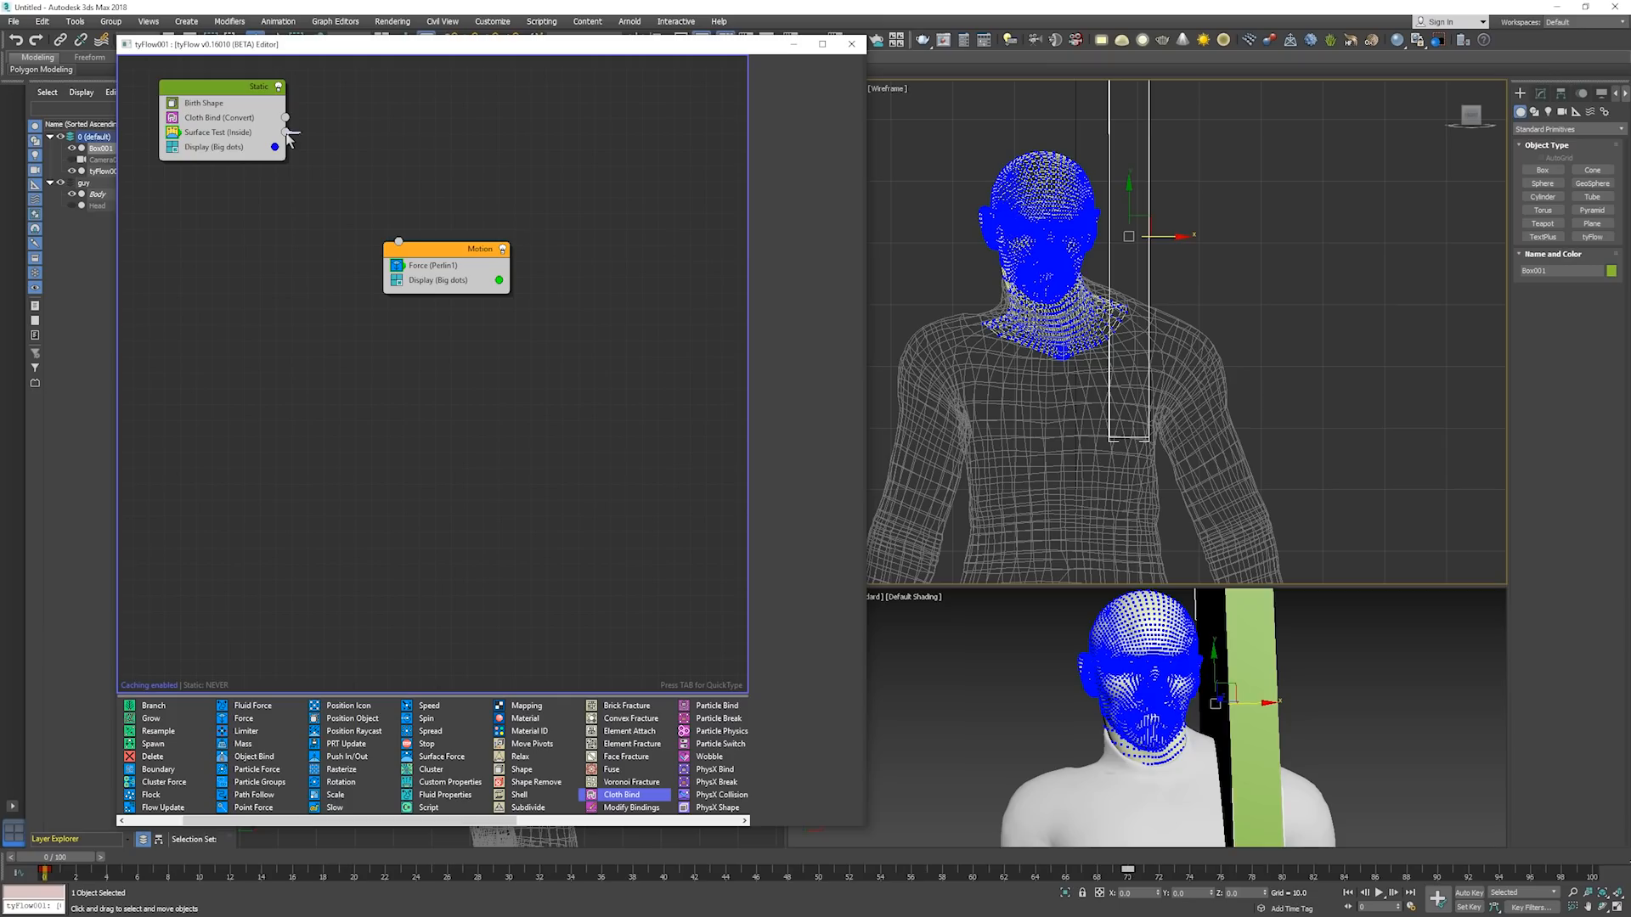
Connect the Static event's Surface Test output to the Motion event and inspect where Box001 overlaps the cloth particles near the shoulder.
{"action": "left_click_drag", "start_coordinate": [286, 133], "coordinate": [368, 204]}
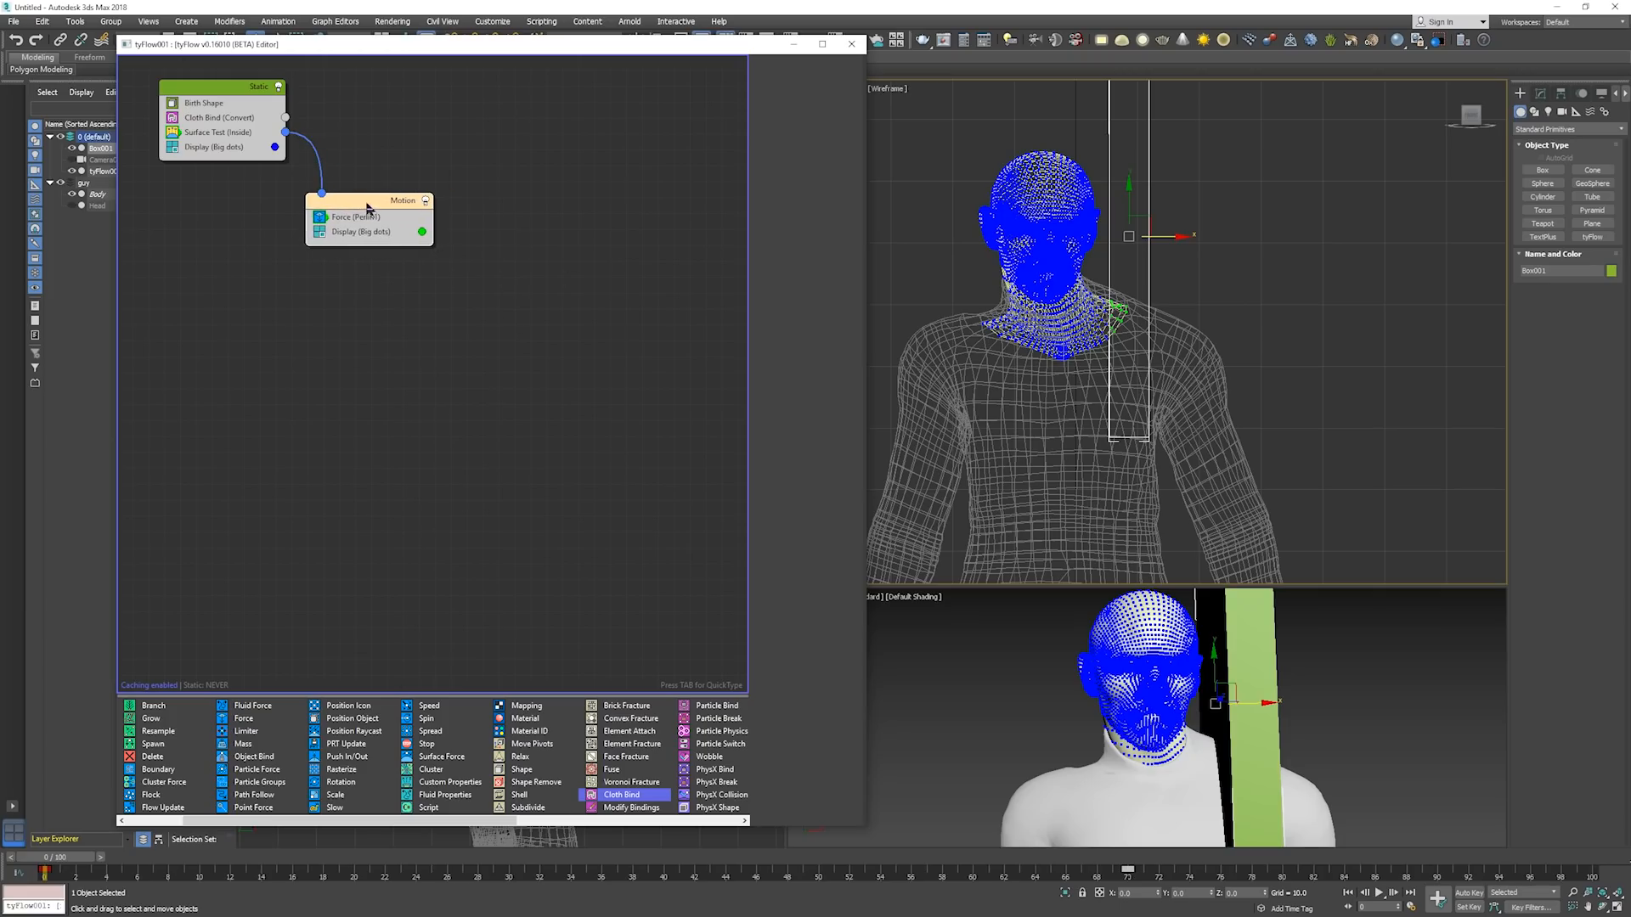
{"action": "left_click", "coordinate": [237, 142]}
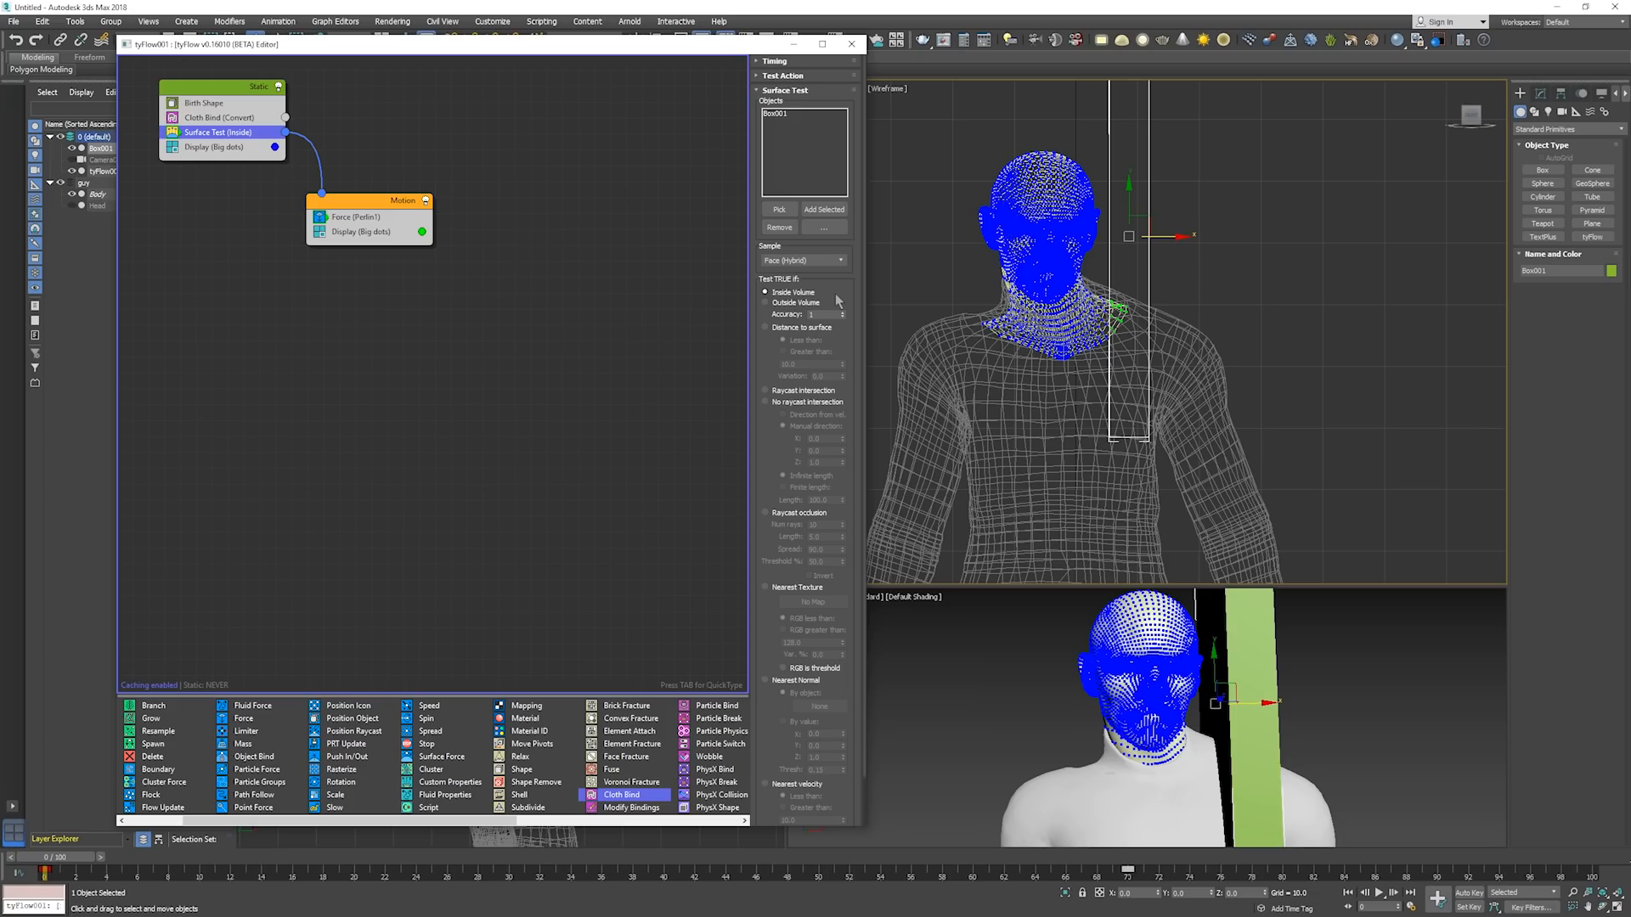
{"action": "scroll", "coordinate": [1115, 302], "scroll_direction": "up", "scroll_amount": 3}
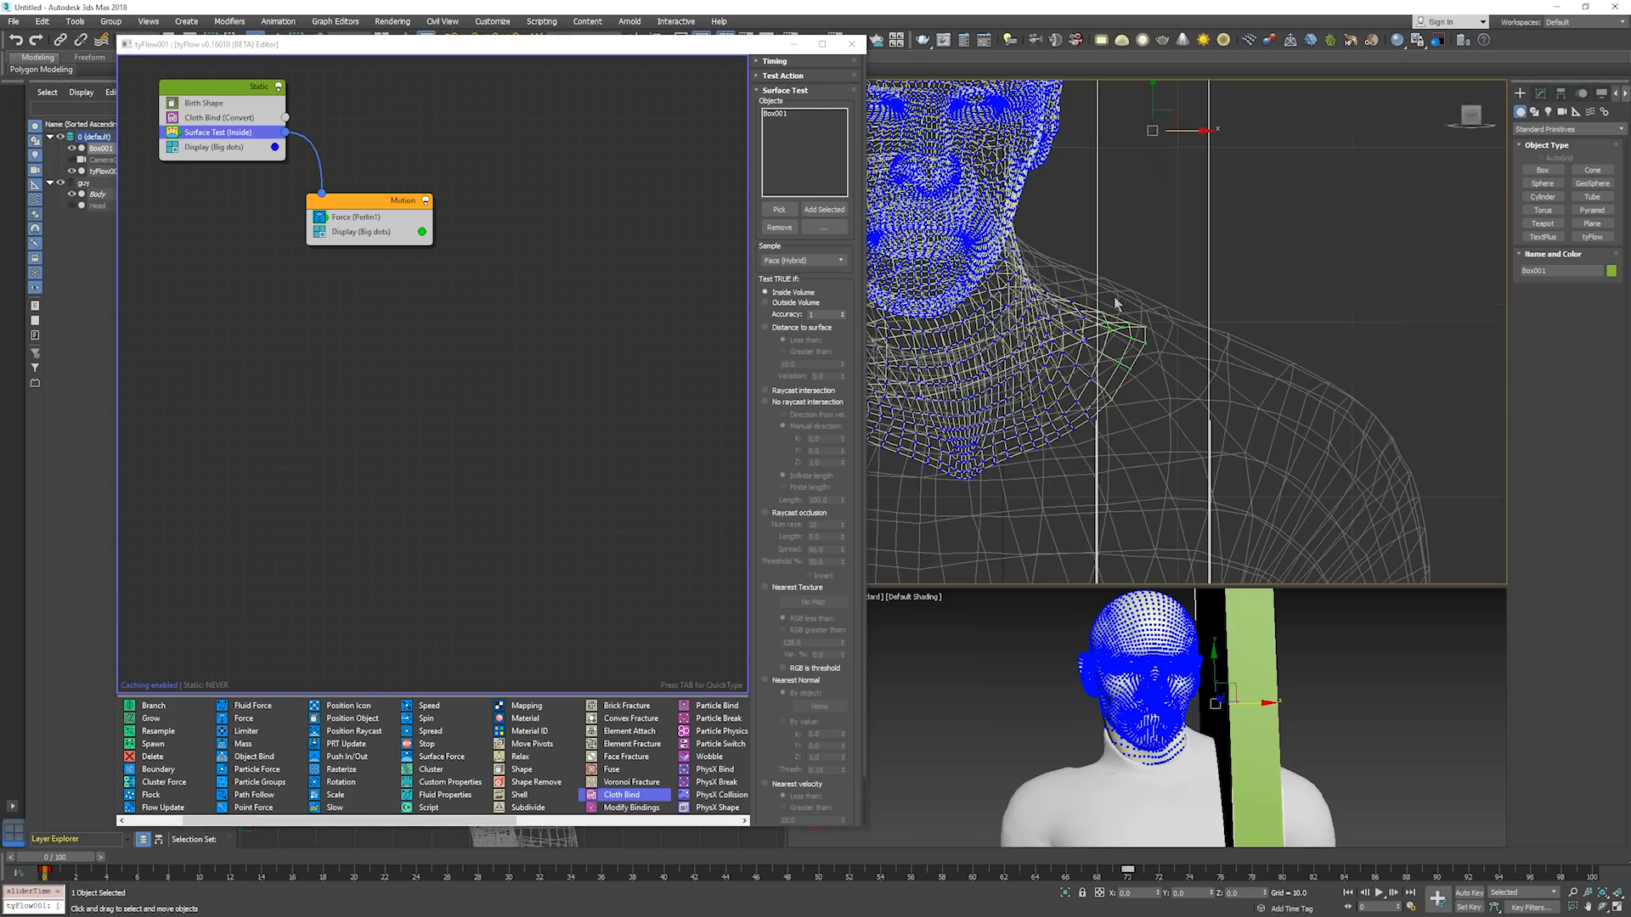
{"action": "scroll", "coordinate": [1138, 341], "scroll_direction": "down", "scroll_amount": 4}
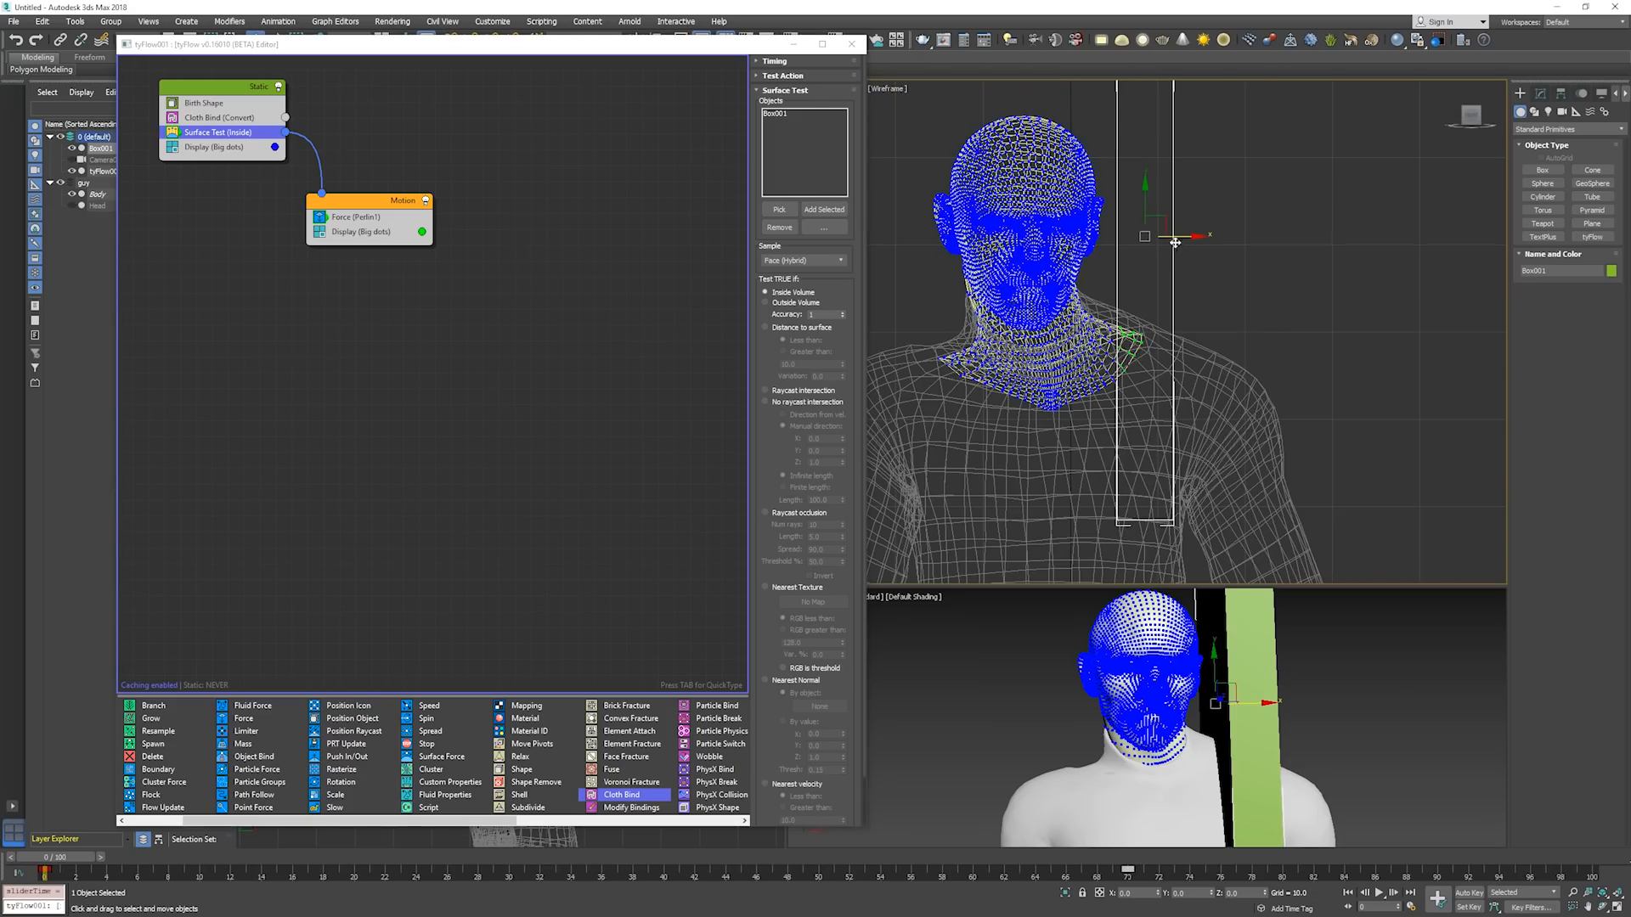
{"action": "scroll", "coordinate": [1186, 263], "scroll_direction": "down", "scroll_amount": 2}
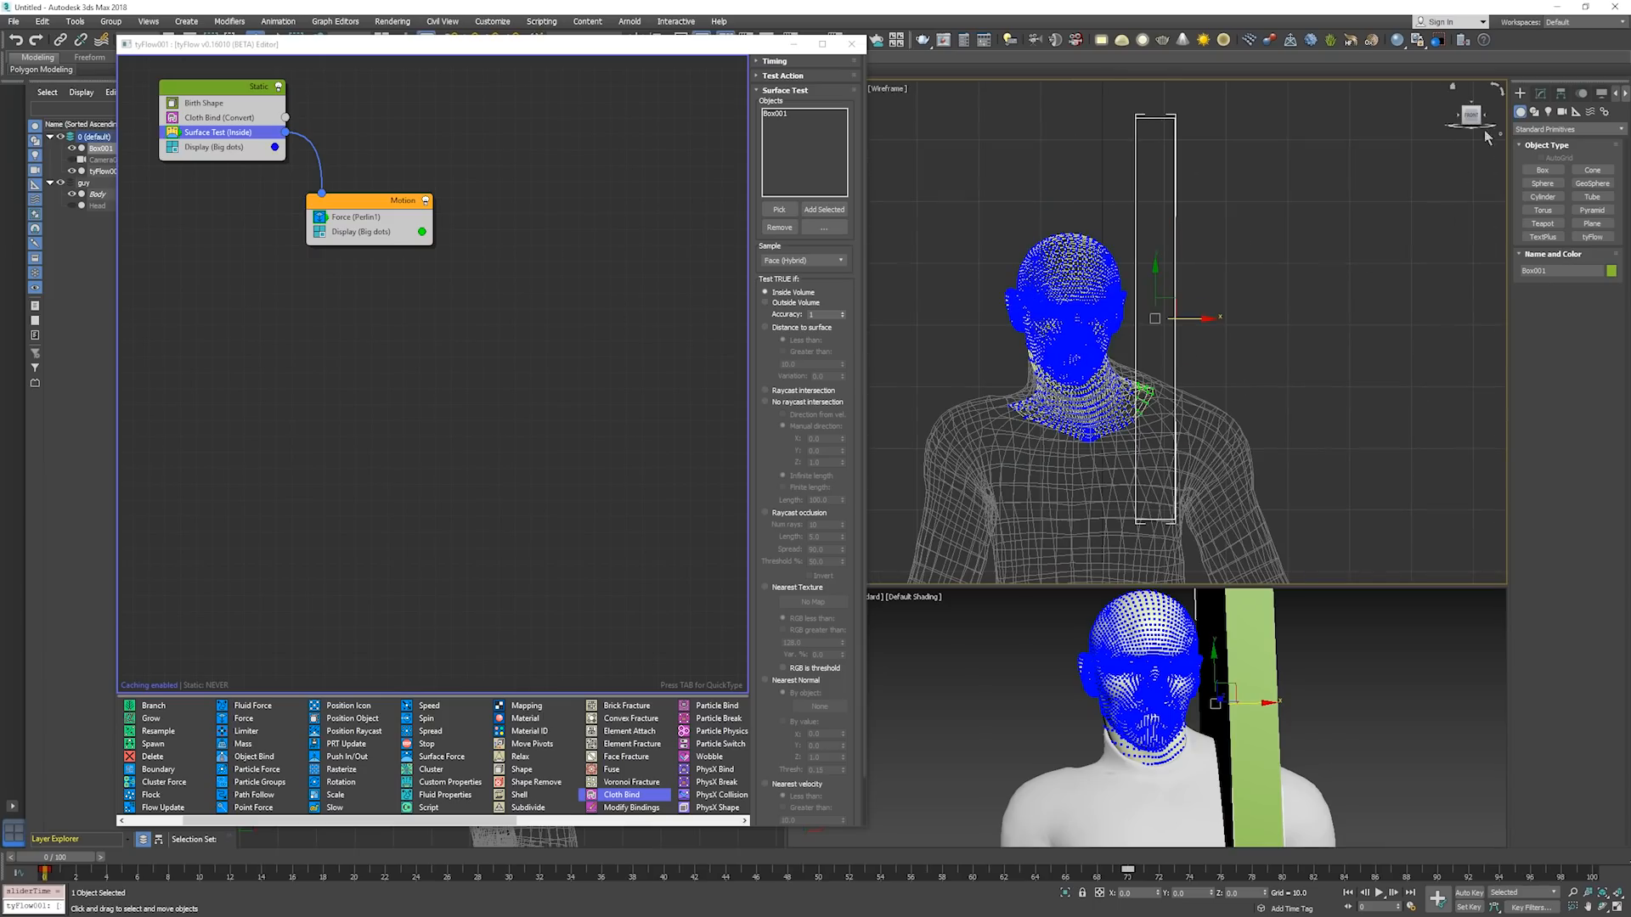
Reduce Box001's length to about 24.048 and raise the box so it clears the neck and shoulder particles.
{"action": "left_click", "coordinate": [1541, 93]}
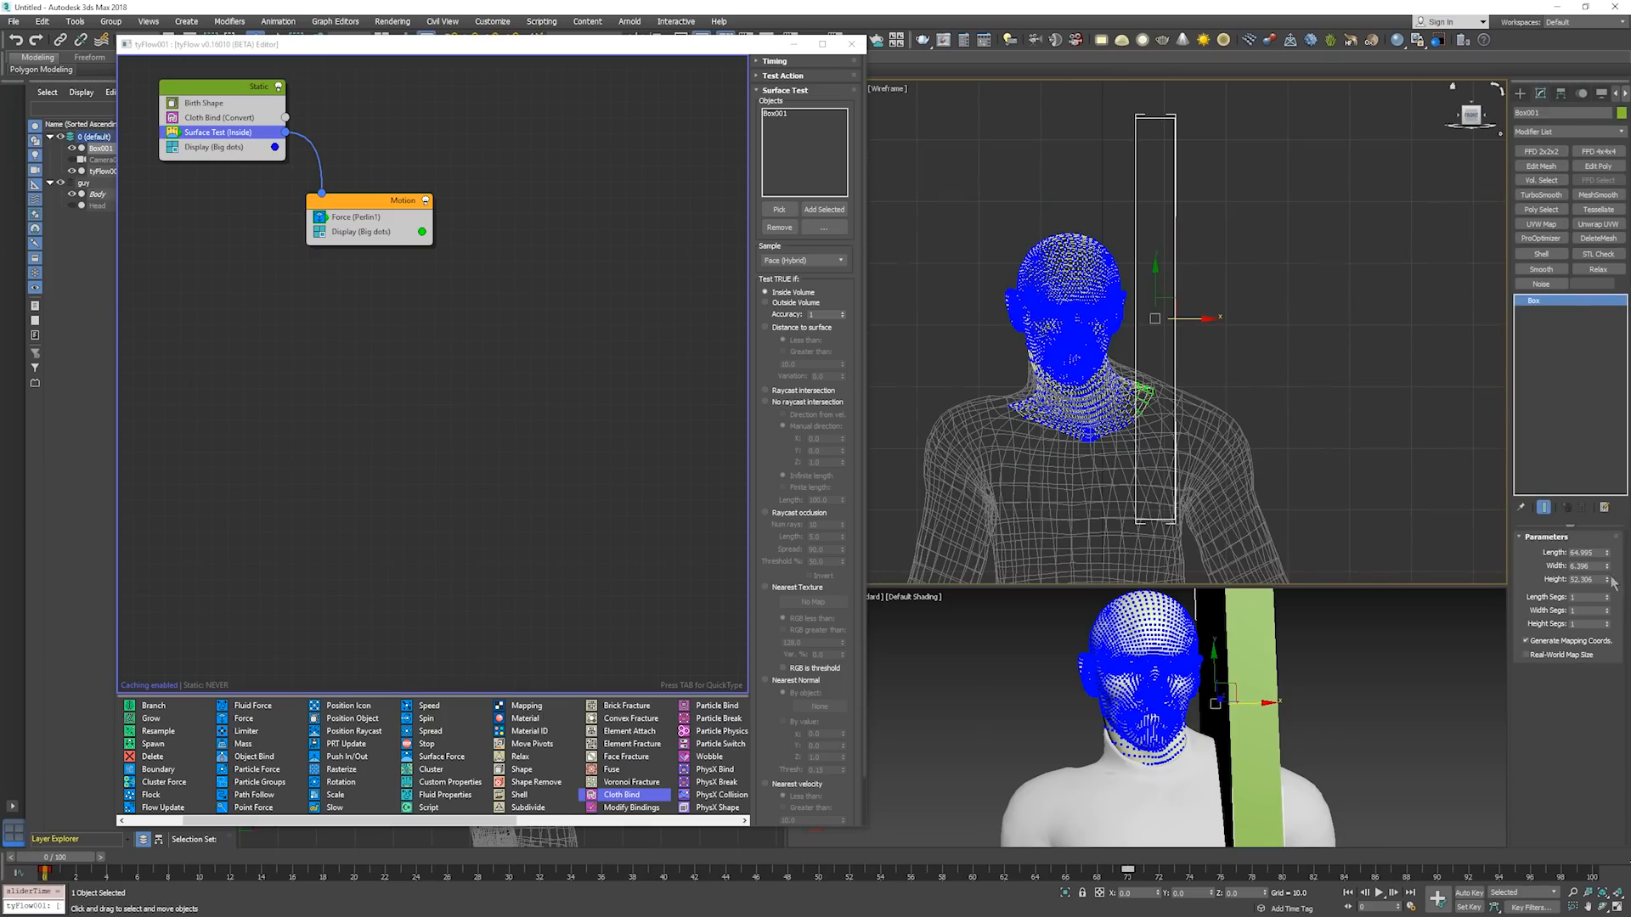
{"action": "left_click_drag", "start_coordinate": [1606, 565], "coordinate": [1607, 590]}
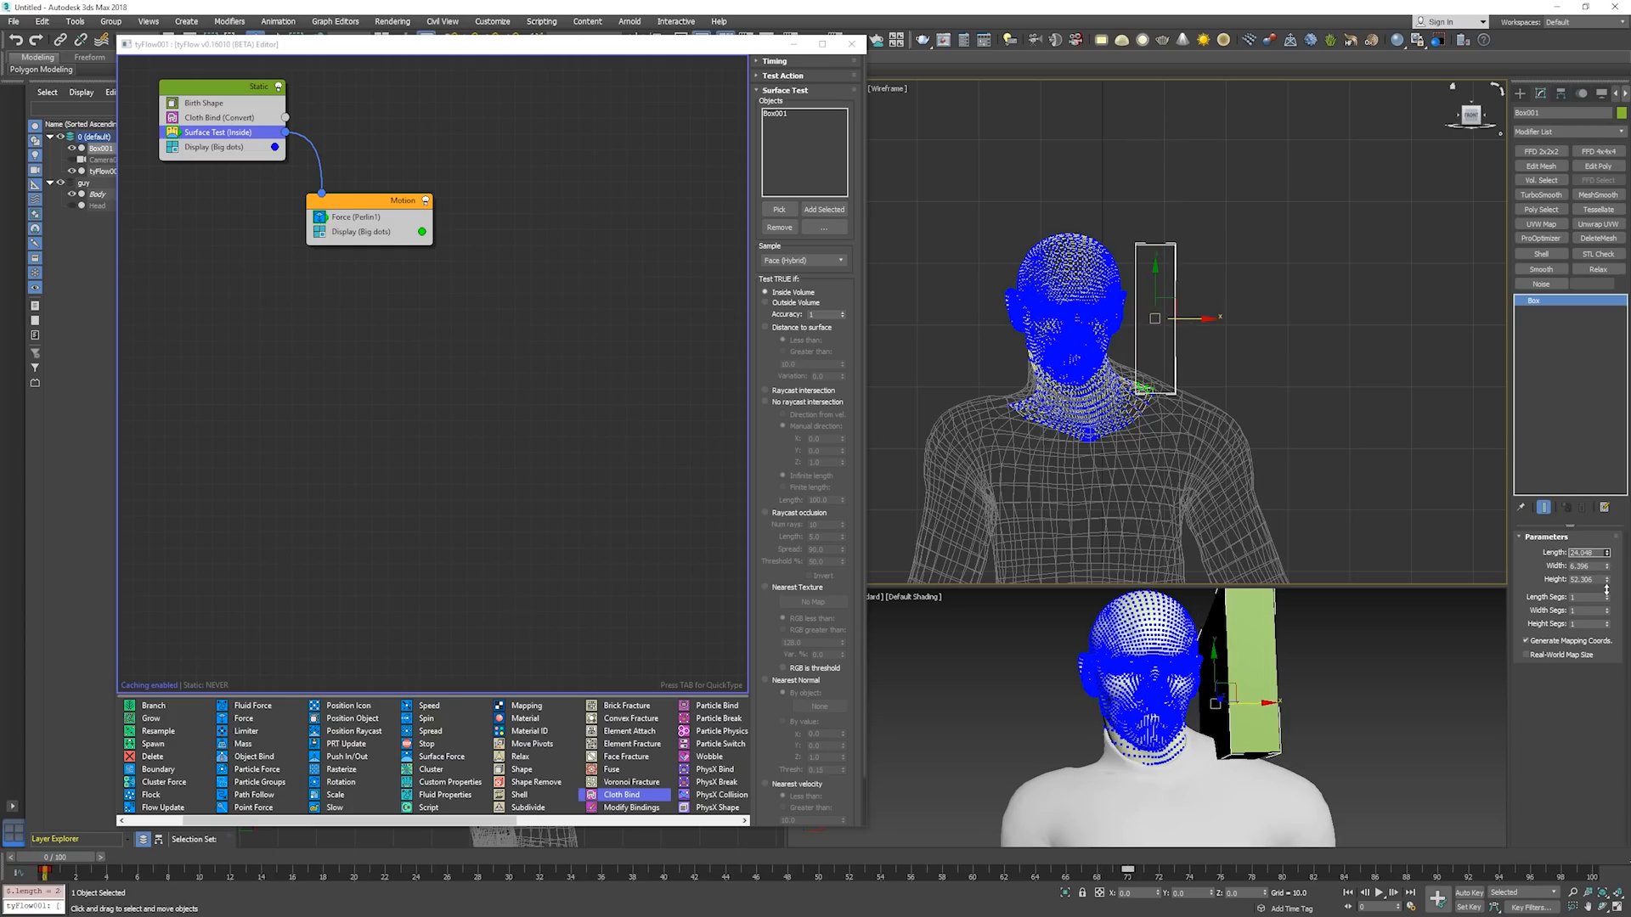
{"action": "left_click_drag", "start_coordinate": [1174, 311], "coordinate": [1170, 267]}
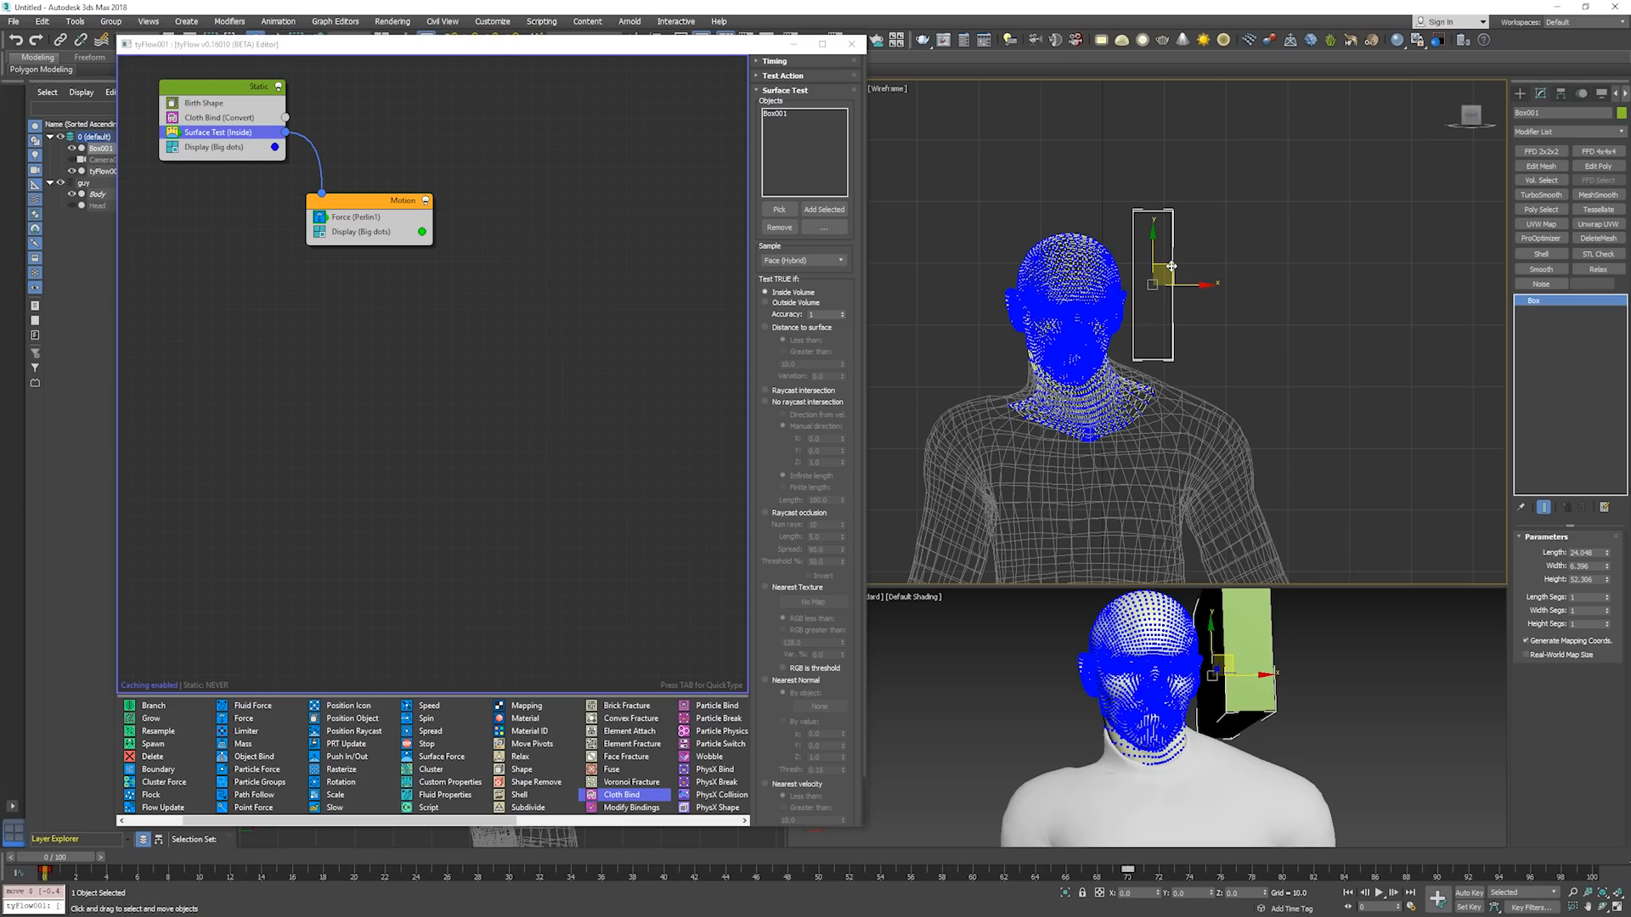
Reduce Box001's height to about 18.83 and move the box forward so its depth lines up with the head.
{"action": "key", "text": "p"}
{"action": "middle_click_drag", "start_coordinate": [1212, 308], "coordinate": [1069, 338], "text": "alt"}
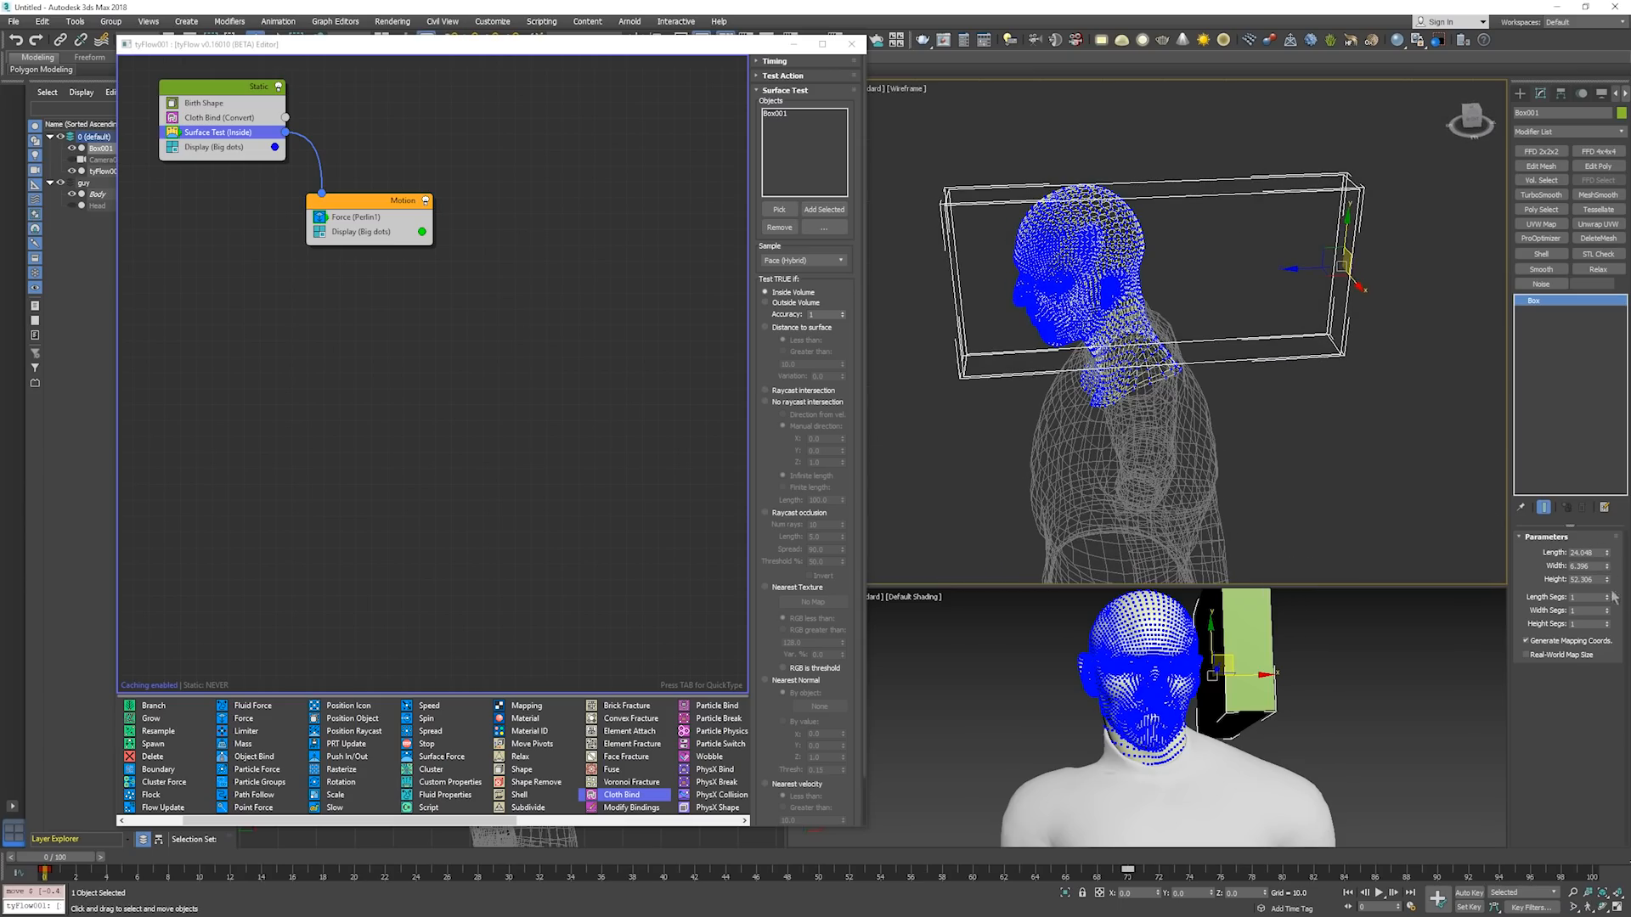
{"action": "left_click_drag", "start_coordinate": [1608, 555], "coordinate": [1584, 597]}
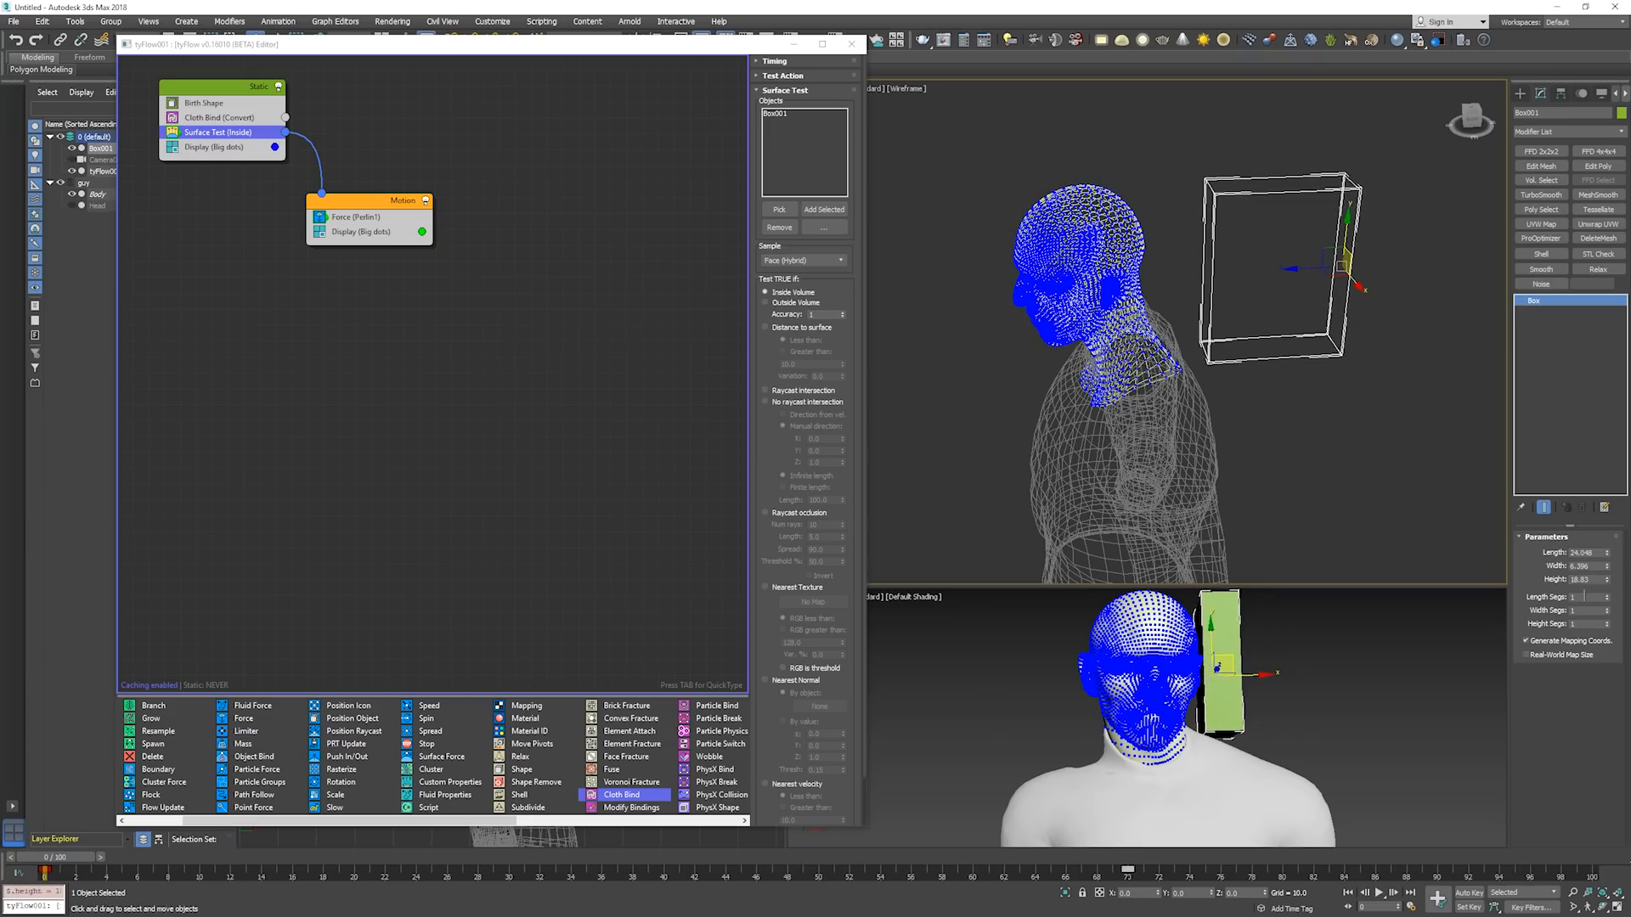
{"action": "left_click_drag", "start_coordinate": [1301, 271], "coordinate": [1111, 274]}
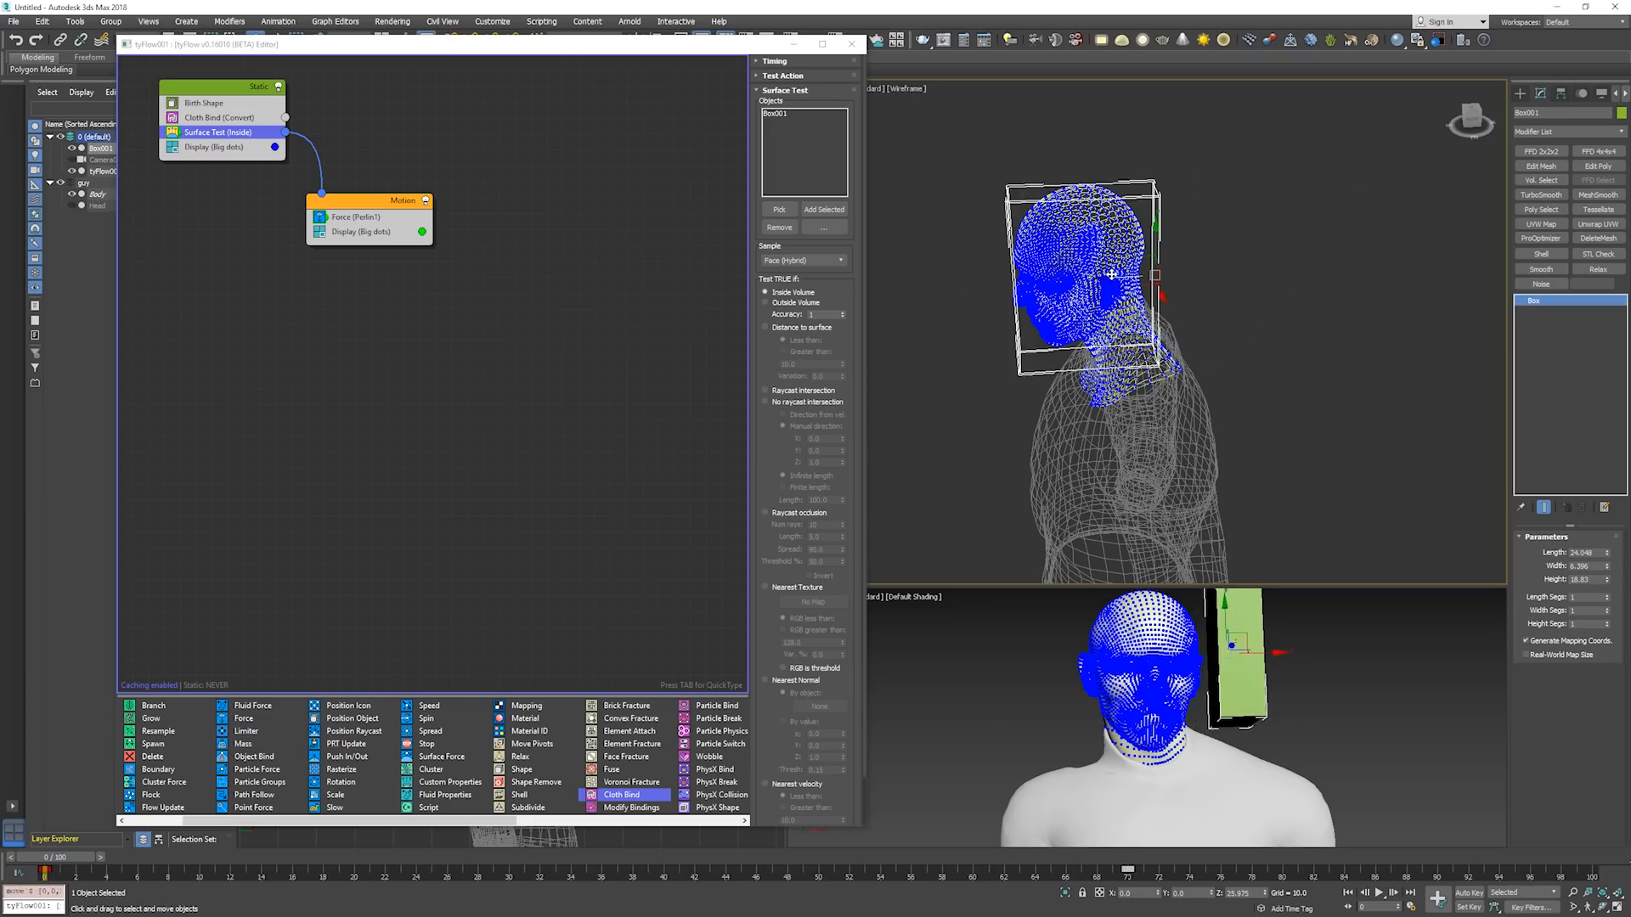
{"action": "middle_click_drag", "start_coordinate": [1111, 274], "coordinate": [1263, 285], "text": "alt"}
Run the simulation to about frame 48 to watch the box sweep across the head, and return to frame 0.
{"action": "key", "text": "period"}
{"action": "key", "text": "period"}
{"action": "key", "text": "period"}
{"action": "key", "text": "period"}
{"action": "key", "text": "period"}
{"action": "key", "text": "period"}
{"action": "key", "text": "period"}
{"action": "key", "text": "period"}
{"action": "key", "text": "period"}
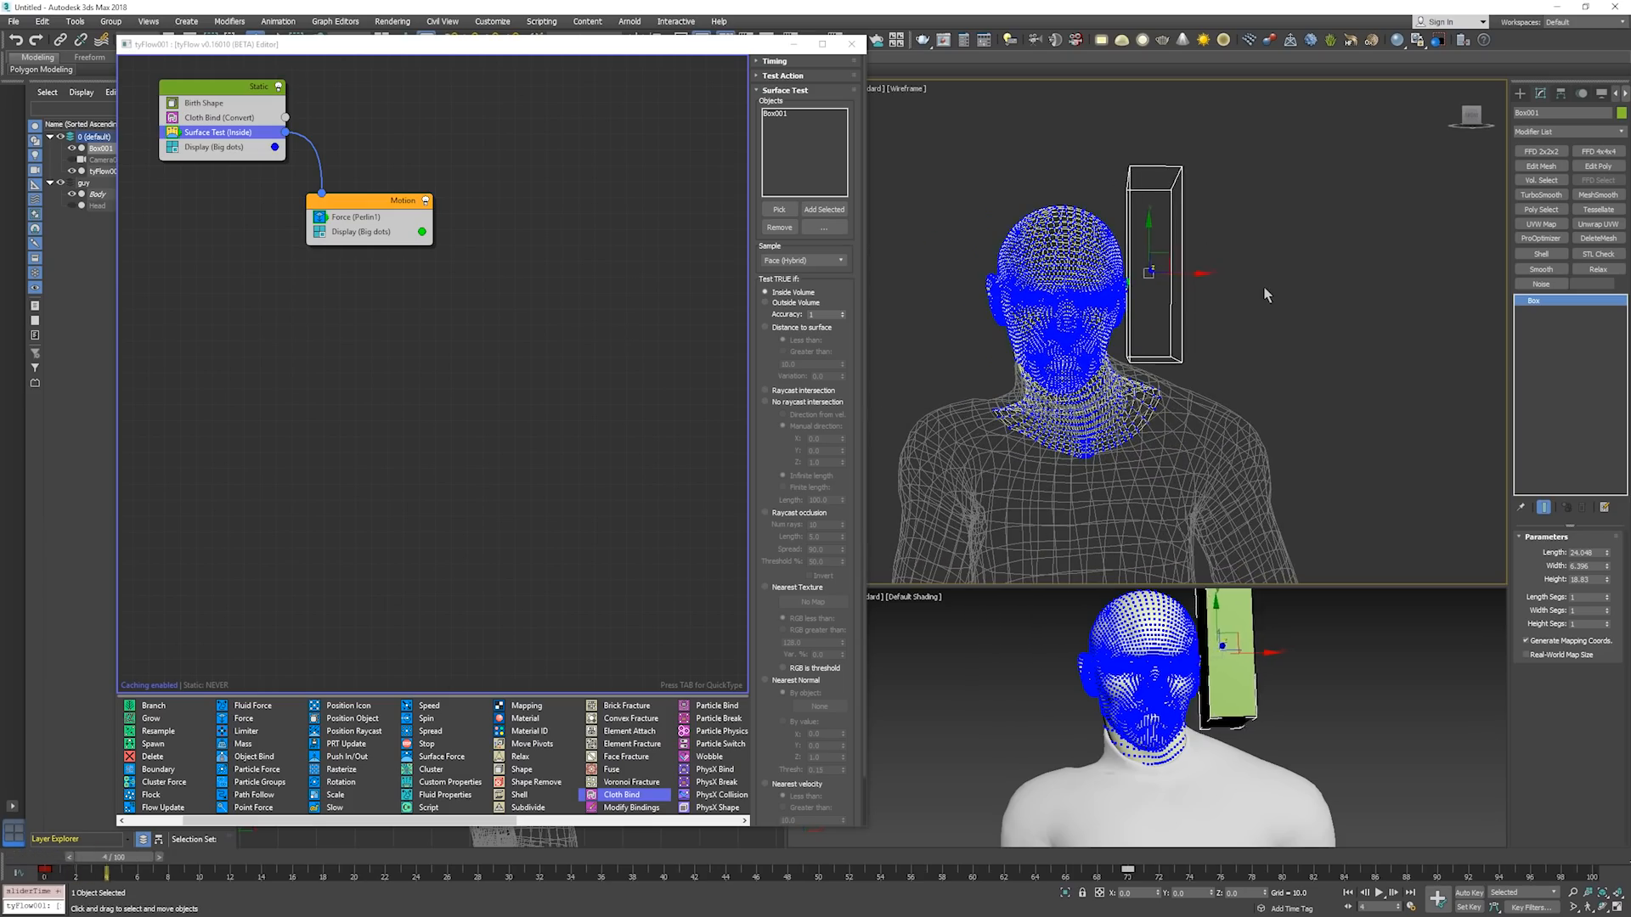
{"action": "key", "text": "period"}
{"action": "key", "text": "period"}
{"action": "key", "text": "period"}
{"action": "key", "text": "period"}
{"action": "key", "text": "period"}
{"action": "key", "text": "period"}
{"action": "key", "text": "period"}
{"action": "key", "text": "period"}
{"action": "key", "text": "period"}
{"action": "key", "text": "period"}
{"action": "key", "text": "period"}
{"action": "key", "text": "period"}
{"action": "key", "text": "period"}
{"action": "key", "text": "period"}
{"action": "key", "text": "period"}
{"action": "key", "text": "period"}
{"action": "key", "text": "period"}
{"action": "key", "text": "period"}
{"action": "key", "text": "period"}
{"action": "key", "text": "period"}
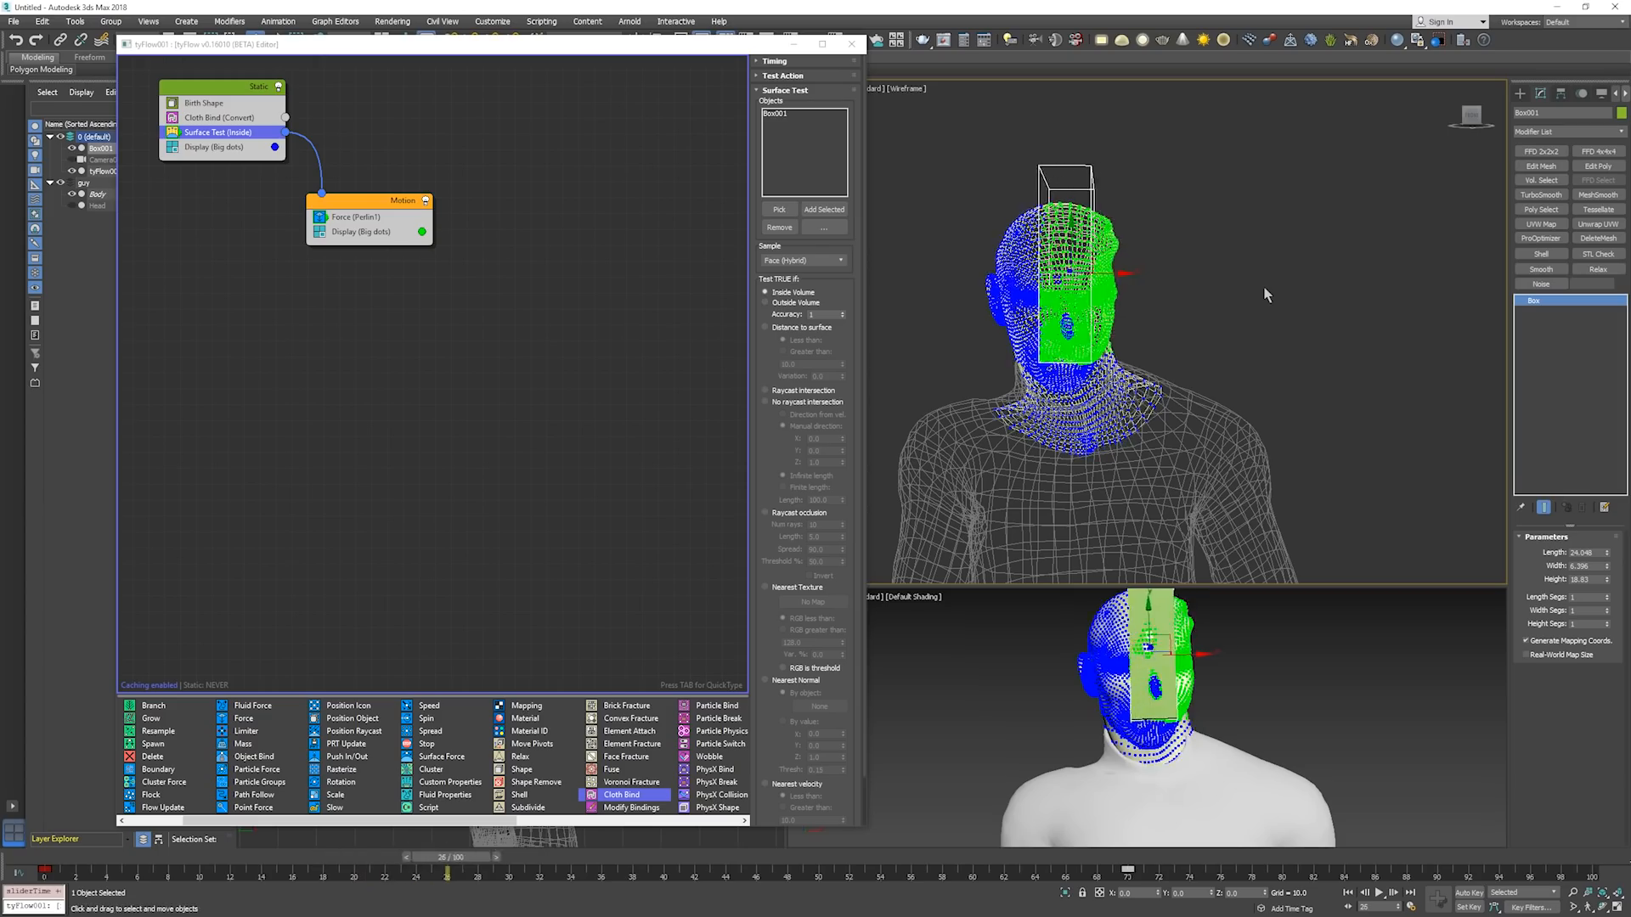
{"action": "key", "text": "period"}
{"action": "key", "text": "period"}
{"action": "key", "text": "period"}
{"action": "key", "text": "period"}
{"action": "key", "text": "period"}
{"action": "key", "text": "period"}
{"action": "key", "text": "period"}
{"action": "key", "text": "period"}
{"action": "key", "text": "period"}
{"action": "key", "text": "period"}
{"action": "key", "text": "period"}
{"action": "key", "text": "period"}
{"action": "key", "text": "period"}
{"action": "key", "text": "period"}
{"action": "key", "text": "period"}
{"action": "key", "text": "period"}
{"action": "key", "text": "period"}
{"action": "key", "text": "period"}
{"action": "key", "text": "period"}
{"action": "key", "text": "period"}
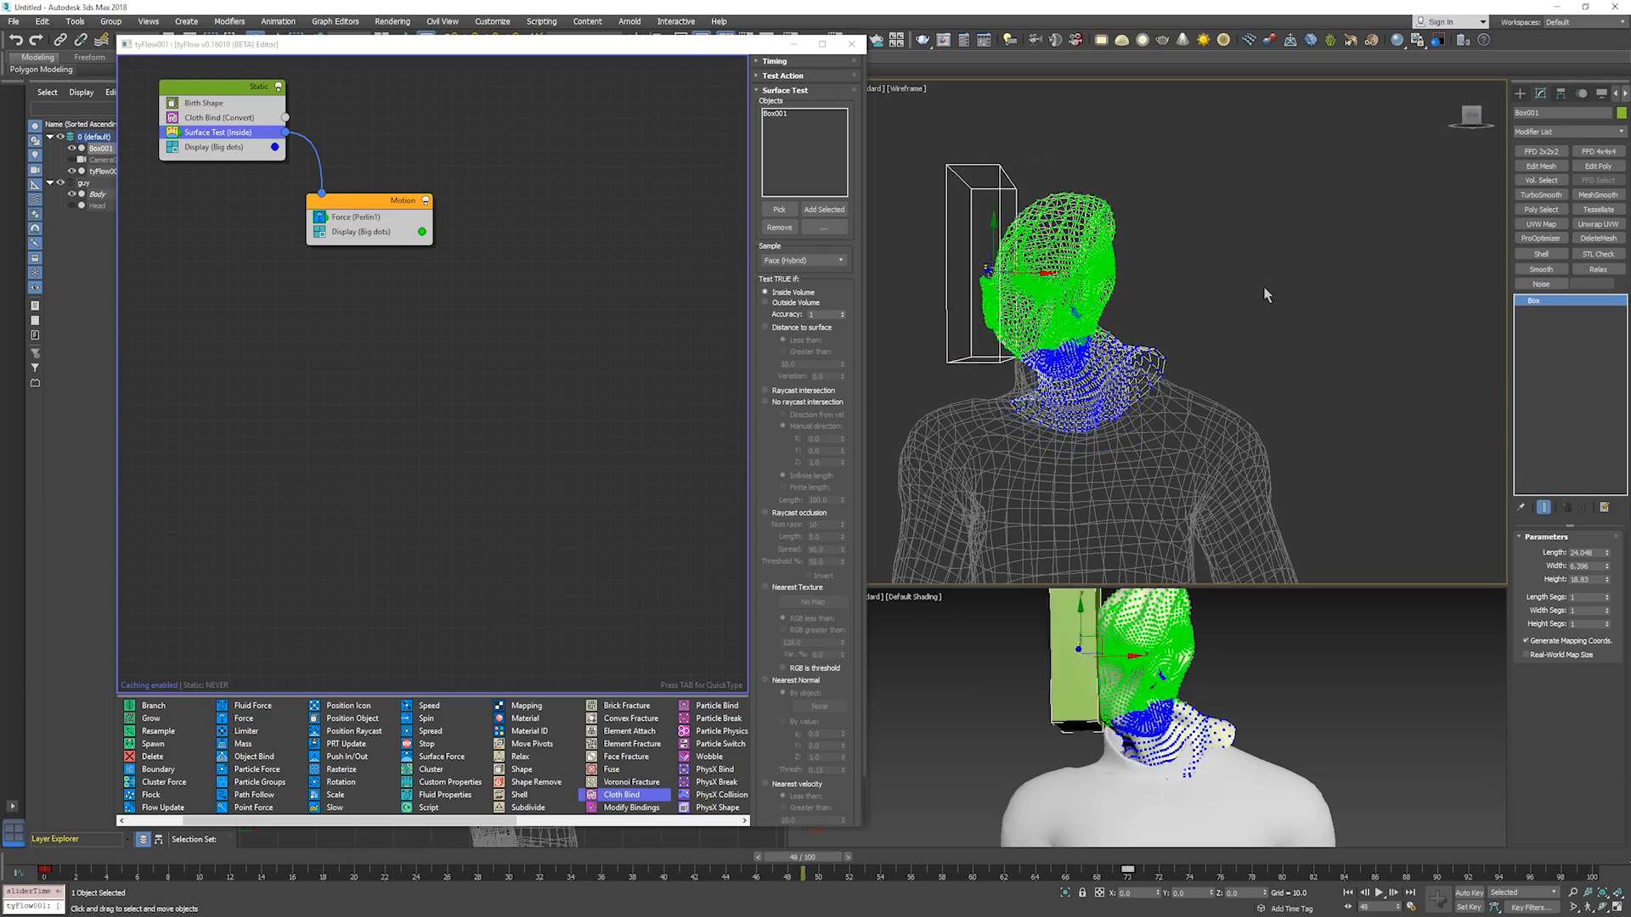
{"action": "key", "text": "Home"}
Advance the simulation to frame 15 and switch the large viewport to shaded display with edged faces.
{"action": "key", "text": "period"}
{"action": "key", "text": "period"}
{"action": "key", "text": "period"}
{"action": "key", "text": "period"}
{"action": "key", "text": "period"}
{"action": "key", "text": "period"}
{"action": "key", "text": "period"}
{"action": "key", "text": "period"}
{"action": "key", "text": "period"}
{"action": "key", "text": "period"}
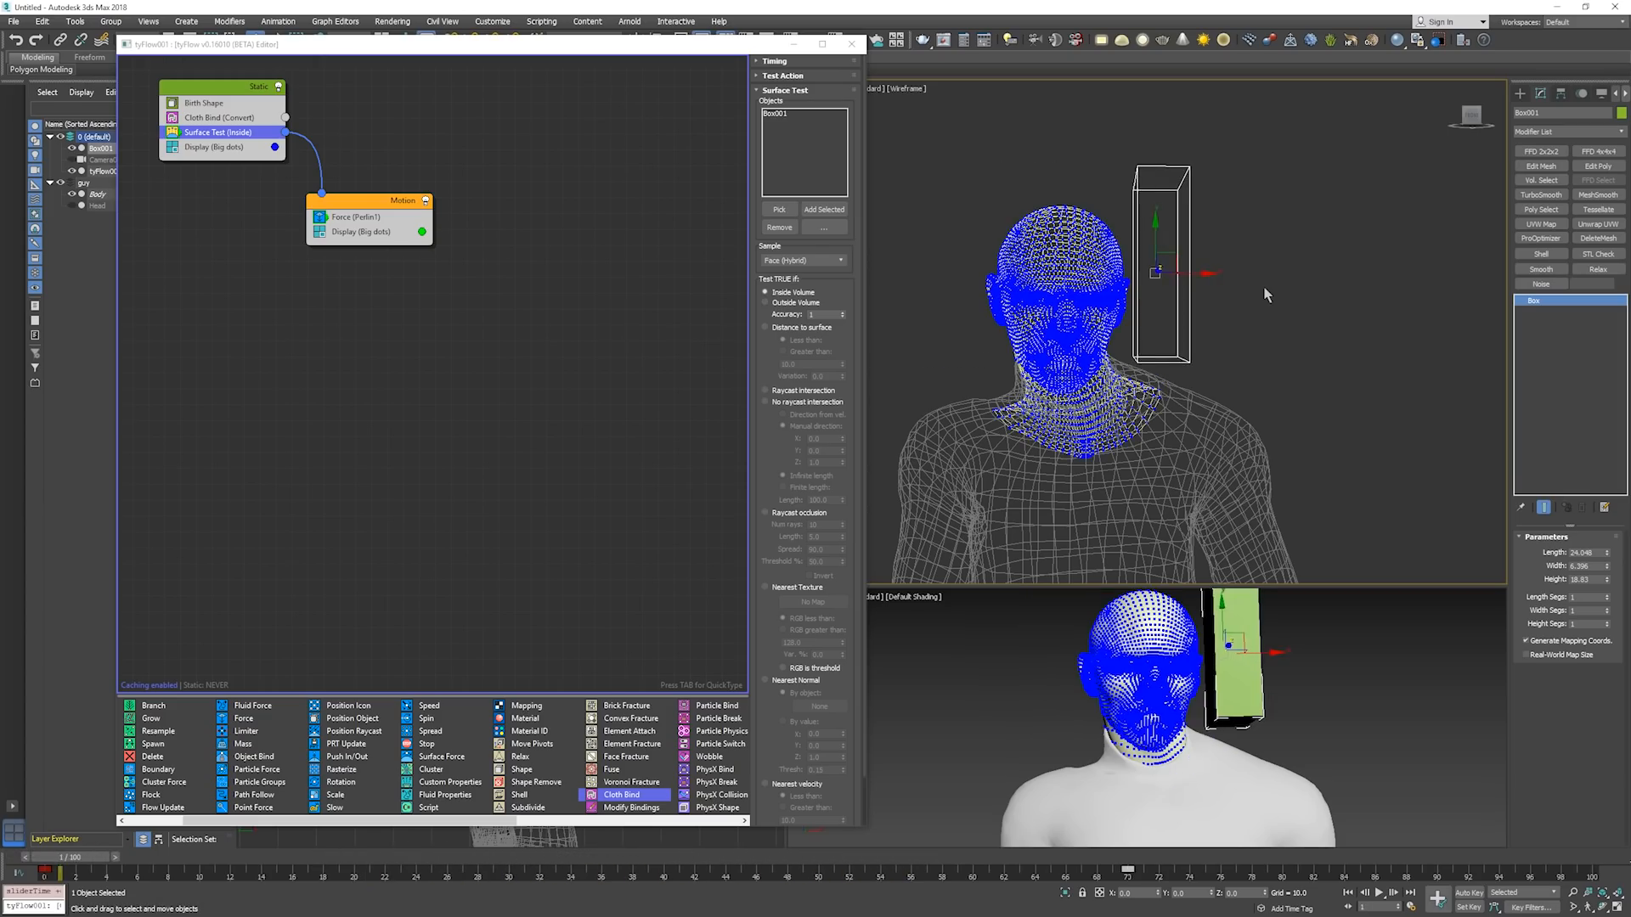
{"action": "key", "text": "period"}
{"action": "key", "text": "period"}
{"action": "key", "text": "period"}
{"action": "key", "text": "period"}
{"action": "key", "text": "period"}
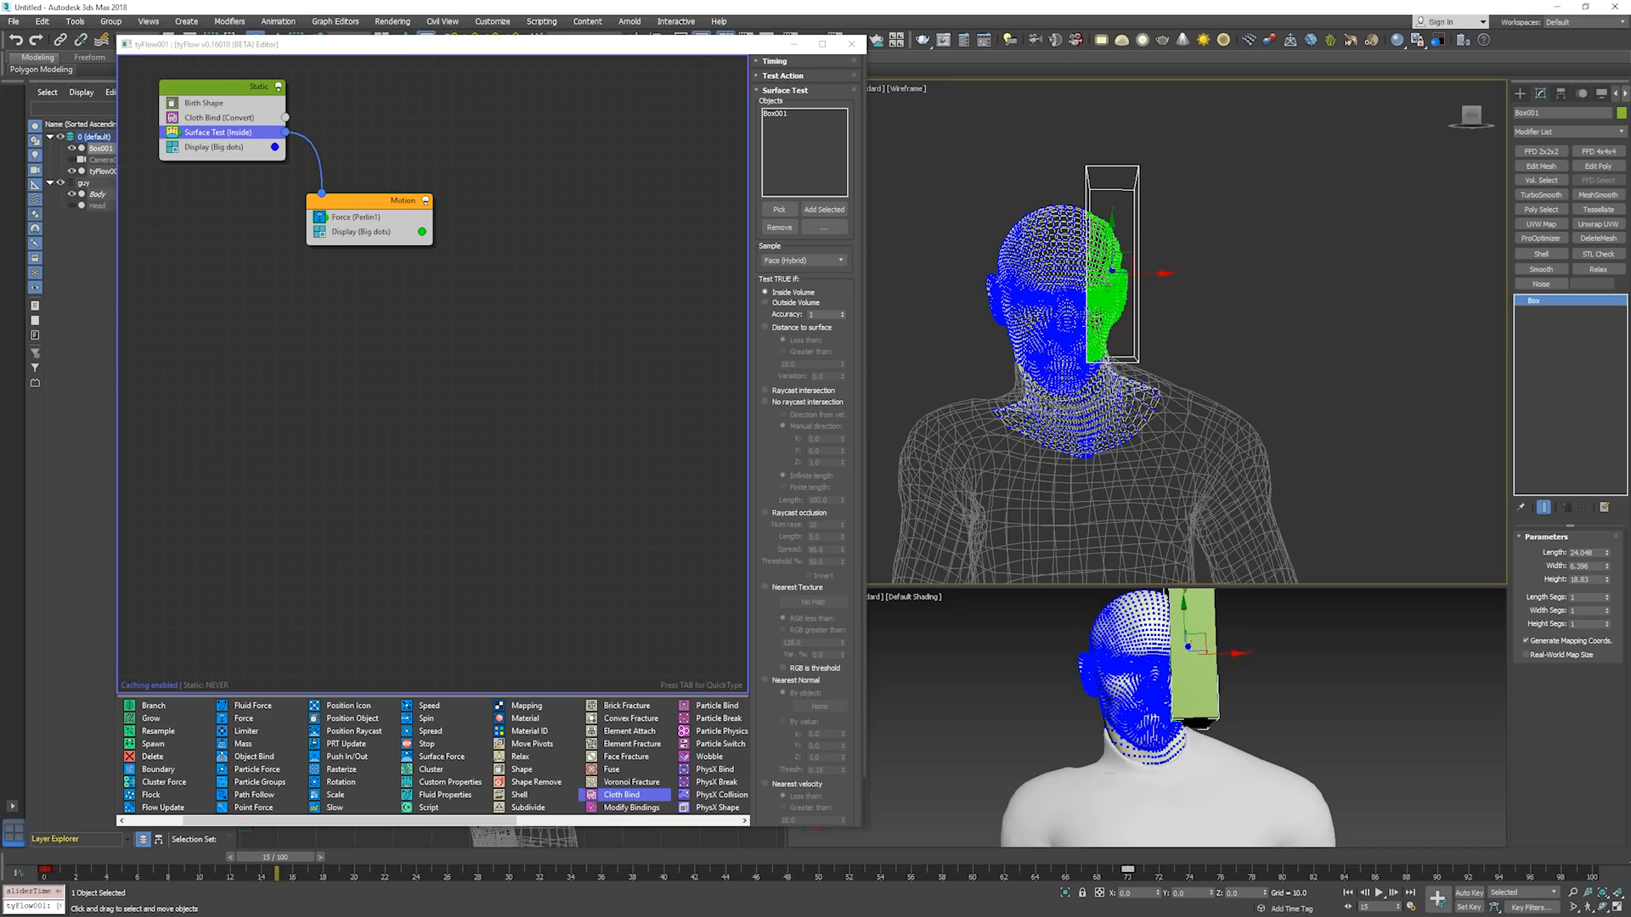
{"action": "scroll", "coordinate": [1128, 281], "scroll_direction": "up", "scroll_amount": 2}
{"action": "key", "text": "F3"}
{"action": "middle_click_drag", "start_coordinate": [1129, 281], "coordinate": [1160, 270], "text": "alt"}
{"action": "key", "text": "F3"}
{"action": "key", "text": "F3"}
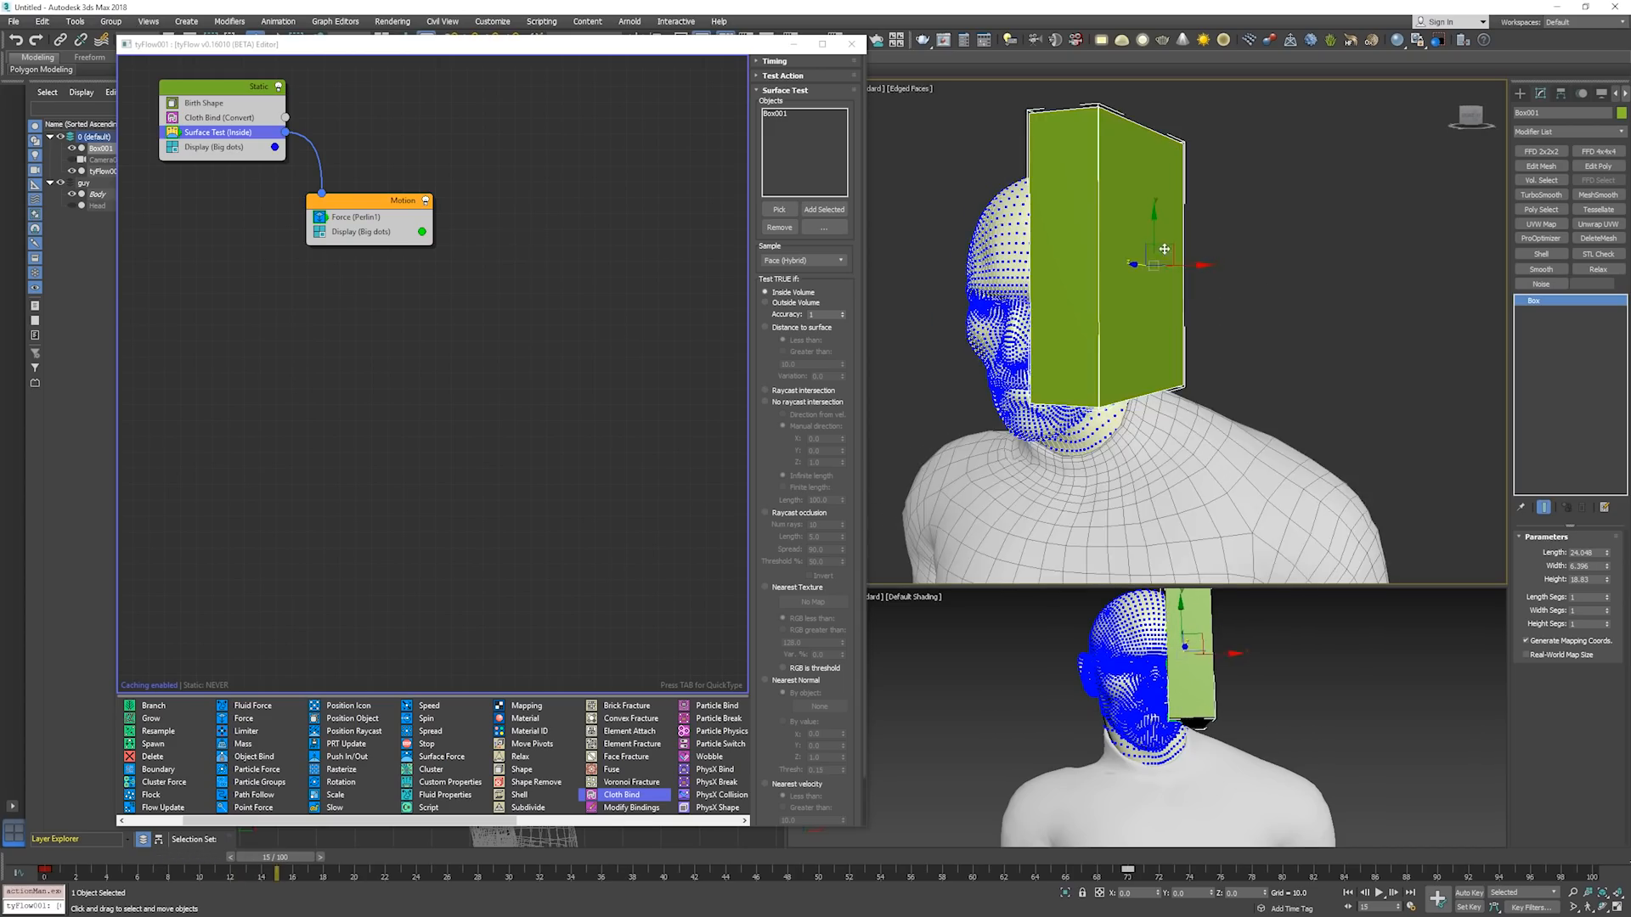
Make Box001 non-renderable and set it to display as a box in its object properties.
{"action": "right_click", "coordinate": [1166, 249]}
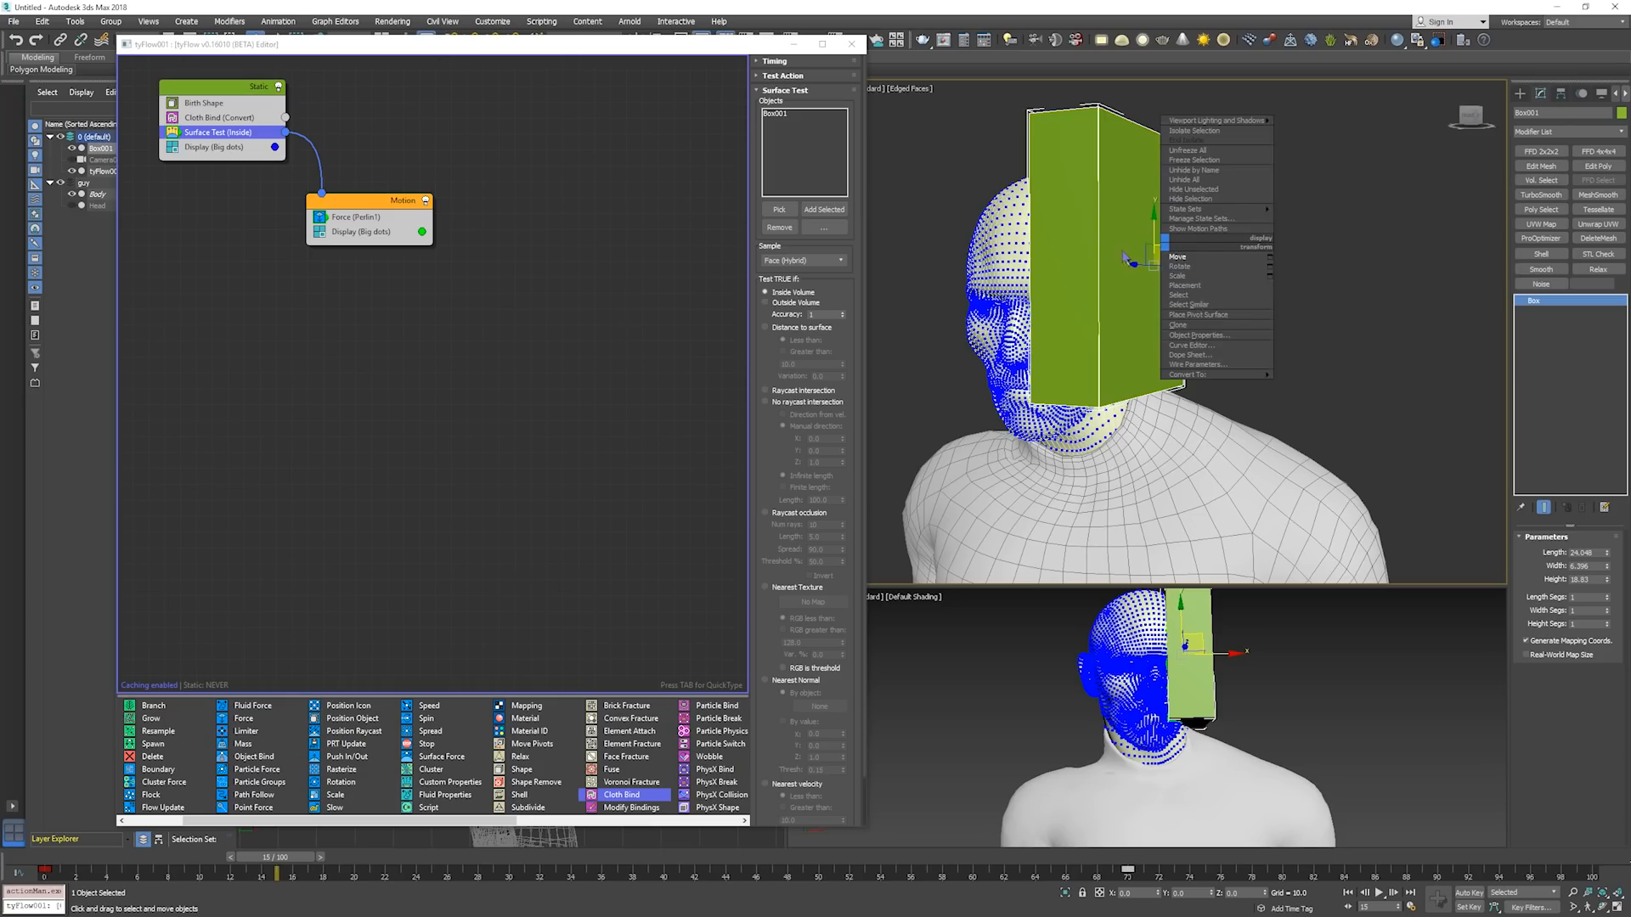
{"action": "left_click", "coordinate": [1196, 335]}
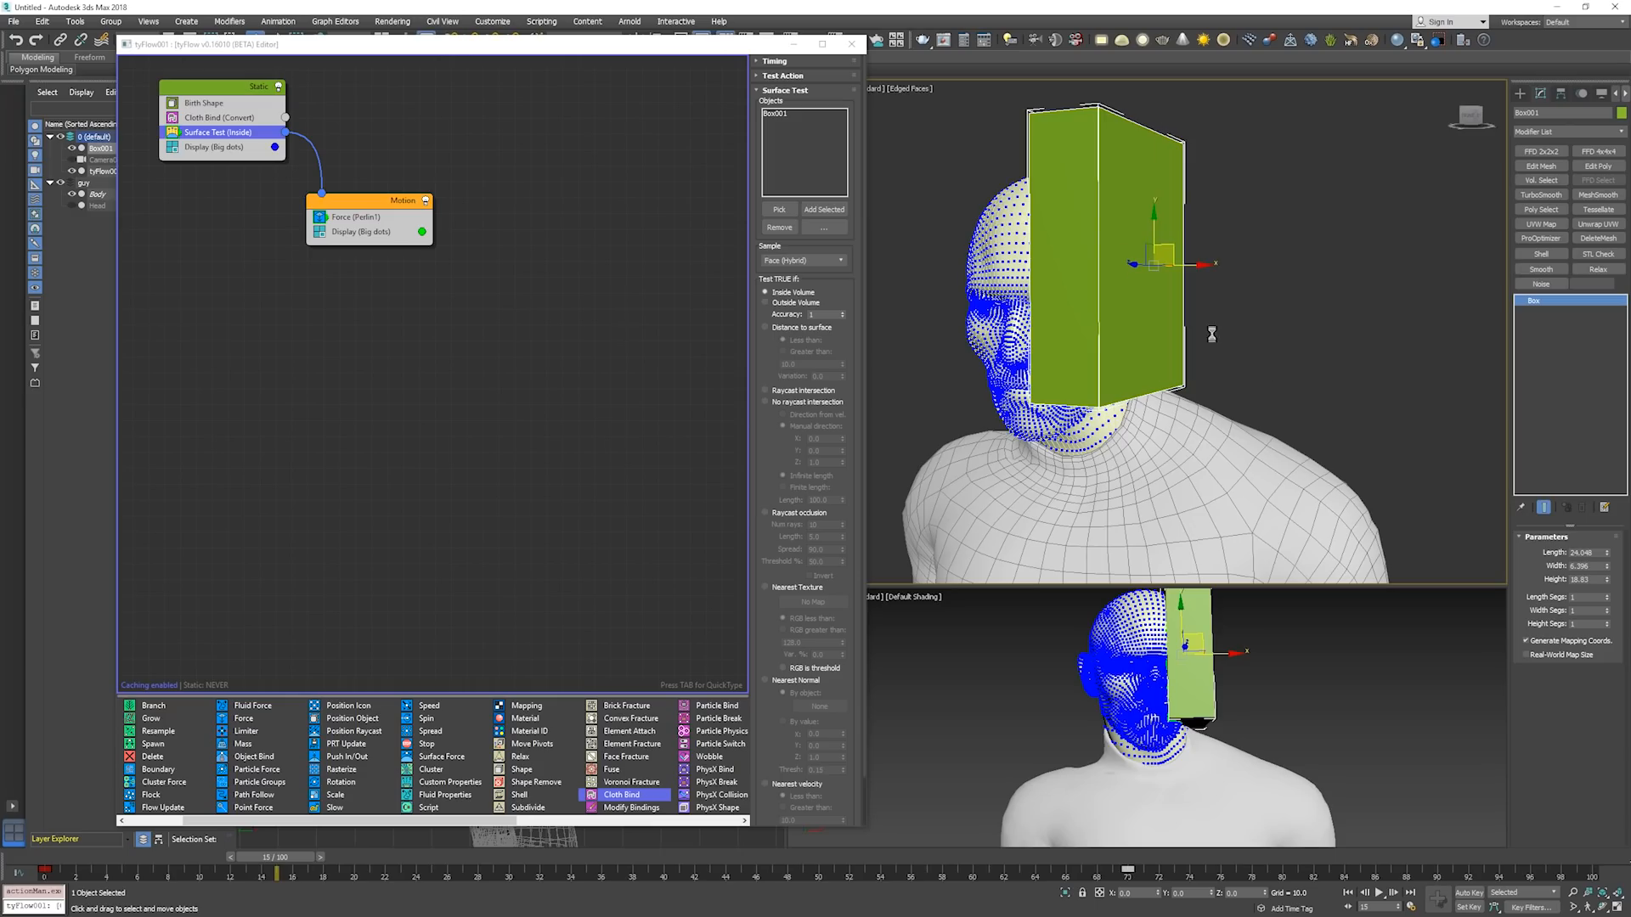
{"action": "left_click", "coordinate": [863, 443]}
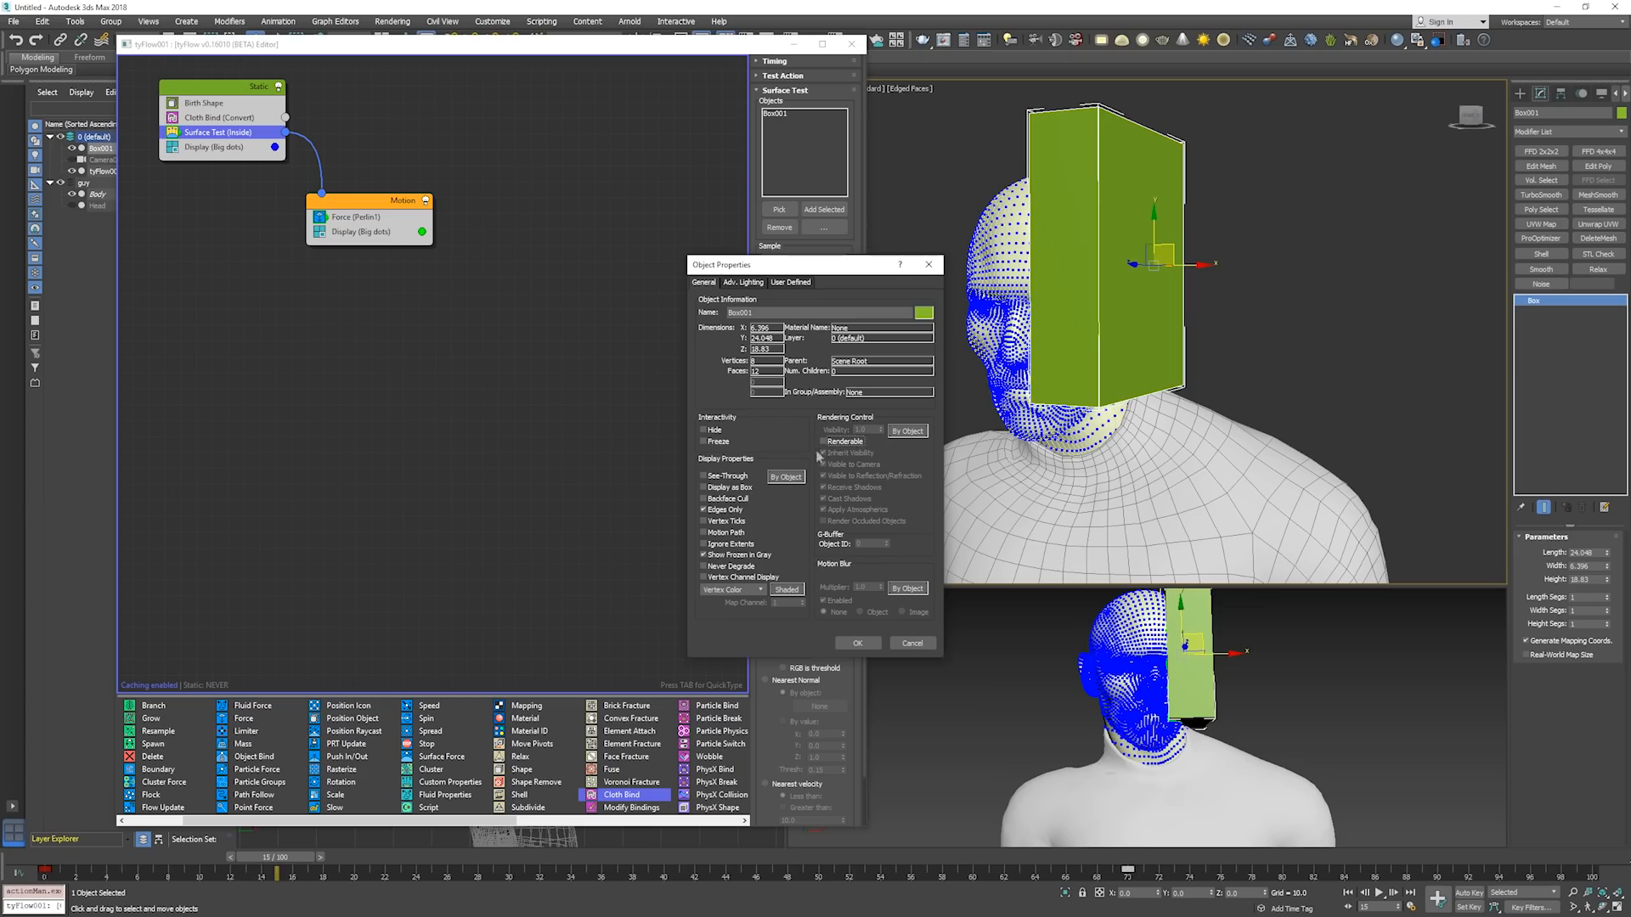
{"action": "left_click", "coordinate": [735, 491]}
{"action": "key", "text": "Return"}
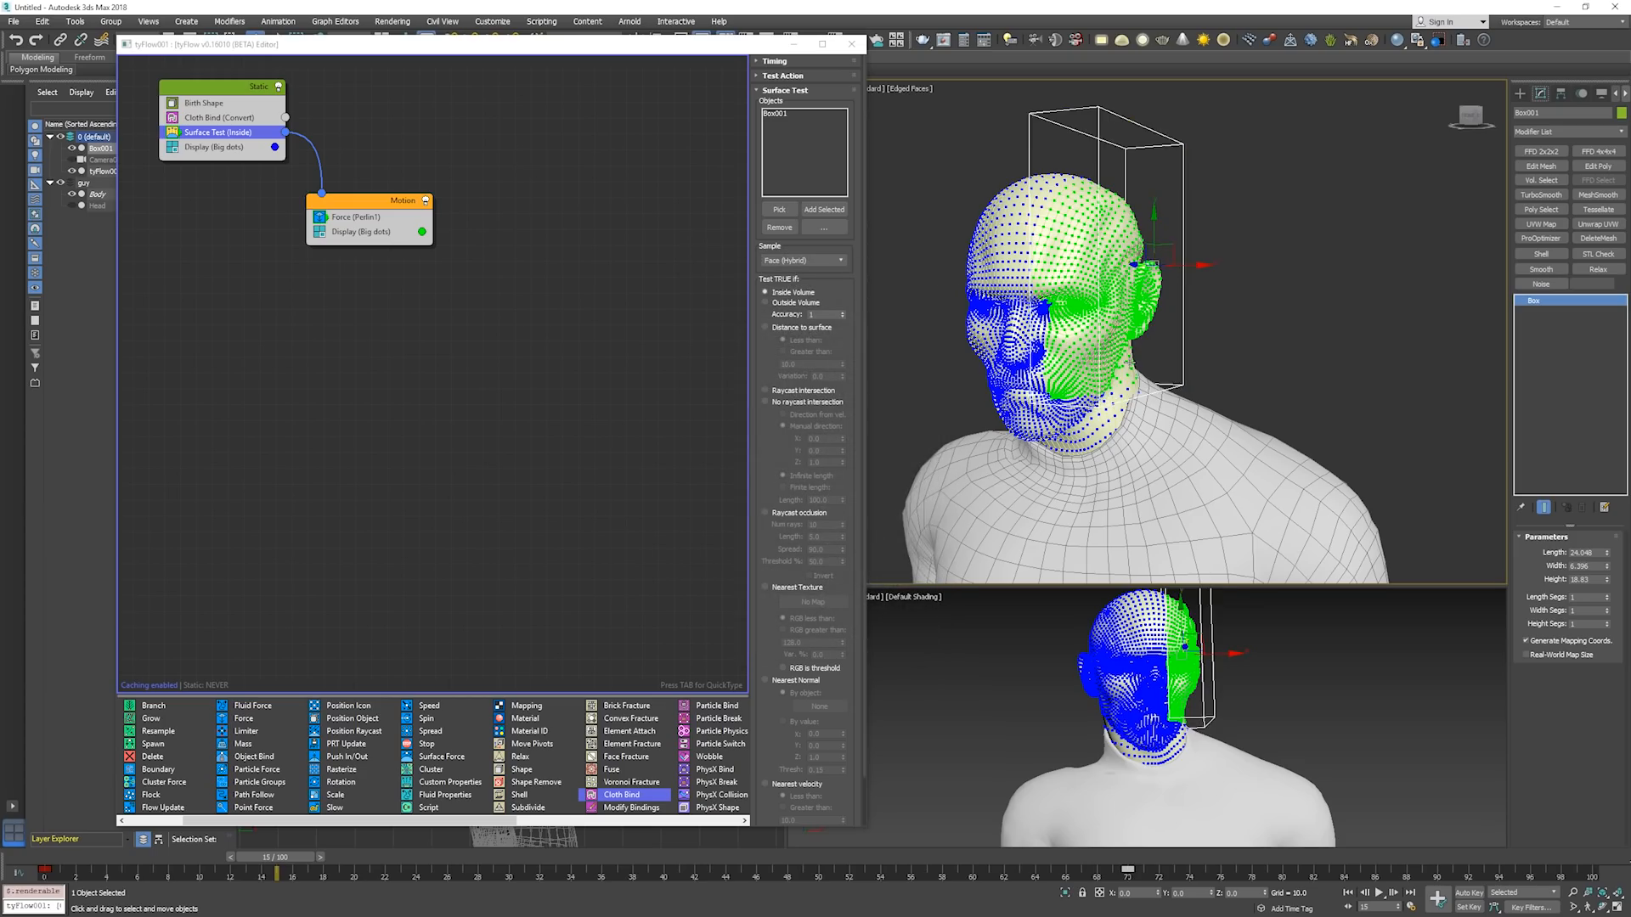
Run the simulation on to about frame 91 to see how the cloth moves, and return to frame 0.
{"action": "middle_click_drag", "start_coordinate": [1203, 366], "coordinate": [1160, 371], "text": "alt"}
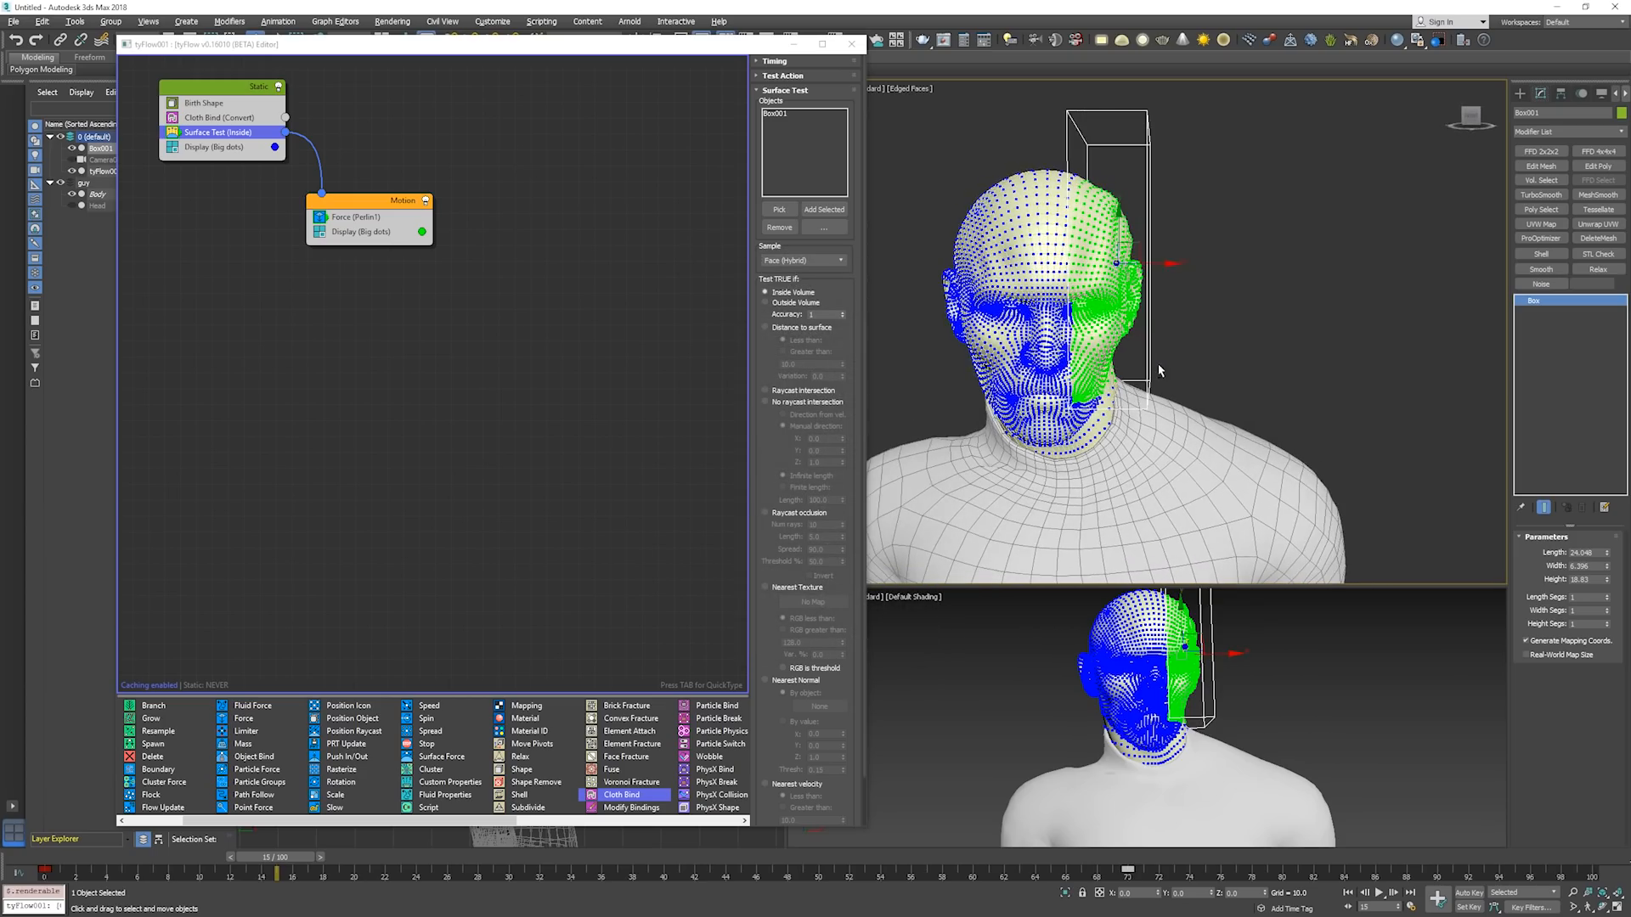
{"action": "key", "text": "period"}
{"action": "key", "text": "period"}
{"action": "key", "text": "period"}
{"action": "key", "text": "period"}
{"action": "key", "text": "period"}
{"action": "key", "text": "period"}
{"action": "key", "text": "period"}
{"action": "key", "text": "period"}
{"action": "key", "text": "period"}
{"action": "key", "text": "period"}
{"action": "key", "text": "period"}
{"action": "key", "text": "period"}
{"action": "key", "text": "period"}
{"action": "key", "text": "period"}
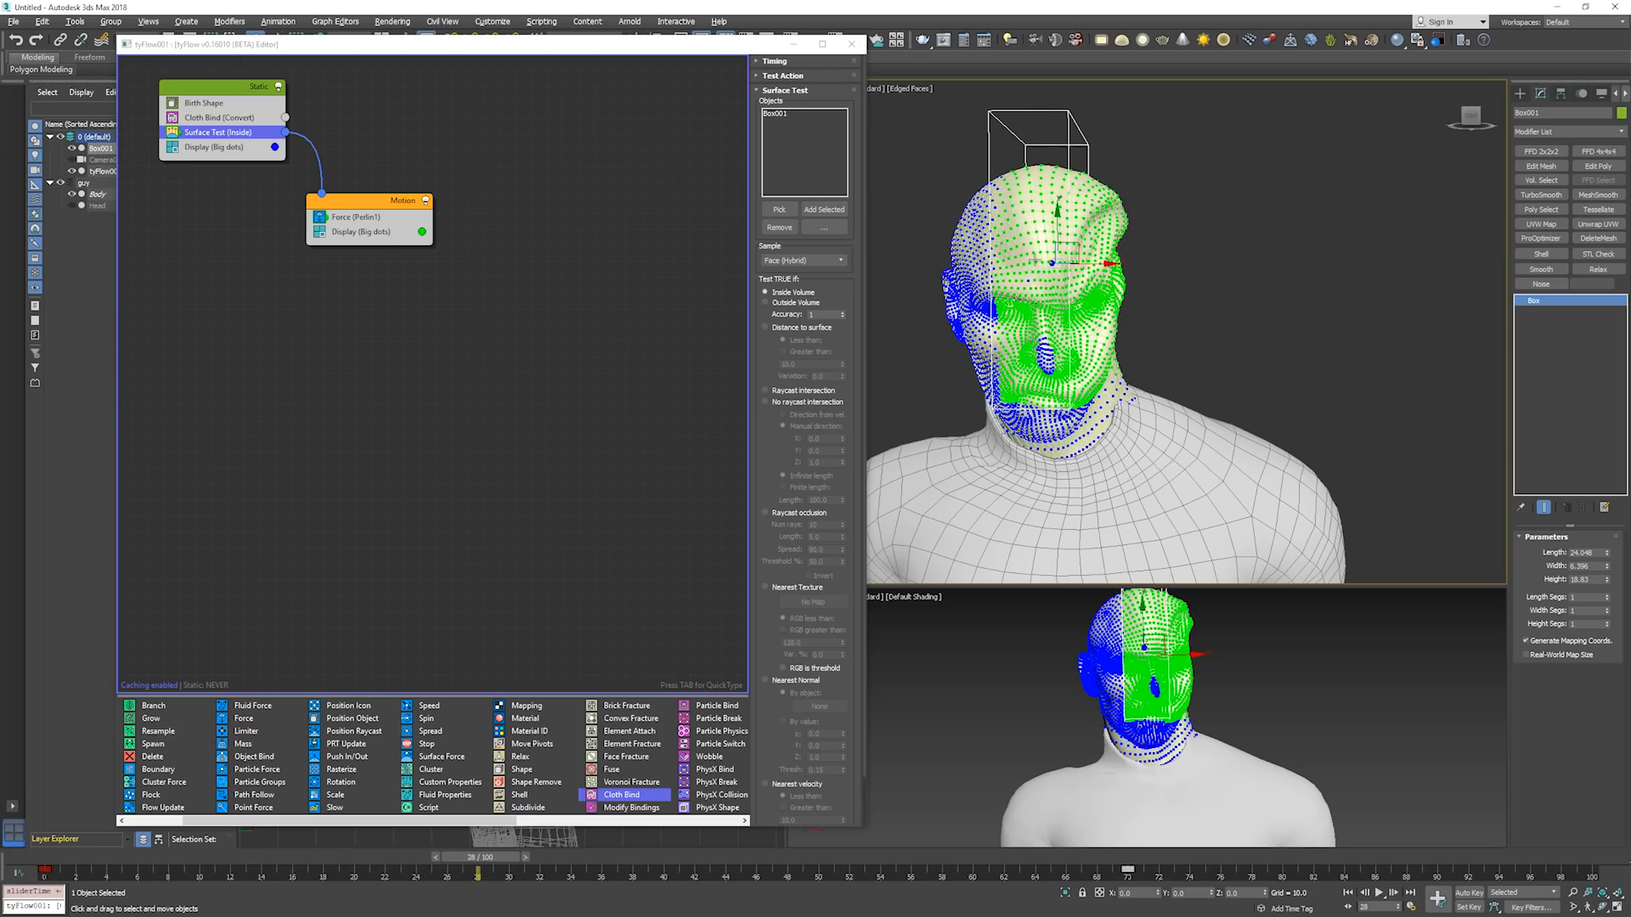
{"action": "key", "text": "period"}
{"action": "key", "text": "period"}
{"action": "key", "text": "period"}
{"action": "key", "text": "period"}
{"action": "key", "text": "period"}
{"action": "key", "text": "period"}
{"action": "key", "text": "period"}
{"action": "key", "text": "period"}
{"action": "key", "text": "period"}
{"action": "key", "text": "period"}
{"action": "key", "text": "period"}
{"action": "key", "text": "period"}
{"action": "key", "text": "period"}
{"action": "key", "text": "period"}
{"action": "key", "text": "period"}
{"action": "key", "text": "period"}
{"action": "key", "text": "period"}
{"action": "key", "text": "period"}
{"action": "key", "text": "period"}
{"action": "key", "text": "period"}
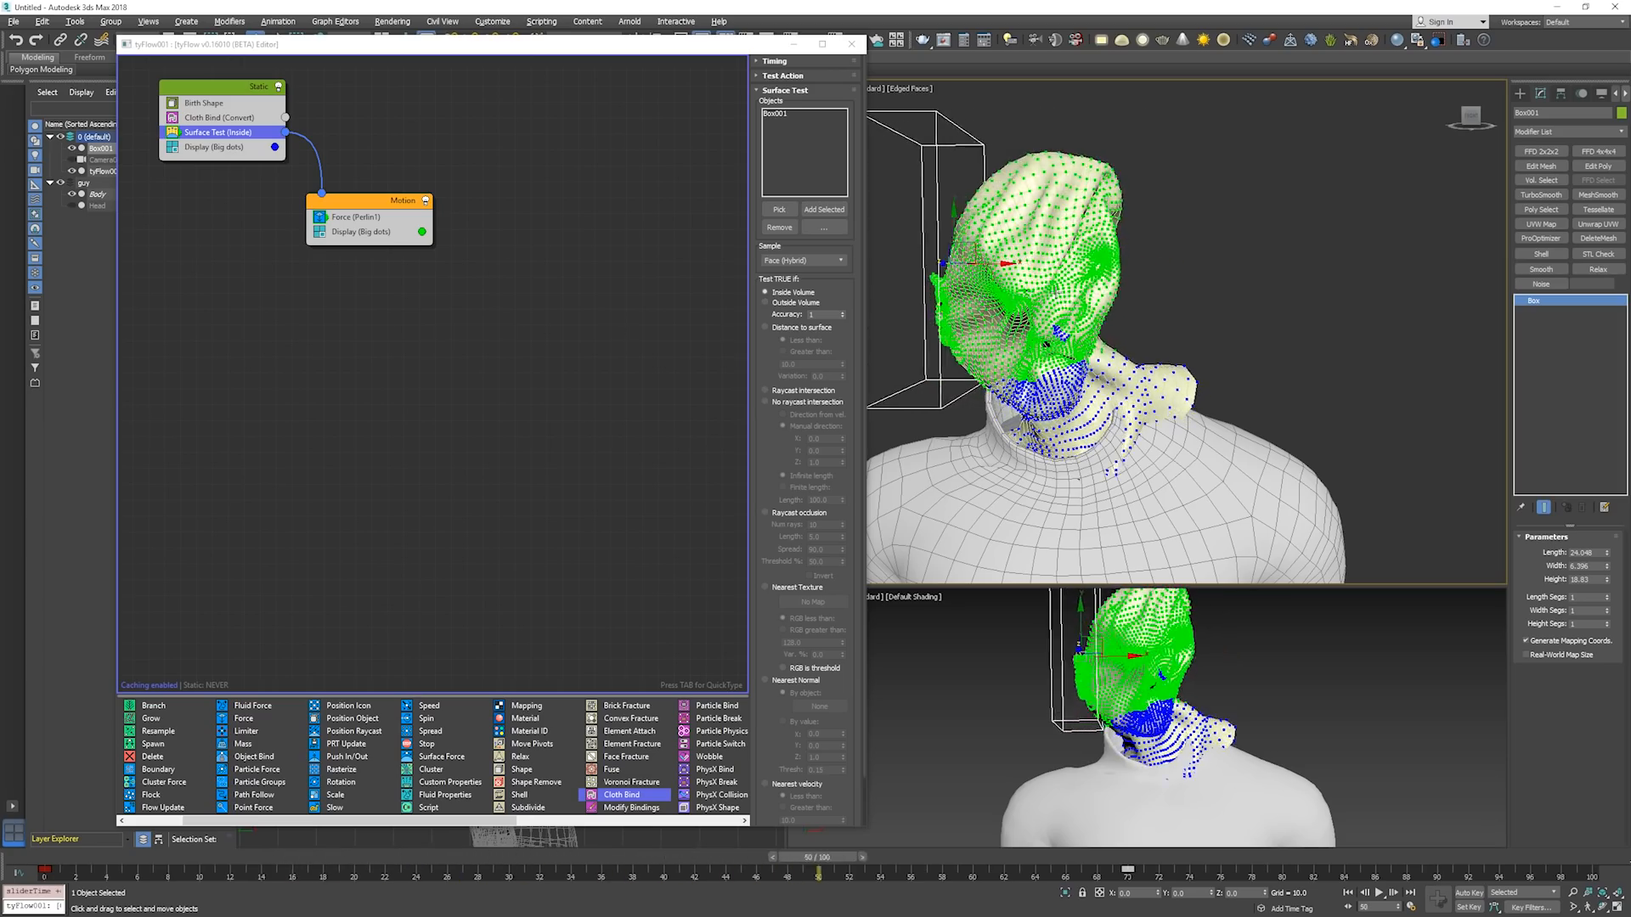
{"action": "key", "text": "period"}
{"action": "key", "text": "period"}
{"action": "key", "text": "period"}
{"action": "key", "text": "period"}
{"action": "key", "text": "period"}
{"action": "key", "text": "period"}
{"action": "key", "text": "period"}
{"action": "key", "text": "period"}
{"action": "key", "text": "period"}
{"action": "key", "text": "period"}
{"action": "key", "text": "period"}
{"action": "key", "text": "period"}
{"action": "key", "text": "period"}
{"action": "key", "text": "period"}
{"action": "key", "text": "period"}
{"action": "key", "text": "period"}
{"action": "key", "text": "period"}
{"action": "key", "text": "period"}
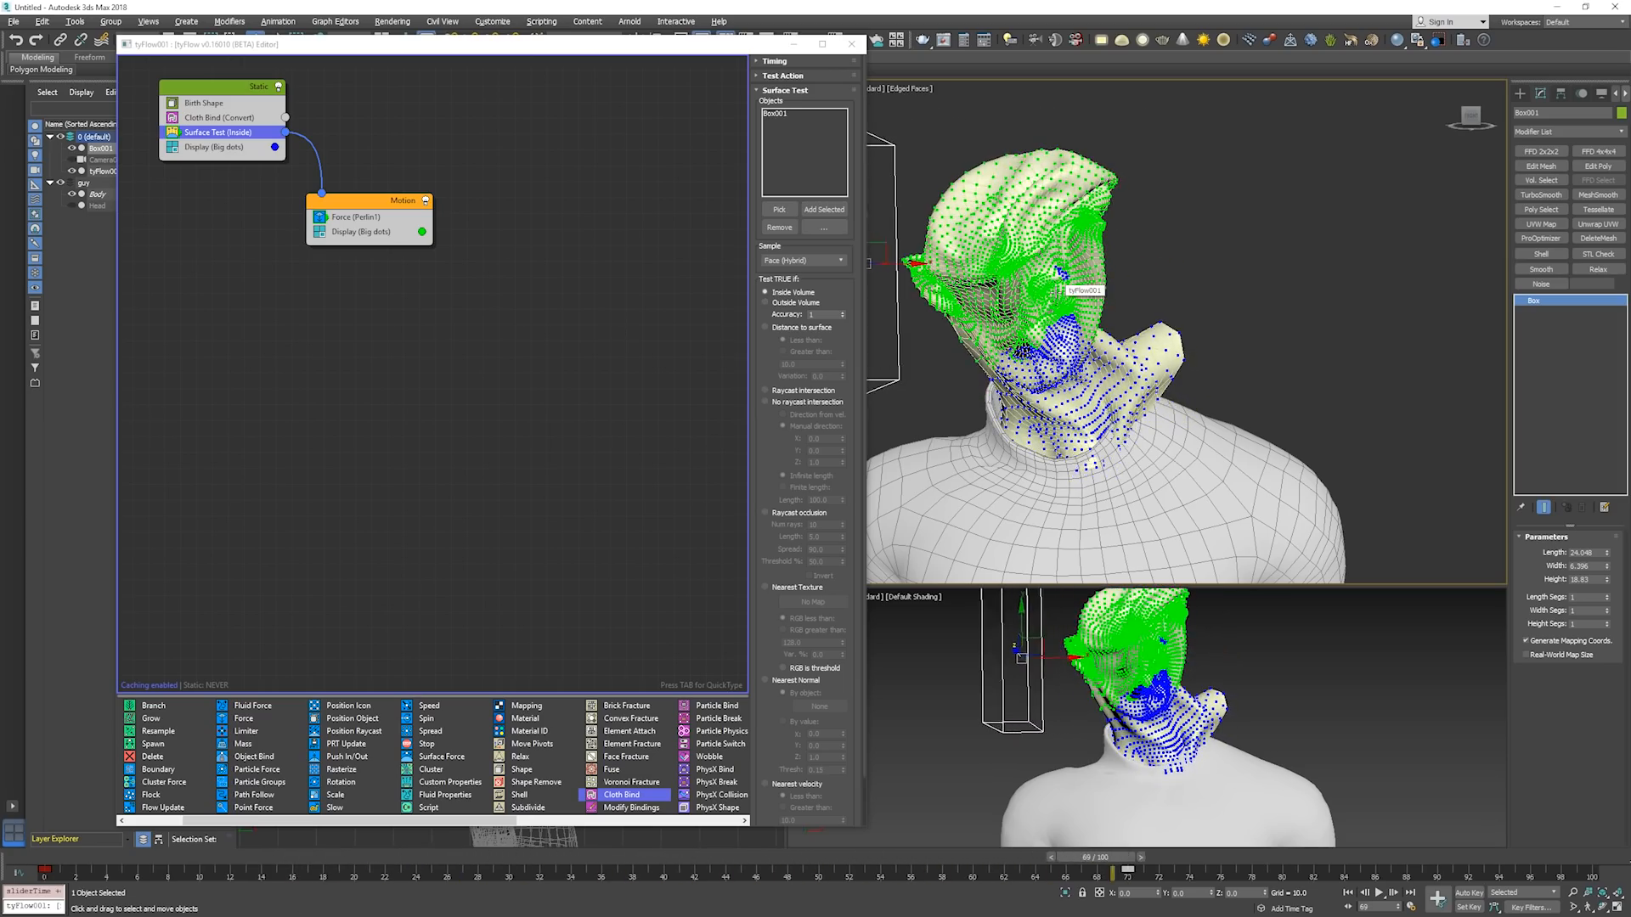
{"action": "key", "text": "period"}
{"action": "key", "text": "period"}
{"action": "key", "text": "period"}
{"action": "key", "text": "period"}
{"action": "key", "text": "period"}
{"action": "key", "text": "period"}
{"action": "key", "text": "period"}
{"action": "key", "text": "period"}
{"action": "key", "text": "period"}
{"action": "key", "text": "period"}
{"action": "key", "text": "period"}
{"action": "key", "text": "period"}
{"action": "key", "text": "period"}
{"action": "key", "text": "period"}
{"action": "key", "text": "period"}
{"action": "key", "text": "period"}
{"action": "key", "text": "period"}
{"action": "key", "text": "period"}
{"action": "key", "text": "period"}
{"action": "key", "text": "period"}
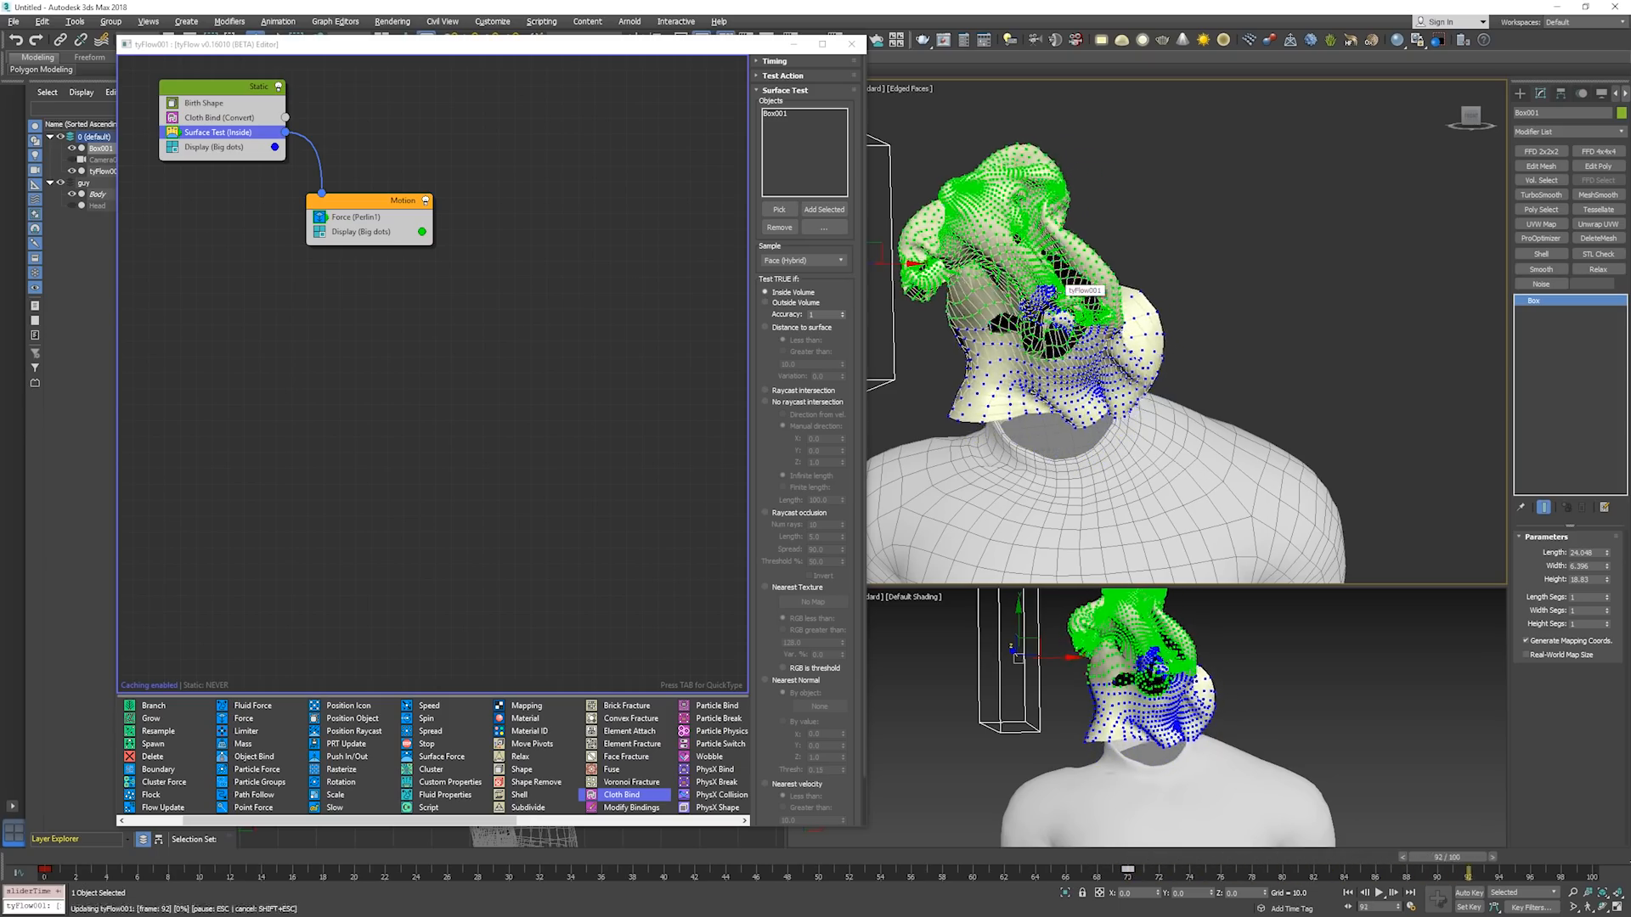
{"action": "key", "text": "Home"}
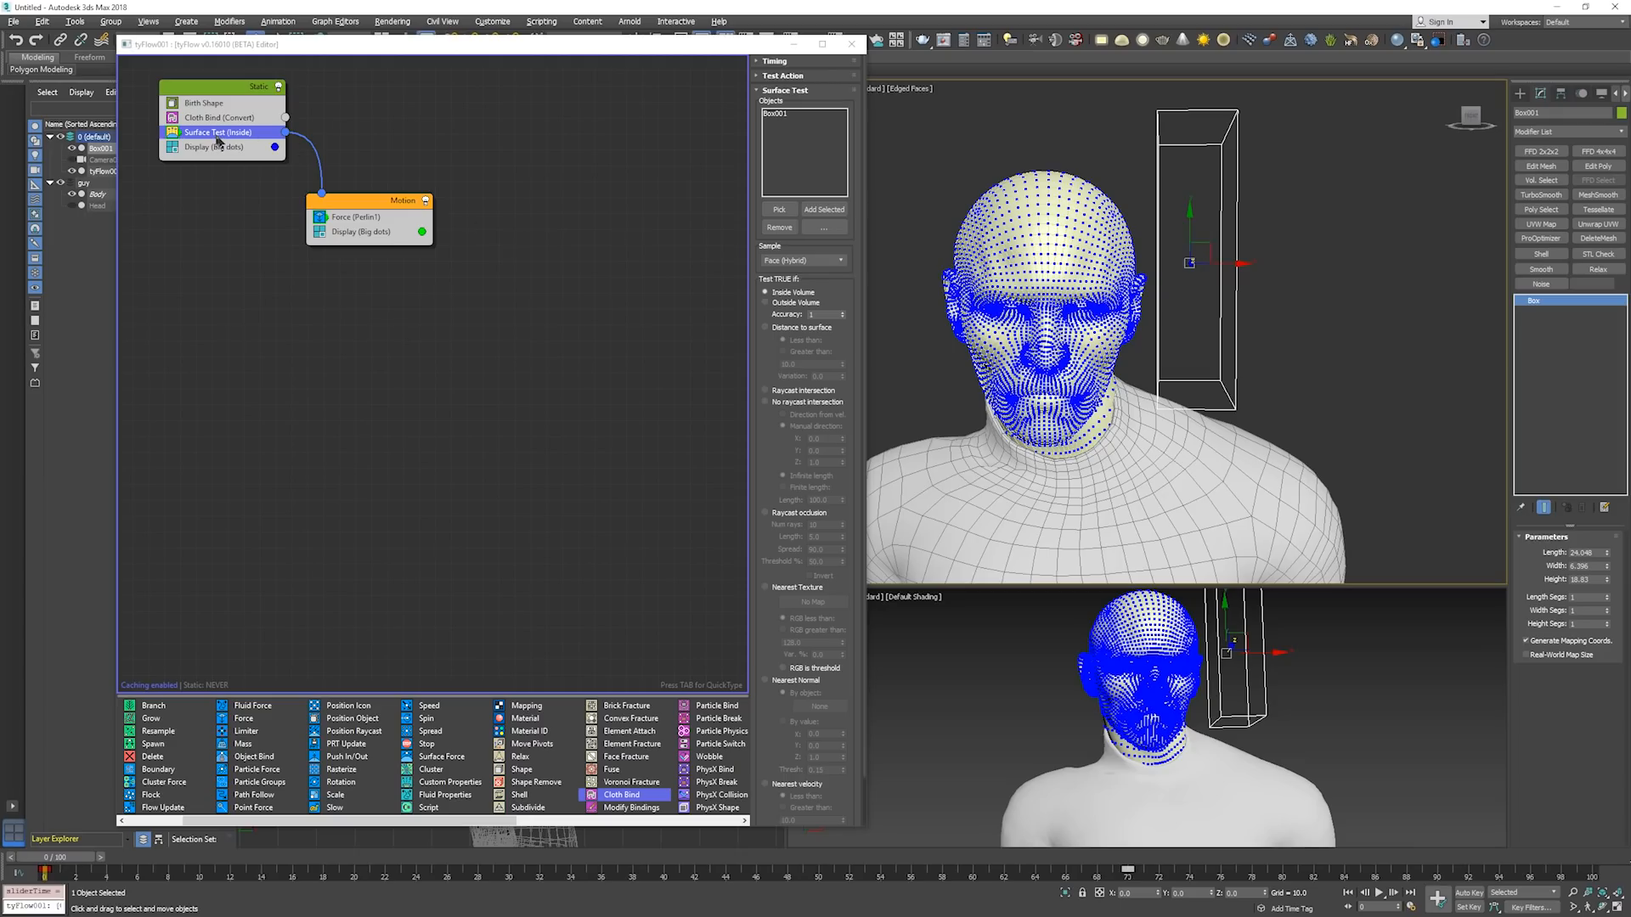
Add a Particle Switch operator between Birth Shape and Cloth Bind in the Static event.
{"action": "left_click", "coordinate": [370, 139]}
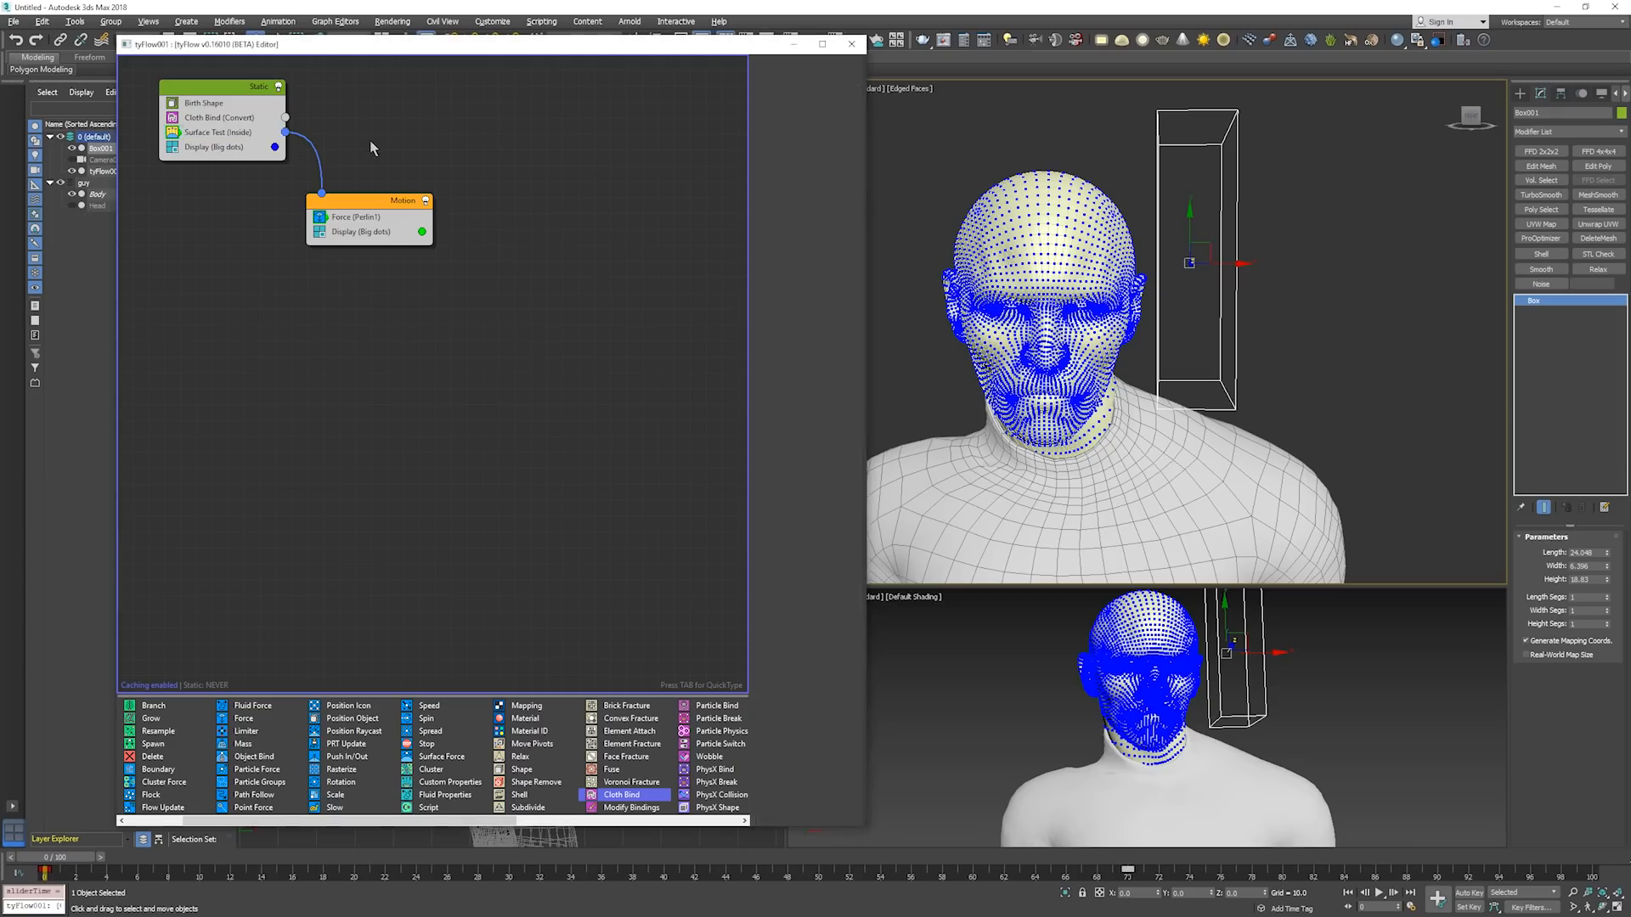
{"action": "left_click", "coordinate": [198, 93]}
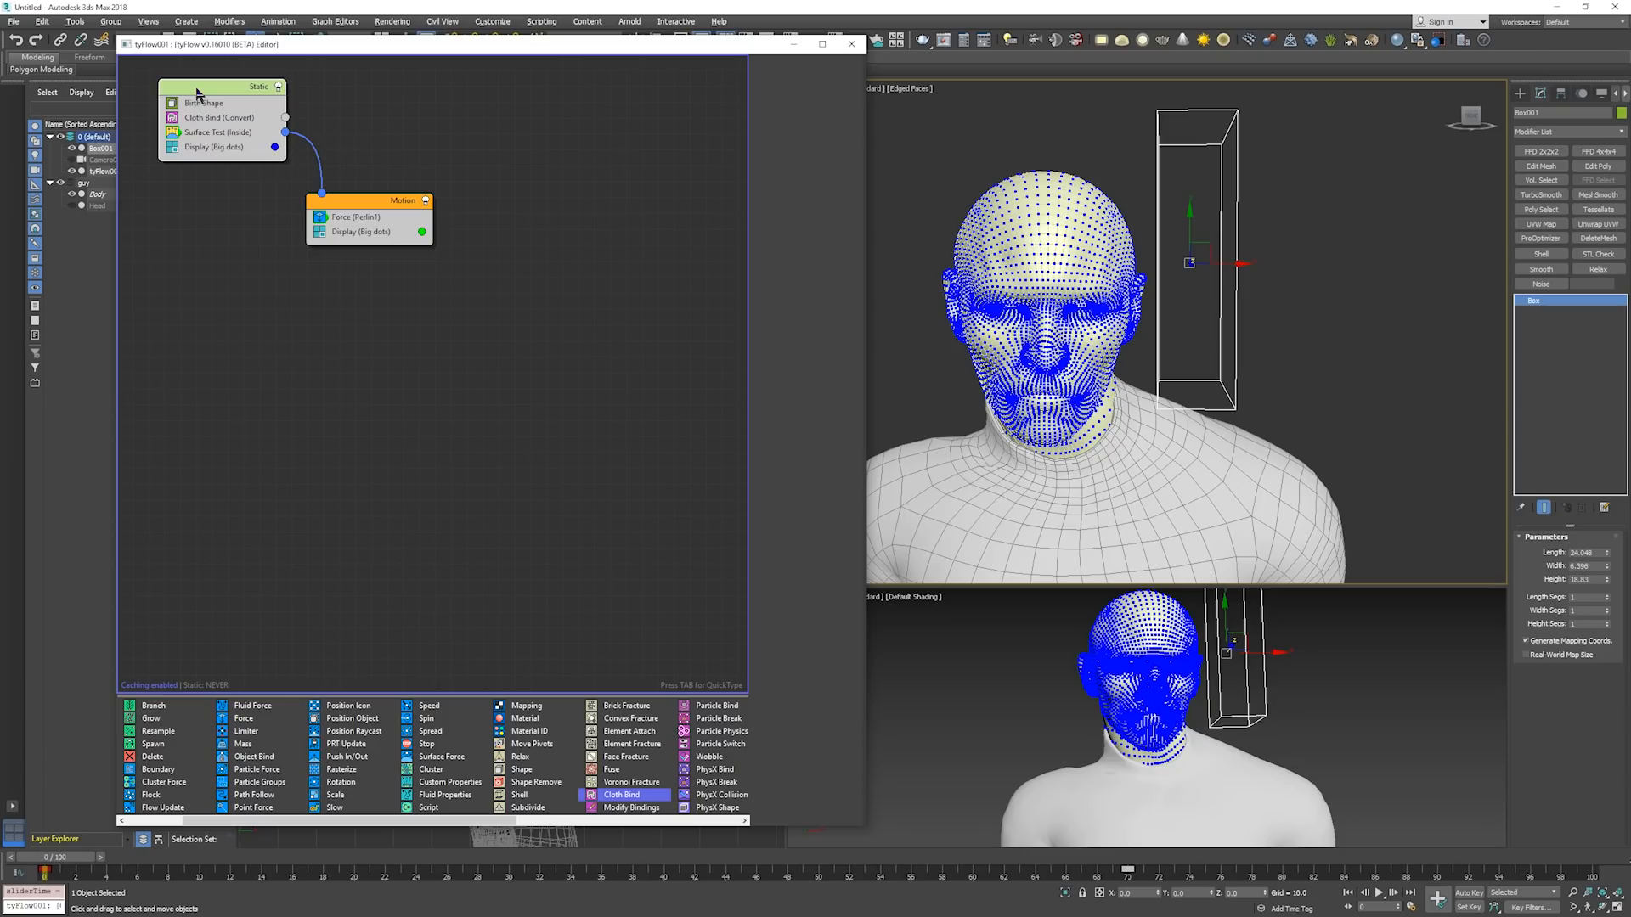
{"action": "key", "text": "Tab"}
{"action": "type", "text": "parti"}
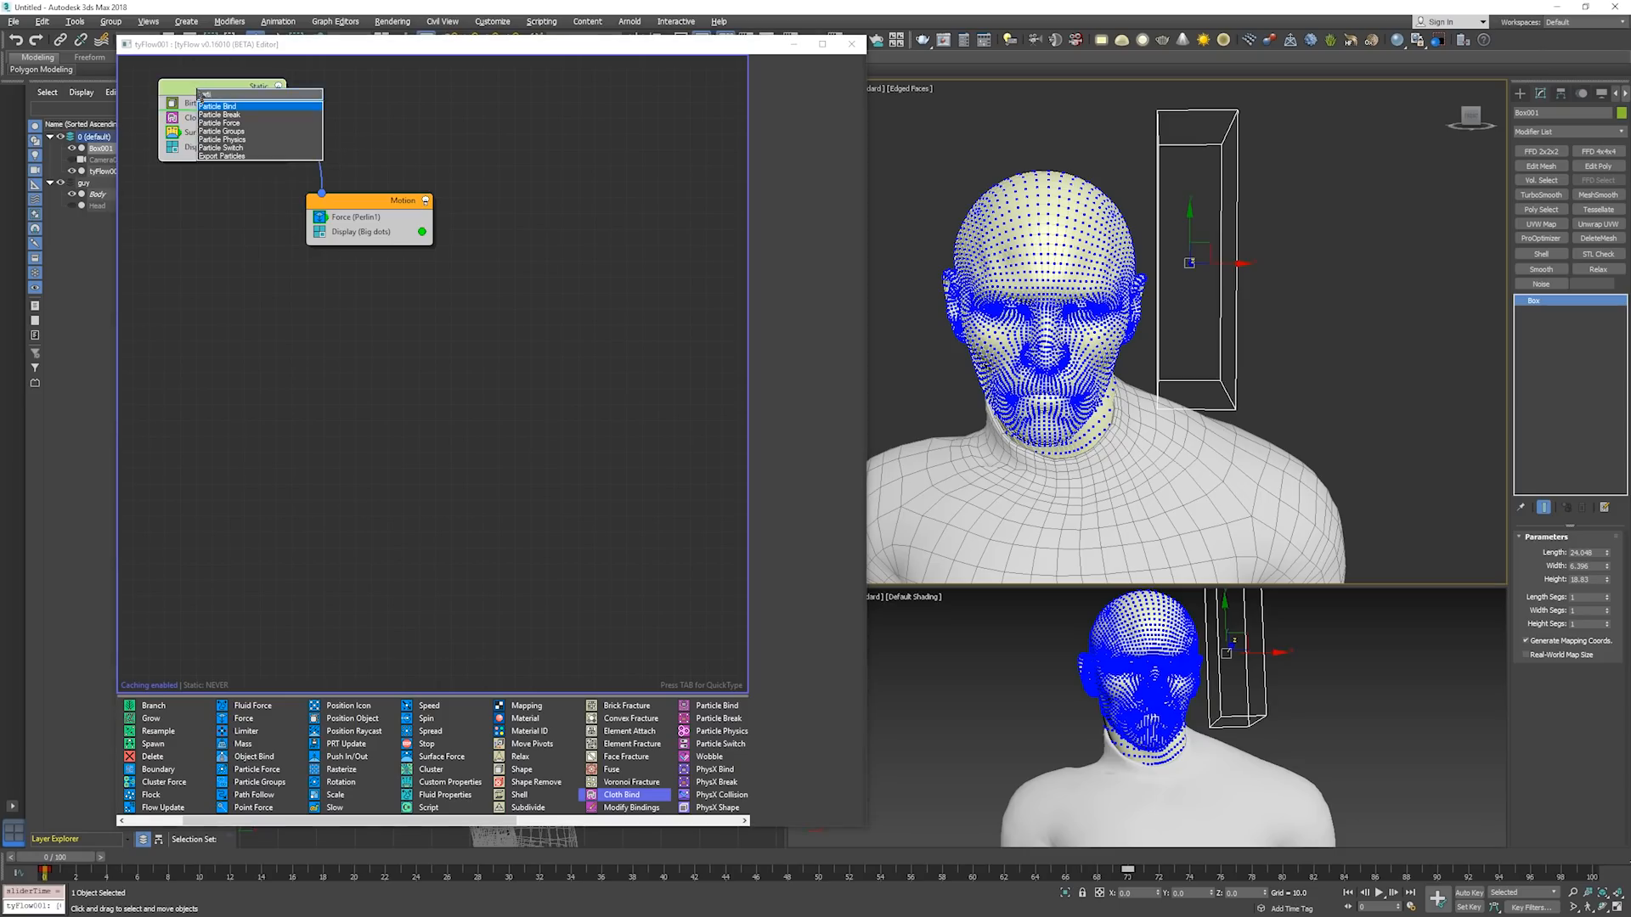
{"action": "key", "text": "Down"}
{"action": "key", "text": "Down"}
{"action": "key", "text": "Down"}
{"action": "key", "text": "Down"}
{"action": "key", "text": "Down"}
{"action": "key", "text": "Down"}
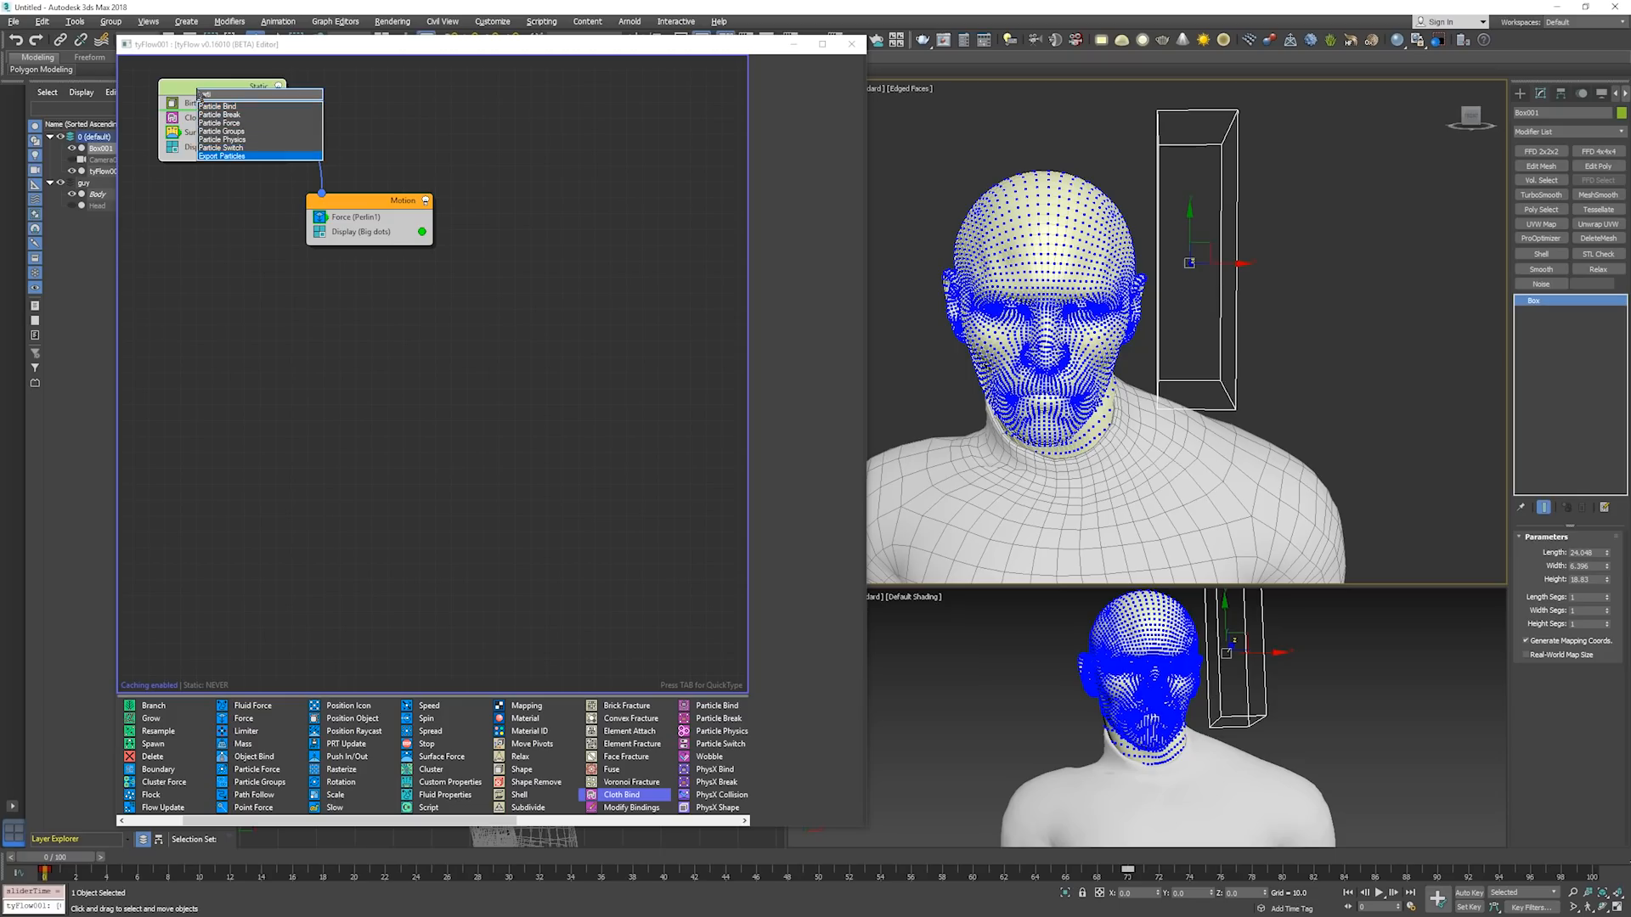
{"action": "key", "text": "Up"}
{"action": "key", "text": "Return"}
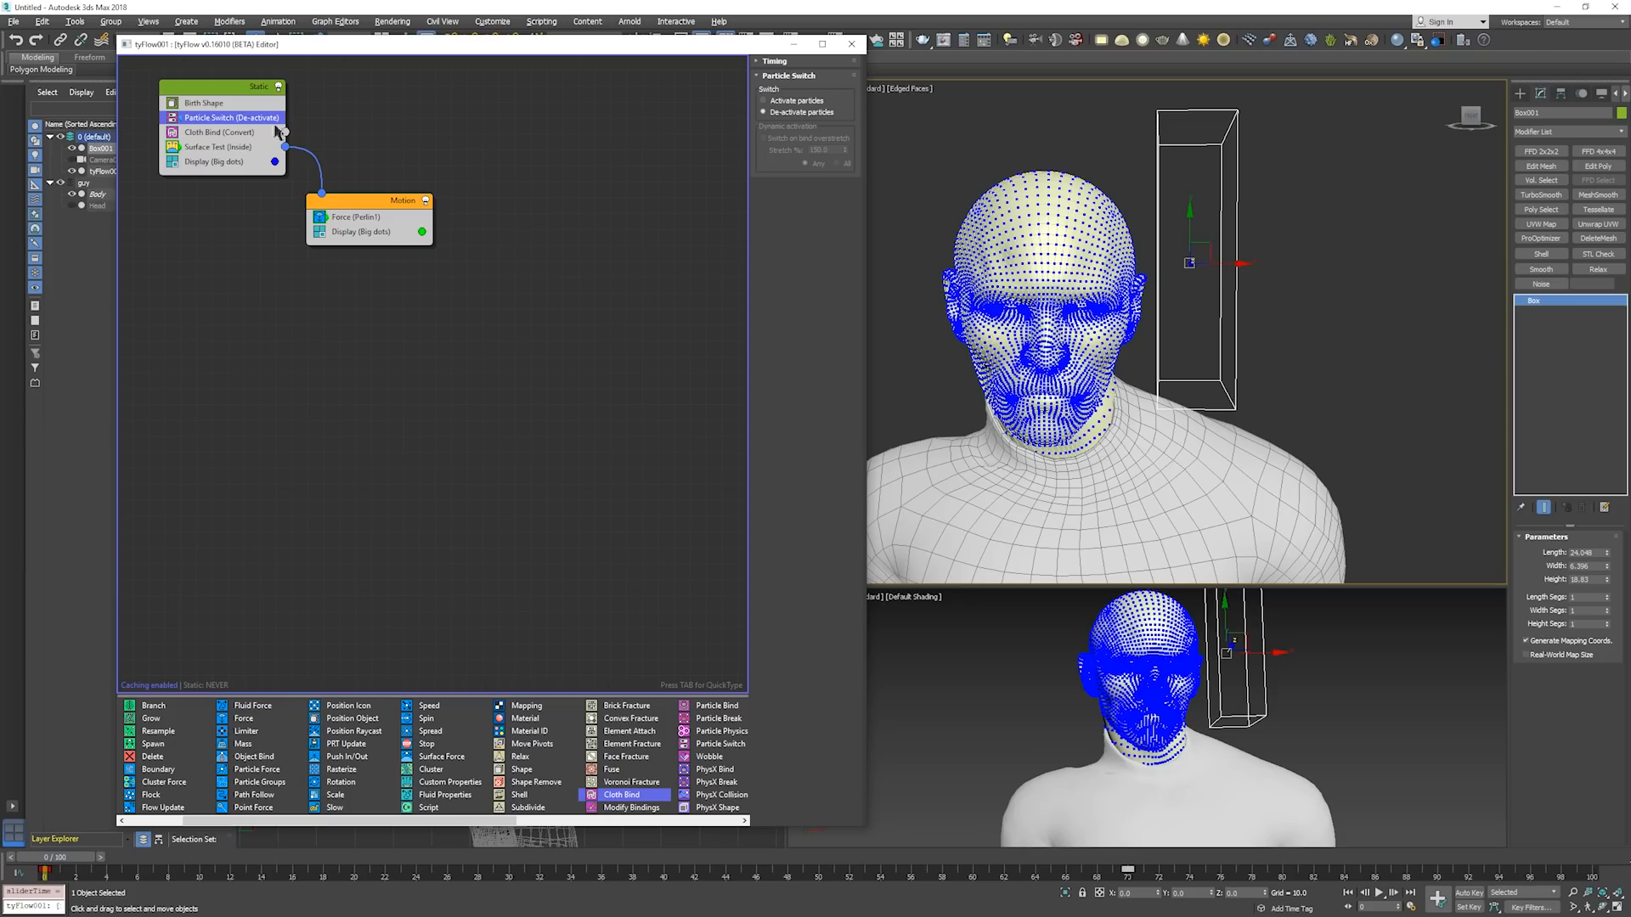
Copy the Particle Switch to the start of the Motion event as Activate particles and play the simulation to about frame 42.
{"action": "left_click_drag", "start_coordinate": [241, 118], "coordinate": [388, 214]}
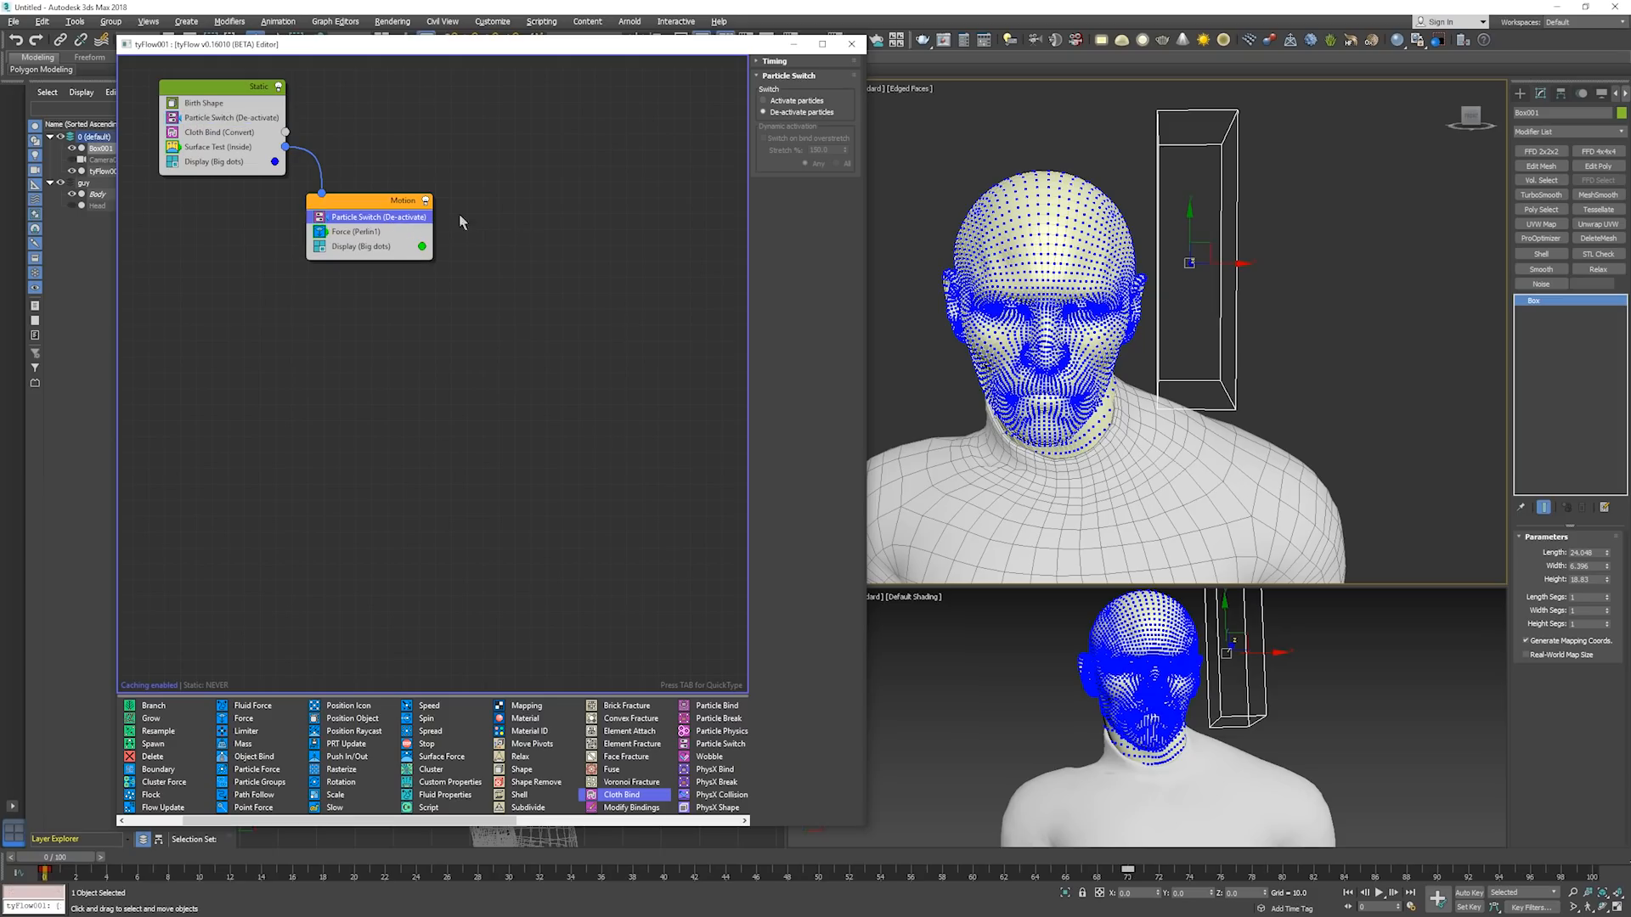
{"action": "left_click", "coordinate": [796, 100]}
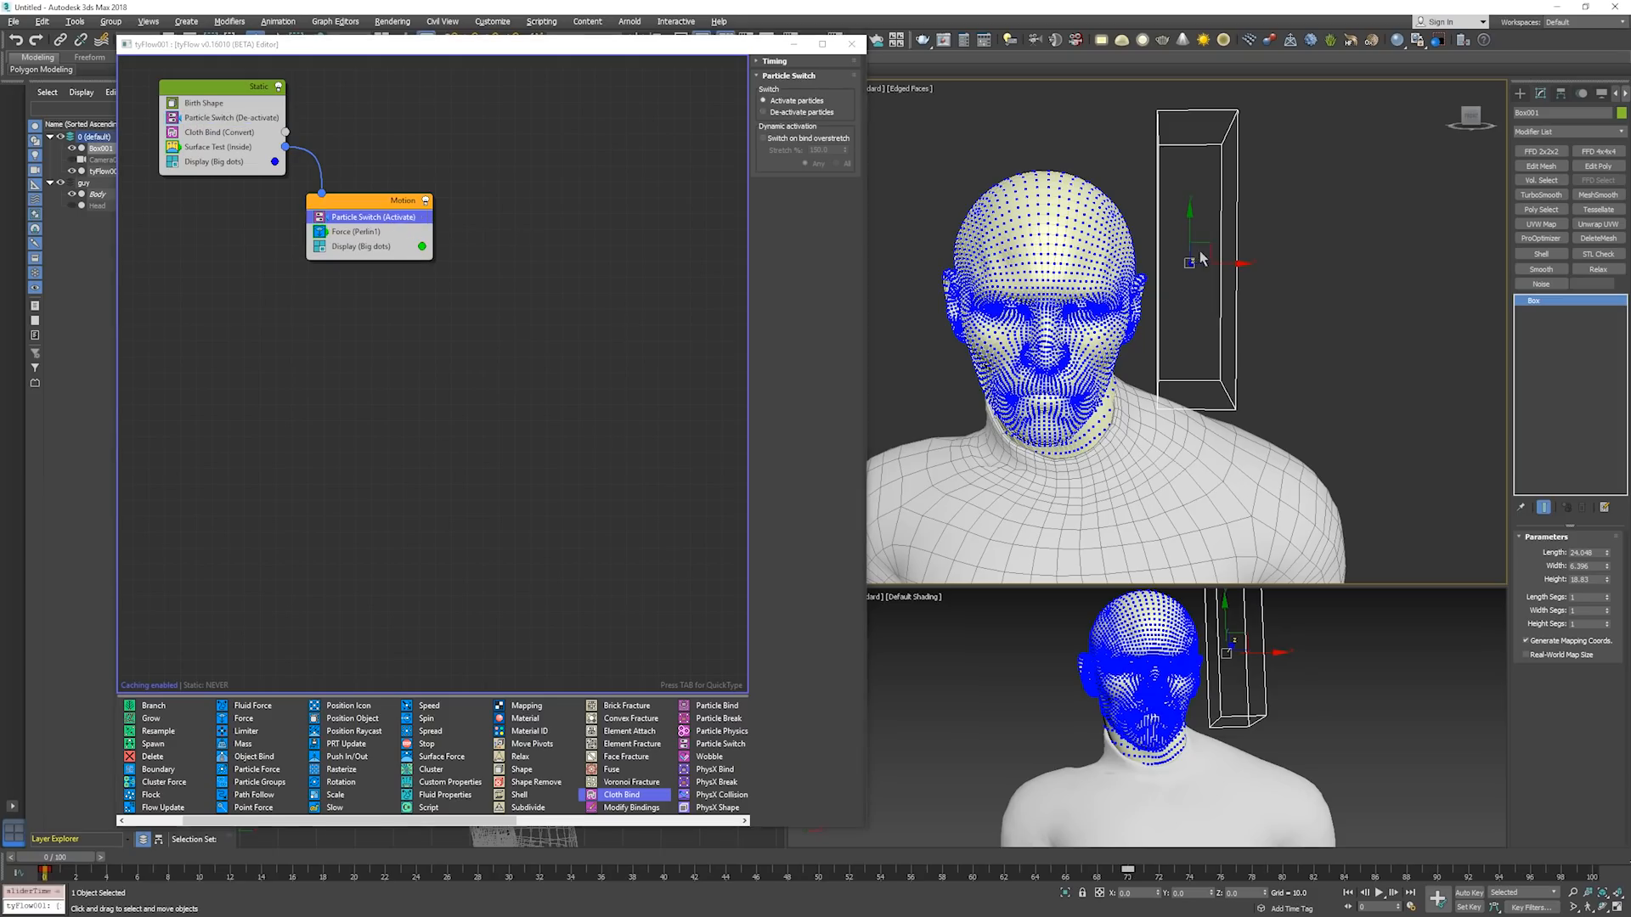
{"action": "key", "text": "slash"}
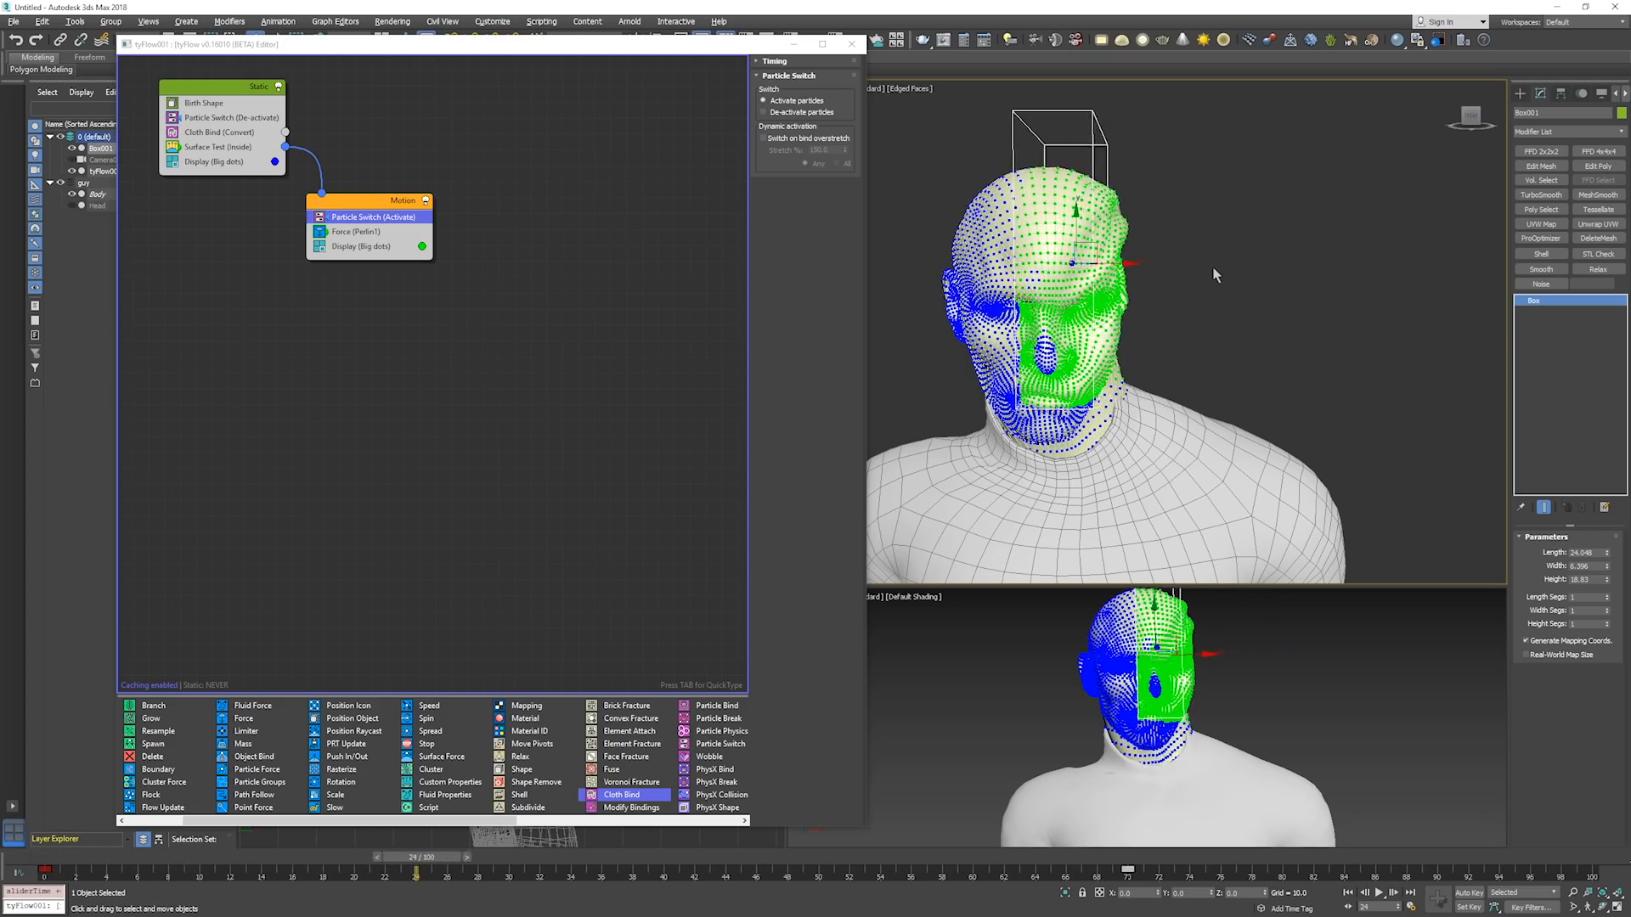
{"action": "key", "text": "slash"}
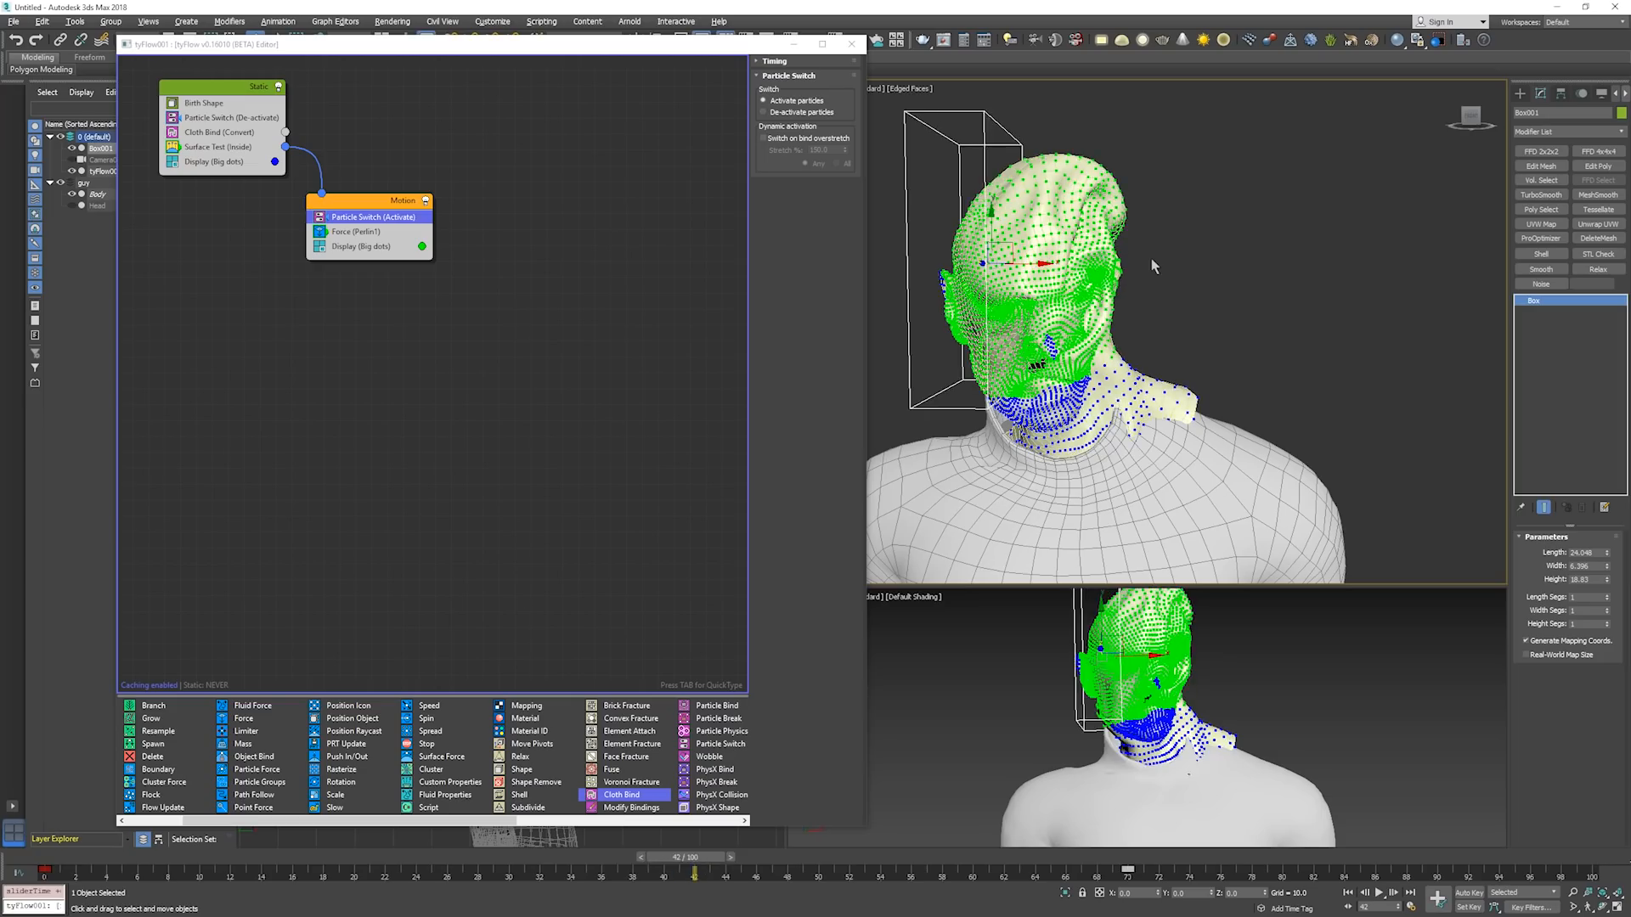
{"action": "key", "text": "Home"}
{"action": "left_click", "coordinate": [511, 332]}
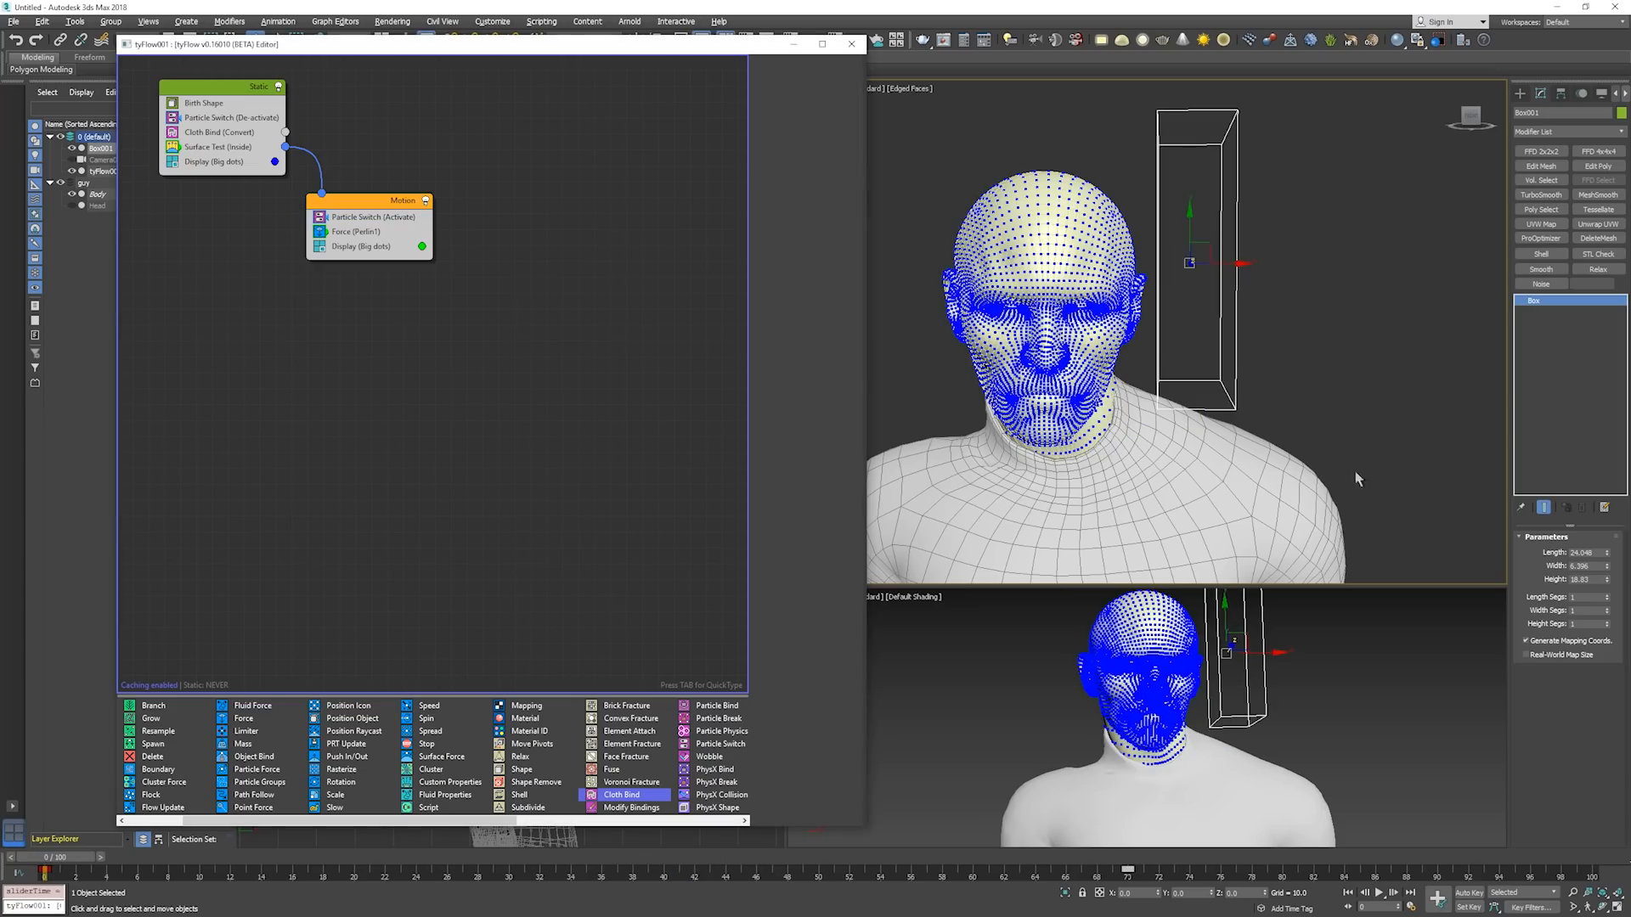
Move the Static event's Particle Switch below Cloth Bind and step through the simulation to about frame 38 from the start.
{"action": "left_click", "coordinate": [213, 121]}
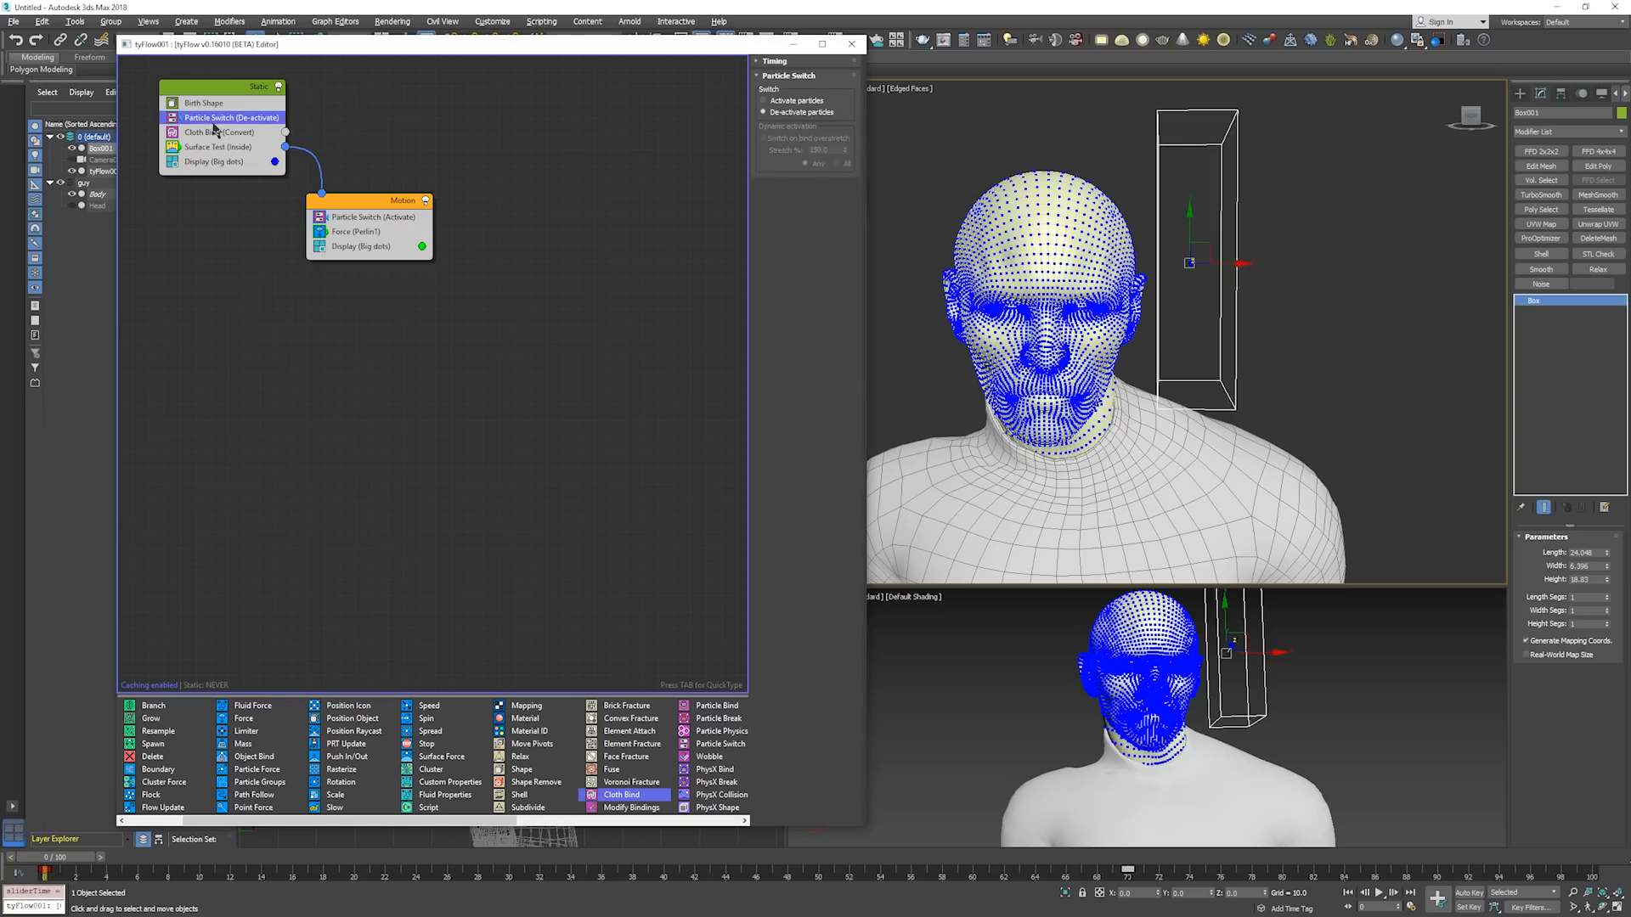
{"action": "mouse_move", "coordinate": [214, 127]}
{"action": "left_mouse_down"}
{"action": "mouse_move", "coordinate": [217, 147]}
{"action": "mouse_move", "coordinate": [229, 136]}
{"action": "left_mouse_up"}
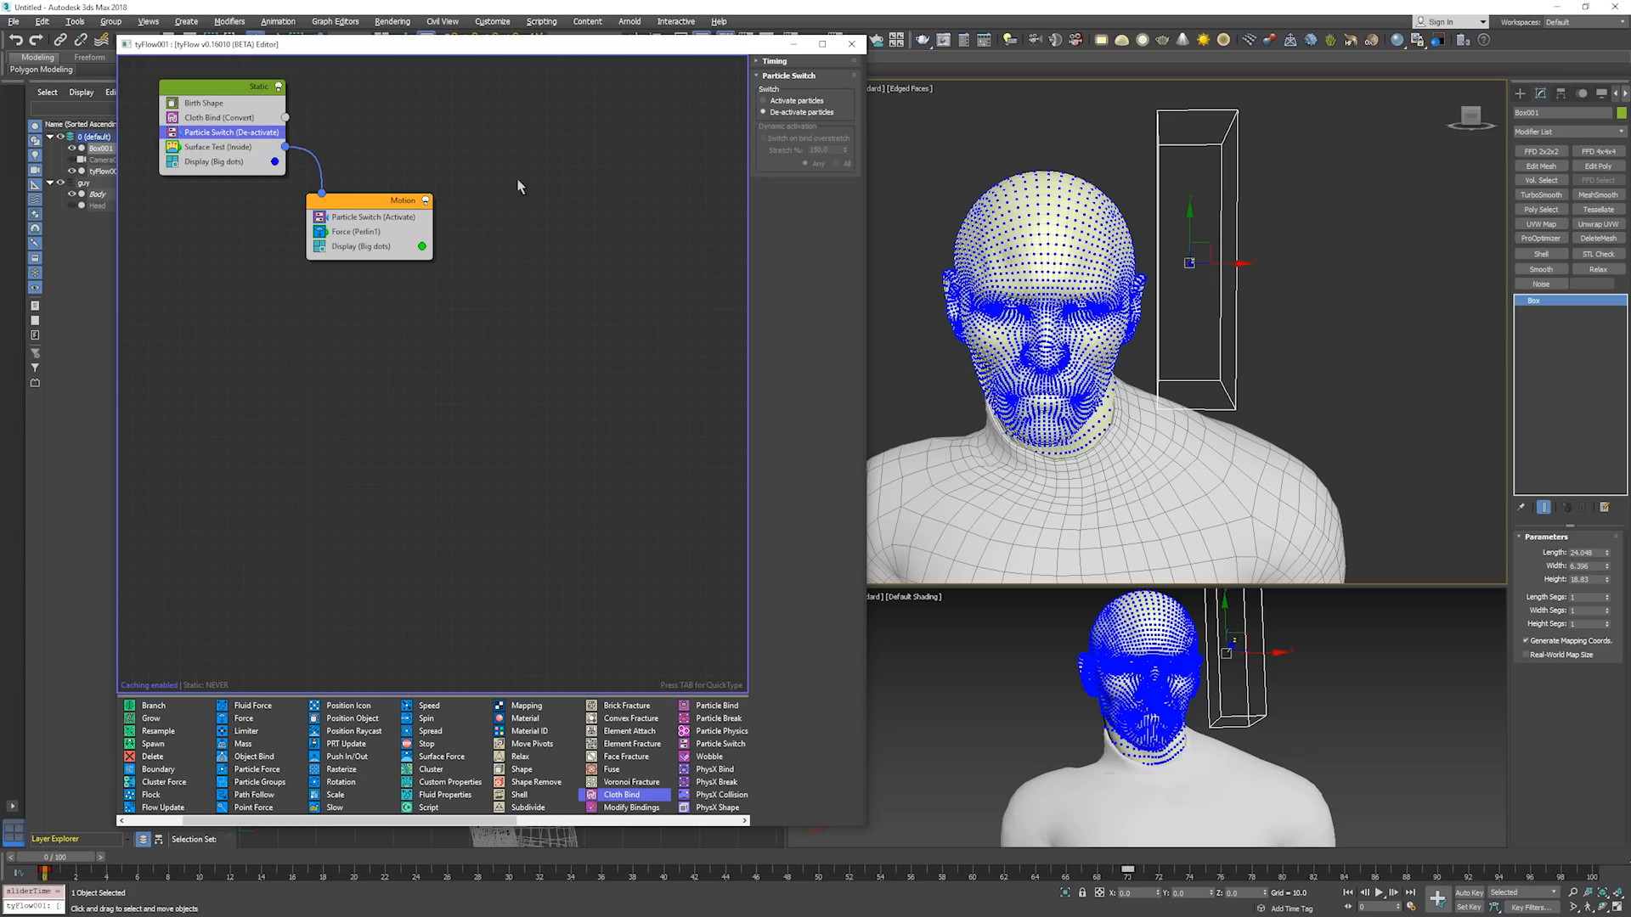
{"action": "middle_click", "coordinate": [1133, 334]}
{"action": "key", "text": "period"}
{"action": "key", "text": "period"}
{"action": "key", "text": "period"}
{"action": "key", "text": "period"}
{"action": "key", "text": "period"}
{"action": "key", "text": "period"}
{"action": "key", "text": "period"}
{"action": "key", "text": "period"}
{"action": "key", "text": "period"}
{"action": "key", "text": "period"}
{"action": "key", "text": "period"}
{"action": "key", "text": "period"}
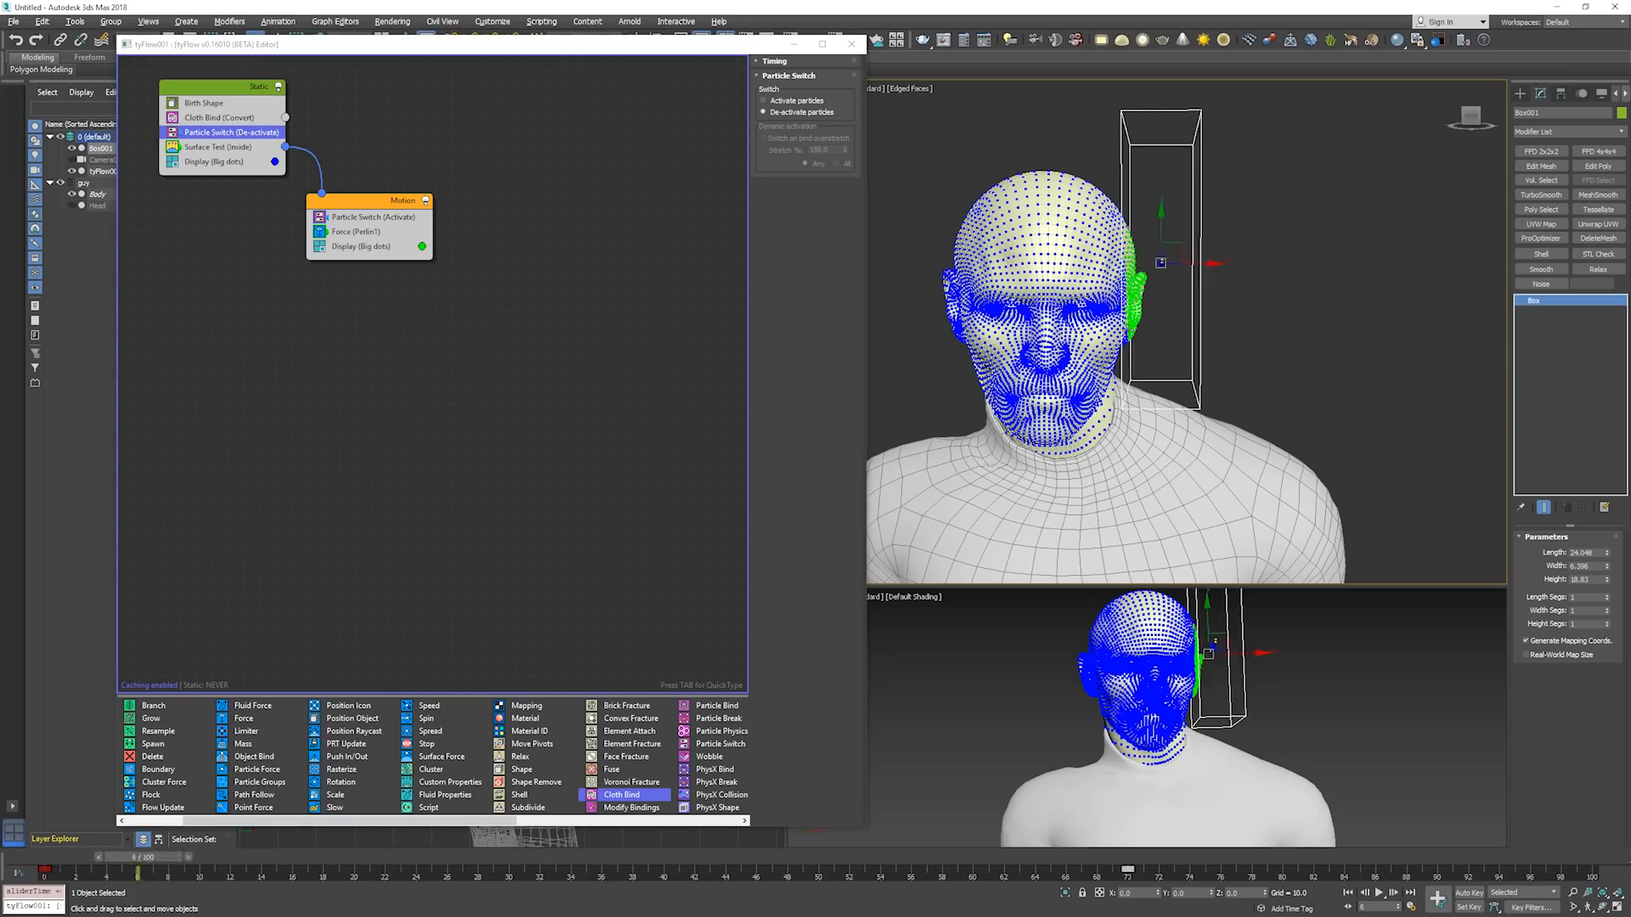
{"action": "key", "text": "period"}
{"action": "key", "text": "period"}
{"action": "key", "text": "period"}
{"action": "key", "text": "period"}
{"action": "key", "text": "period"}
{"action": "key", "text": "period"}
{"action": "key", "text": "period"}
{"action": "key", "text": "period"}
{"action": "key", "text": "period"}
{"action": "key", "text": "period"}
{"action": "key", "text": "period"}
{"action": "key", "text": "period"}
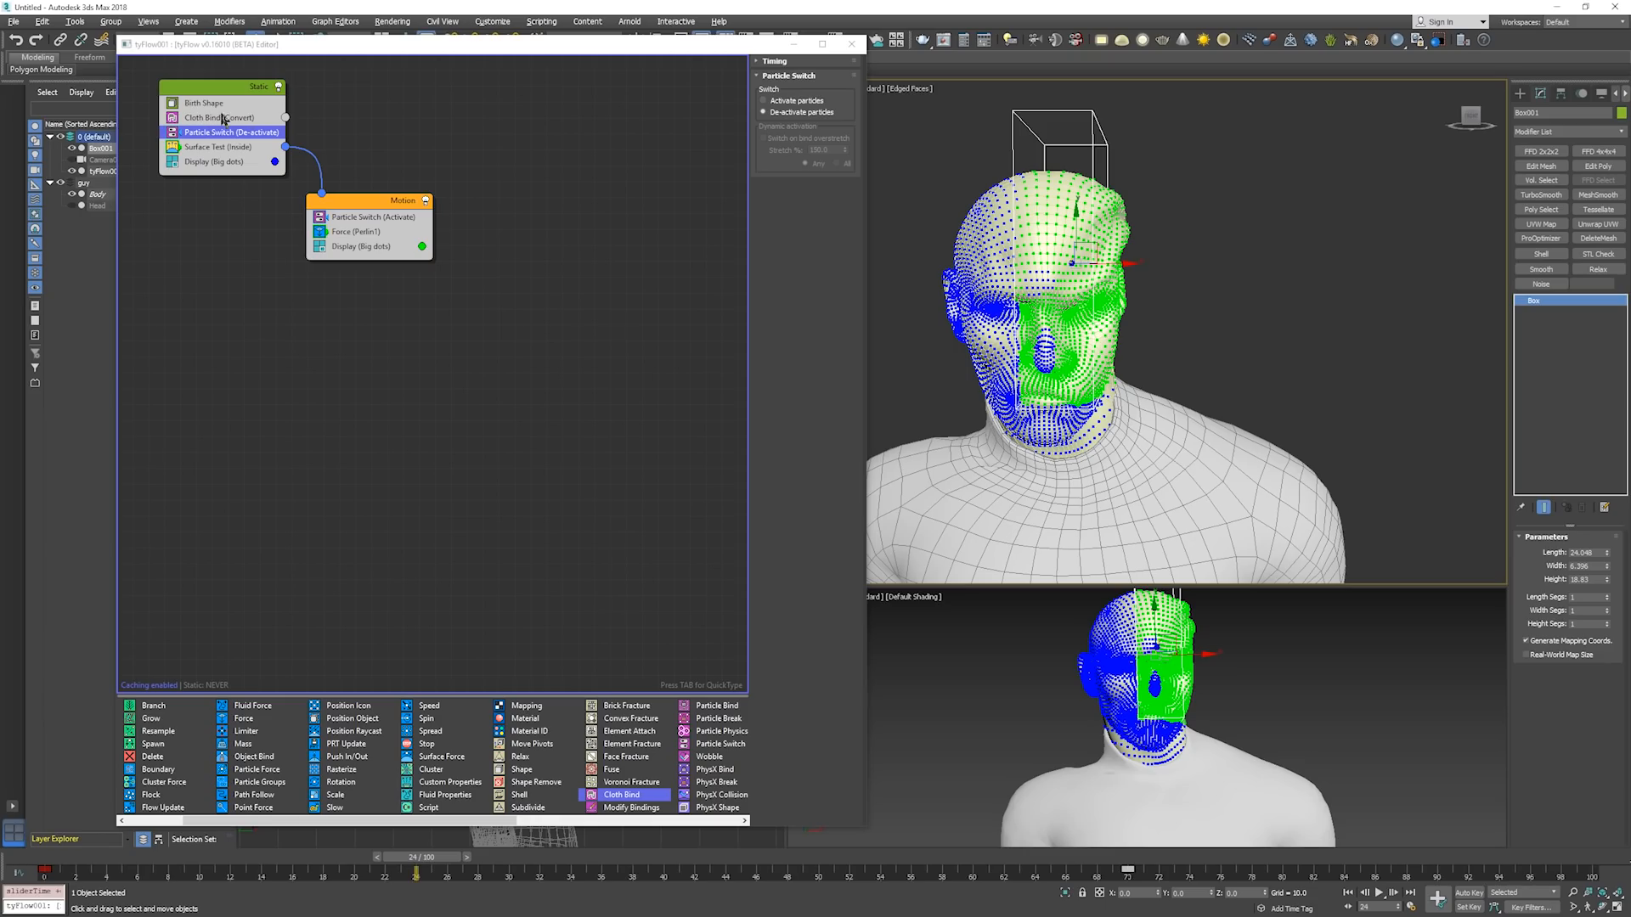
{"action": "key", "text": "period"}
{"action": "key", "text": "period"}
{"action": "key", "text": "period"}
{"action": "key", "text": "period"}
{"action": "key", "text": "period"}
{"action": "key", "text": "period"}
{"action": "key", "text": "period"}
{"action": "key", "text": "period"}
{"action": "key", "text": "period"}
{"action": "key", "text": "period"}
{"action": "key", "text": "period"}
{"action": "key", "text": "period"}
{"action": "key", "text": "period"}
{"action": "key", "text": "period"}
{"action": "key", "text": "period"}
{"action": "key", "text": "period"}
{"action": "key", "text": "period"}
{"action": "key", "text": "period"}
{"action": "key", "text": "period"}
{"action": "key", "text": "period"}
{"action": "key", "text": "period"}
{"action": "key", "text": "period"}
{"action": "key", "text": "period"}
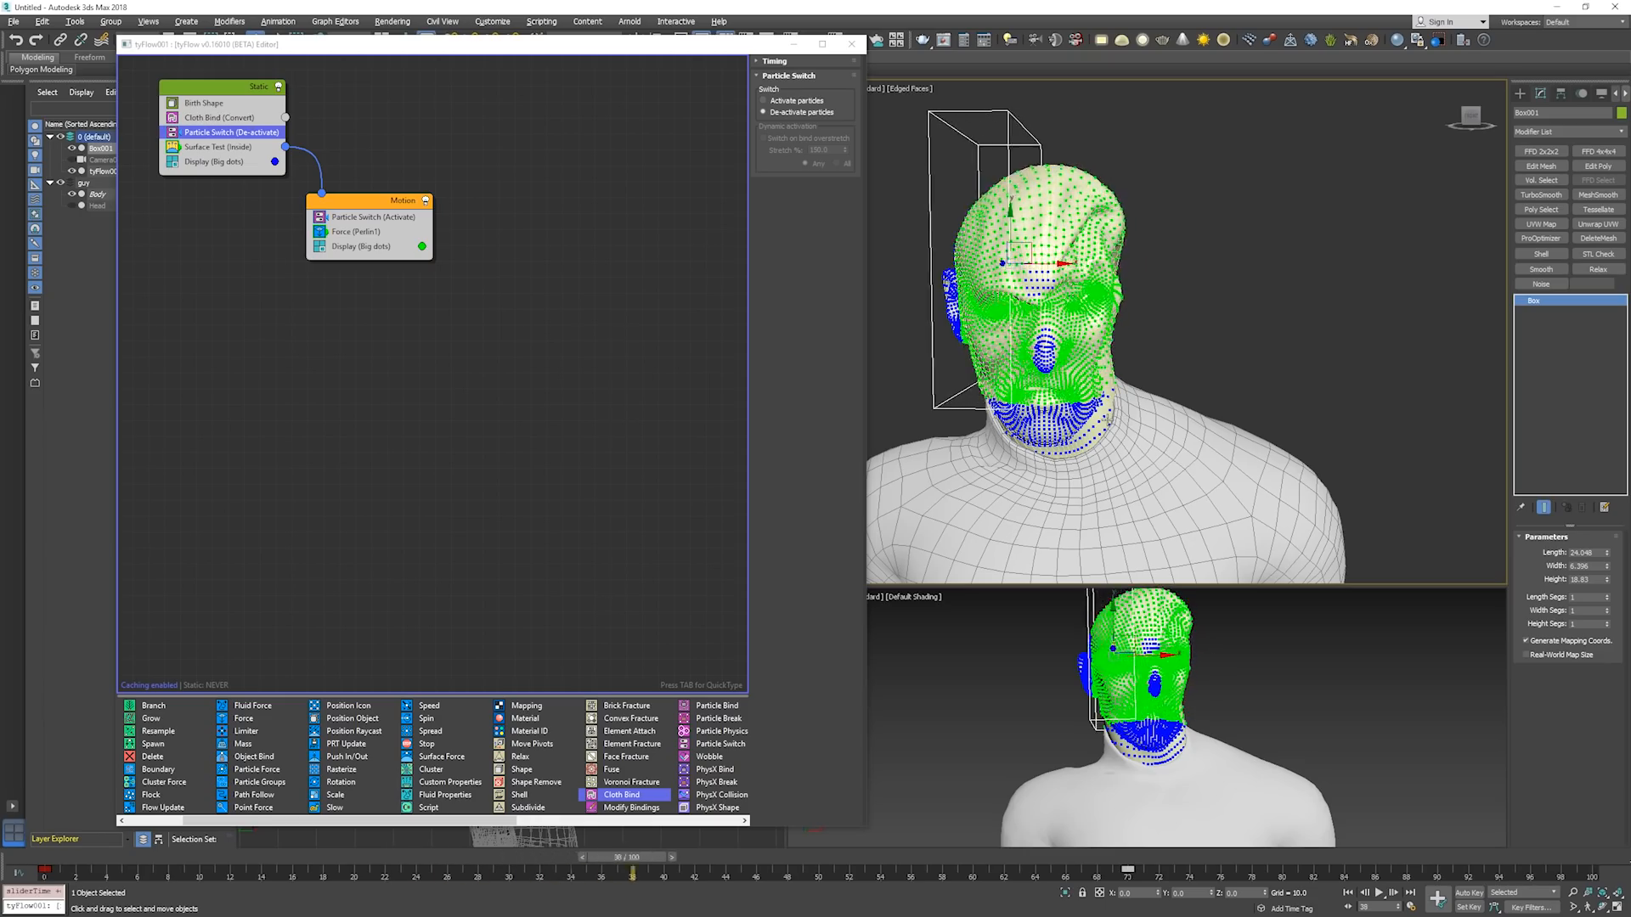
{"action": "key", "text": "Home"}
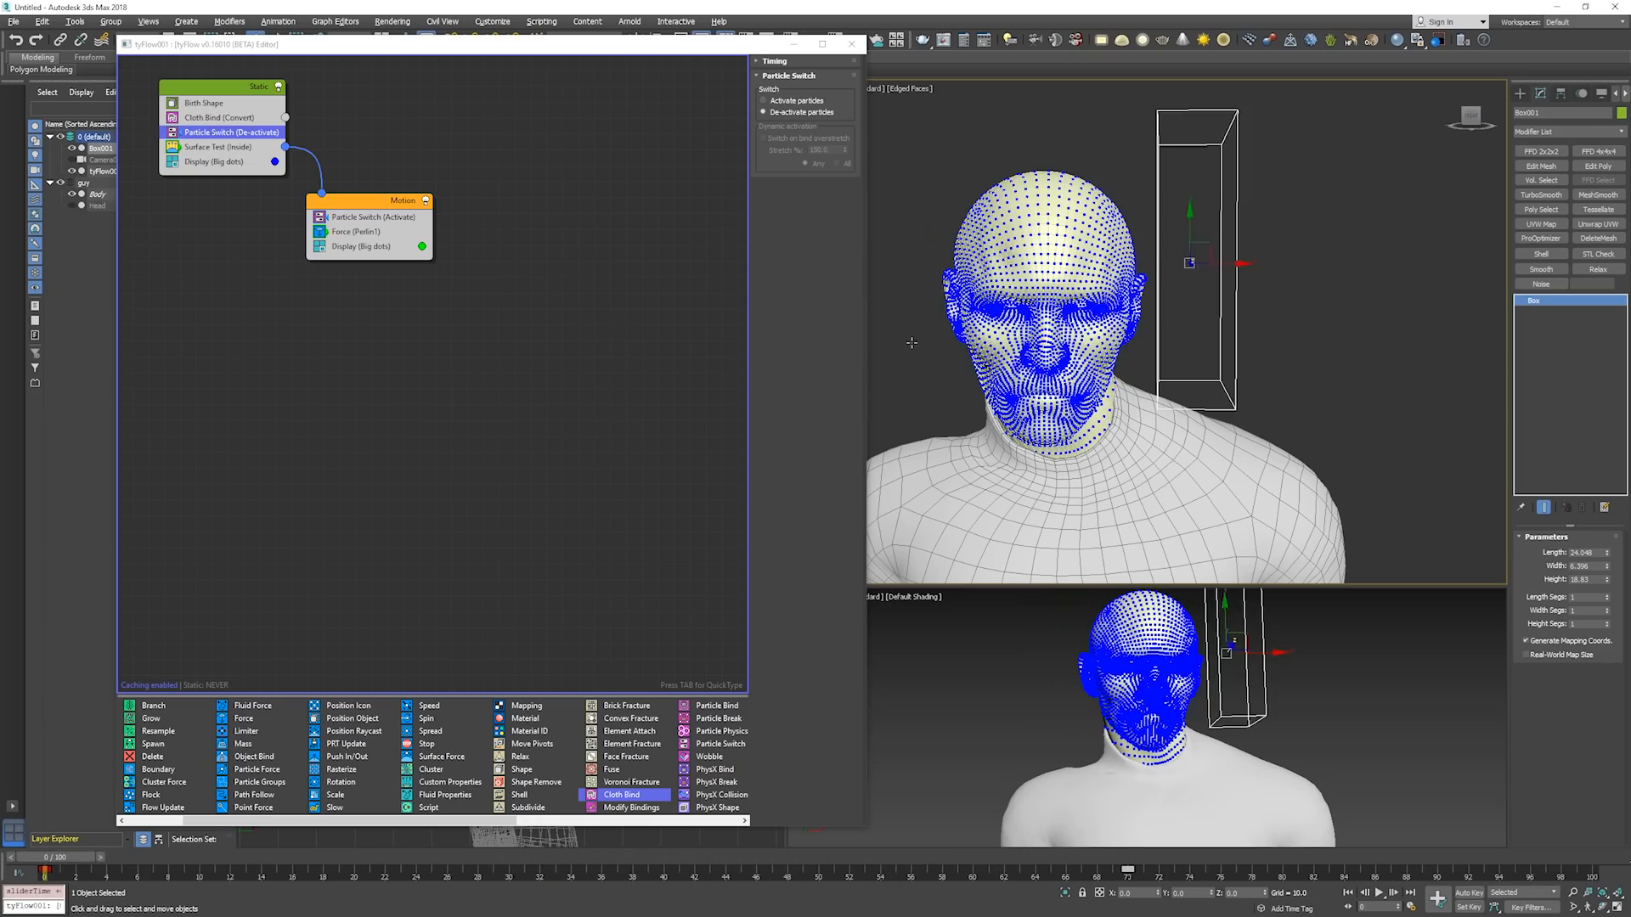
Move the Static event's Particle Switch back above Cloth Bind and run the simulation to about frame 25.
{"action": "left_click_drag", "start_coordinate": [209, 132], "coordinate": [222, 118]}
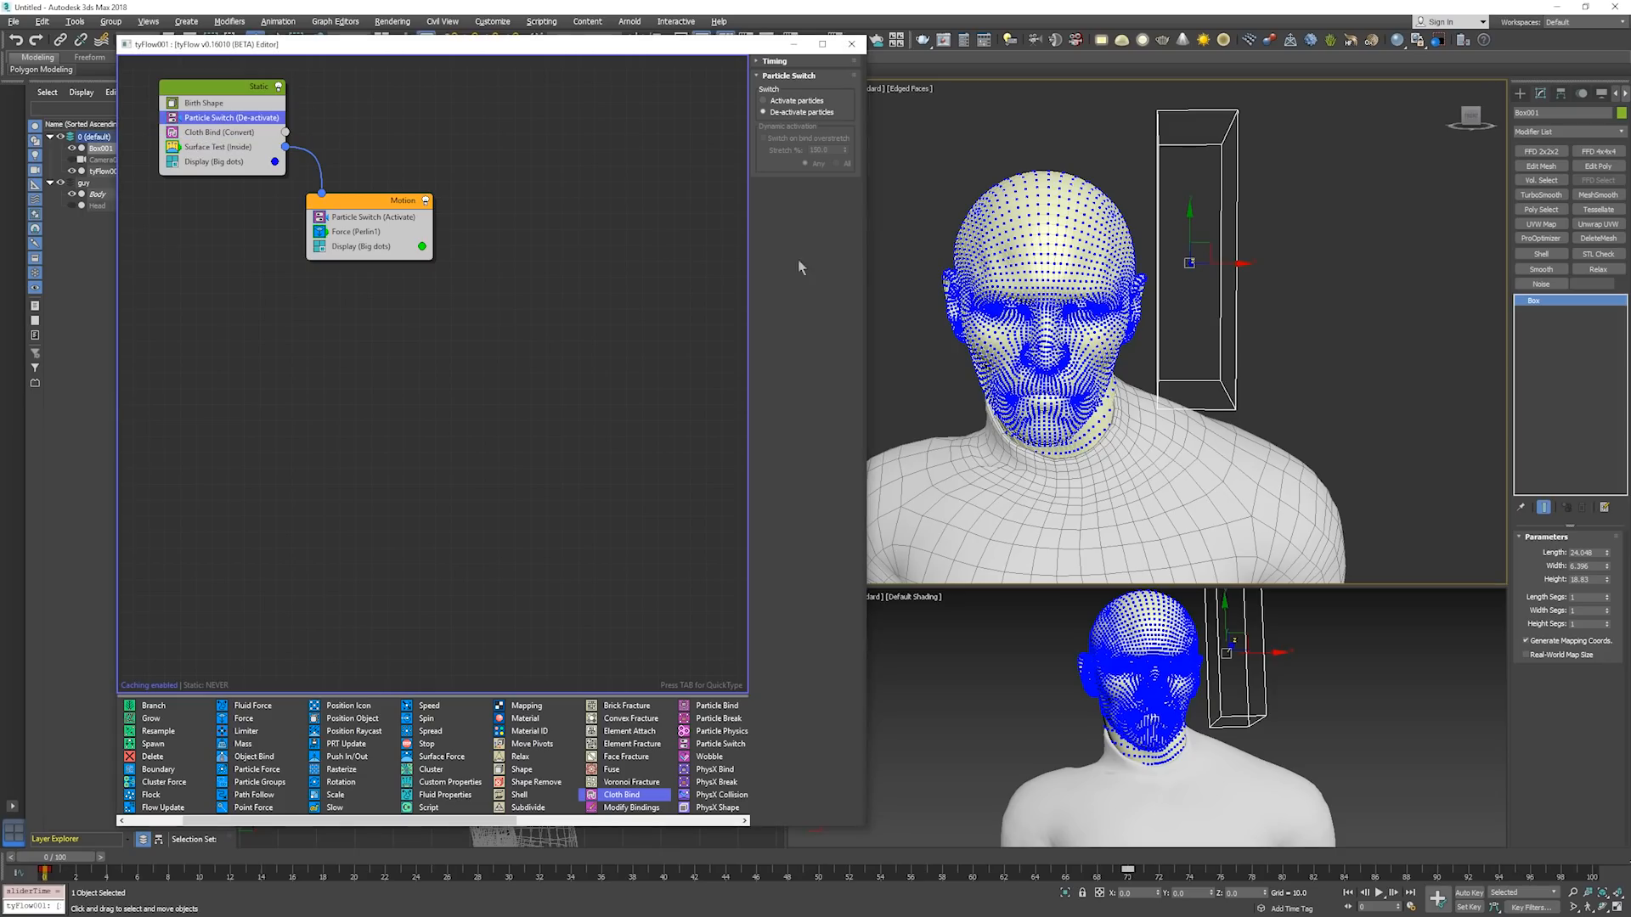
{"action": "key", "text": "/"}
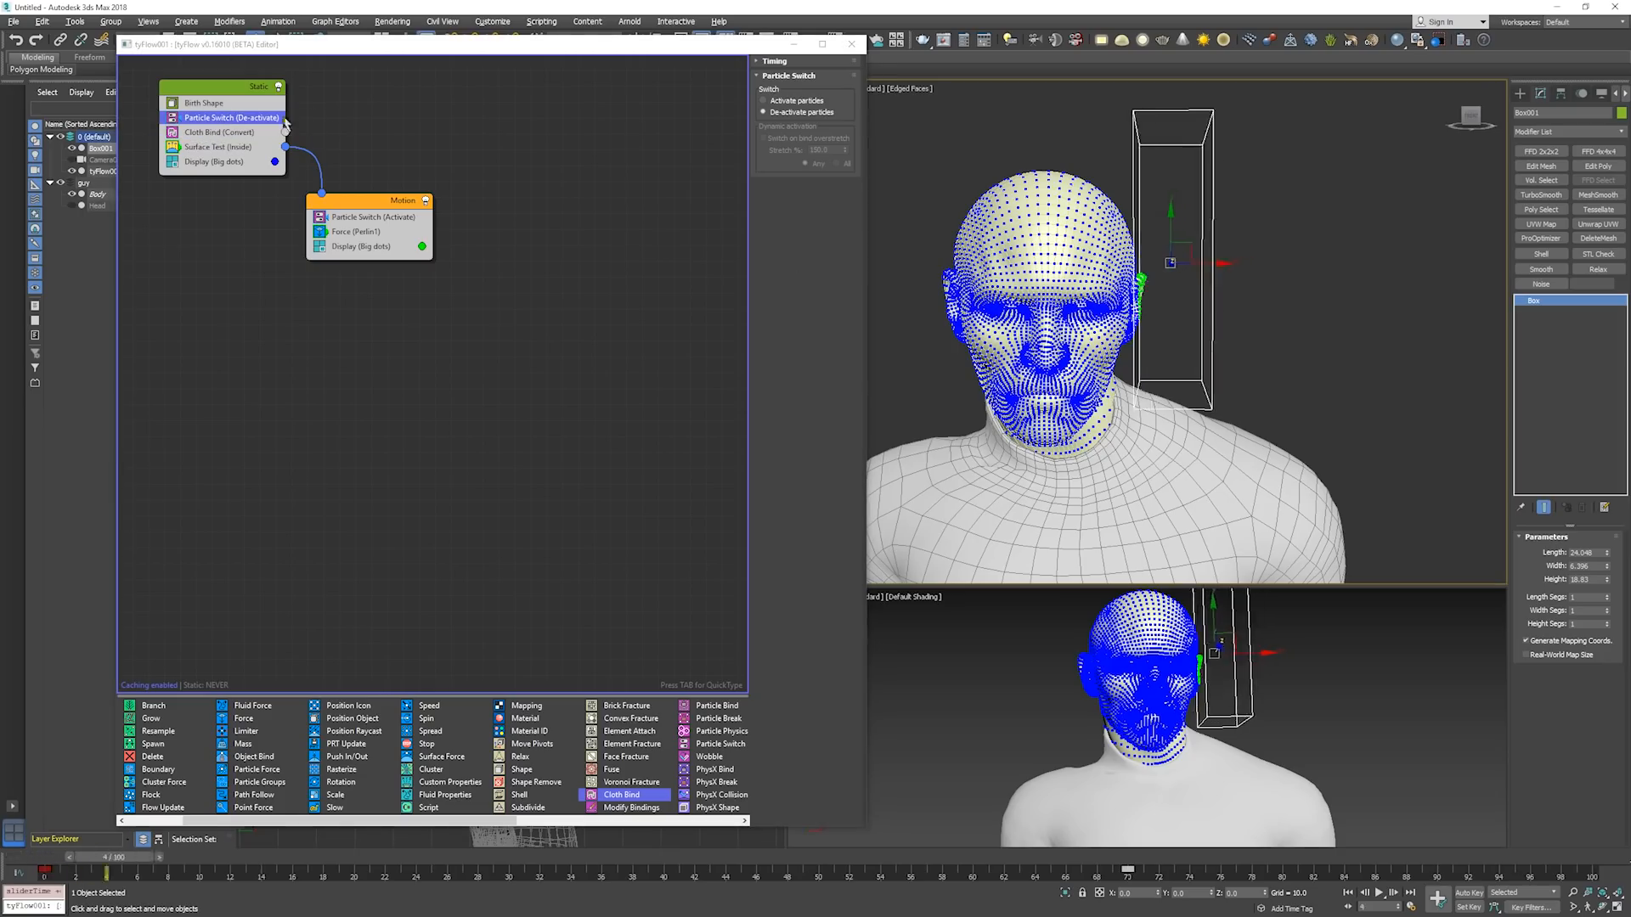
{"action": "left_click", "coordinate": [223, 146]}
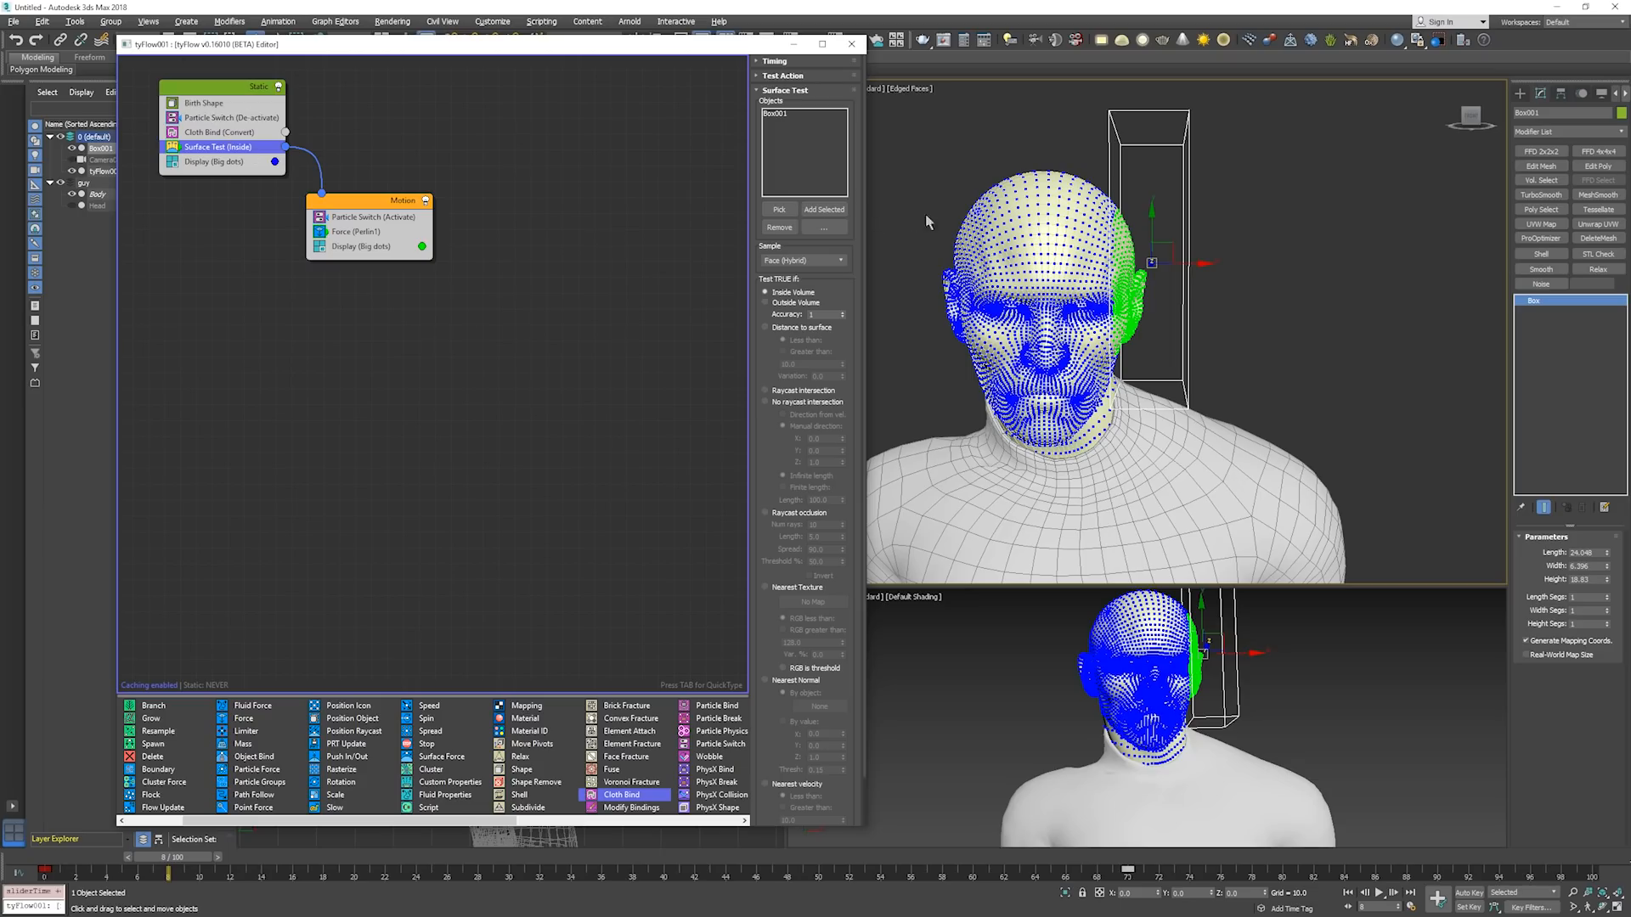
{"action": "key", "text": "Home"}
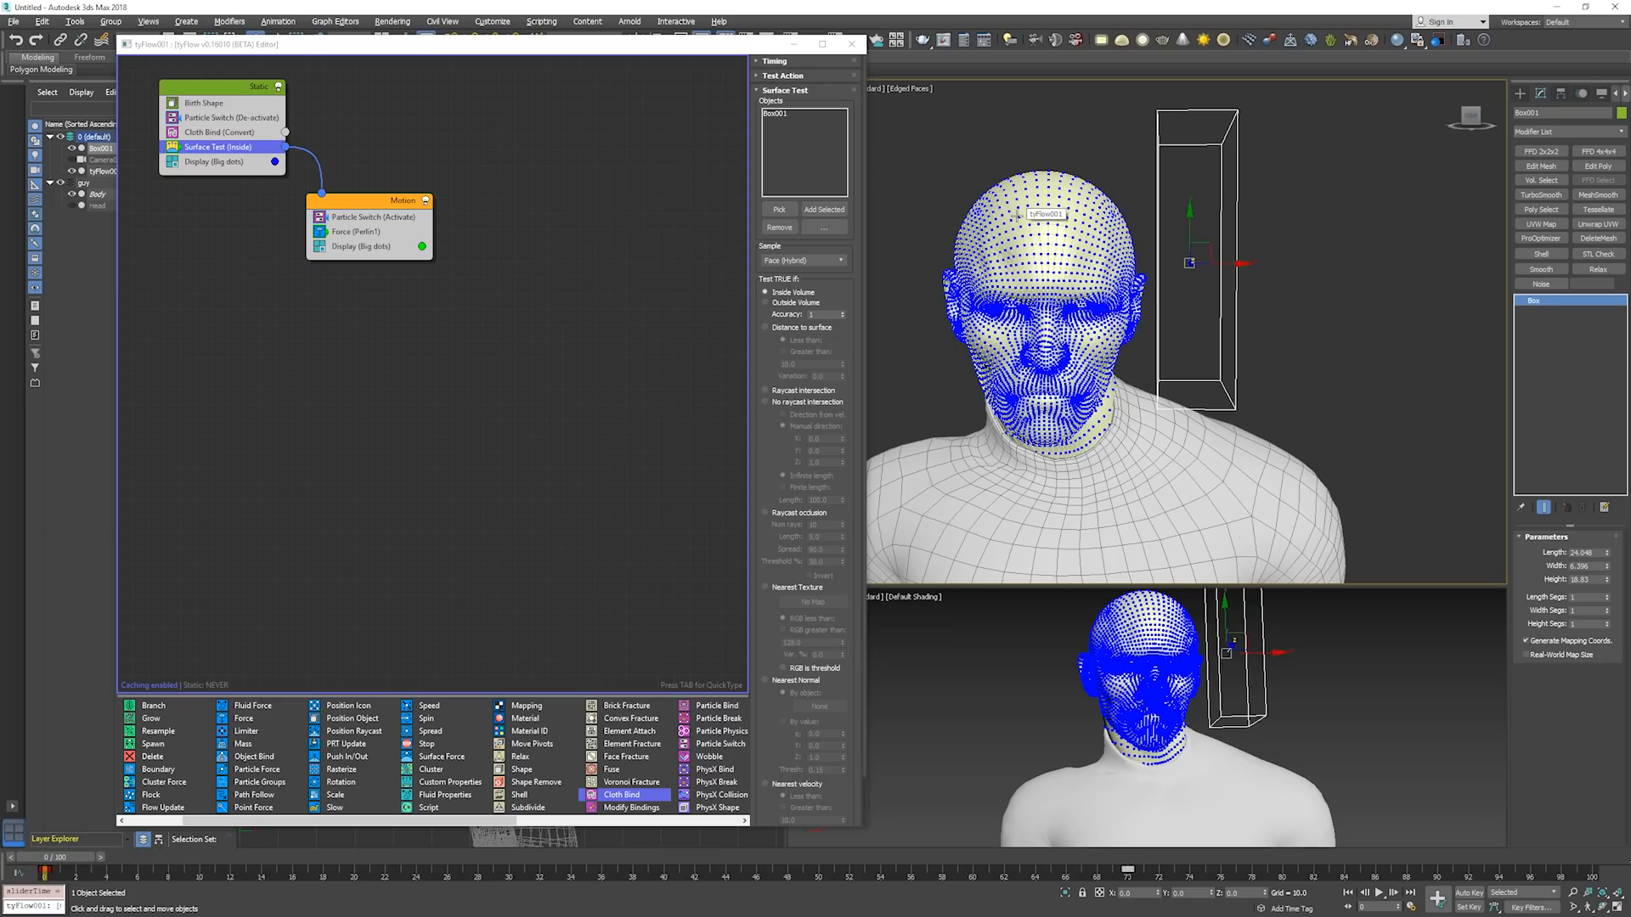
{"action": "key", "text": "period"}
{"action": "key", "text": "period"}
{"action": "key", "text": "period"}
{"action": "key", "text": "period"}
{"action": "key", "text": "period"}
{"action": "key", "text": "period"}
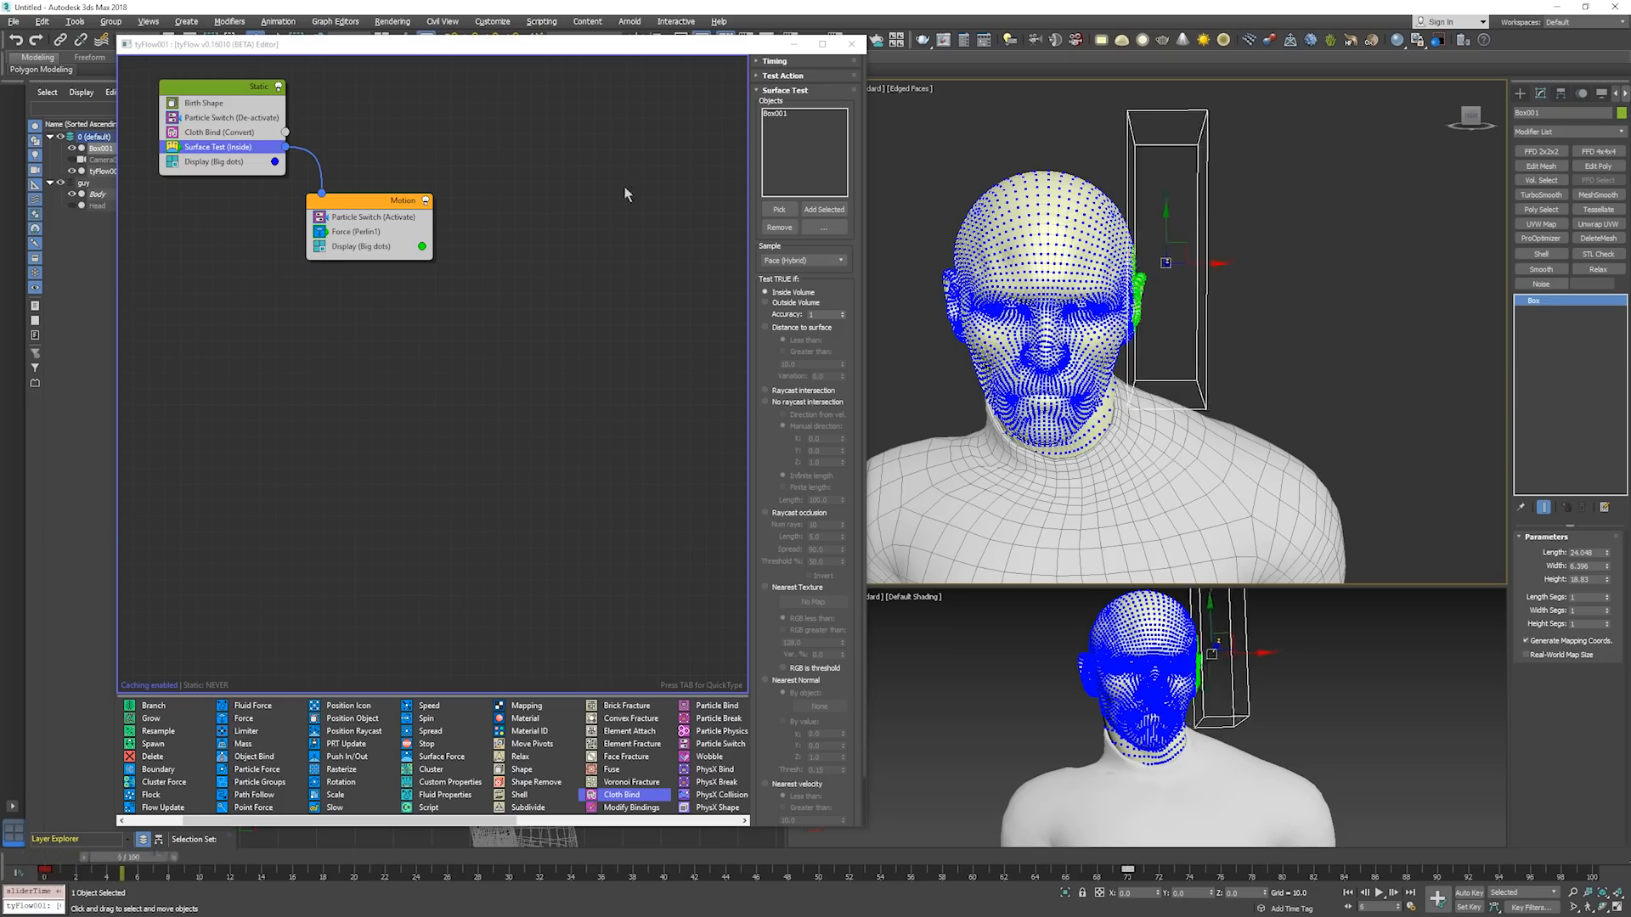
{"action": "key", "text": "period"}
{"action": "key", "text": "period"}
{"action": "key", "text": "period"}
{"action": "key", "text": "period"}
{"action": "key", "text": "period"}
{"action": "key", "text": "period"}
{"action": "key", "text": "period"}
{"action": "key", "text": "period"}
{"action": "key", "text": "period"}
{"action": "key", "text": "period"}
{"action": "key", "text": "period"}
{"action": "key", "text": "period"}
{"action": "key", "text": "period"}
{"action": "key", "text": "period"}
{"action": "key", "text": "period"}
{"action": "key", "text": "period"}
{"action": "key", "text": "period"}
{"action": "key", "text": "period"}
{"action": "key", "text": "period"}
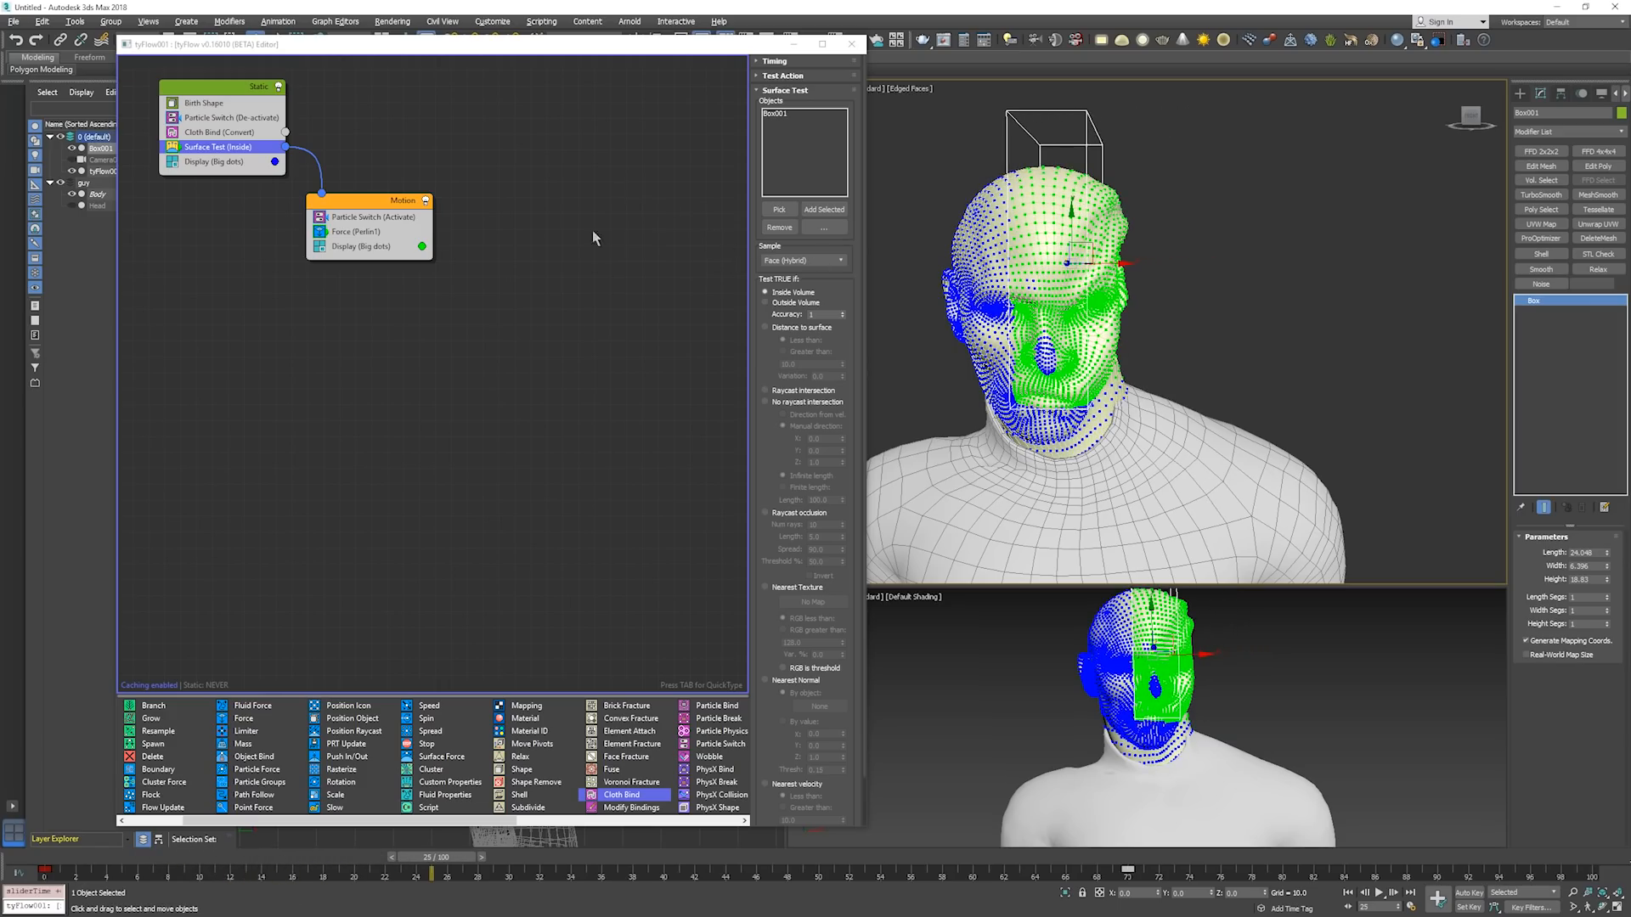
Place the Static event's Particle Switch between Cloth Bind and Surface Test and play the simulation to about frame 63.
{"action": "left_click_drag", "start_coordinate": [220, 118], "coordinate": [219, 144]}
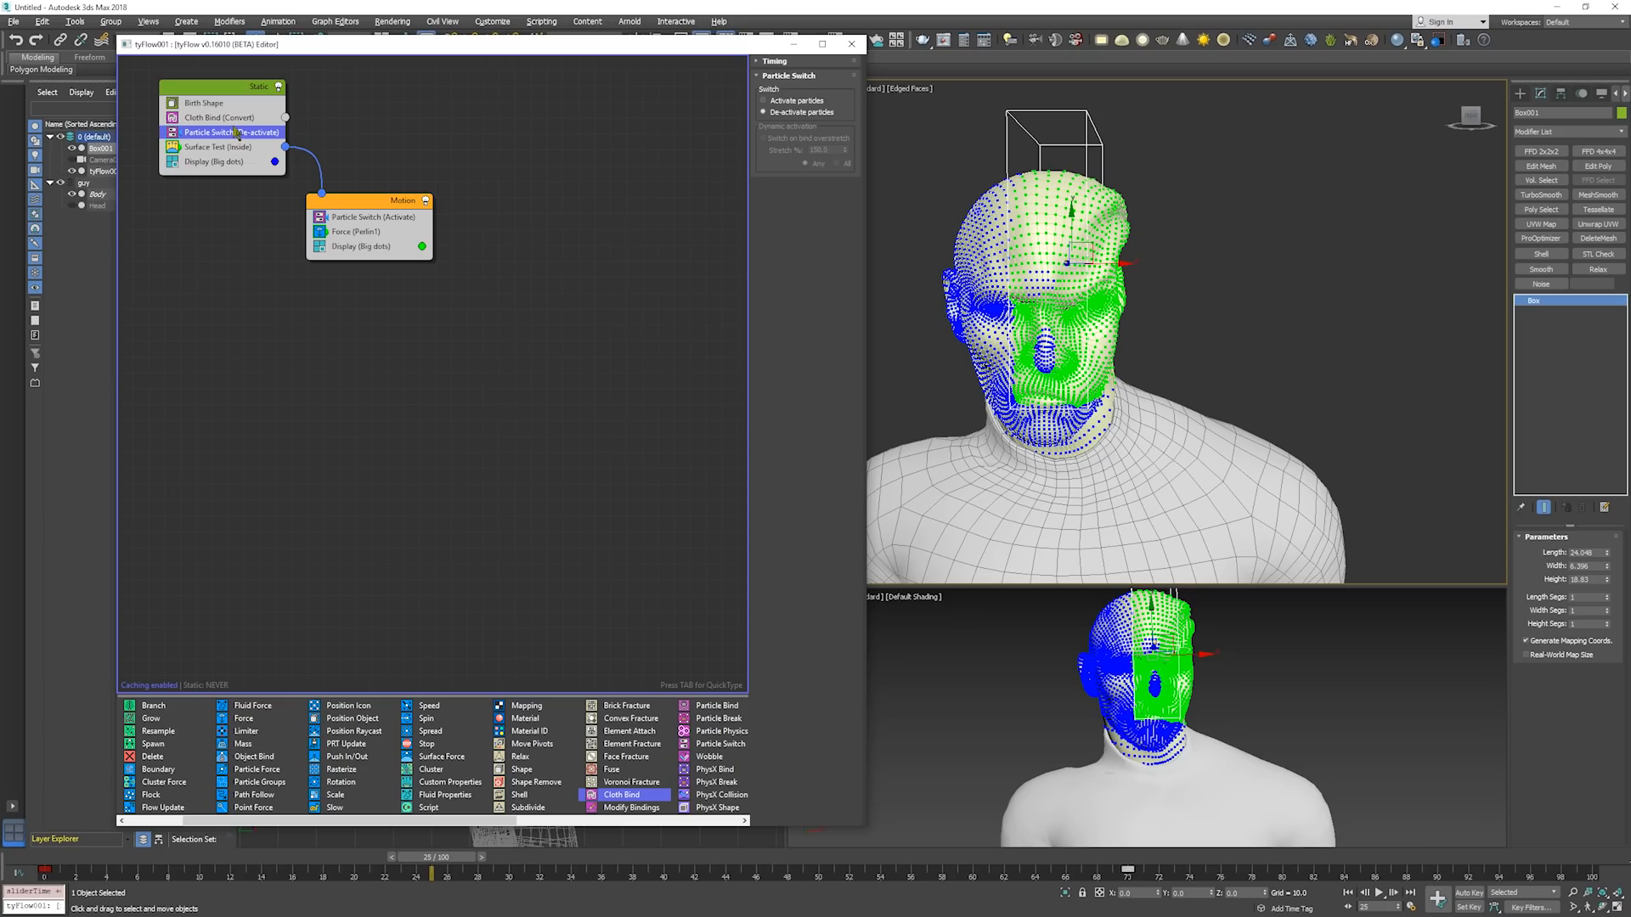
{"action": "key", "text": "slash"}
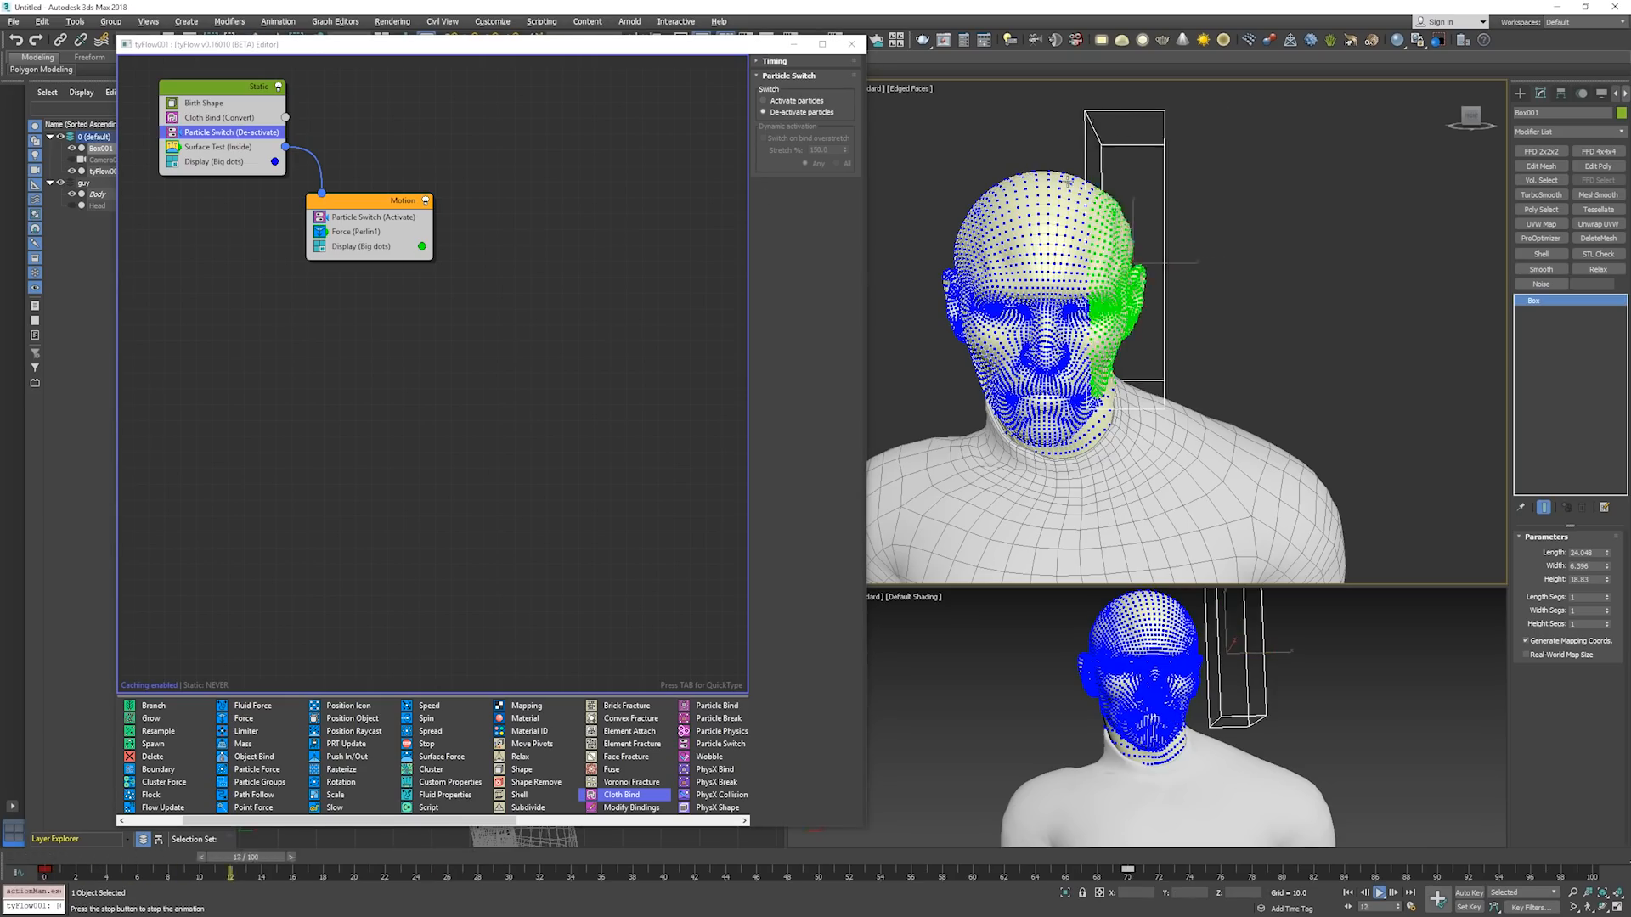
{"action": "key", "text": "slash"}
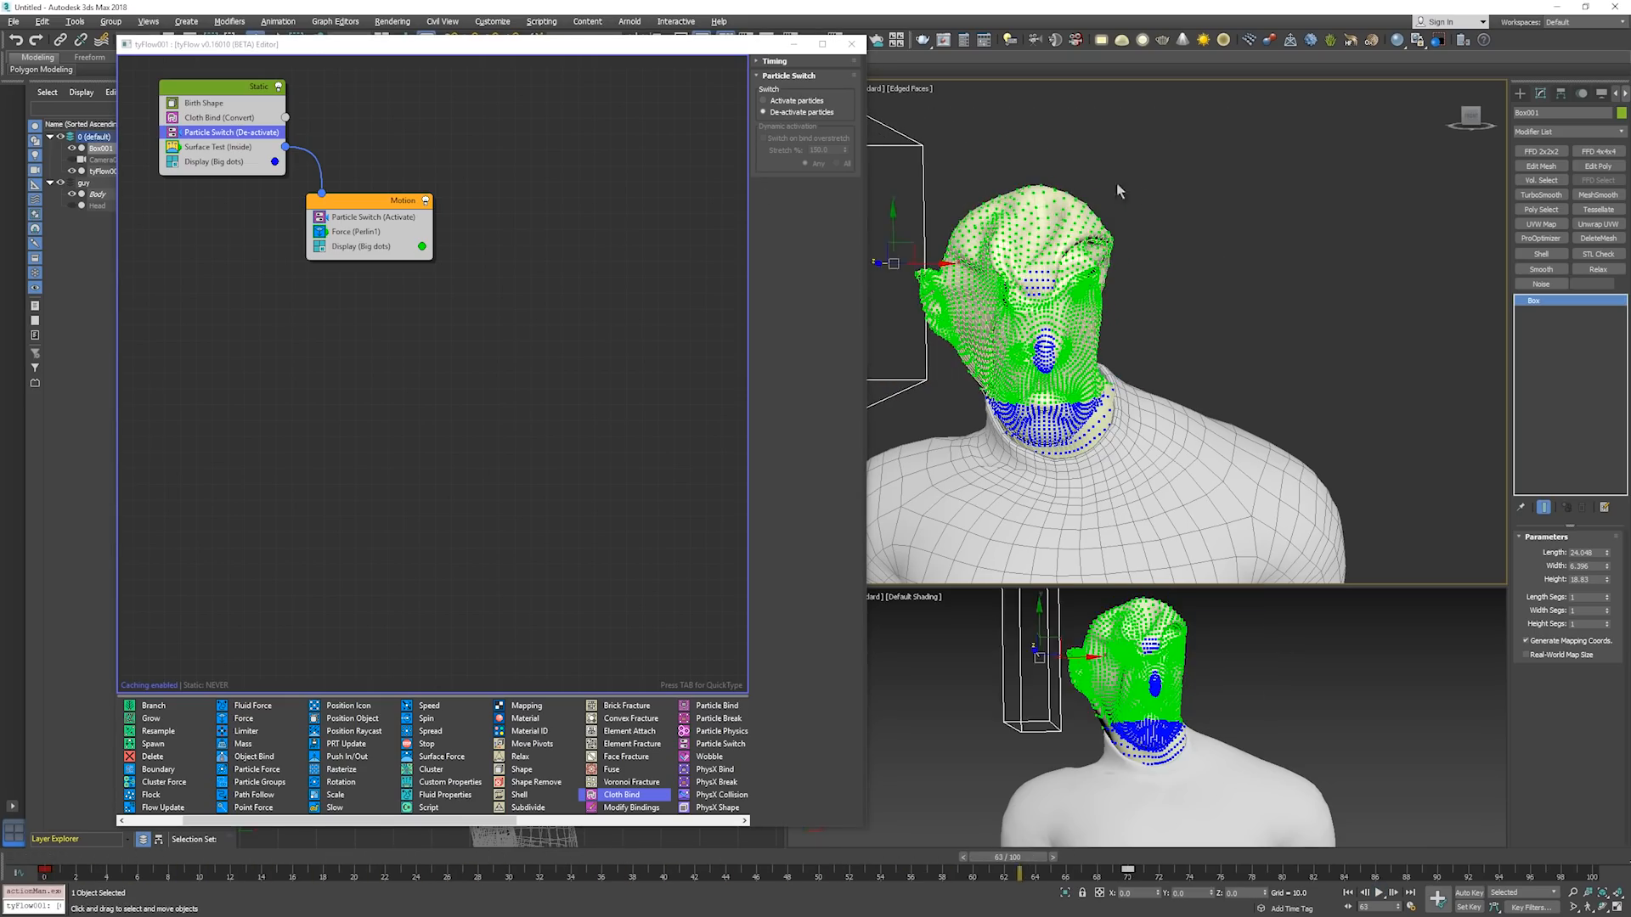
{"action": "key", "text": "Home"}
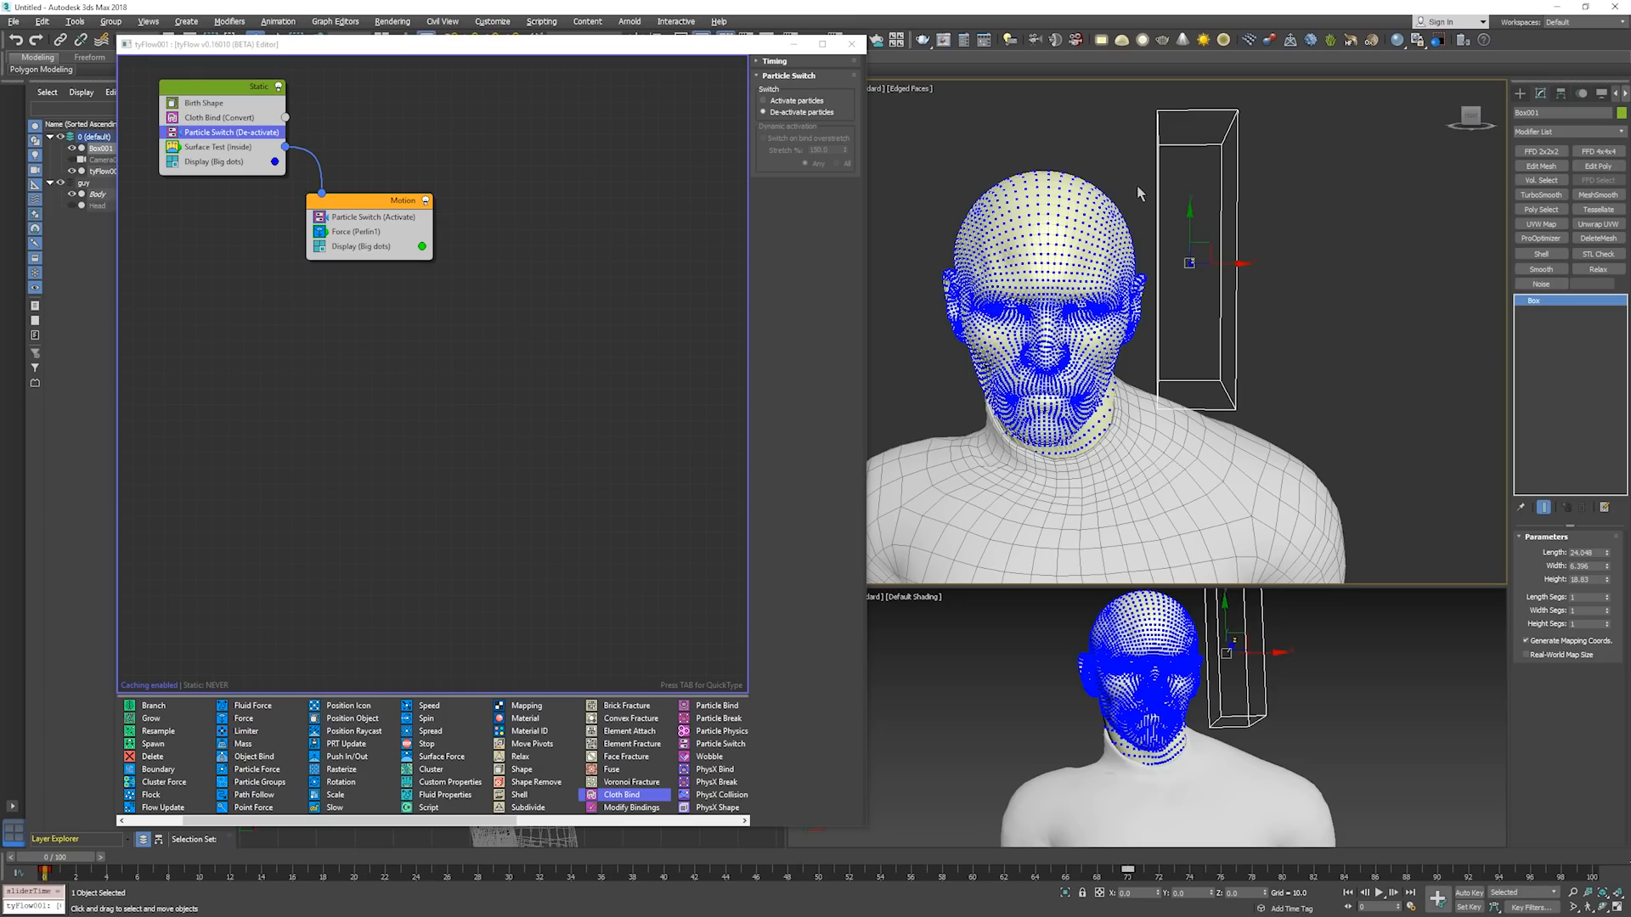
Replay the simulation twice from frame 0, the second time with the box deselected, to check how the activated cloth moves.
{"action": "key", "text": "slash"}
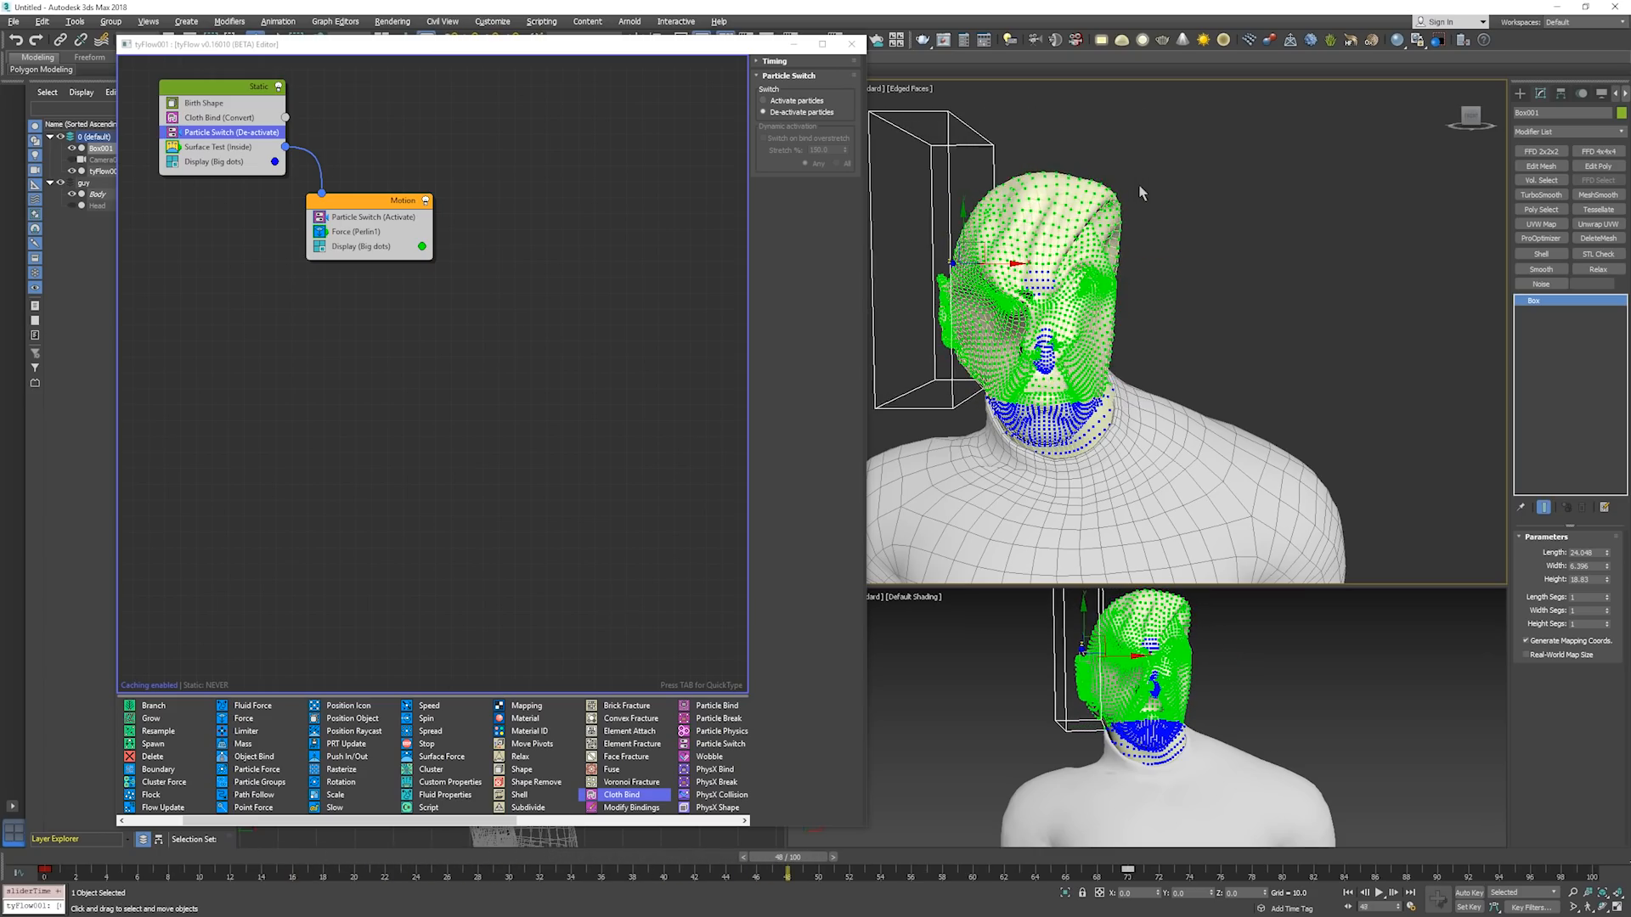
{"action": "mouse_move", "coordinate": [1140, 251]}
{"action": "middle_mouse_down", "text": "alt"}
{"action": "mouse_move", "coordinate": [1035, 253]}
{"action": "mouse_move", "coordinate": [1134, 249]}
{"action": "middle_mouse_up", "text": "alt"}
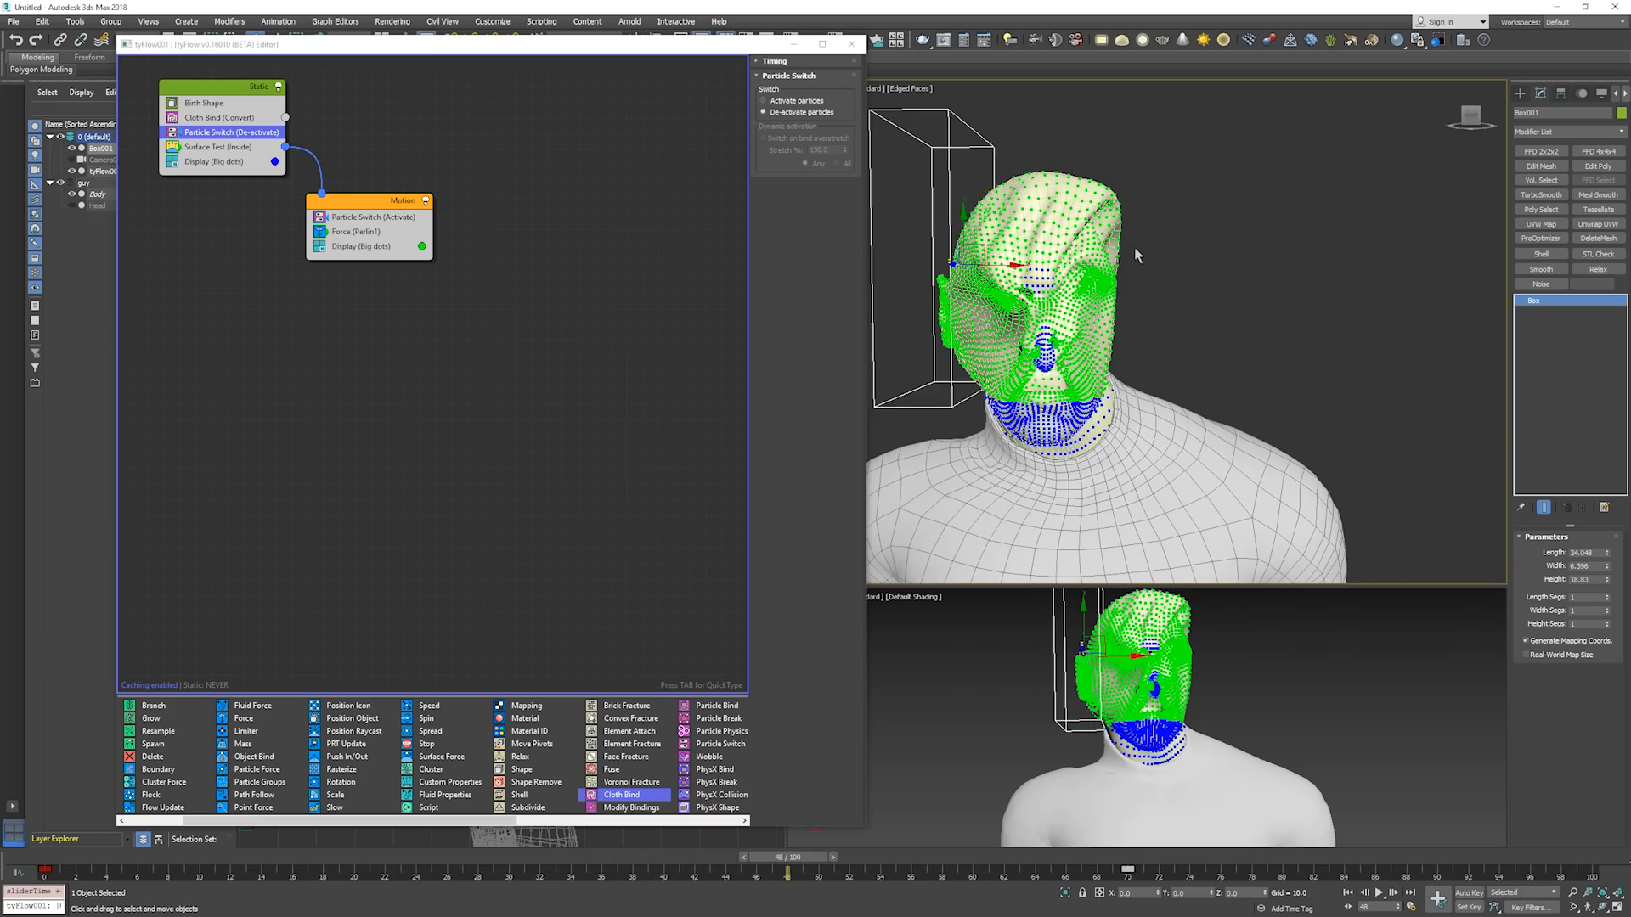
{"action": "key", "text": "Home"}
{"action": "left_click", "coordinate": [1268, 230]}
{"action": "key", "text": "slash"}
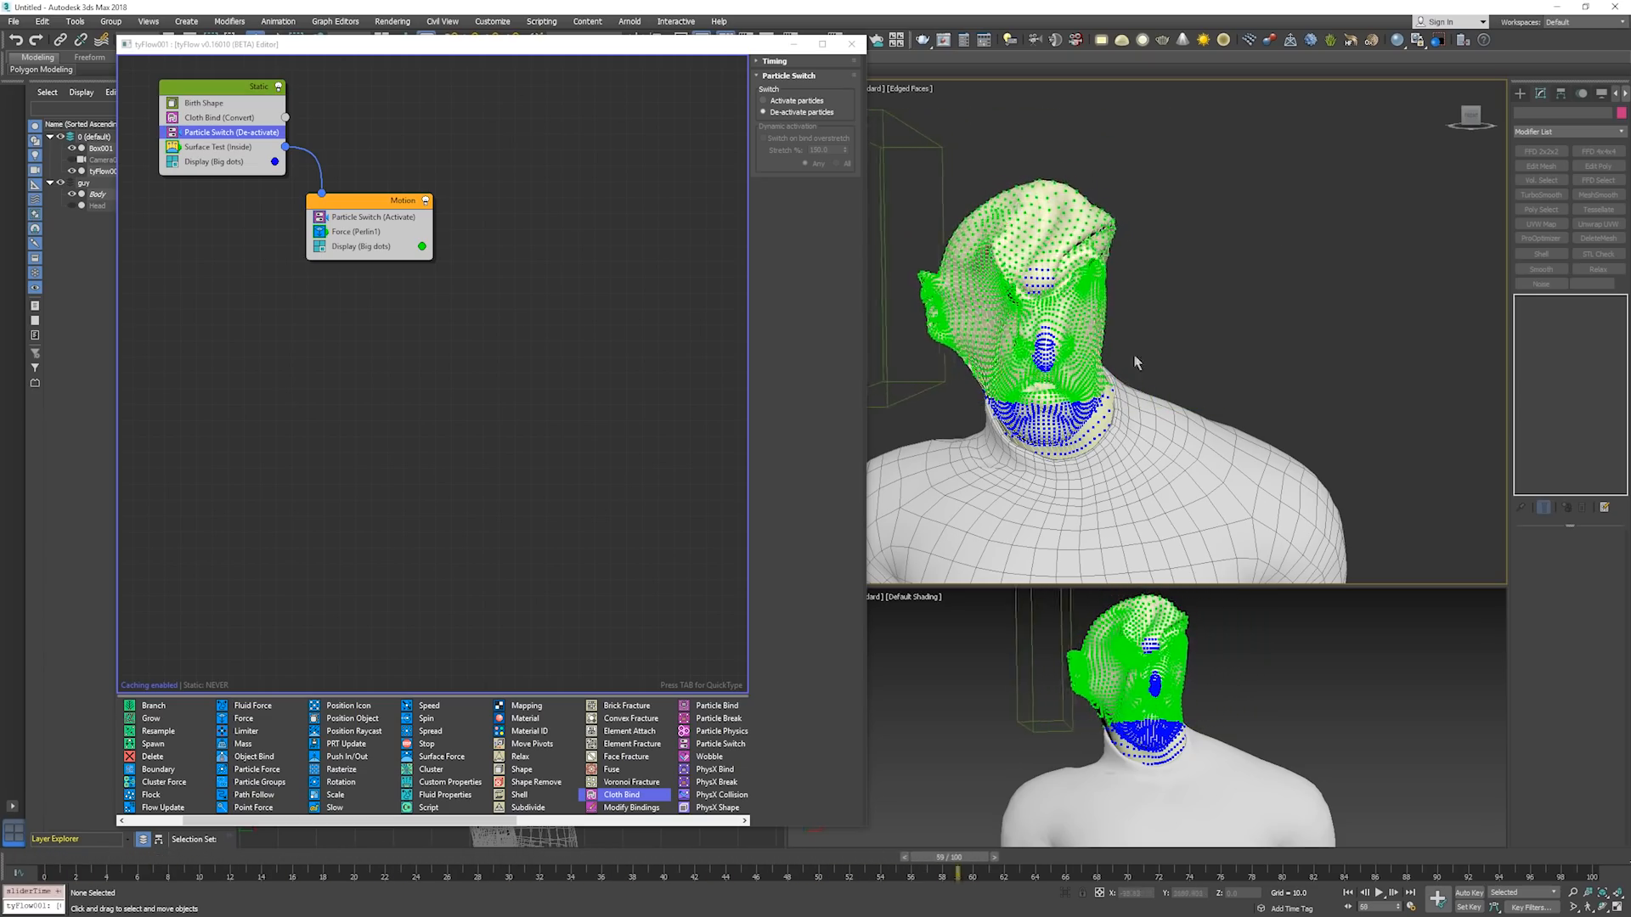
{"action": "key", "text": "Home"}
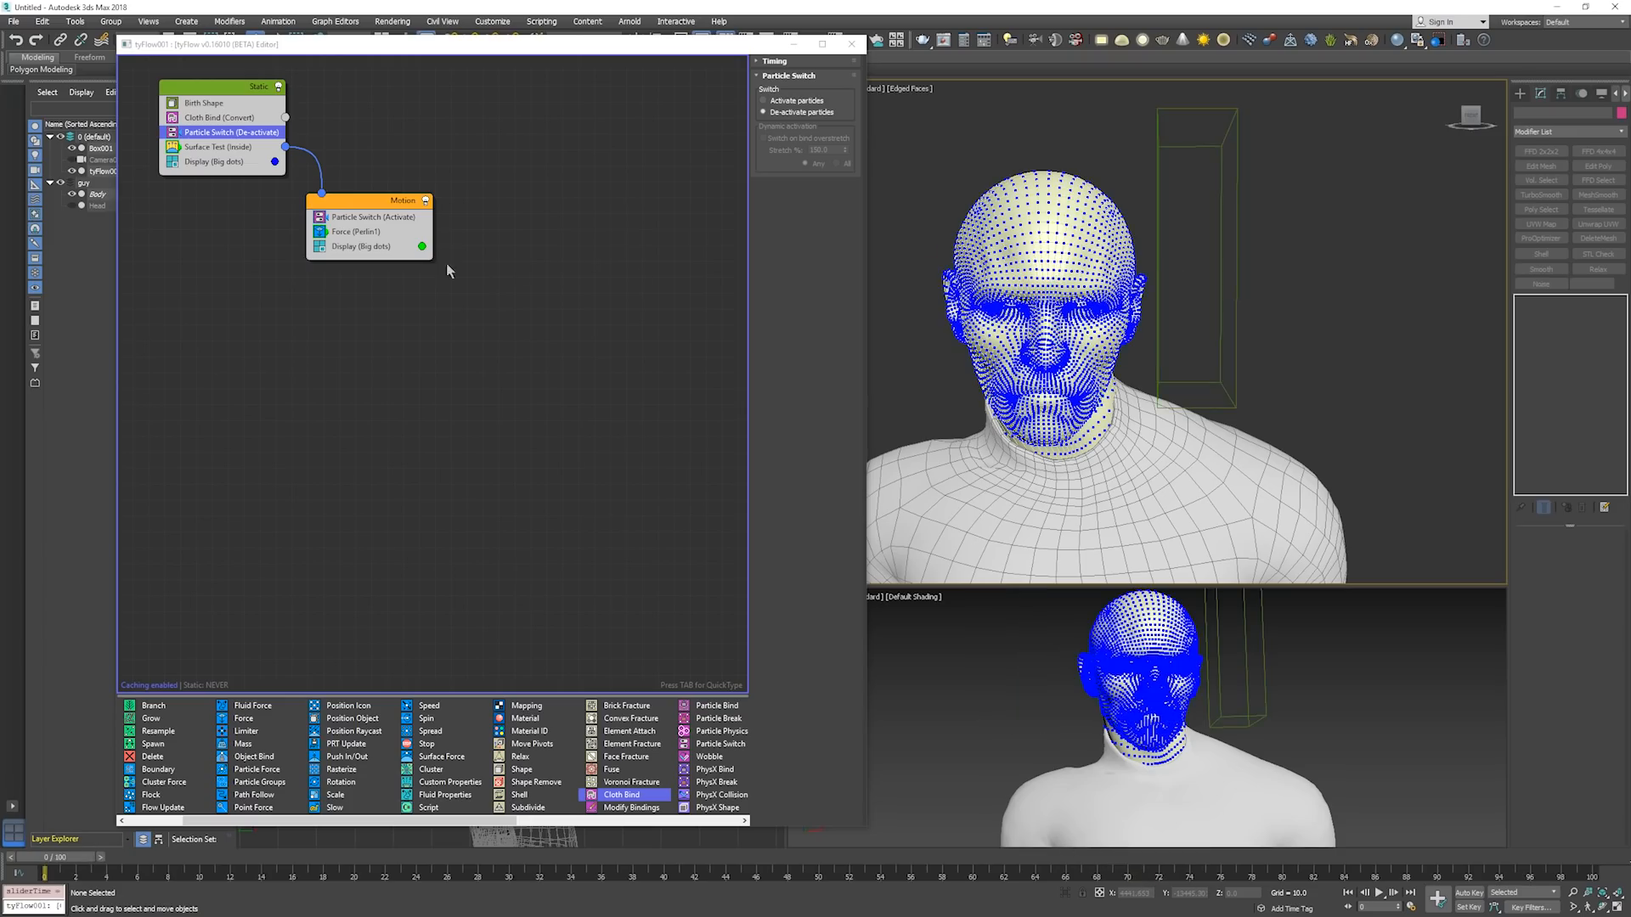
In the Motion event's Force operator, set the noise layer 1 strength to 0 and the wind strength to 0.1.
{"action": "left_click", "coordinate": [384, 230]}
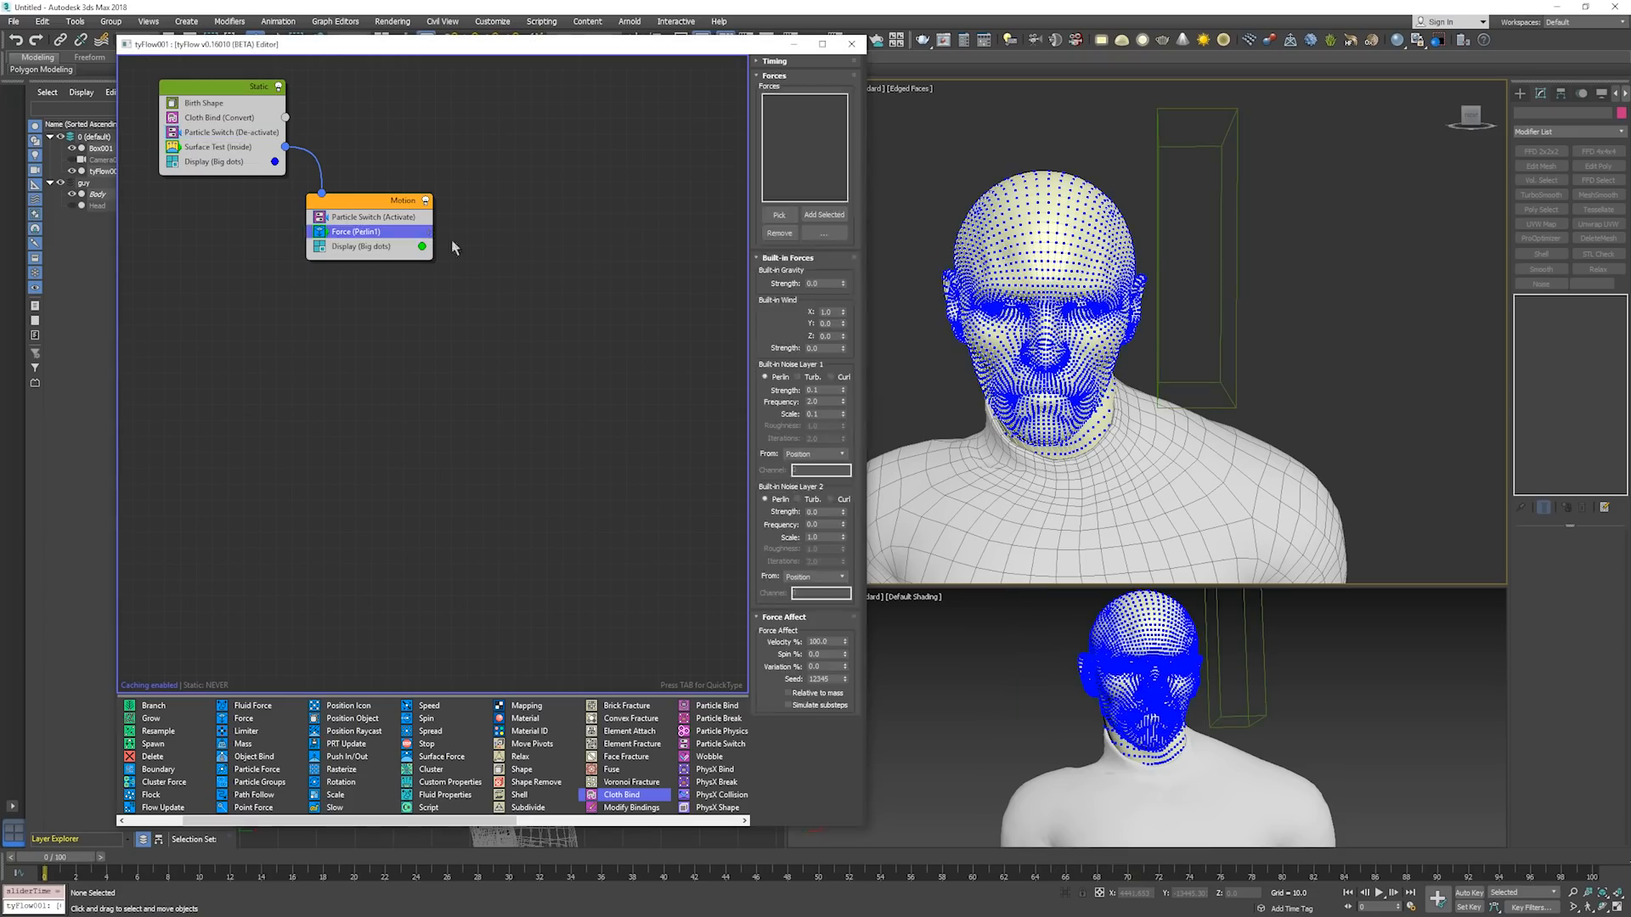
{"action": "right_click", "coordinate": [842, 389]}
{"action": "left_click_drag", "start_coordinate": [824, 349], "coordinate": [743, 344]}
{"action": "type", "text": ".1"}
Step the simulation forward to about frame 51 to examine how the wind pulls the activated cloth.
{"action": "middle_click", "coordinate": [1099, 342]}
{"action": "key", "text": "period"}
{"action": "key", "text": "period"}
{"action": "key", "text": "period"}
{"action": "key", "text": "period"}
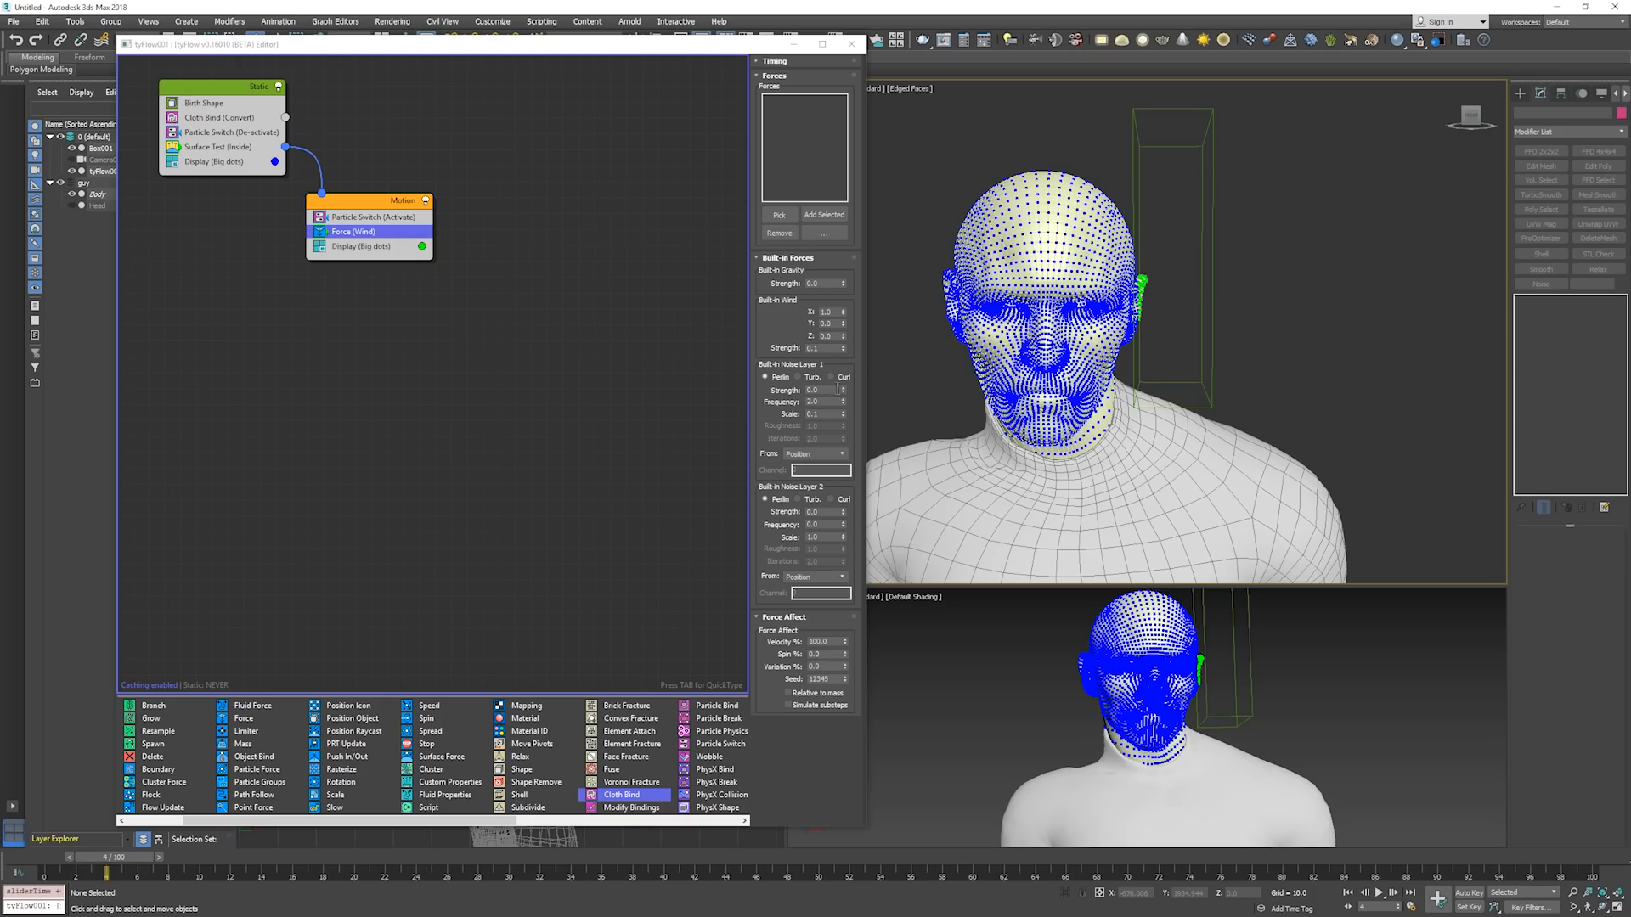
{"action": "key", "text": "period"}
{"action": "key", "text": "period"}
{"action": "key", "text": "period"}
{"action": "key", "text": "period"}
{"action": "key", "text": "period"}
{"action": "key", "text": "period"}
{"action": "key", "text": "period"}
{"action": "key", "text": "period"}
{"action": "key", "text": "period"}
{"action": "key", "text": "period"}
{"action": "key", "text": "period"}
{"action": "key", "text": "period"}
{"action": "key", "text": "period"}
{"action": "key", "text": "period"}
{"action": "key", "text": "period"}
{"action": "key", "text": "period"}
{"action": "key", "text": "period"}
{"action": "key", "text": "period"}
{"action": "key", "text": "period"}
{"action": "key", "text": "period"}
{"action": "key", "text": "period"}
{"action": "key", "text": "period"}
{"action": "key", "text": "period"}
{"action": "key", "text": "period"}
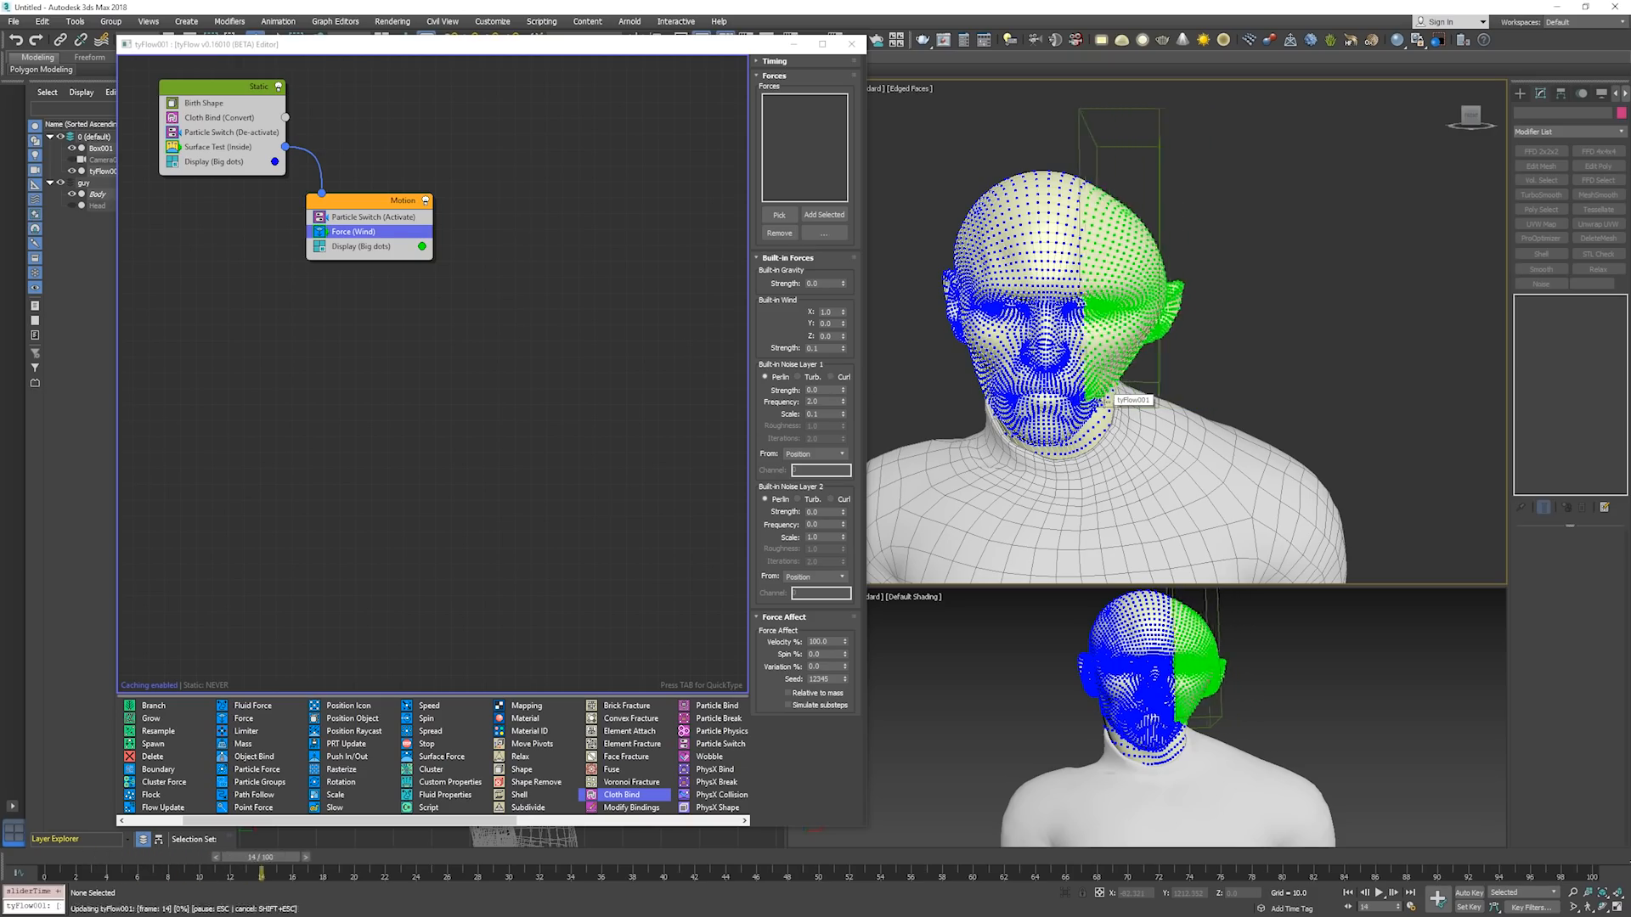
{"action": "key", "text": "period"}
{"action": "key", "text": "period"}
{"action": "key", "text": "period"}
{"action": "key", "text": "period"}
{"action": "key", "text": "period"}
{"action": "key", "text": "period"}
{"action": "key", "text": "period"}
{"action": "key", "text": "period"}
{"action": "key", "text": "period"}
{"action": "key", "text": "period"}
{"action": "key", "text": "period"}
{"action": "key", "text": "period"}
{"action": "key", "text": "period"}
{"action": "key", "text": "period"}
{"action": "key", "text": "period"}
{"action": "key", "text": "period"}
{"action": "key", "text": "period"}
{"action": "key", "text": "period"}
{"action": "key", "text": "period"}
{"action": "key", "text": "period"}
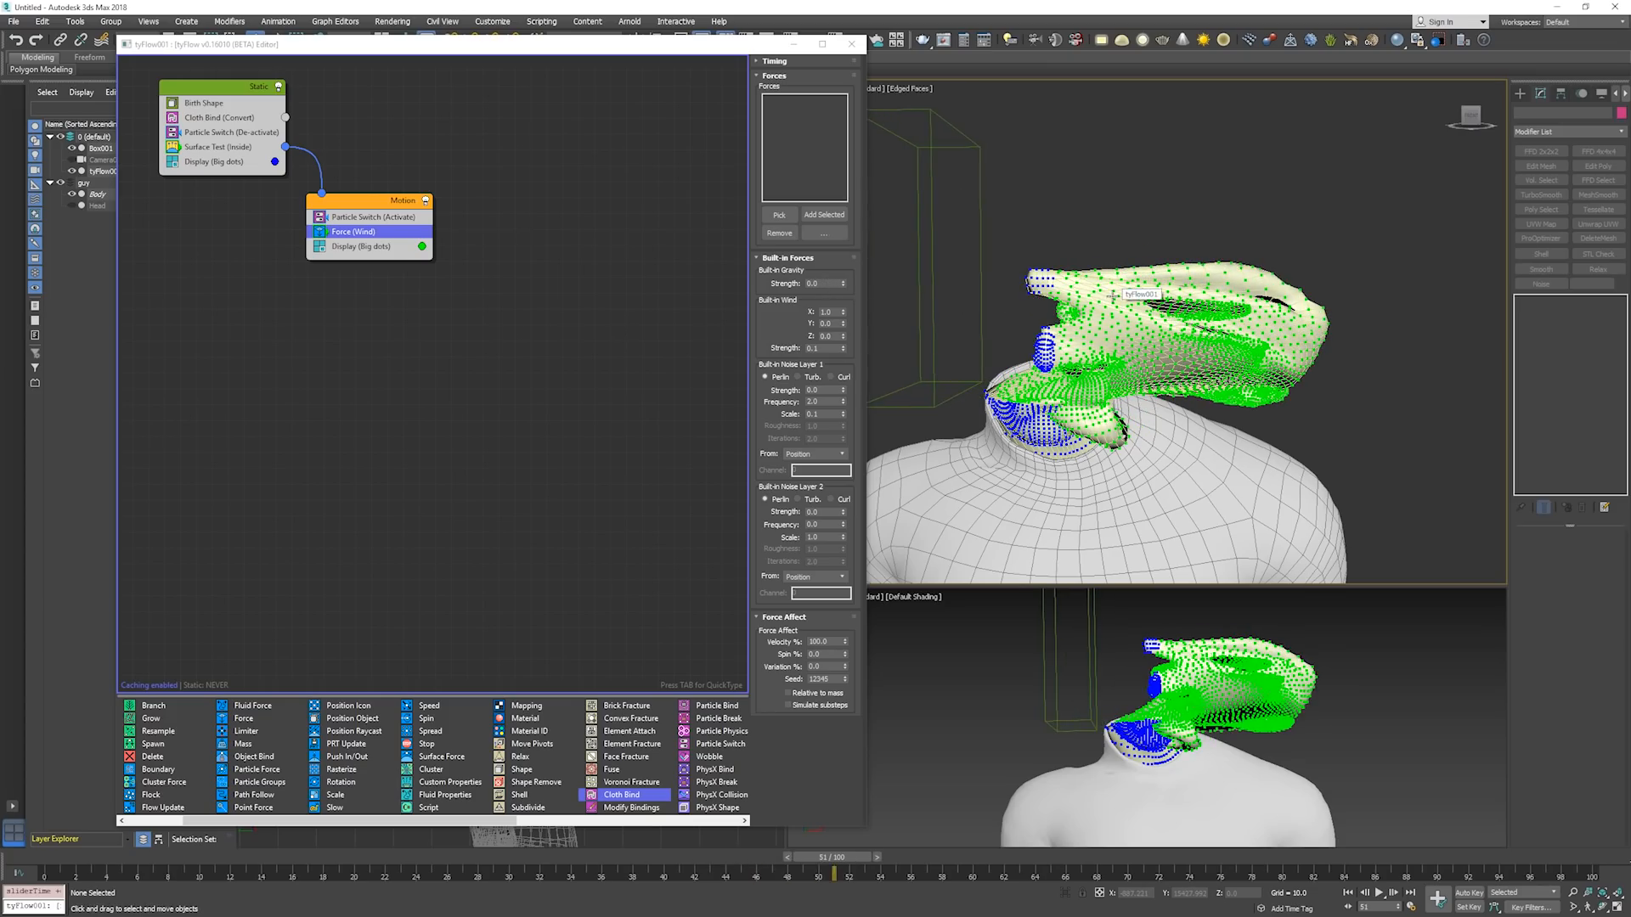
Return to frame 0 and run the wind simulation to about frame 30 to examine the partly activated head.
{"action": "key", "text": "Home"}
{"action": "key", "text": "period"}
{"action": "key", "text": "period"}
{"action": "key", "text": "period"}
{"action": "key", "text": "period"}
{"action": "key", "text": "period"}
{"action": "key", "text": "period"}
{"action": "key", "text": "period"}
{"action": "key", "text": "period"}
{"action": "key", "text": "period"}
{"action": "key", "text": "period"}
{"action": "key", "text": "period"}
{"action": "key", "text": "period"}
{"action": "key", "text": "period"}
{"action": "key", "text": "period"}
{"action": "key", "text": "period"}
{"action": "key", "text": "period"}
{"action": "key", "text": "period"}
{"action": "key", "text": "period"}
{"action": "key", "text": "period"}
{"action": "key", "text": "period"}
{"action": "key", "text": "period"}
{"action": "key", "text": "period"}
{"action": "key", "text": "period"}
{"action": "key", "text": "period"}
{"action": "key", "text": "period"}
{"action": "key", "text": "period"}
{"action": "key", "text": "period"}
{"action": "key", "text": "period"}
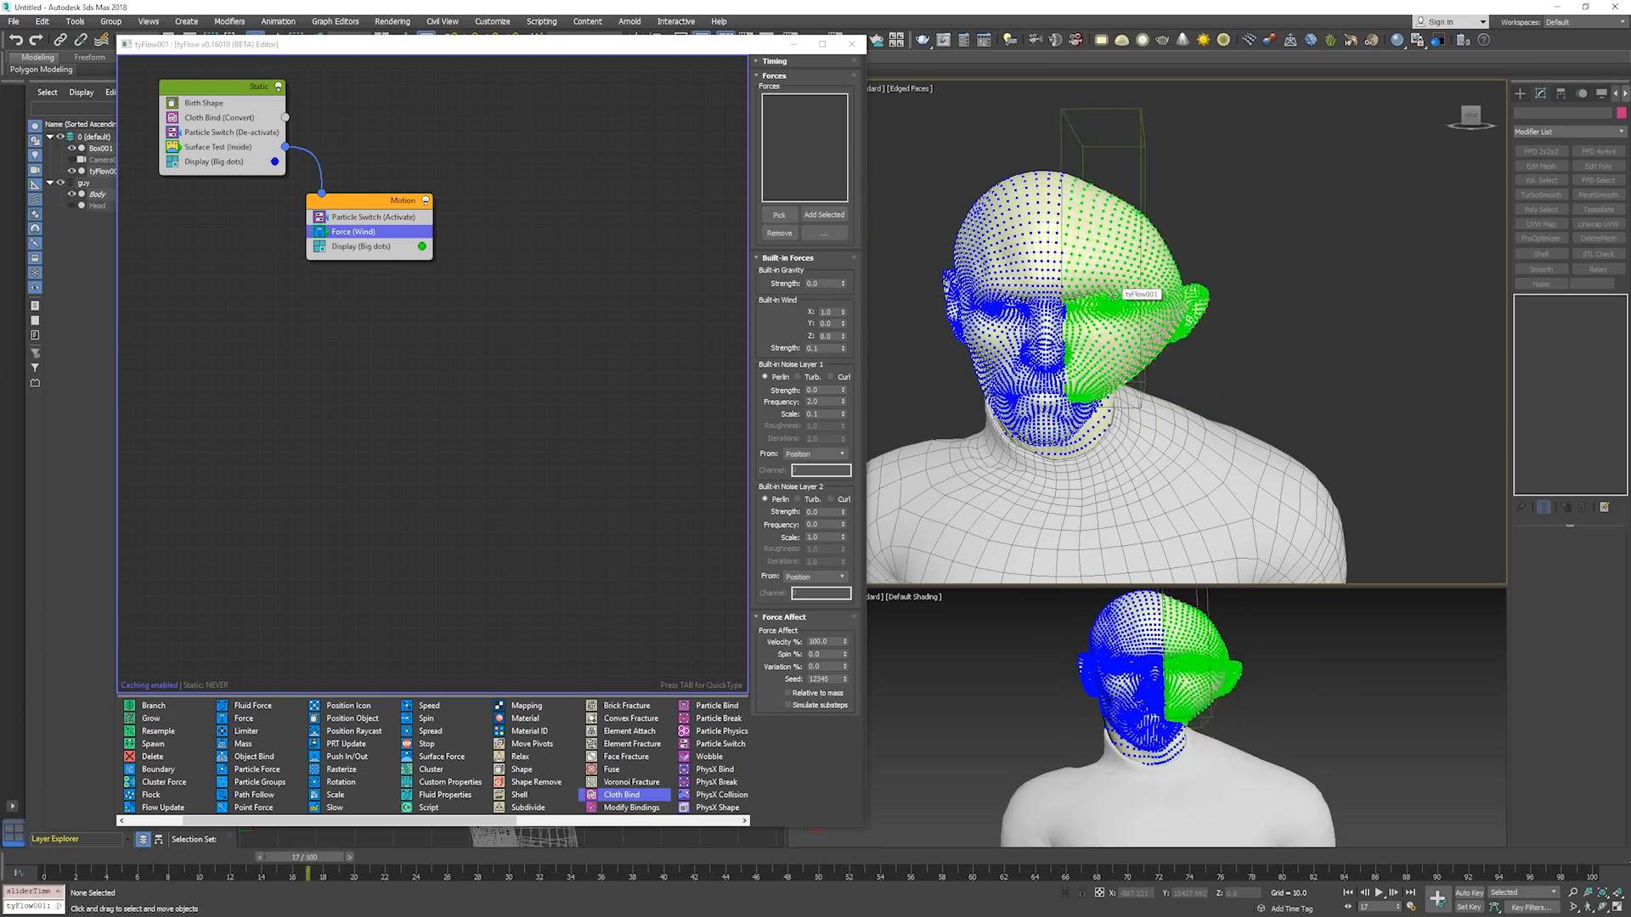
{"action": "mouse_move", "coordinate": [1230, 329]}
{"action": "middle_mouse_down", "text": "alt"}
{"action": "mouse_move", "coordinate": [1091, 321]}
{"action": "mouse_move", "coordinate": [1236, 331]}
{"action": "middle_mouse_up", "text": "alt"}
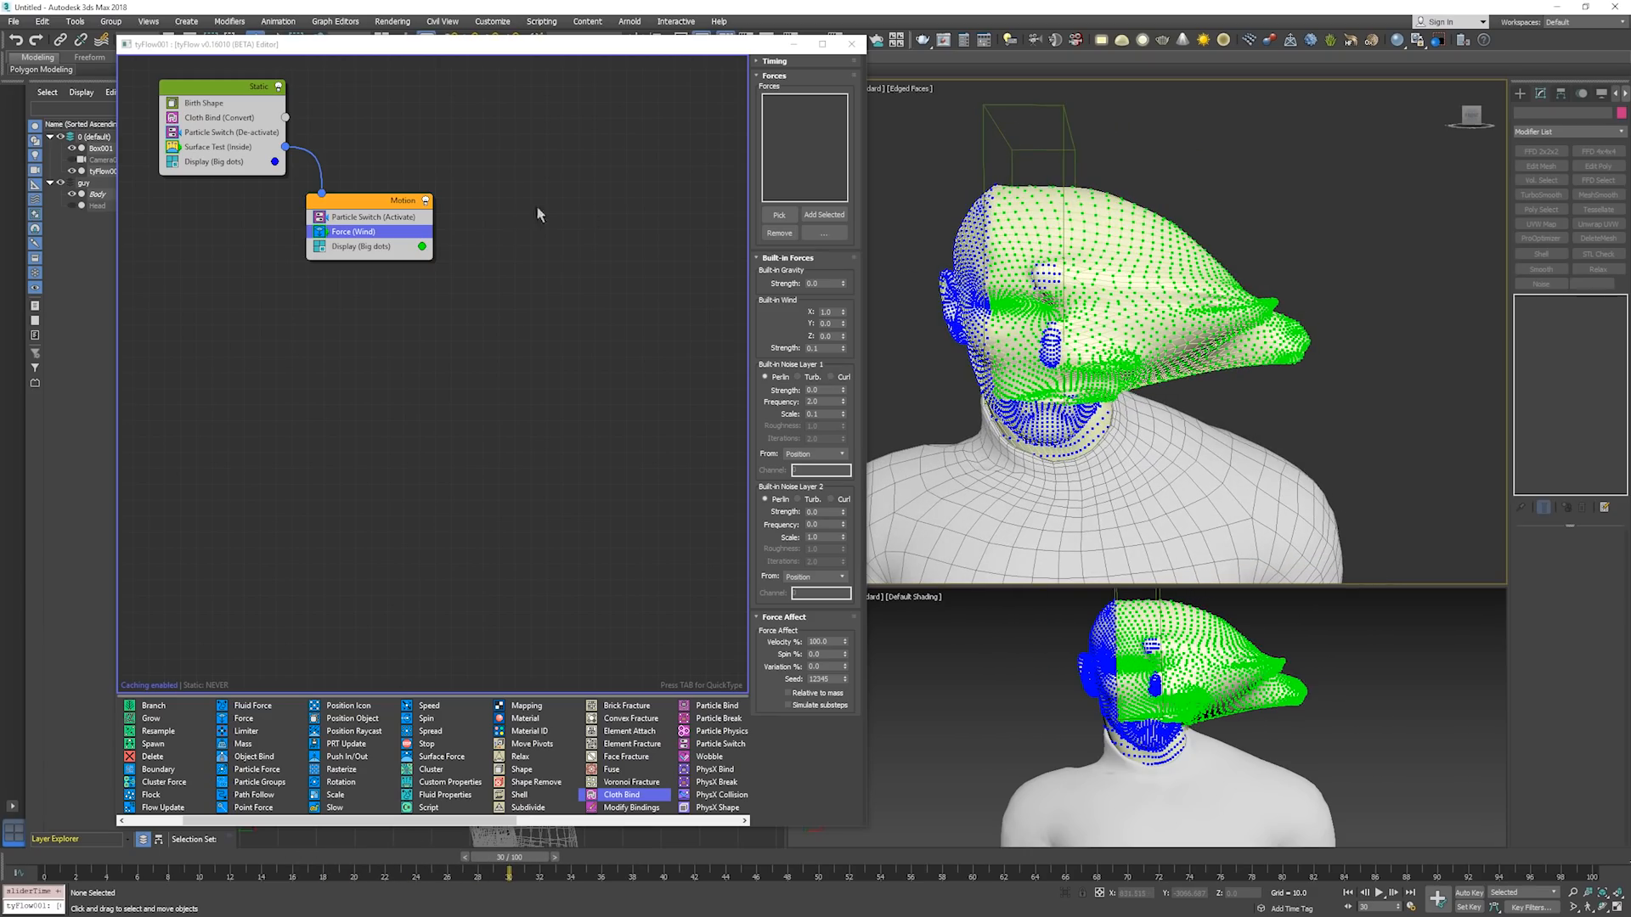
Enable cloth tearing in the Static event's Cloth Bind operator.
{"action": "left_click", "coordinate": [231, 125]}
{"action": "left_click", "coordinate": [244, 122]}
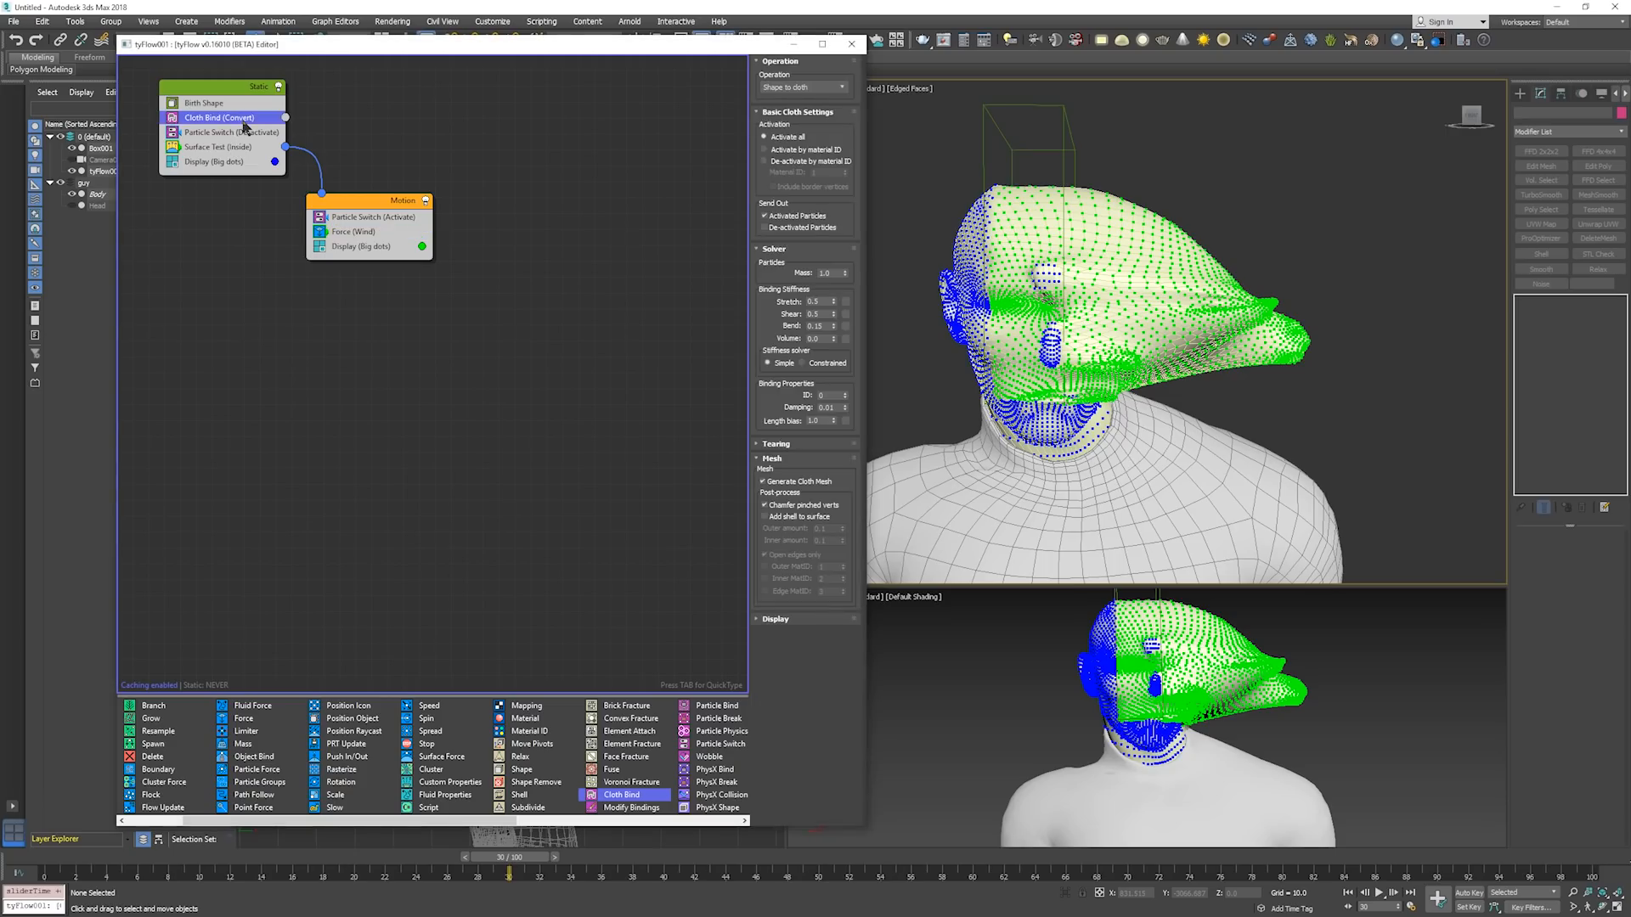
{"action": "left_click", "coordinate": [776, 444]}
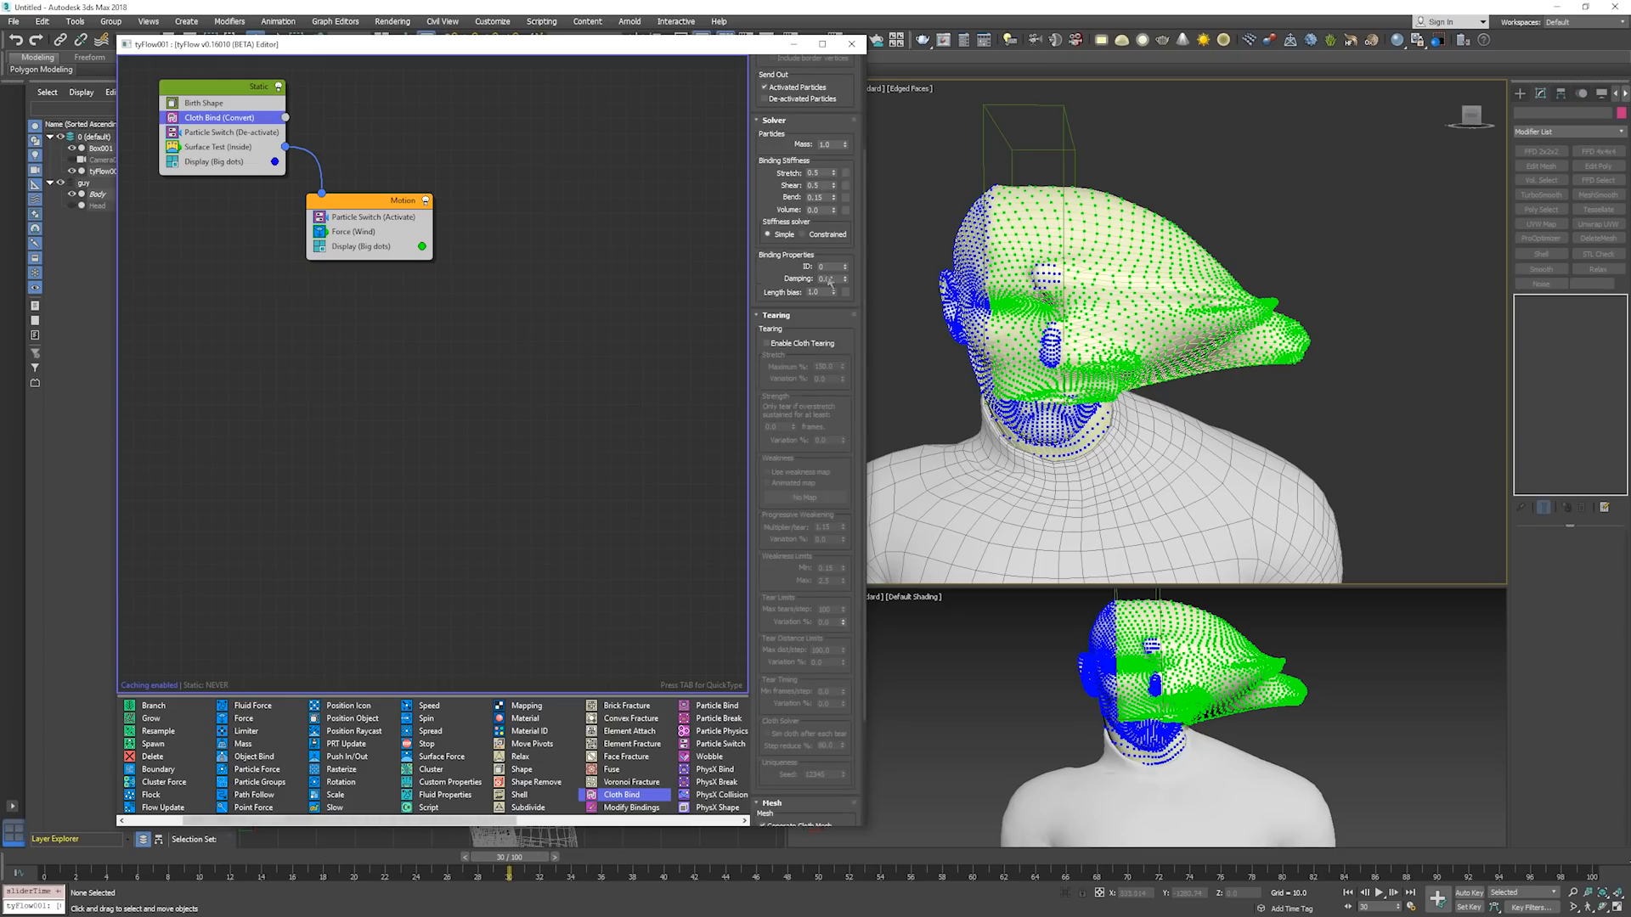
{"action": "left_click", "coordinate": [828, 347]}
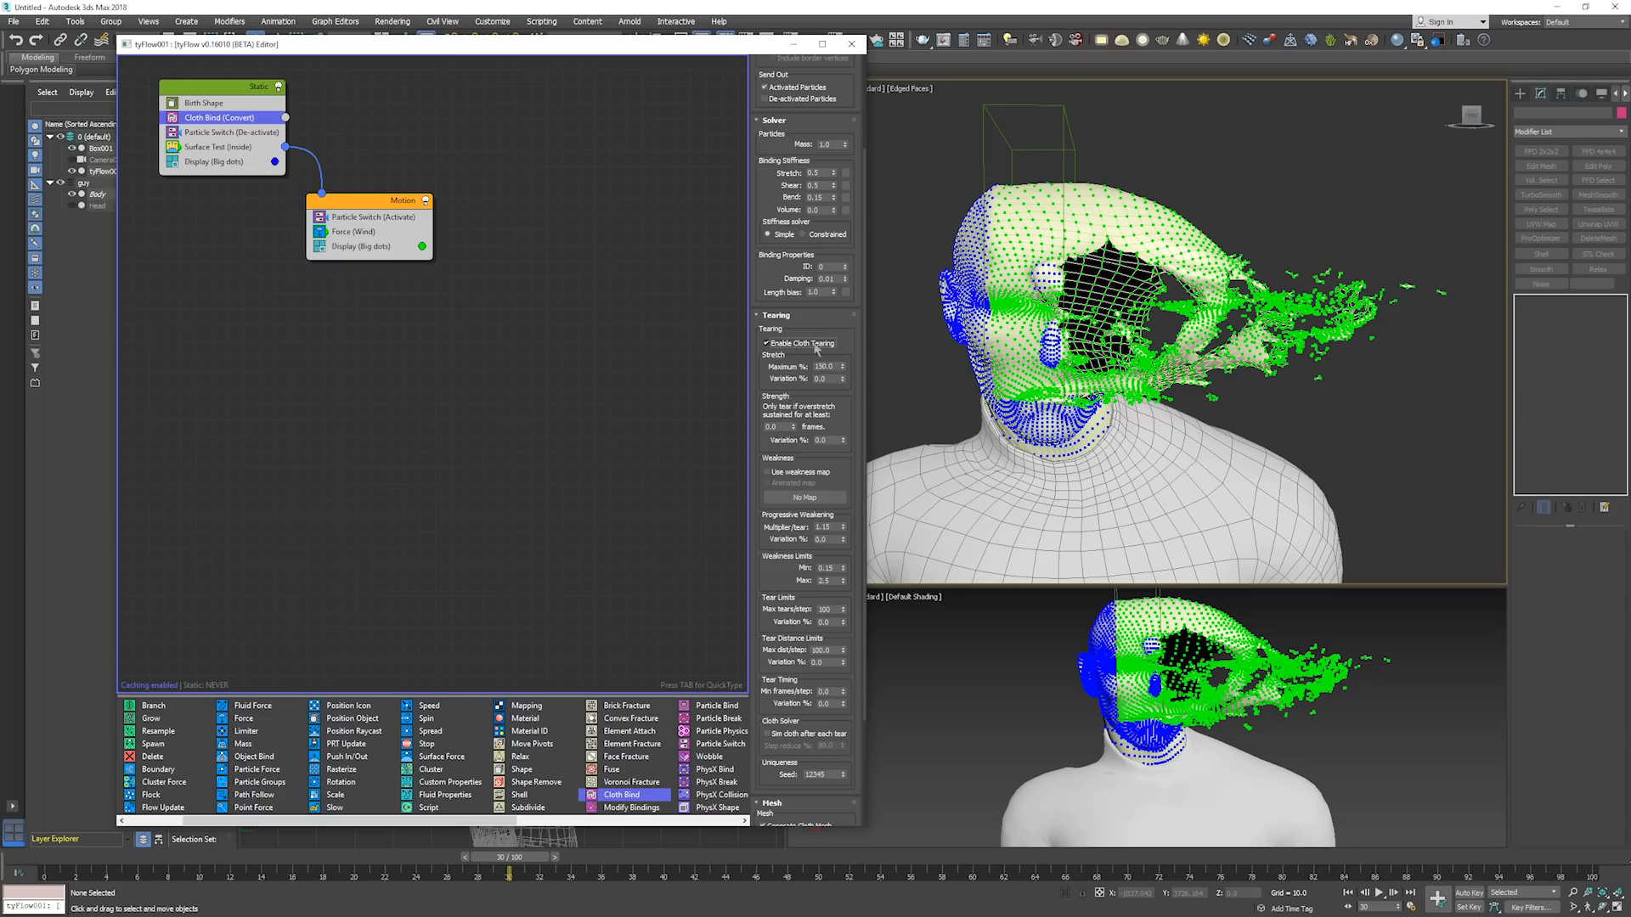
{"action": "left_click", "coordinate": [777, 316]}
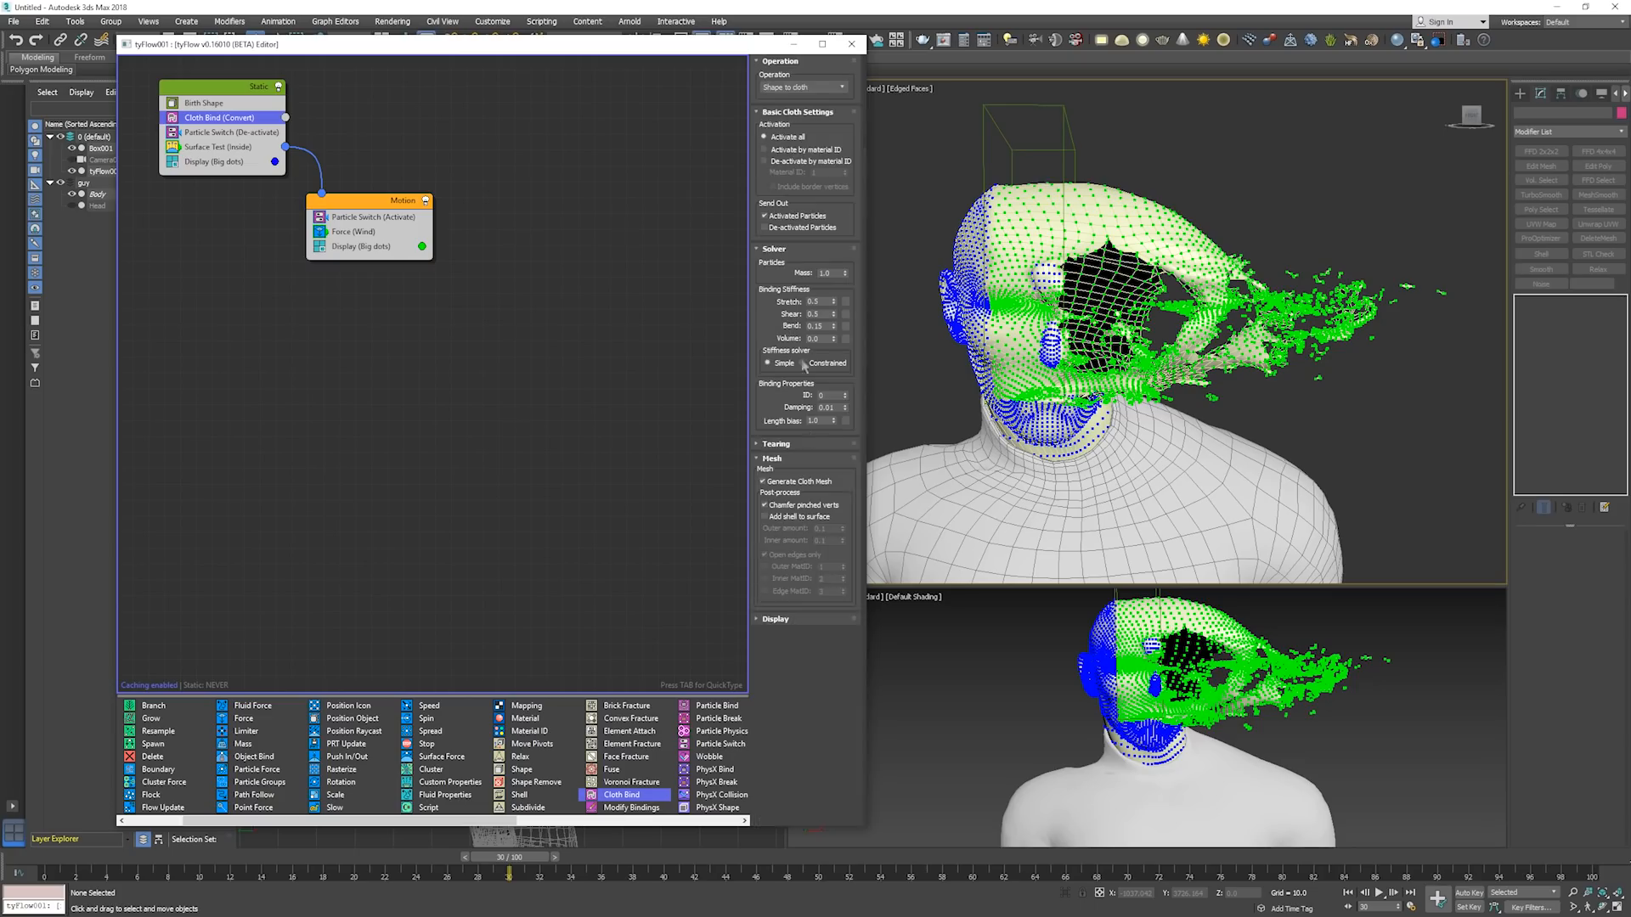
Try a maximum tearing stretch of 250% in the Static event's Cloth Bind operator, and set it back to 100%.
{"action": "left_click", "coordinate": [803, 445]}
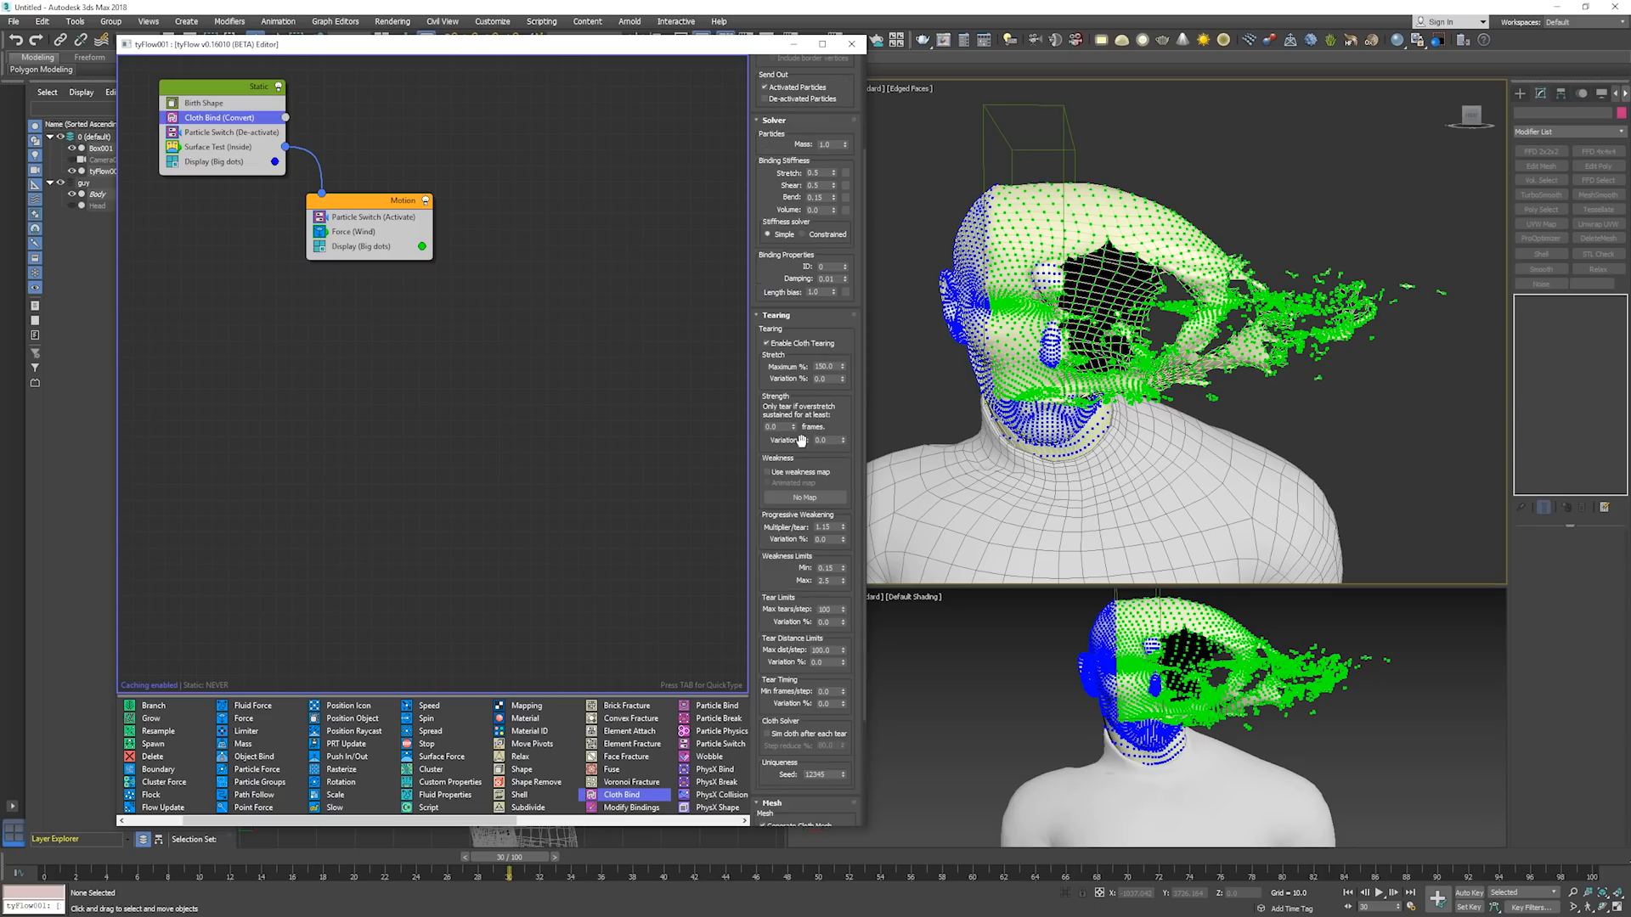
{"action": "double_click", "coordinate": [829, 367]}
{"action": "type", "text": "250"}
{"action": "key", "text": "Return"}
{"action": "type", "text": "15"}
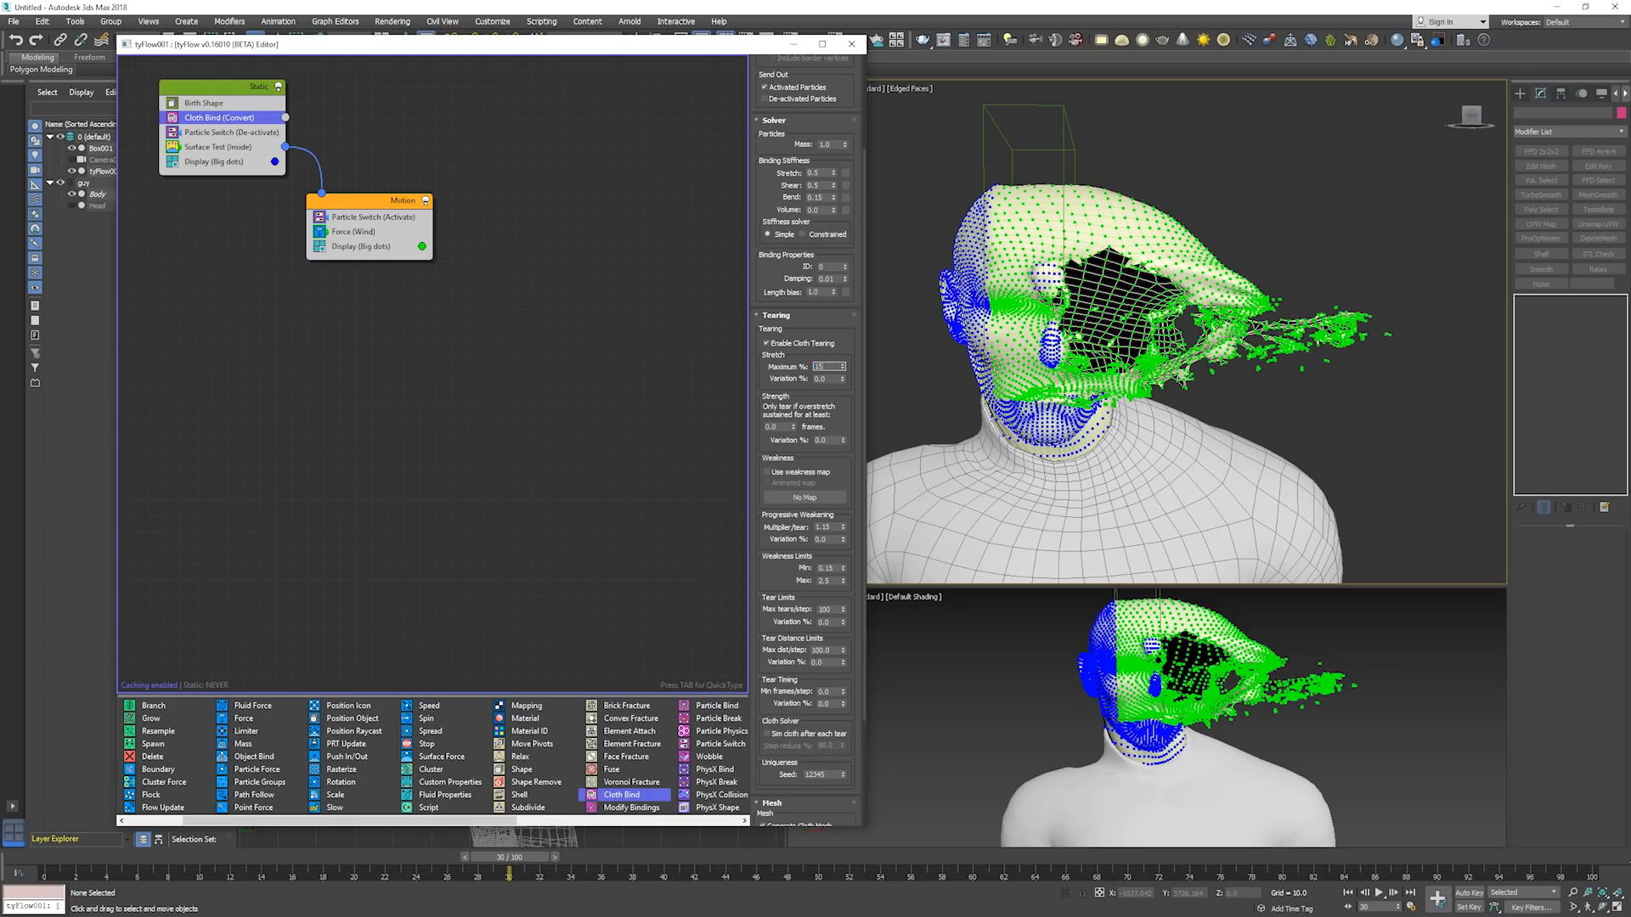
{"action": "type", "text": "0"}
{"action": "key", "text": "Return"}
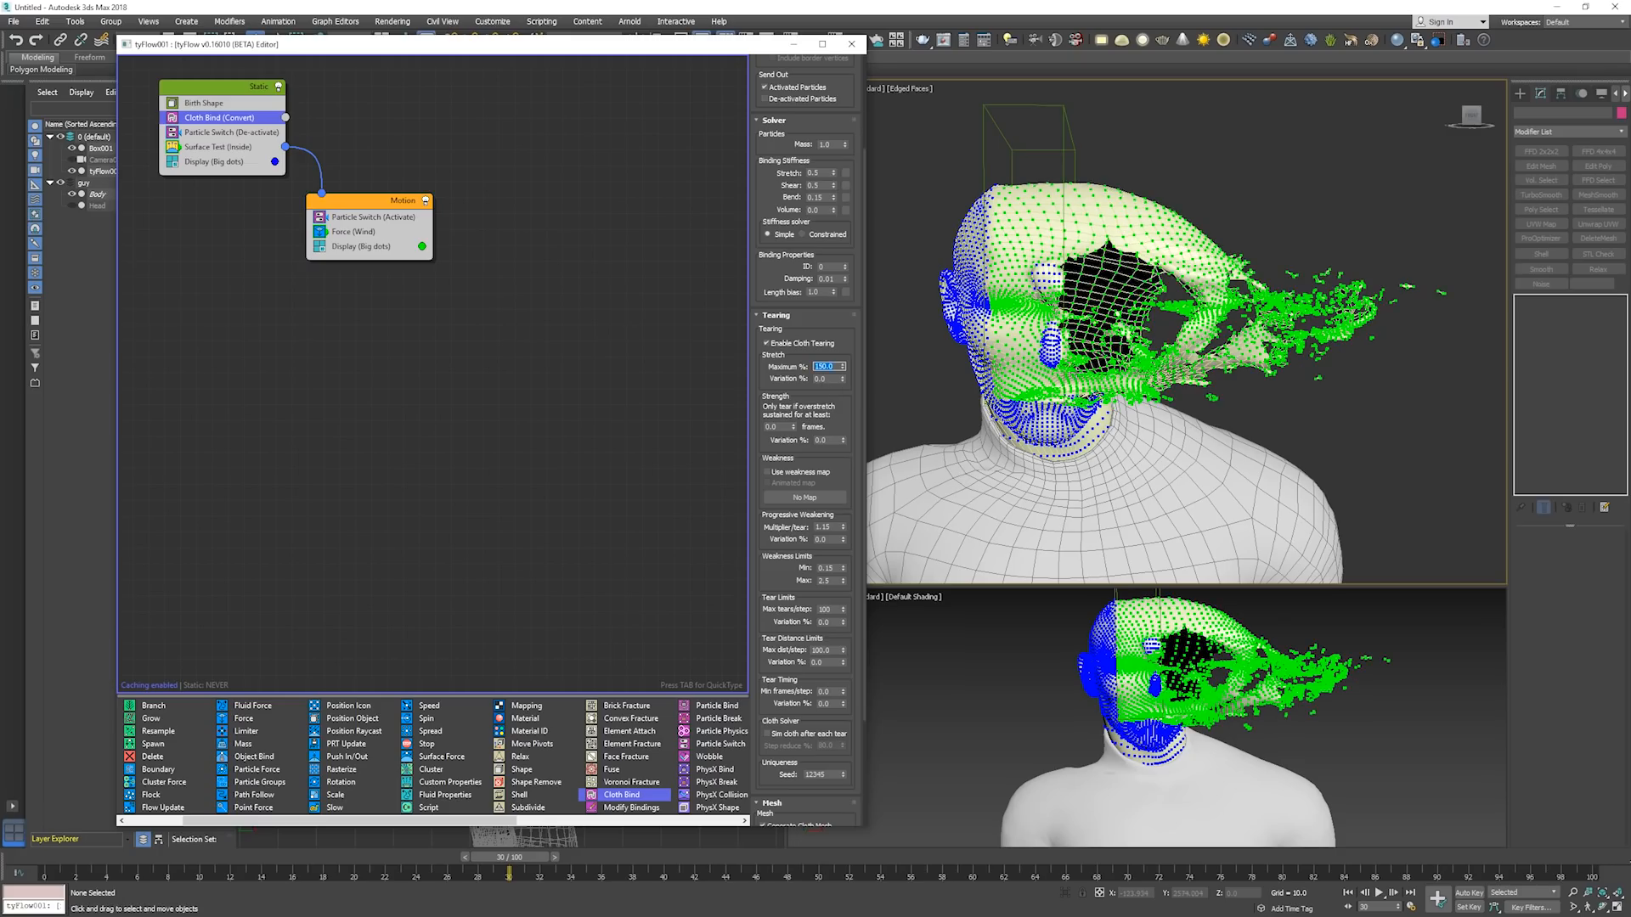
Disable the Motion event's Display operator and turn off edged faces in the main viewport.
{"action": "left_click", "coordinate": [321, 246]}
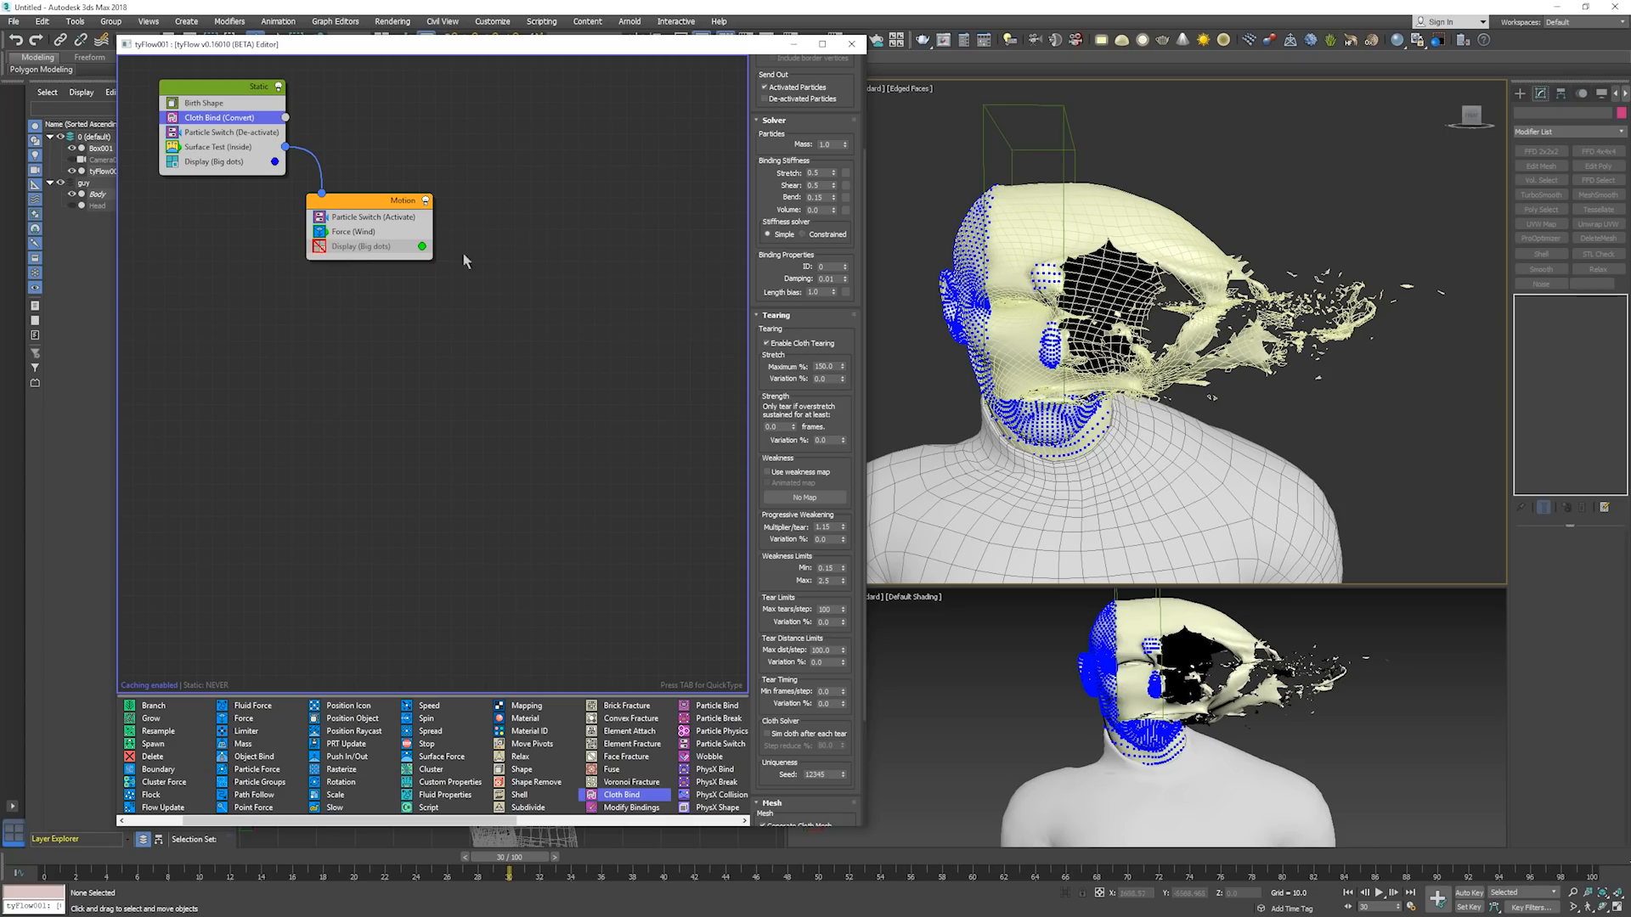
{"action": "middle_click", "coordinate": [1308, 331]}
{"action": "key", "text": "F4"}
{"action": "middle_click_drag", "start_coordinate": [1308, 332], "coordinate": [1164, 340], "text": "alt"}
Change the main viewport's shading to Clay and disable the Static event's Display operator.
{"action": "left_click", "coordinate": [923, 88]}
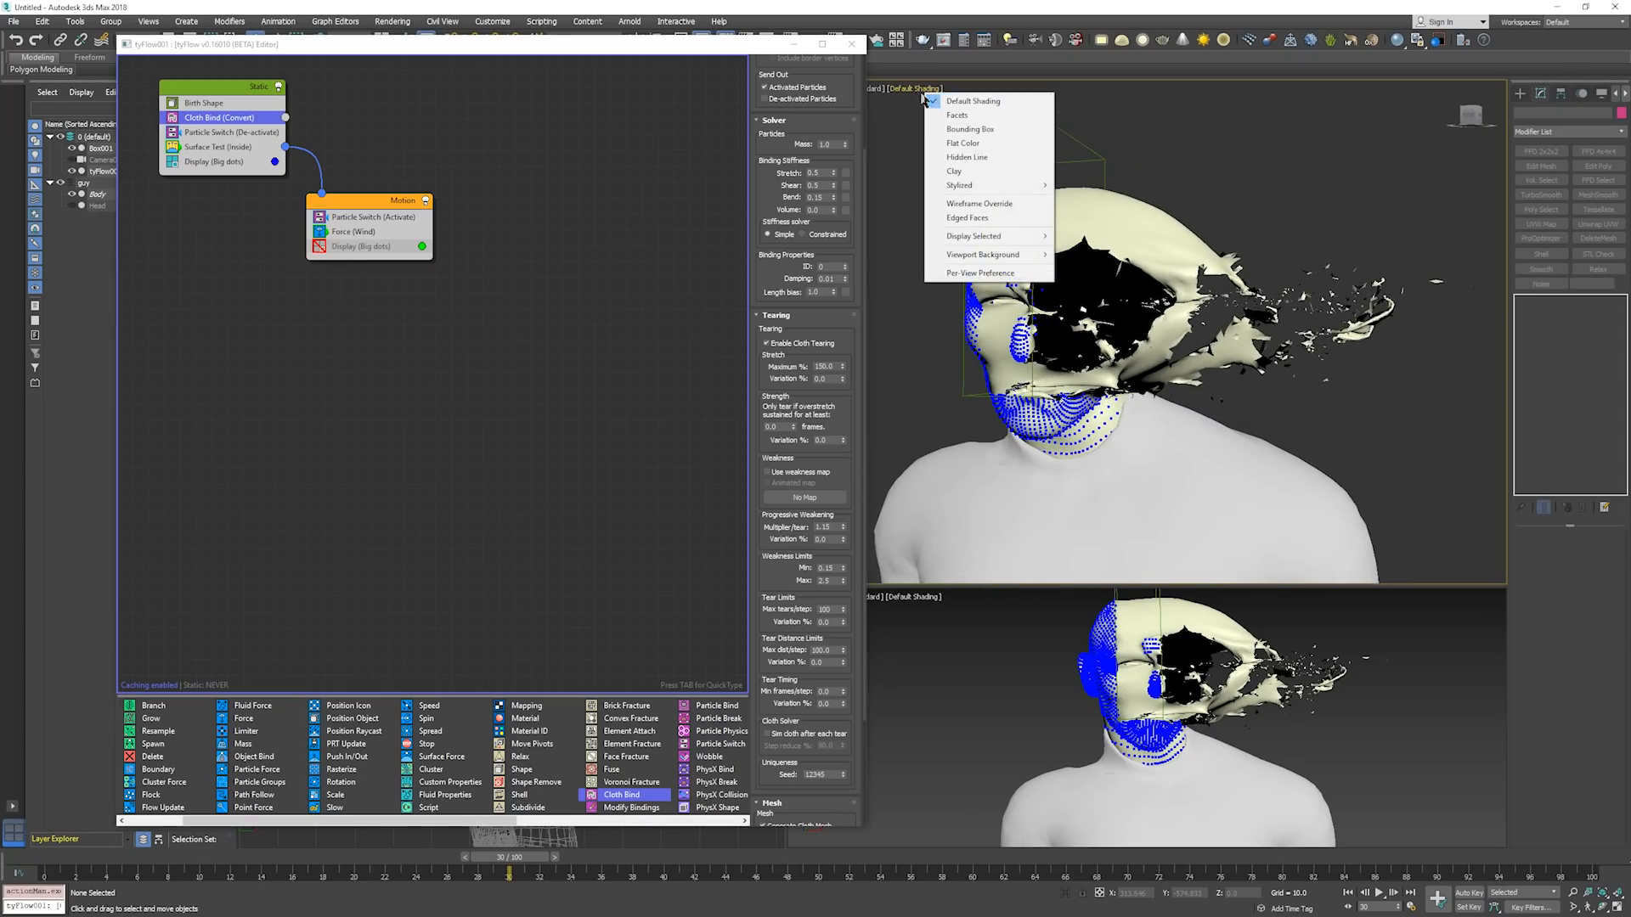
{"action": "left_click", "coordinate": [954, 171]}
{"action": "mouse_move", "coordinate": [1274, 316]}
{"action": "middle_mouse_down", "text": "alt"}
{"action": "mouse_move", "coordinate": [1104, 325]}
{"action": "mouse_move", "coordinate": [1169, 312]}
{"action": "middle_mouse_up", "text": "alt"}
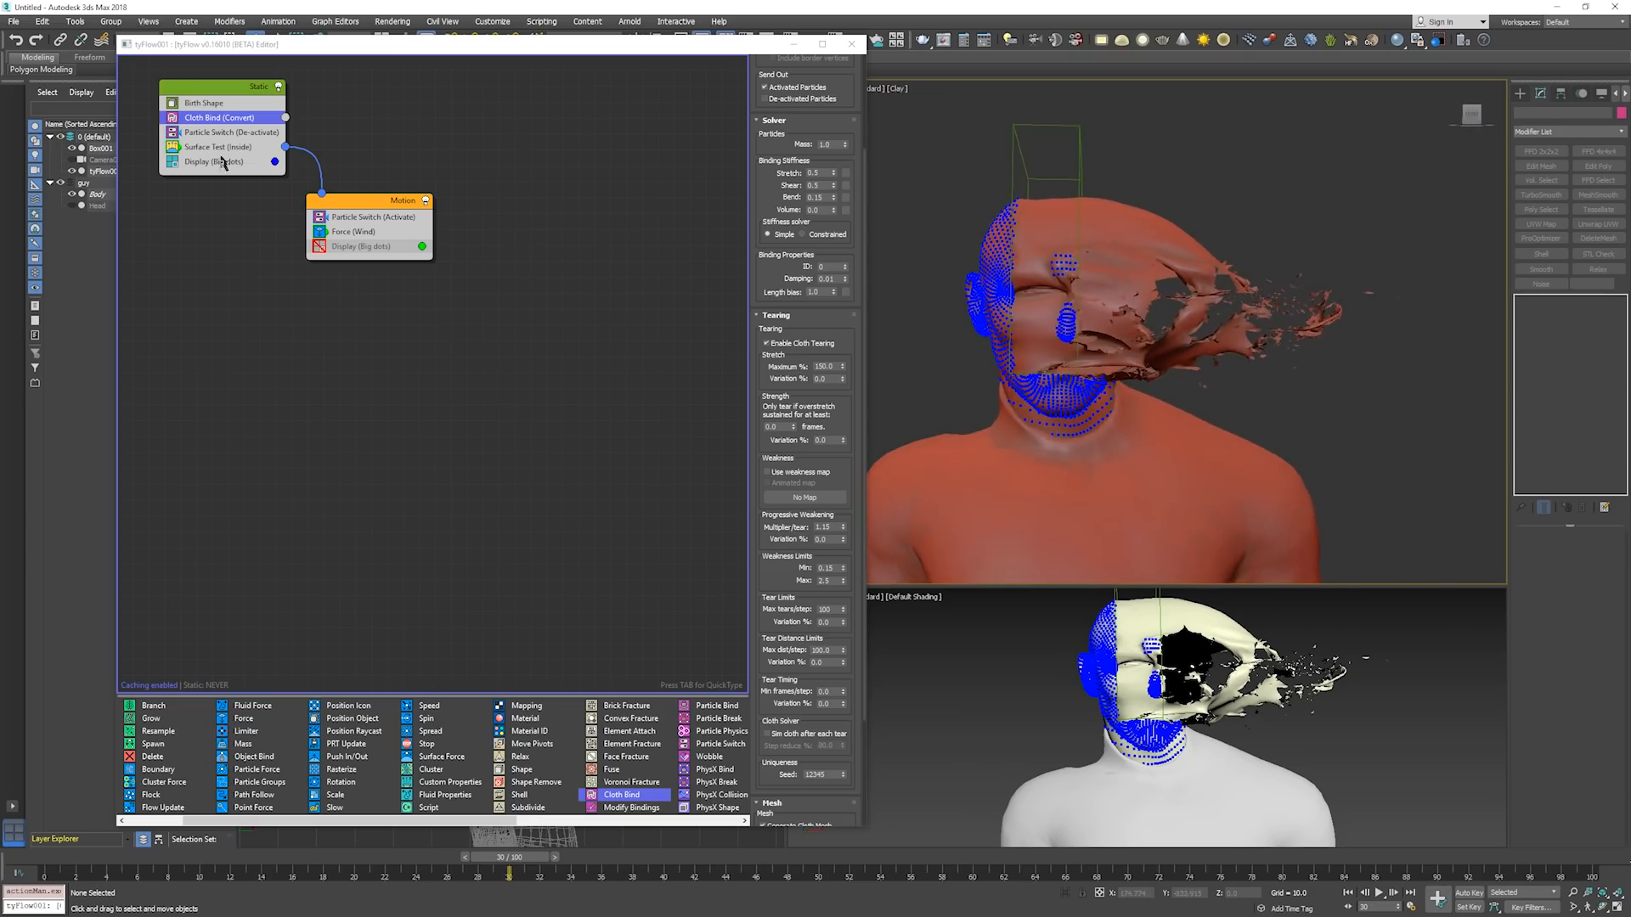
{"action": "left_click", "coordinate": [172, 161]}
Return to frame 0 and step the simulation to about frame 34 to examine how the cloth tears off the head.
{"action": "left_click", "coordinate": [1206, 229]}
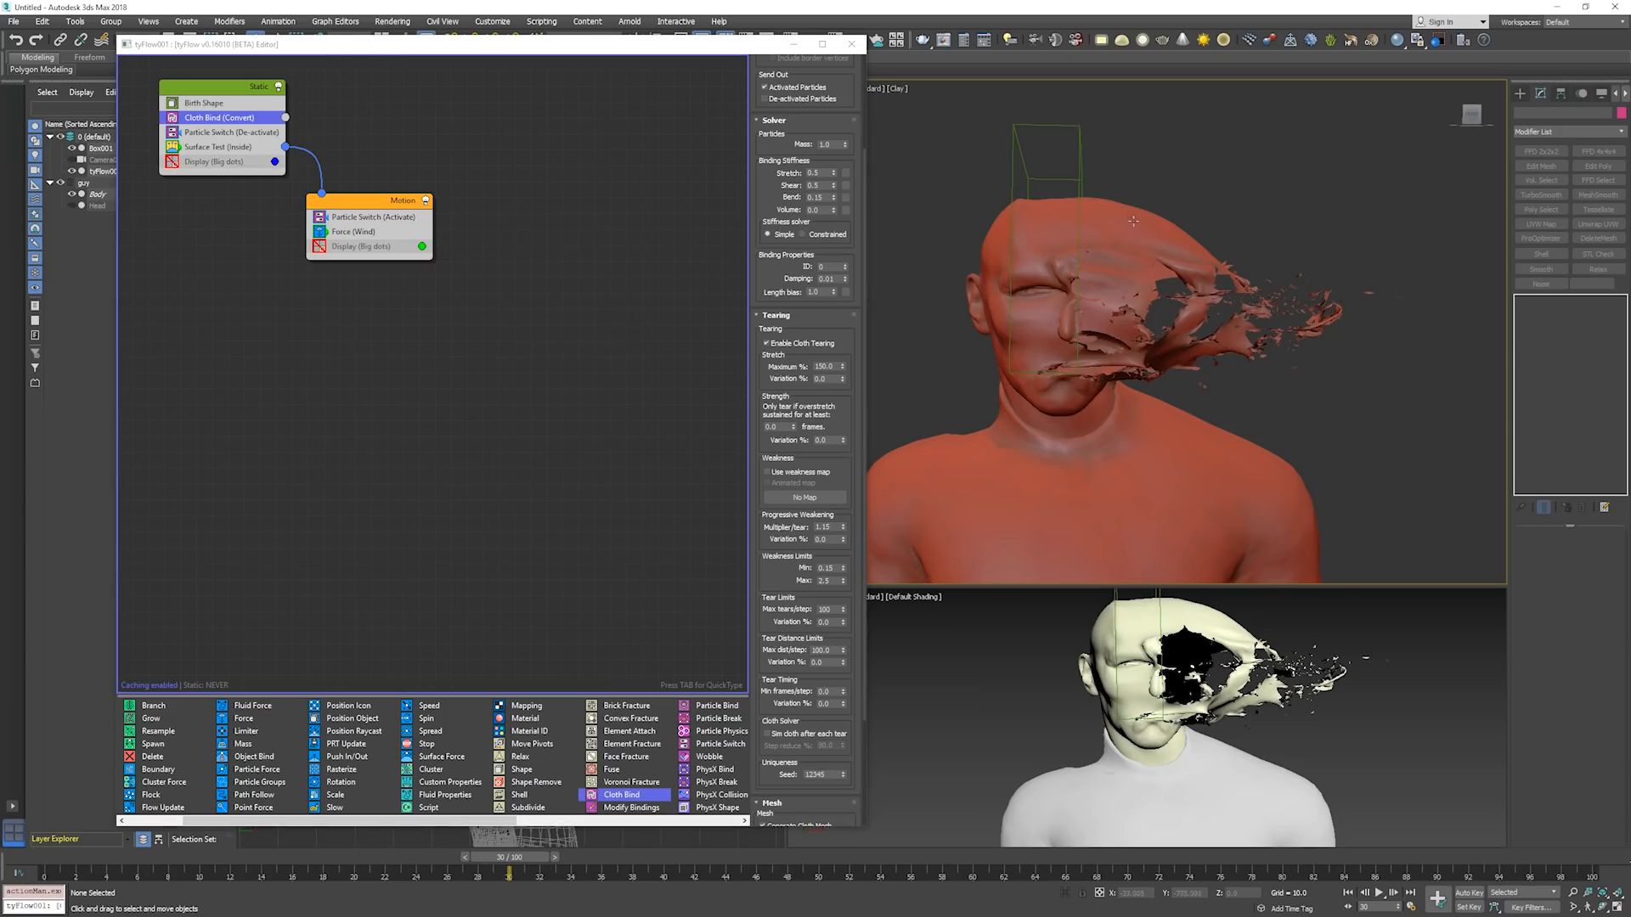
{"action": "key", "text": "Home"}
{"action": "key", "text": "period"}
{"action": "key", "text": "period"}
{"action": "key", "text": "period"}
{"action": "key", "text": "period"}
{"action": "key", "text": "period"}
{"action": "key", "text": "period"}
{"action": "key", "text": "period"}
{"action": "key", "text": "period"}
{"action": "key", "text": "period"}
{"action": "key", "text": "period"}
{"action": "key", "text": "period"}
{"action": "key", "text": "period"}
{"action": "key", "text": "period"}
{"action": "key", "text": "period"}
{"action": "key", "text": "period"}
{"action": "key", "text": "period"}
{"action": "key", "text": "period"}
{"action": "key", "text": "period"}
{"action": "key", "text": "period"}
{"action": "key", "text": "period"}
{"action": "key", "text": "period"}
{"action": "key", "text": "period"}
{"action": "key", "text": "period"}
{"action": "key", "text": "period"}
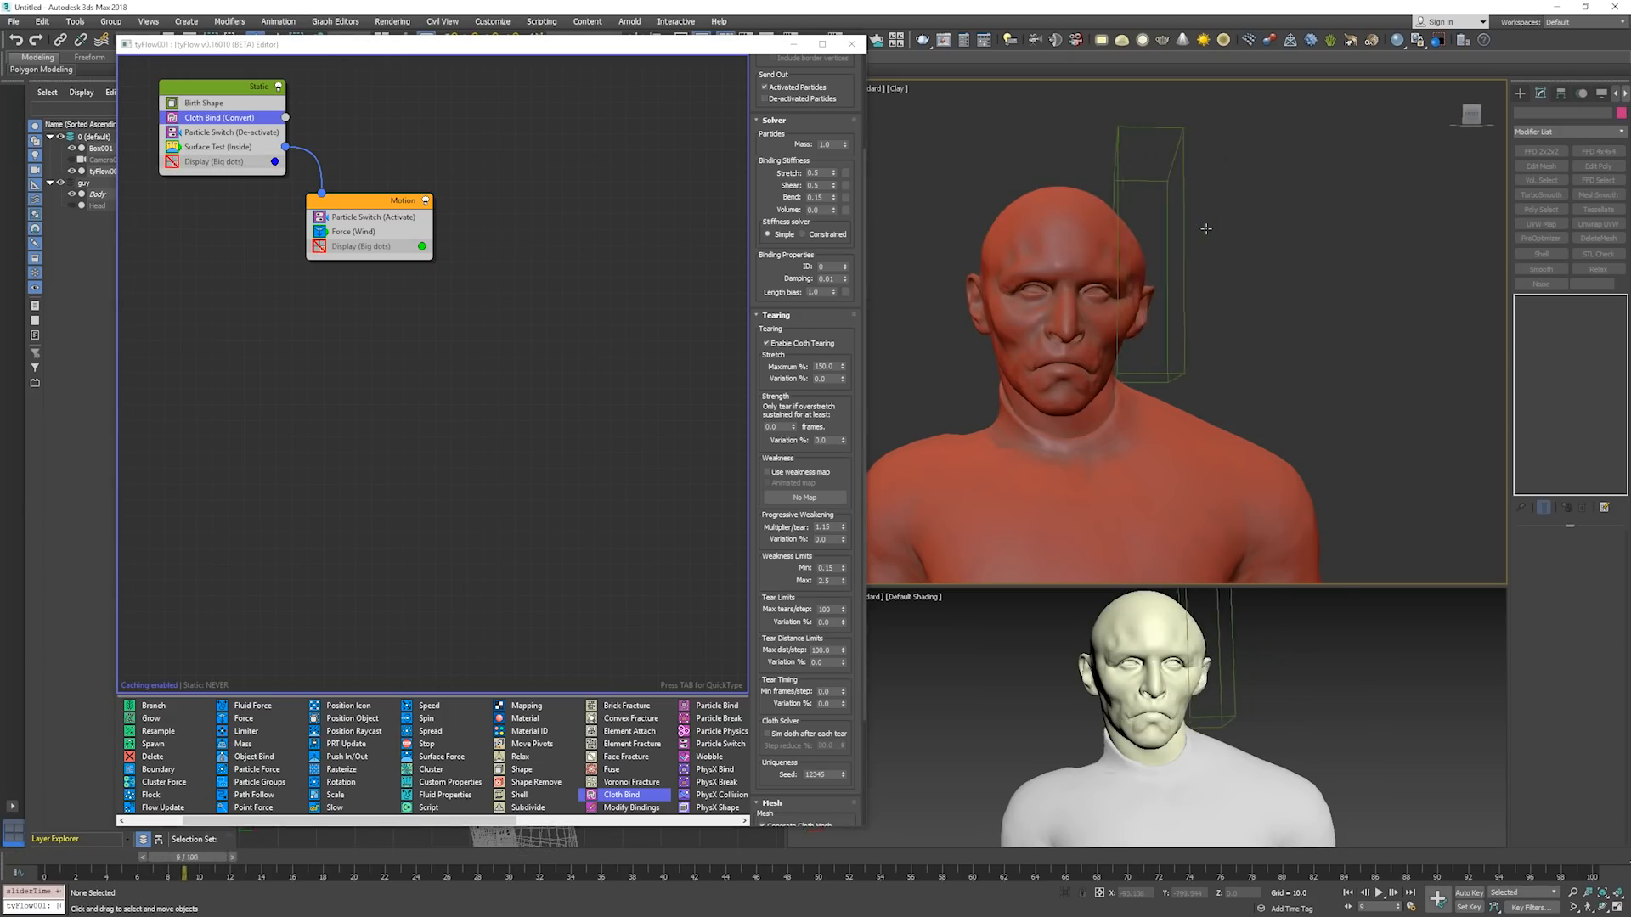
{"action": "key", "text": "period"}
{"action": "key", "text": "period"}
{"action": "key", "text": "period"}
{"action": "key", "text": "period"}
{"action": "key", "text": "period"}
{"action": "key", "text": "period"}
{"action": "key", "text": "period"}
{"action": "key", "text": "period"}
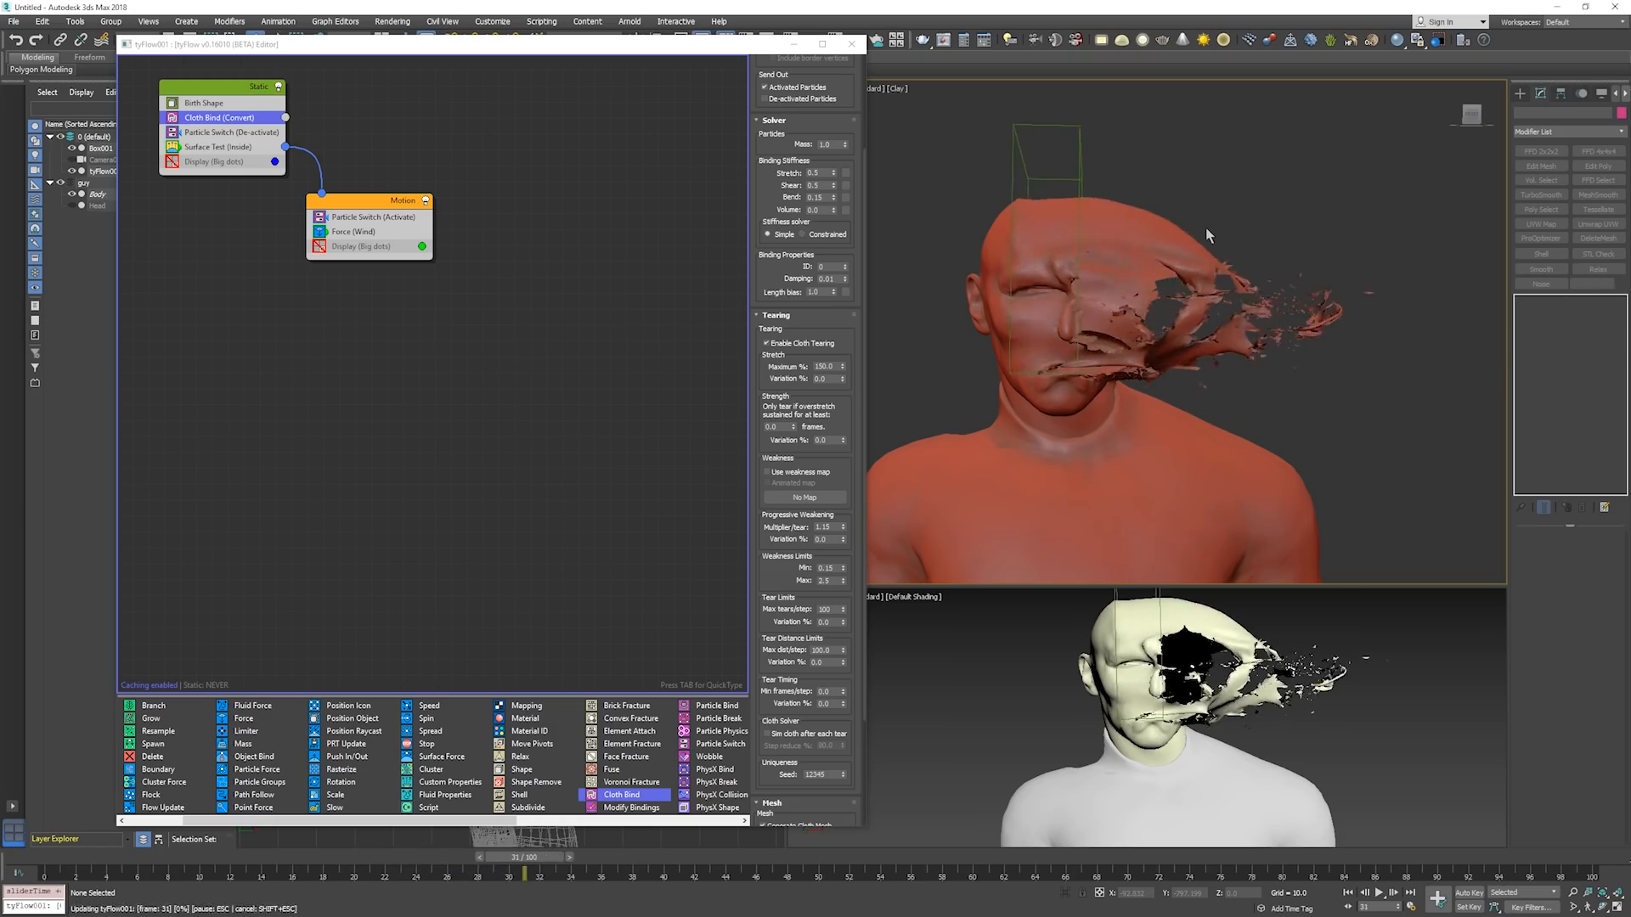
{"action": "middle_click_drag", "start_coordinate": [1253, 242], "coordinate": [1264, 282], "text": "alt"}
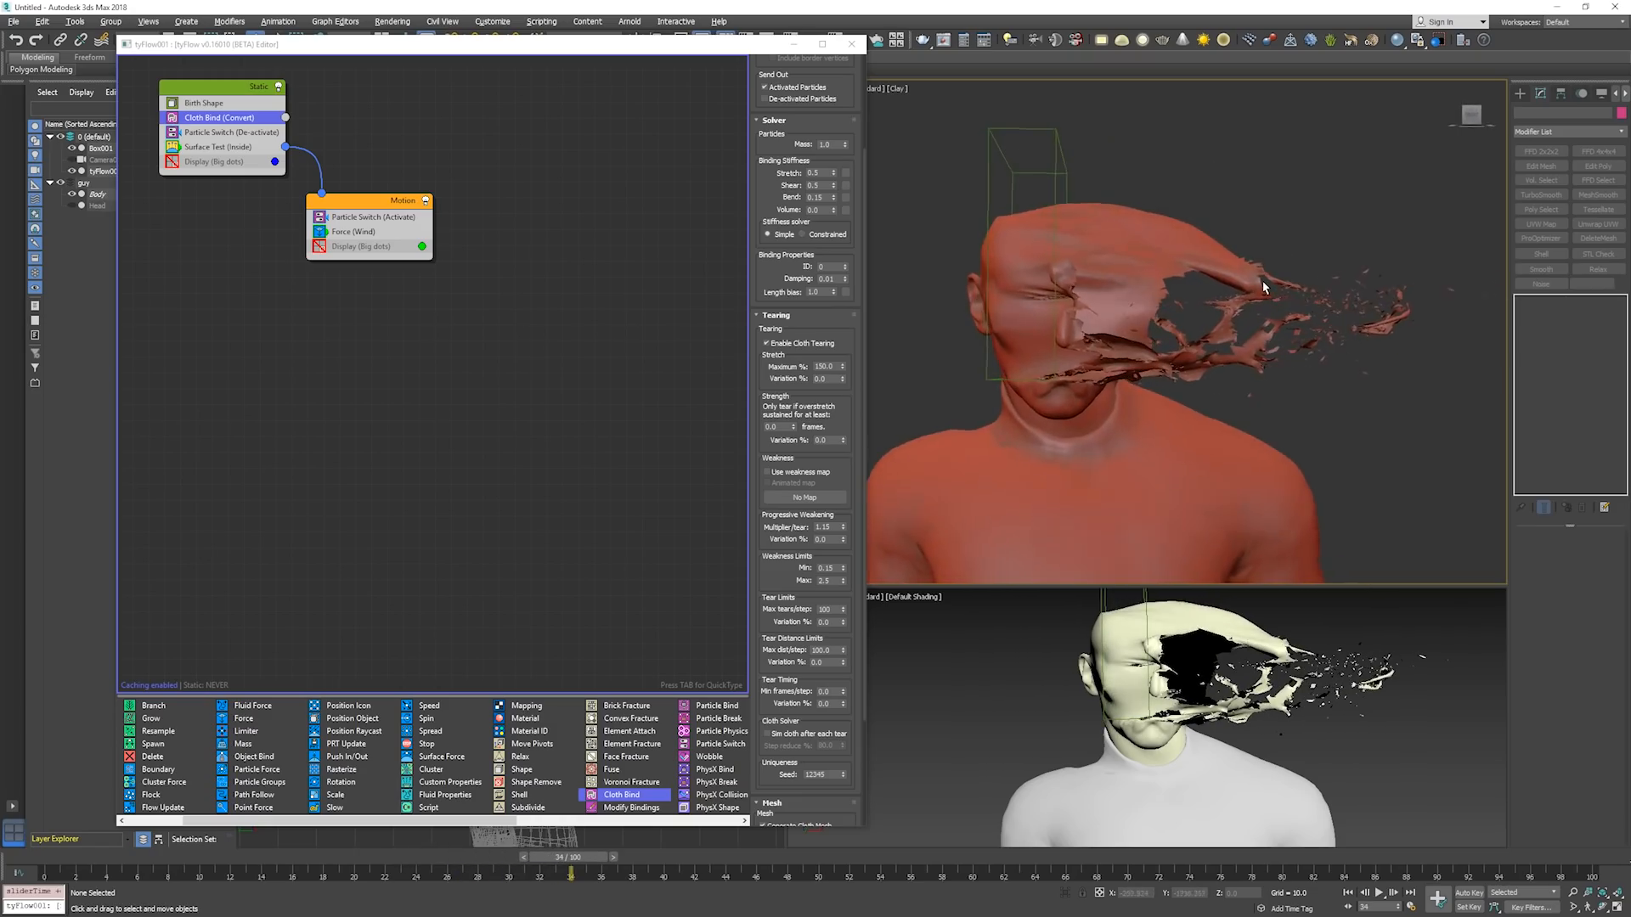
Add a Slow operator to the Motion event and move it between the Force and Display operators.
{"action": "left_click", "coordinate": [459, 271]}
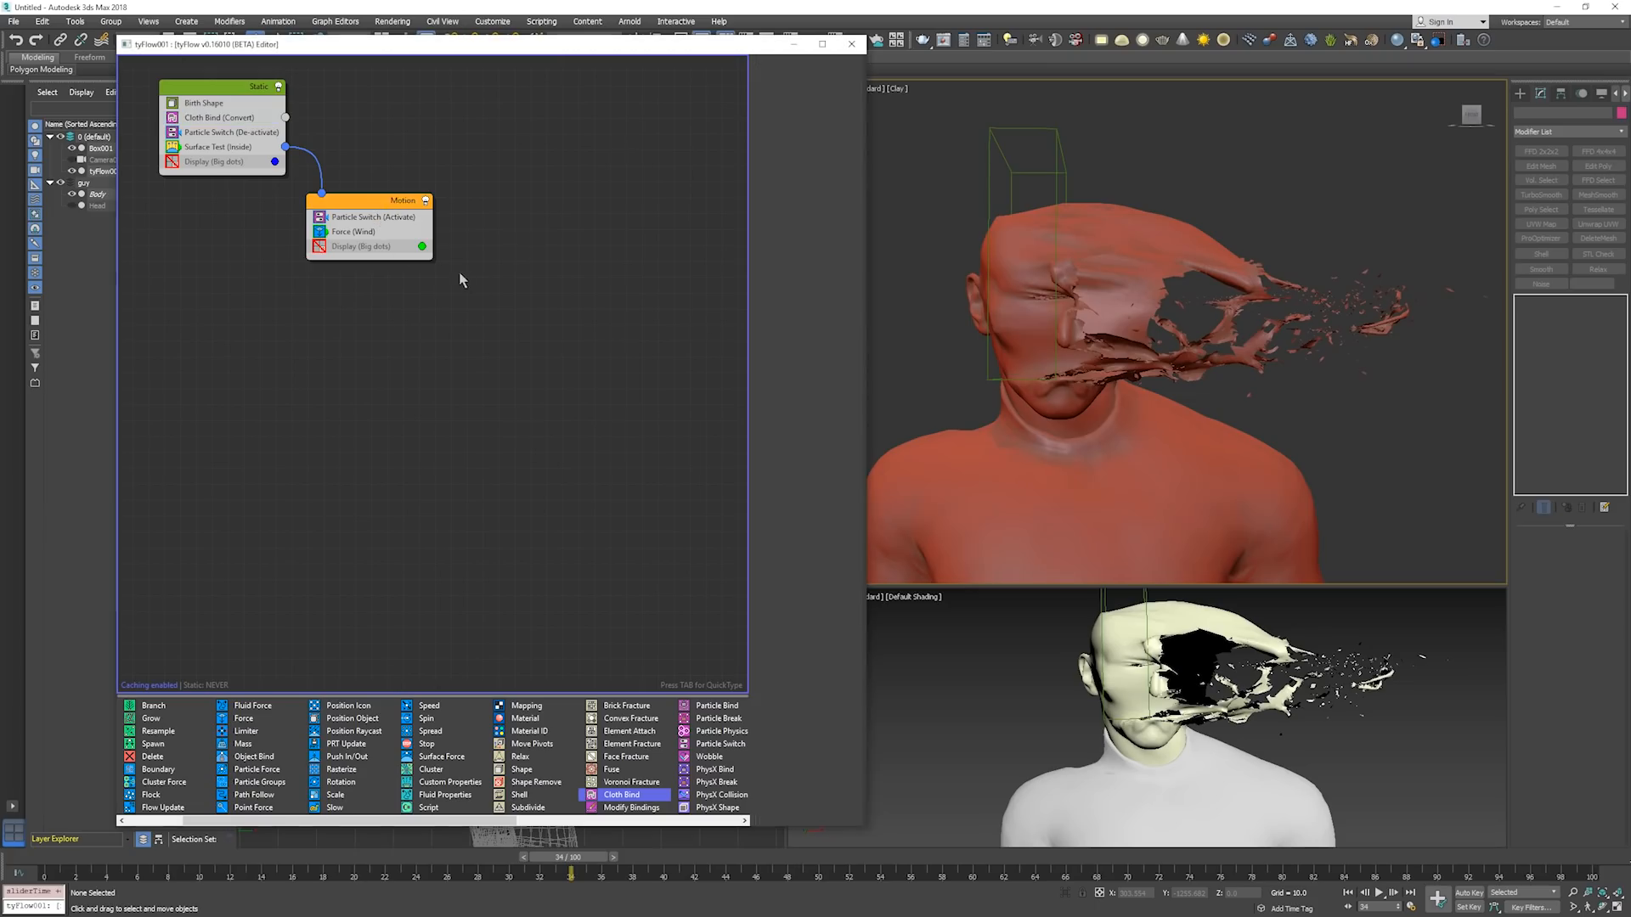
{"action": "left_click", "coordinate": [367, 199]}
{"action": "right_click", "coordinate": [367, 204]}
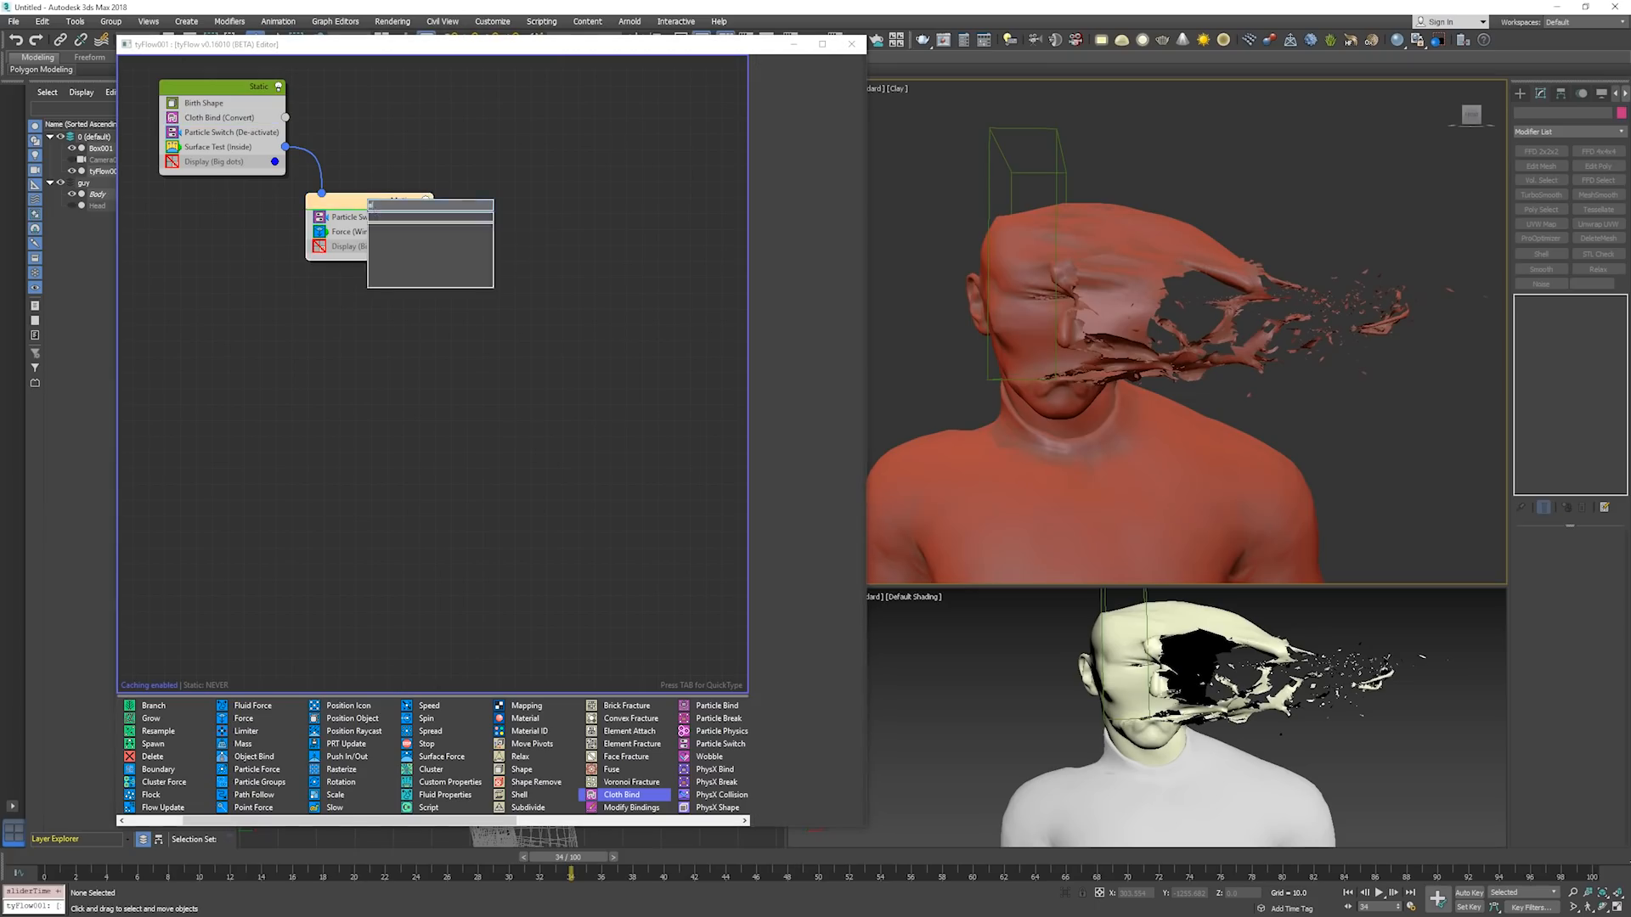
{"action": "left_click", "coordinate": [367, 207]}
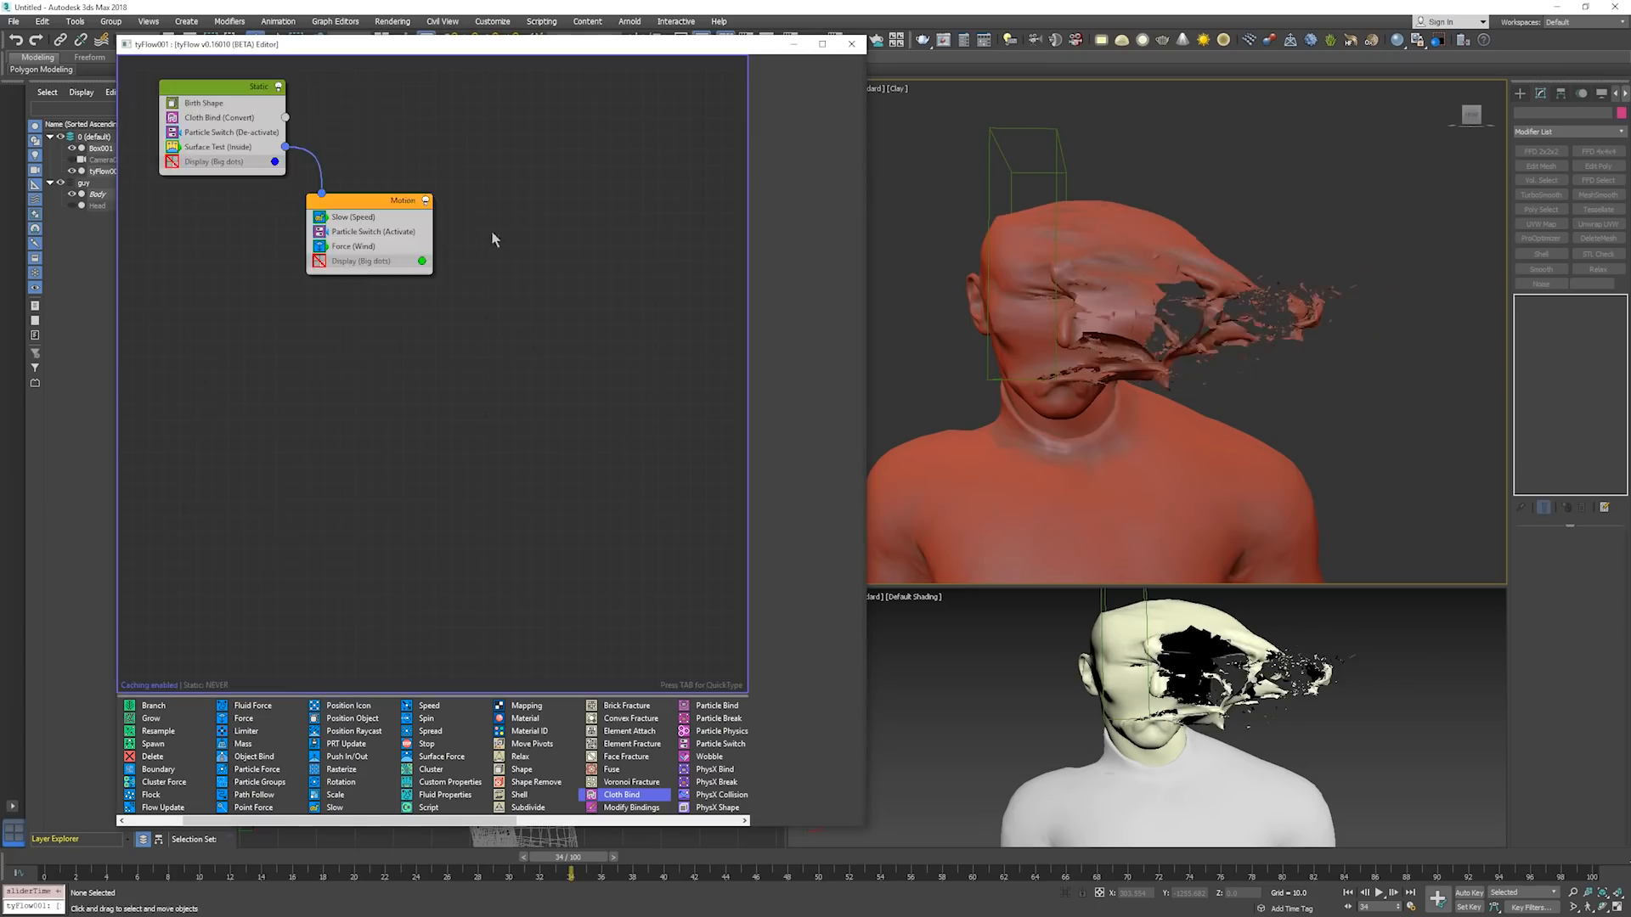
{"action": "left_click_drag", "start_coordinate": [363, 218], "coordinate": [371, 260]}
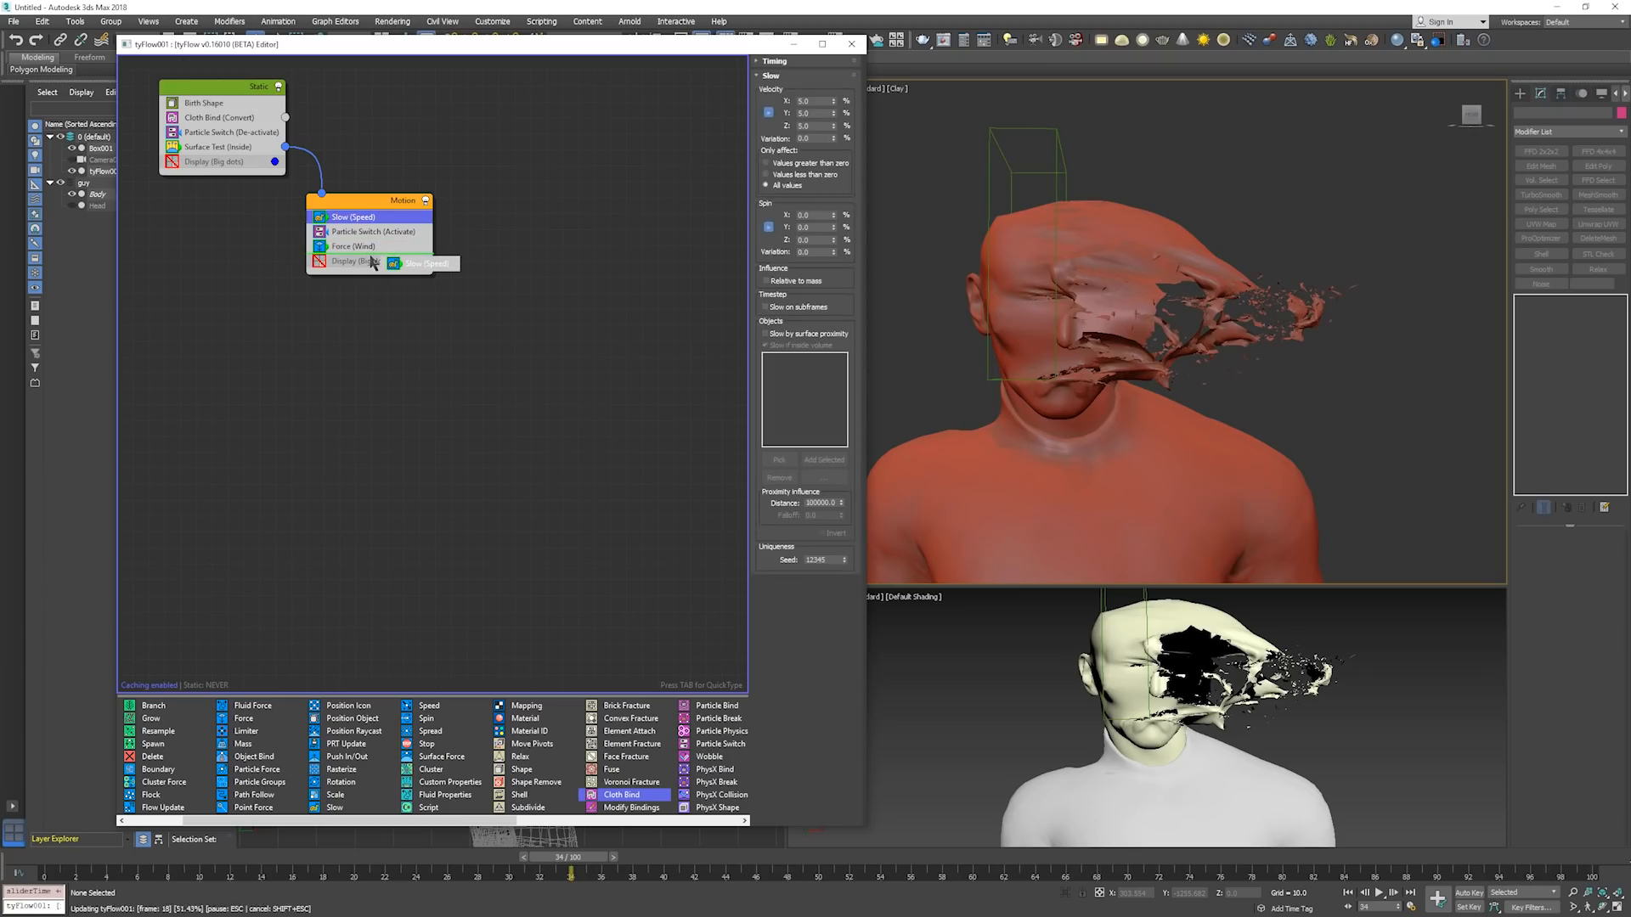
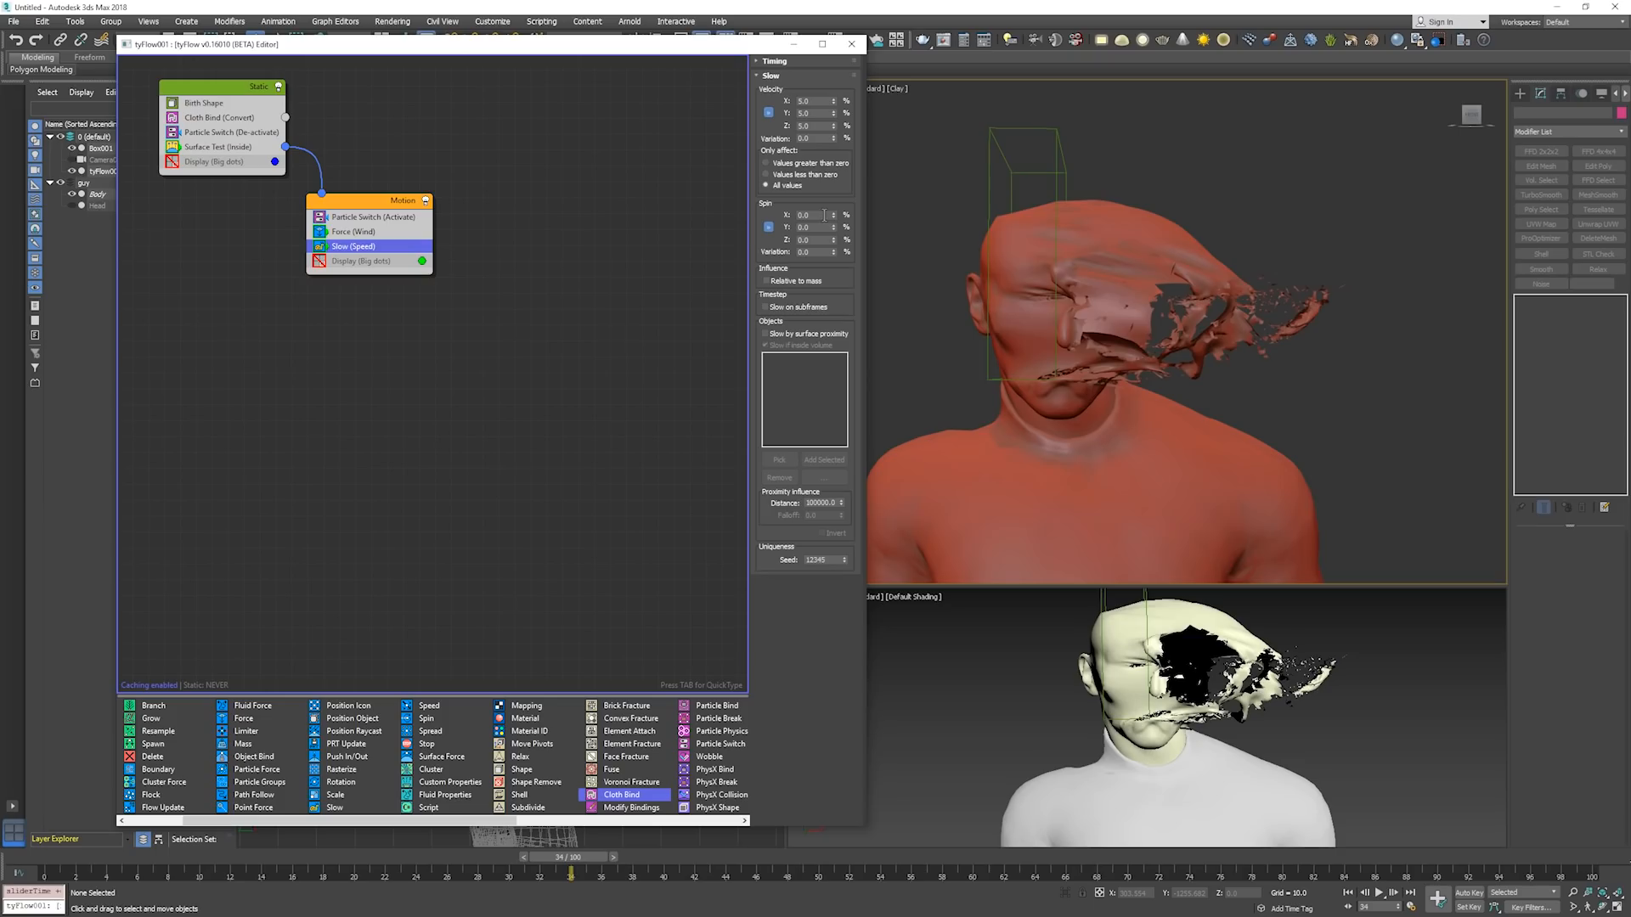
Play the simulation from frame 0 to examine how the slowed cloth tears, and return to the start frame.
{"action": "key", "text": "Home"}
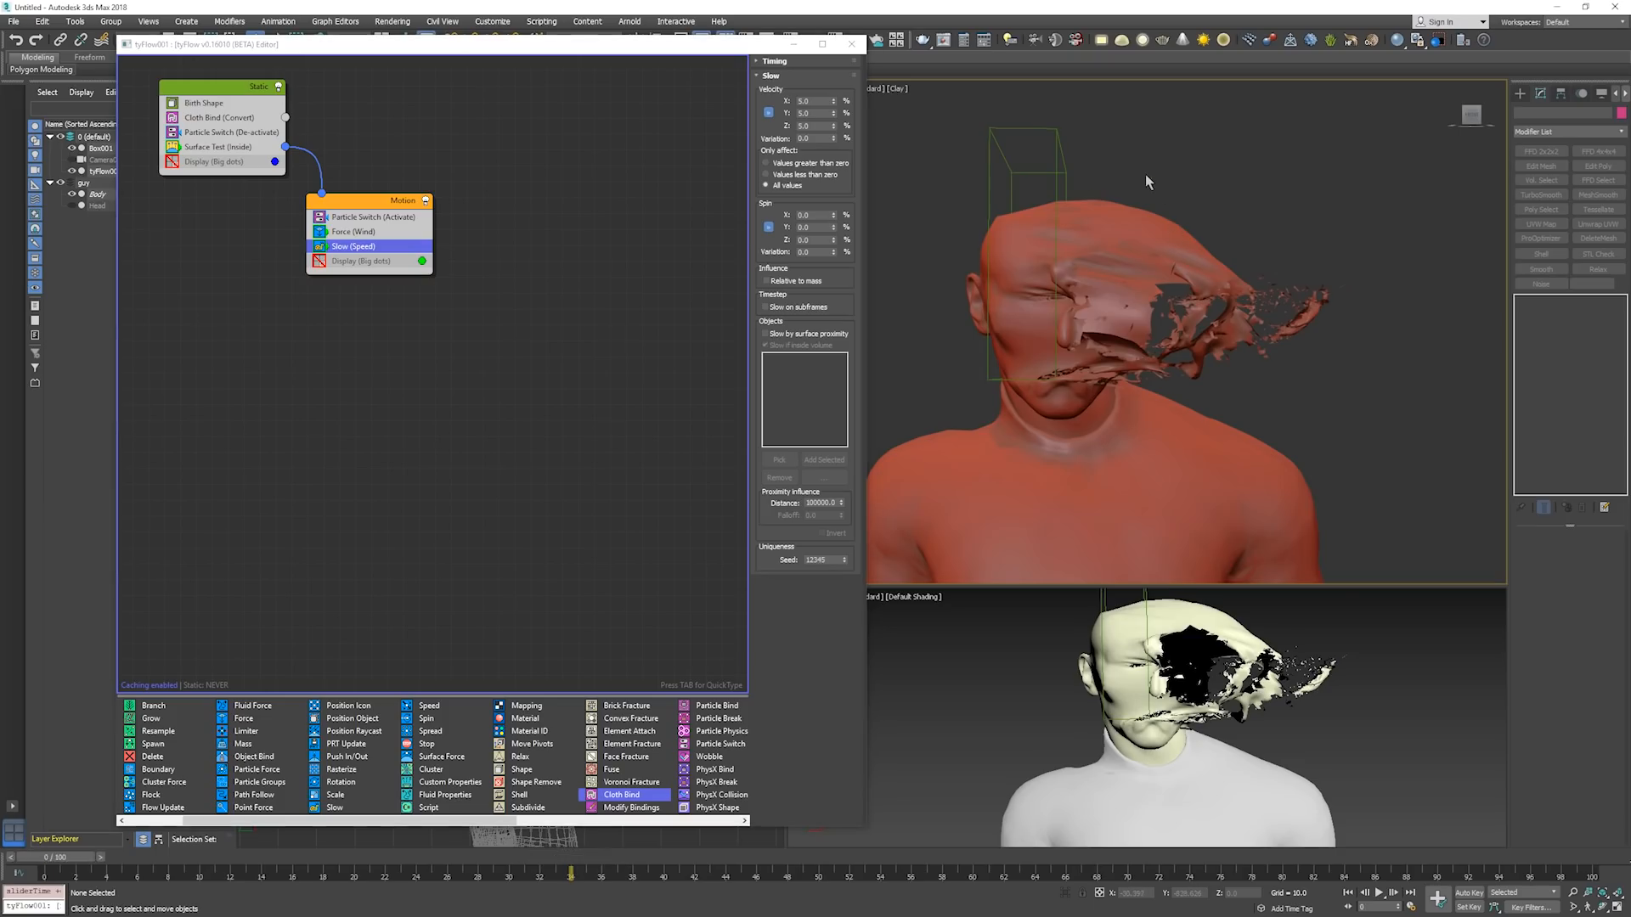
{"action": "key", "text": "slash"}
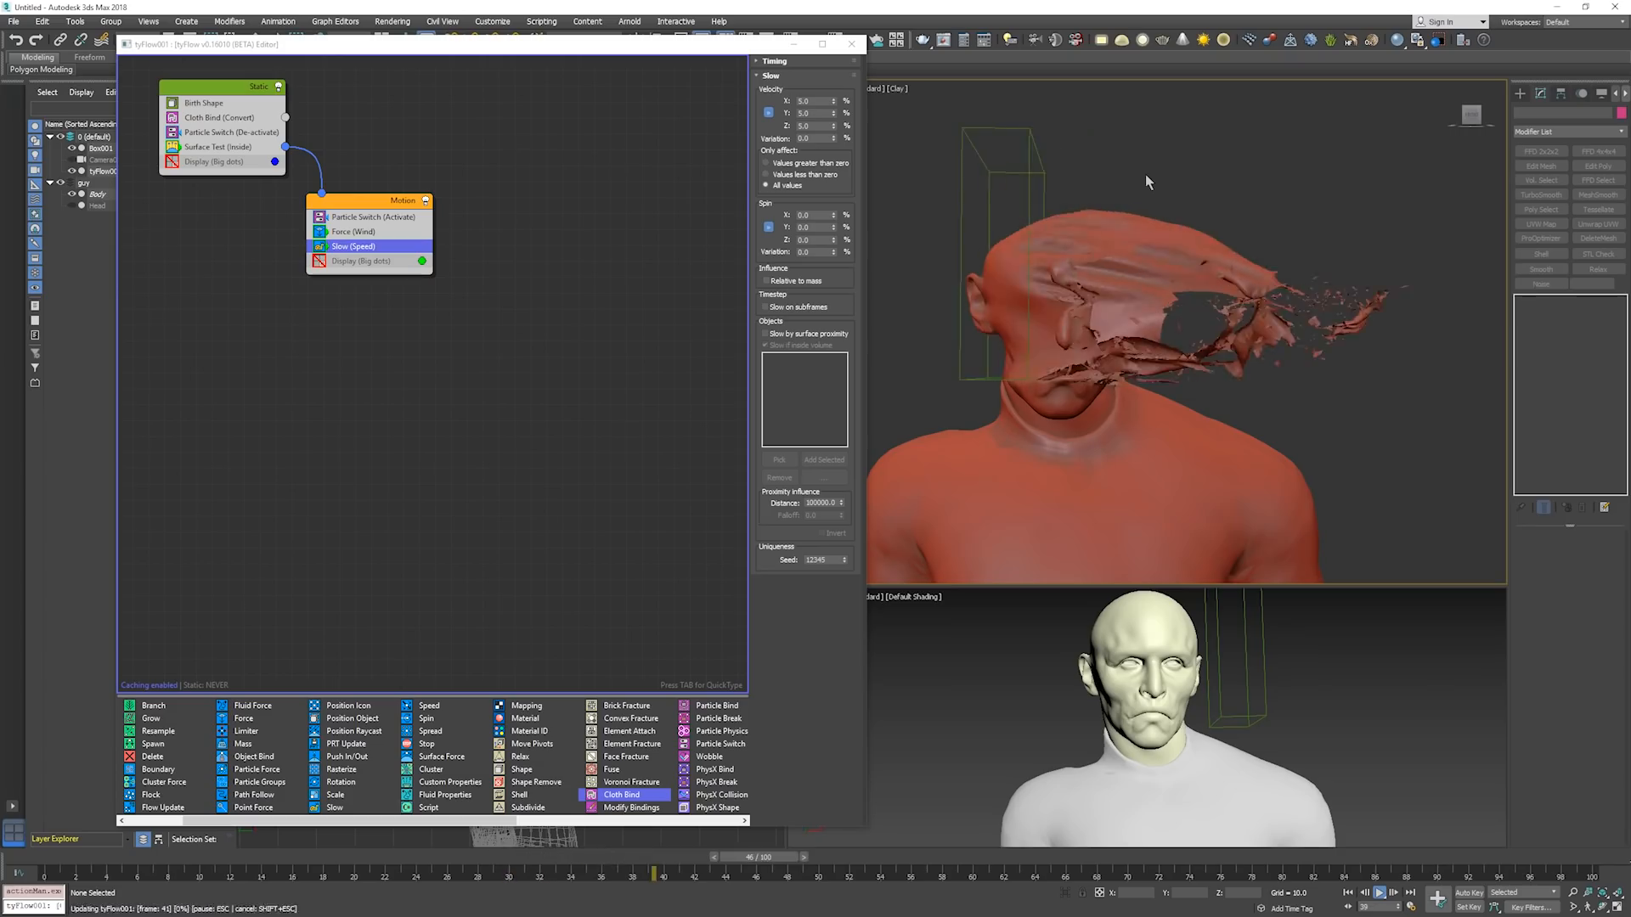
{"action": "key", "text": "slash"}
{"action": "key", "text": "Home"}
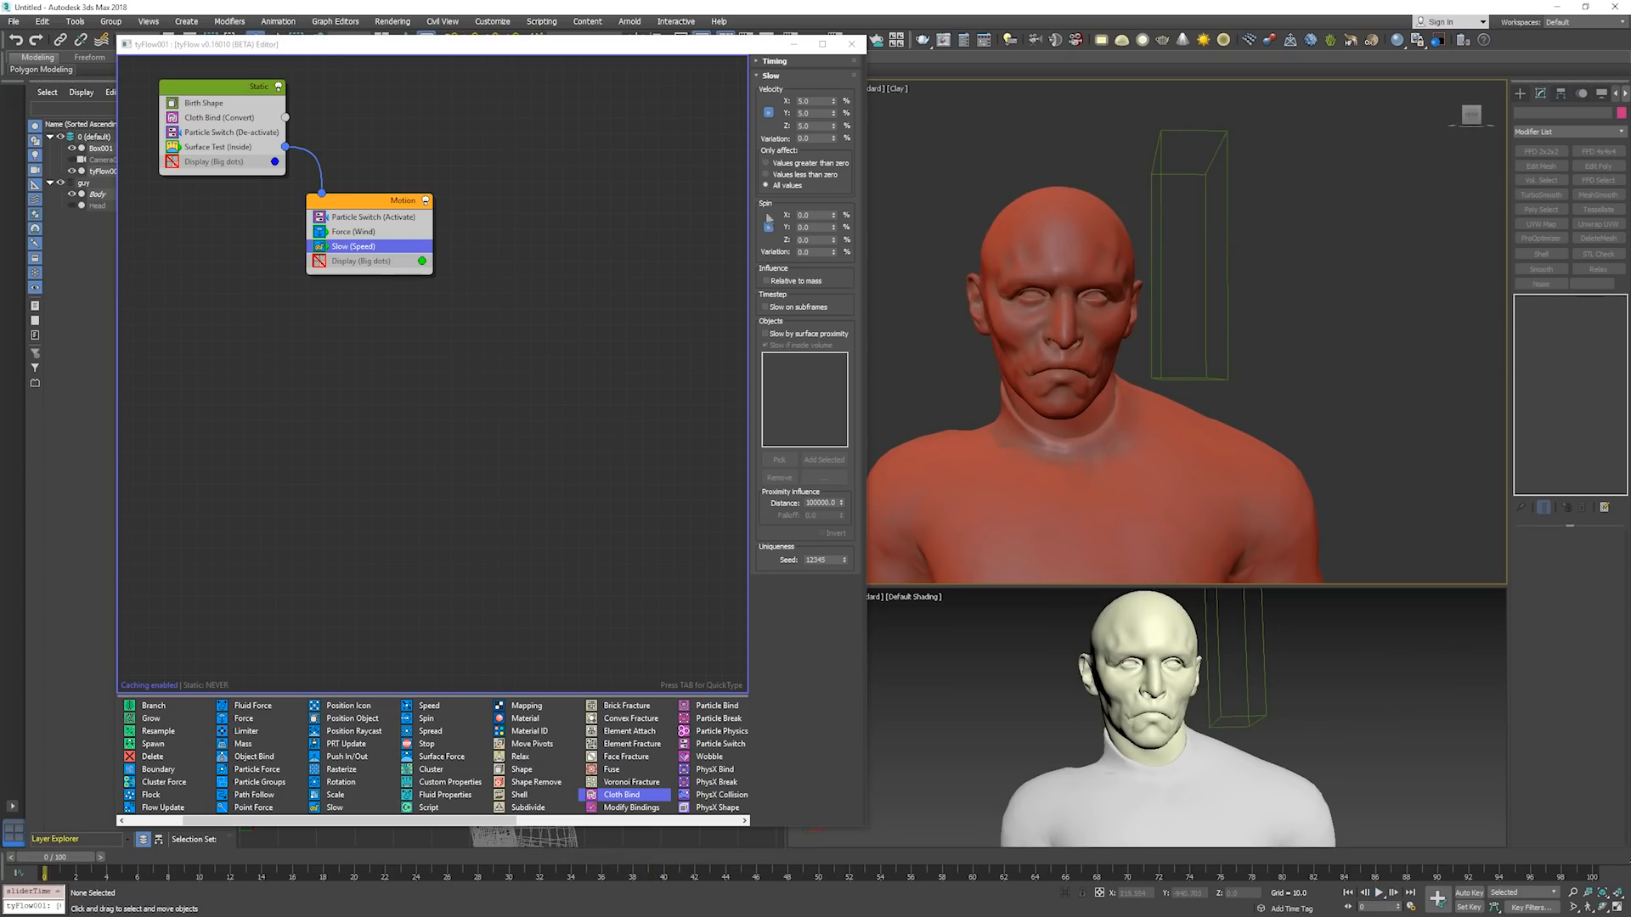
In the Motion event's Force operator, set noise layer 1 to strength 0.05 and scale 0.05.
{"action": "left_click", "coordinate": [384, 217]}
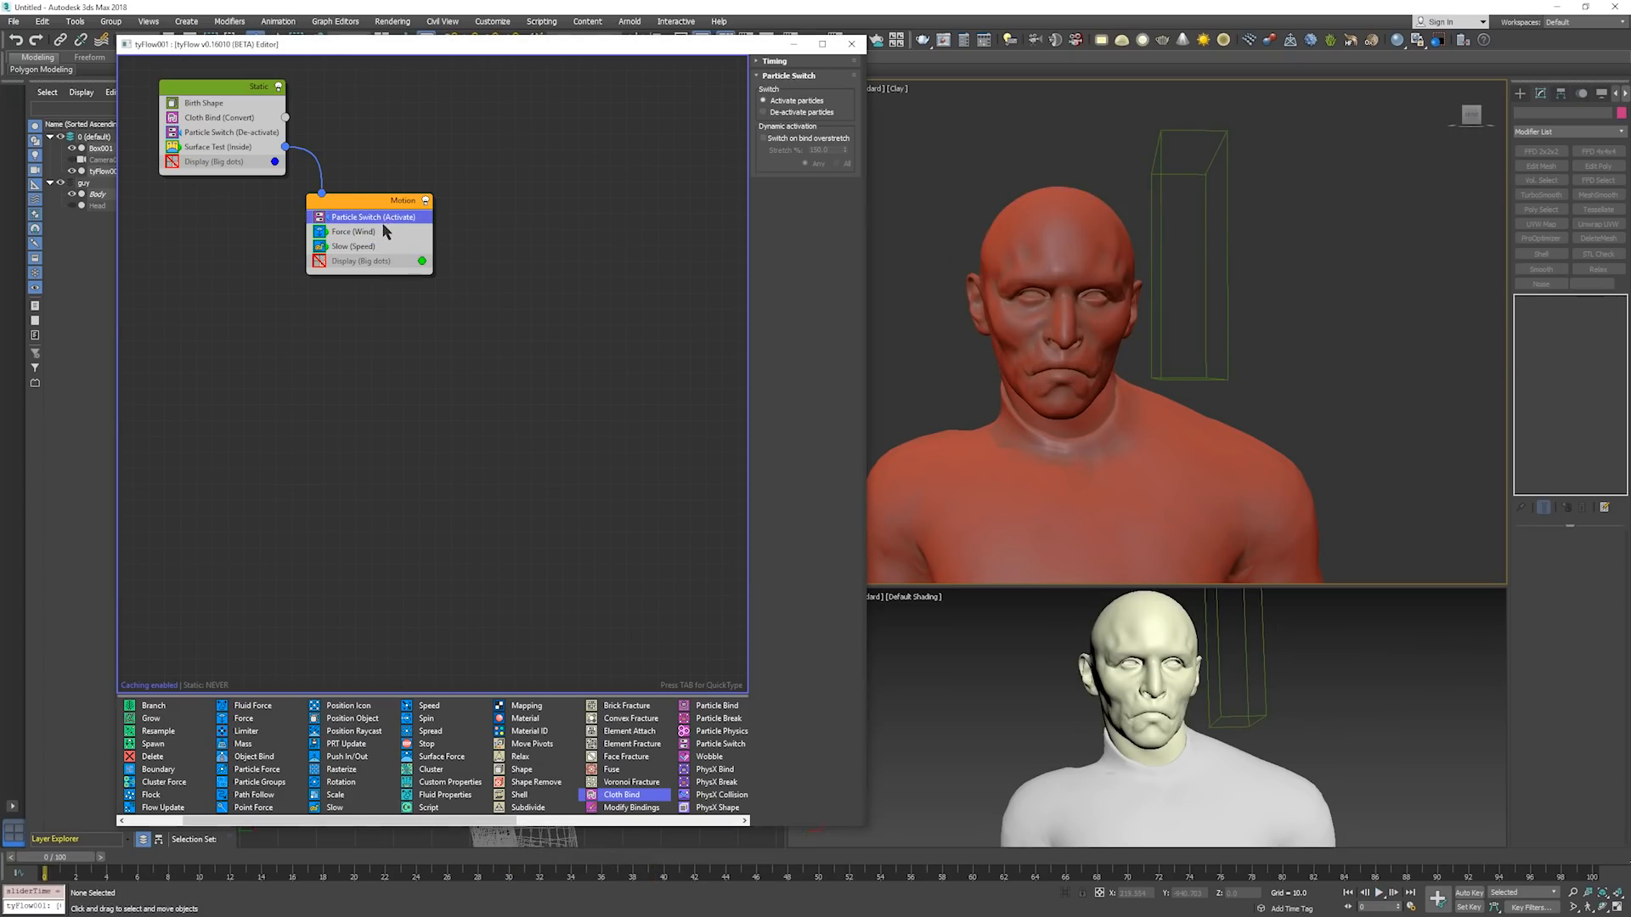
{"action": "left_click", "coordinate": [382, 231]}
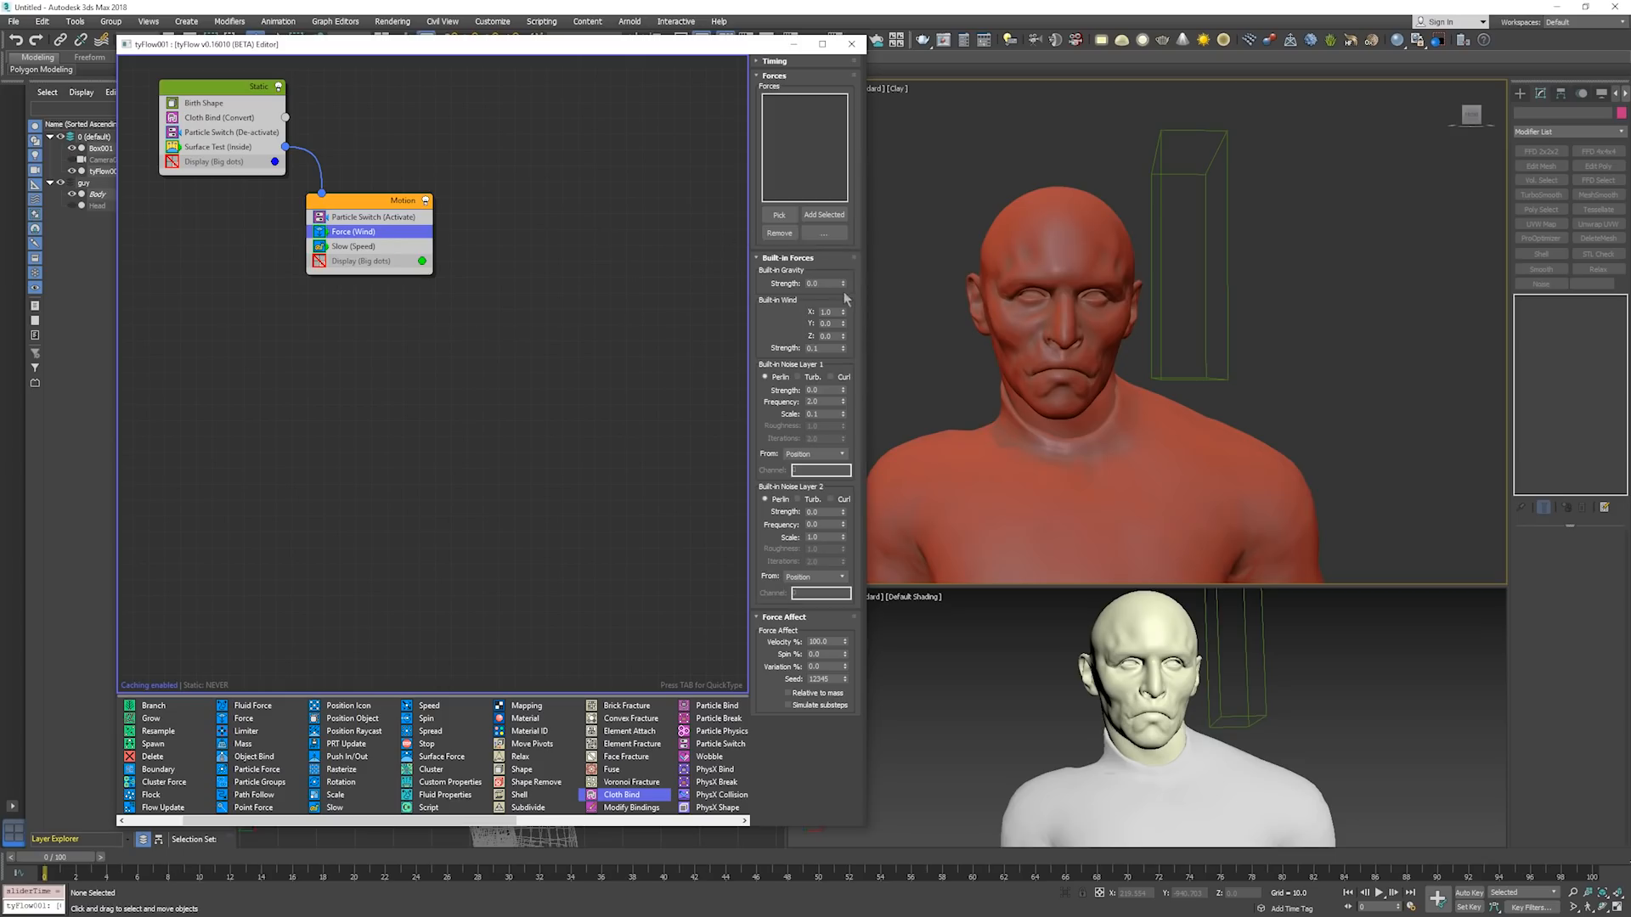
{"action": "double_click", "coordinate": [824, 390]}
{"action": "type", "text": "0.05"}
{"action": "key", "text": "Return"}
{"action": "double_click", "coordinate": [820, 415]}
{"action": "type", "text": "0.05"}
{"action": "left_click_drag", "start_coordinate": [649, 45], "coordinate": [618, 53]}
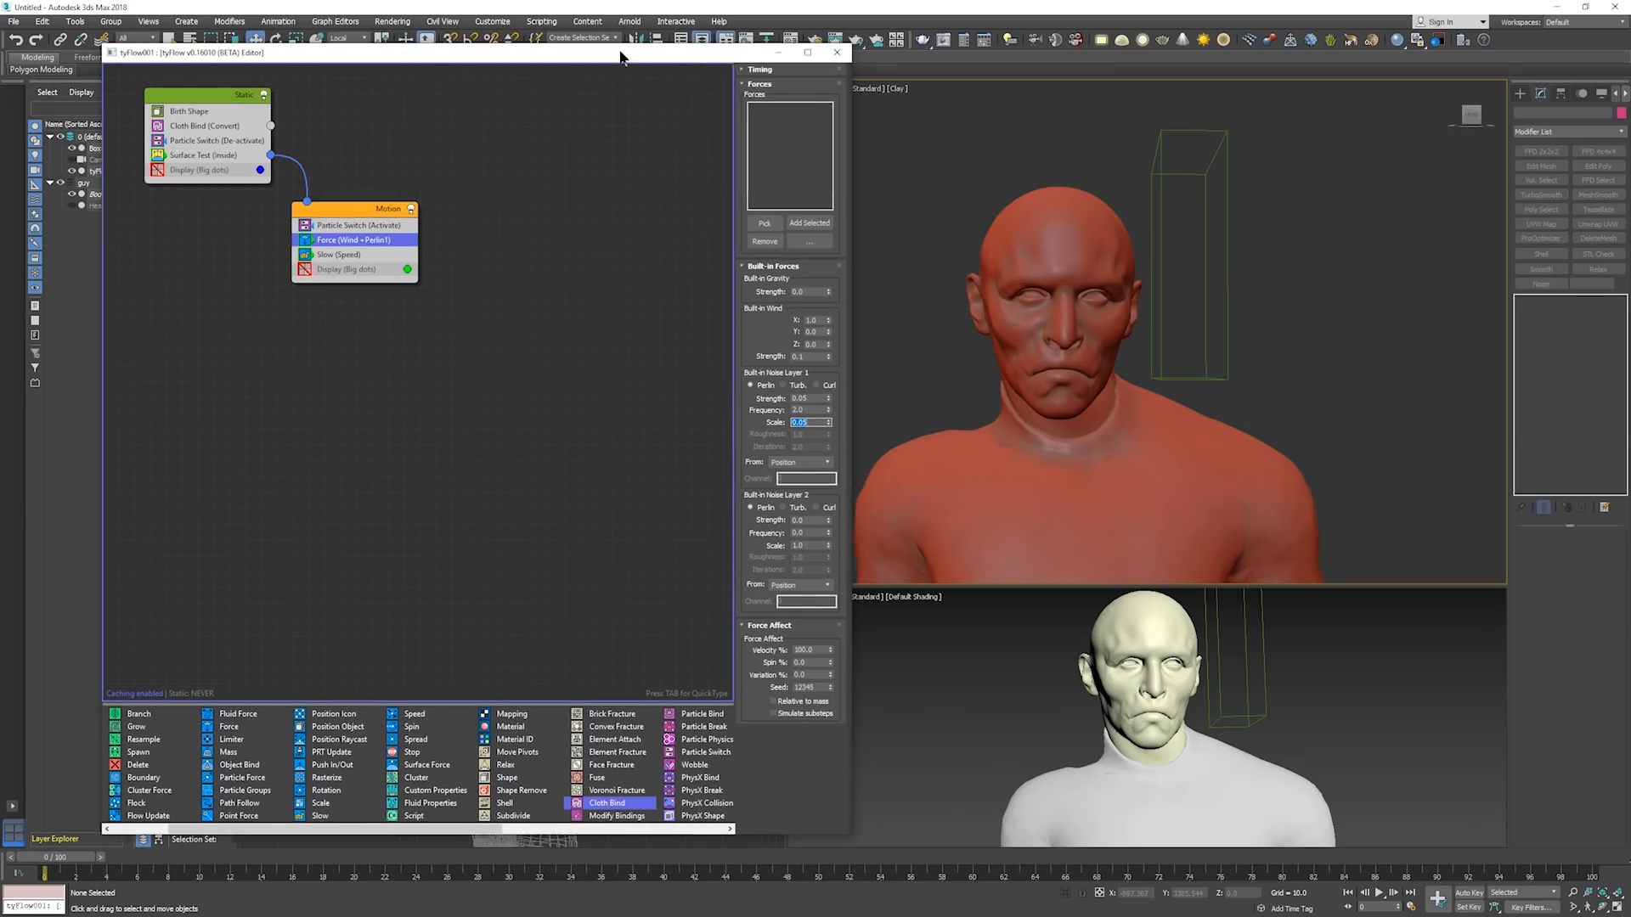
Review the scene's display unit scale in Units Setup and close it without changes.
{"action": "left_click", "coordinate": [491, 22]}
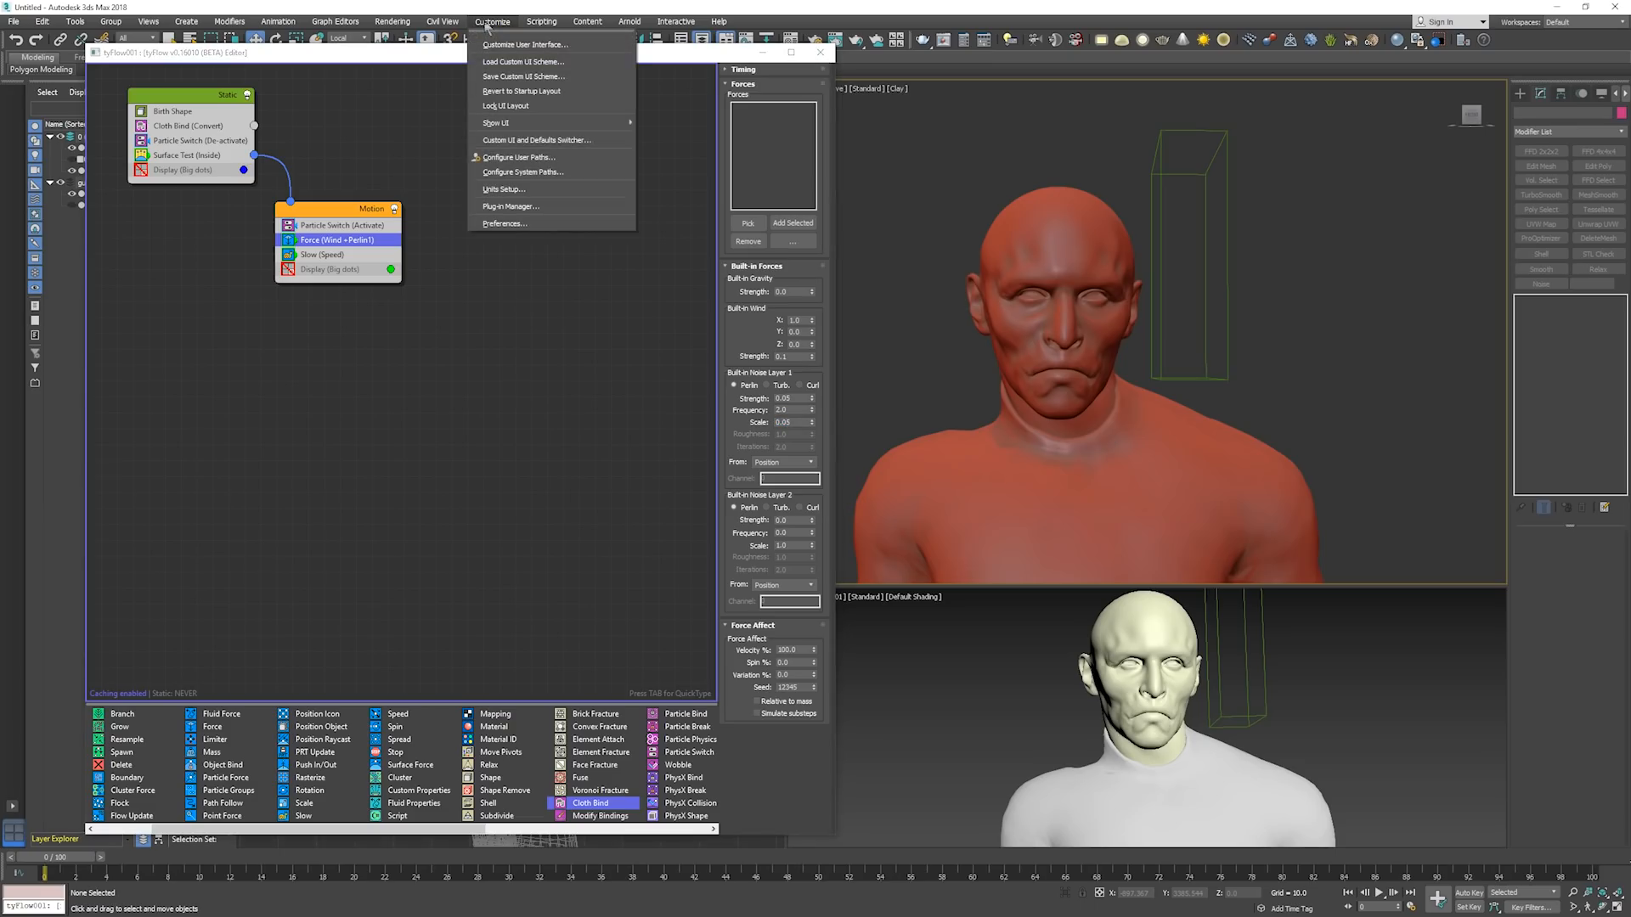
{"action": "left_click", "coordinate": [510, 189]}
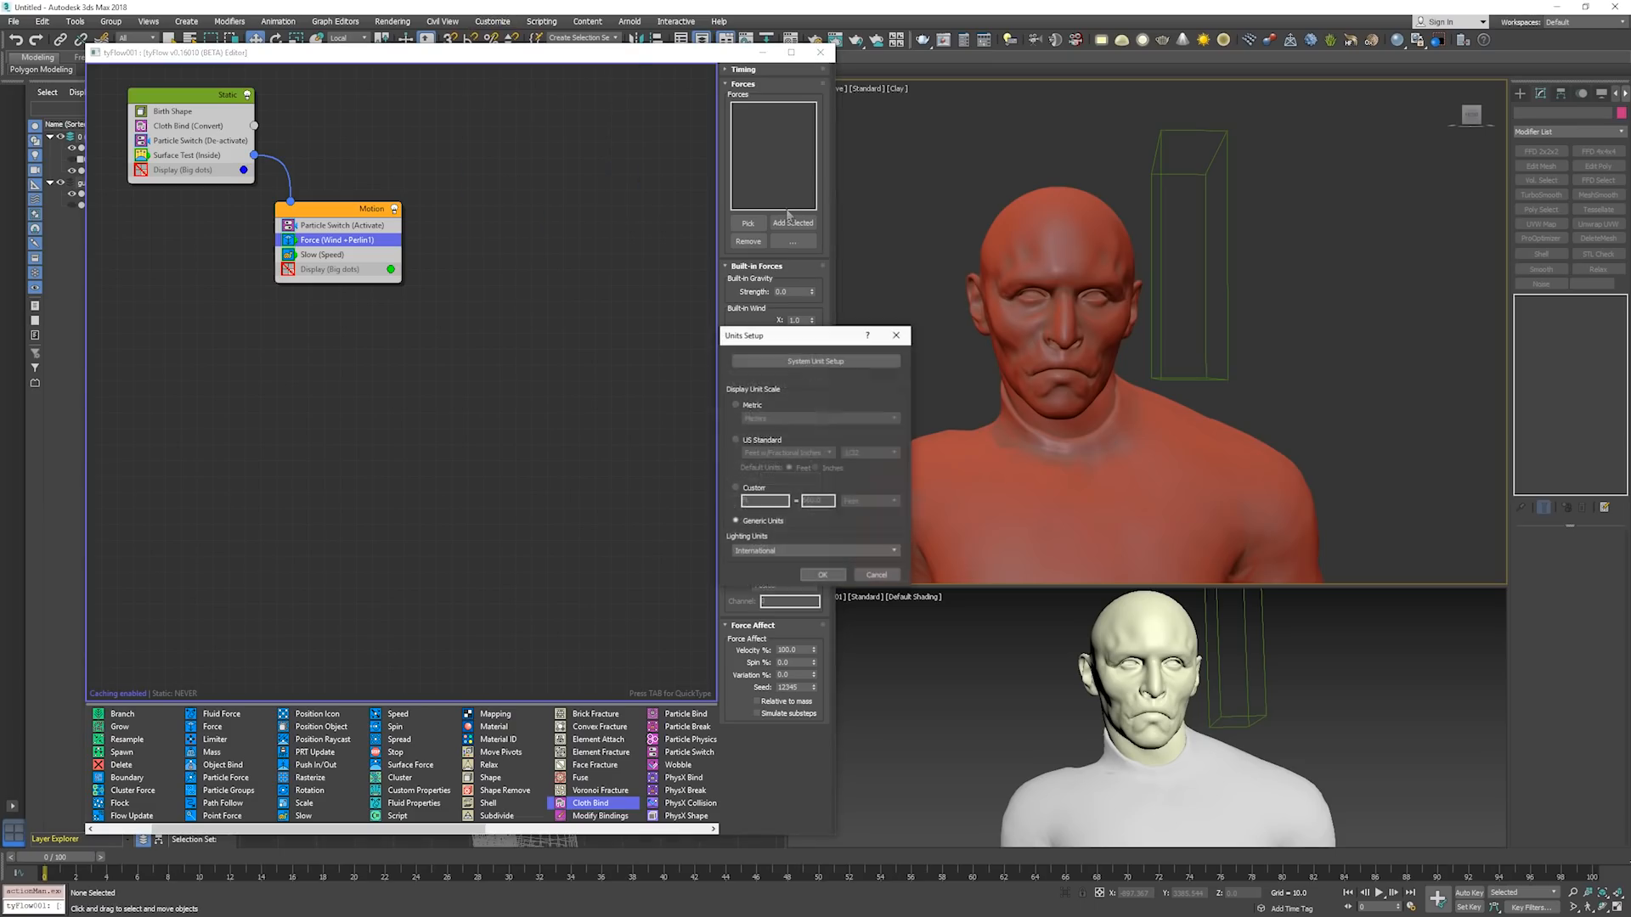
{"action": "left_click_drag", "start_coordinate": [798, 330], "coordinate": [955, 157]}
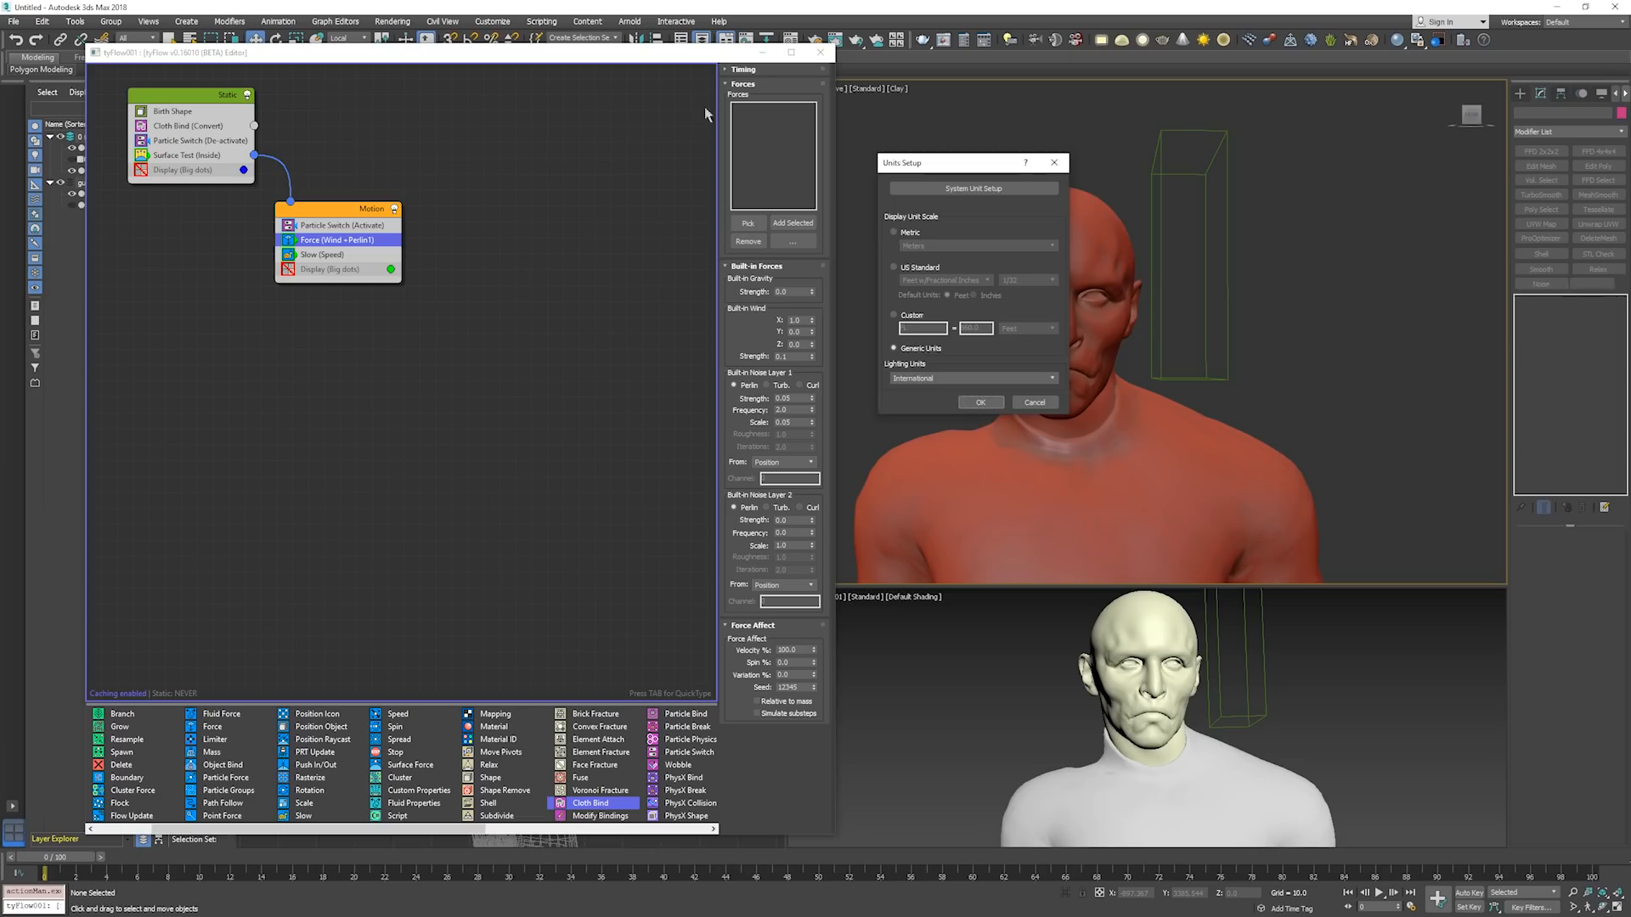
{"action": "key", "text": "Escape"}
Check the scene's system unit scale and the available unit types, and cancel out of the unit settings.
{"action": "left_click", "coordinate": [493, 21]}
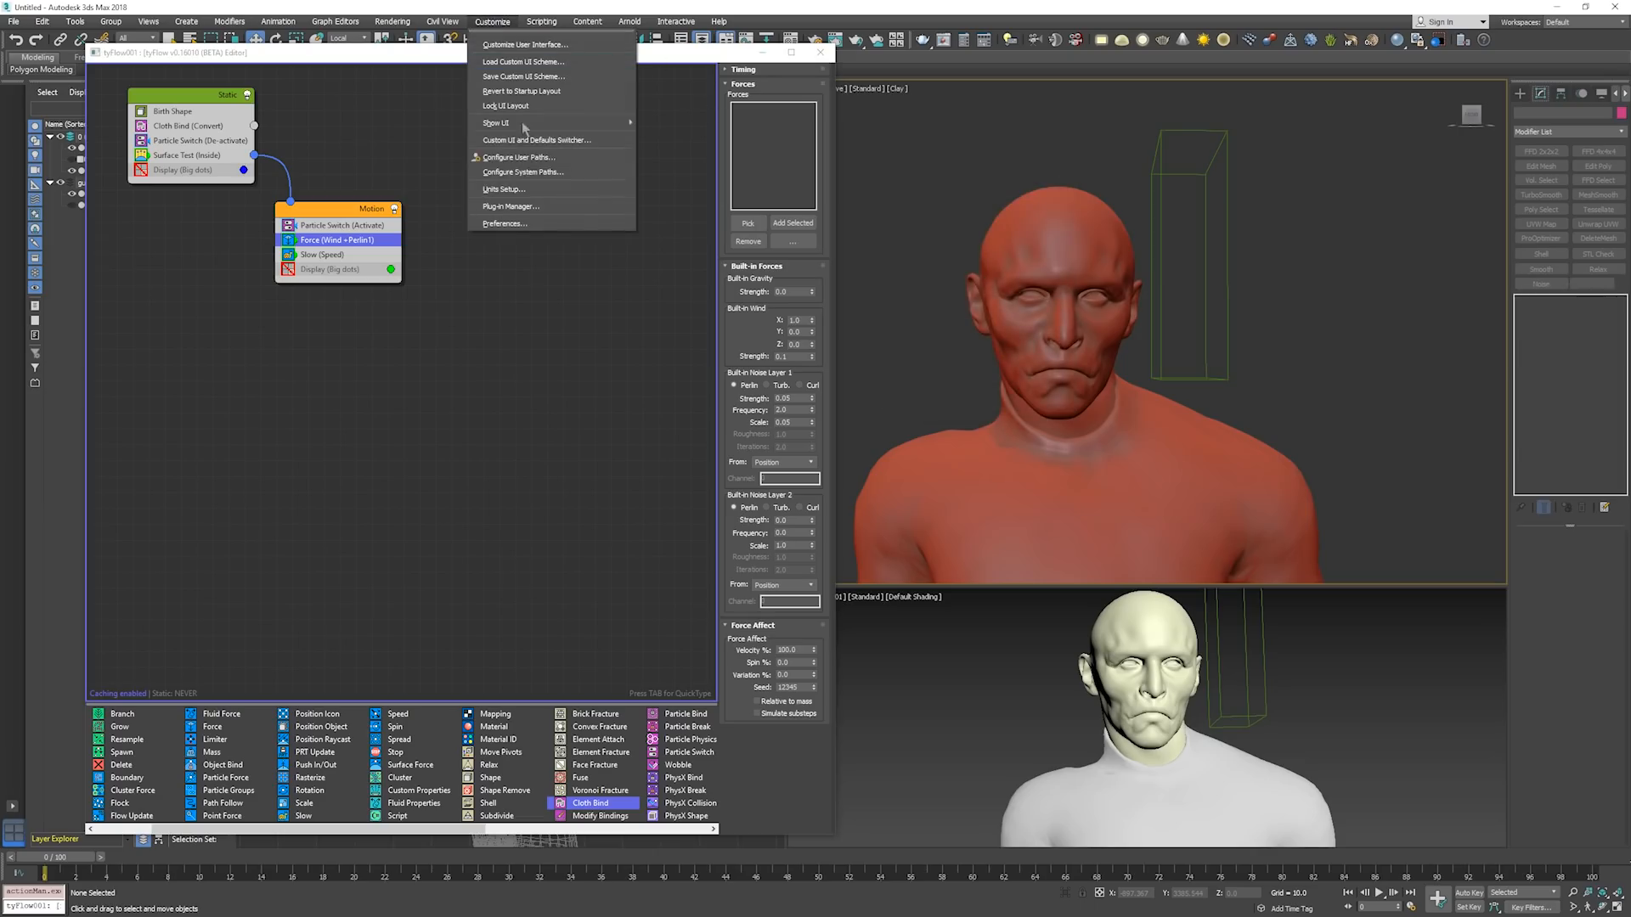
{"action": "left_click", "coordinate": [545, 192]}
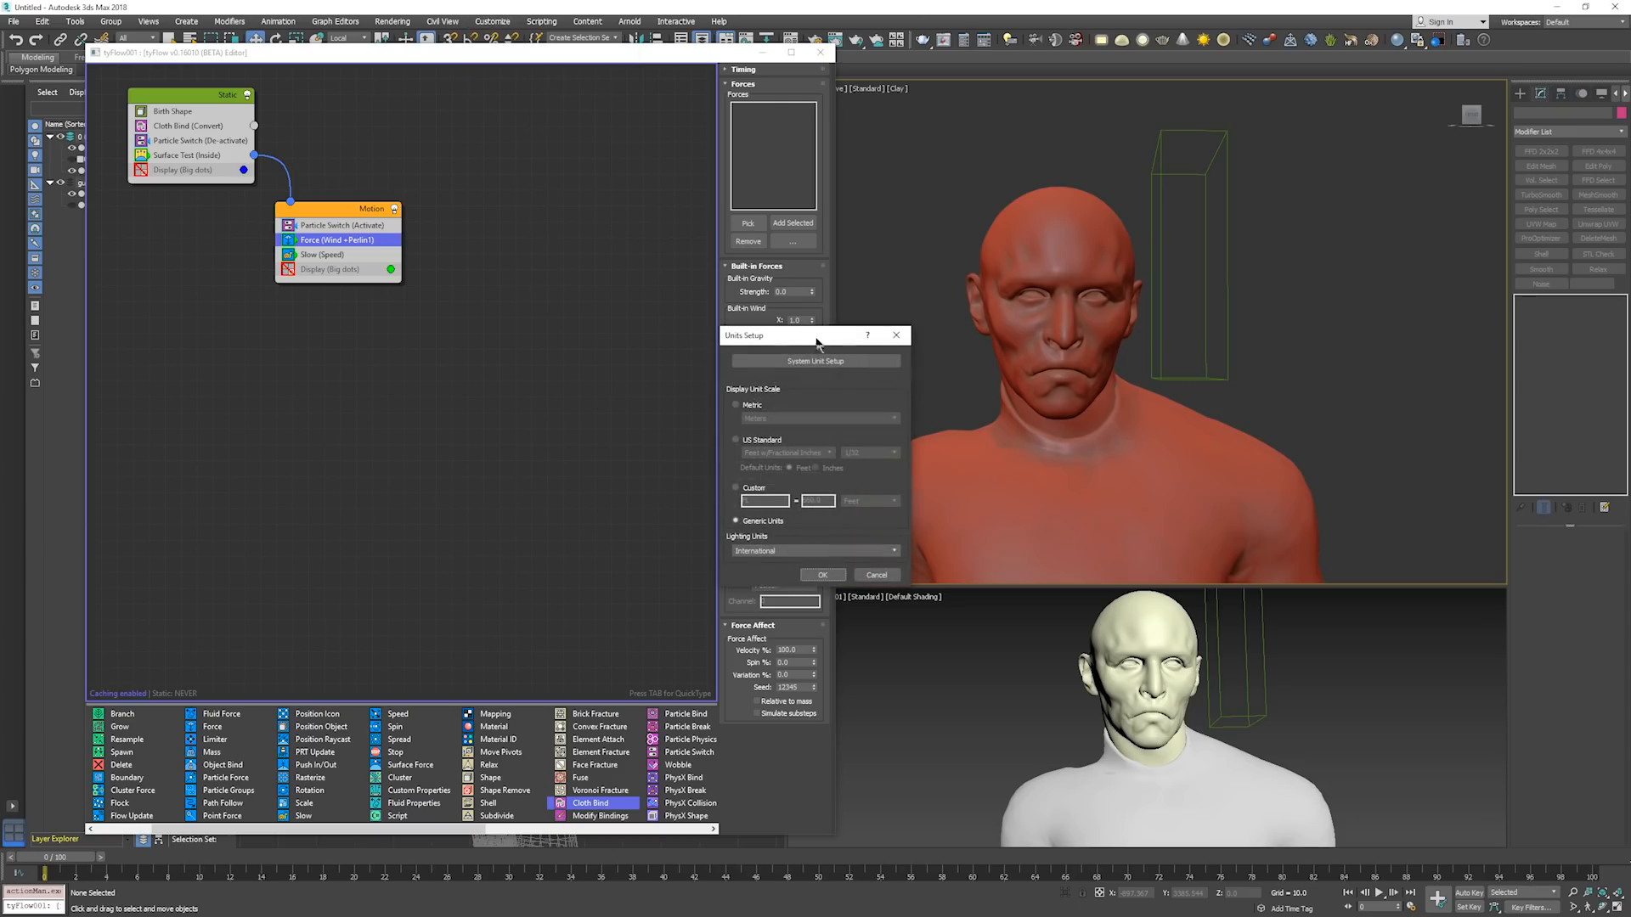
{"action": "left_click_drag", "start_coordinate": [835, 331], "coordinate": [998, 109]}
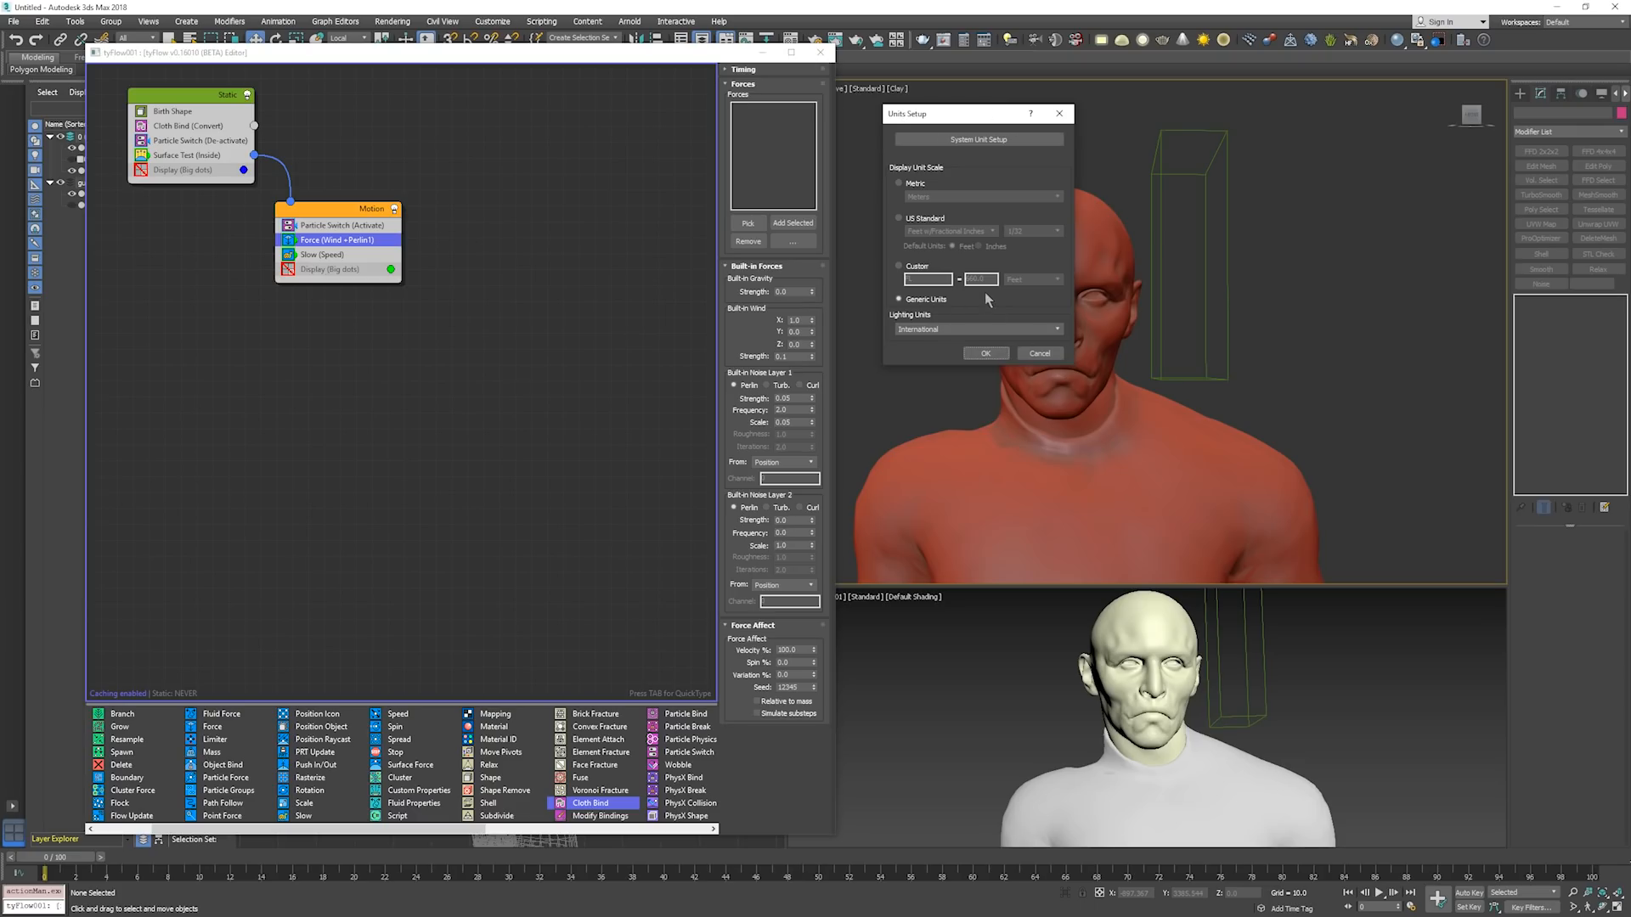
{"action": "left_click", "coordinate": [975, 145]}
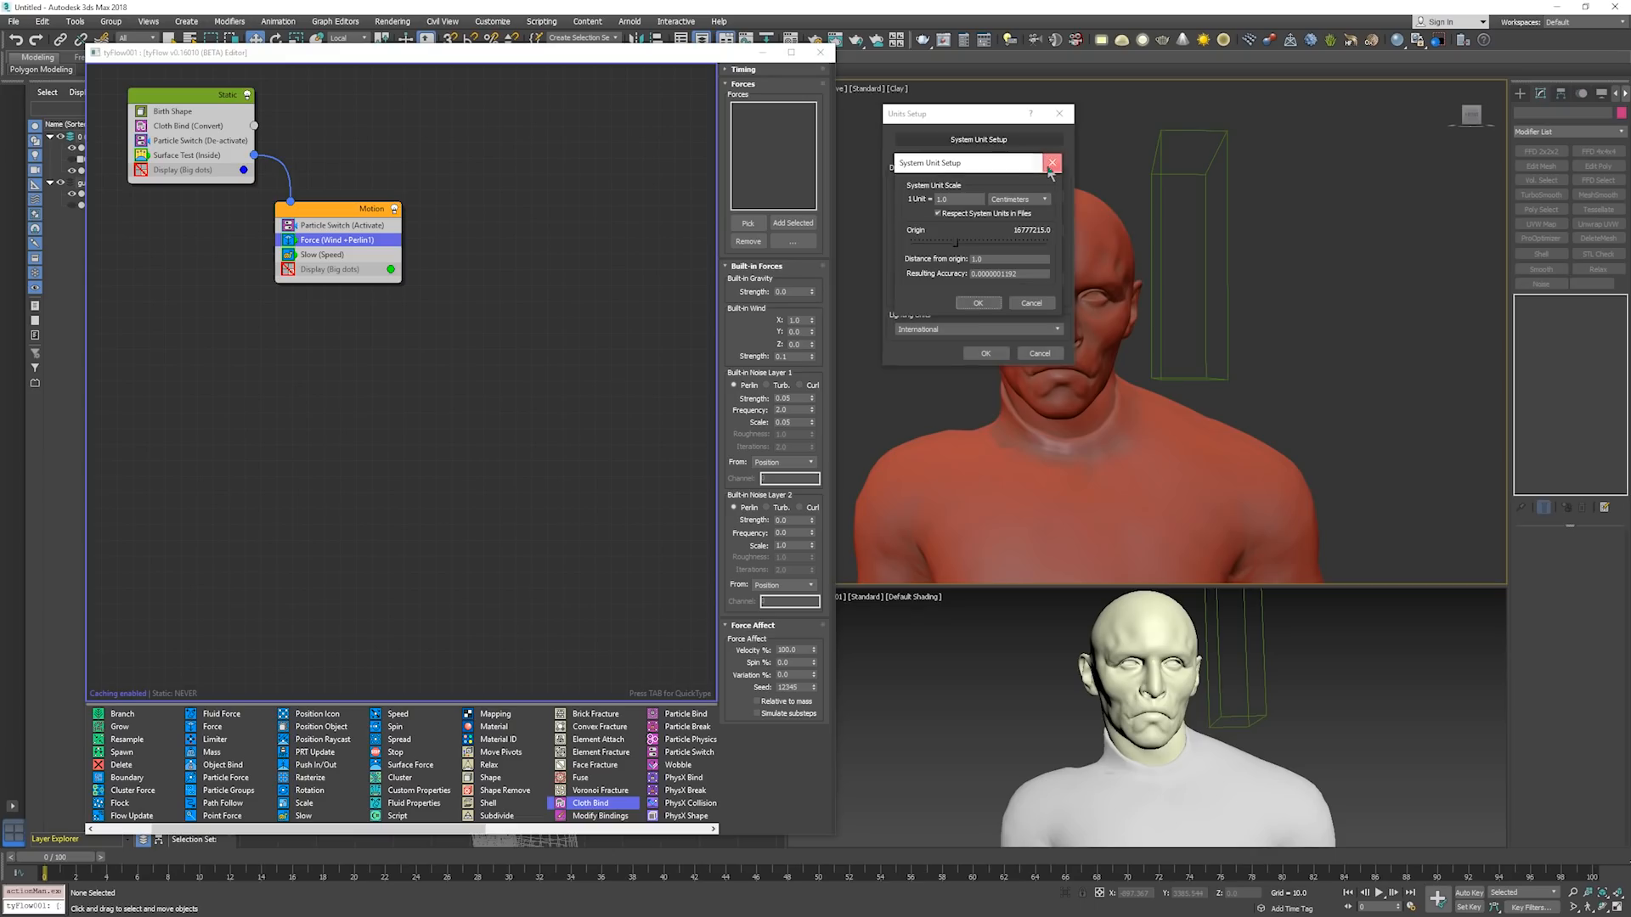
{"action": "left_click", "coordinate": [1052, 162]}
{"action": "left_click", "coordinate": [991, 140]}
{"action": "left_click", "coordinate": [1024, 199]}
{"action": "left_click", "coordinate": [1026, 201]}
{"action": "left_click", "coordinate": [1026, 201]}
{"action": "left_click", "coordinate": [1030, 202]}
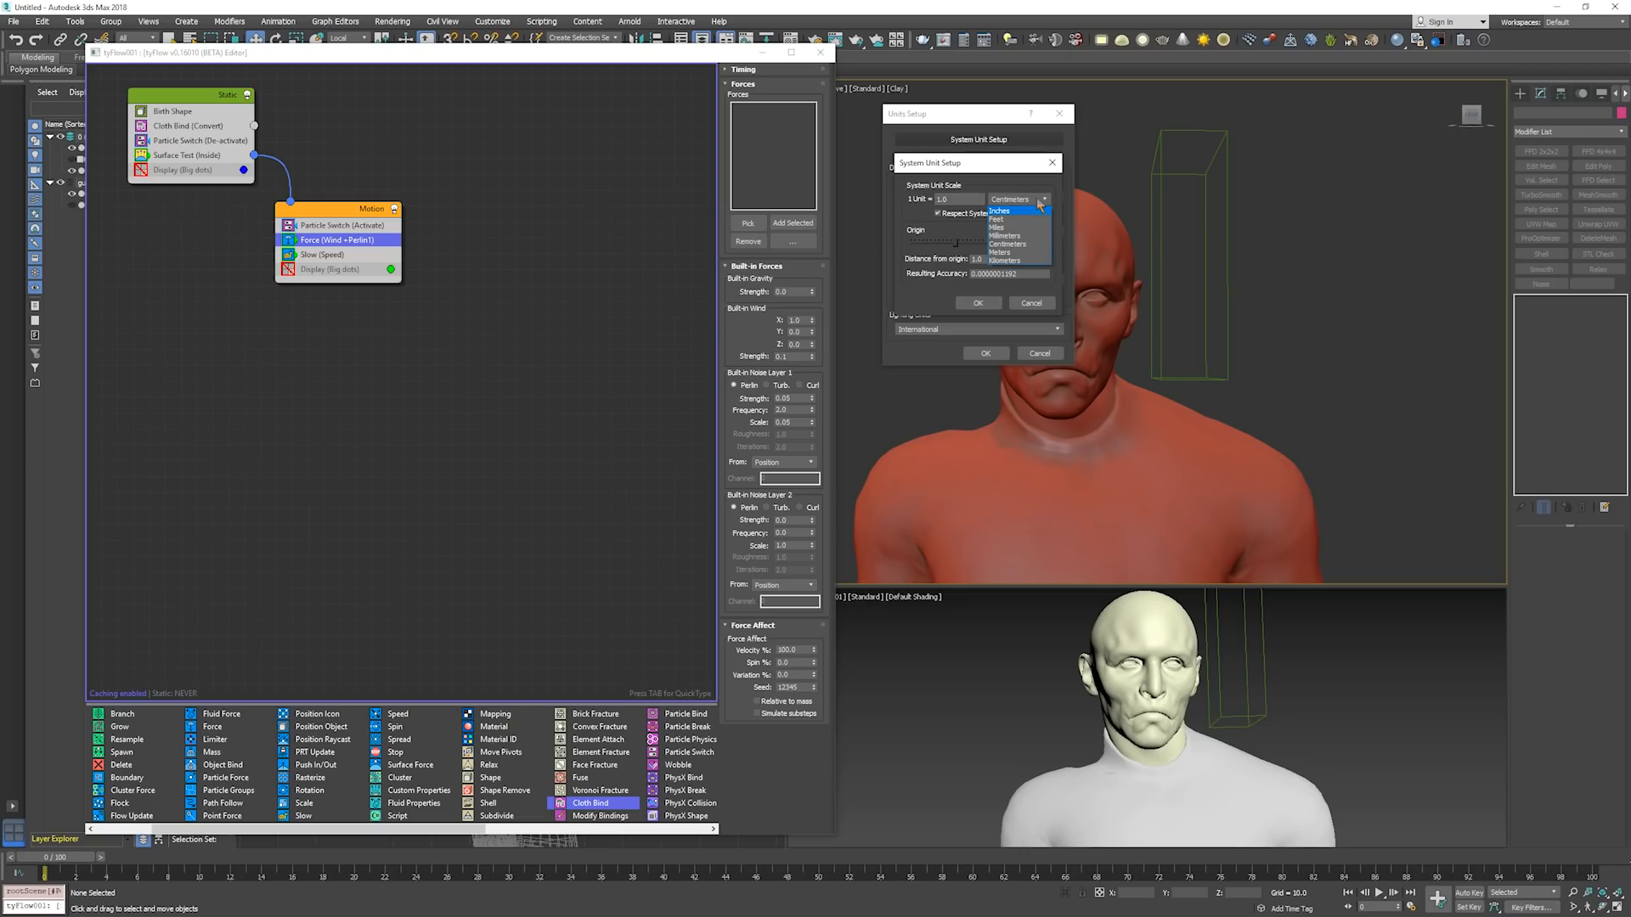
{"action": "left_click", "coordinate": [1040, 205]}
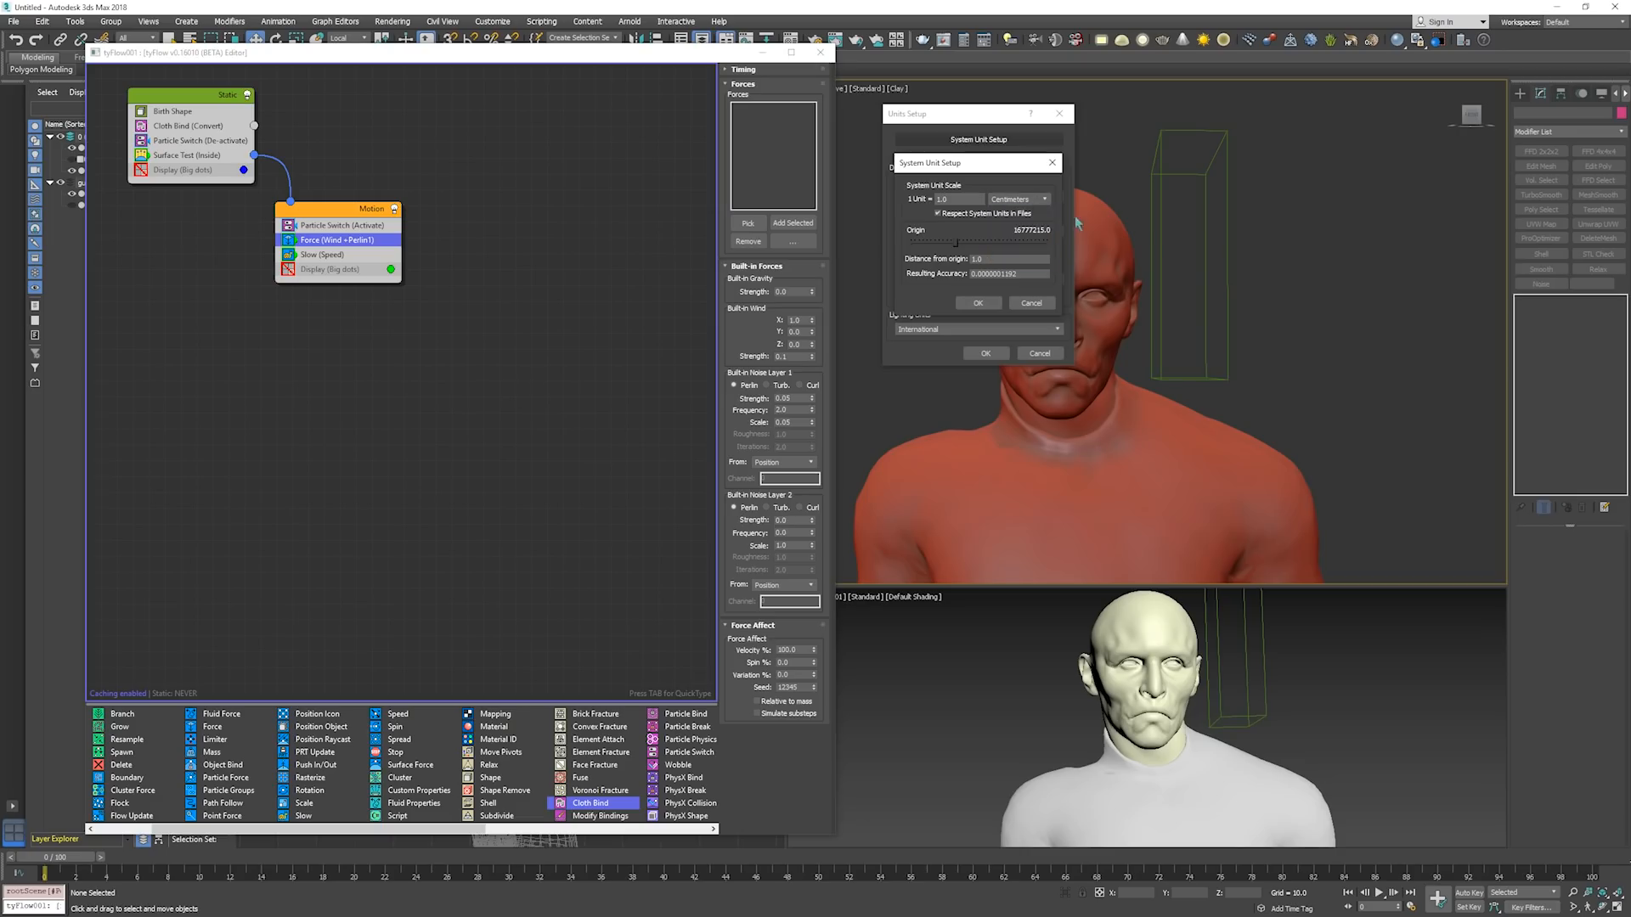
{"action": "left_click", "coordinate": [1031, 303]}
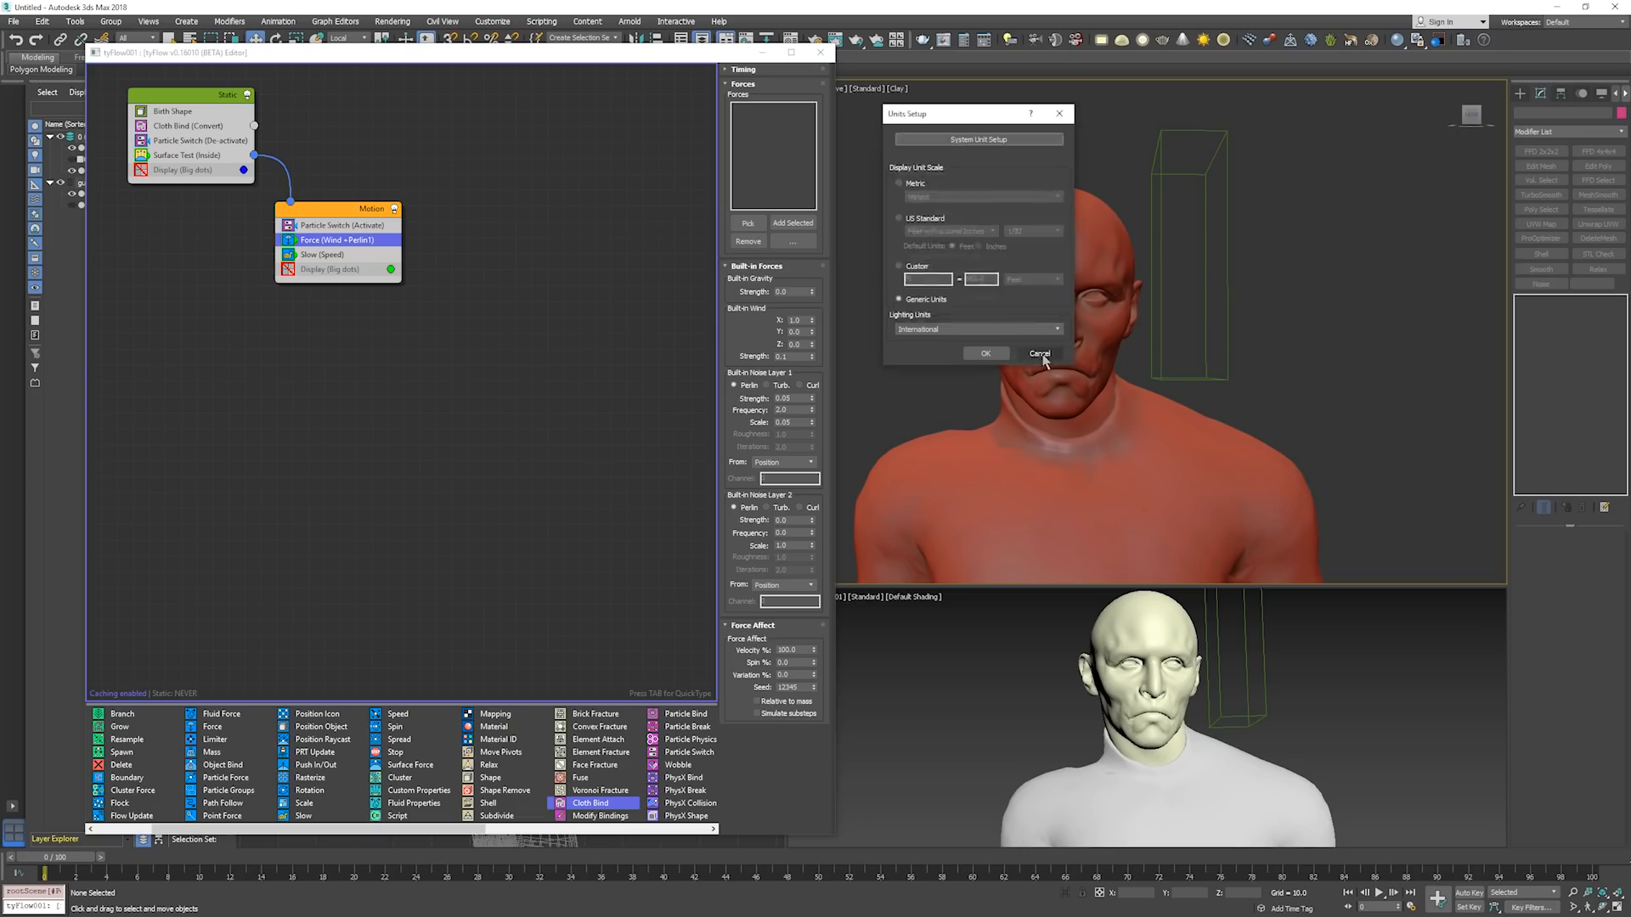
{"action": "left_click", "coordinate": [1040, 354]}
Inspect the sweeping box's size against the figure, and play the simulation to examine the noise's effect on the cloth.
{"action": "left_click", "coordinate": [1186, 383]}
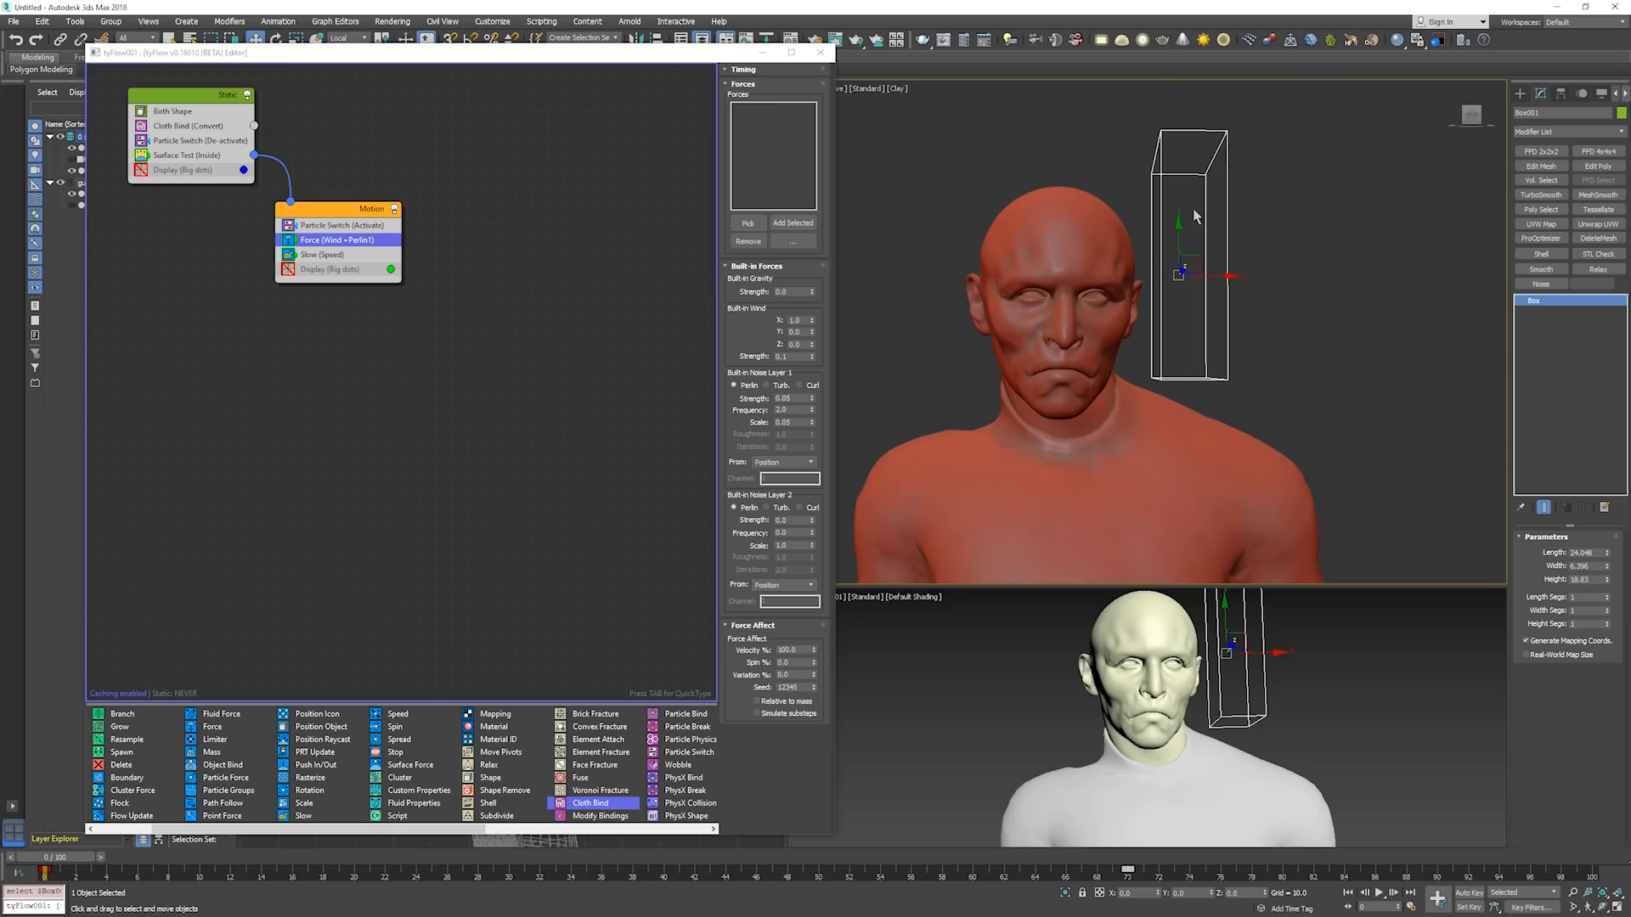
{"action": "scroll", "coordinate": [1194, 216], "scroll_direction": "down", "scroll_amount": 3}
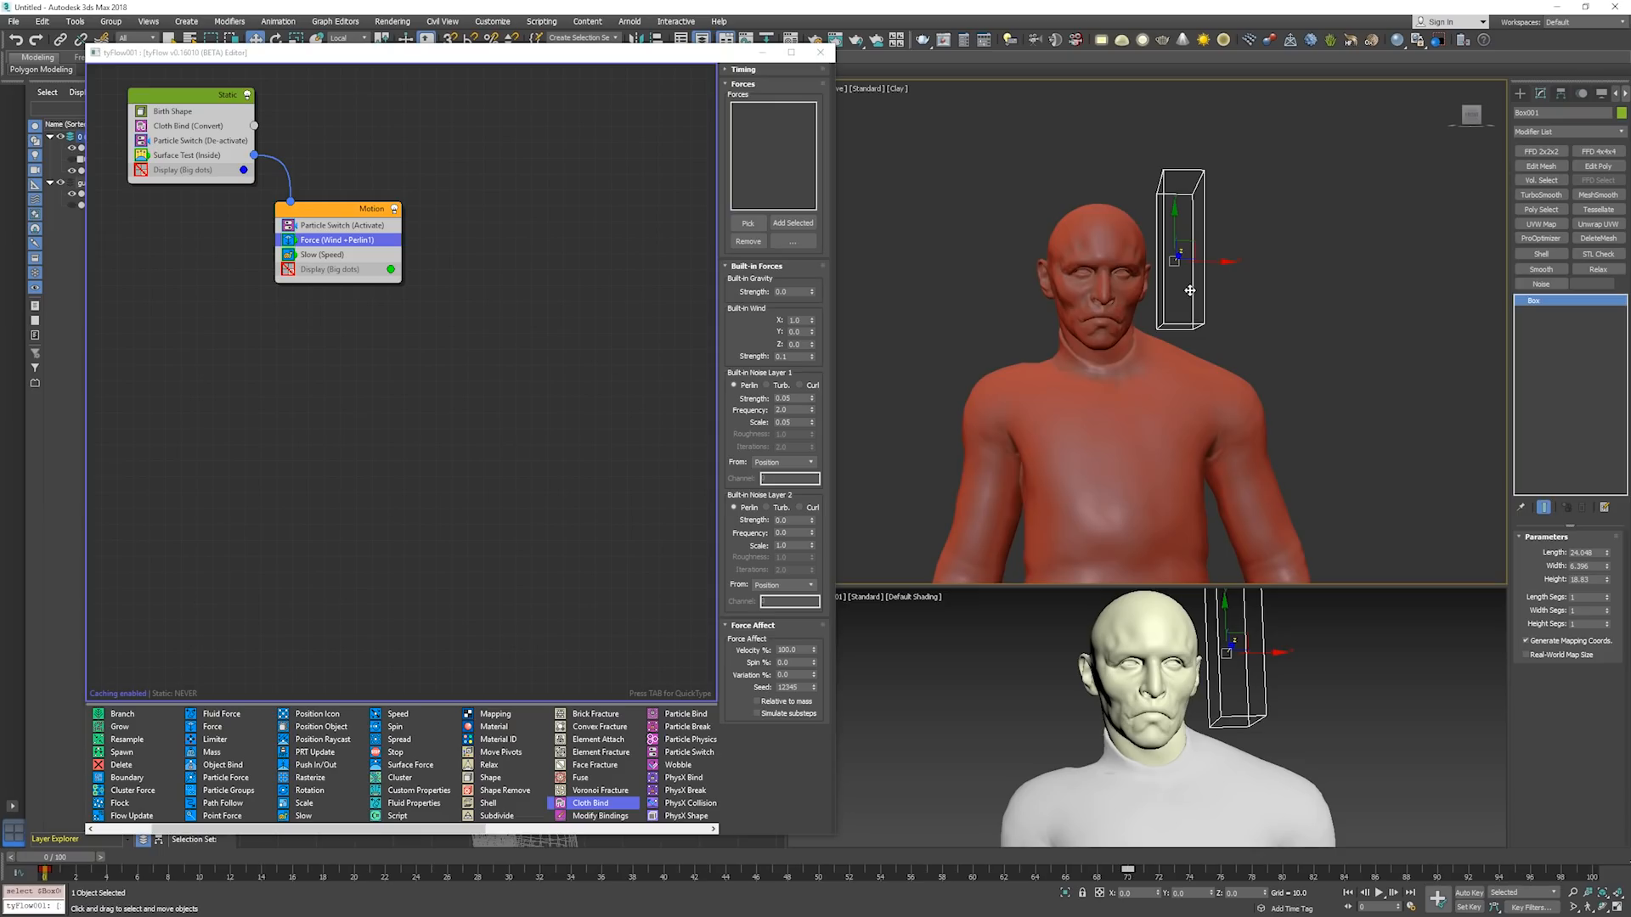
{"action": "left_click", "coordinate": [1273, 299]}
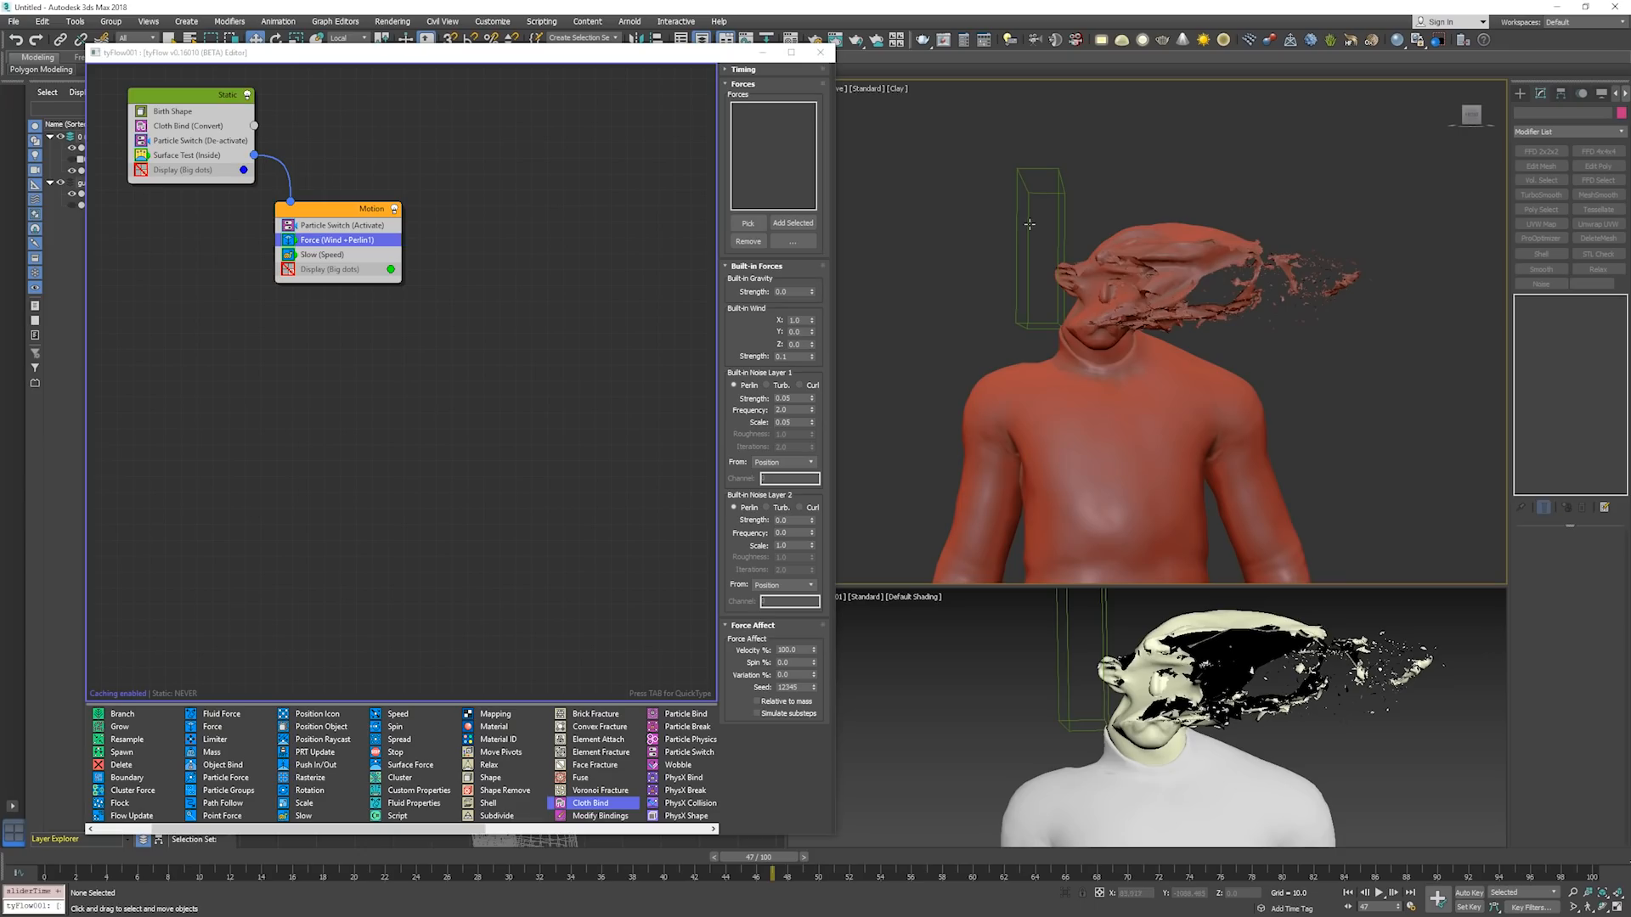
{"action": "key", "text": "slash"}
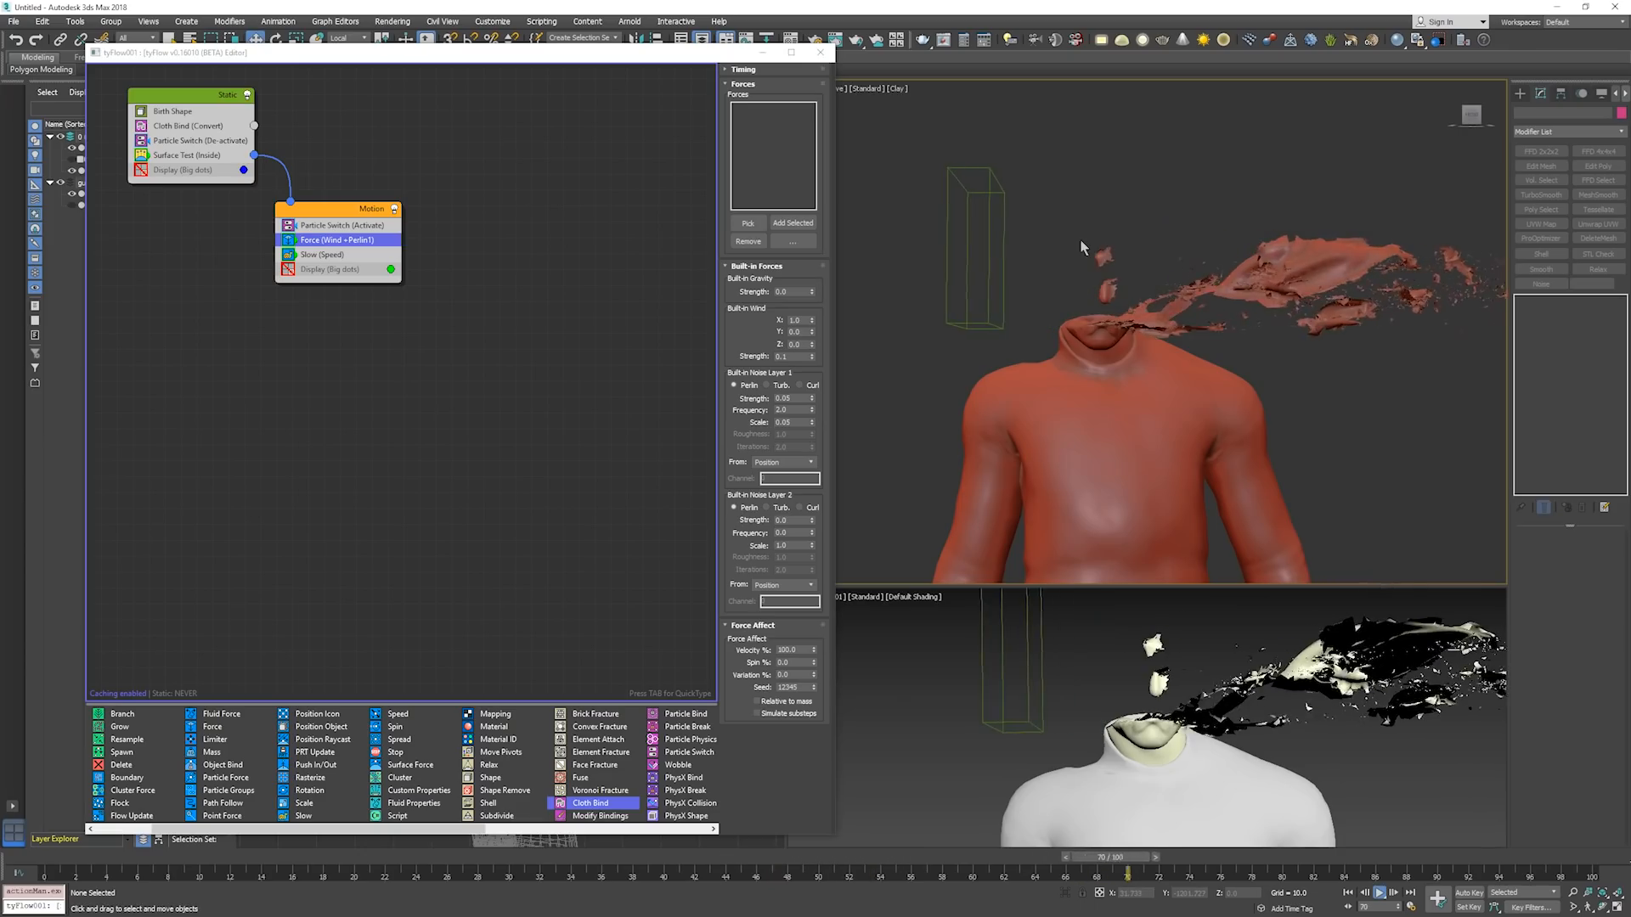
{"action": "key", "text": "Home"}
{"action": "key", "text": "slash"}
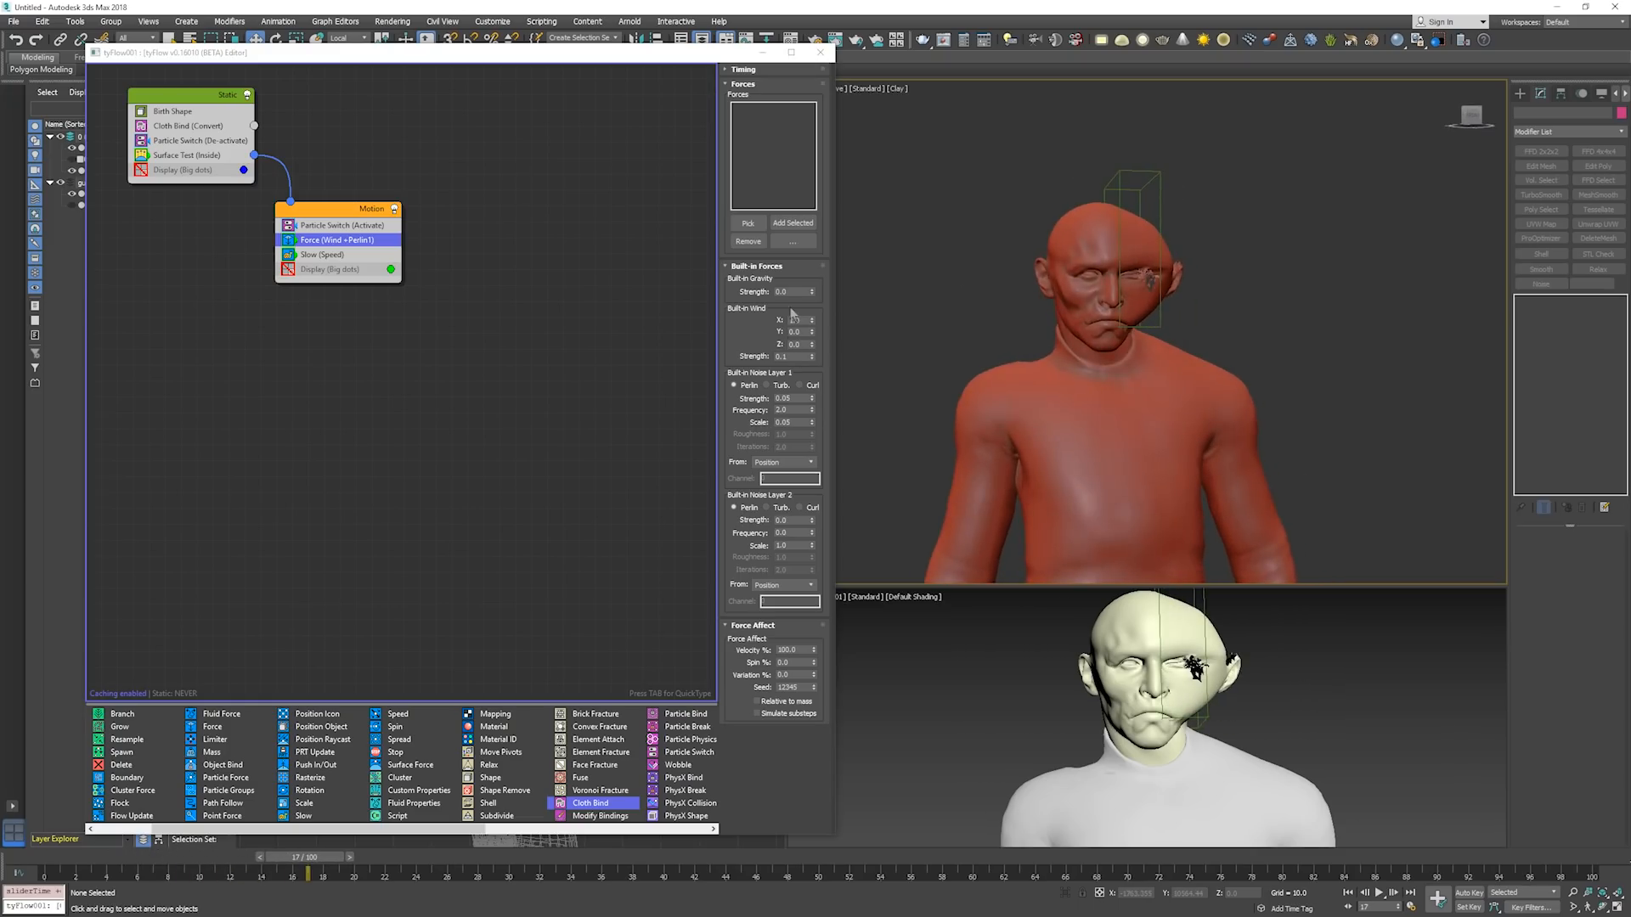
Set the Force operator's built-in wind strength to 0.04 and its noise layer 1 strength to 0.1.
{"action": "double_click", "coordinate": [795, 356]}
{"action": "type", "text": ".04"}
{"action": "key", "text": "Return"}
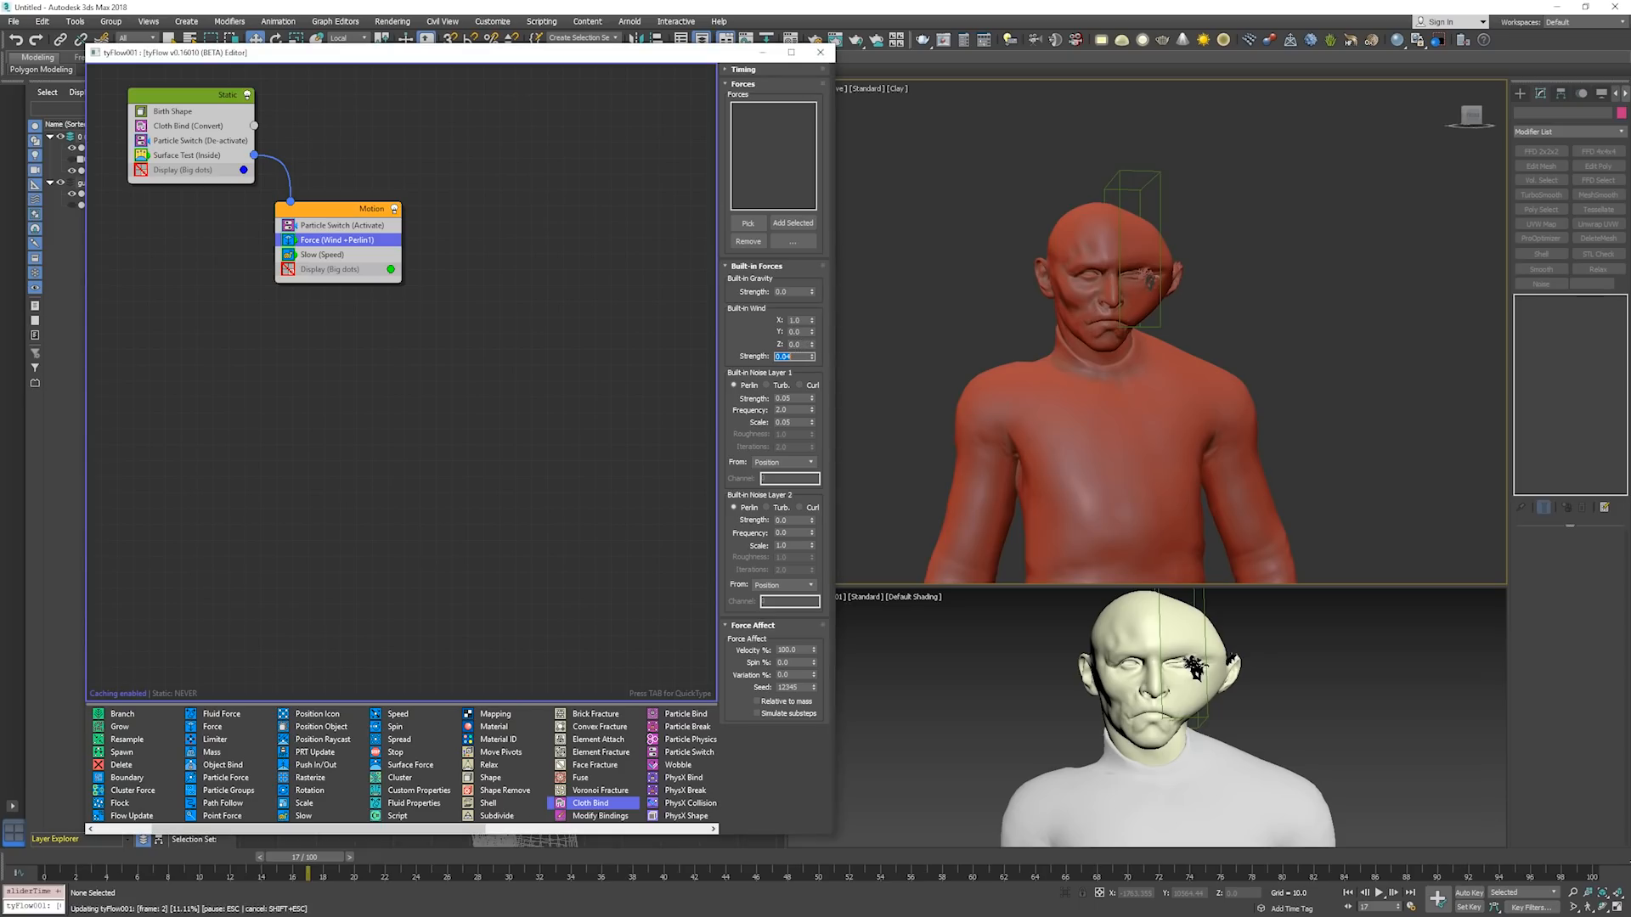
{"action": "double_click", "coordinate": [795, 399]}
{"action": "type", "text": ".1"}
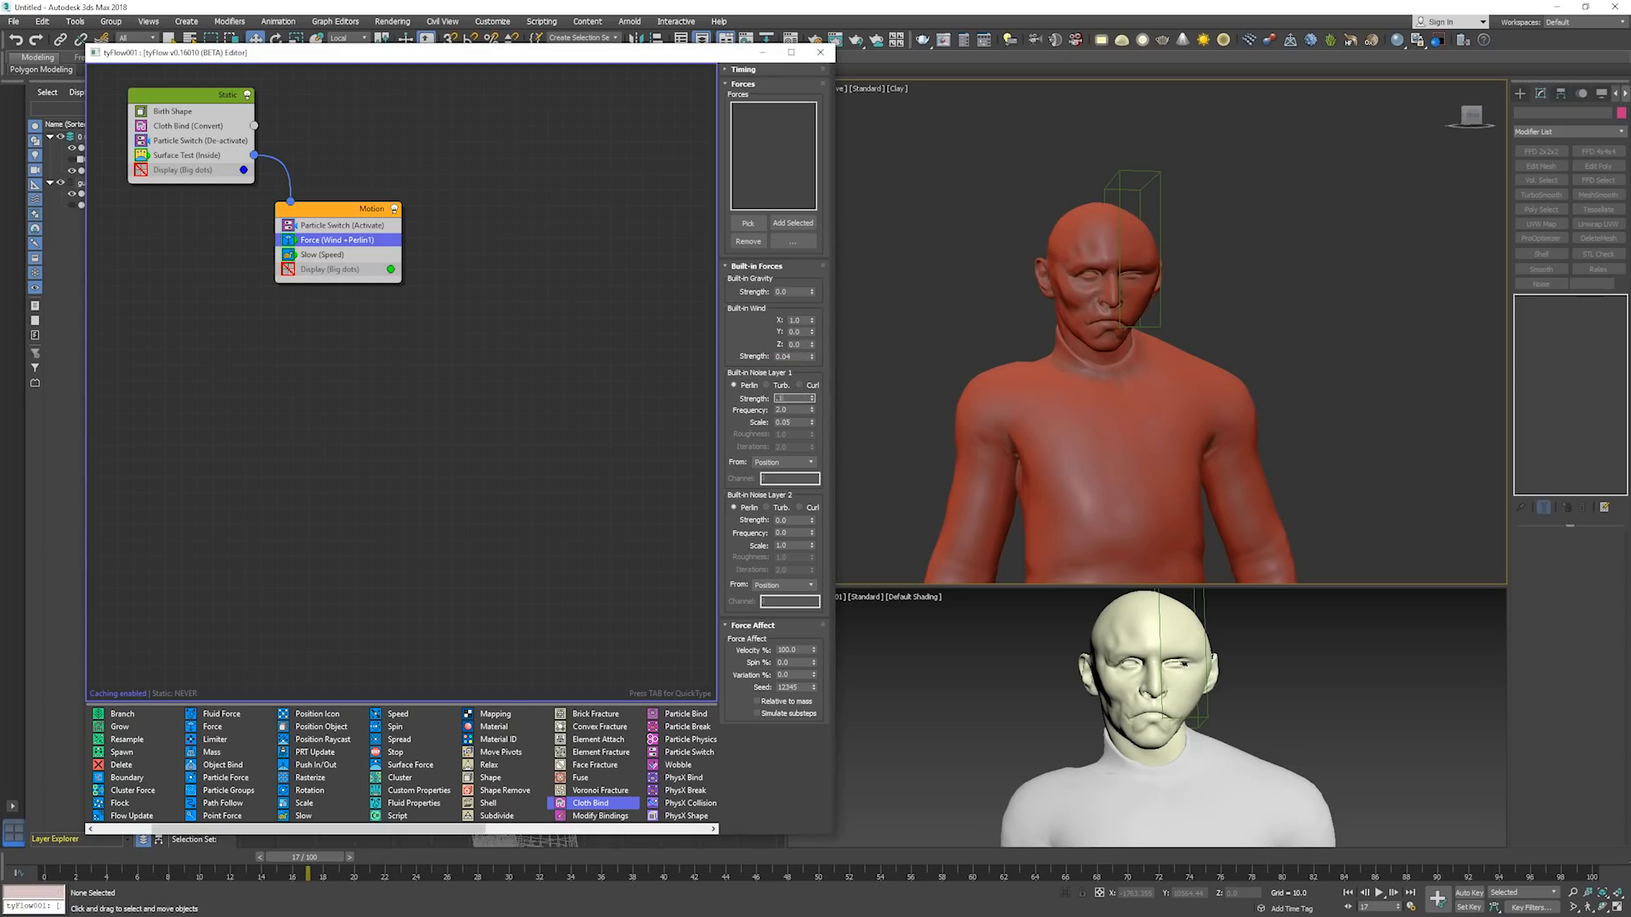
{"action": "key", "text": "Return"}
Set the Force operator's noise layer 2 to strength 0.05, frequency 2 and scale 0.15.
{"action": "double_click", "coordinate": [797, 519]}
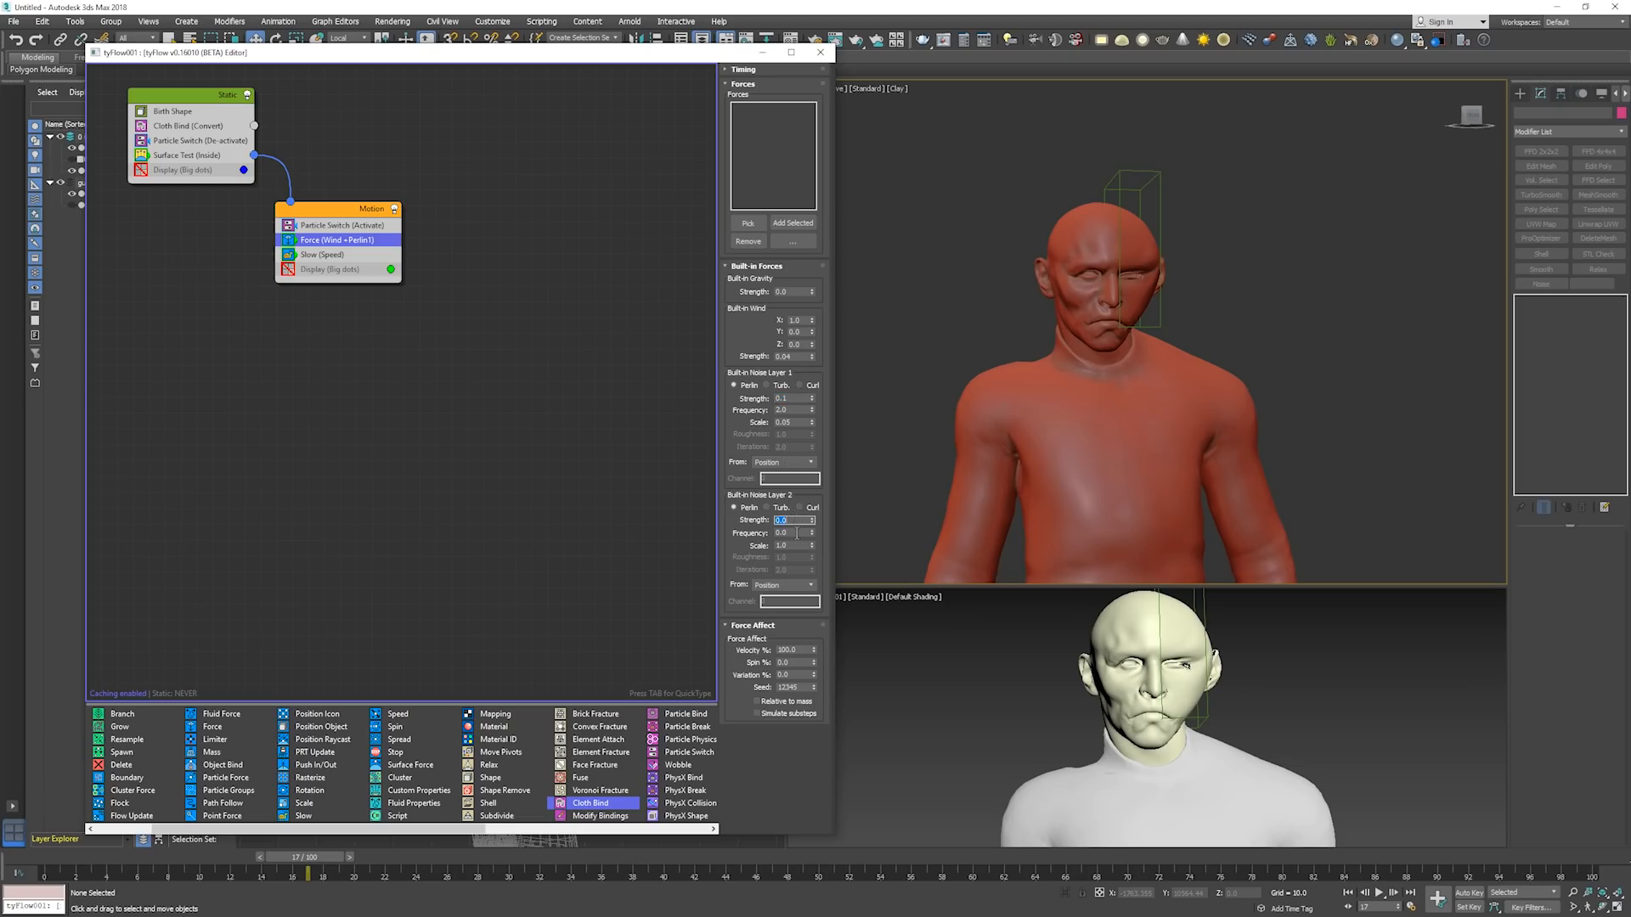
{"action": "double_click", "coordinate": [797, 533]}
{"action": "type", "text": "2"}
{"action": "key", "text": "Return"}
{"action": "double_click", "coordinate": [797, 546]}
{"action": "type", "text": ".15"}
{"action": "key", "text": "Return"}
{"action": "double_click", "coordinate": [796, 520]}
{"action": "type", "text": ".05"}
{"action": "key", "text": "Return"}
{"action": "left_click", "coordinate": [773, 417]}
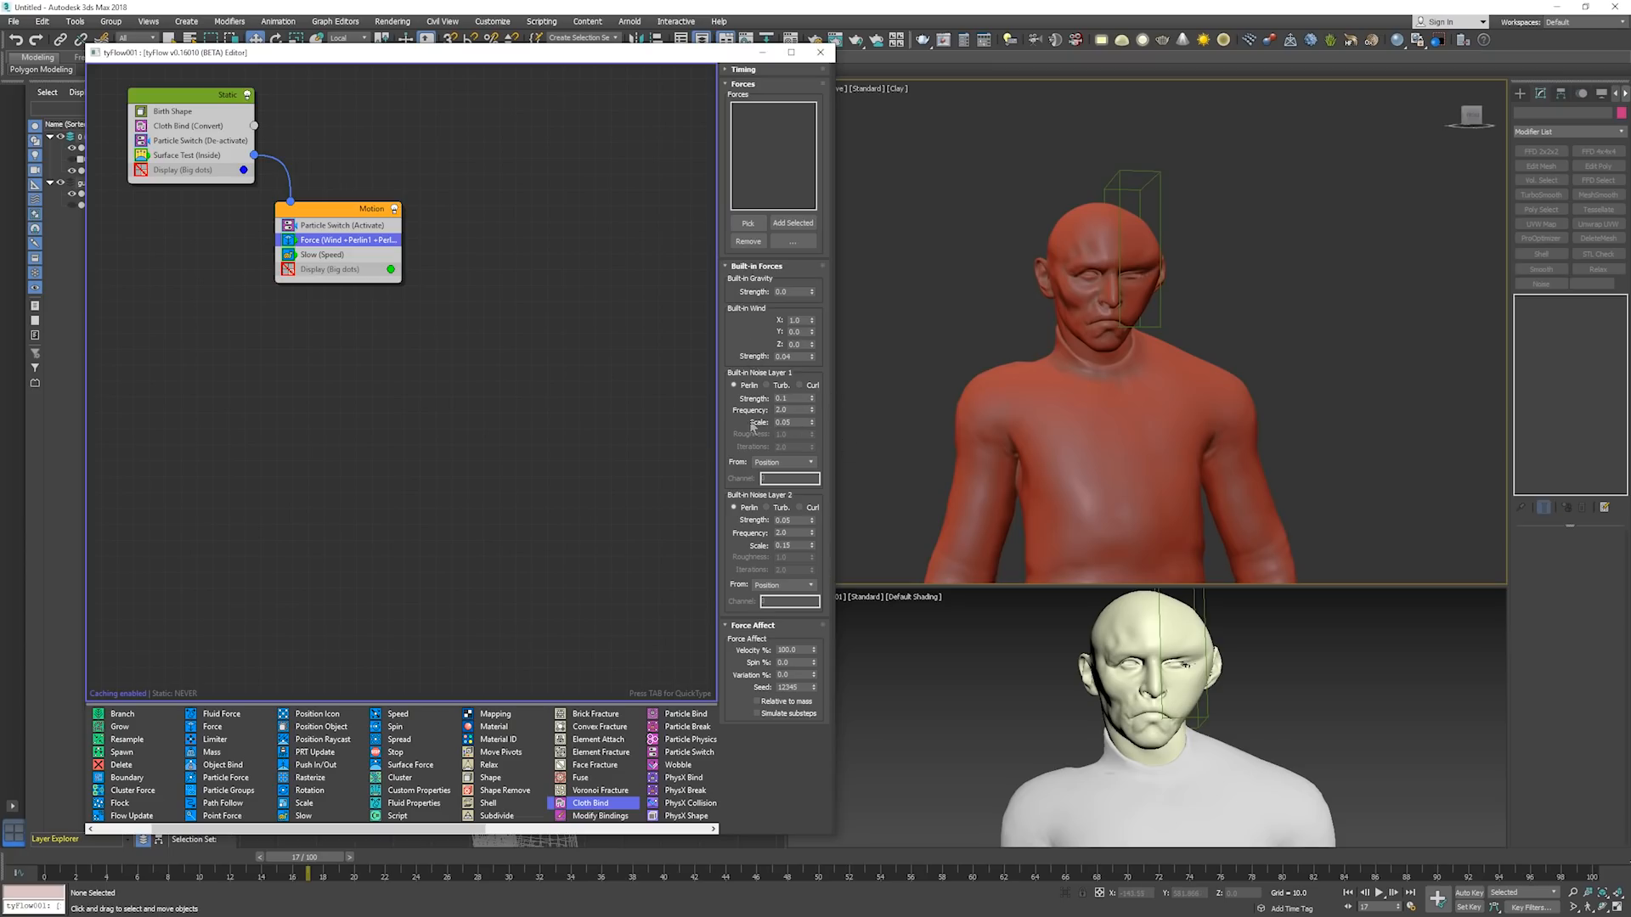
Step the simulation from frame 0 to about frame 32 to examine the two-layer noise, and return to the start.
{"action": "double_click", "coordinate": [788, 397]}
{"action": "middle_click", "coordinate": [1084, 340]}
{"action": "key", "text": "Home"}
{"action": "key", "text": "period"}
{"action": "key", "text": "period"}
{"action": "key", "text": "period"}
{"action": "key", "text": "period"}
{"action": "key", "text": "period"}
{"action": "key", "text": "period"}
{"action": "key", "text": "period"}
{"action": "key", "text": "period"}
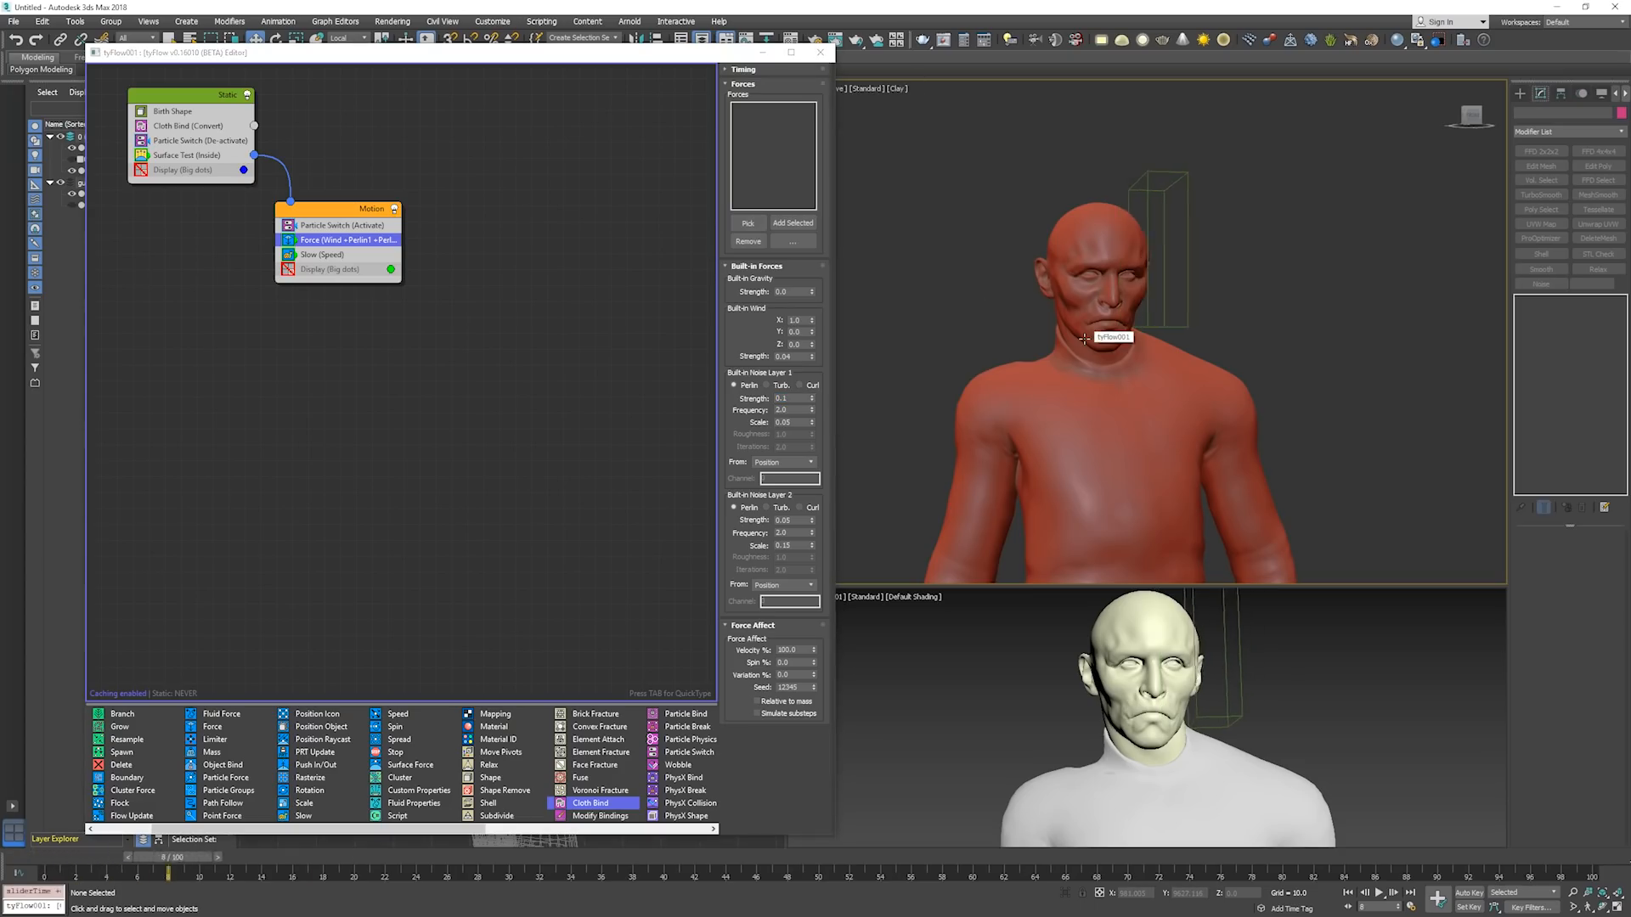
{"action": "key", "text": "period"}
{"action": "key", "text": "period"}
{"action": "key", "text": "period"}
{"action": "key", "text": "period"}
{"action": "key", "text": "period"}
{"action": "key", "text": "period"}
{"action": "key", "text": "period"}
{"action": "key", "text": "period"}
{"action": "key", "text": "period"}
{"action": "key", "text": "period"}
{"action": "key", "text": "period"}
{"action": "key", "text": "period"}
{"action": "key", "text": "period"}
{"action": "key", "text": "period"}
{"action": "key", "text": "period"}
{"action": "key", "text": "period"}
{"action": "key", "text": "period"}
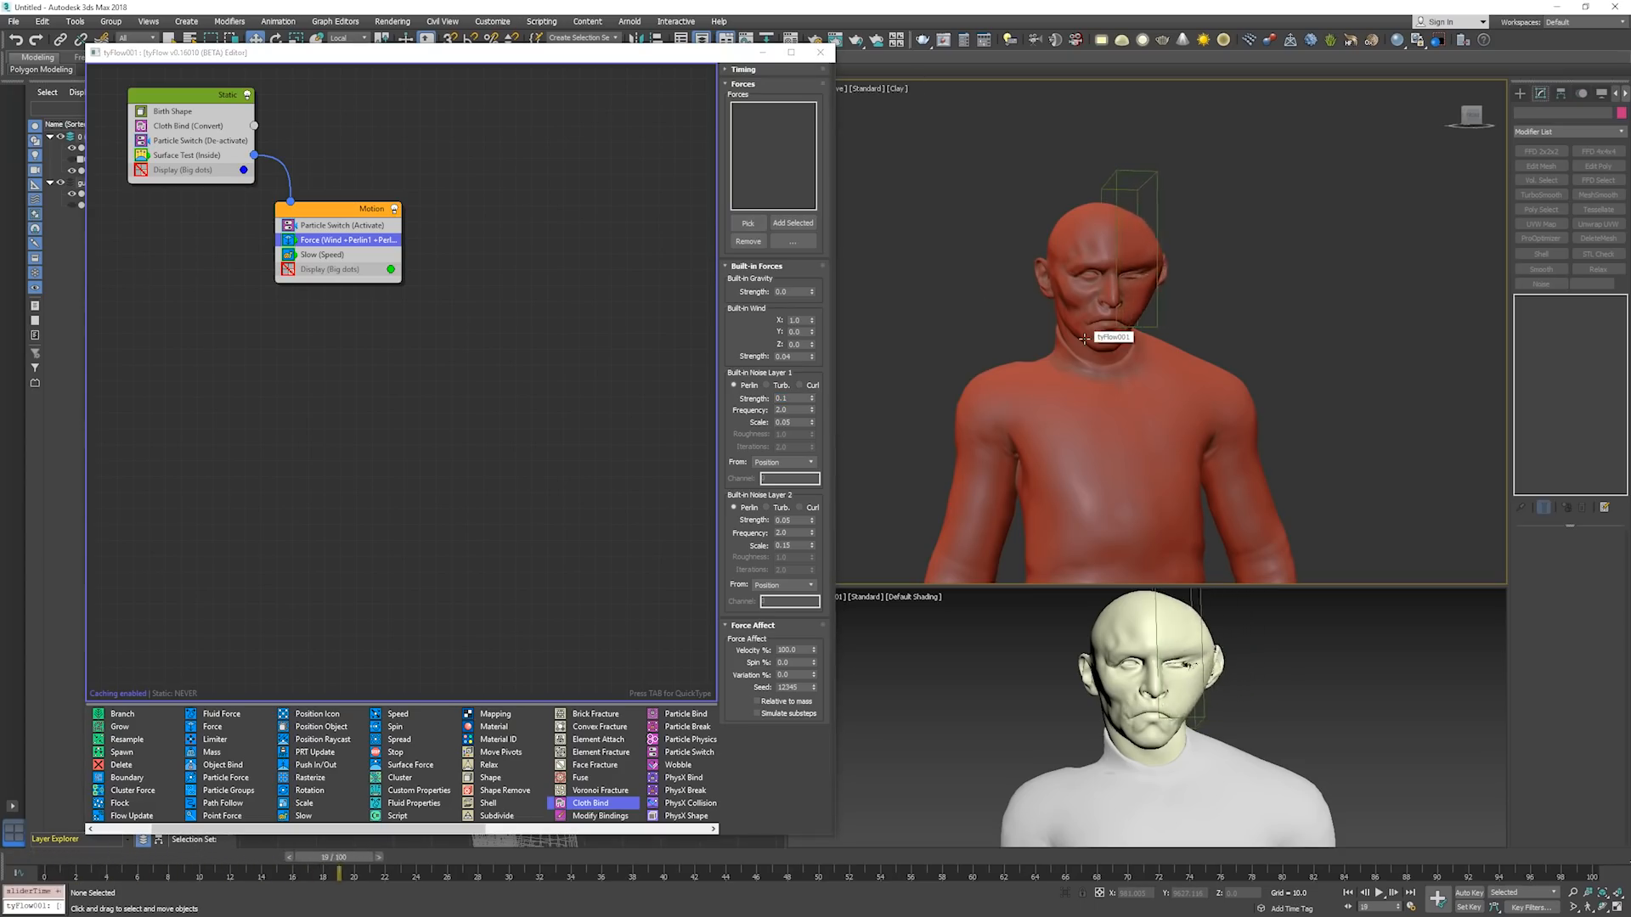
{"action": "key", "text": "period"}
{"action": "key", "text": "period"}
{"action": "key", "text": "period"}
{"action": "key", "text": "period"}
{"action": "key", "text": "period"}
{"action": "key", "text": "period"}
{"action": "key", "text": "period"}
{"action": "key", "text": "period"}
{"action": "key", "text": "period"}
{"action": "key", "text": "period"}
{"action": "key", "text": "period"}
{"action": "key", "text": "period"}
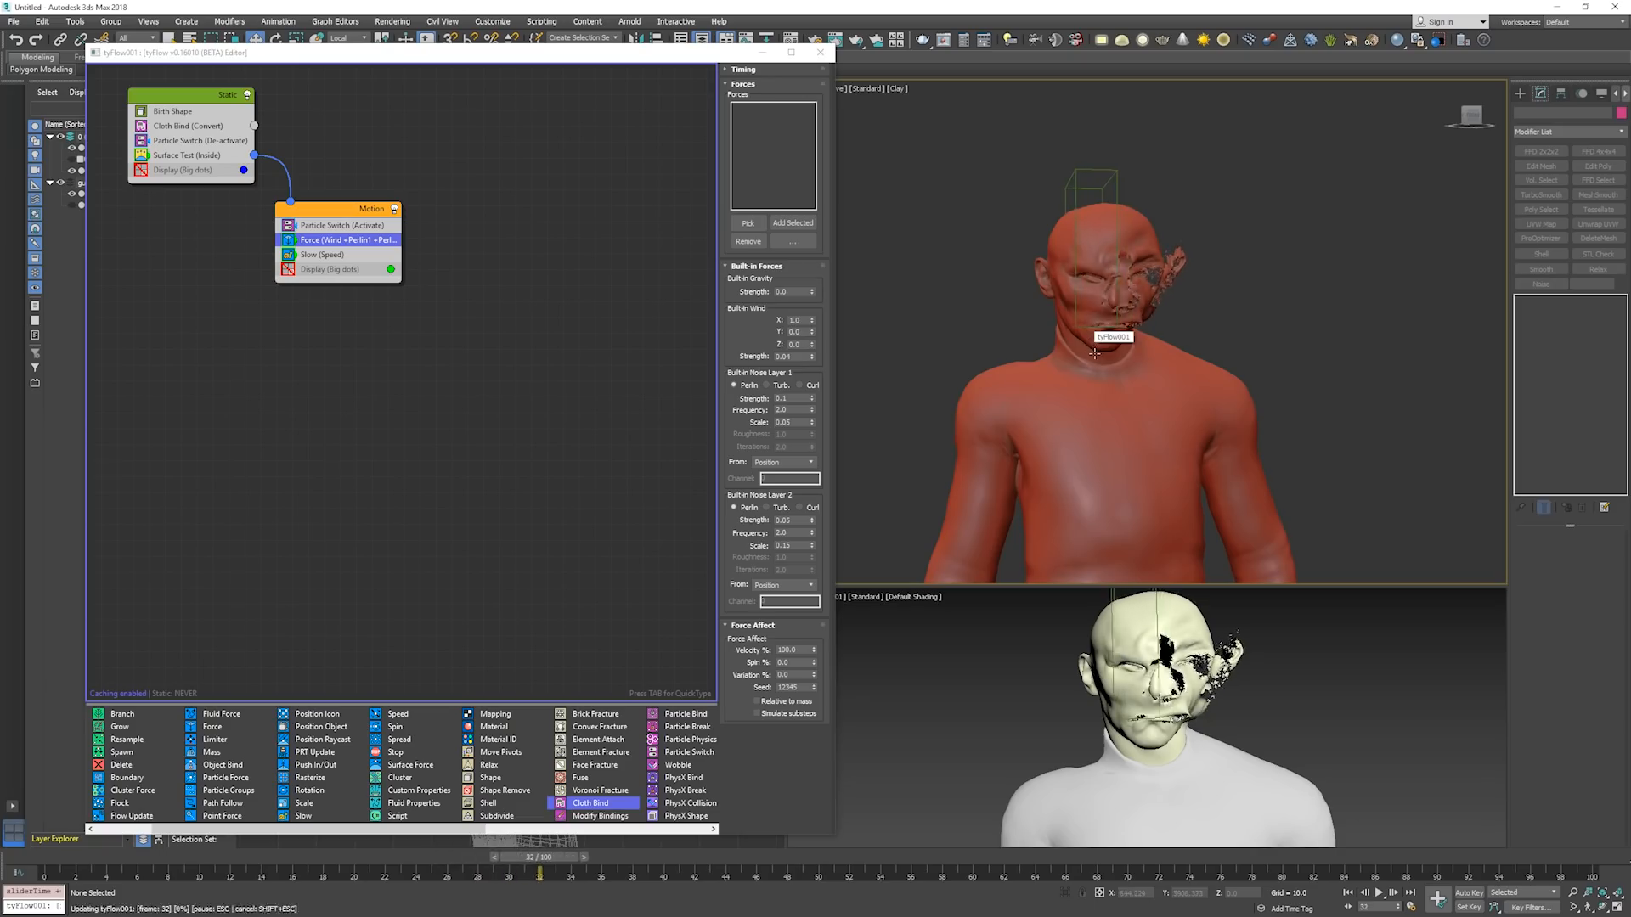
{"action": "key", "text": "Home"}
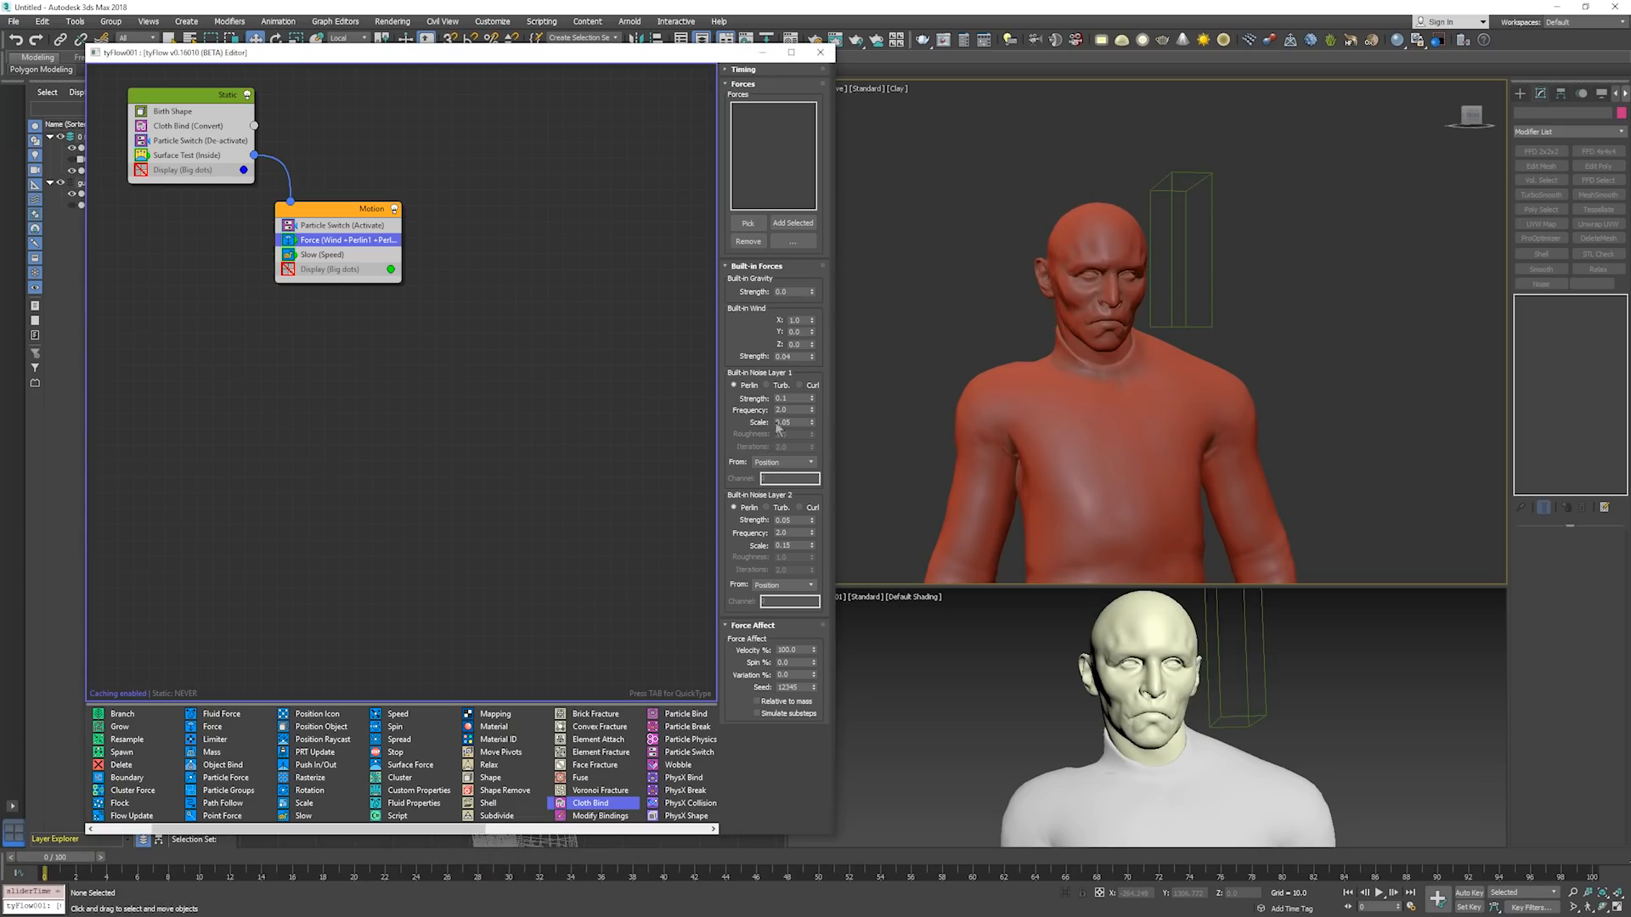
Set the Force operator's noise layer 1 scale to 0.07 and frequency to 2.1.
{"action": "left_click", "coordinate": [795, 421]}
{"action": "type", "text": "0.07"}
{"action": "key", "text": "shift+Tab"}
{"action": "type", "text": "1"}
{"action": "left_click", "coordinate": [934, 391]}
Step through the simulation to examine the changed noise layer 1 on the face, and return to frame 0.
{"action": "key", "text": "period"}
{"action": "key", "text": "period"}
{"action": "key", "text": "period"}
{"action": "key", "text": "period"}
{"action": "key", "text": "period"}
{"action": "key", "text": "period"}
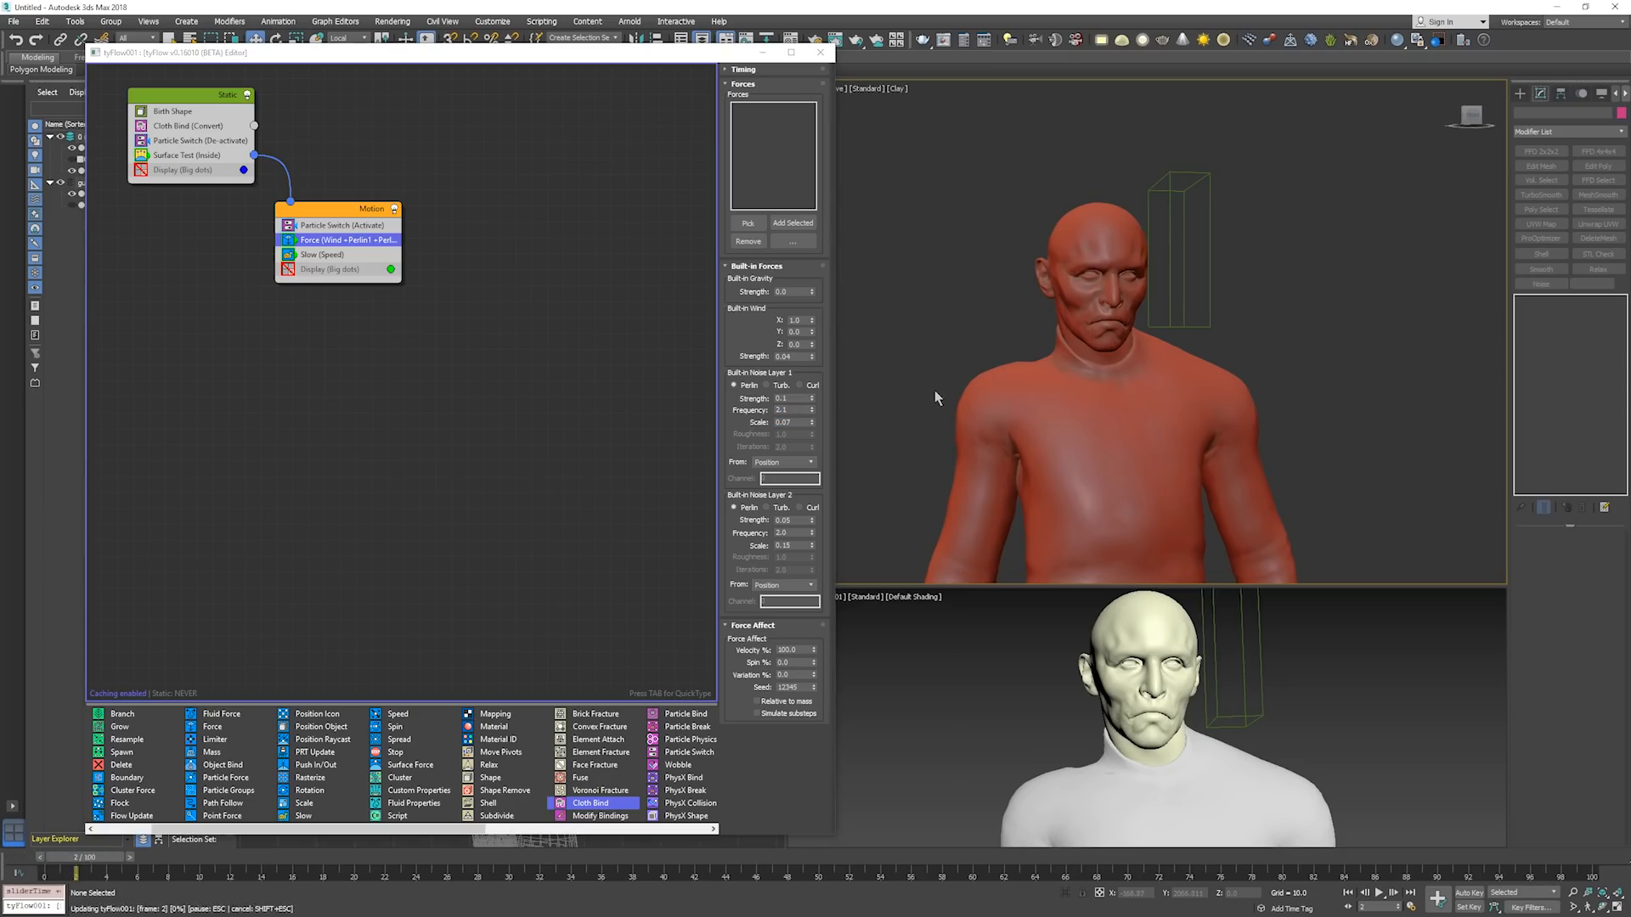
{"action": "key", "text": "period"}
{"action": "key", "text": "period"}
{"action": "key", "text": "period"}
{"action": "key", "text": "period"}
{"action": "key", "text": "period"}
{"action": "key", "text": "period"}
{"action": "key", "text": "period"}
{"action": "key", "text": "period"}
{"action": "key", "text": "period"}
{"action": "key", "text": "period"}
{"action": "key", "text": "period"}
{"action": "key", "text": "period"}
{"action": "key", "text": "period"}
{"action": "key", "text": "period"}
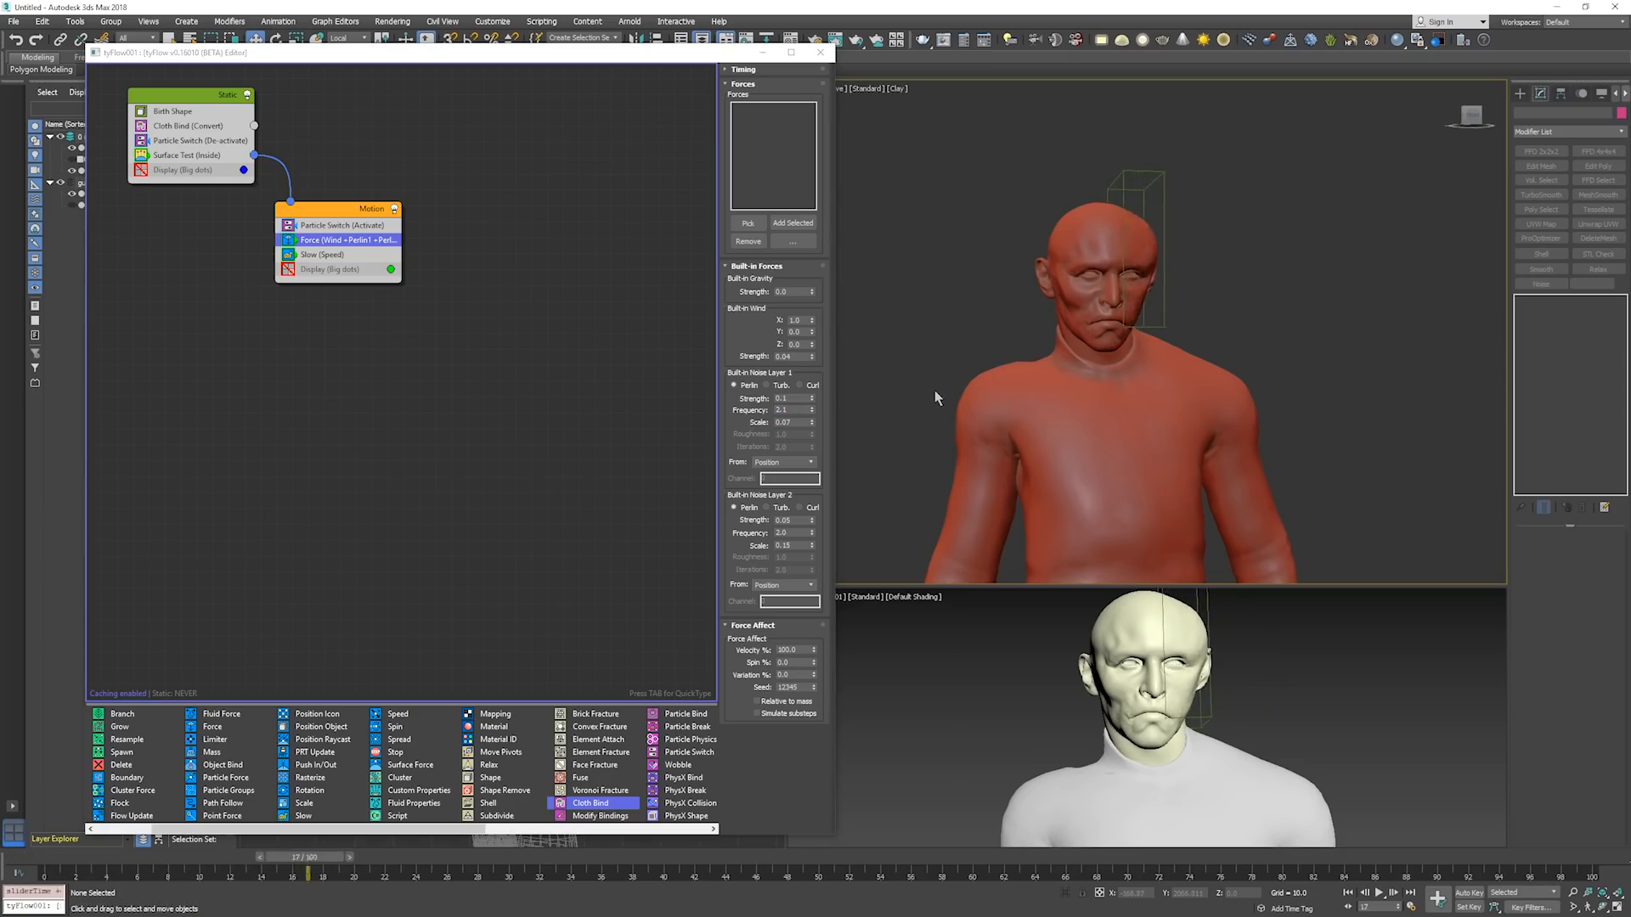
{"action": "key", "text": "period"}
{"action": "key", "text": "period"}
{"action": "key", "text": "period"}
{"action": "key", "text": "period"}
{"action": "key", "text": "period"}
{"action": "key", "text": "Home"}
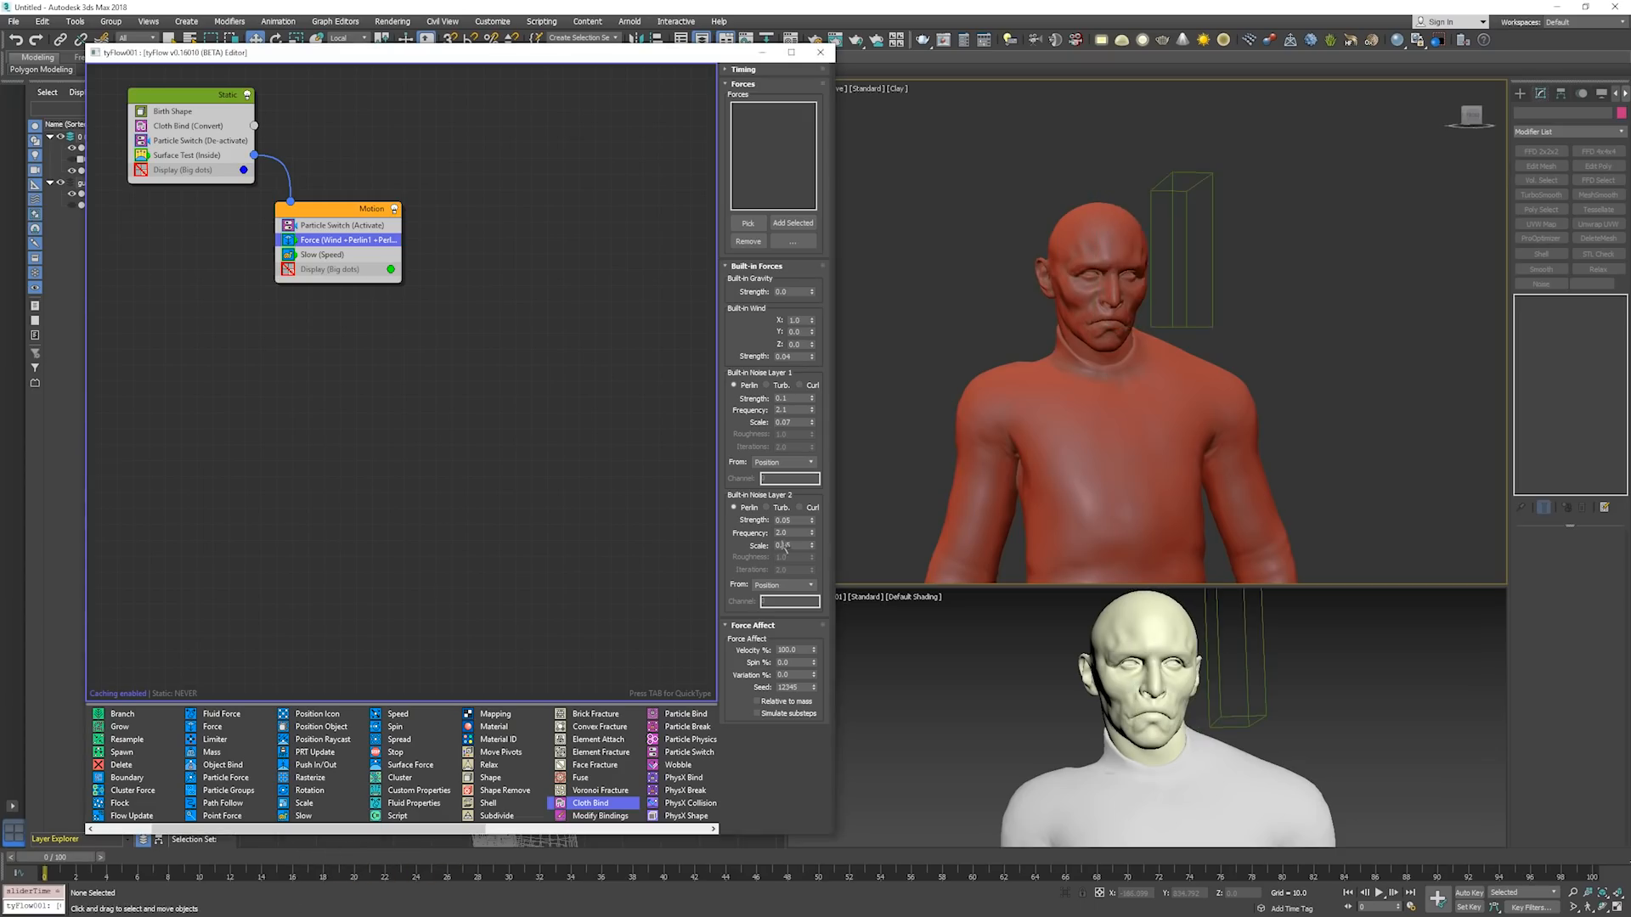
Set the Force operator's noise layer 2 scale to 0.22.
{"action": "left_click", "coordinate": [796, 545]}
{"action": "type", "text": "0.22"}
{"action": "left_click", "coordinate": [949, 503]}
Step the simulation from frame 0 past frame 40 to examine the changed noise layer 2, and return to frame 0.
{"action": "key", "text": "period"}
{"action": "key", "text": "period"}
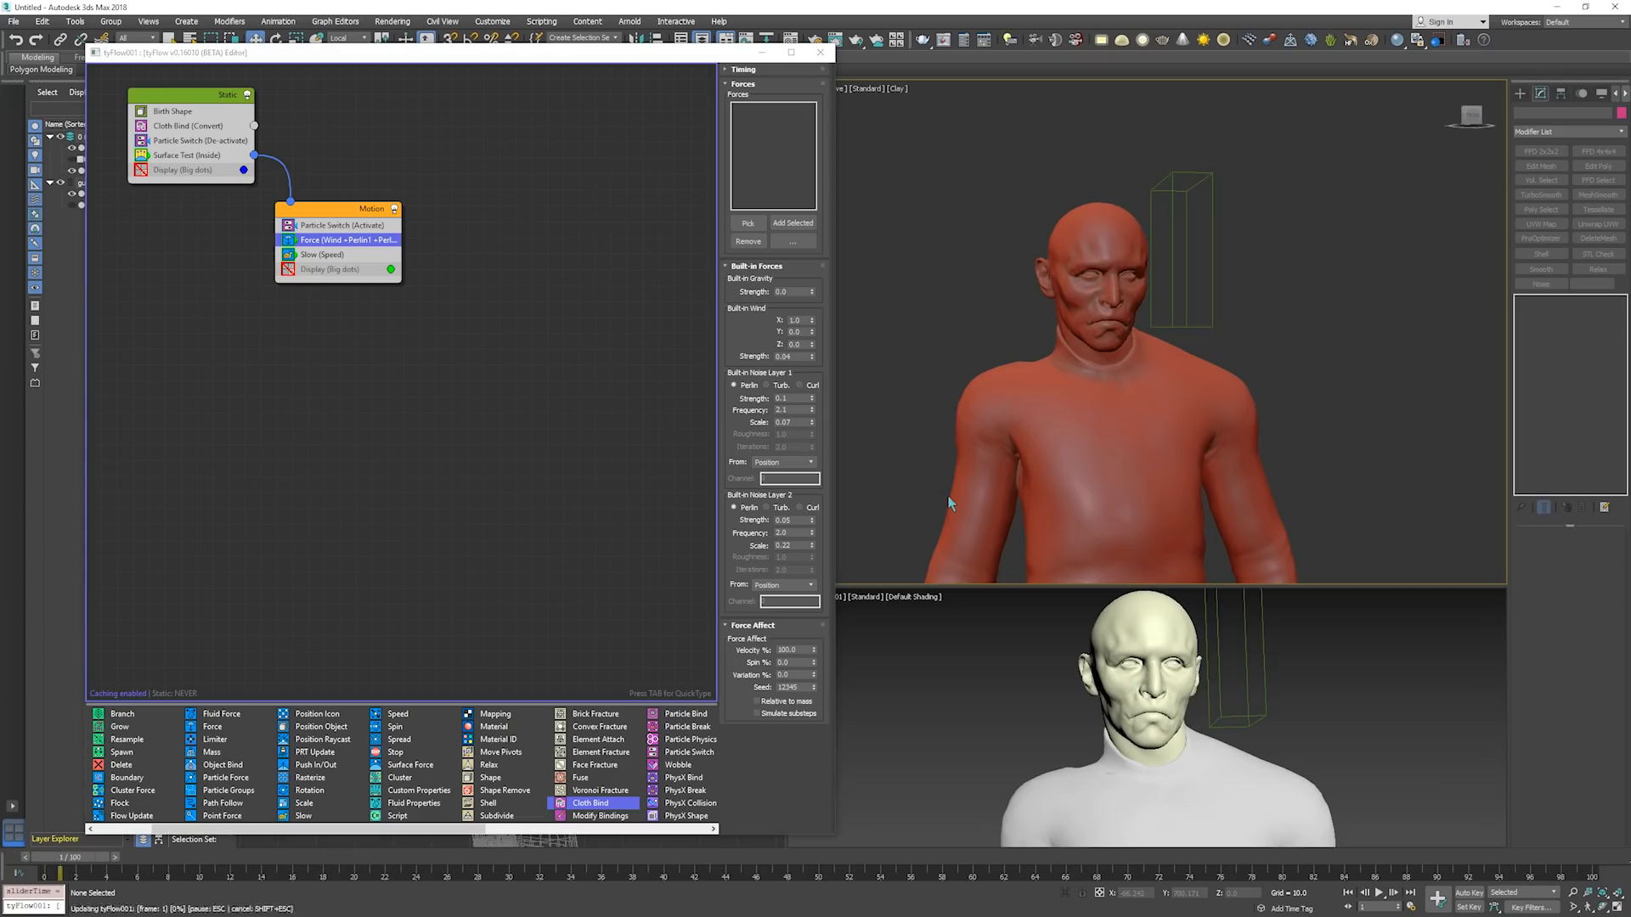
{"action": "key", "text": "period"}
{"action": "key", "text": "period"}
{"action": "key", "text": "period"}
{"action": "key", "text": "period"}
{"action": "key", "text": "period"}
{"action": "key", "text": "period"}
{"action": "key", "text": "period"}
{"action": "key", "text": "period"}
{"action": "key", "text": "period"}
{"action": "key", "text": "period"}
{"action": "key", "text": "period"}
{"action": "key", "text": "period"}
{"action": "key", "text": "period"}
{"action": "key", "text": "period"}
{"action": "key", "text": "period"}
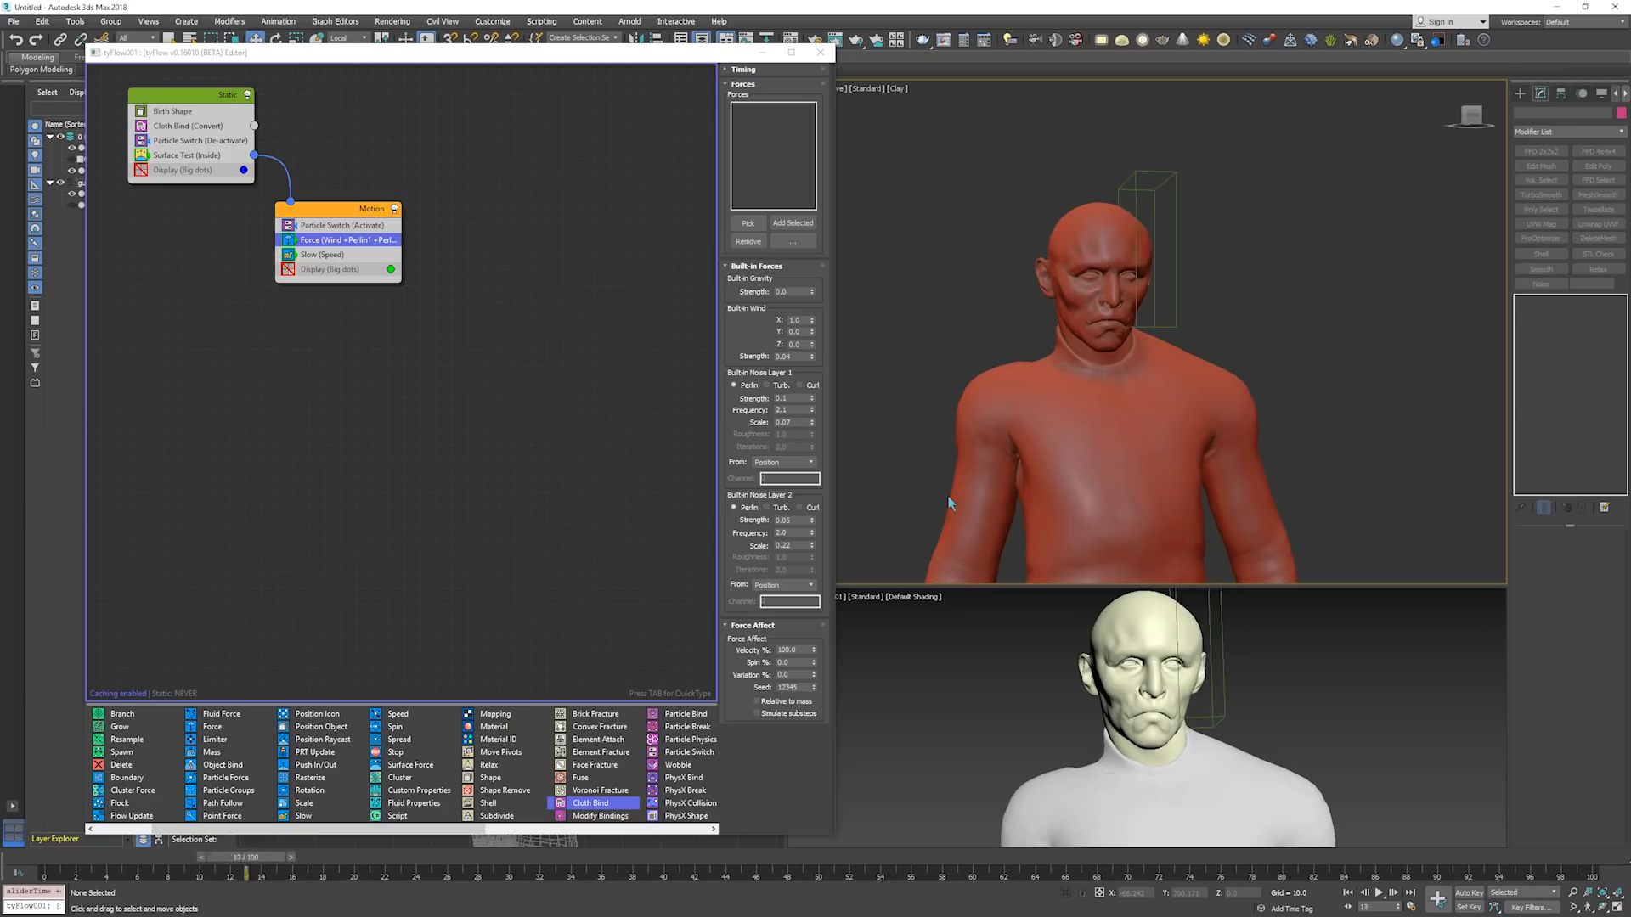
{"action": "key", "text": "period"}
{"action": "key", "text": "period"}
{"action": "key", "text": "period"}
{"action": "key", "text": "period"}
{"action": "key", "text": "period"}
{"action": "key", "text": "period"}
{"action": "key", "text": "period"}
{"action": "key", "text": "period"}
{"action": "key", "text": "period"}
{"action": "key", "text": "period"}
{"action": "key", "text": "period"}
{"action": "key", "text": "period"}
{"action": "key", "text": "period"}
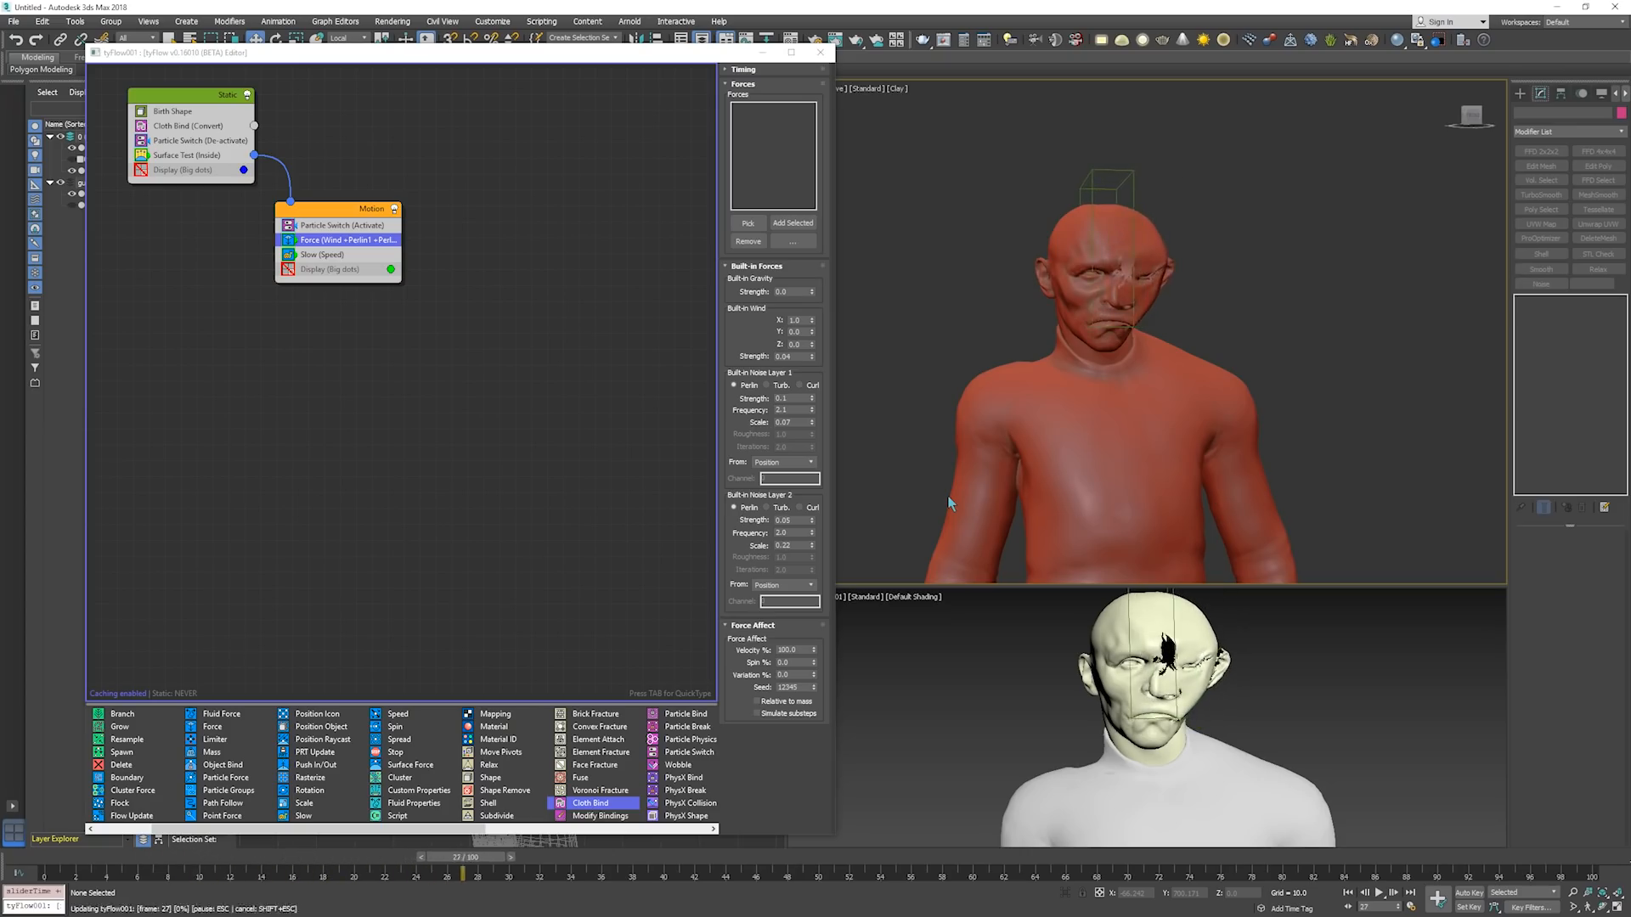
{"action": "key", "text": "period"}
{"action": "key", "text": "period"}
{"action": "key", "text": "period"}
{"action": "key", "text": "period"}
{"action": "key", "text": "period"}
{"action": "key", "text": "period"}
{"action": "key", "text": "period"}
{"action": "key", "text": "period"}
{"action": "key", "text": "period"}
{"action": "key", "text": "period"}
{"action": "key", "text": "period"}
{"action": "key", "text": "period"}
{"action": "key", "text": "period"}
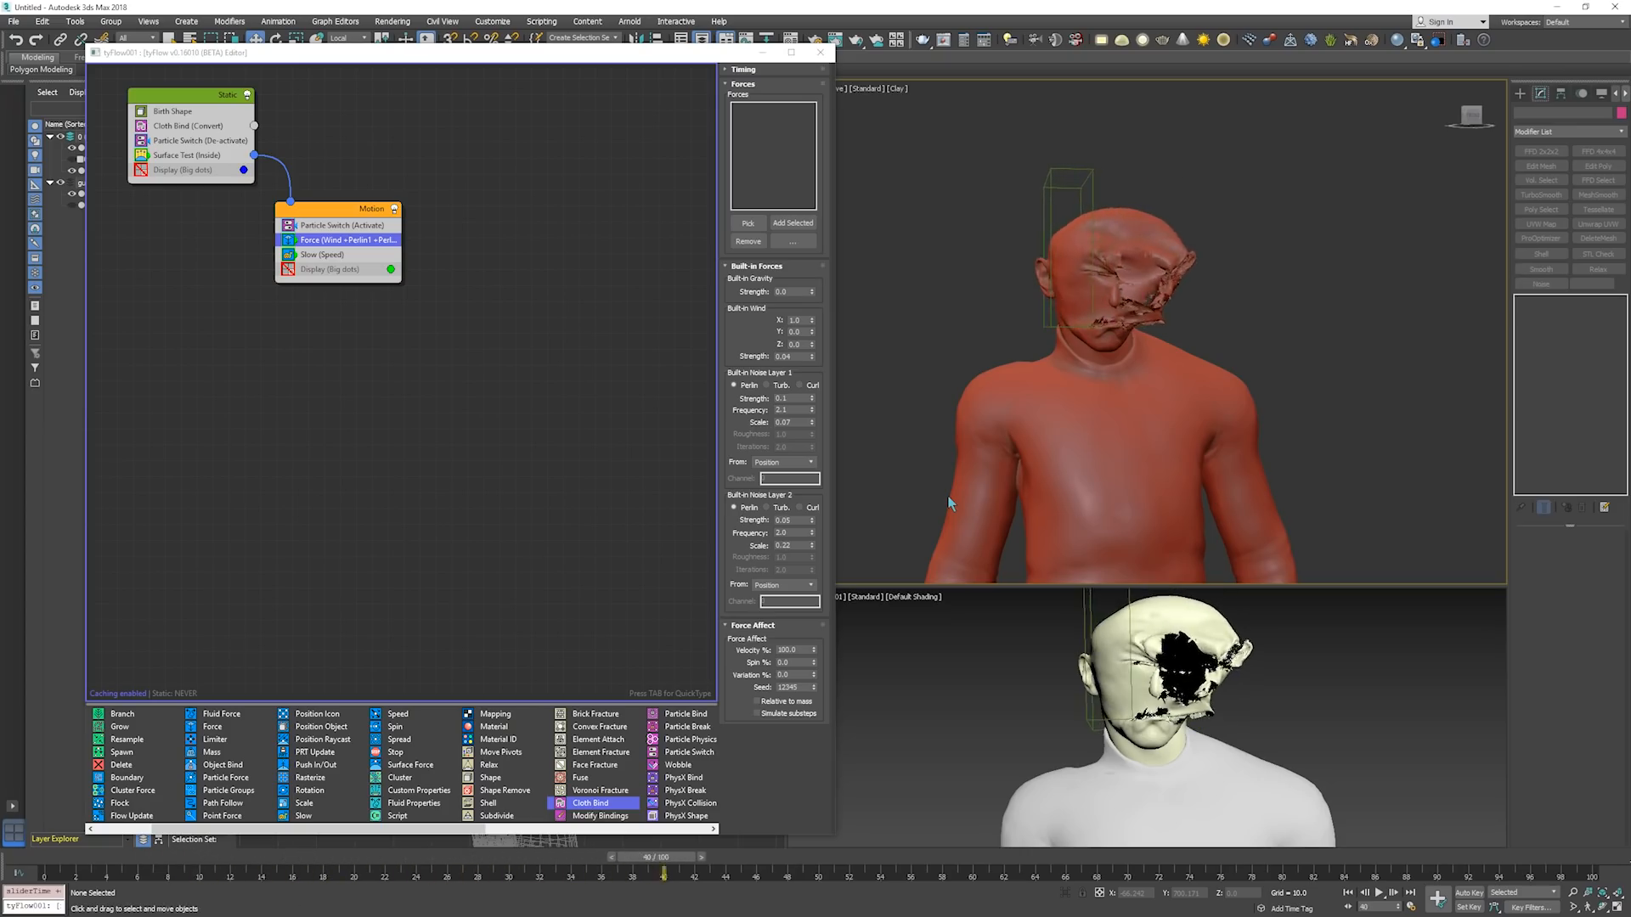
{"action": "key", "text": "period"}
{"action": "key", "text": "period"}
{"action": "key", "text": "period"}
{"action": "key", "text": "period"}
{"action": "key", "text": "period"}
{"action": "key", "text": "period"}
{"action": "middle_click_drag", "start_coordinate": [961, 498], "coordinate": [1104, 421], "text": "alt"}
{"action": "key", "text": "Home"}
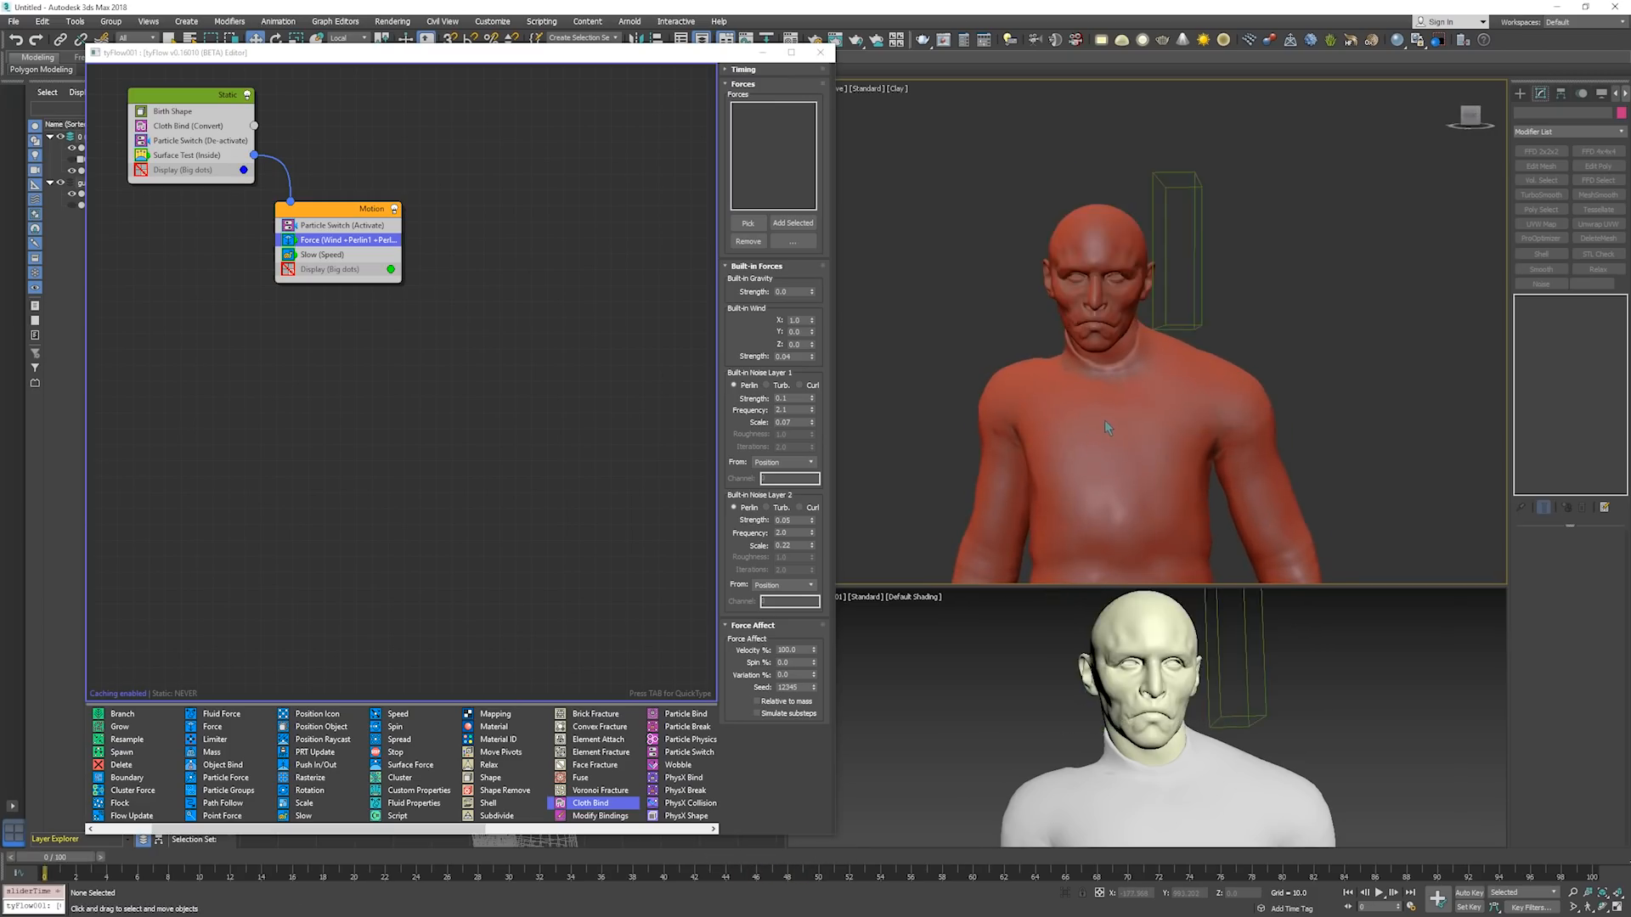
Step the simulation from frame 0 to about frame 28 to examine the tearing face up close.
{"action": "scroll", "coordinate": [1084, 420], "scroll_direction": "up", "scroll_amount": 4}
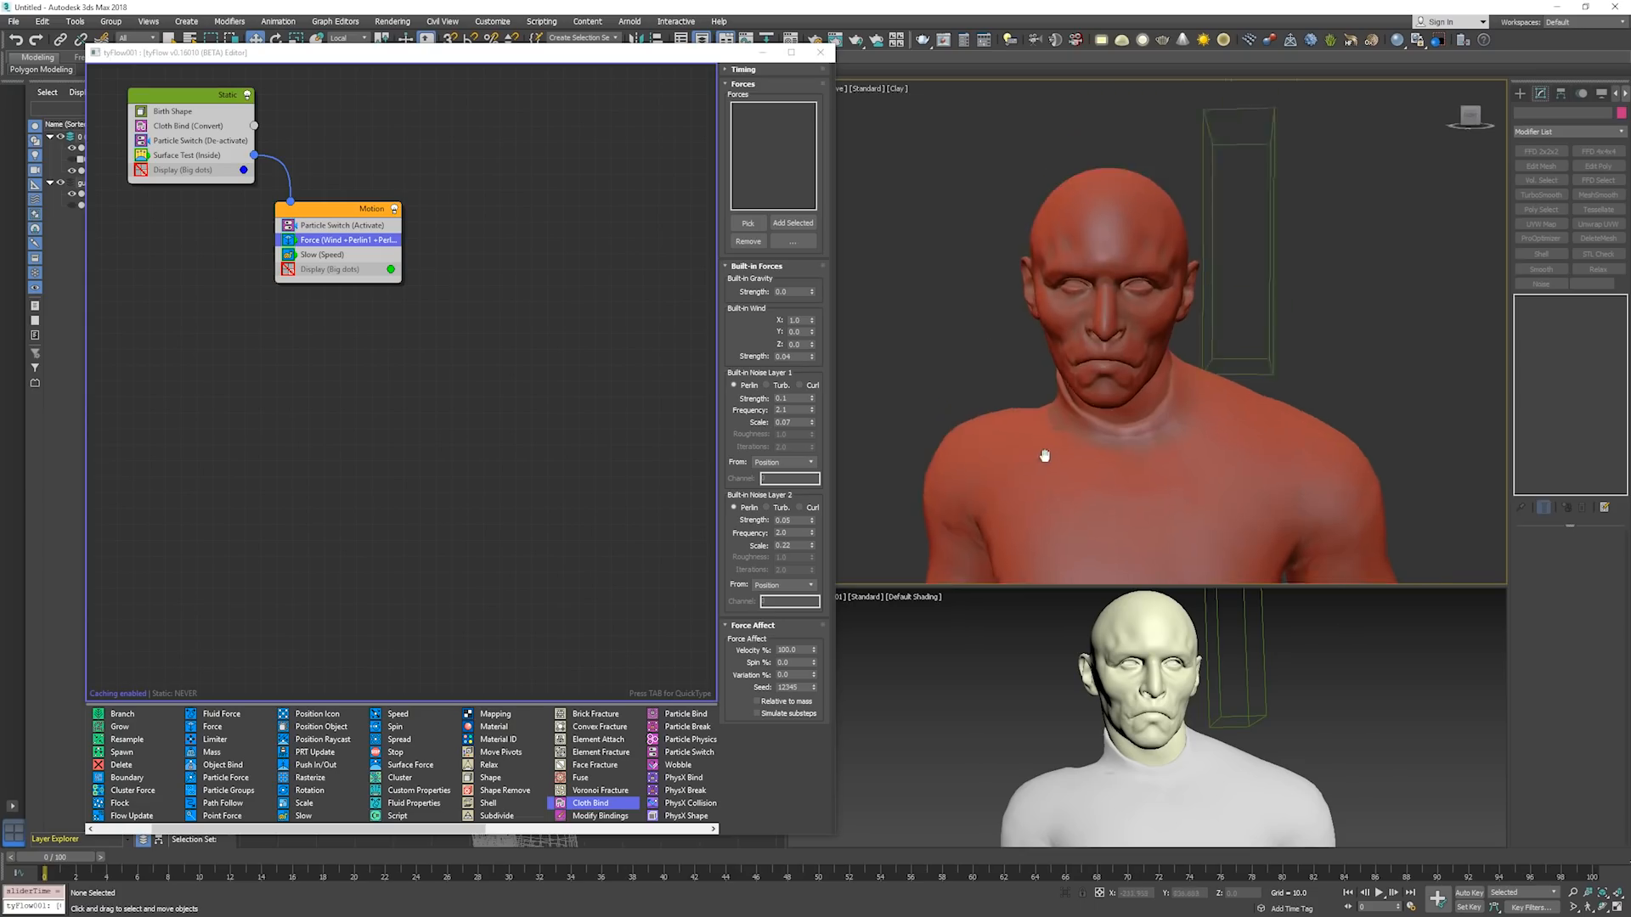
{"action": "key", "text": "period"}
{"action": "key", "text": "period"}
{"action": "key", "text": "period"}
{"action": "key", "text": "period"}
{"action": "key", "text": "period"}
{"action": "key", "text": "period"}
{"action": "key", "text": "period"}
{"action": "key", "text": "period"}
{"action": "key", "text": "period"}
{"action": "key", "text": "period"}
{"action": "key", "text": "period"}
{"action": "key", "text": "period"}
{"action": "key", "text": "period"}
{"action": "key", "text": "period"}
{"action": "key", "text": "period"}
{"action": "key", "text": "period"}
{"action": "key", "text": "period"}
{"action": "key", "text": "period"}
{"action": "key", "text": "period"}
{"action": "key", "text": "period"}
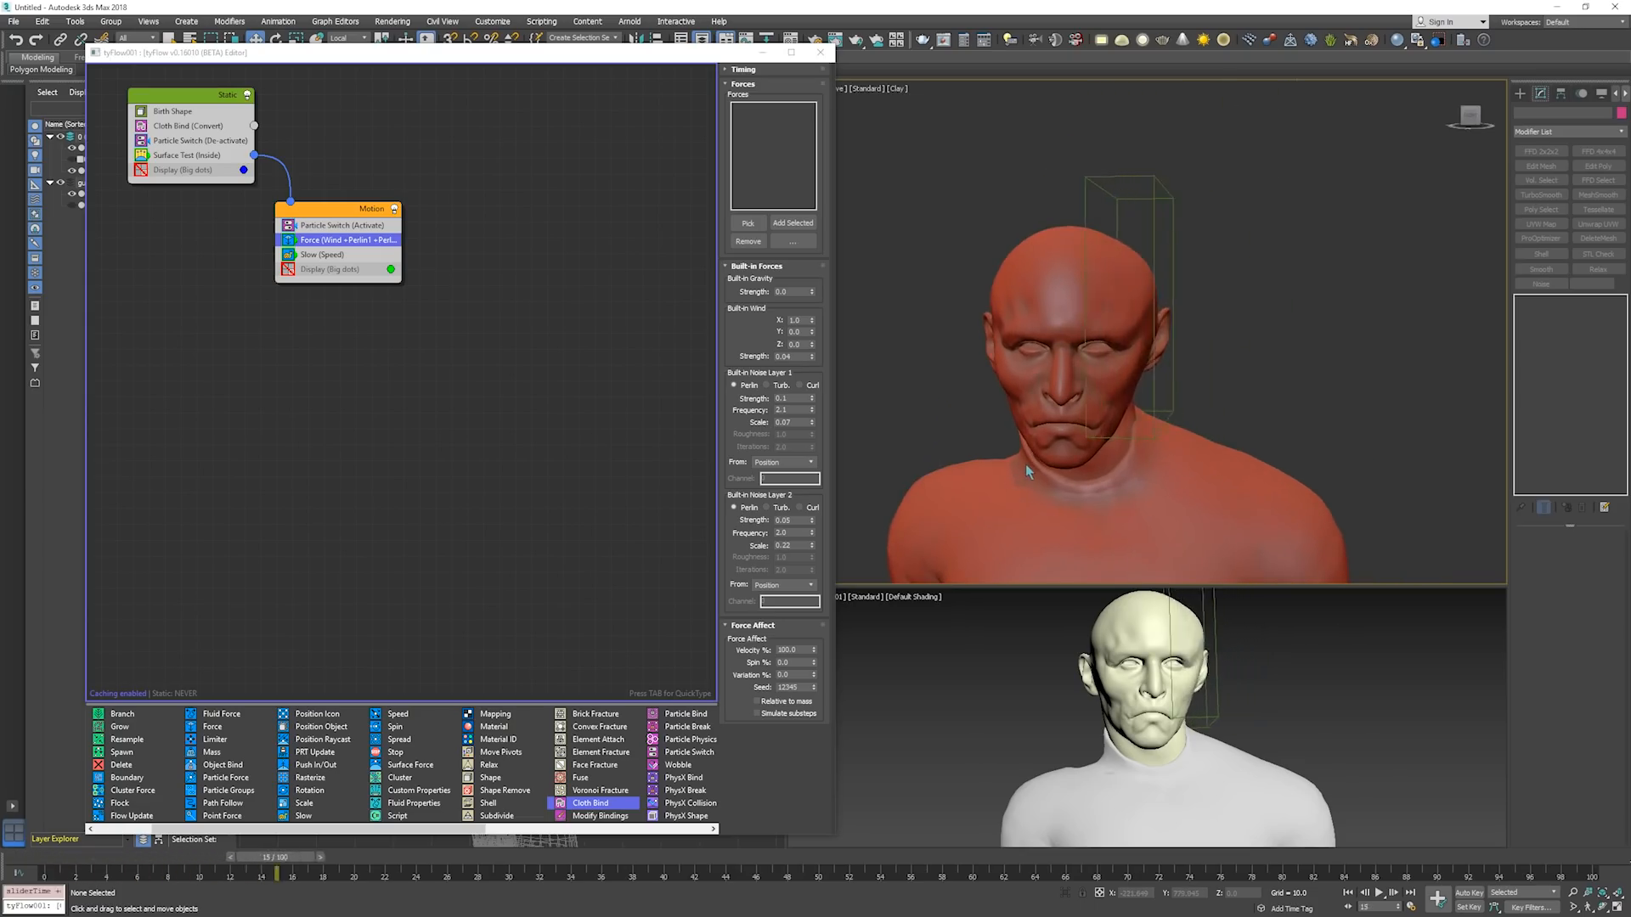
{"action": "key", "text": "period"}
{"action": "key", "text": "period"}
{"action": "key", "text": "period"}
{"action": "key", "text": "period"}
{"action": "key", "text": "period"}
{"action": "key", "text": "period"}
{"action": "key", "text": "period"}
{"action": "key", "text": "period"}
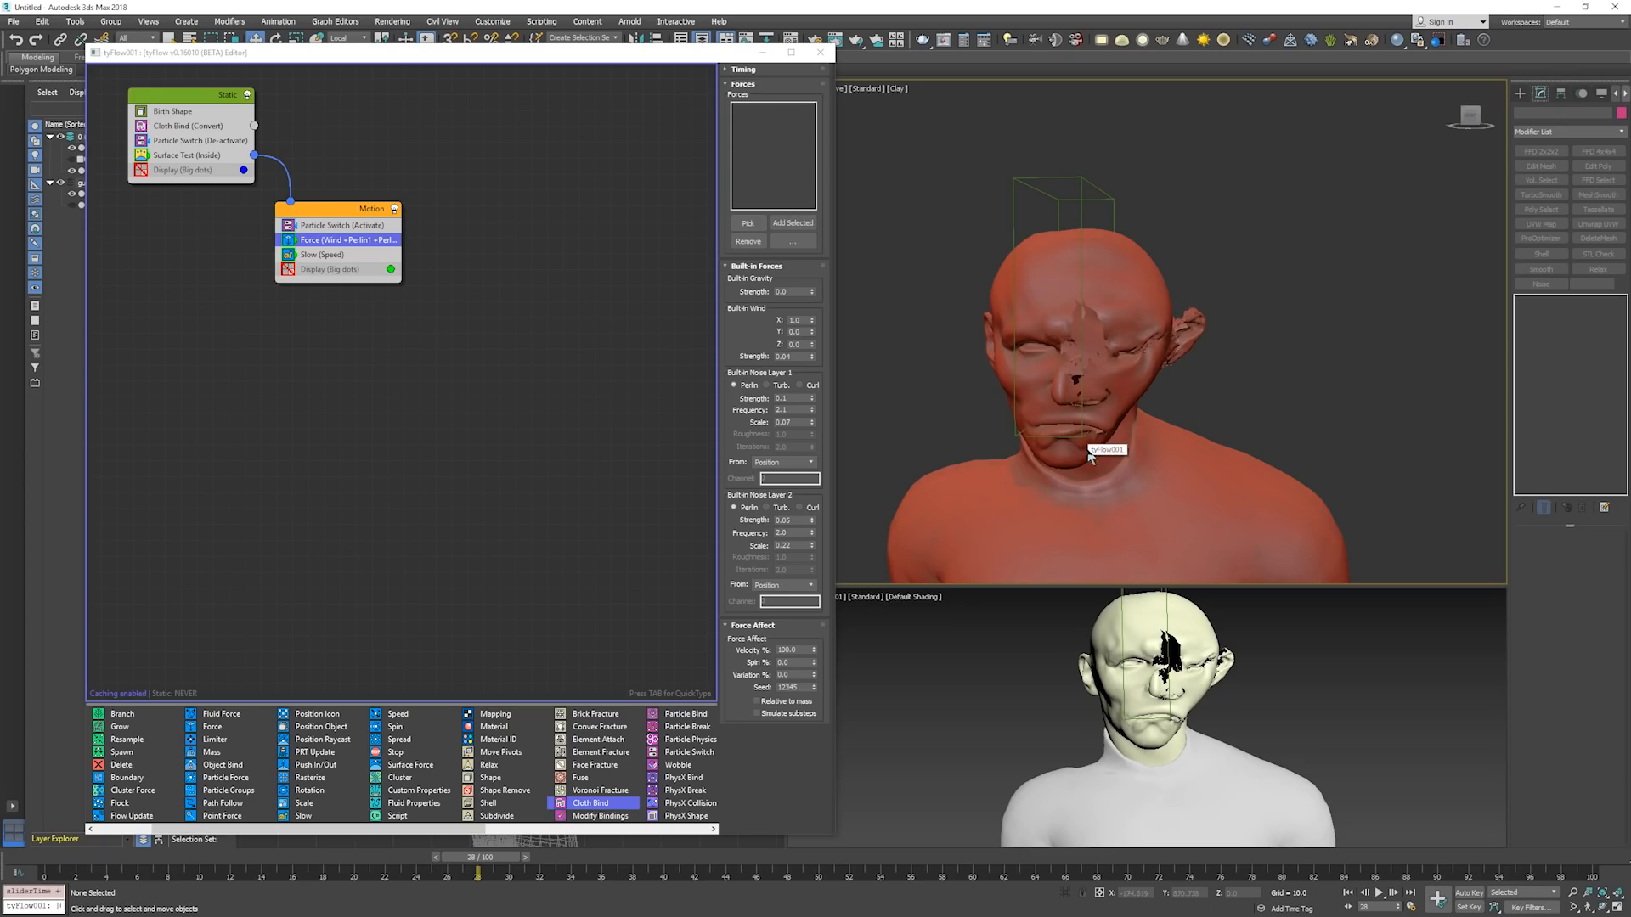
Show edged faces on the model and step on to about frame 51 to examine the torn mesh.
{"action": "key", "text": "F4"}
{"action": "key", "text": "period"}
{"action": "key", "text": "period"}
{"action": "key", "text": "period"}
{"action": "key", "text": "period"}
{"action": "key", "text": "period"}
{"action": "key", "text": "period"}
{"action": "key", "text": "period"}
{"action": "key", "text": "period"}
{"action": "key", "text": "period"}
{"action": "key", "text": "period"}
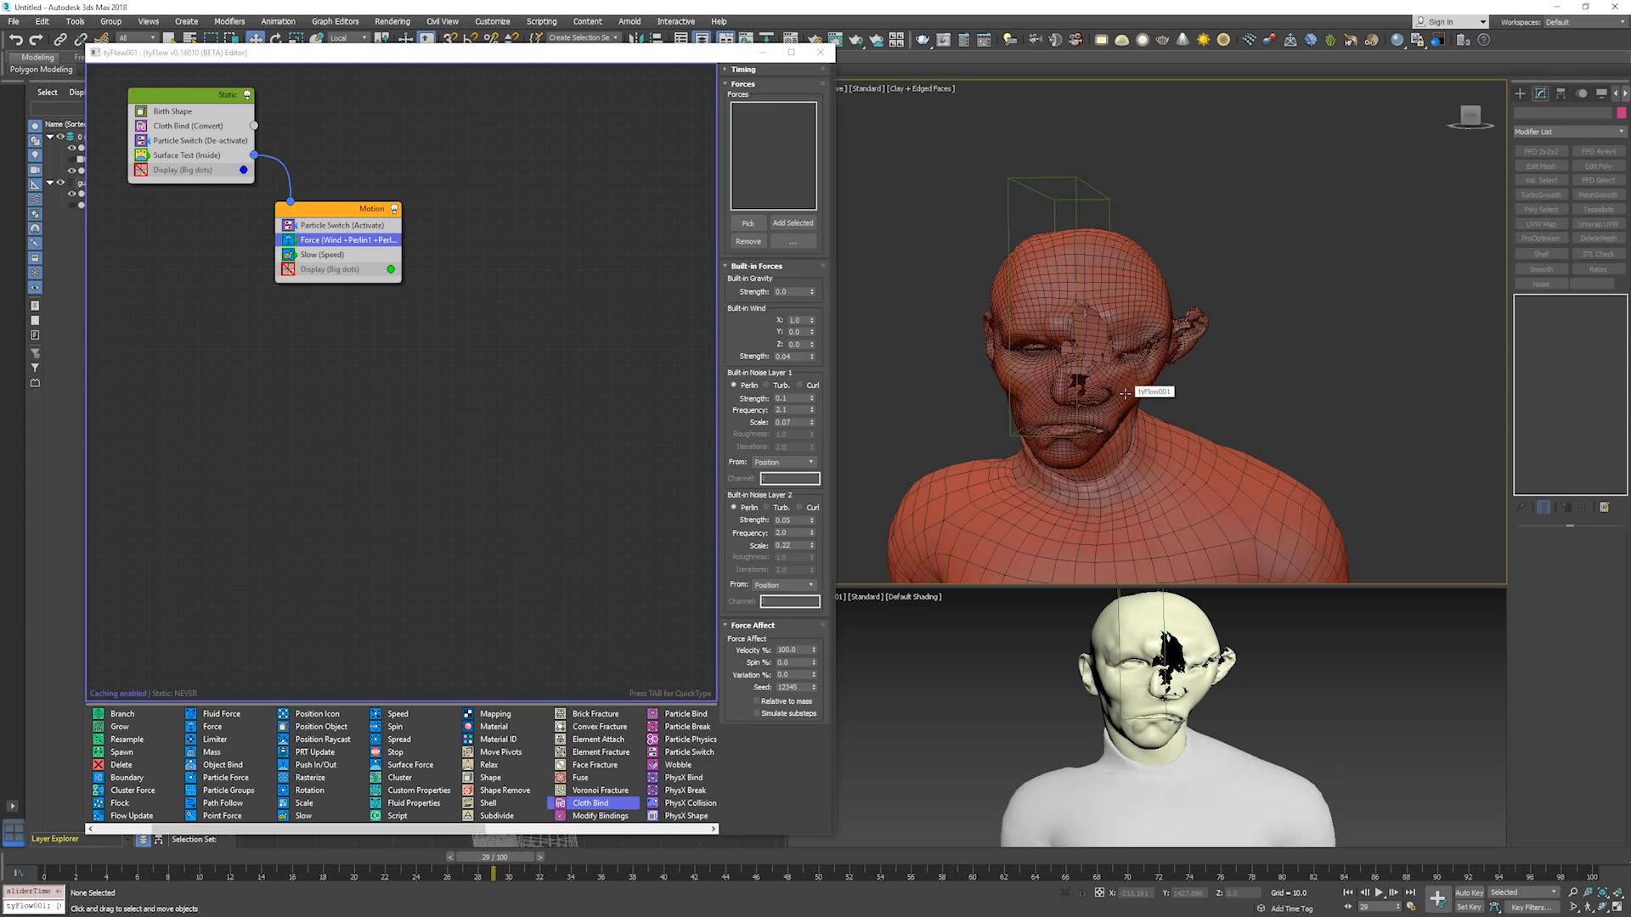
{"action": "key", "text": "period"}
{"action": "key", "text": "period"}
{"action": "key", "text": "period"}
{"action": "key", "text": "period"}
{"action": "key", "text": "period"}
{"action": "key", "text": "period"}
{"action": "key", "text": "period"}
{"action": "key", "text": "period"}
{"action": "key", "text": "period"}
{"action": "key", "text": "period"}
{"action": "key", "text": "period"}
{"action": "key", "text": "period"}
{"action": "key", "text": "period"}
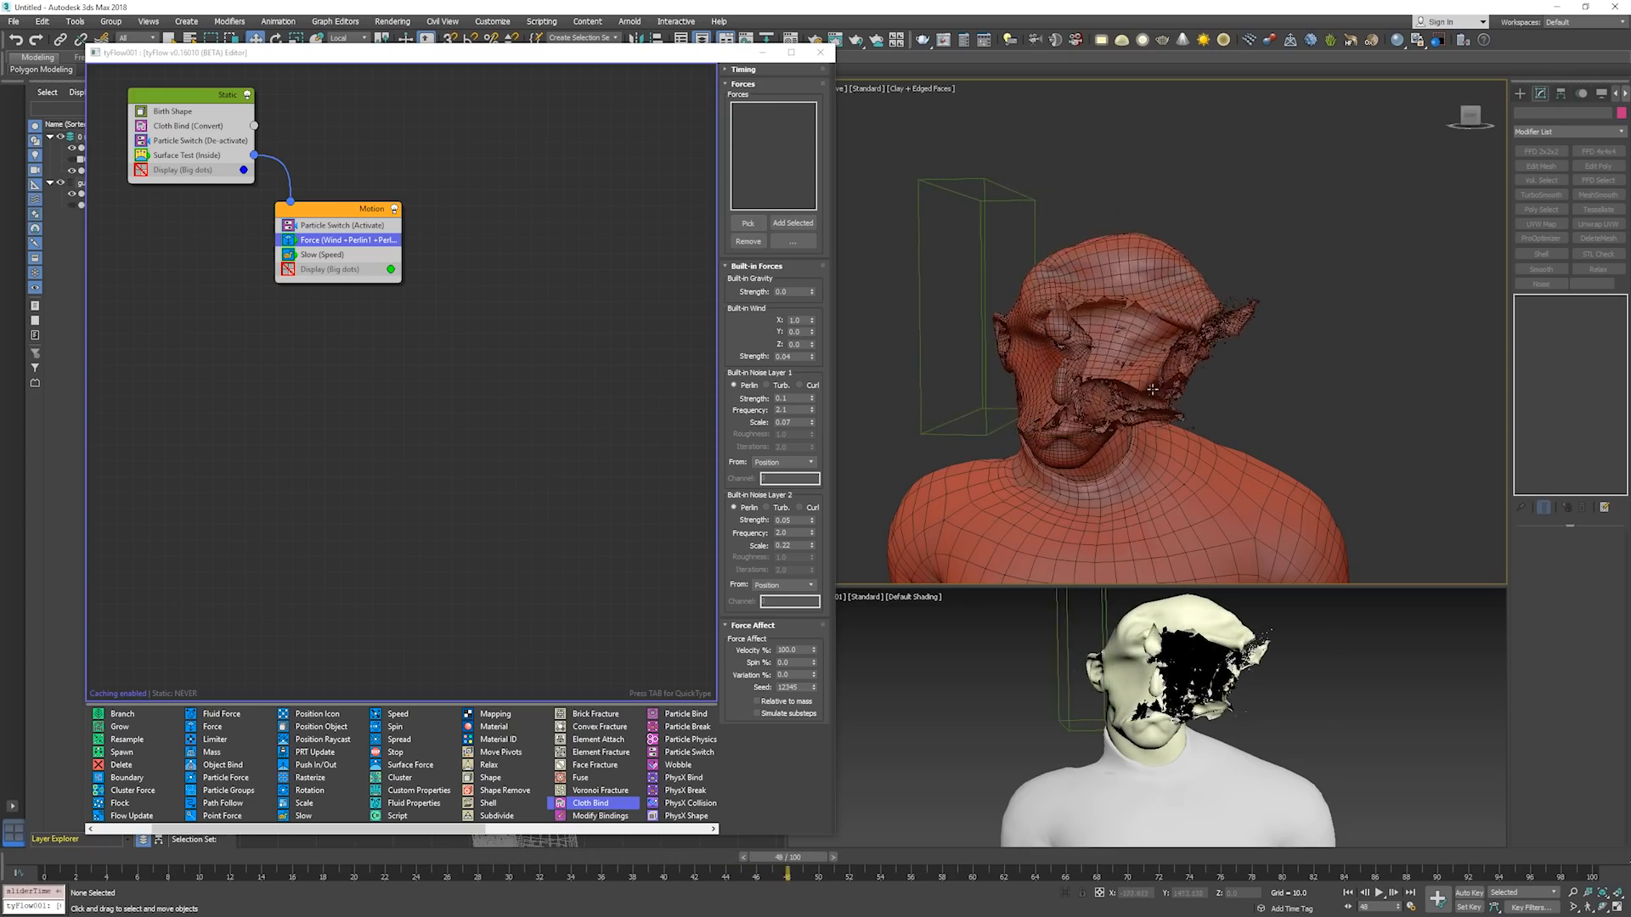
{"action": "middle_click_drag", "start_coordinate": [1190, 360], "coordinate": [1050, 335], "text": "alt"}
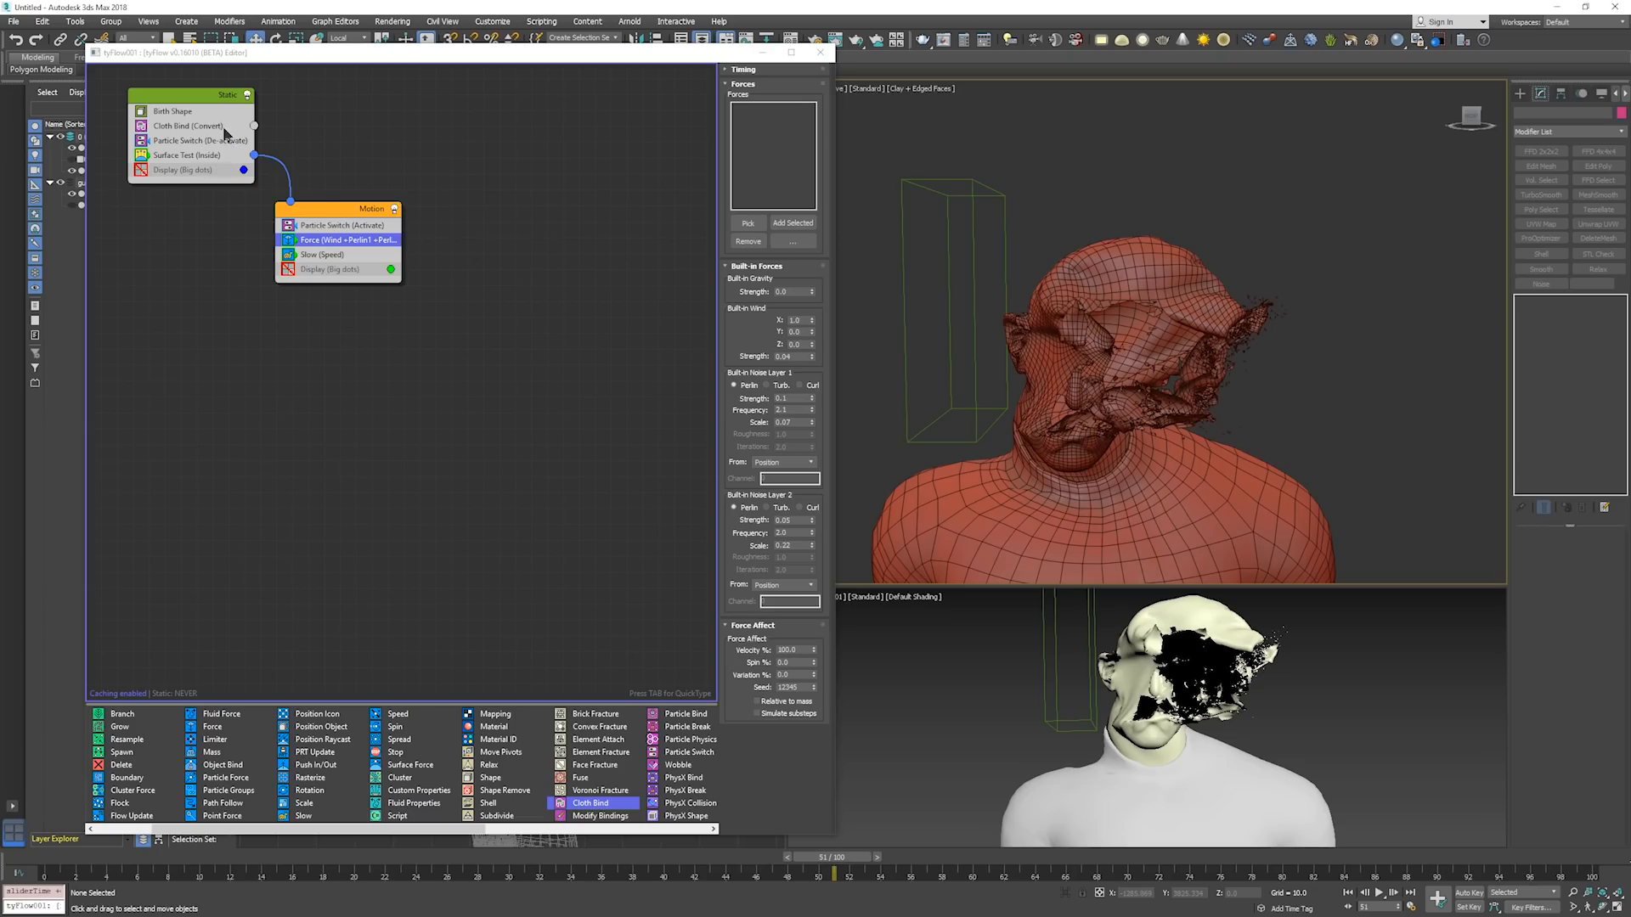
Set the particle mass of the Cloth Bind operator to 10.
{"action": "left_click", "coordinate": [225, 129]}
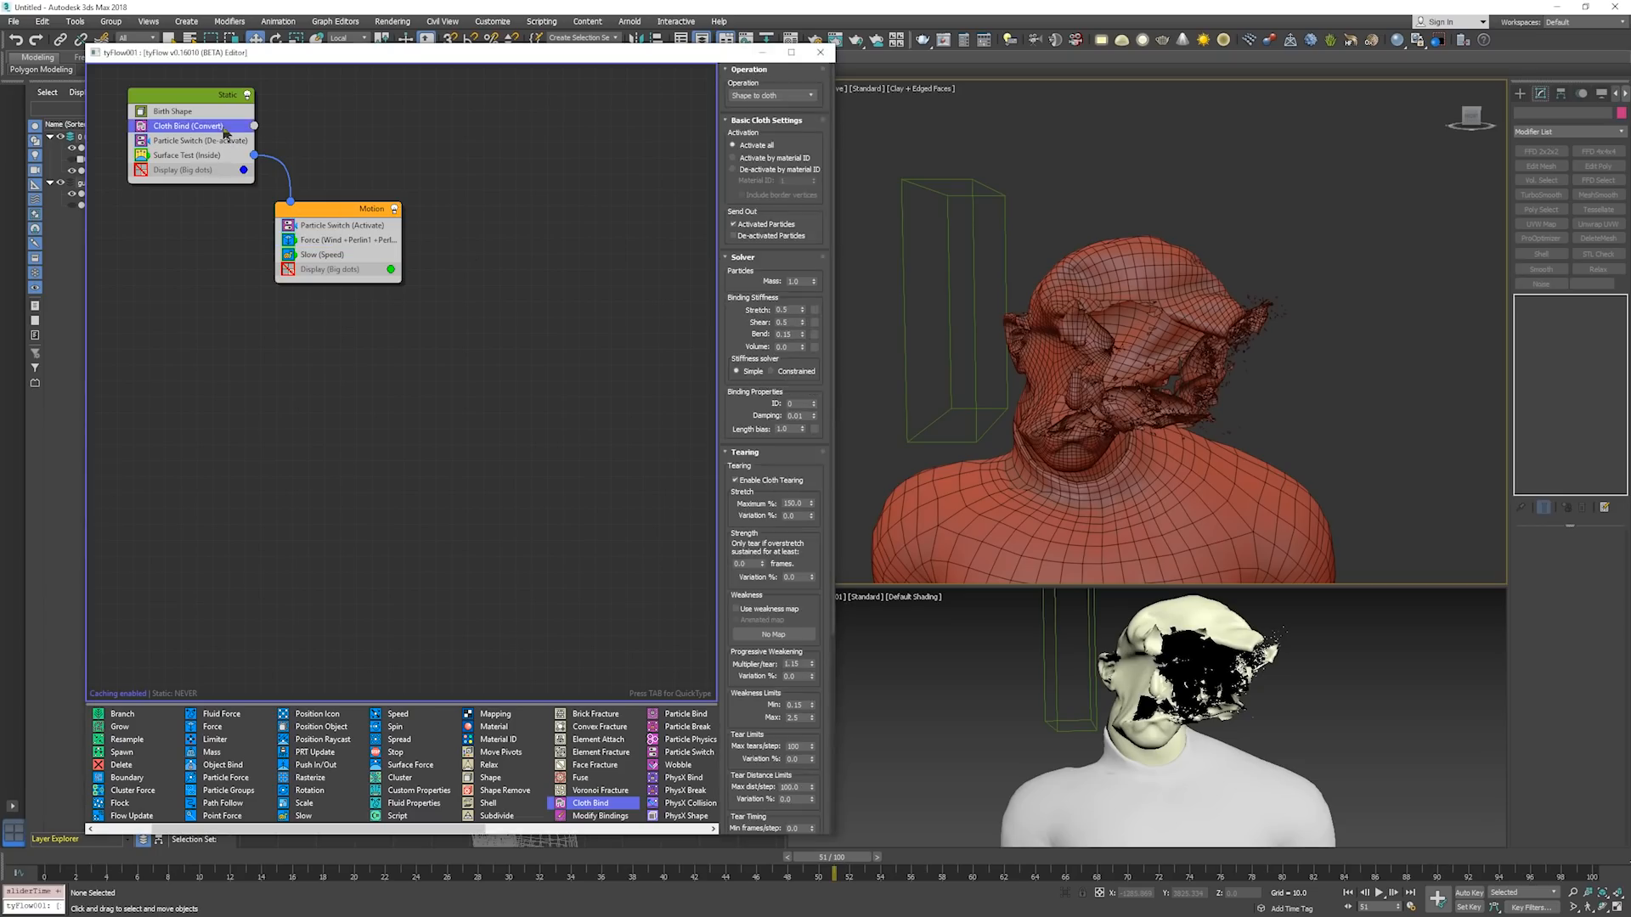
{"action": "double_click", "coordinate": [802, 282]}
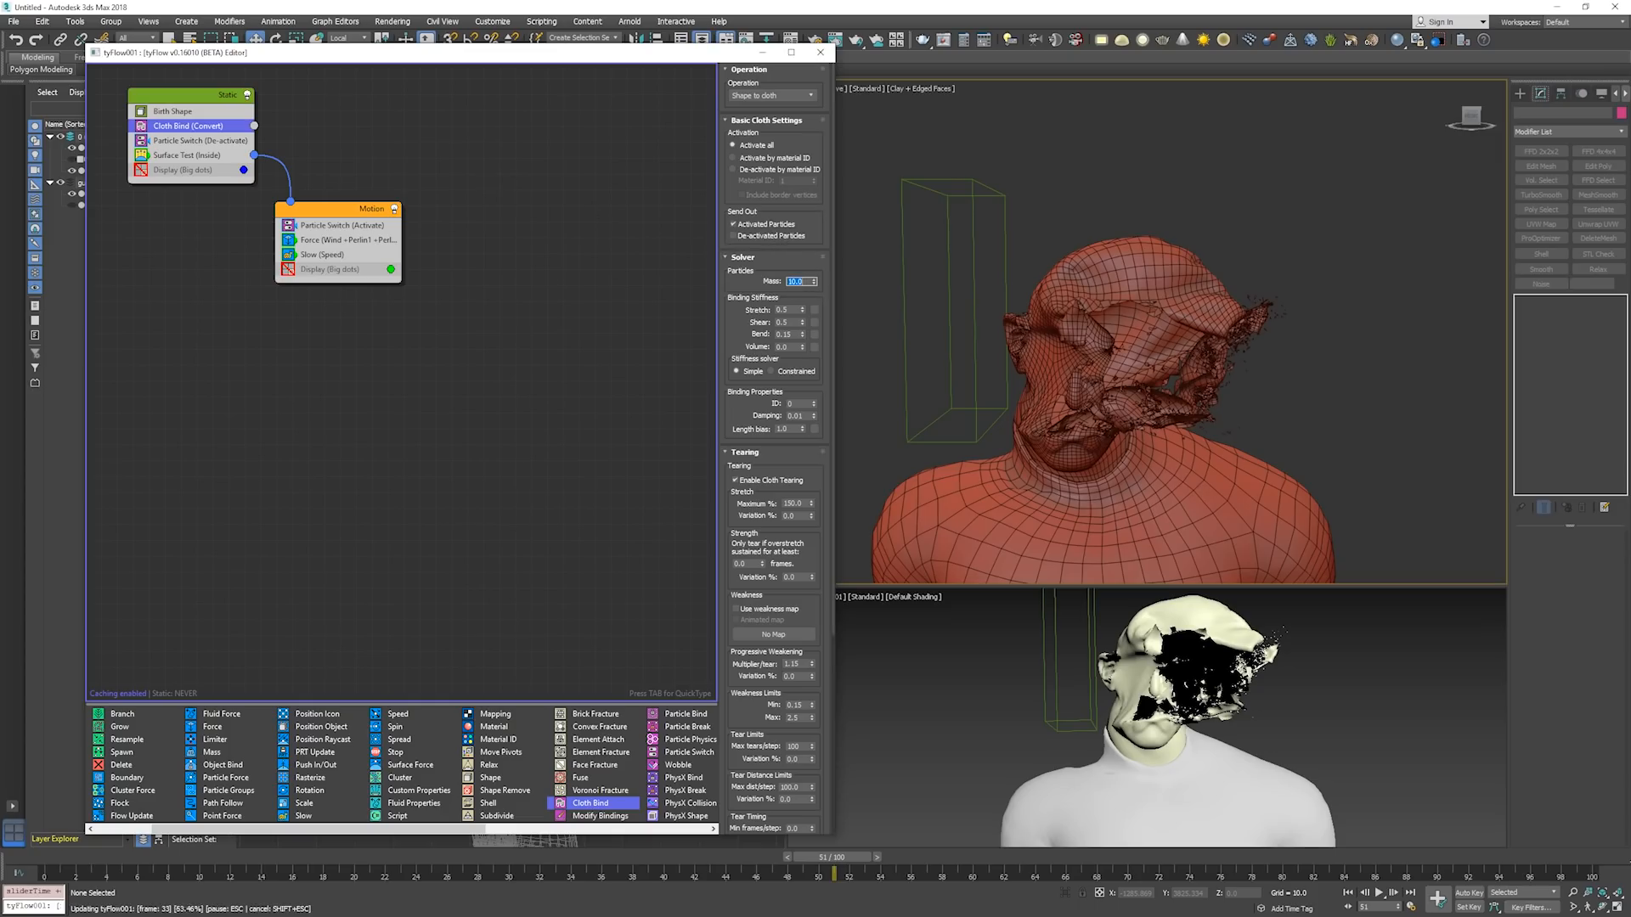
{"action": "left_click", "coordinate": [775, 277]}
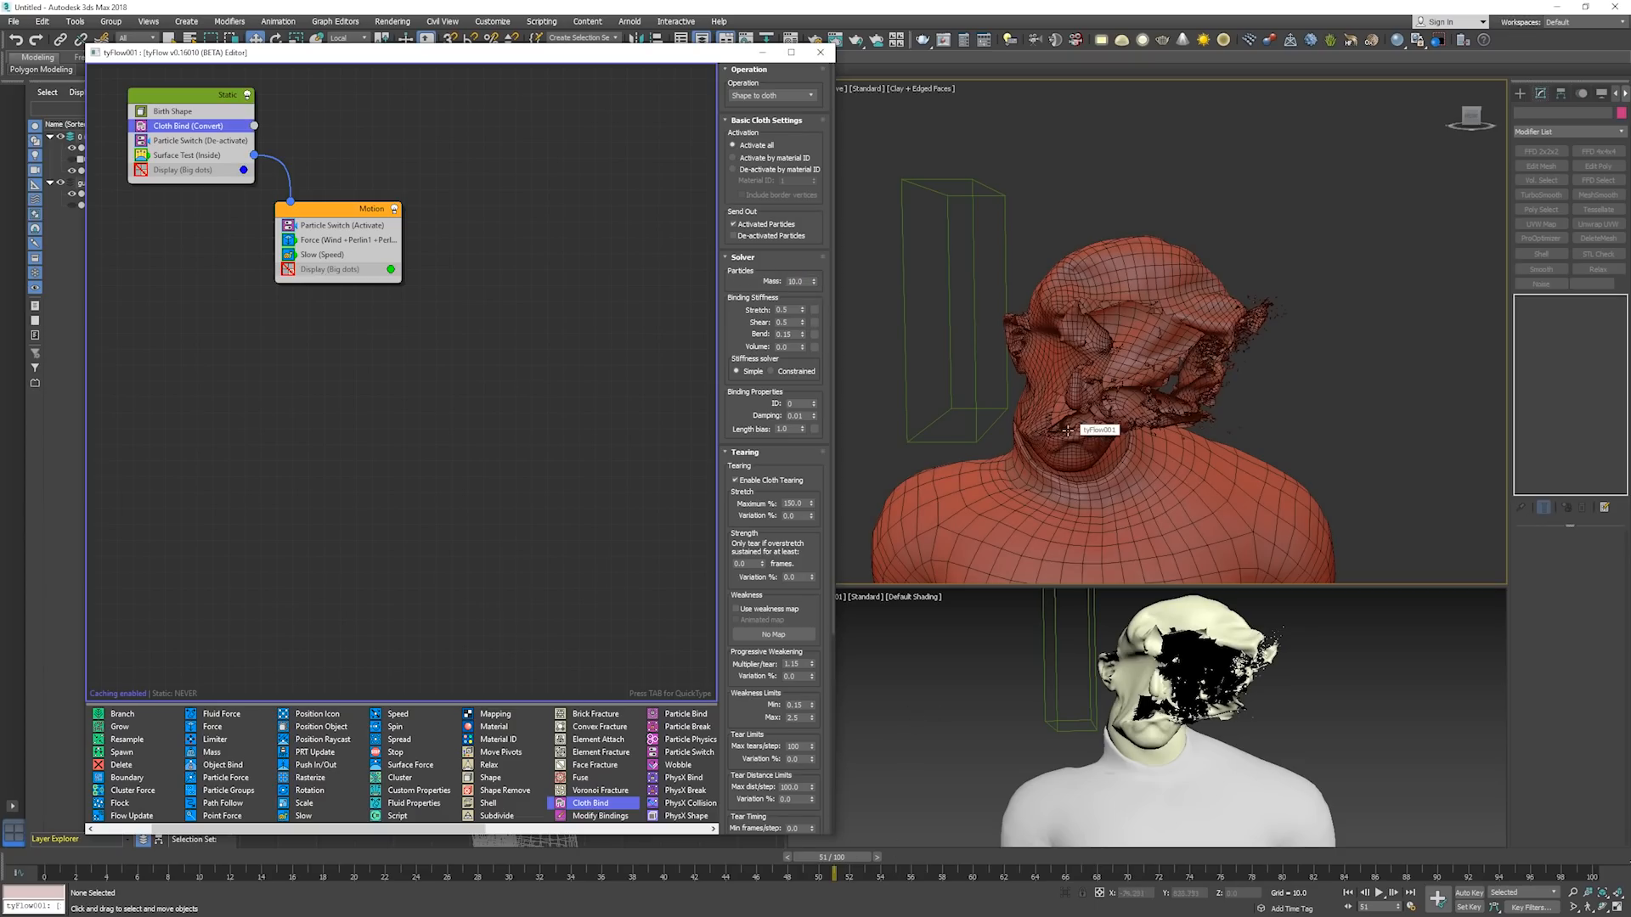
{"action": "double_click", "coordinate": [796, 283]}
{"action": "key", "text": "Return"}
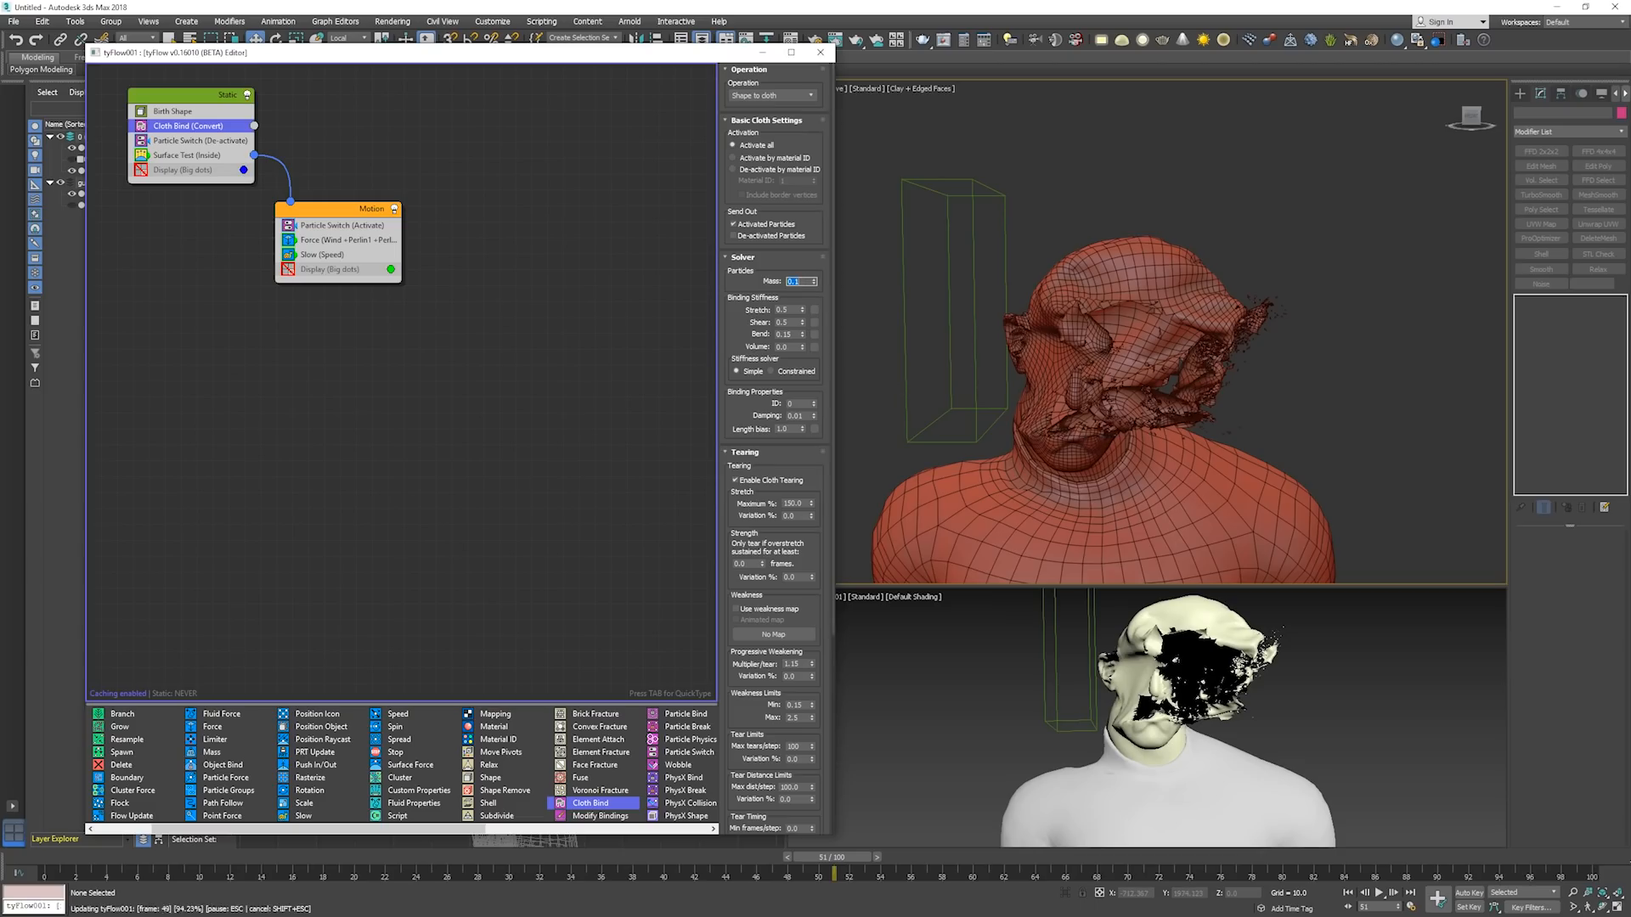
{"action": "type", "text": "10"}
{"action": "key", "text": "Return"}
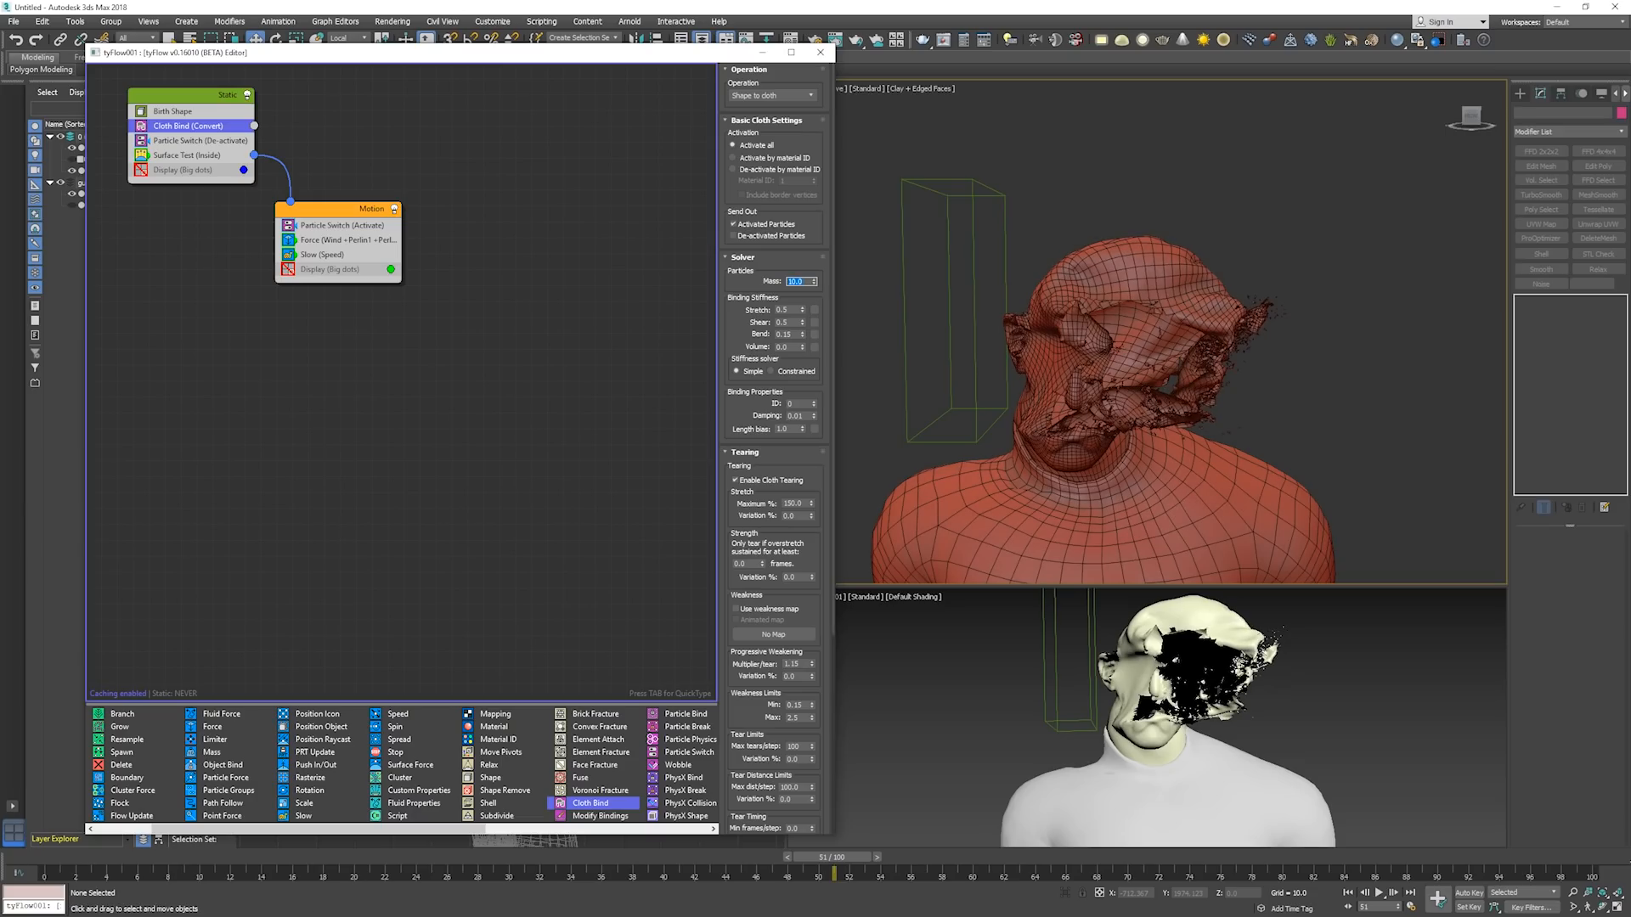
Set the Cloth Bind binding stiffness to 0.2 for stretch and 0.1 for volume.
{"action": "double_click", "coordinate": [782, 310]}
{"action": "type", "text": ".2"}
{"action": "key", "text": "Return"}
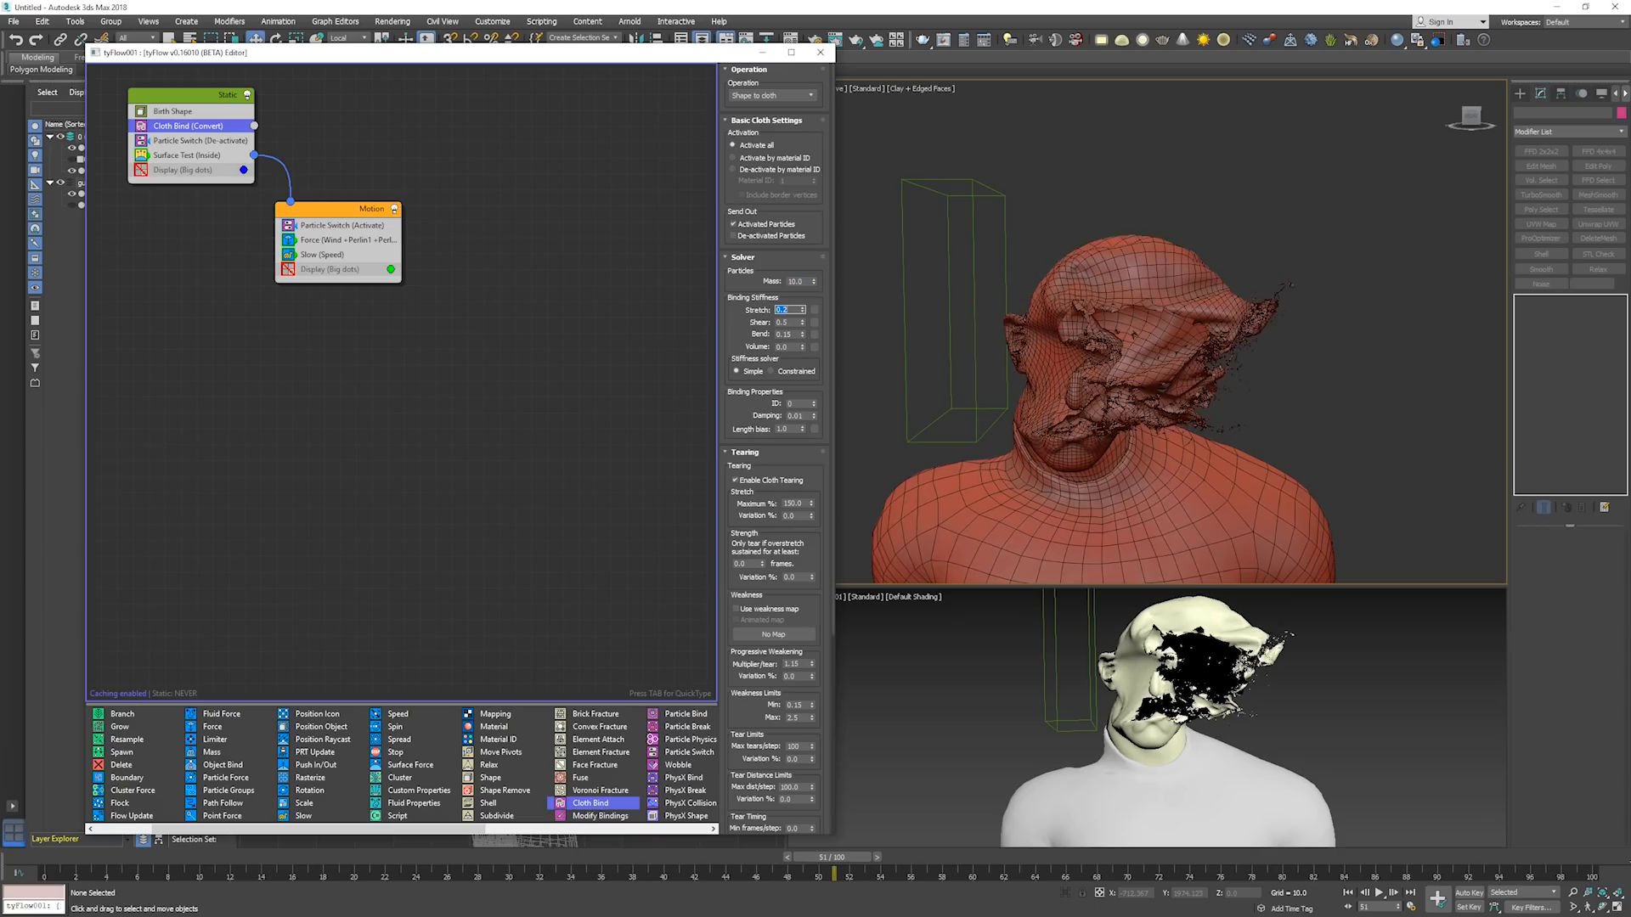
{"action": "double_click", "coordinate": [794, 323]}
{"action": "double_click", "coordinate": [788, 346]}
{"action": "type", "text": ".1"}
{"action": "key", "text": "Return"}
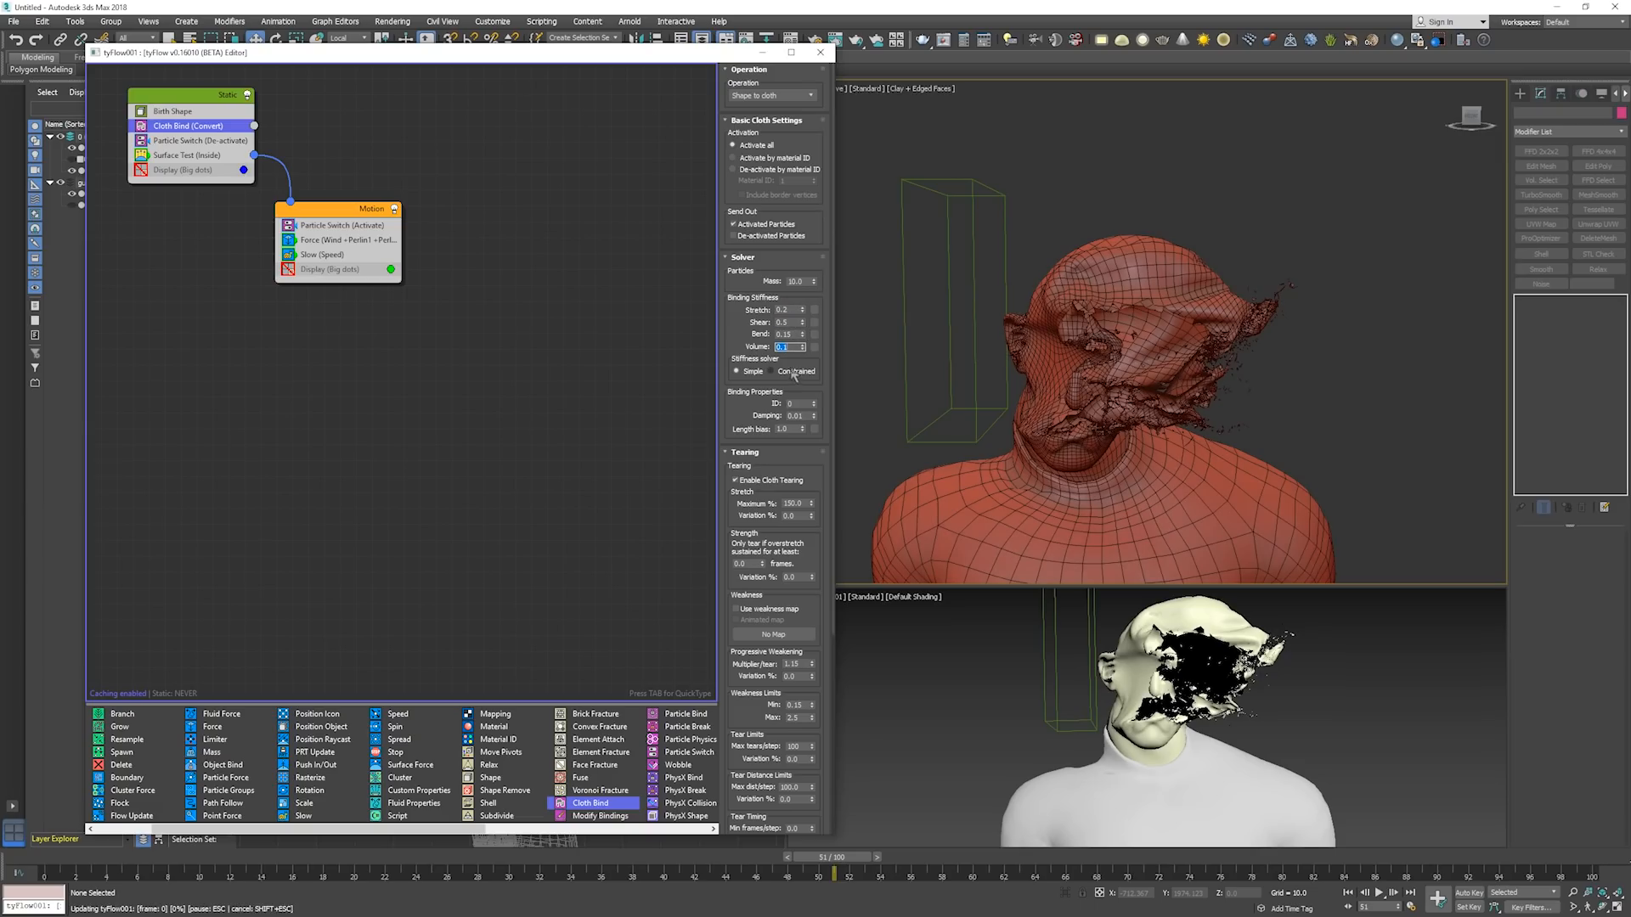
Examine the torn face and loose cloth fragments up close from the side.
{"action": "left_click", "coordinate": [1181, 347]}
{"action": "scroll", "coordinate": [1181, 348], "scroll_direction": "up", "scroll_amount": 6}
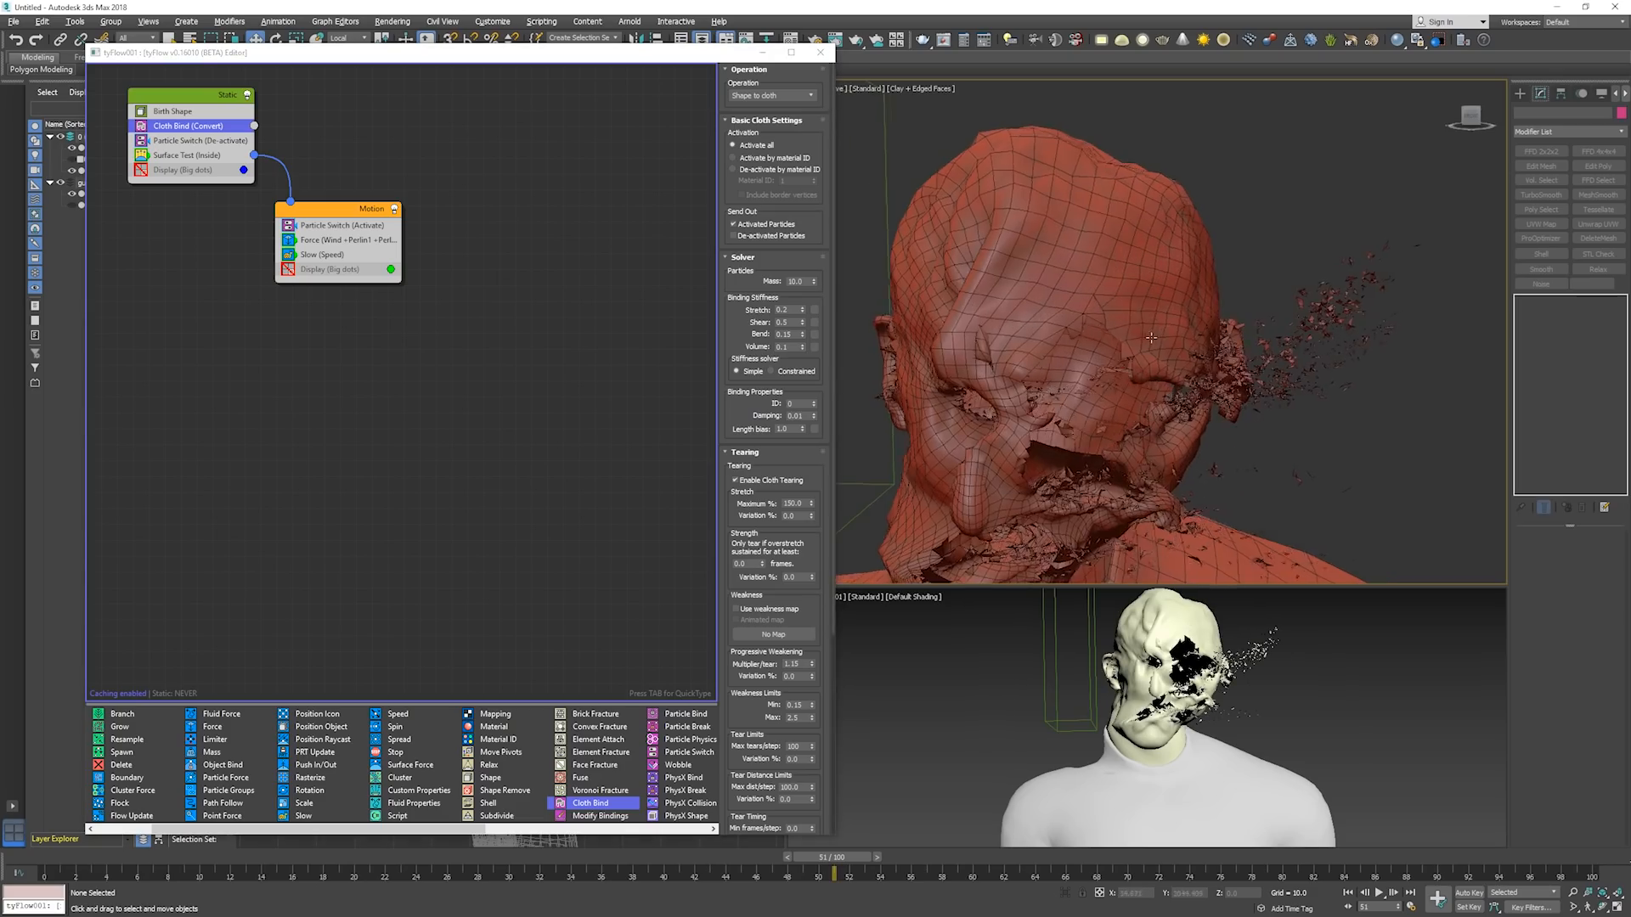
{"action": "key", "text": "F4"}
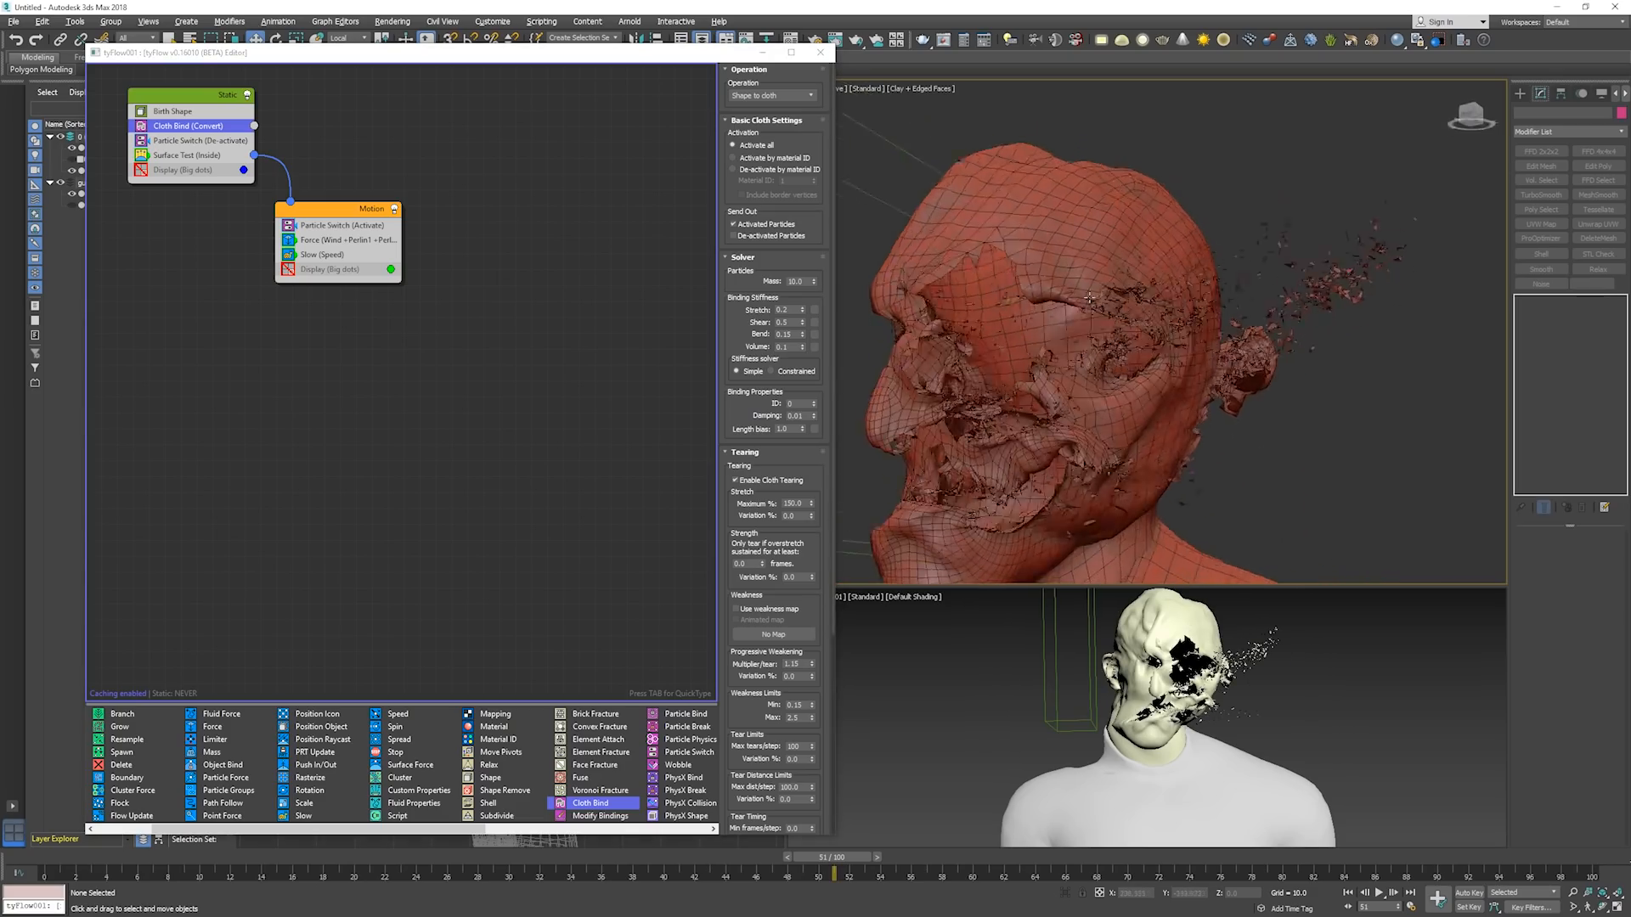
{"action": "middle_click_drag", "start_coordinate": [1119, 325], "coordinate": [906, 290], "text": "alt"}
{"action": "key", "text": "F4"}
{"action": "scroll", "coordinate": [992, 308], "scroll_direction": "up", "scroll_amount": 8}
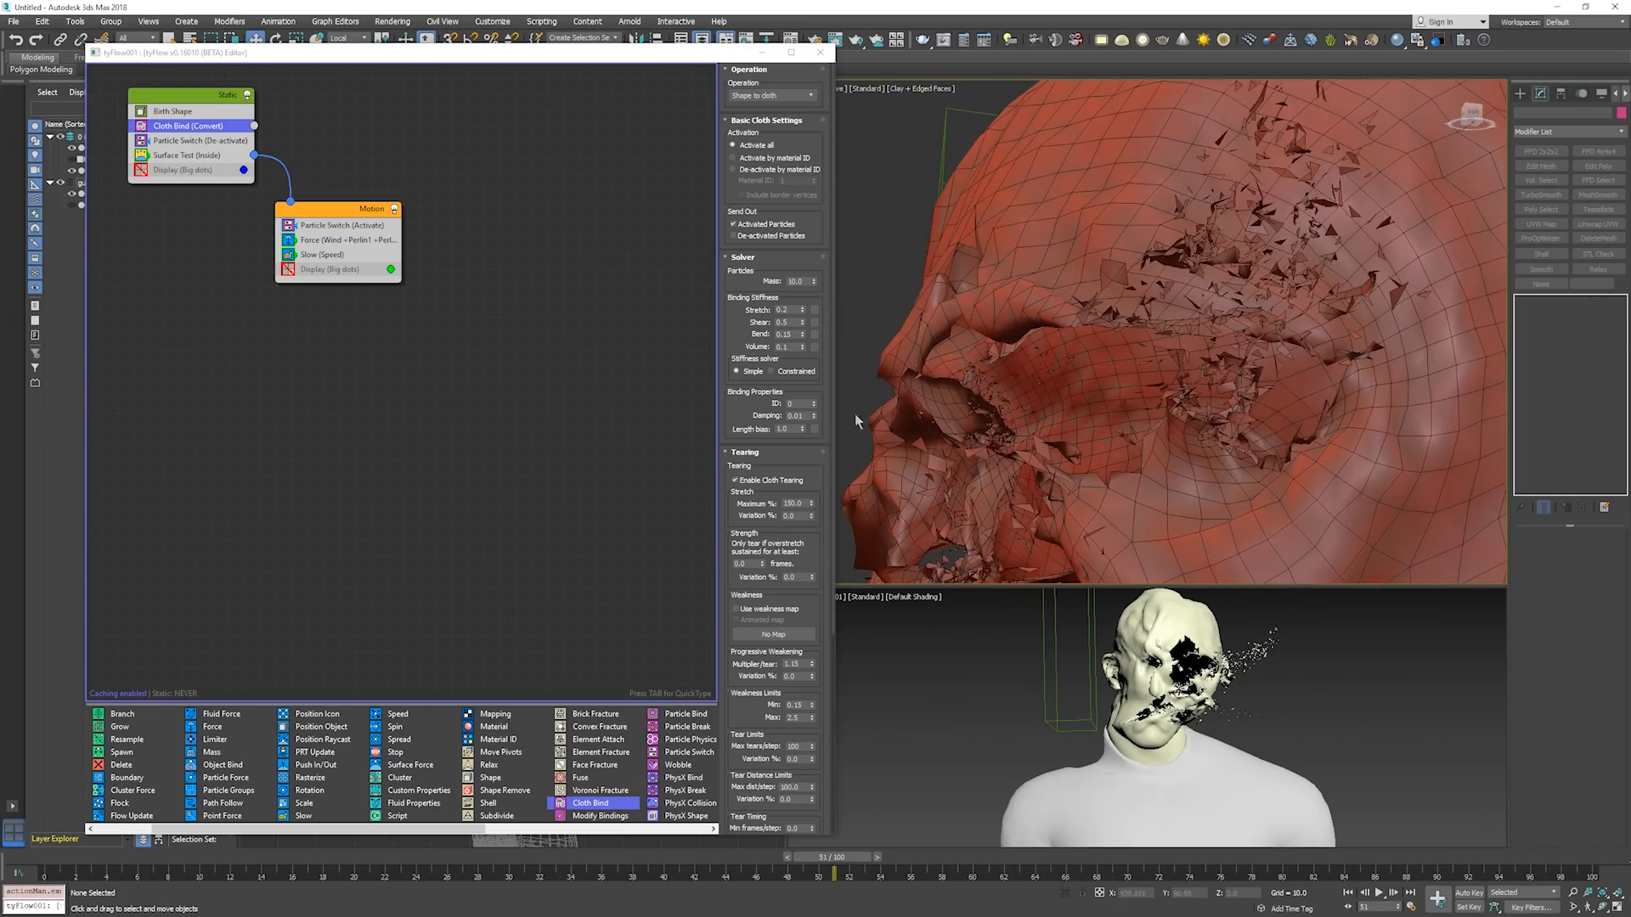
{"action": "scroll", "coordinate": [977, 272], "scroll_direction": "up", "scroll_amount": 3}
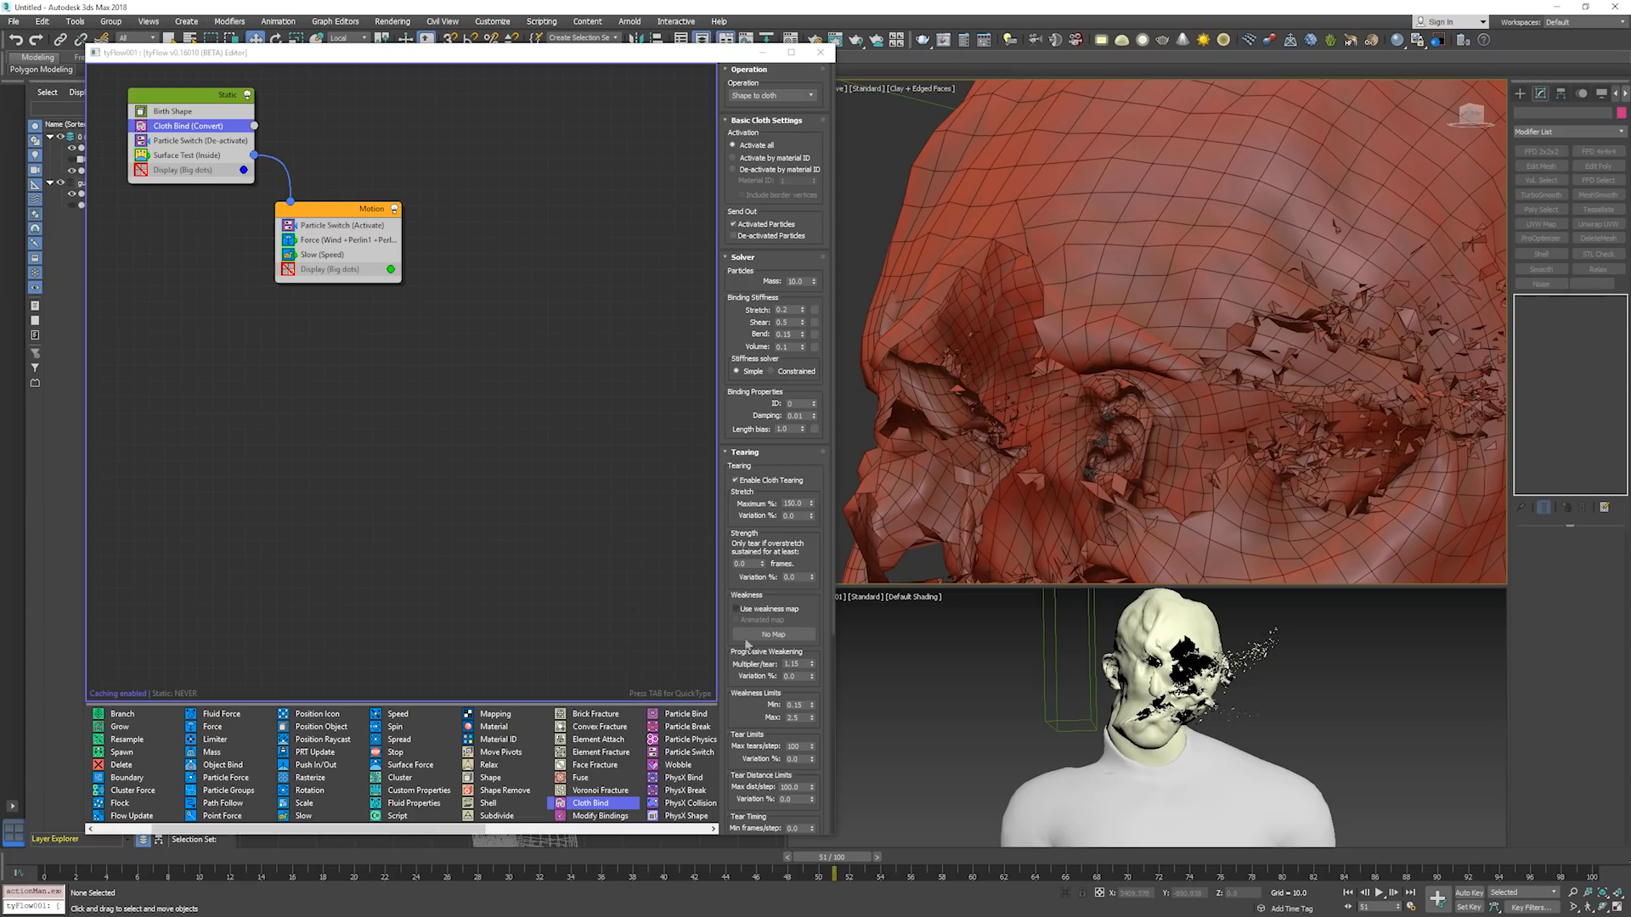
Add a shell to the Cloth Bind mesh surface with an outer amount of 0 and an inner amount of 0.05.
{"action": "scroll", "coordinate": [761, 693], "scroll_direction": "down", "scroll_amount": 5}
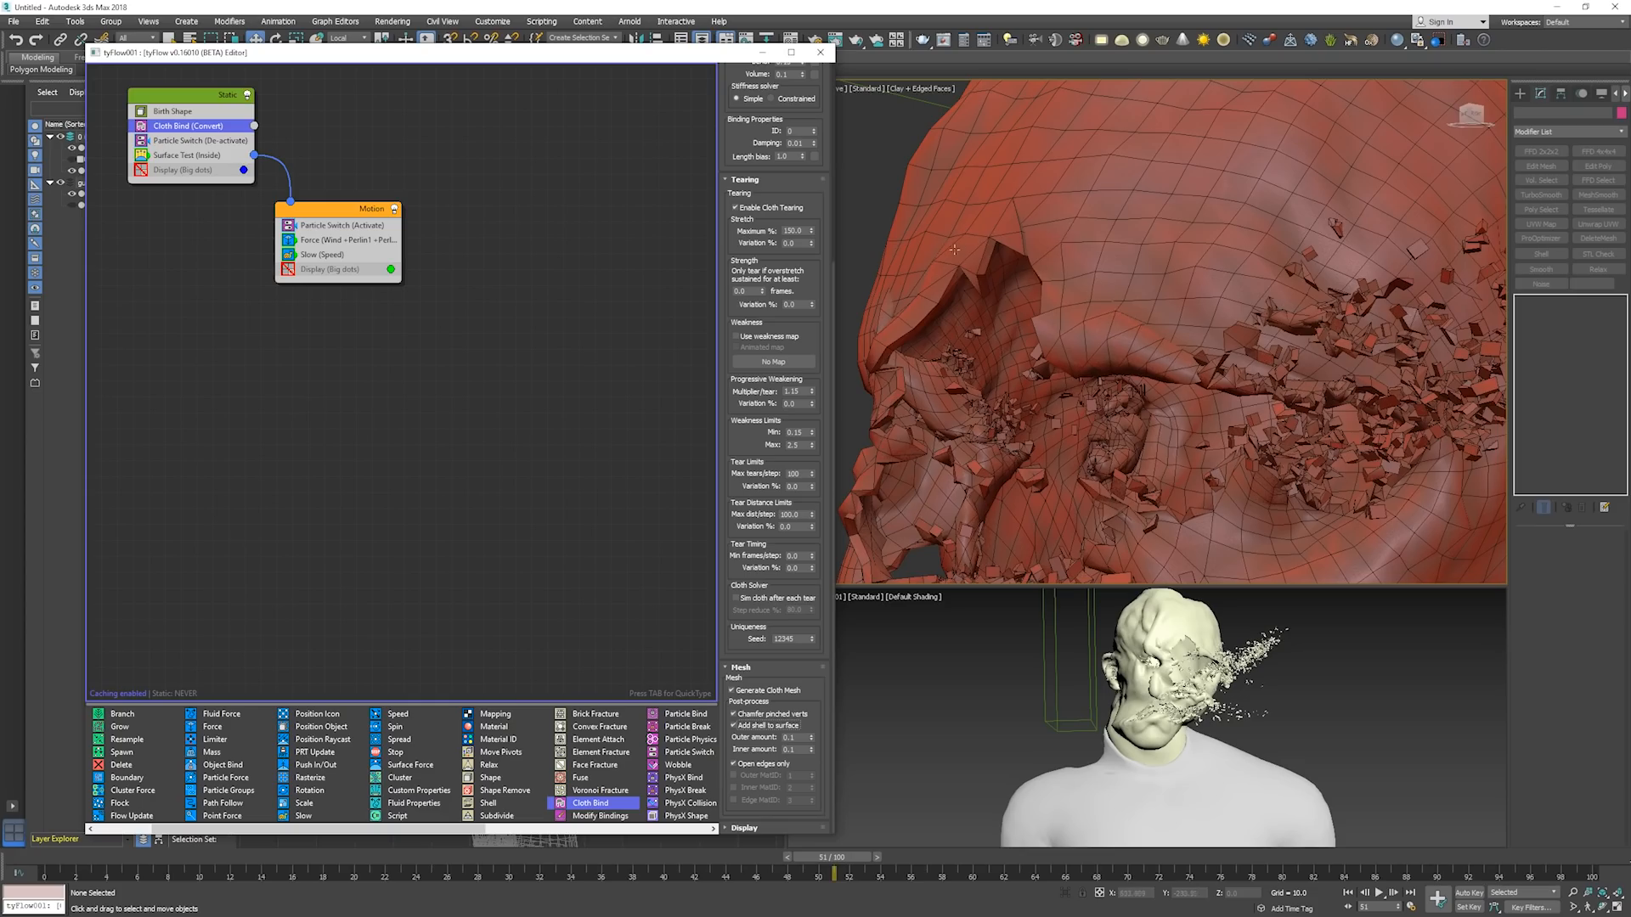
{"action": "middle_click_drag", "start_coordinate": [975, 366], "coordinate": [858, 603], "text": "alt"}
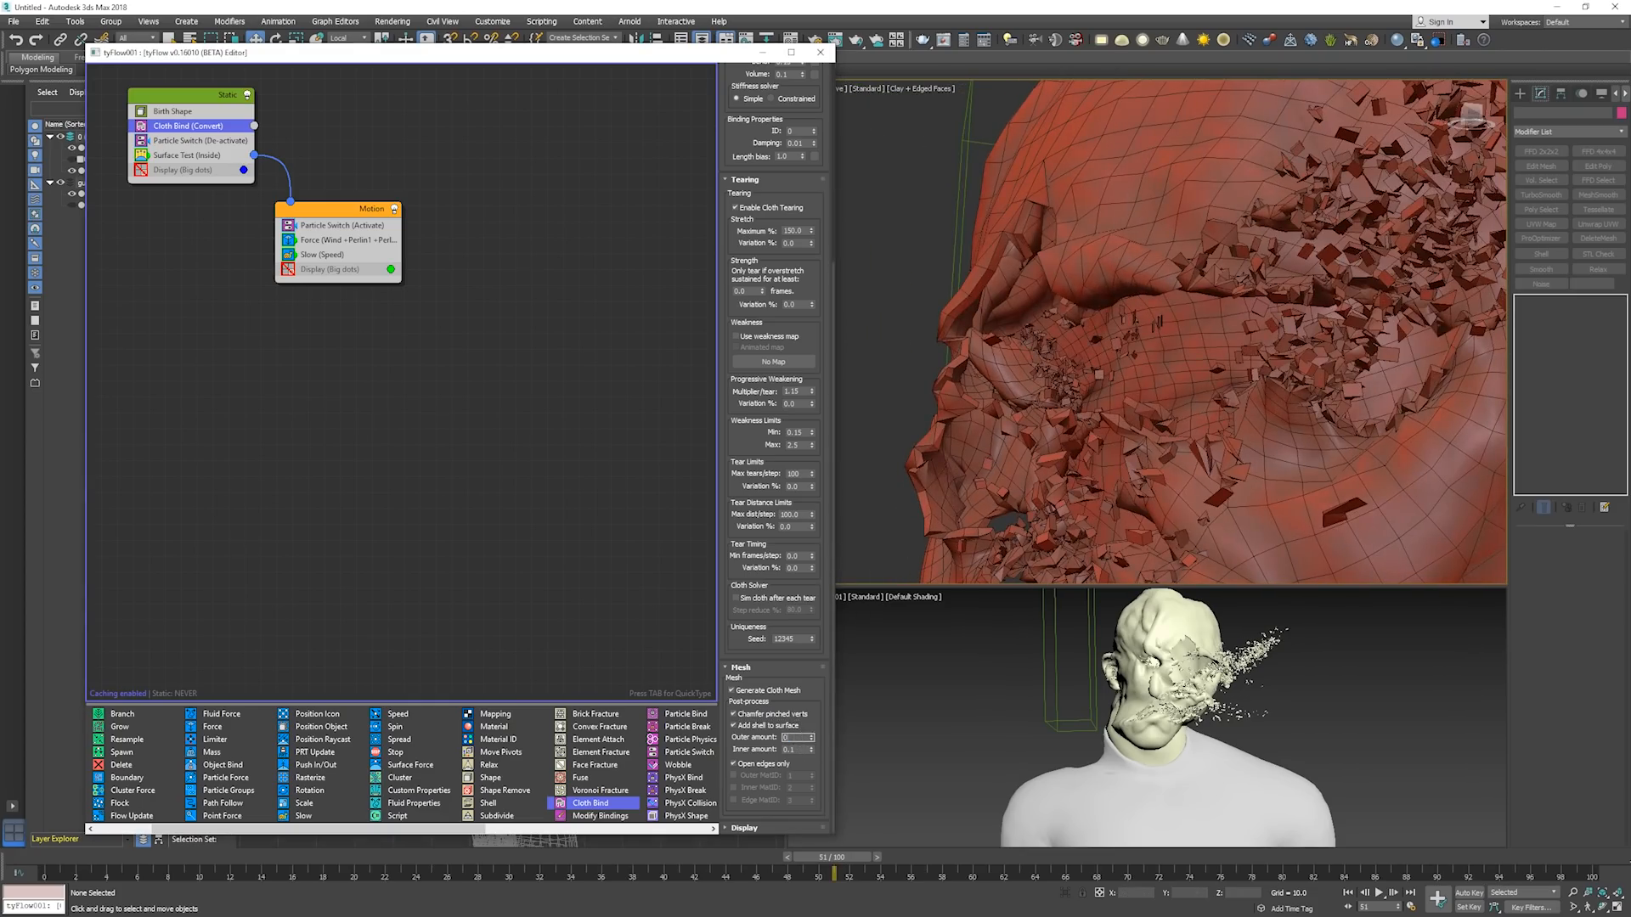
{"action": "key", "text": "Return"}
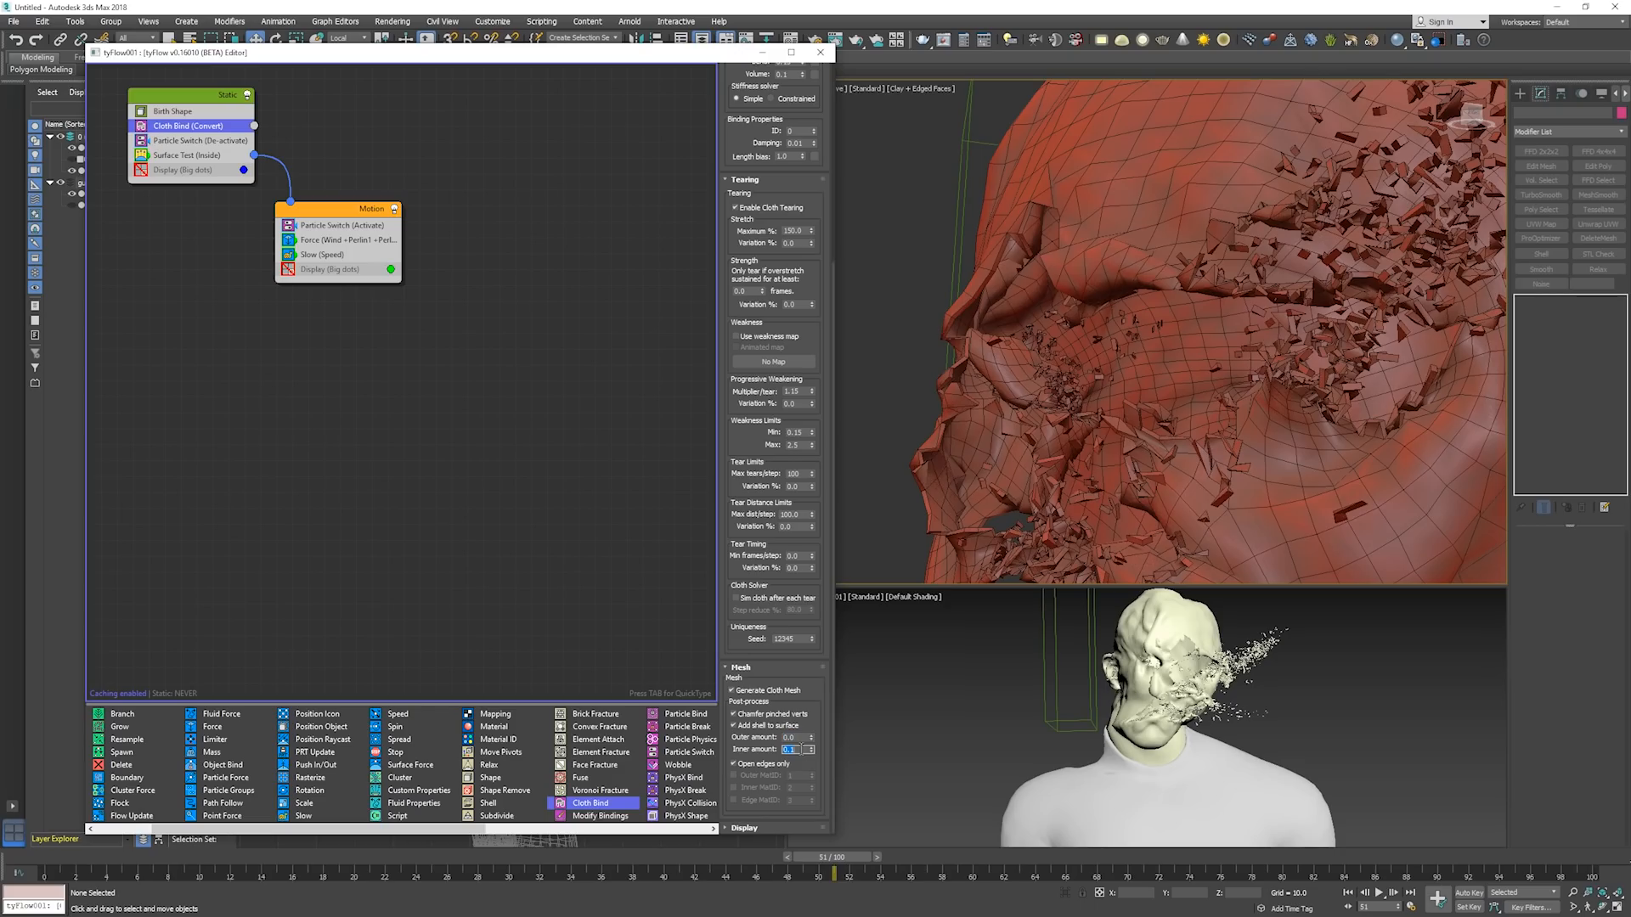
{"action": "type", "text": "0.05"}
{"action": "key", "text": "Return"}
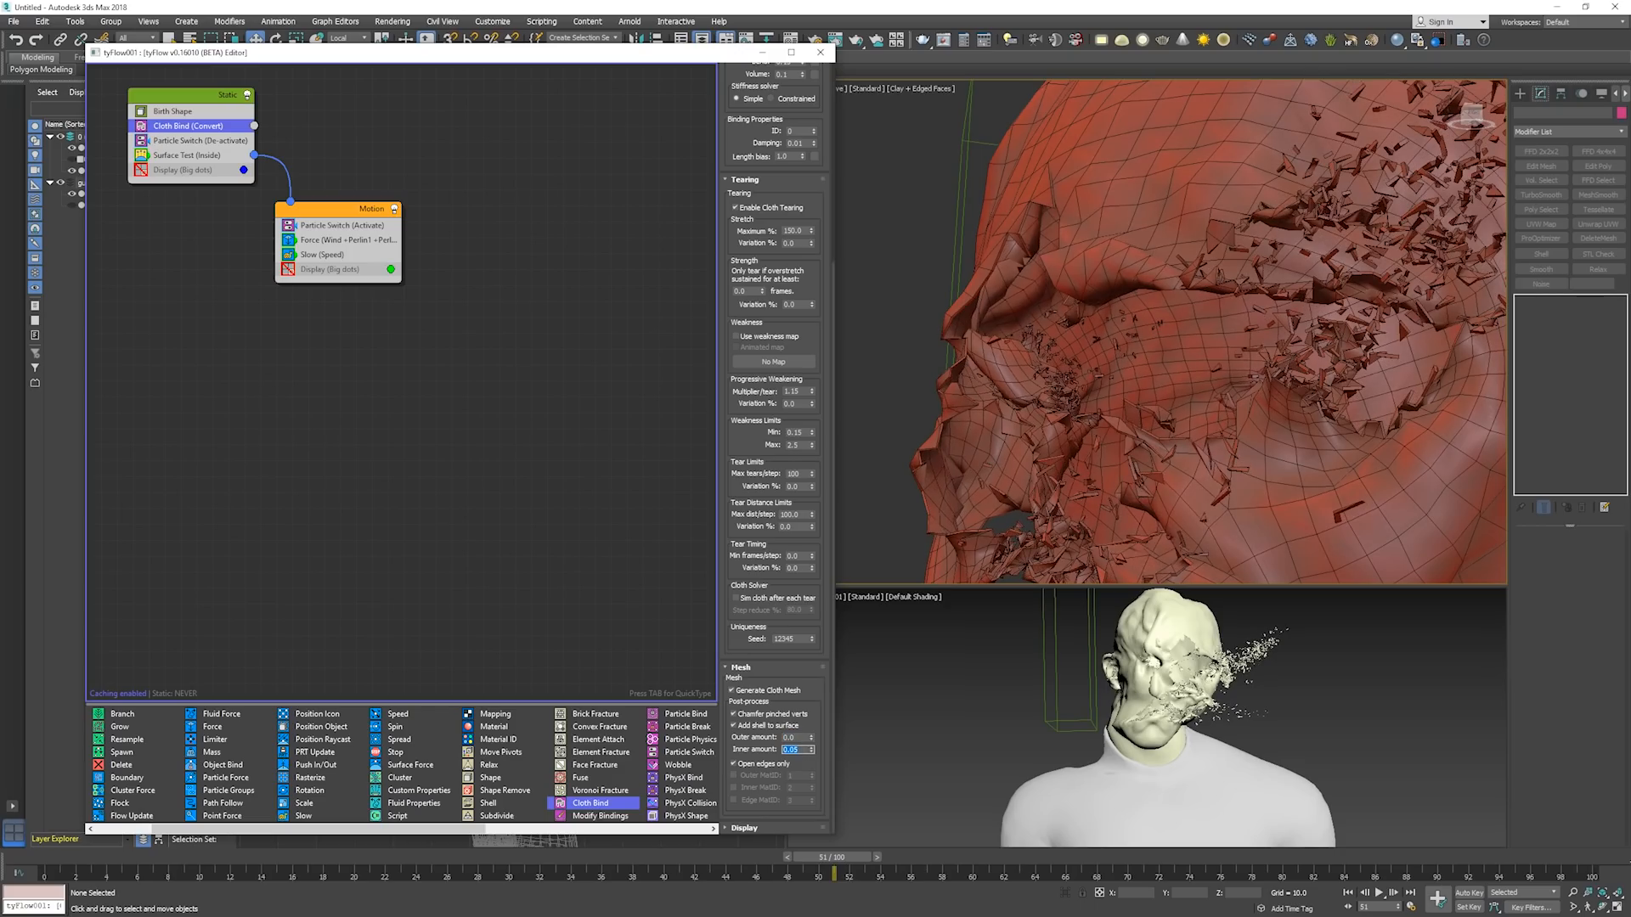
Set the cloth shell's inner amount to 0 and outer amount to 0.05, and hide the edged faces on the model.
{"action": "type", "text": "0"}
{"action": "left_click", "coordinate": [799, 737]}
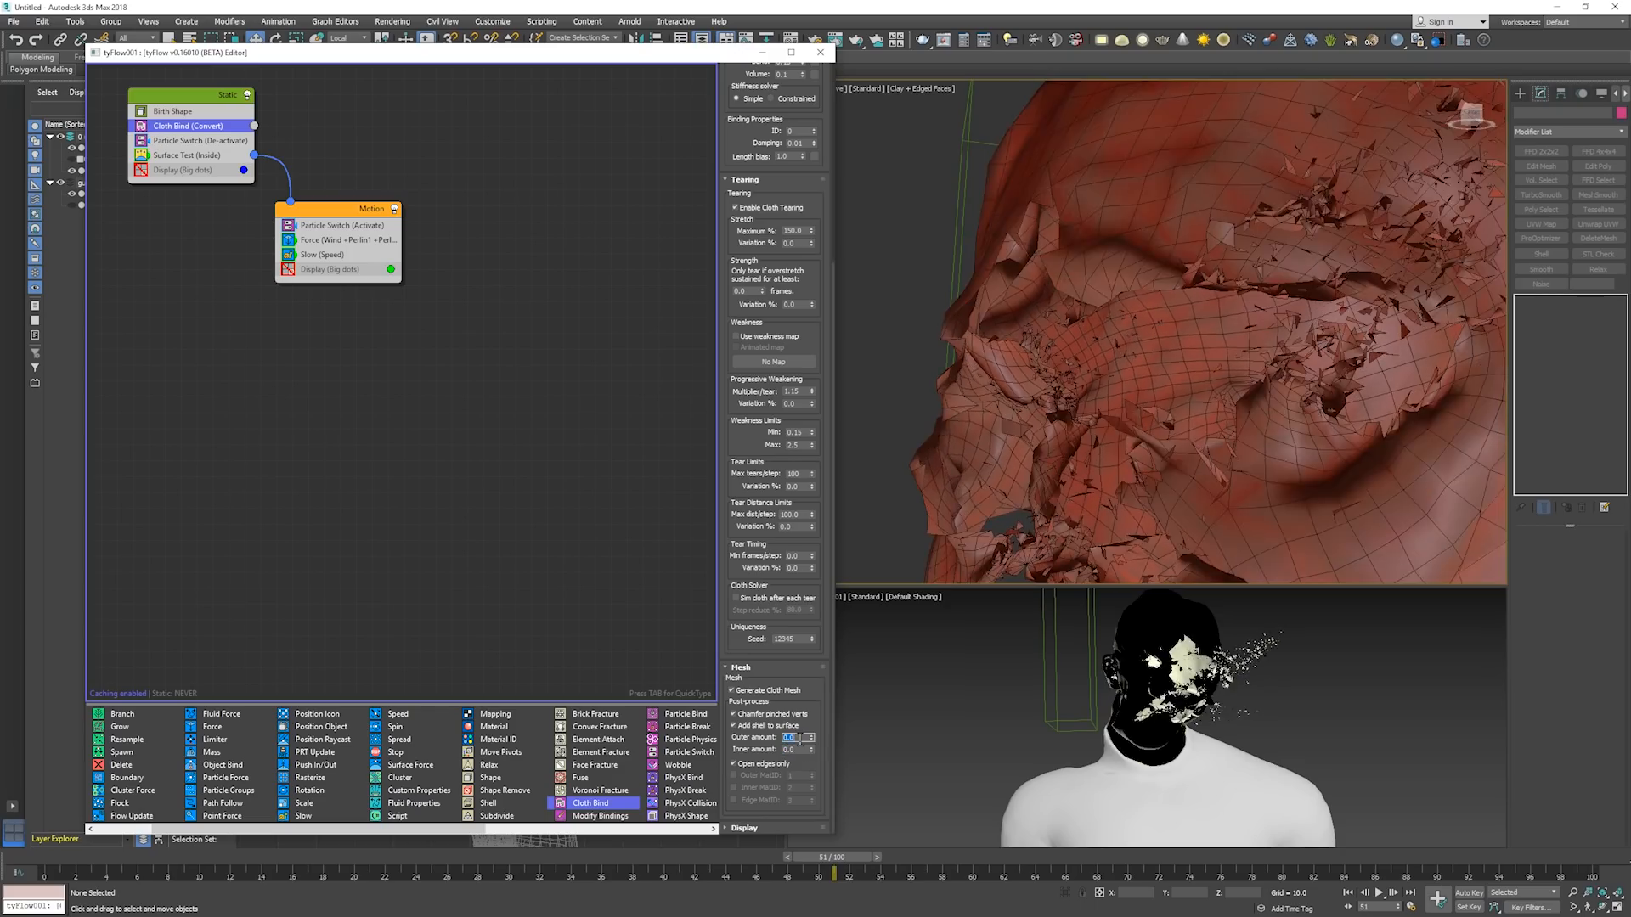
{"action": "type", "text": "0.05"}
{"action": "key", "text": "Return"}
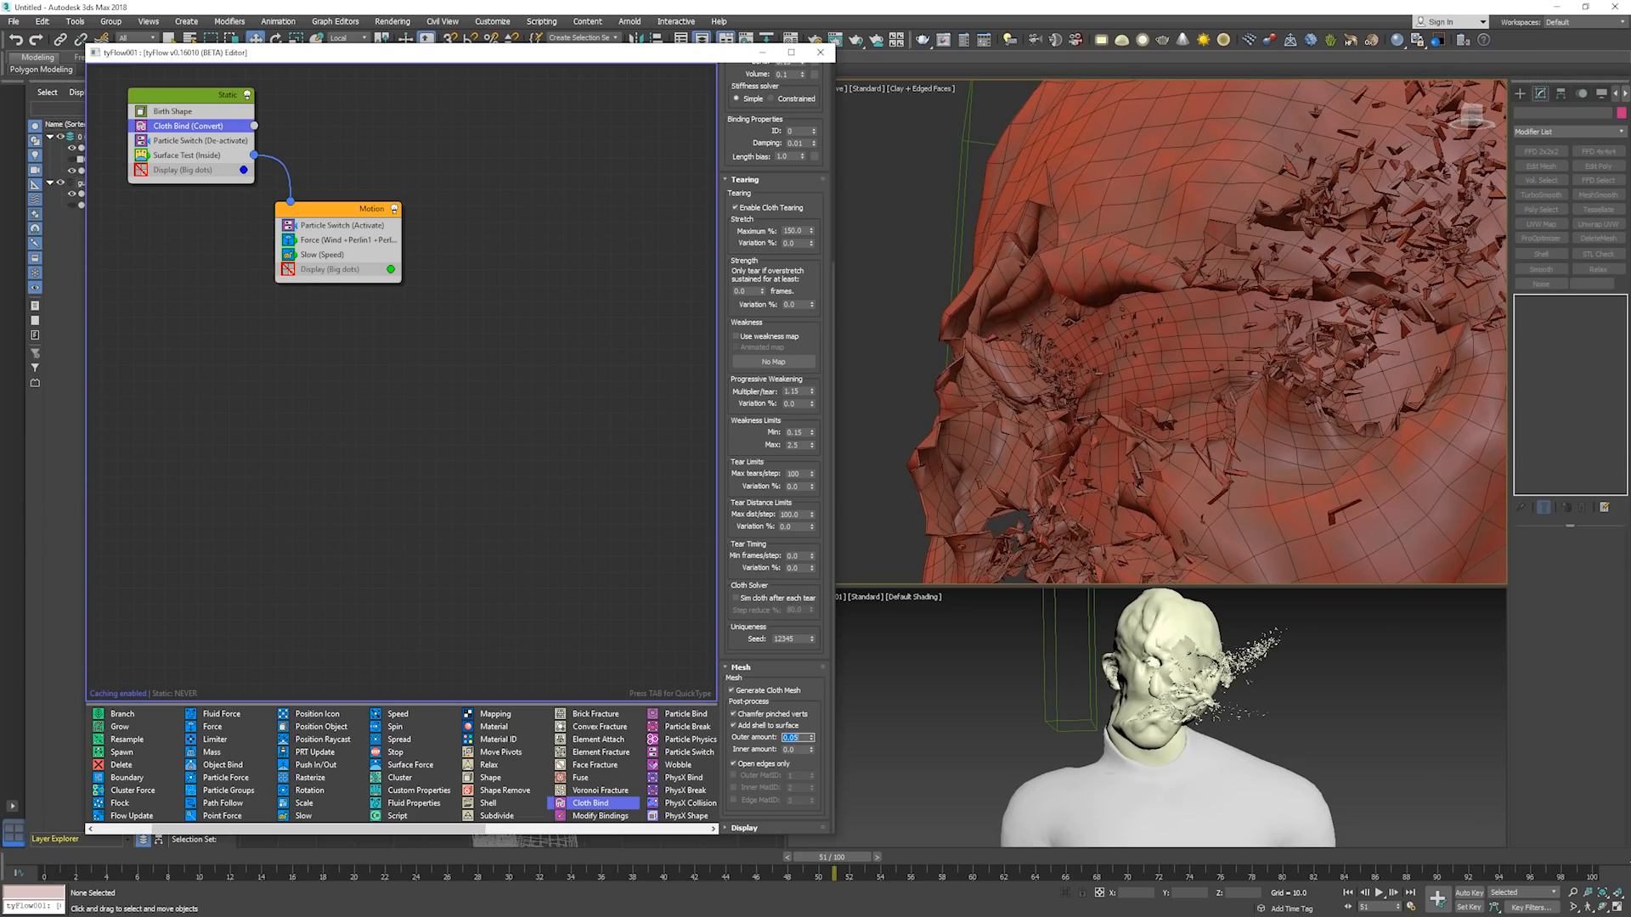
{"action": "key", "text": "F4"}
{"action": "middle_click_drag", "start_coordinate": [1161, 384], "coordinate": [892, 321], "text": "alt"}
Set the Cloth Bind volume stiffness to 0.3.
{"action": "left_click_drag", "start_coordinate": [758, 169], "coordinate": [751, 418]}
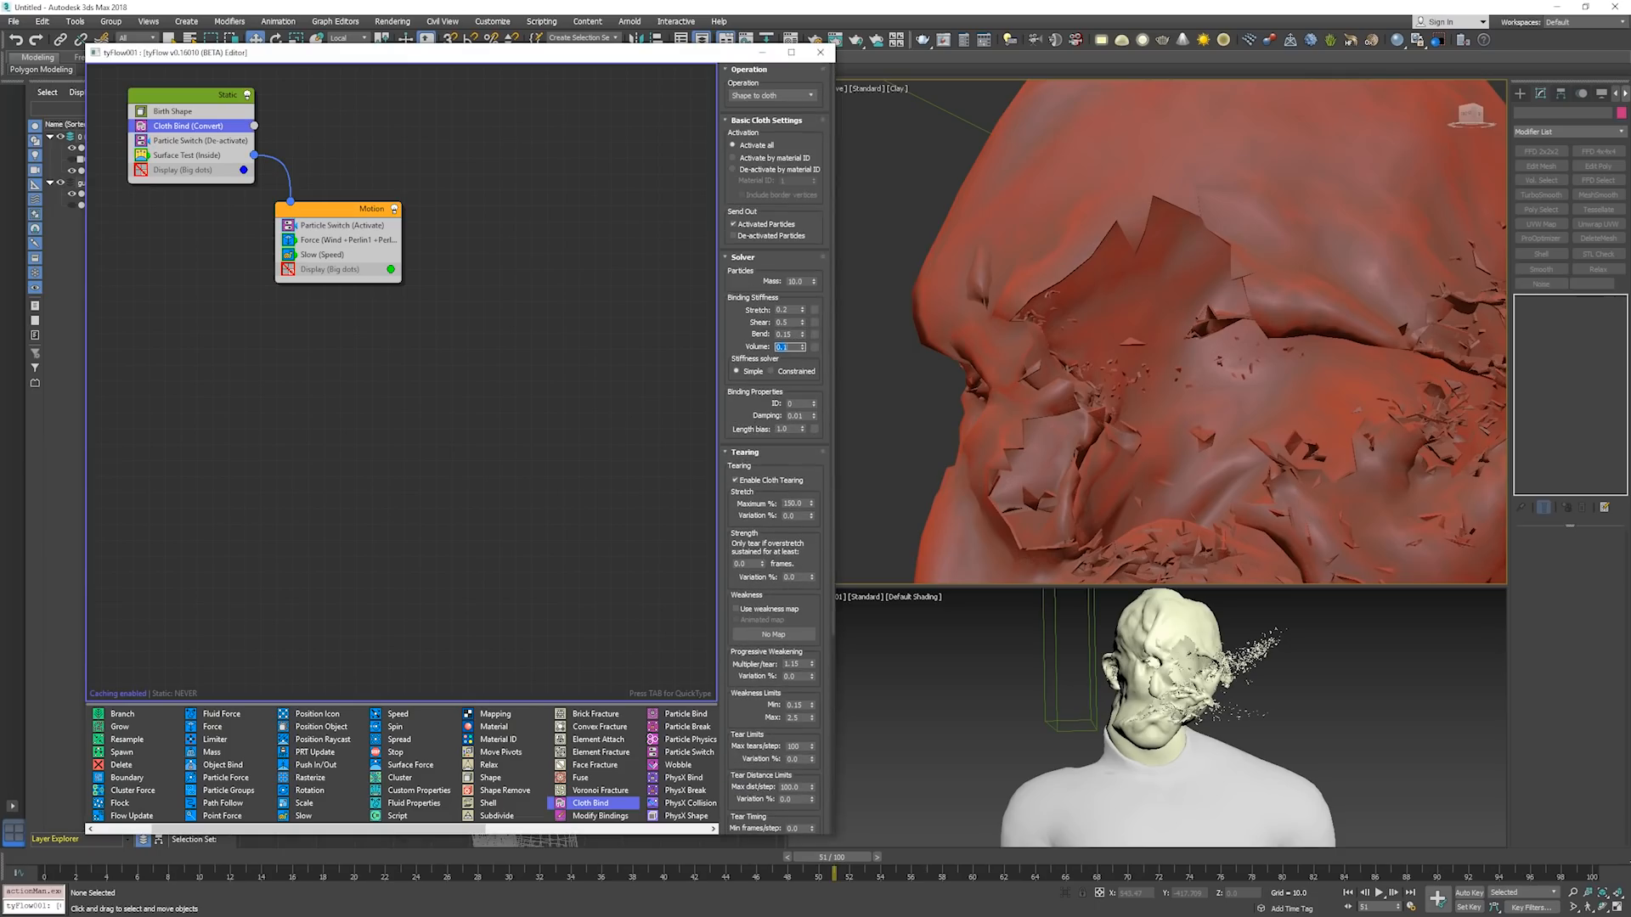
{"action": "type", "text": "0.3"}
{"action": "key", "text": "Return"}
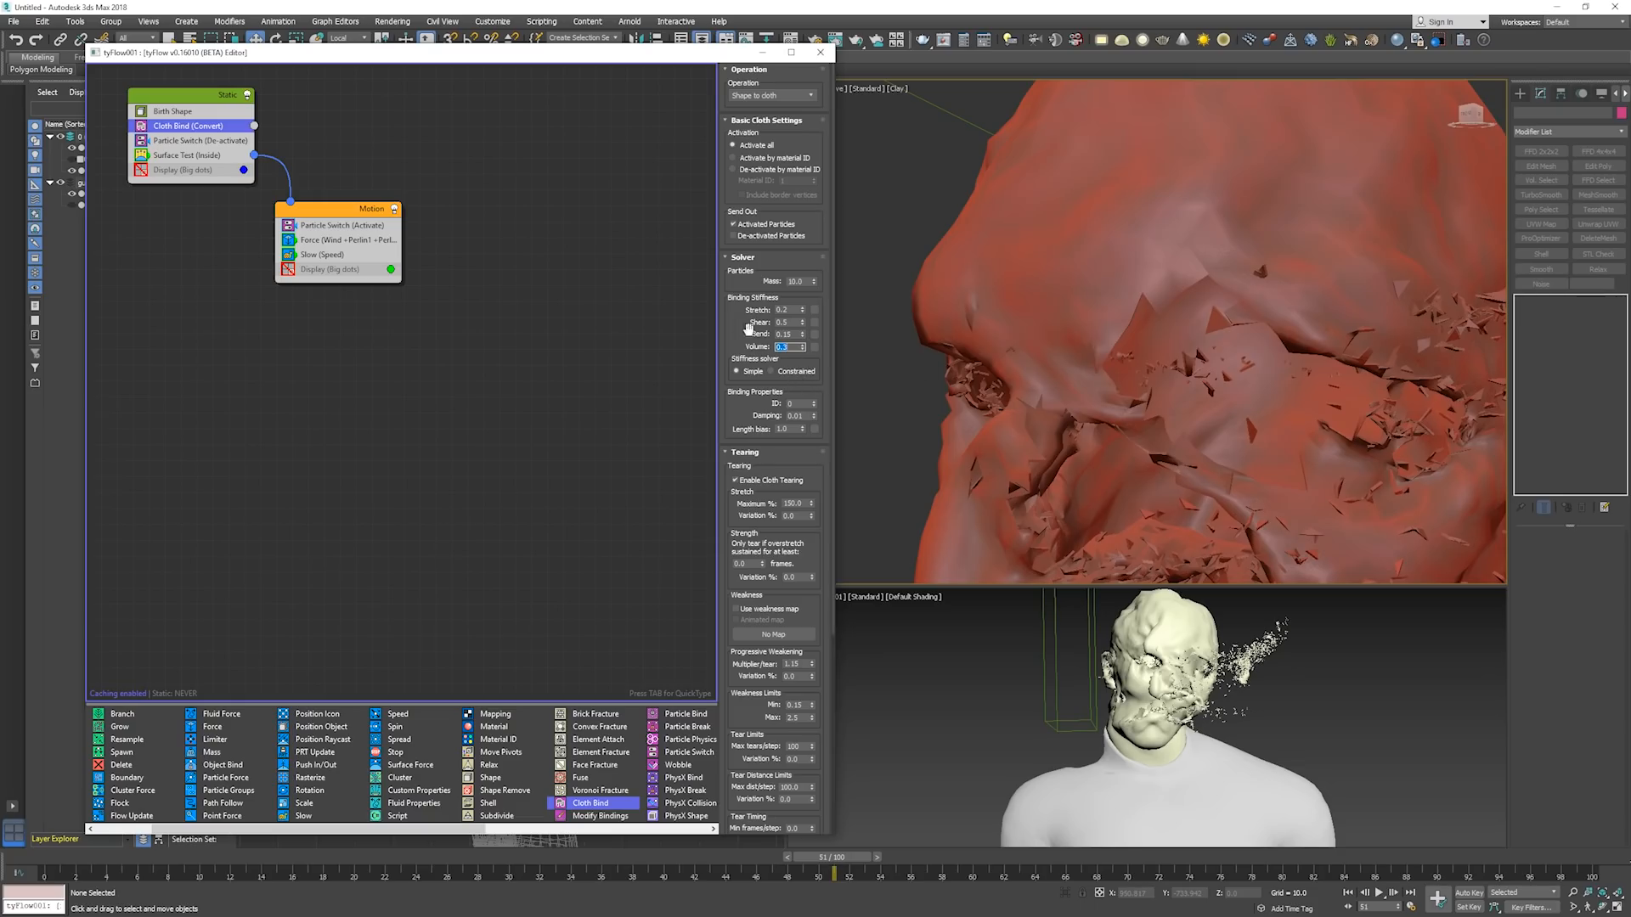
Return to frame 0, set the Cloth Bind volume stiffness to 0.1, and switch the stiffness solver to Constrained.
{"action": "key", "text": "Home"}
{"action": "type", "text": ".1"}
{"action": "key", "text": "Return"}
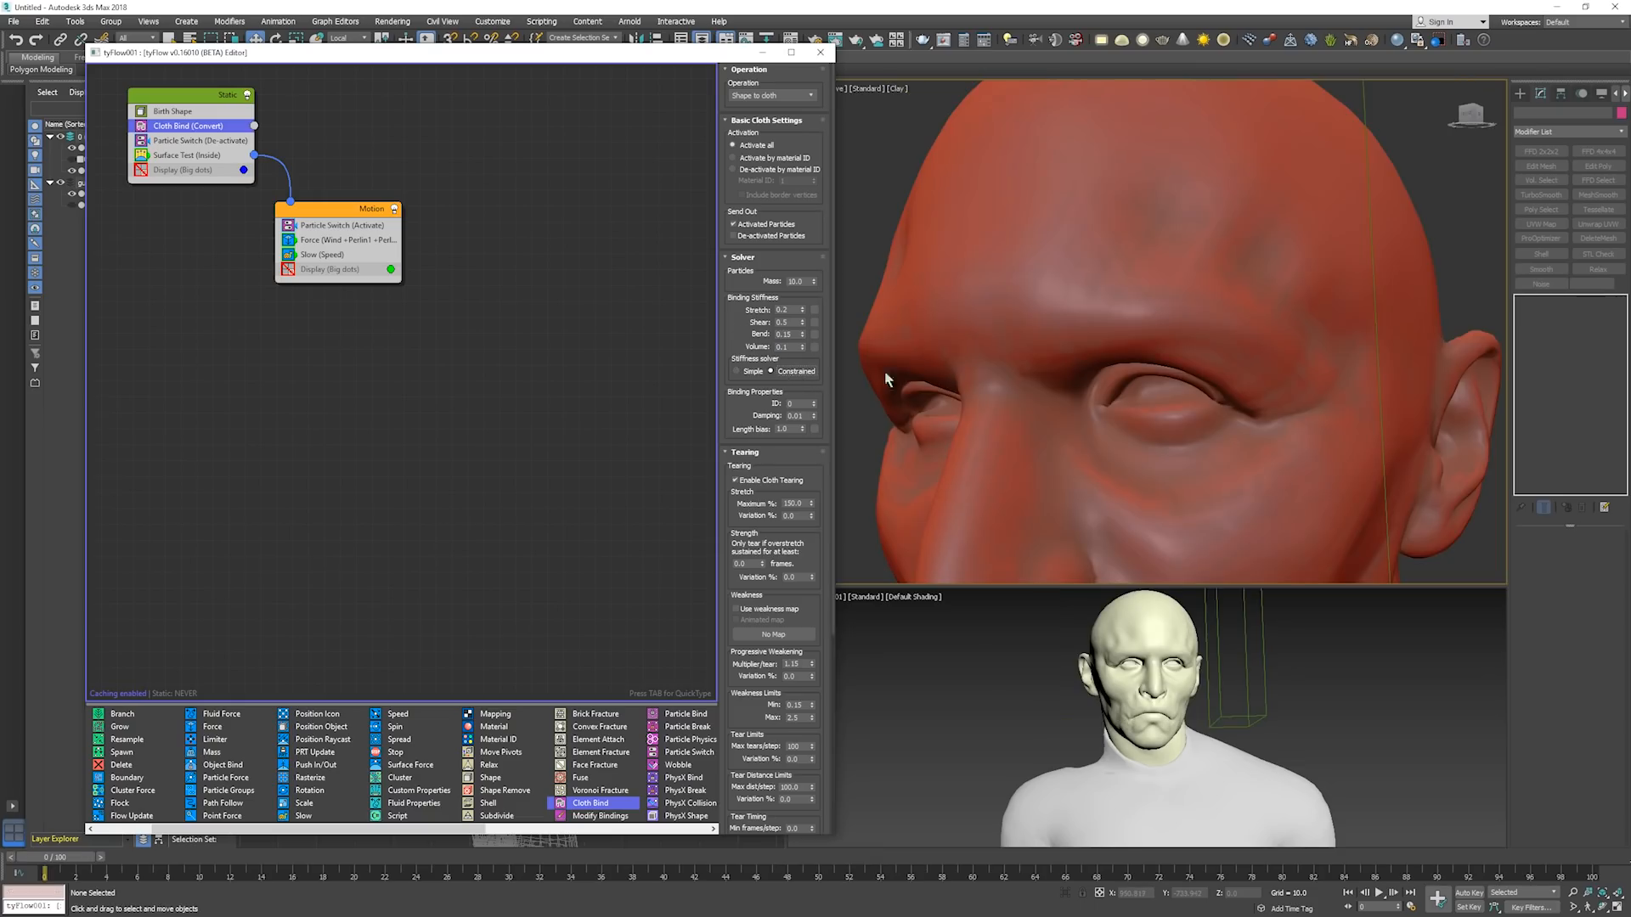
{"action": "left_click_drag", "start_coordinate": [779, 388], "coordinate": [776, 377]}
Step the simulation from frame 0 to about frame 46 to examine the cloth with the Constrained solver.
{"action": "key", "text": "period"}
{"action": "key", "text": "period"}
{"action": "key", "text": "period"}
{"action": "key", "text": "period"}
{"action": "key", "text": "period"}
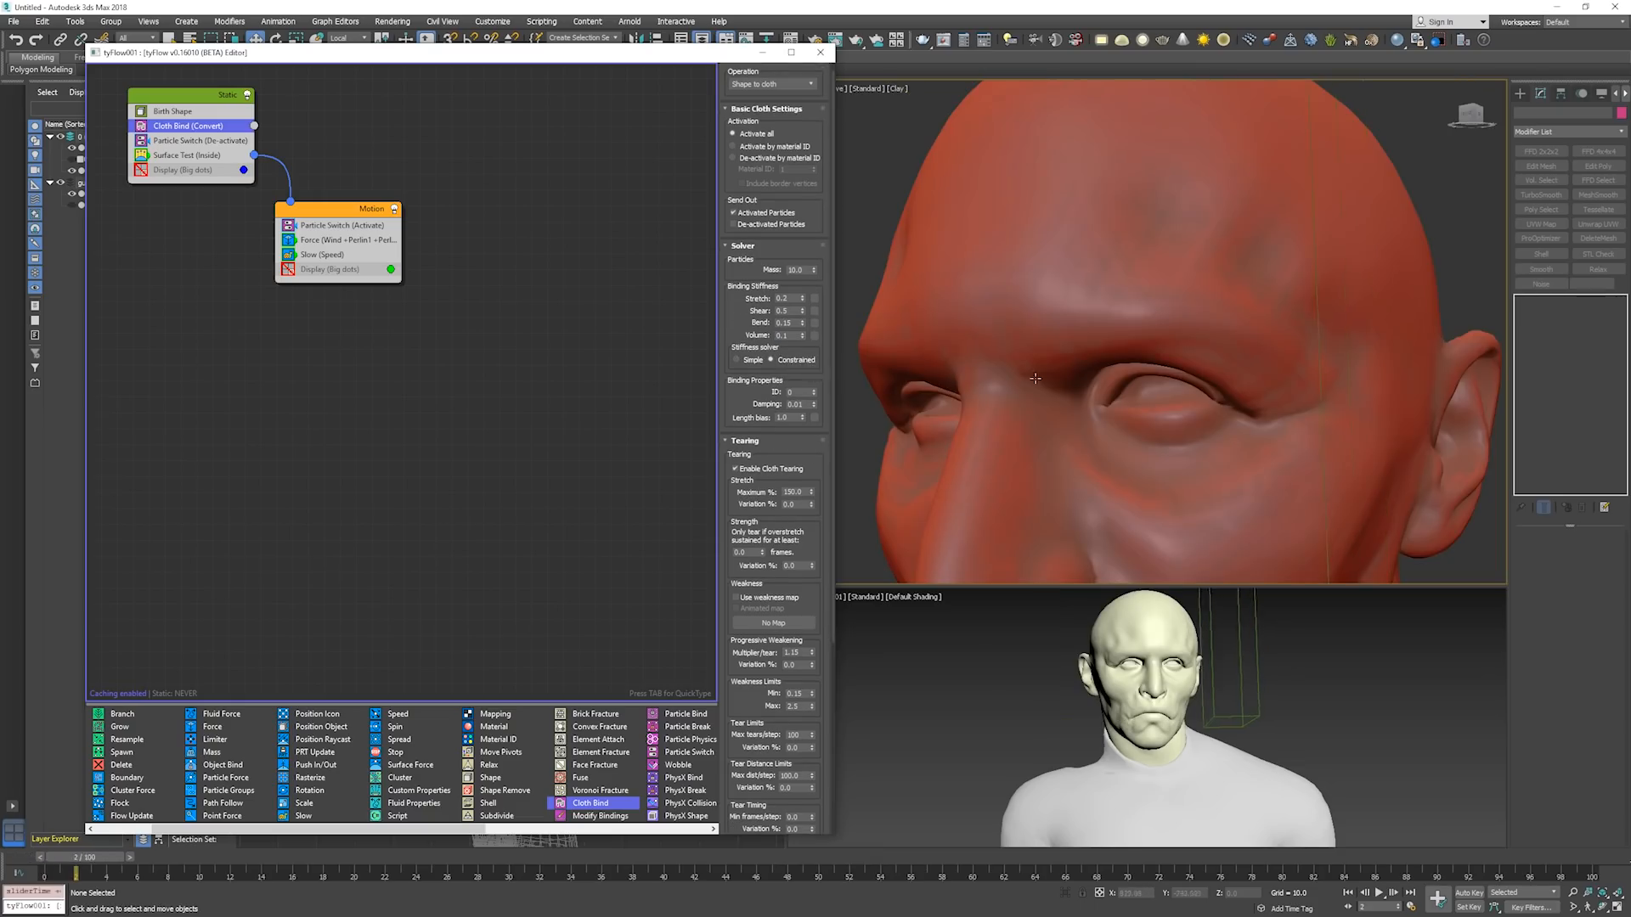
{"action": "key", "text": "period"}
{"action": "key", "text": "period"}
{"action": "key", "text": "period"}
{"action": "key", "text": "period"}
{"action": "key", "text": "period"}
{"action": "key", "text": "period"}
{"action": "key", "text": "period"}
{"action": "key", "text": "period"}
{"action": "key", "text": "period"}
{"action": "key", "text": "period"}
{"action": "key", "text": "period"}
{"action": "key", "text": "period"}
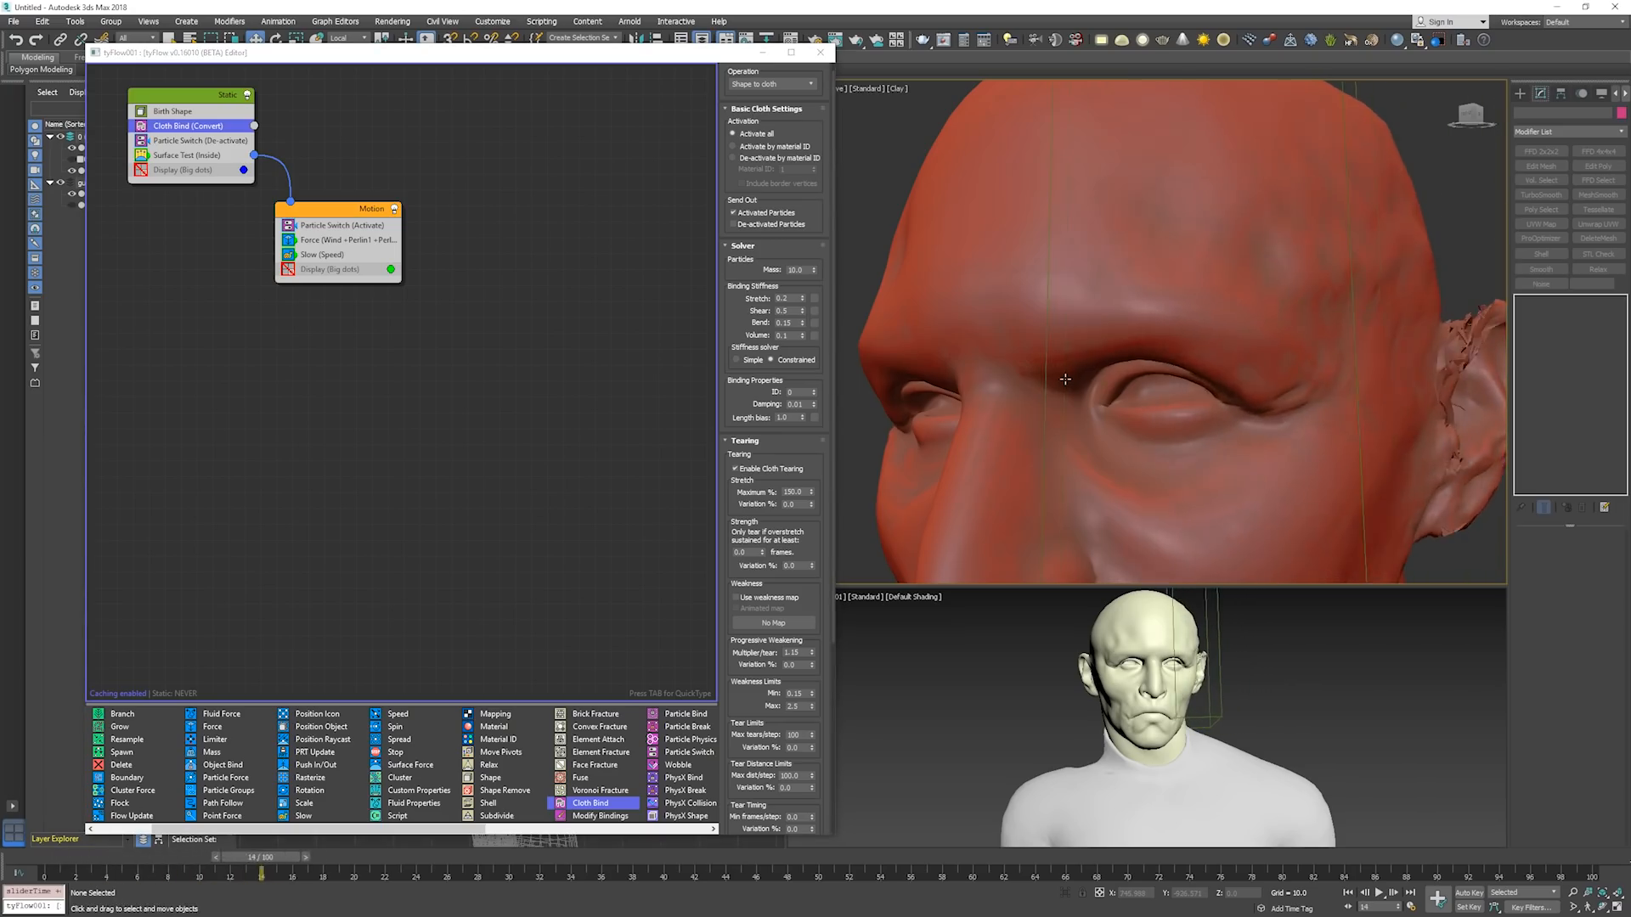
{"action": "key", "text": "period"}
{"action": "key", "text": "period"}
{"action": "key", "text": "period"}
{"action": "key", "text": "period"}
{"action": "key", "text": "period"}
{"action": "key", "text": "period"}
{"action": "key", "text": "period"}
{"action": "key", "text": "period"}
{"action": "key", "text": "period"}
{"action": "key", "text": "period"}
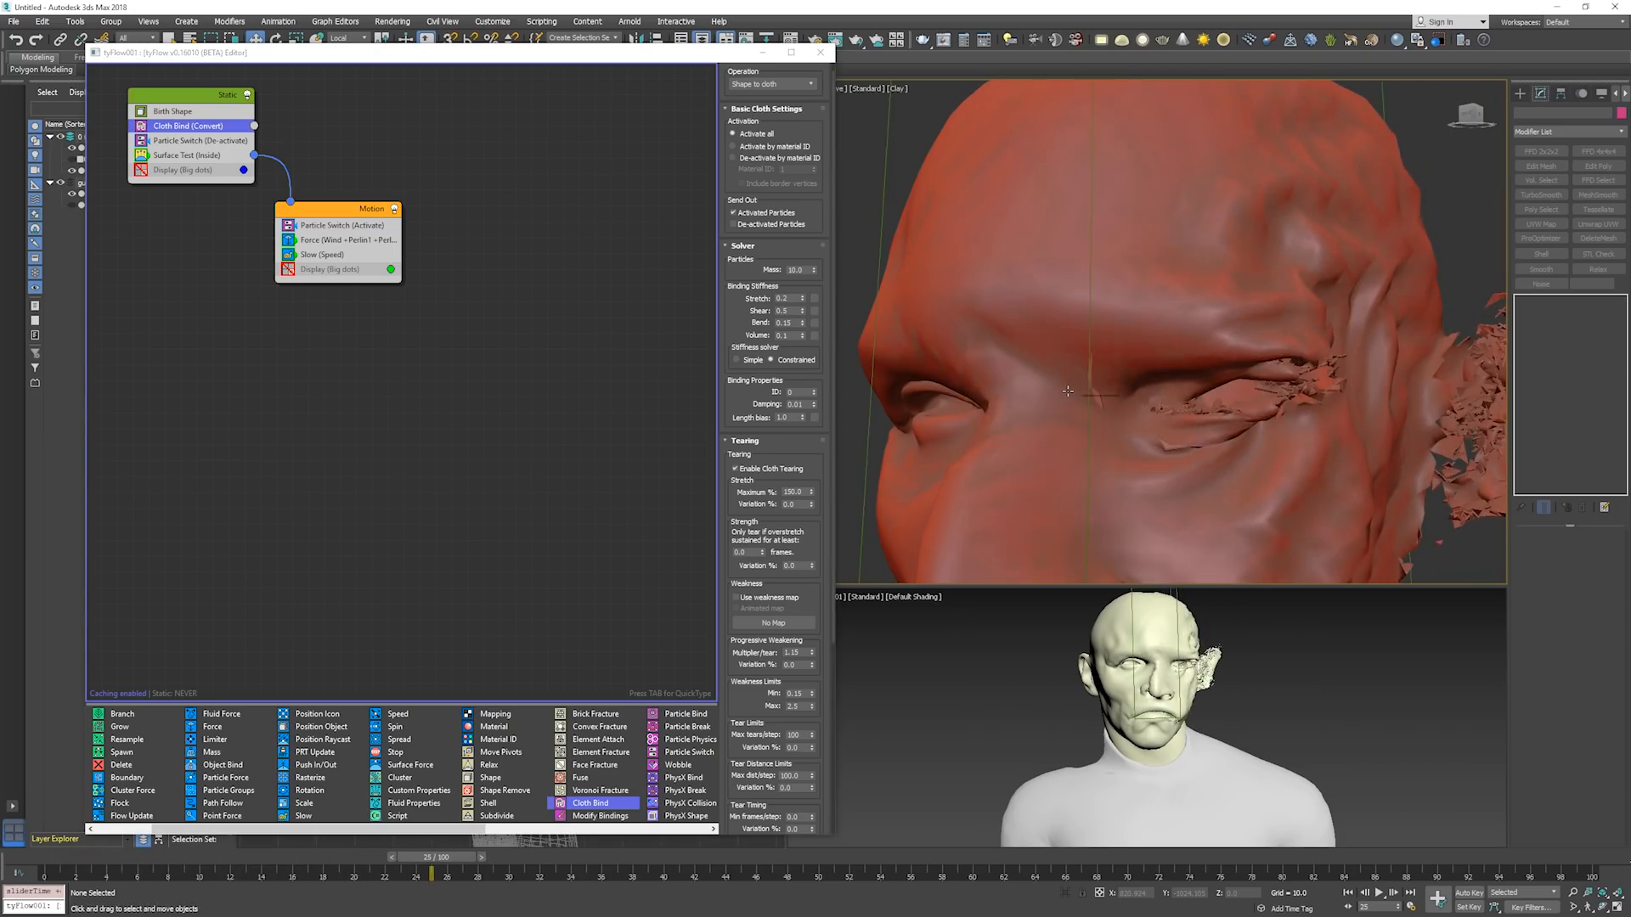
{"action": "key", "text": "period"}
{"action": "key", "text": "period"}
{"action": "key", "text": "period"}
{"action": "key", "text": "period"}
{"action": "key", "text": "period"}
{"action": "key", "text": "period"}
{"action": "key", "text": "period"}
{"action": "key", "text": "period"}
{"action": "key", "text": "period"}
{"action": "key", "text": "period"}
{"action": "key", "text": "period"}
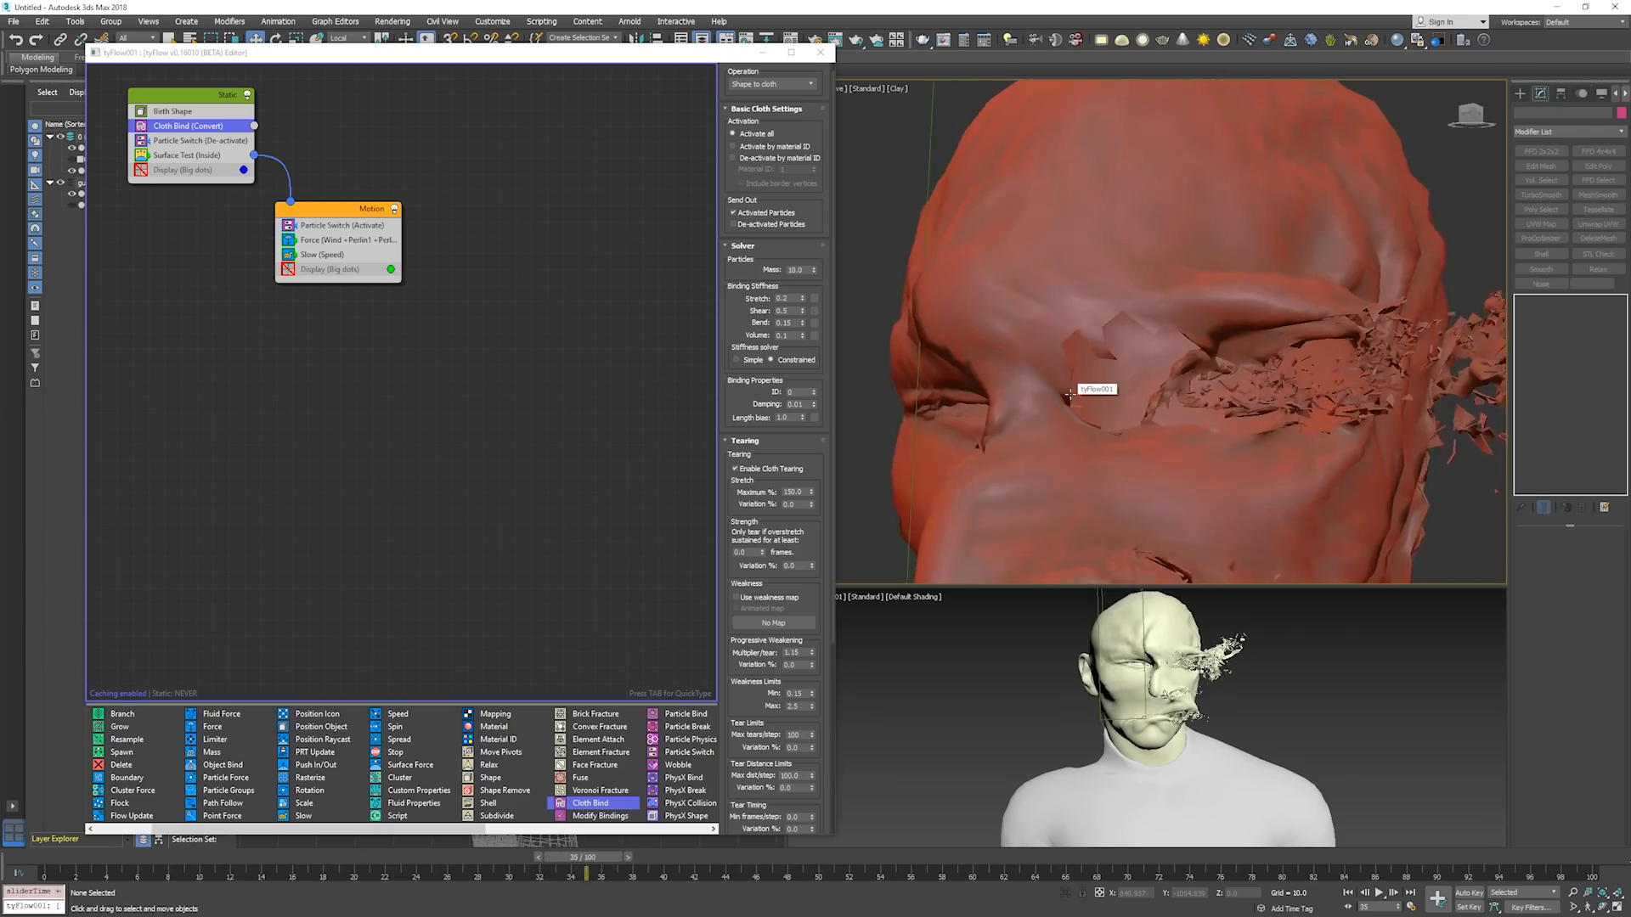
{"action": "key", "text": "period"}
{"action": "key", "text": "period"}
{"action": "key", "text": "period"}
{"action": "key", "text": "period"}
{"action": "key", "text": "period"}
{"action": "key", "text": "period"}
{"action": "key", "text": "period"}
{"action": "key", "text": "period"}
{"action": "key", "text": "period"}
{"action": "key", "text": "period"}
{"action": "key", "text": "period"}
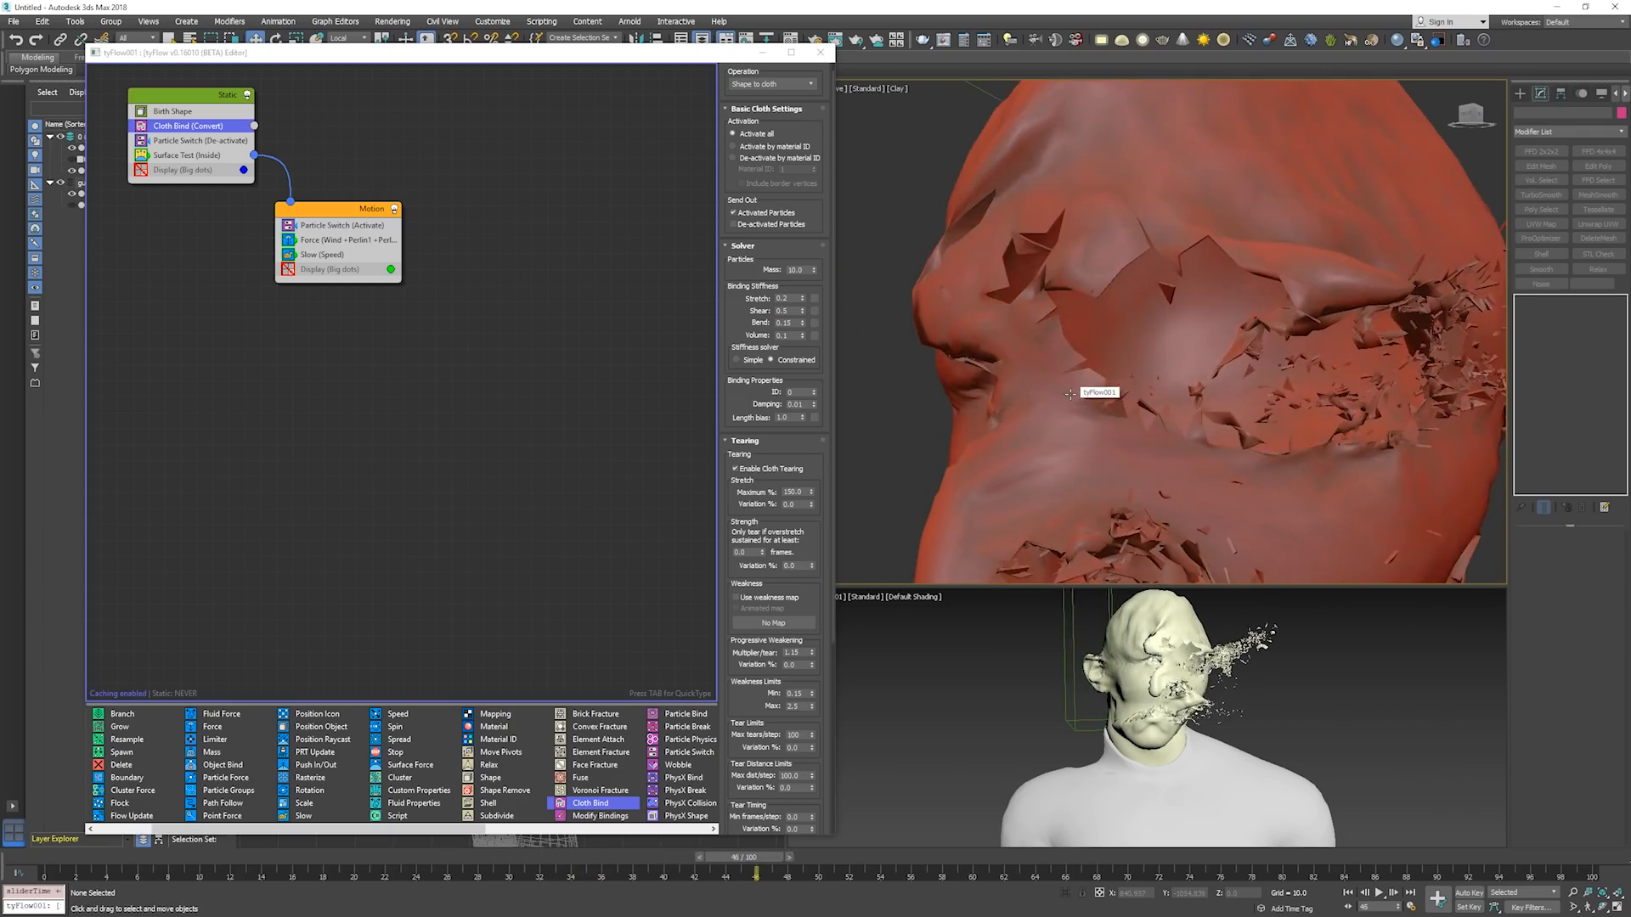
Set the Cloth Bind stretch stiffness to 1.0.
{"action": "middle_click_drag", "start_coordinate": [1070, 394], "coordinate": [838, 332], "text": "alt"}
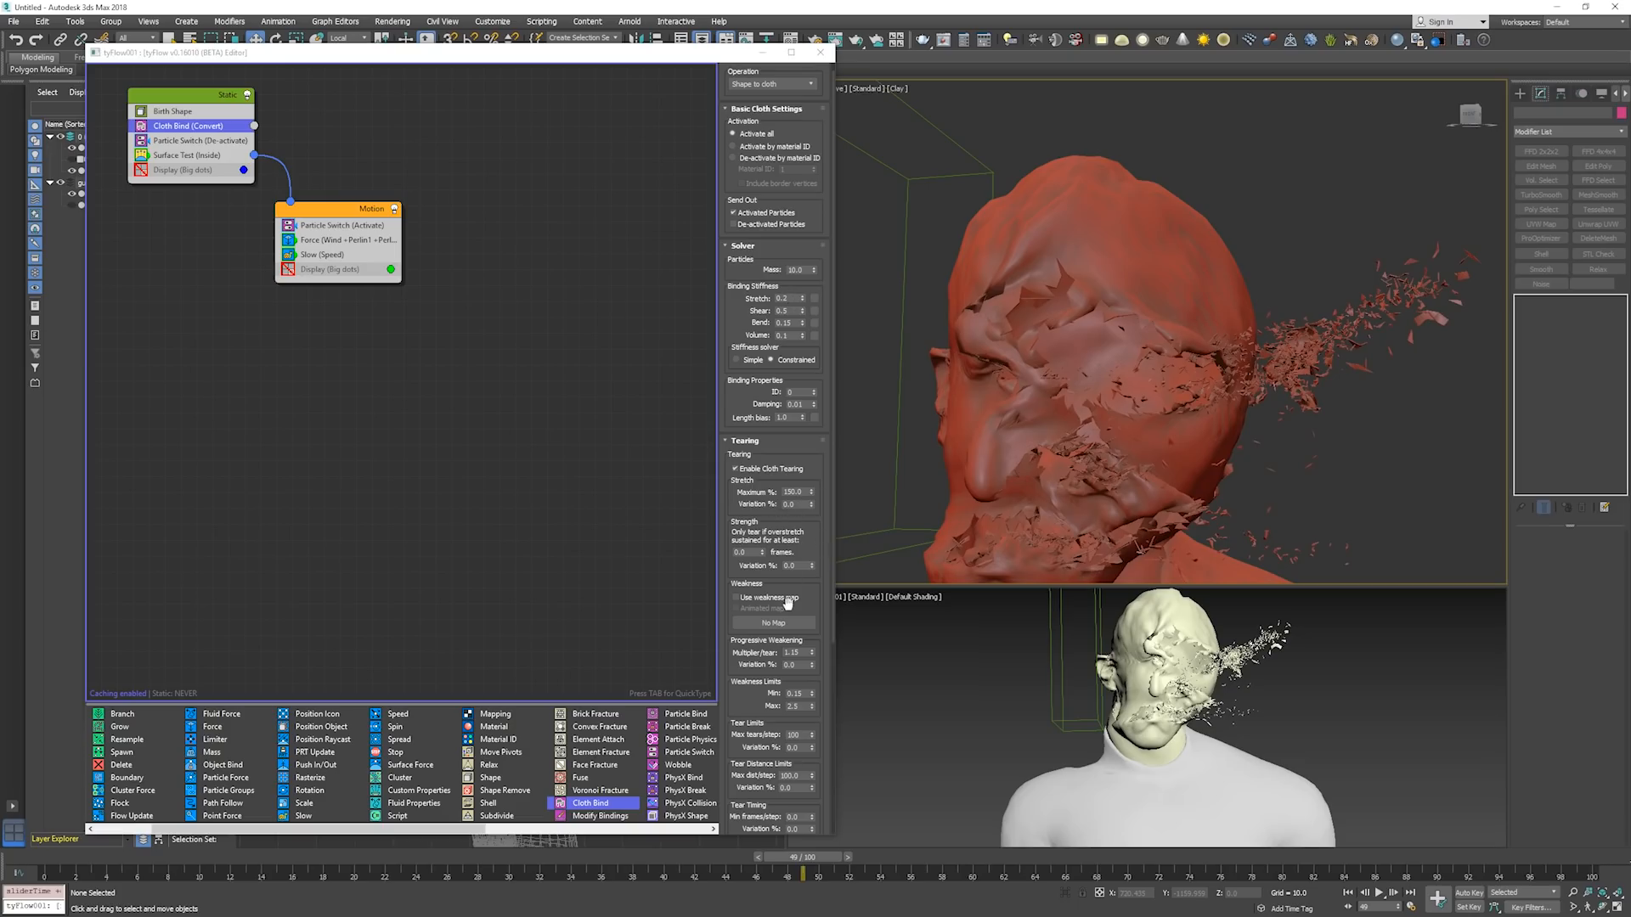
{"action": "scroll", "coordinate": [786, 628], "scroll_direction": "down", "scroll_amount": 5}
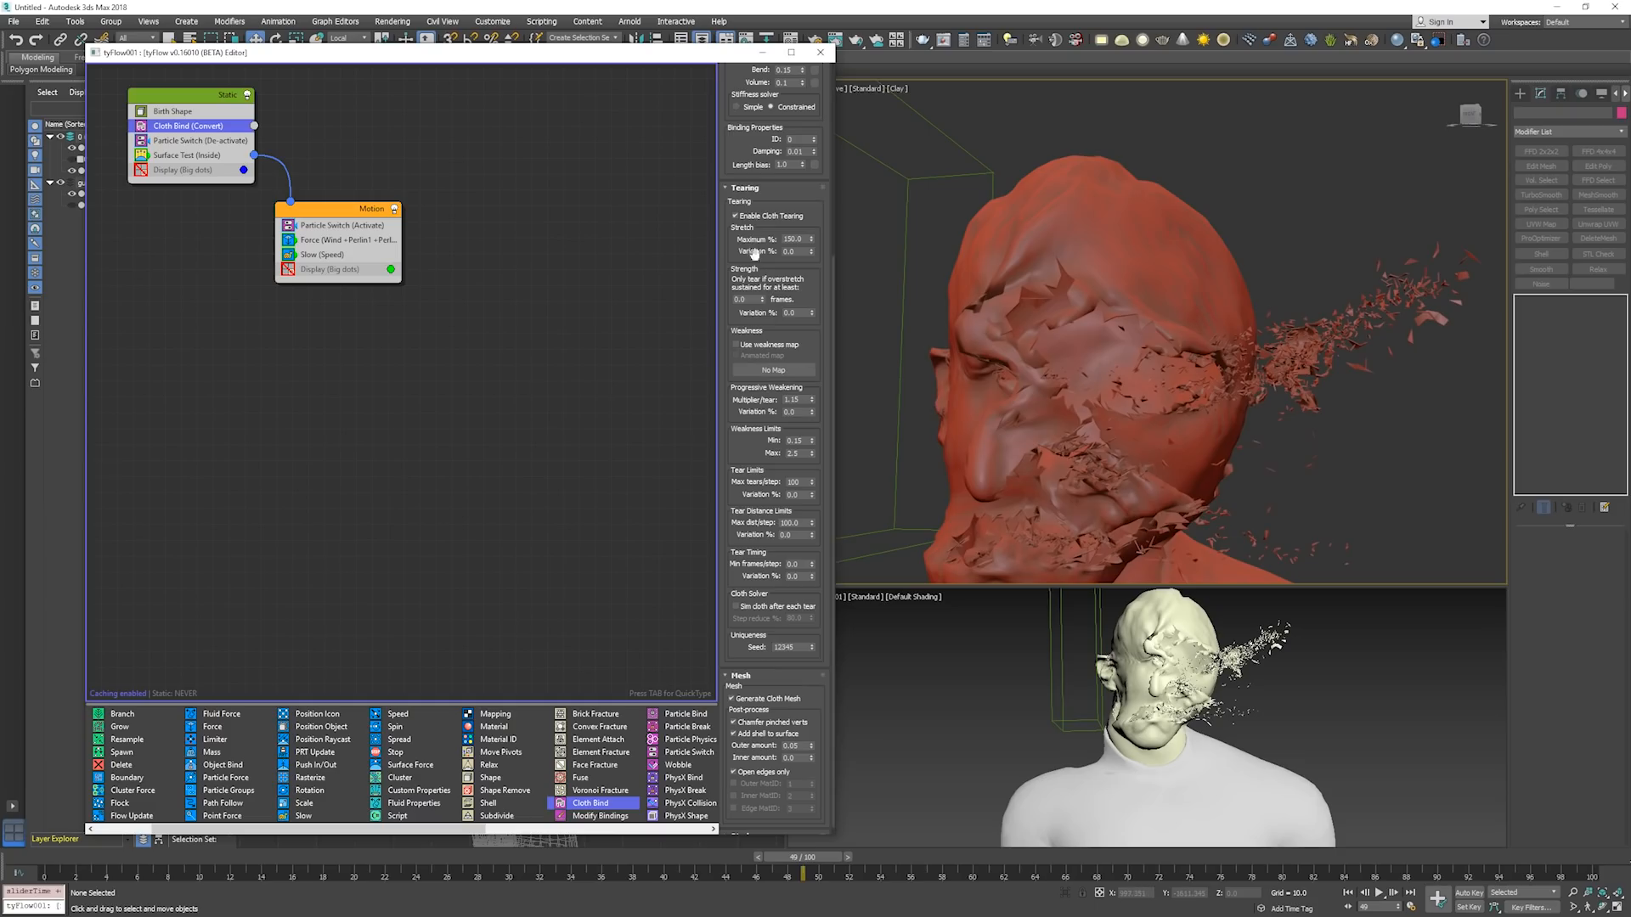
{"action": "left_click_drag", "start_coordinate": [755, 170], "coordinate": [773, 402]}
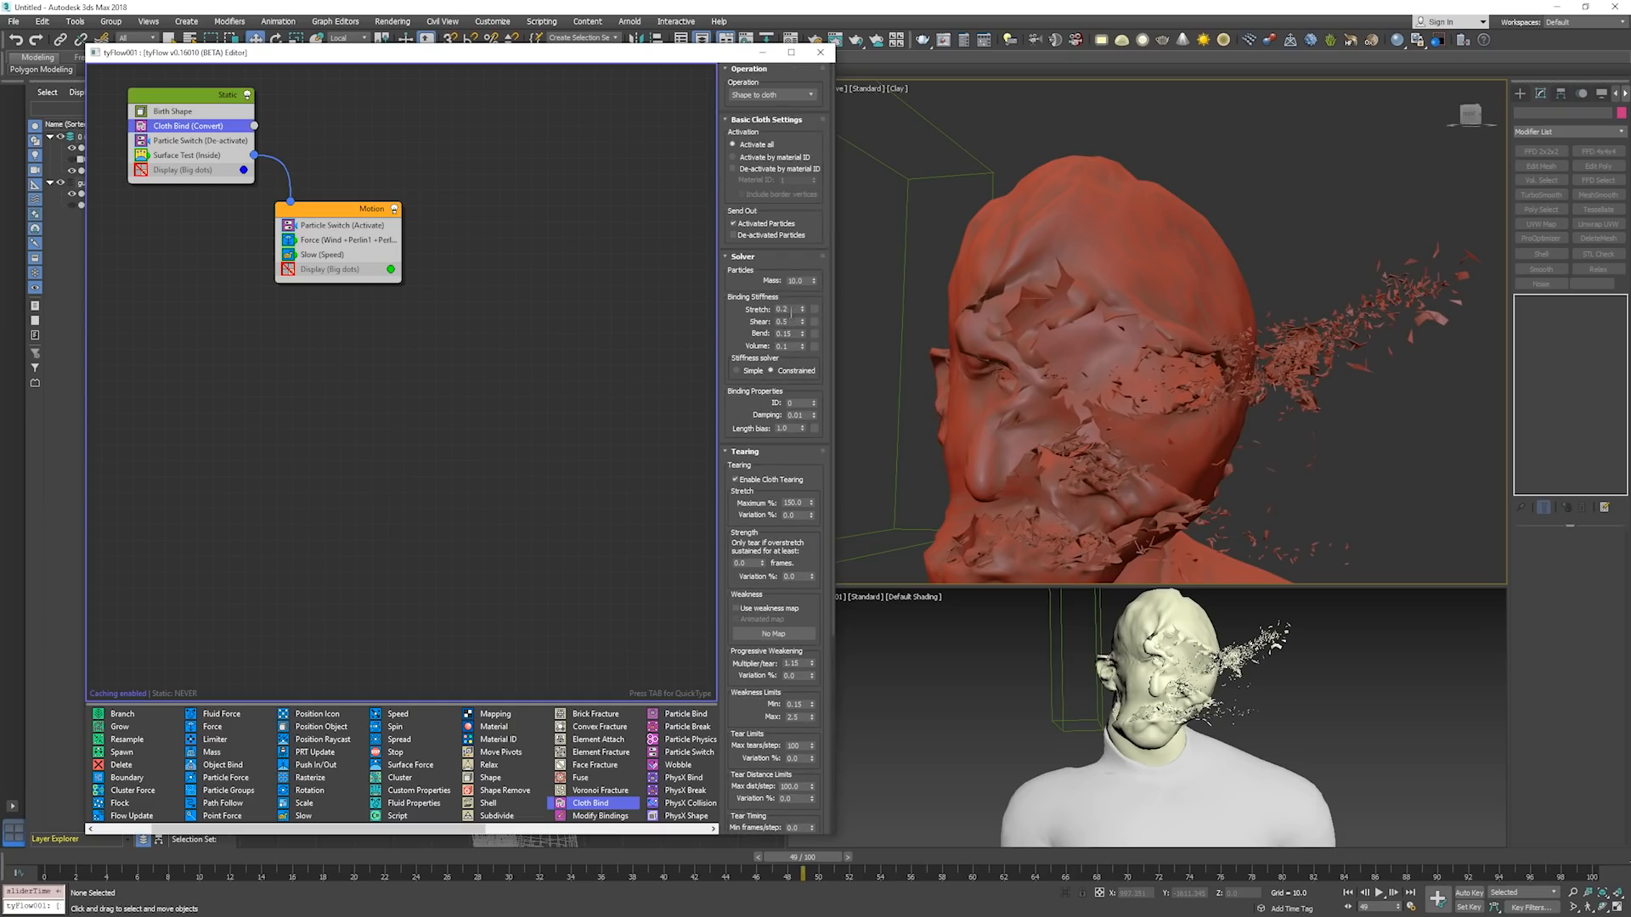
{"action": "key", "text": "Return"}
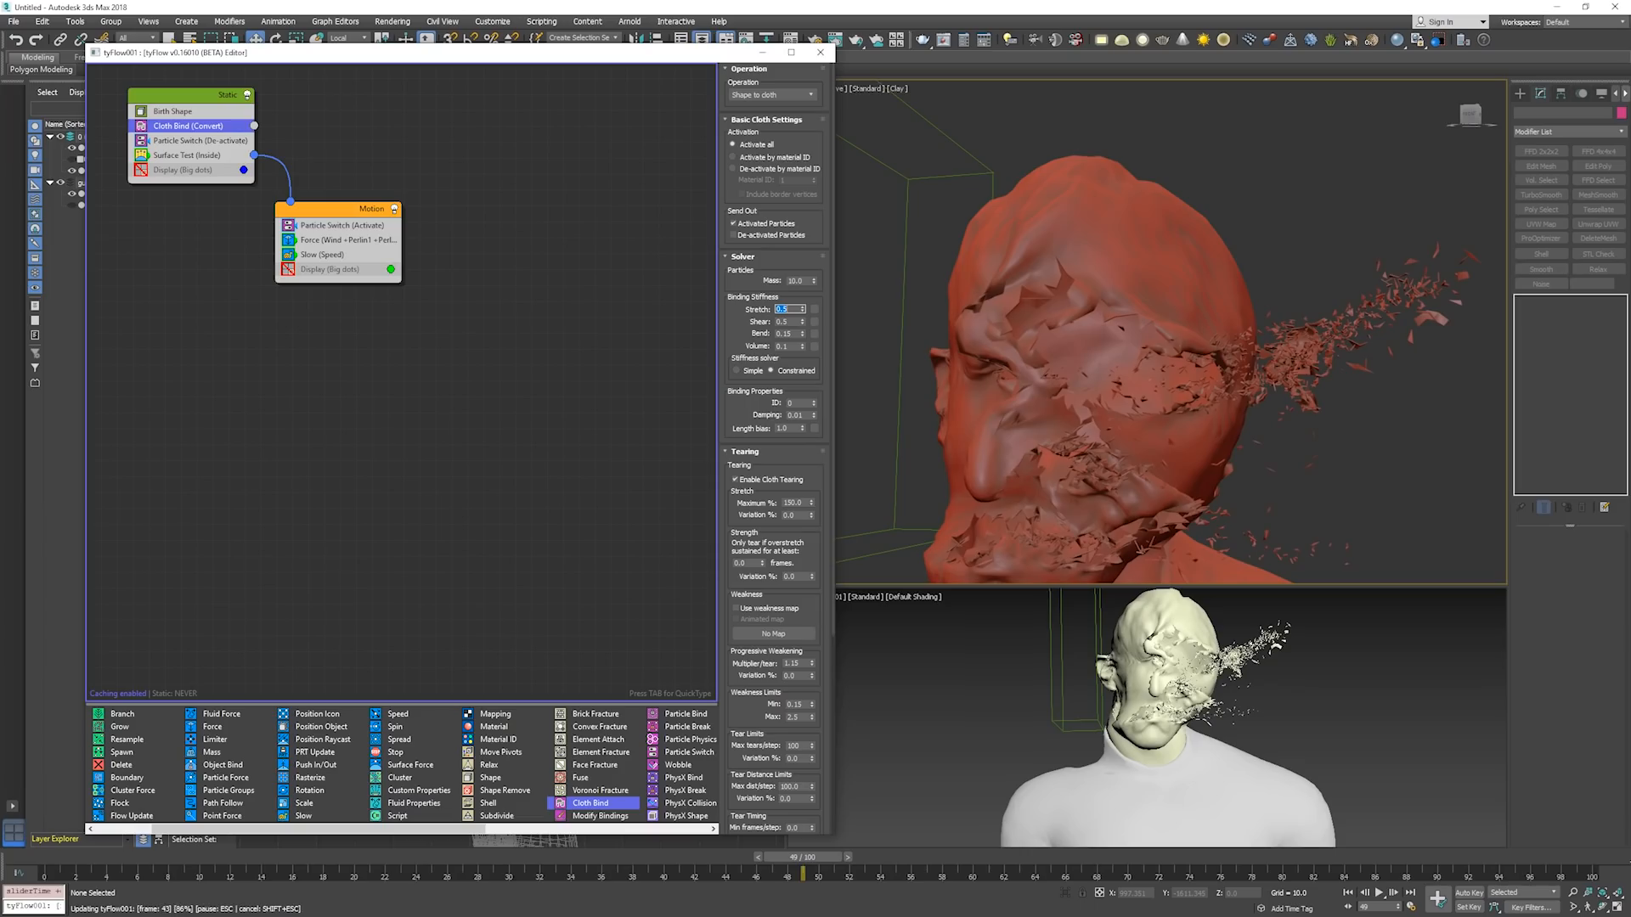
{"action": "middle_click_drag", "start_coordinate": [1179, 399], "coordinate": [1193, 365]}
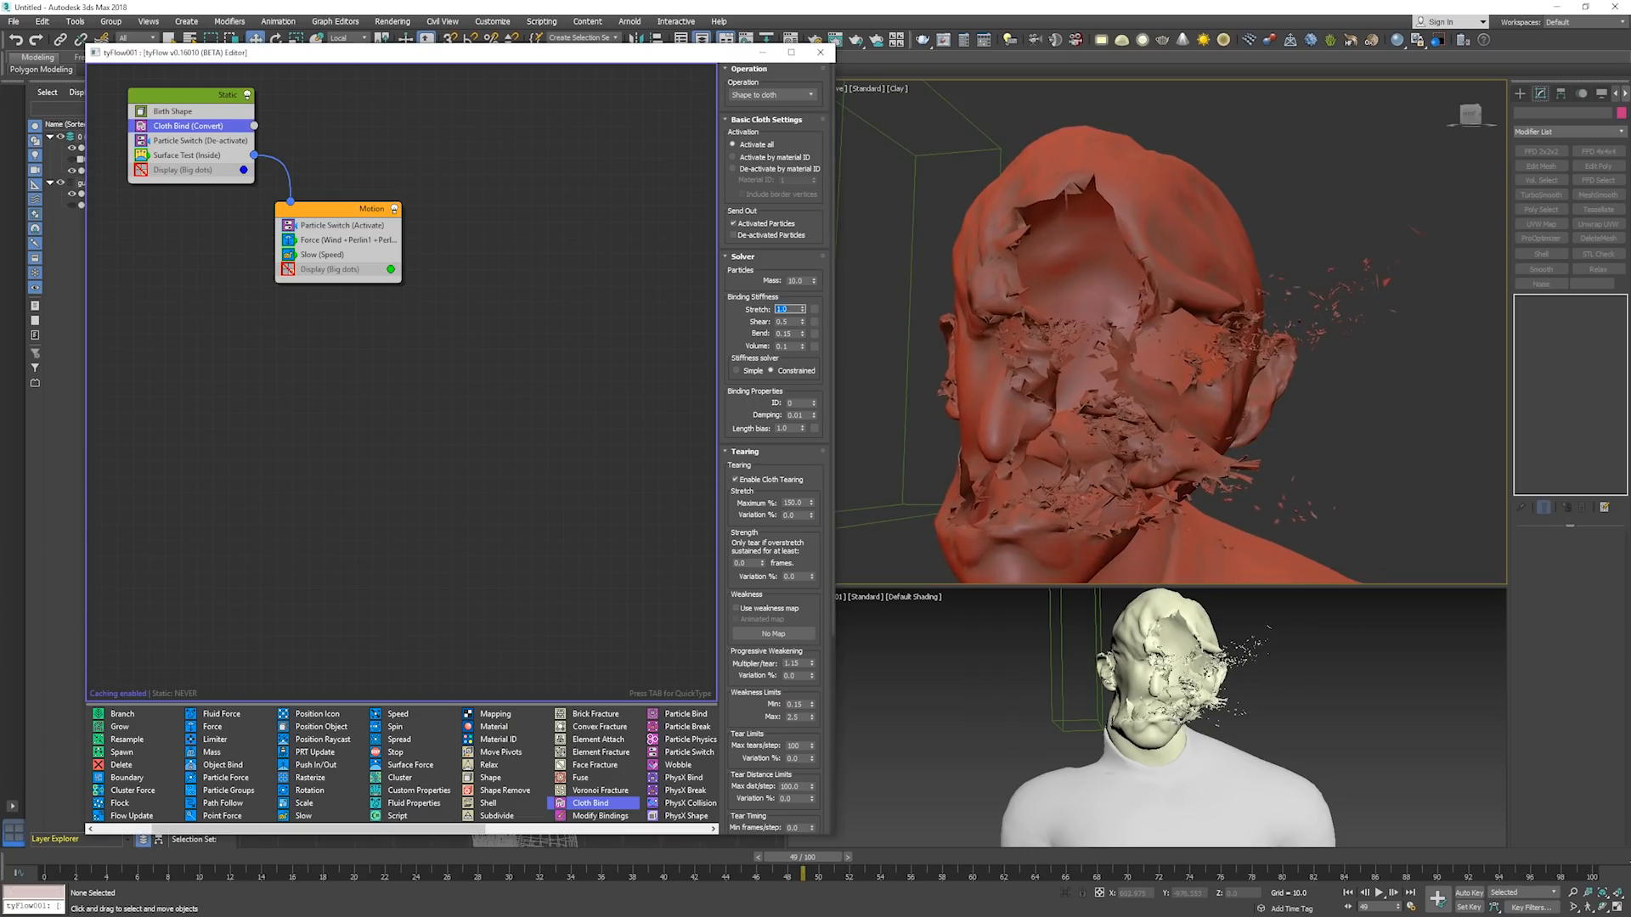
{"action": "key", "text": "Return"}
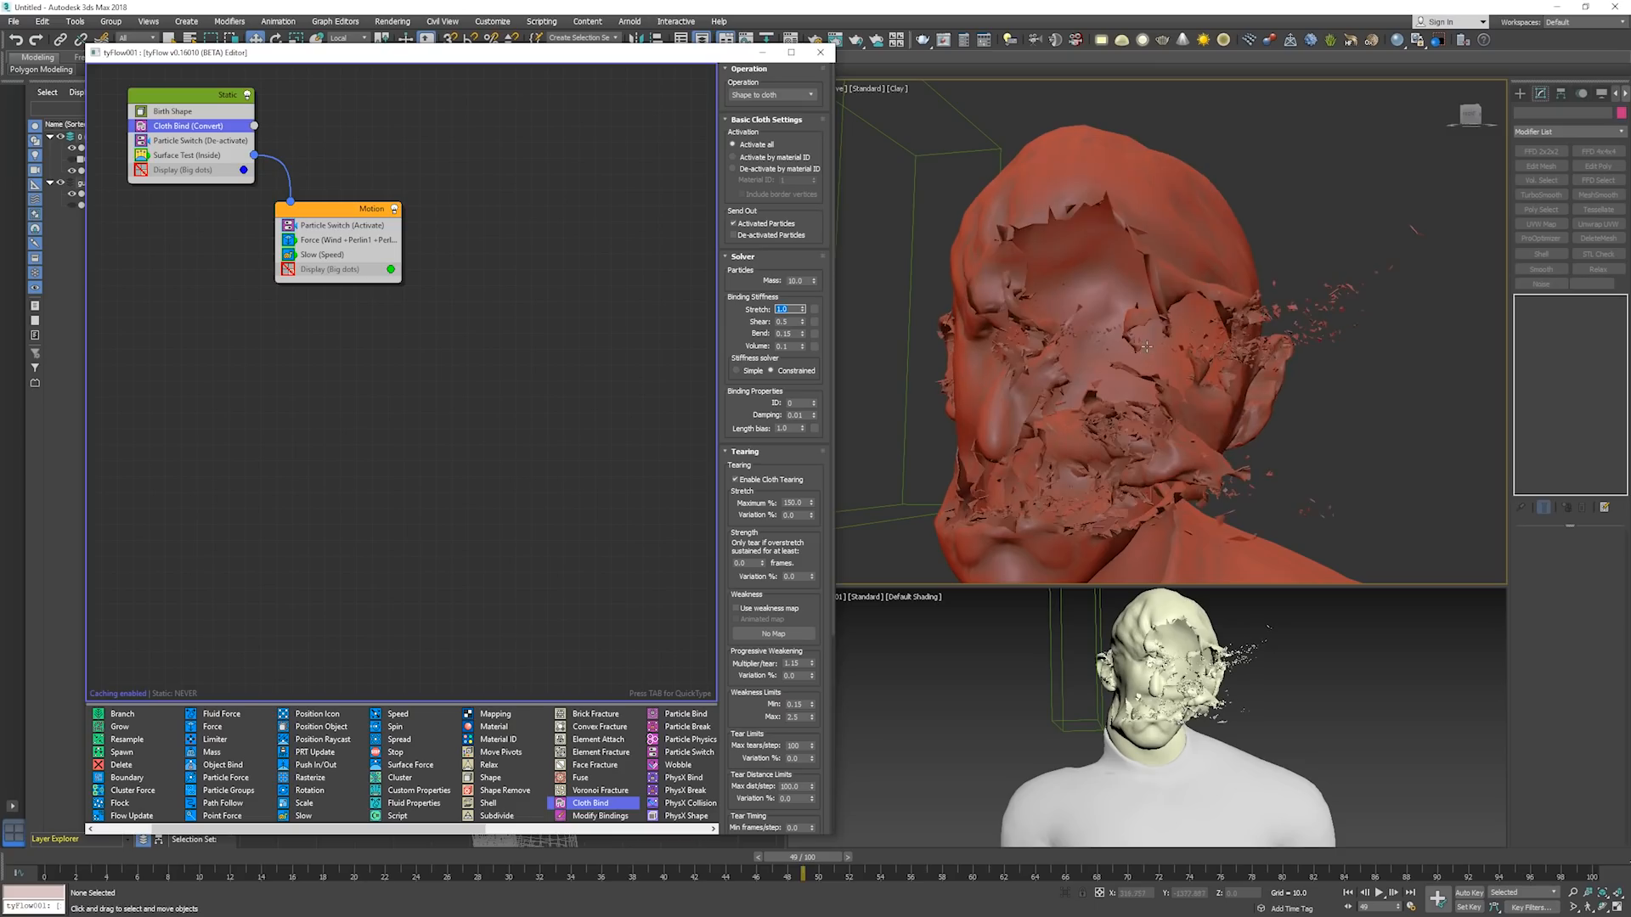
{"action": "middle_click_drag", "start_coordinate": [1063, 350], "coordinate": [1101, 367], "text": "alt"}
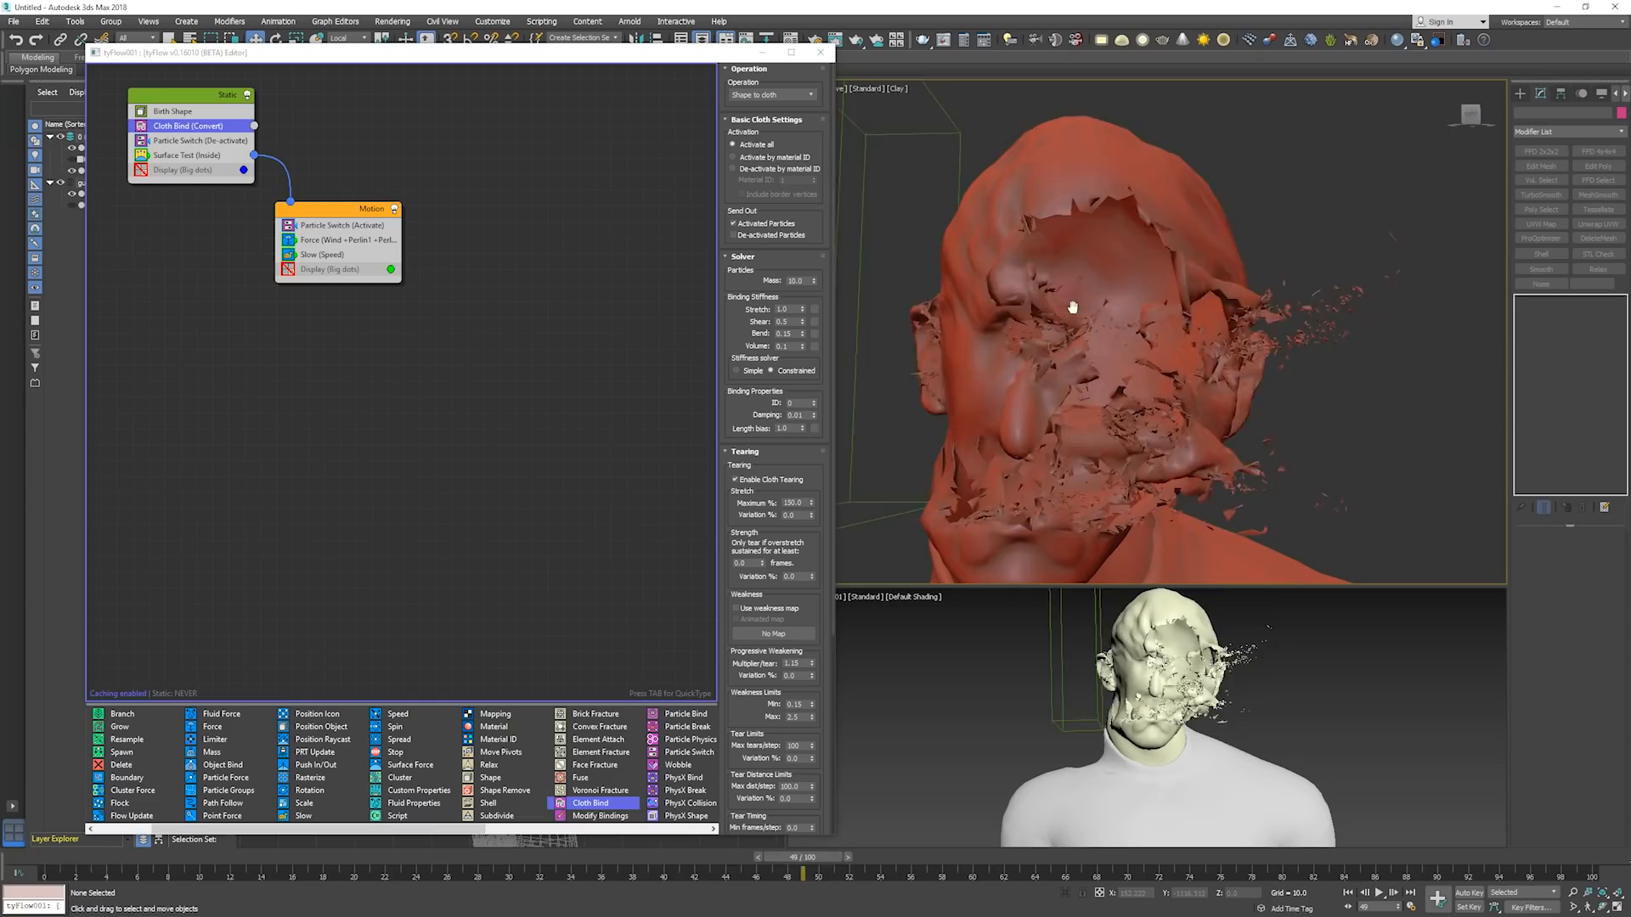
Return to frame 0 and step the simulation to about frame 55 to examine the tearing with the new stretch stiffness.
{"action": "key", "text": "Home"}
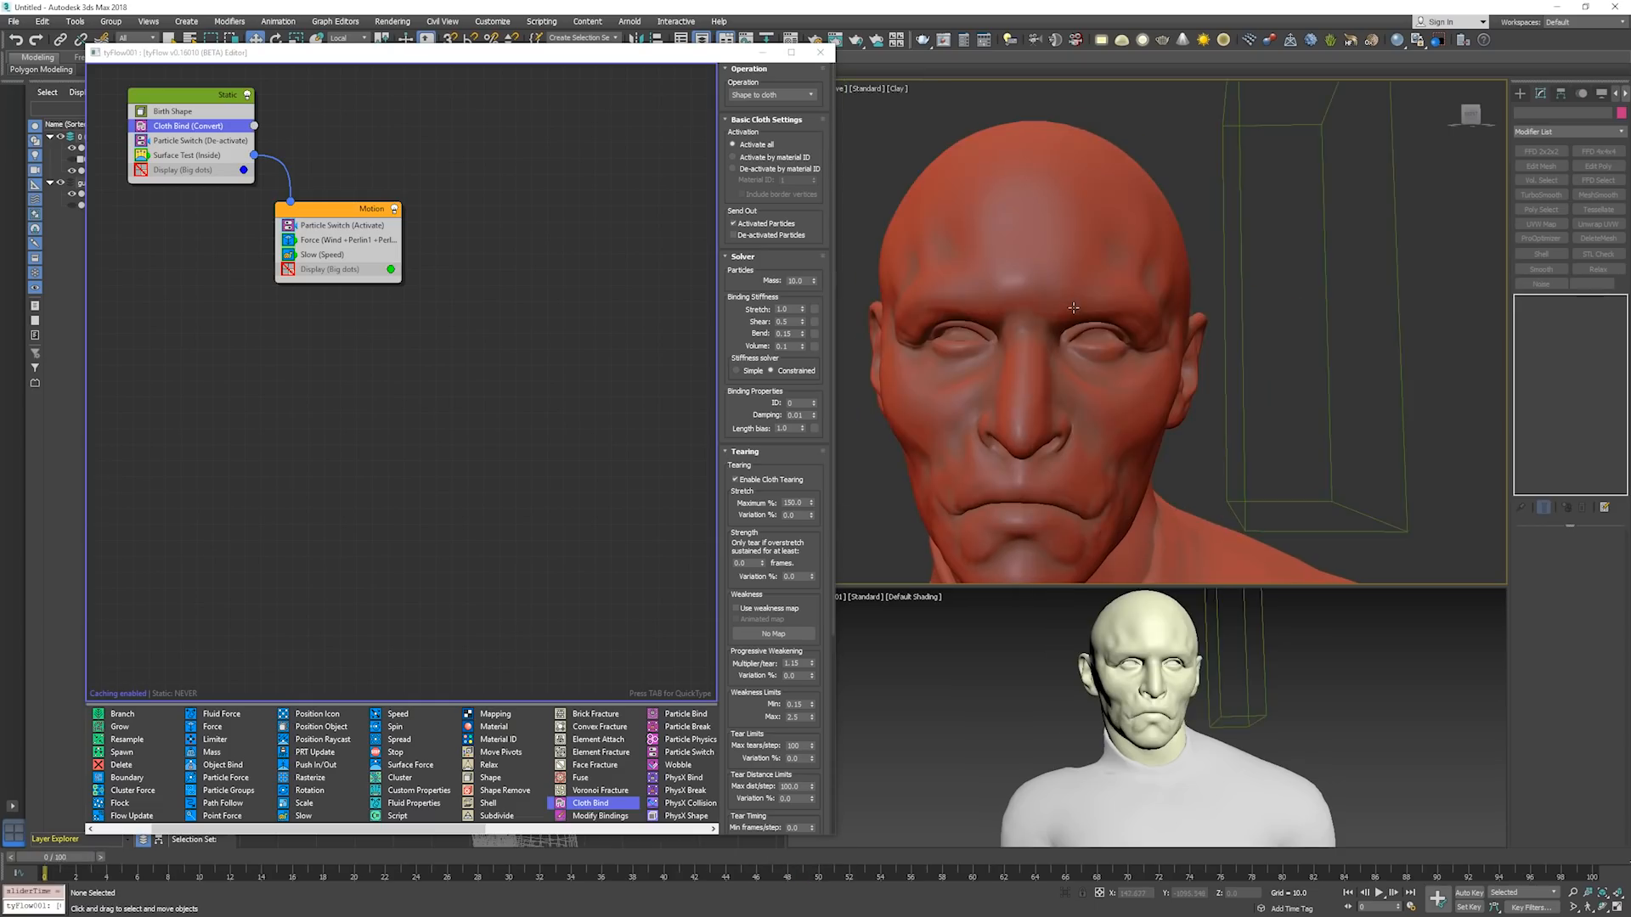
{"action": "key", "text": "period"}
{"action": "key", "text": "period"}
{"action": "key", "text": "period"}
{"action": "key", "text": "period"}
{"action": "key", "text": "period"}
{"action": "key", "text": "period"}
{"action": "key", "text": "period"}
{"action": "key", "text": "period"}
{"action": "key", "text": "period"}
{"action": "key", "text": "period"}
{"action": "key", "text": "period"}
{"action": "key", "text": "period"}
{"action": "key", "text": "period"}
{"action": "key", "text": "period"}
{"action": "key", "text": "period"}
{"action": "key", "text": "period"}
{"action": "key", "text": "period"}
{"action": "key", "text": "period"}
{"action": "key", "text": "period"}
{"action": "key", "text": "period"}
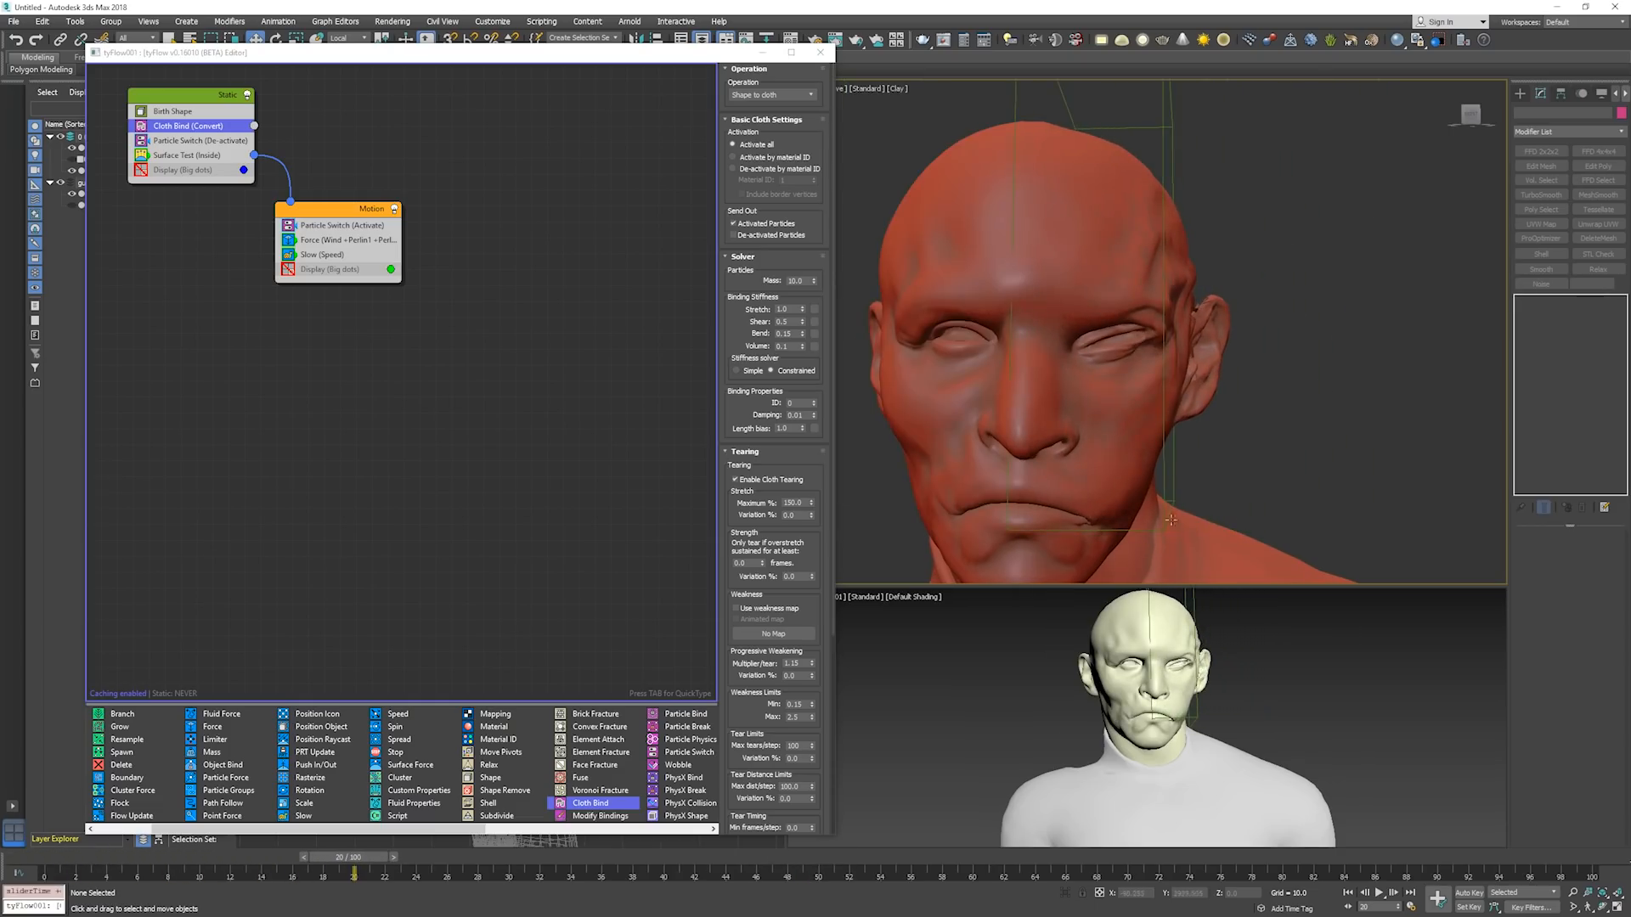
{"action": "key", "text": "period"}
{"action": "key", "text": "period"}
{"action": "key", "text": "period"}
{"action": "key", "text": "period"}
{"action": "key", "text": "period"}
{"action": "key", "text": "period"}
{"action": "key", "text": "period"}
{"action": "key", "text": "period"}
{"action": "key", "text": "period"}
{"action": "key", "text": "period"}
{"action": "key", "text": "period"}
{"action": "key", "text": "period"}
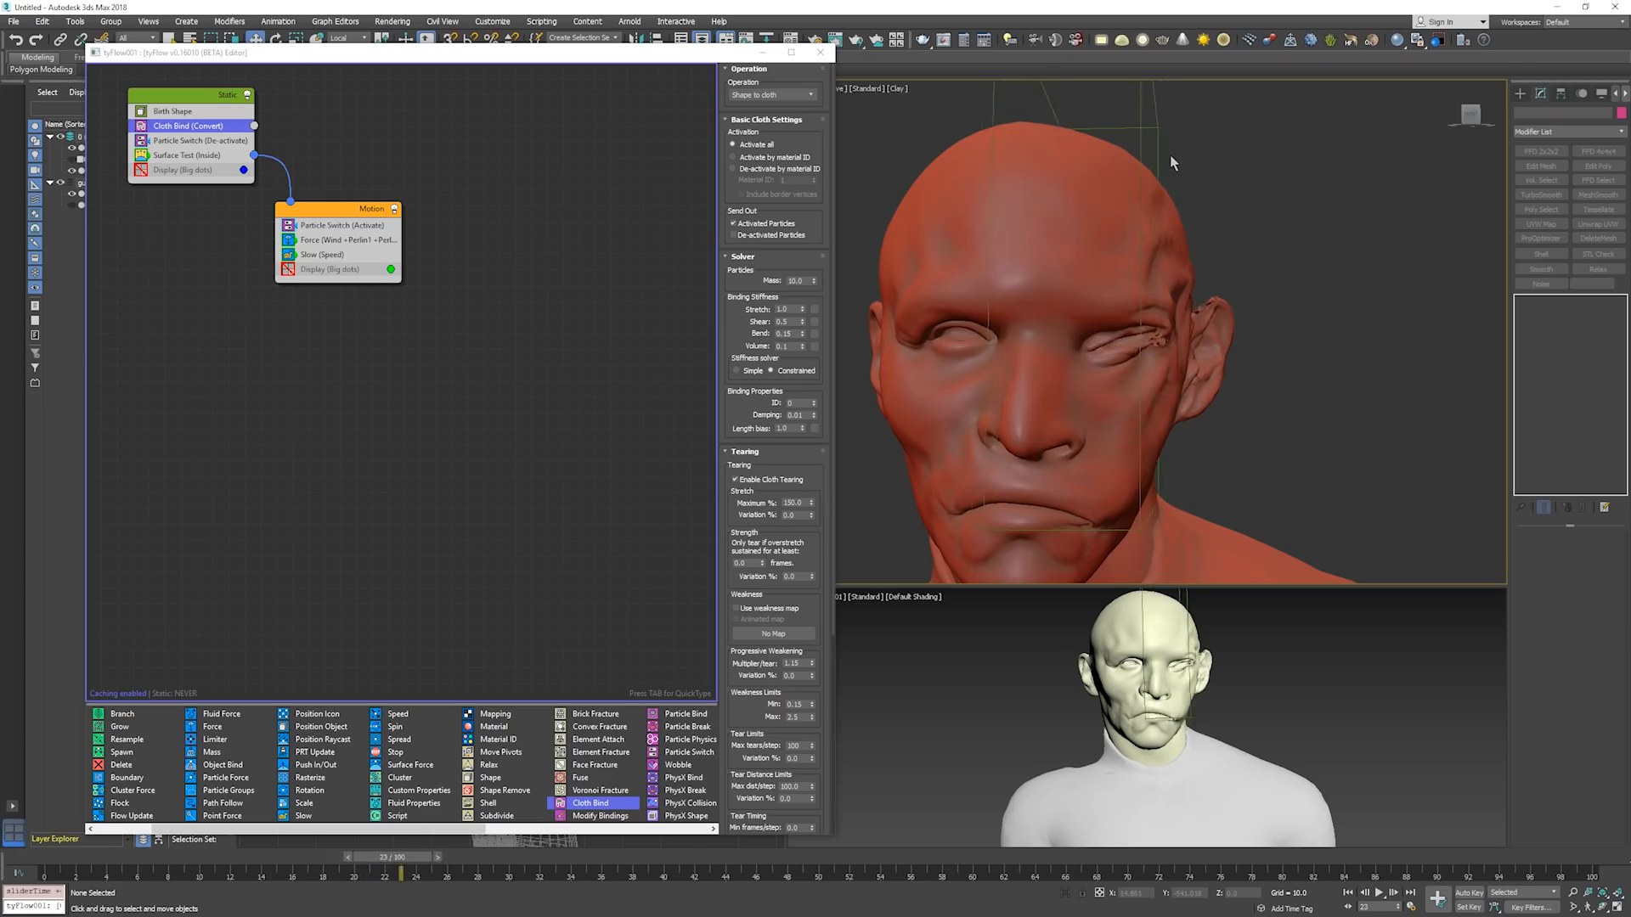
{"action": "key", "text": "period"}
{"action": "key", "text": "period"}
{"action": "key", "text": "period"}
{"action": "key", "text": "period"}
{"action": "key", "text": "period"}
{"action": "key", "text": "period"}
{"action": "key", "text": "period"}
{"action": "key", "text": "period"}
{"action": "key", "text": "period"}
{"action": "key", "text": "period"}
{"action": "key", "text": "period"}
{"action": "key", "text": "period"}
{"action": "key", "text": "period"}
{"action": "key", "text": "period"}
{"action": "key", "text": "period"}
{"action": "key", "text": "period"}
{"action": "key", "text": "period"}
{"action": "key", "text": "period"}
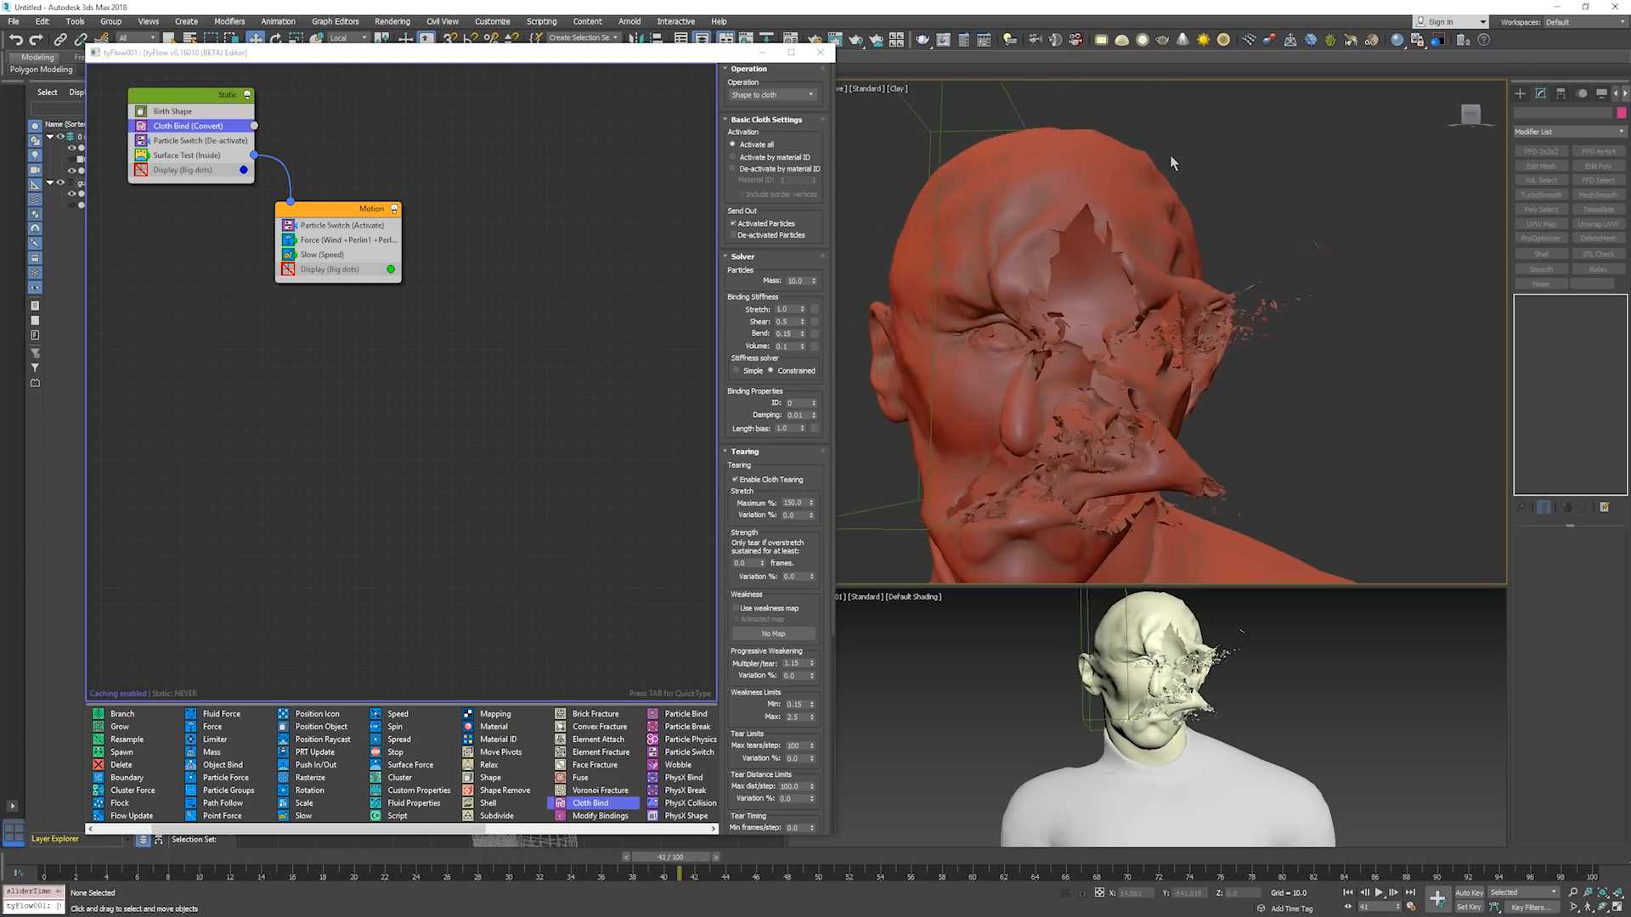
{"action": "key", "text": "period"}
{"action": "key", "text": "period"}
{"action": "key", "text": "period"}
{"action": "key", "text": "period"}
{"action": "key", "text": "period"}
{"action": "key", "text": "period"}
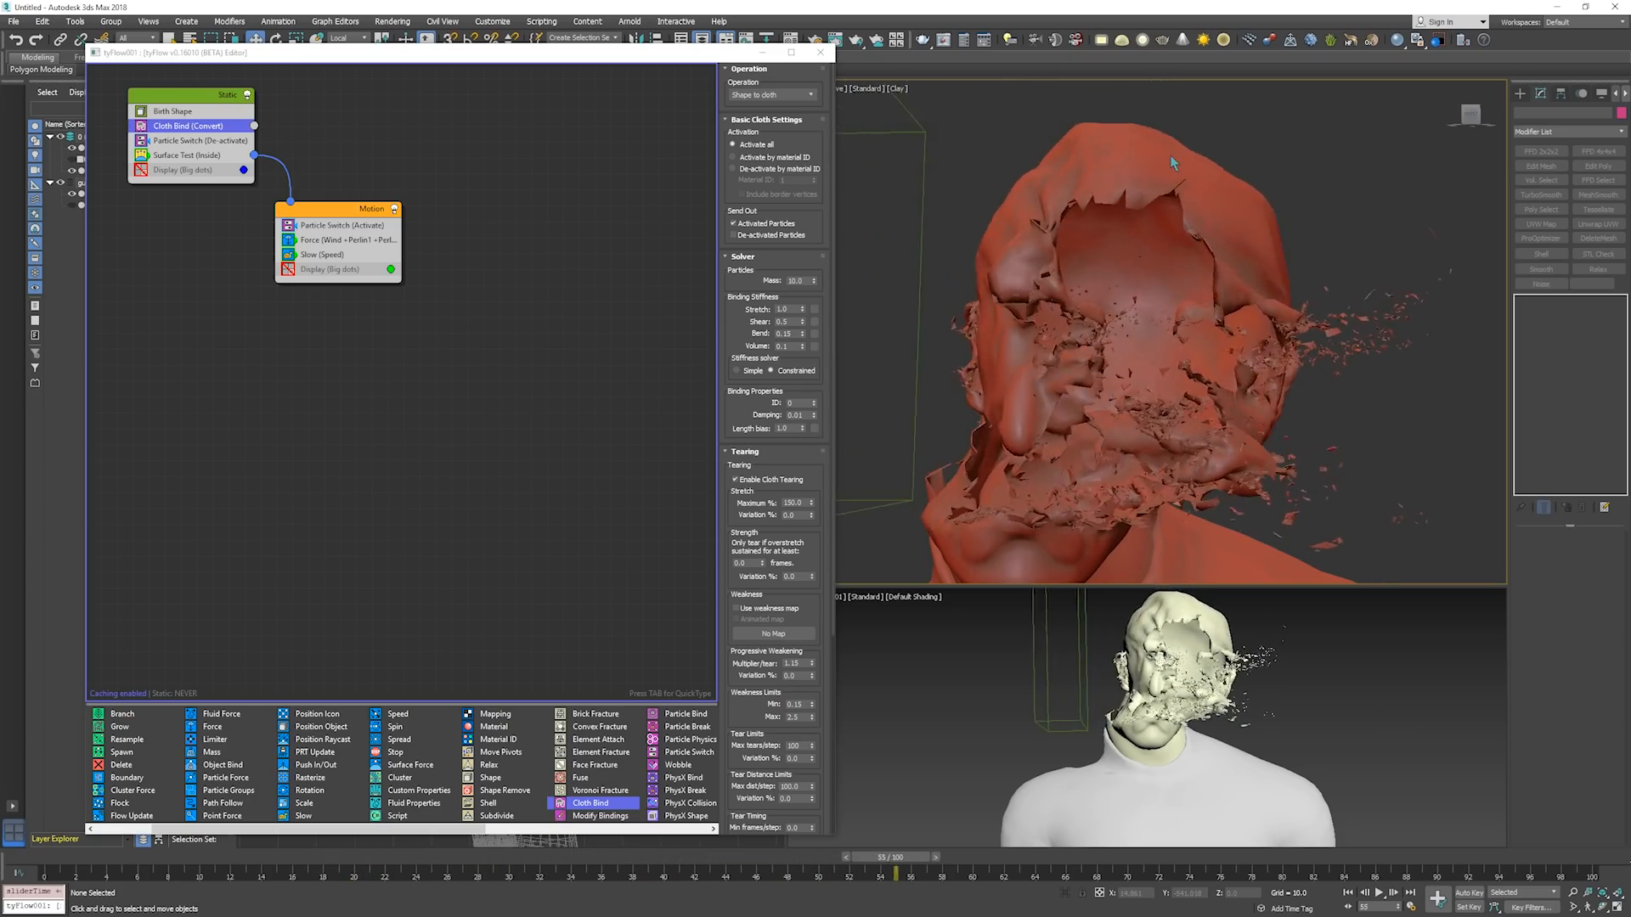
Show the edged faces on the model and set the Cloth Bind shear stiffness to 0.15.
{"action": "middle_click_drag", "start_coordinate": [1234, 264], "coordinate": [1160, 282], "text": "alt"}
{"action": "key", "text": "F4"}
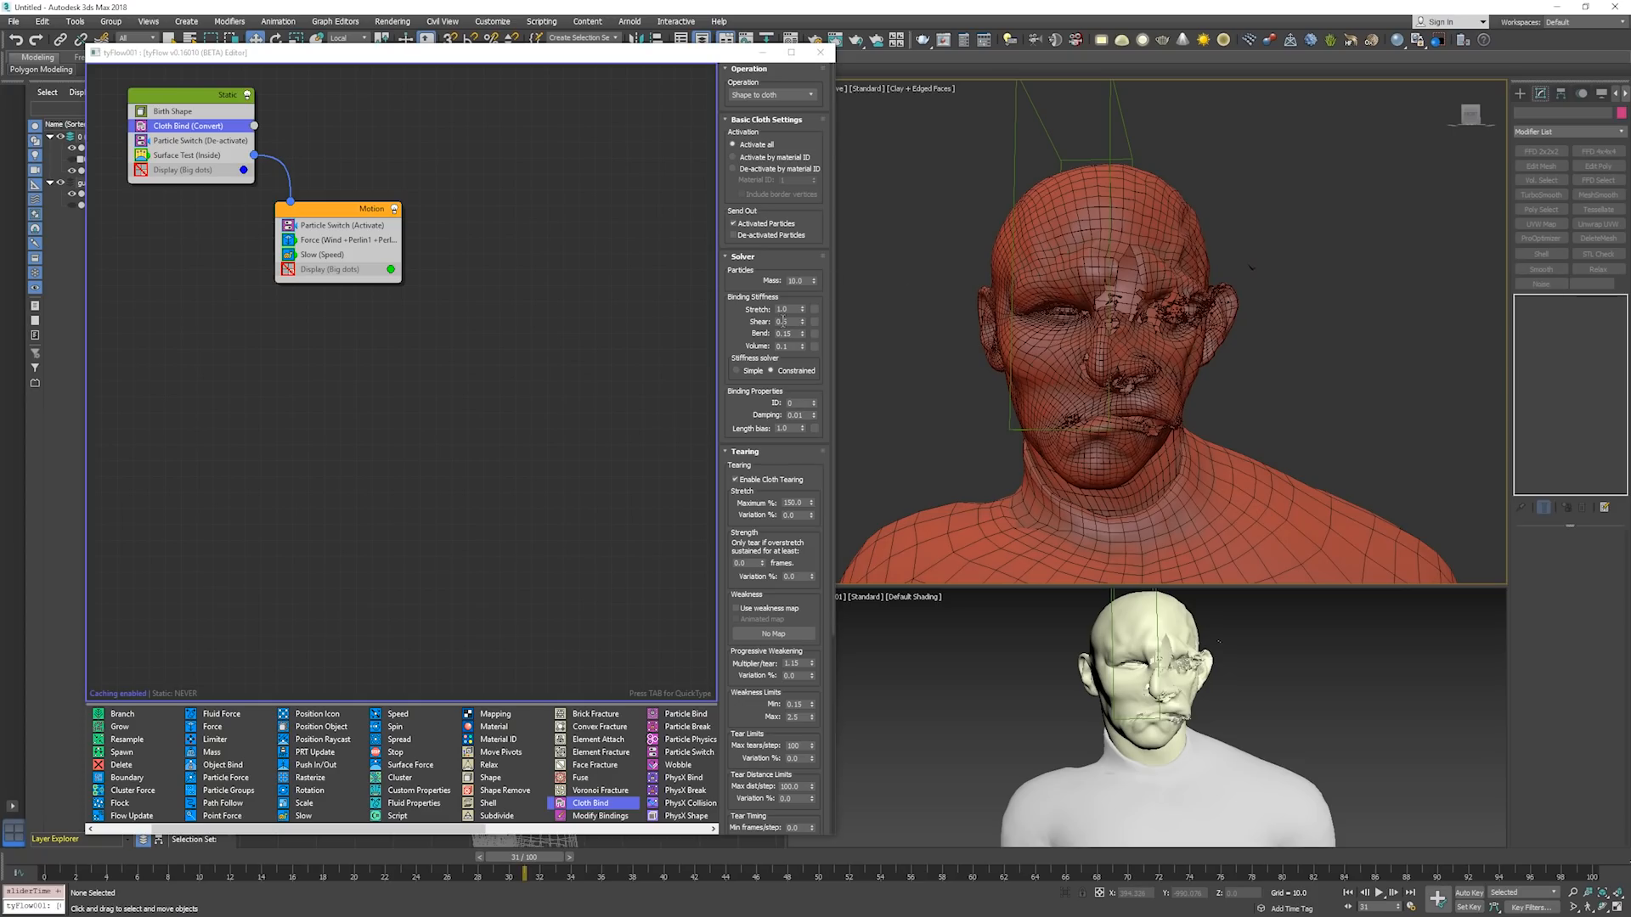
{"action": "type", "text": ".15"}
{"action": "key", "text": "Return"}
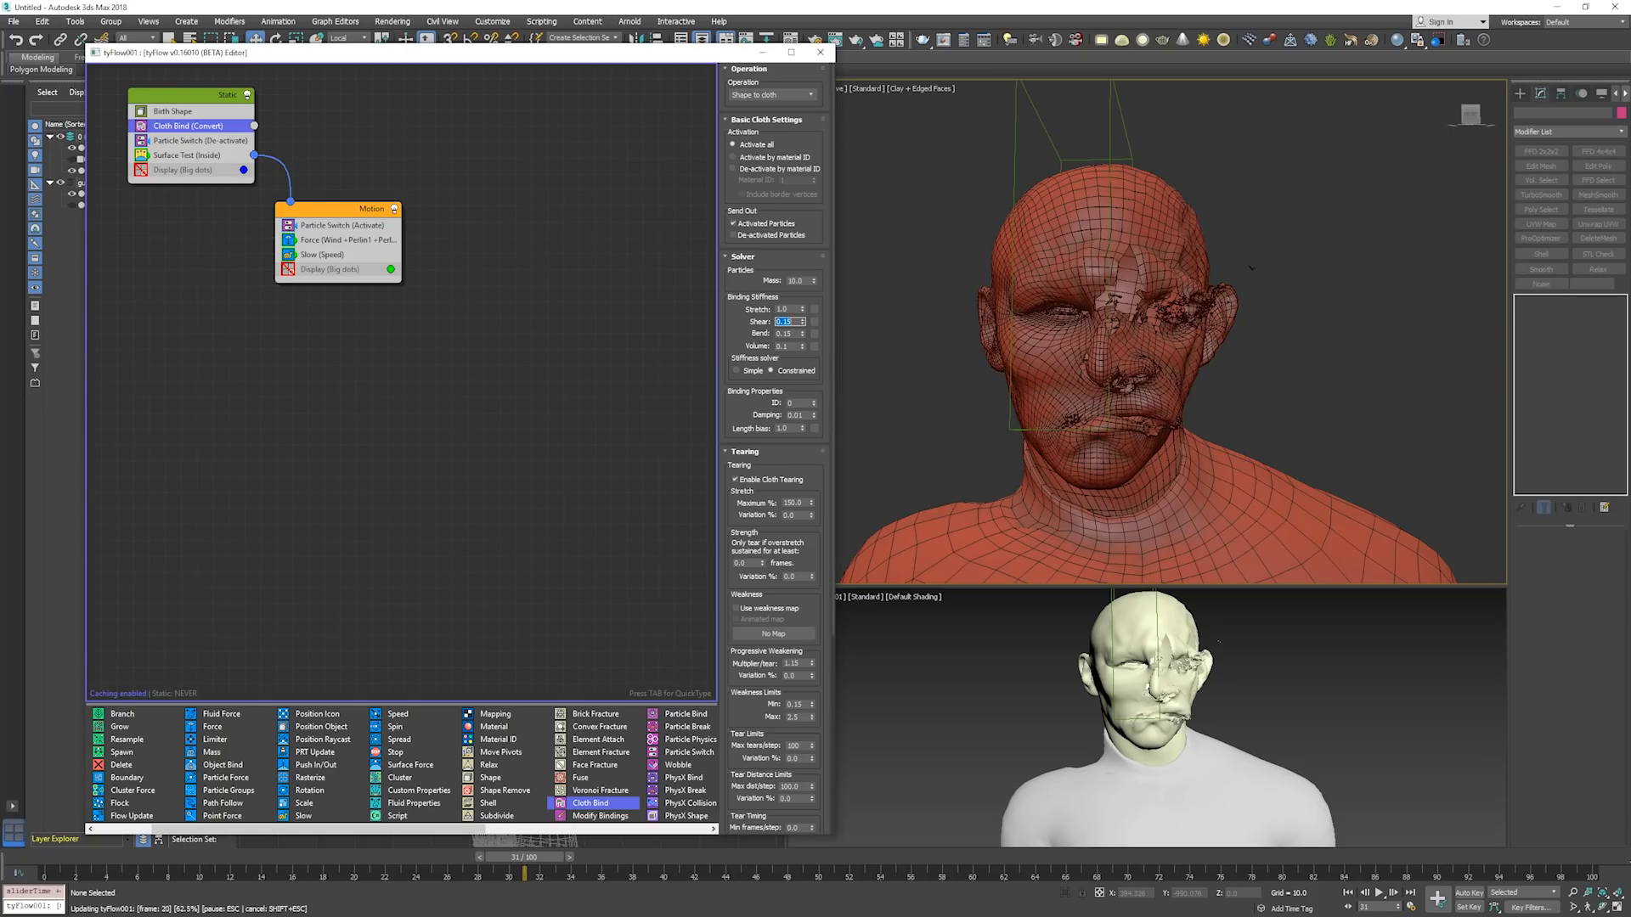
Step the simulation on to about frame 44 to examine the cloth with the new shear stiffness.
{"action": "key", "text": "period"}
{"action": "key", "text": "period"}
{"action": "key", "text": "period"}
{"action": "key", "text": "period"}
{"action": "key", "text": "period"}
{"action": "key", "text": "period"}
{"action": "key", "text": "period"}
{"action": "key", "text": "period"}
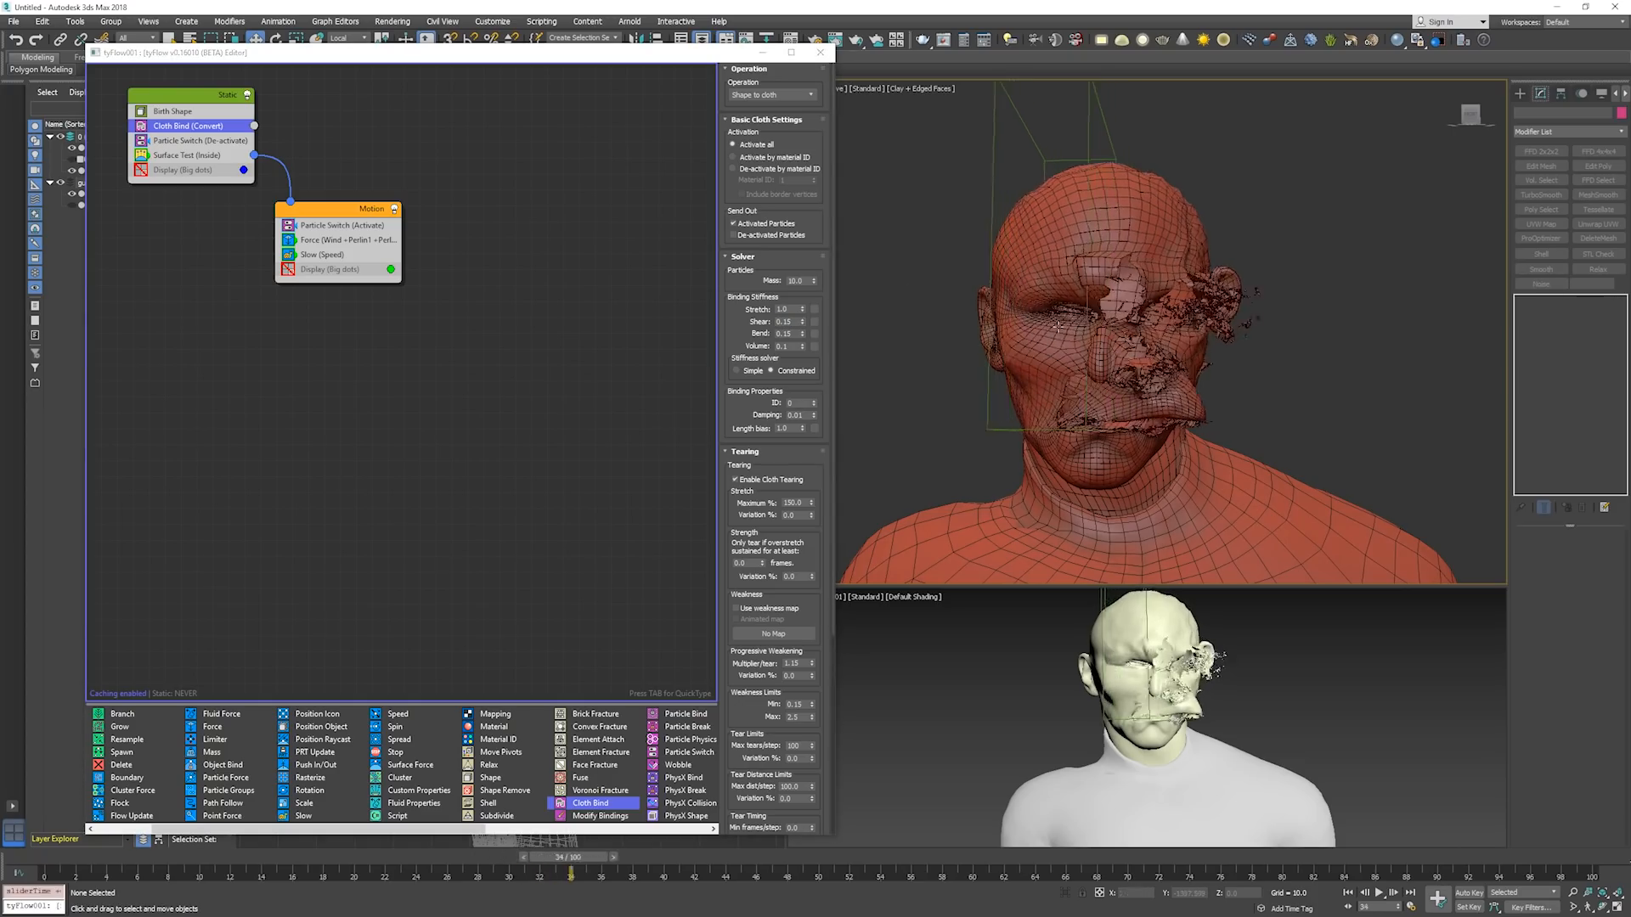
{"action": "key", "text": "period"}
{"action": "key", "text": "period"}
{"action": "key", "text": "period"}
{"action": "key", "text": "period"}
{"action": "key", "text": "period"}
{"action": "key", "text": "period"}
{"action": "key", "text": "period"}
{"action": "key", "text": "period"}
{"action": "key", "text": "period"}
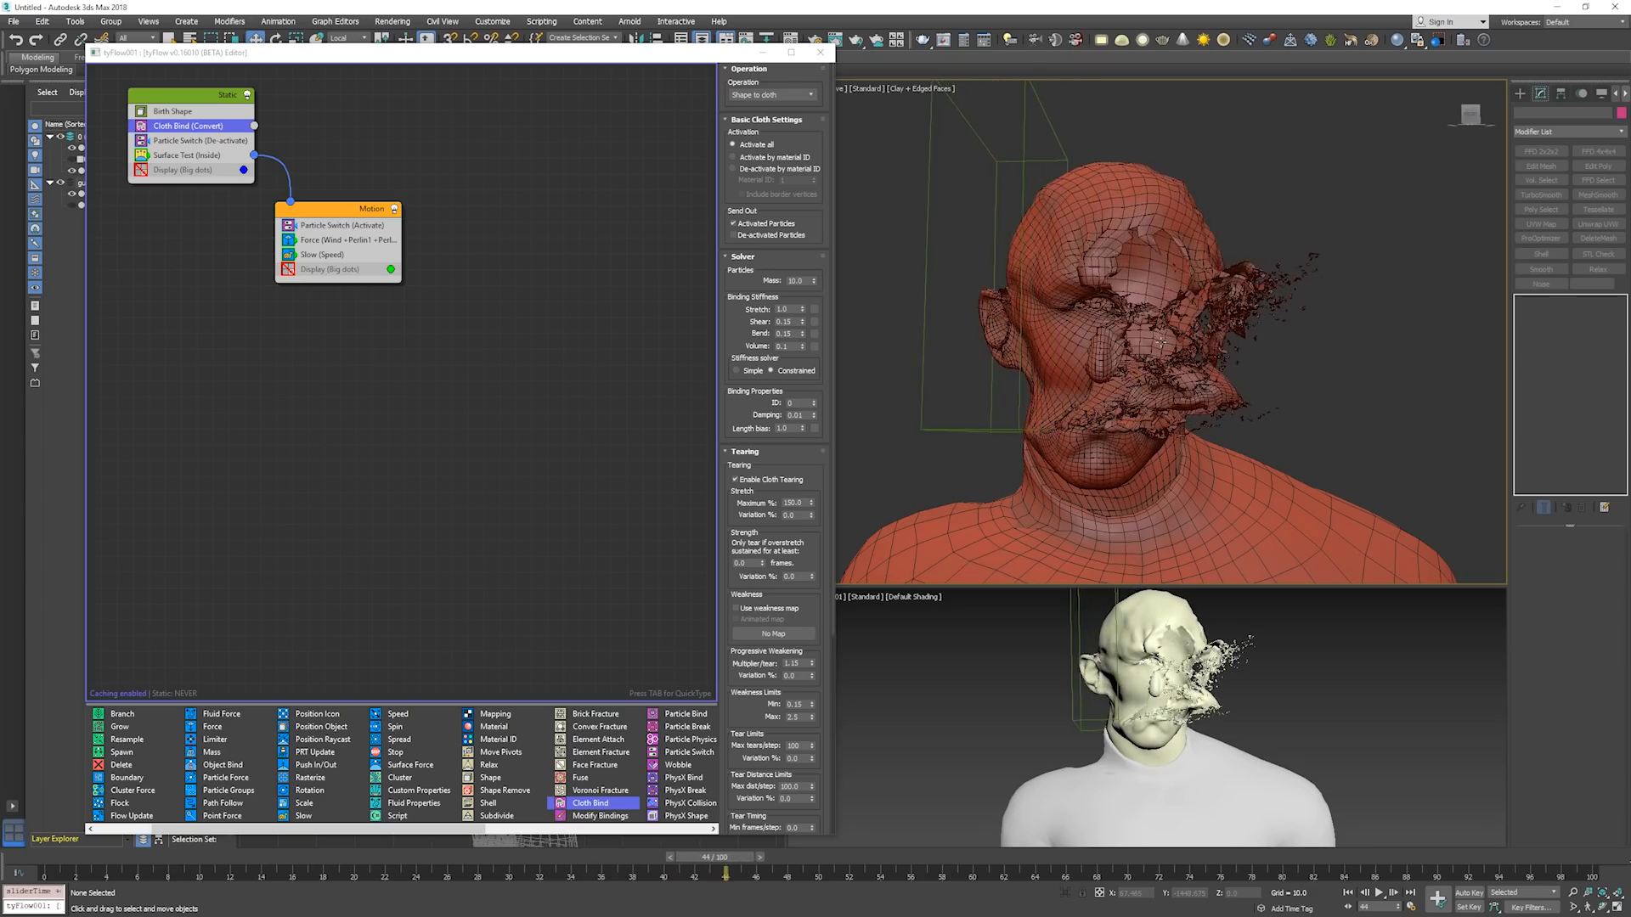
Select the activation box, return to frame 0, and move the box slightly forward along its local Z axis.
{"action": "middle_click_drag", "start_coordinate": [1124, 389], "coordinate": [1053, 277], "text": "alt"}
{"action": "left_click", "coordinate": [1014, 283]}
{"action": "key", "text": "Home"}
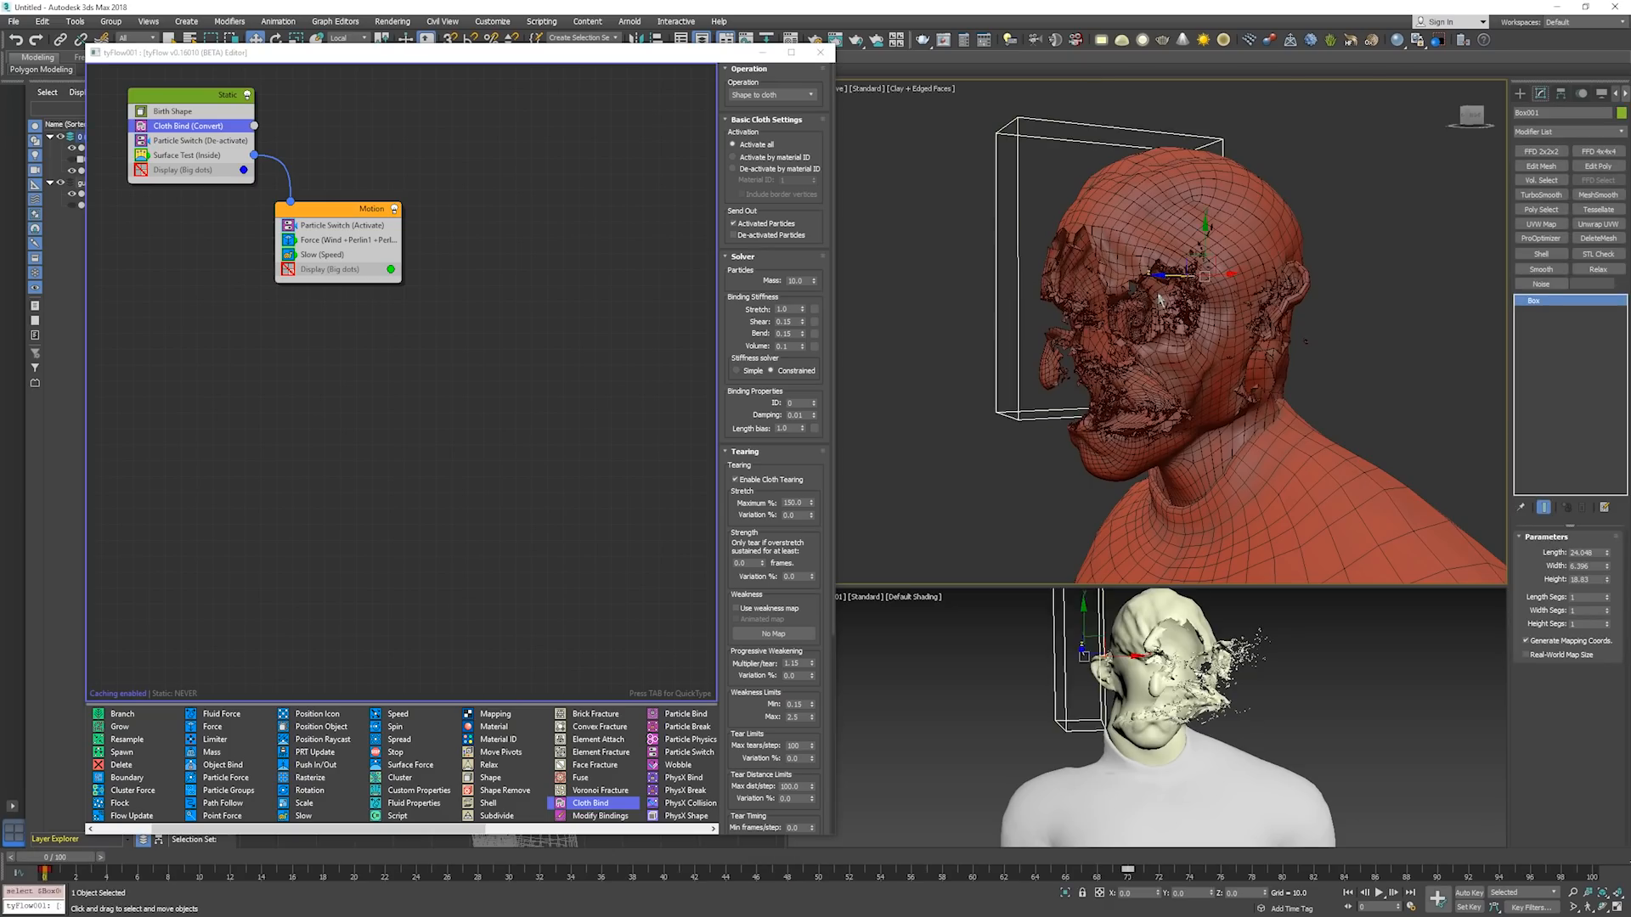
{"action": "left_click_drag", "start_coordinate": [1335, 255], "coordinate": [1313, 260]}
{"action": "middle_click_drag", "start_coordinate": [1314, 260], "coordinate": [1344, 252], "text": "alt"}
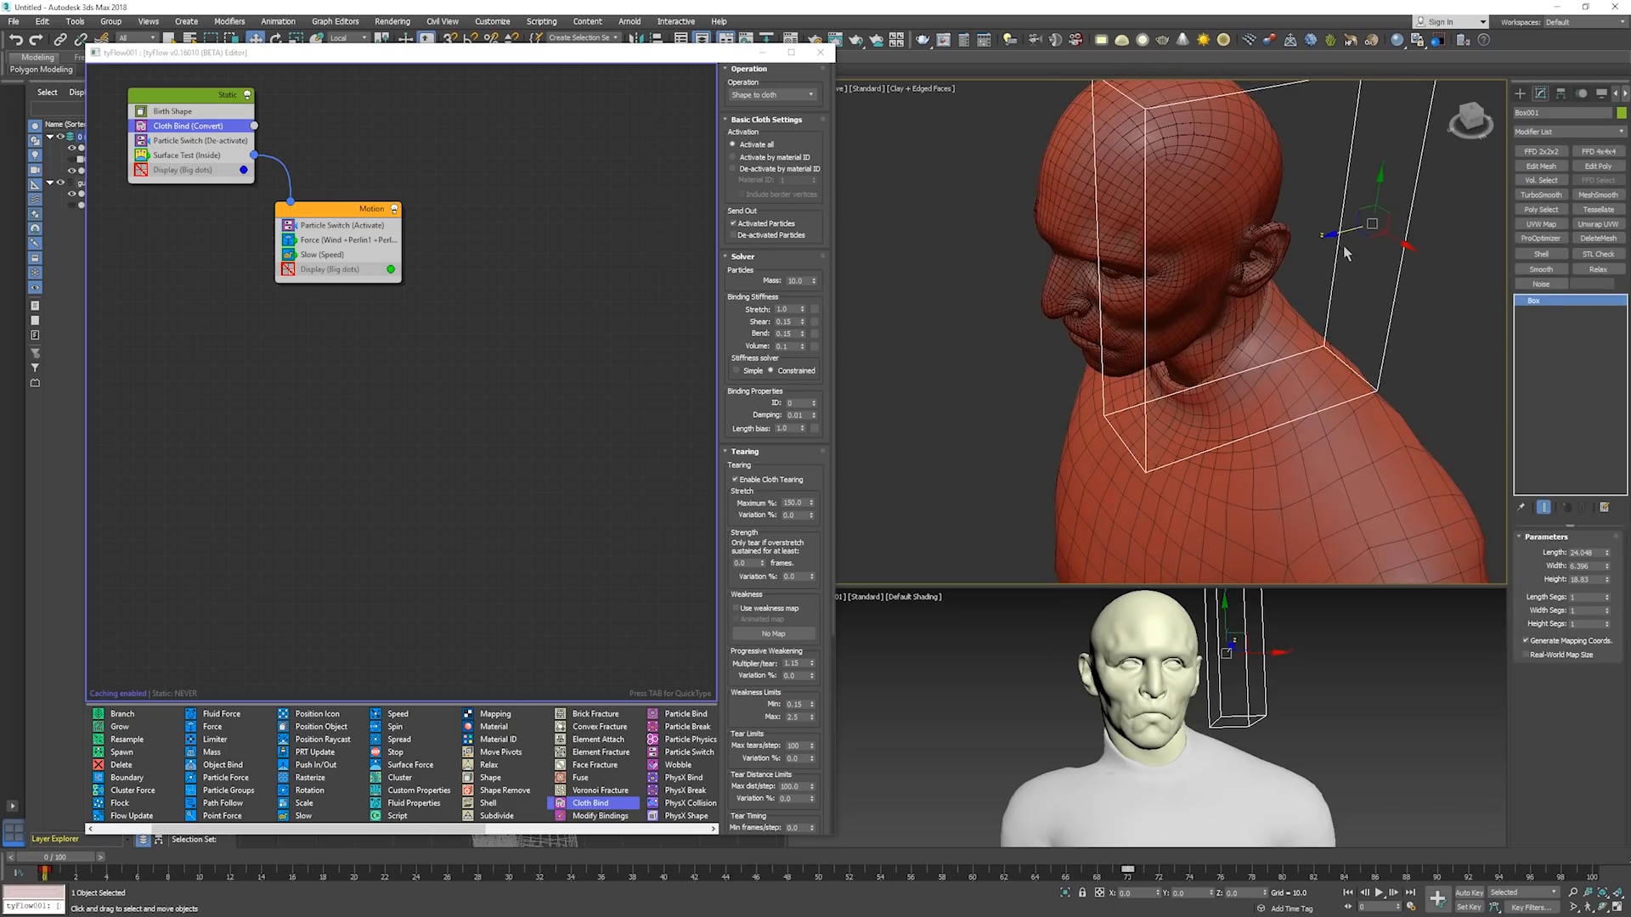
{"action": "left_click_drag", "start_coordinate": [1311, 238], "coordinate": [1270, 247]}
{"action": "middle_click_drag", "start_coordinate": [1270, 247], "coordinate": [1340, 215], "text": "alt"}
{"action": "middle_click_drag", "start_coordinate": [1297, 274], "coordinate": [1361, 243]}
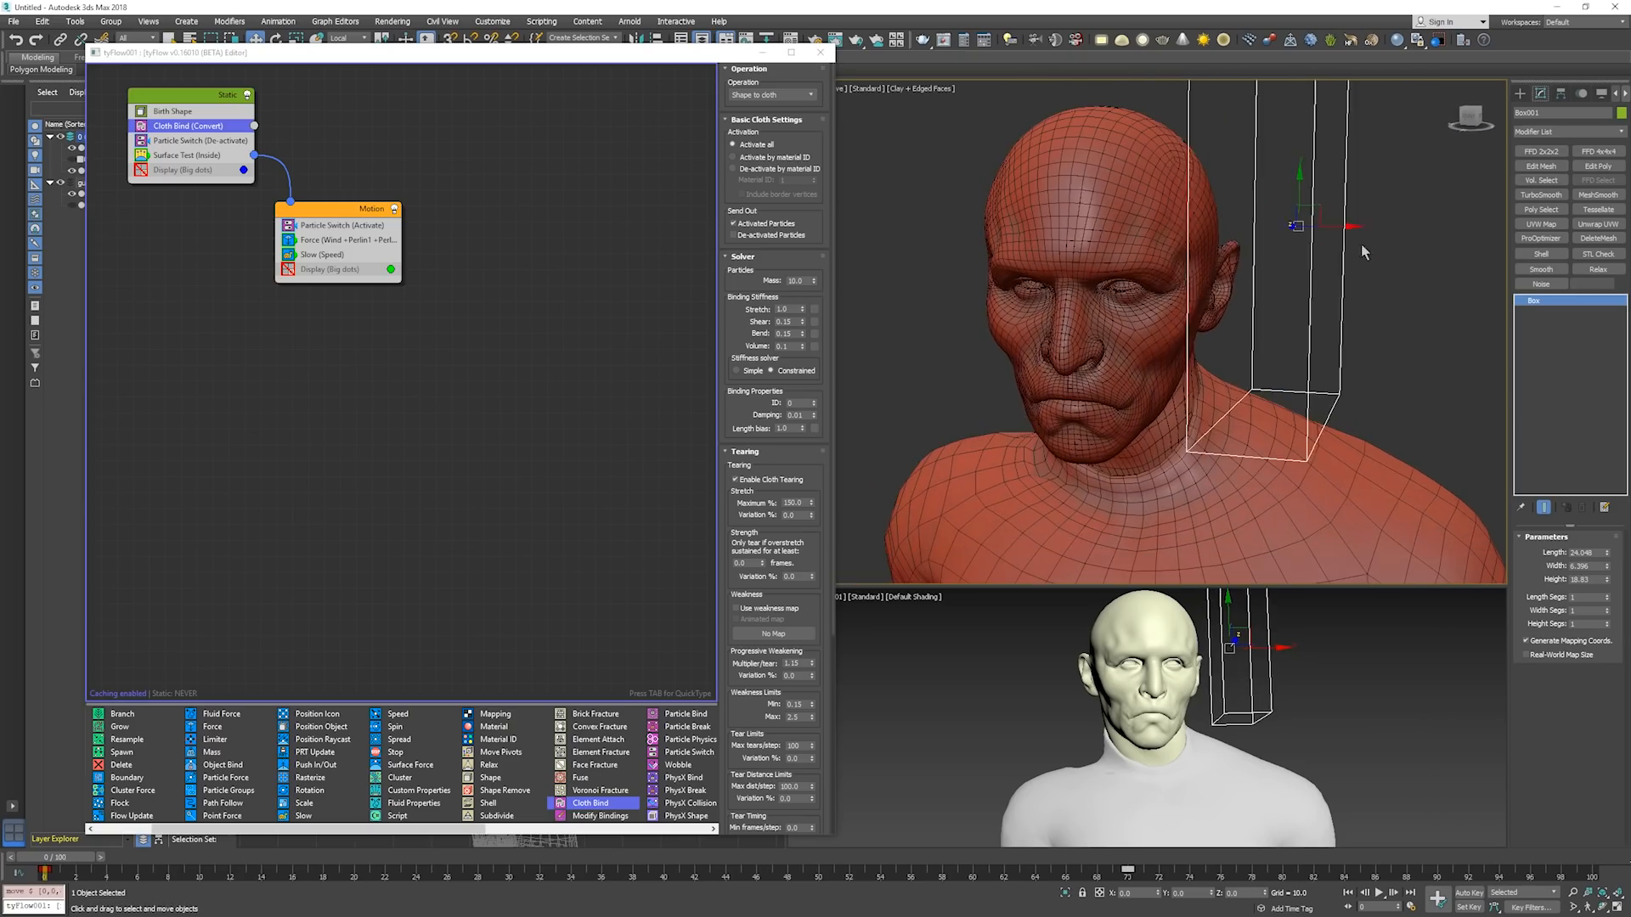
{"action": "left_click_drag", "start_coordinate": [1319, 227], "coordinate": [1299, 265]}
Step the simulation from frame 0 to about frame 45 to examine how the repositioned box activates the head.
{"action": "key", "text": "period"}
{"action": "key", "text": "period"}
{"action": "key", "text": "period"}
{"action": "key", "text": "period"}
{"action": "key", "text": "period"}
{"action": "key", "text": "period"}
{"action": "key", "text": "period"}
{"action": "key", "text": "period"}
{"action": "key", "text": "period"}
{"action": "key", "text": "period"}
{"action": "key", "text": "period"}
{"action": "key", "text": "period"}
{"action": "key", "text": "period"}
{"action": "key", "text": "period"}
{"action": "key", "text": "period"}
{"action": "key", "text": "period"}
{"action": "key", "text": "period"}
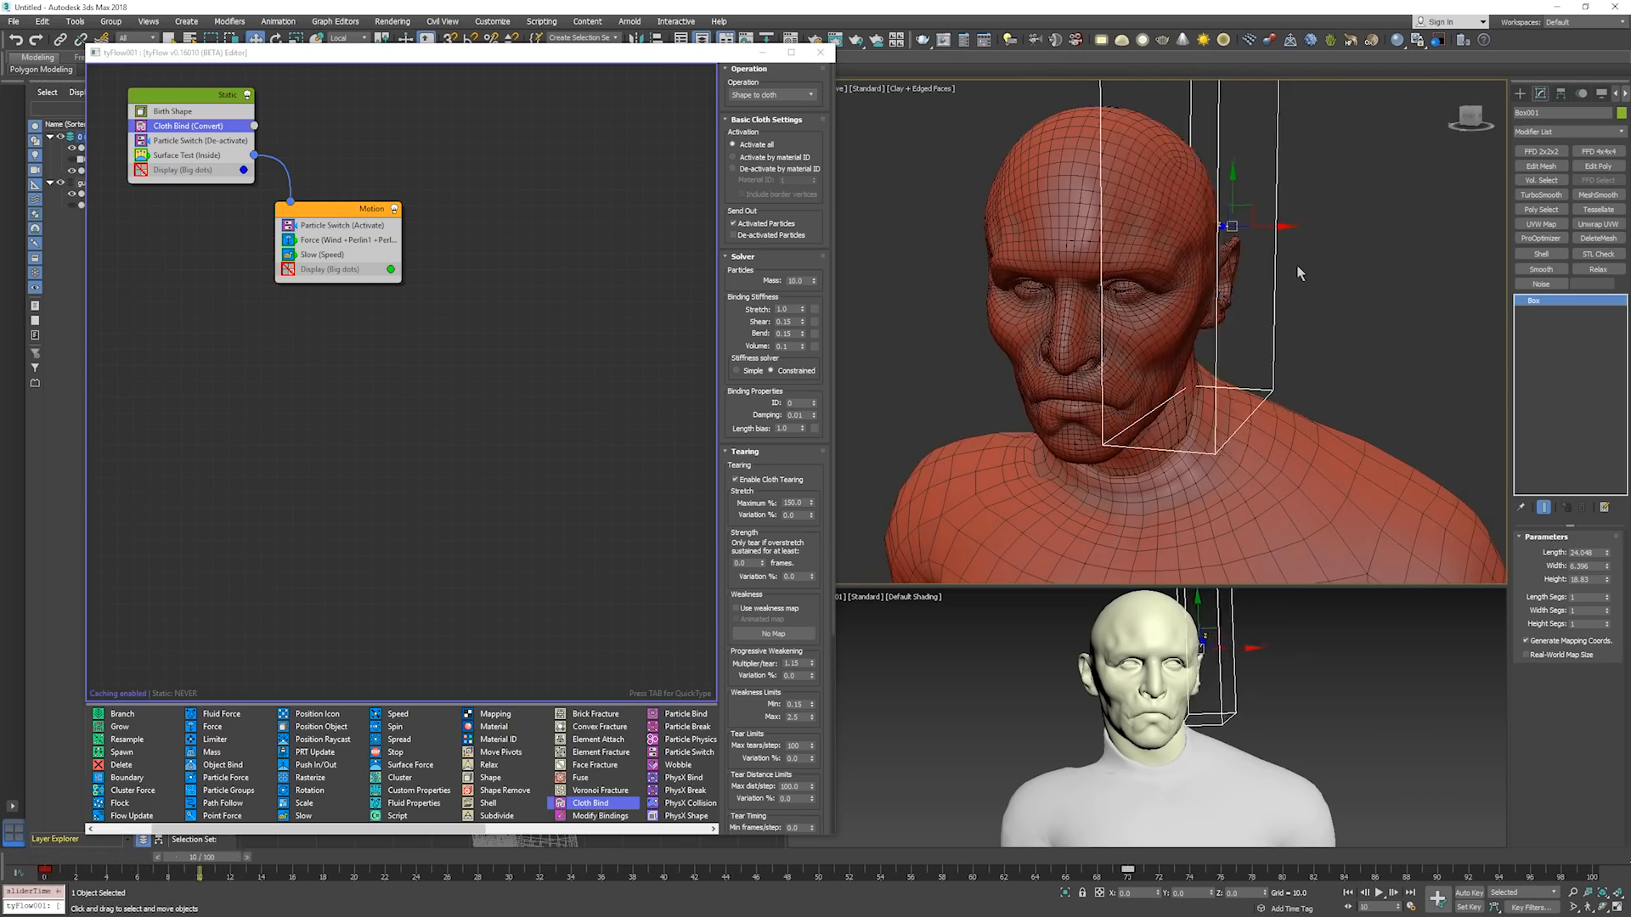
{"action": "key", "text": "period"}
{"action": "key", "text": "period"}
{"action": "key", "text": "period"}
{"action": "key", "text": "period"}
{"action": "key", "text": "period"}
{"action": "key", "text": "period"}
{"action": "key", "text": "period"}
{"action": "key", "text": "period"}
{"action": "key", "text": "period"}
{"action": "key", "text": "period"}
{"action": "key", "text": "period"}
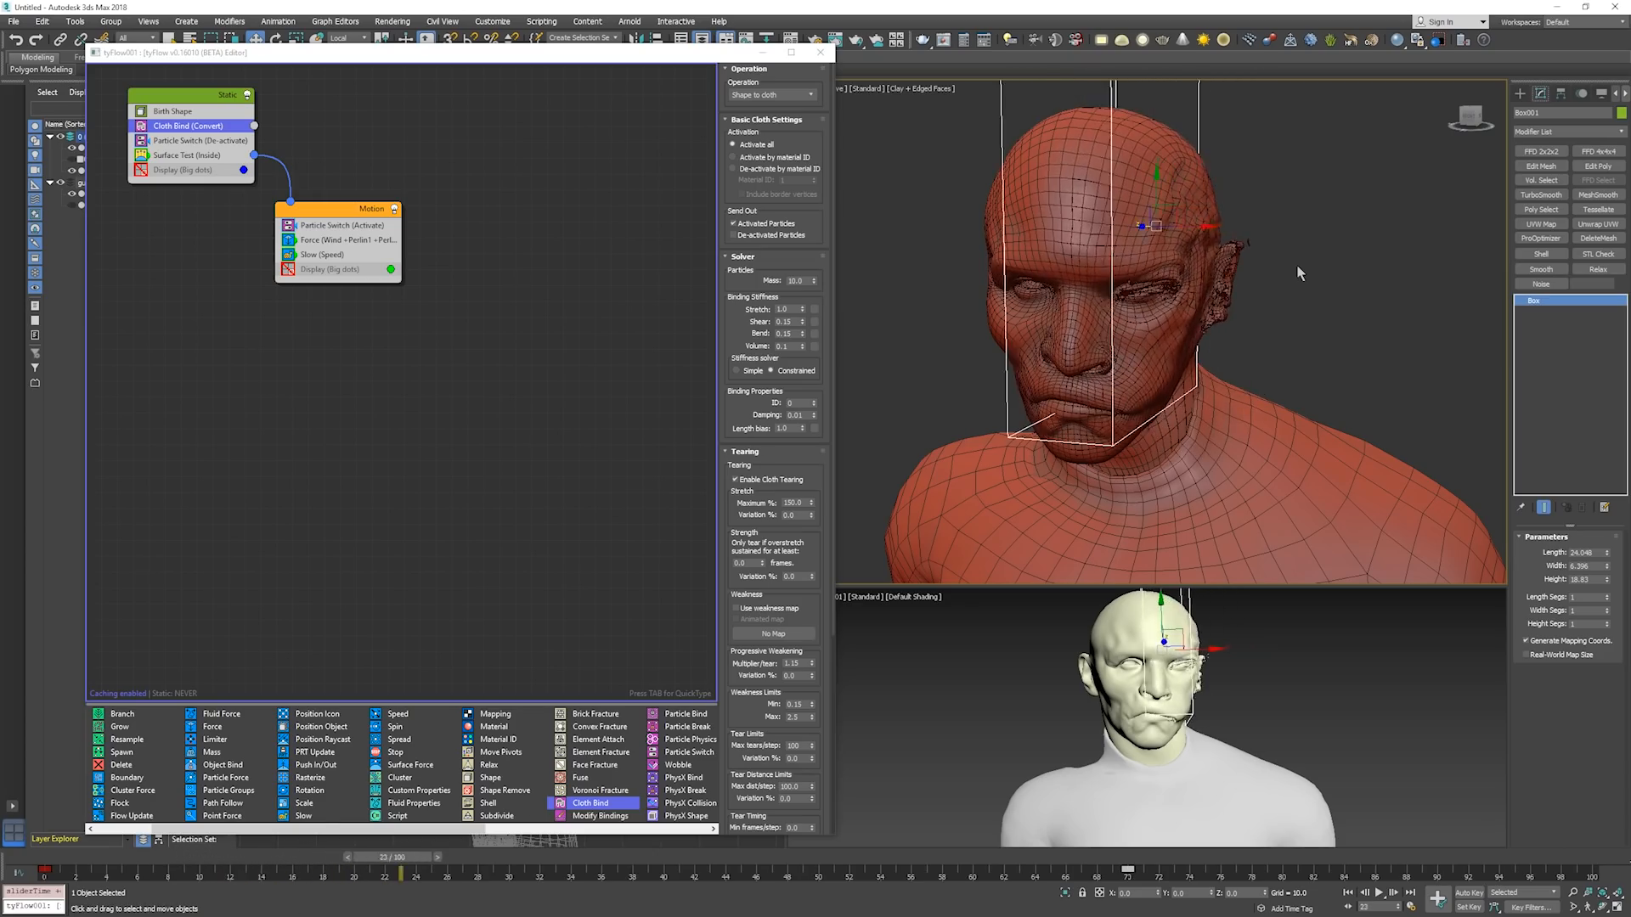
{"action": "key", "text": "period"}
{"action": "key", "text": "period"}
{"action": "key", "text": "period"}
{"action": "key", "text": "period"}
{"action": "key", "text": "period"}
{"action": "key", "text": "period"}
{"action": "key", "text": "period"}
{"action": "key", "text": "period"}
{"action": "key", "text": "period"}
{"action": "key", "text": "period"}
{"action": "key", "text": "period"}
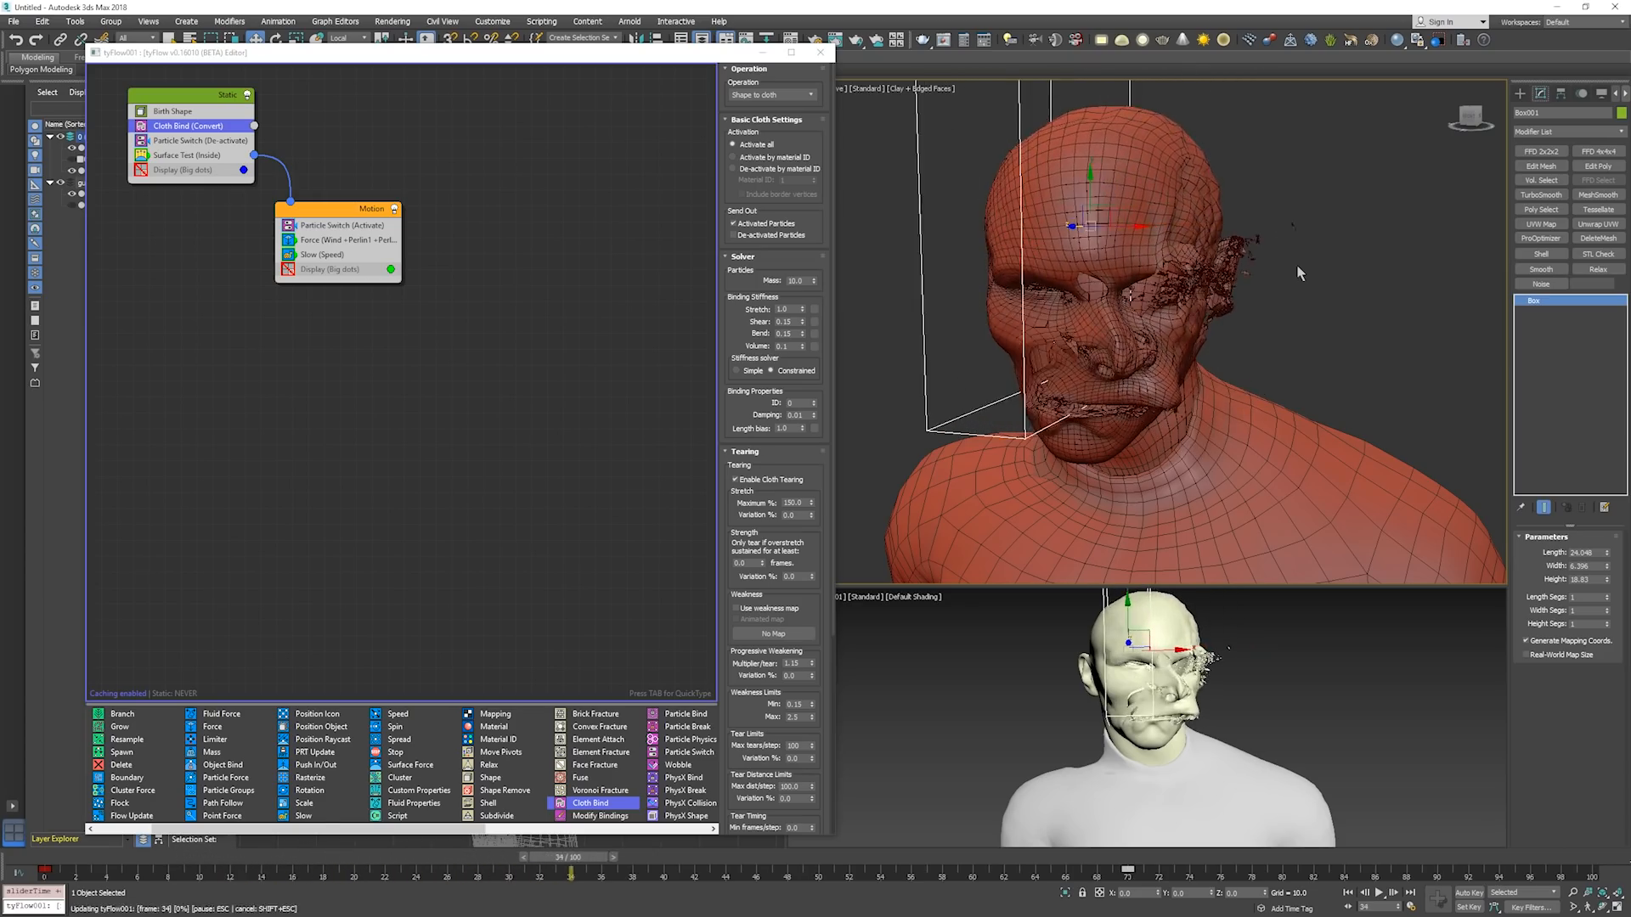
{"action": "key", "text": "period"}
{"action": "key", "text": "period"}
{"action": "key", "text": "period"}
{"action": "key", "text": "period"}
{"action": "key", "text": "period"}
{"action": "key", "text": "period"}
{"action": "key", "text": "period"}
{"action": "key", "text": "period"}
{"action": "key", "text": "period"}
{"action": "key", "text": "period"}
{"action": "key", "text": "period"}
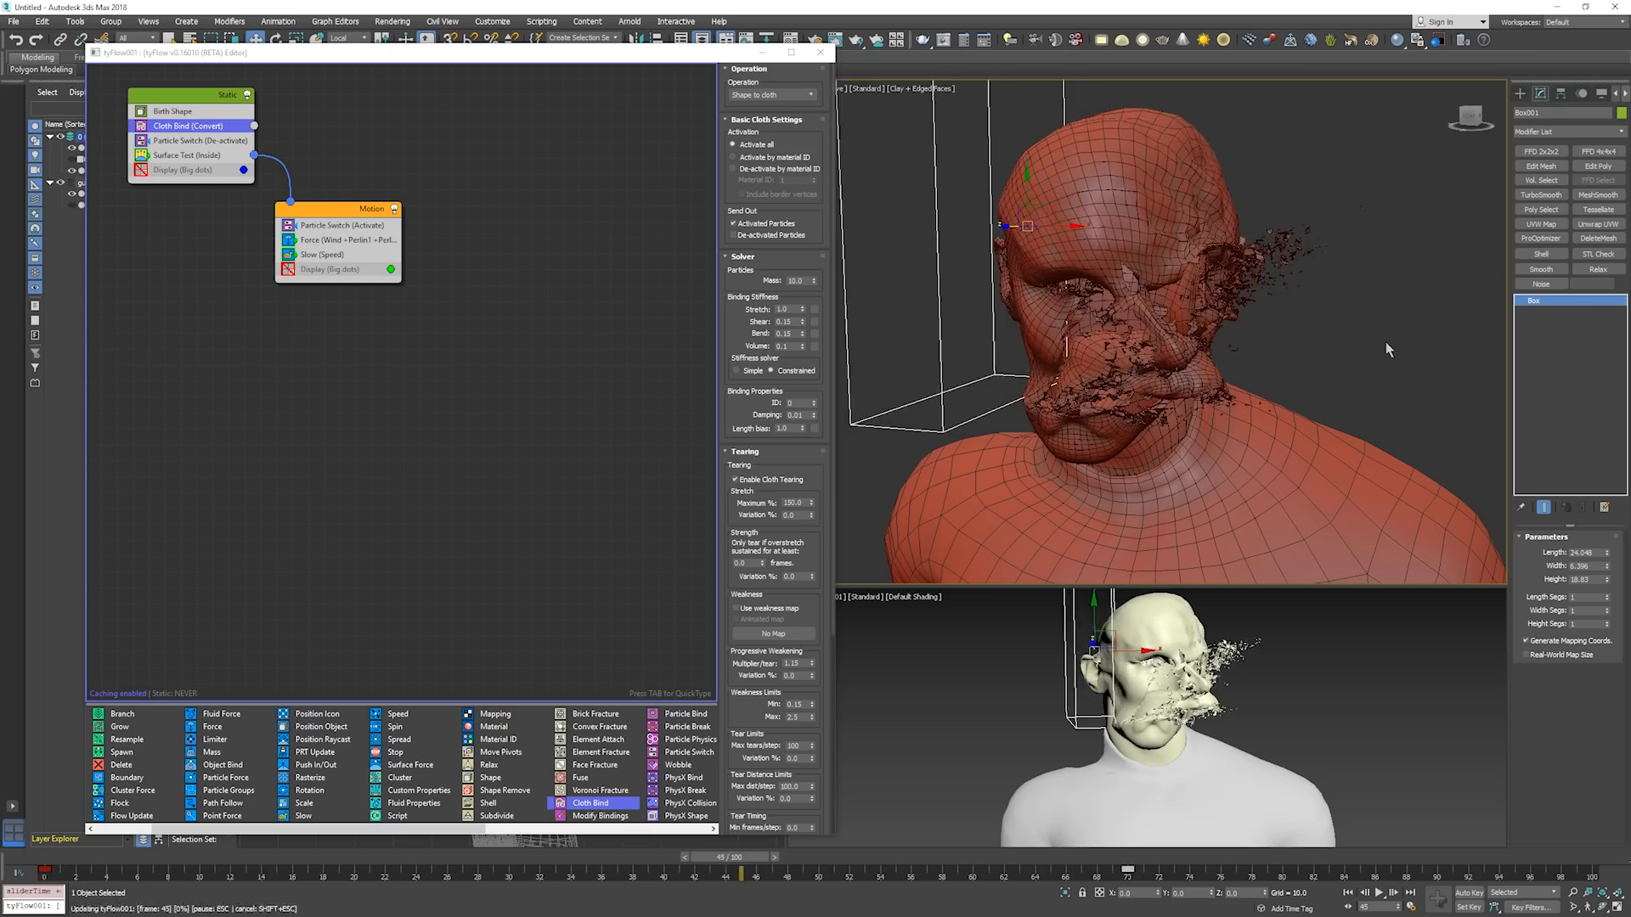
Hide the edged faces on the model and play the simulation to about frame 85.
{"action": "middle_click_drag", "start_coordinate": [1297, 342], "coordinate": [1259, 354], "text": "alt"}
{"action": "key", "text": "F4"}
{"action": "key", "text": "slash"}
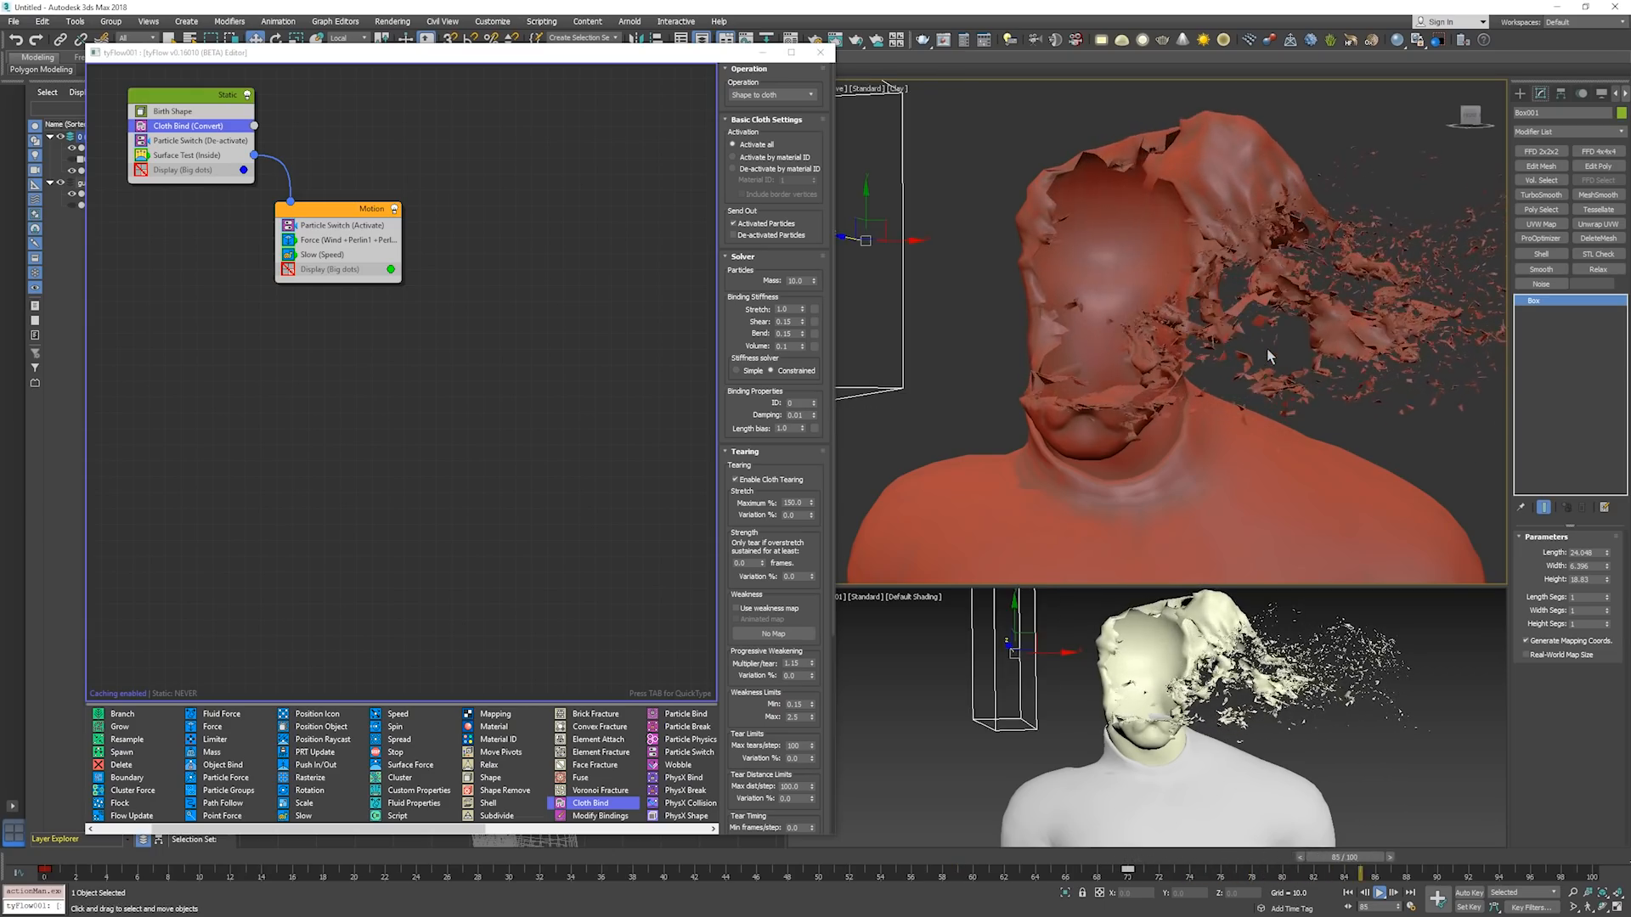
{"action": "key", "text": "slash"}
Return to frame 0 and move the activation box further forward along its local Z axis, in front of the ear.
{"action": "middle_click_drag", "start_coordinate": [1271, 359], "coordinate": [1075, 306], "text": "alt"}
{"action": "key", "text": "Home"}
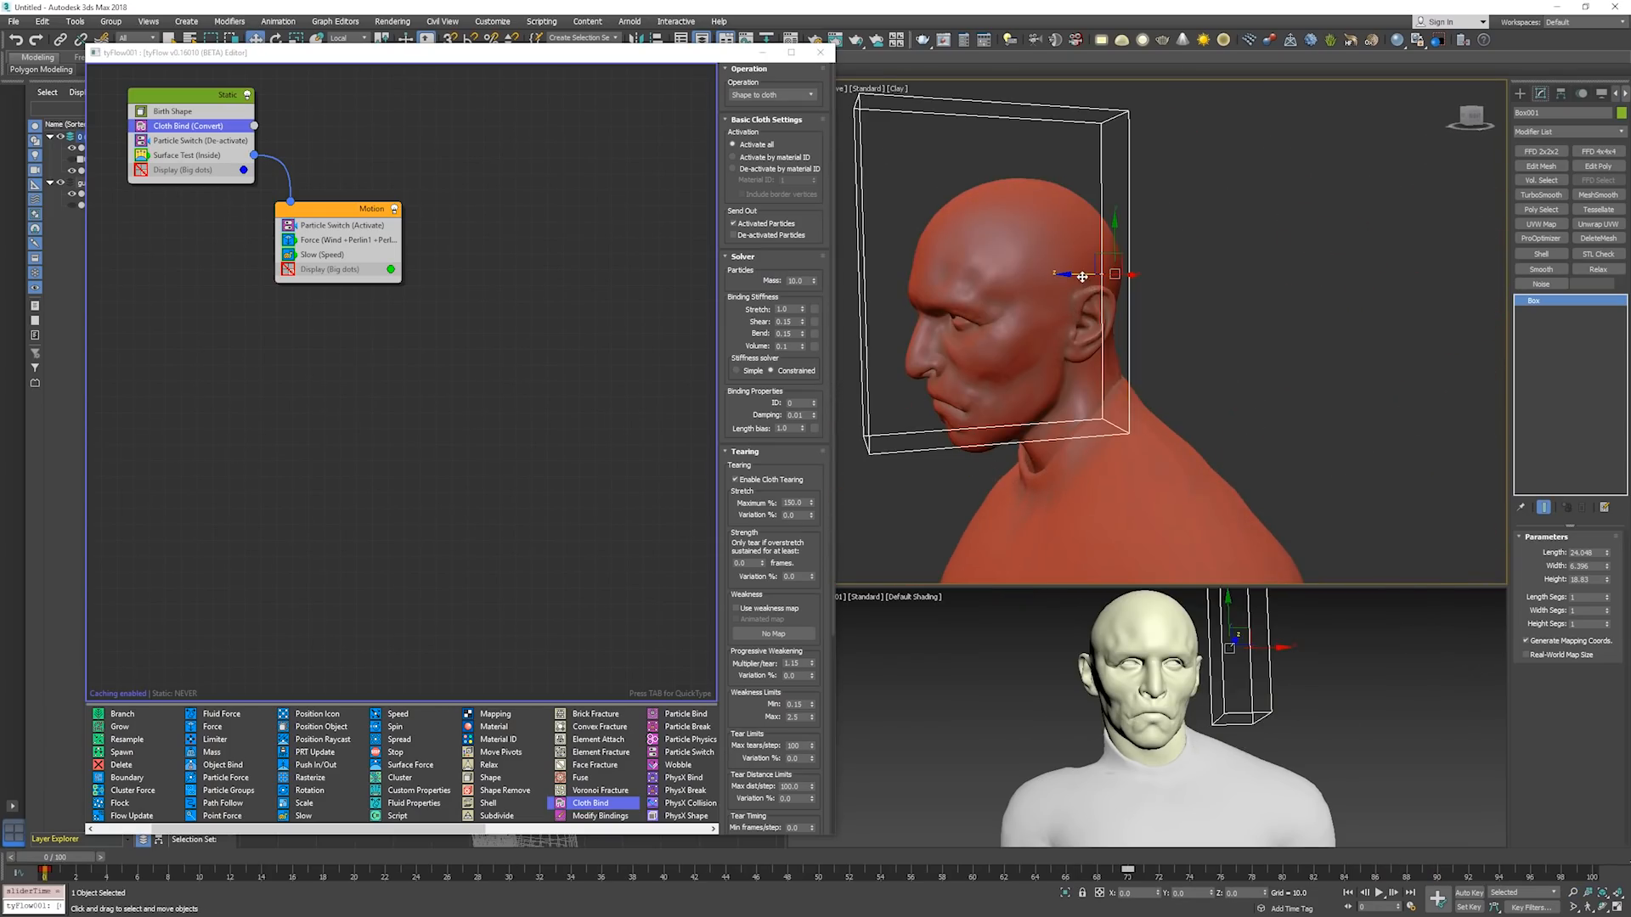
{"action": "left_click_drag", "start_coordinate": [1082, 276], "coordinate": [982, 276]}
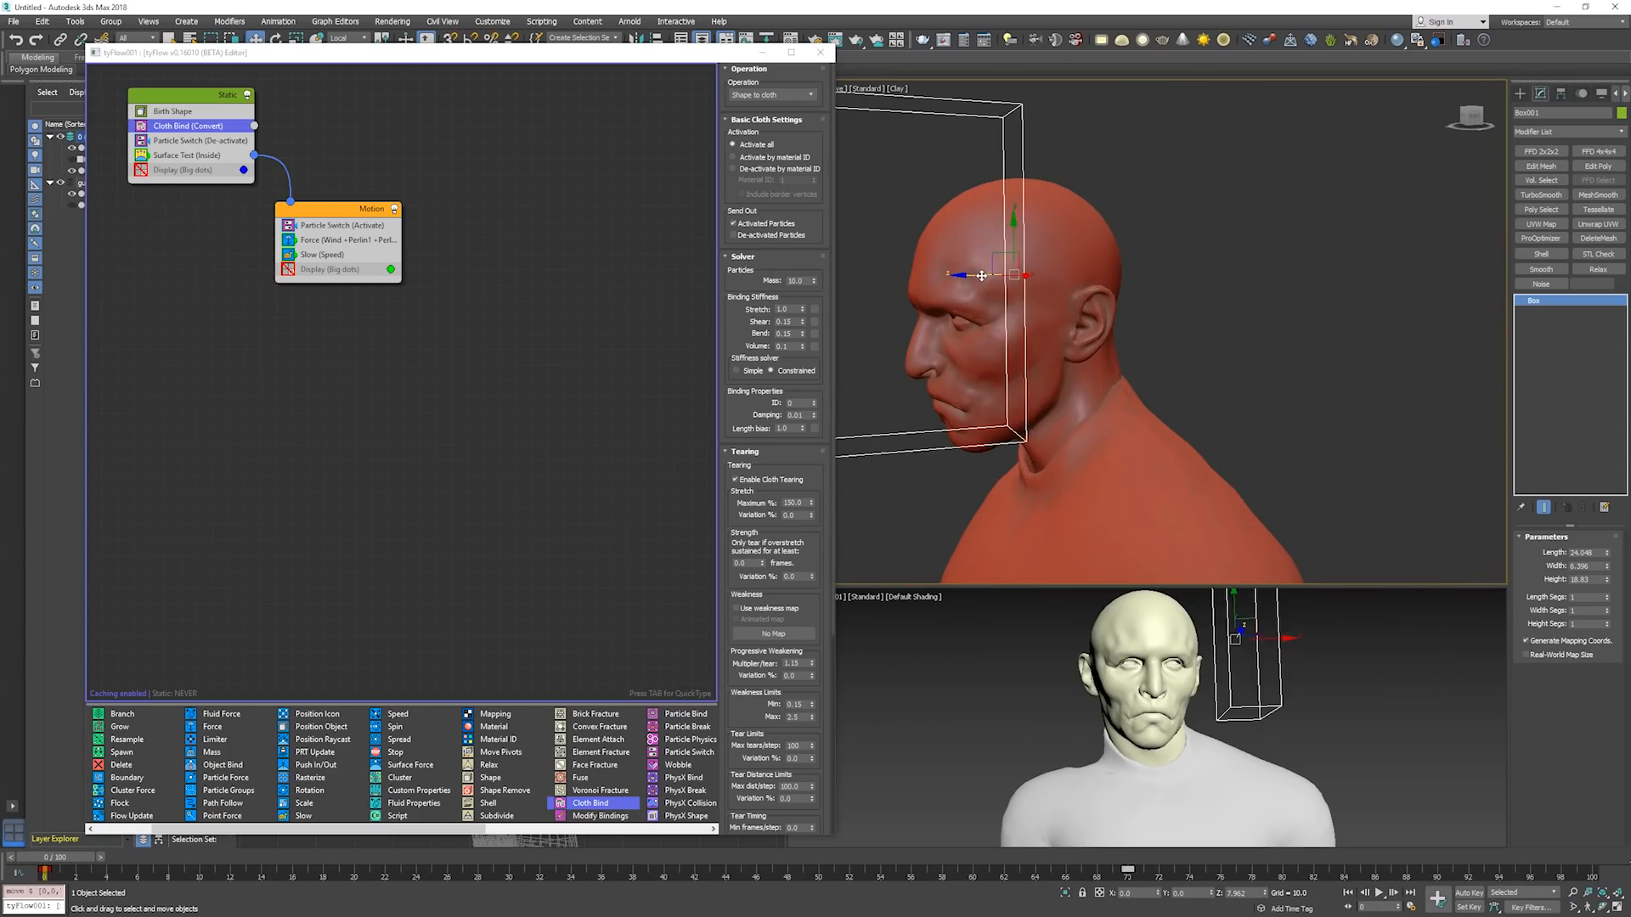
Set the Force operator's built-in wind strength to 0 and its gravity strength to -0.1.
{"action": "left_click", "coordinate": [348, 241]}
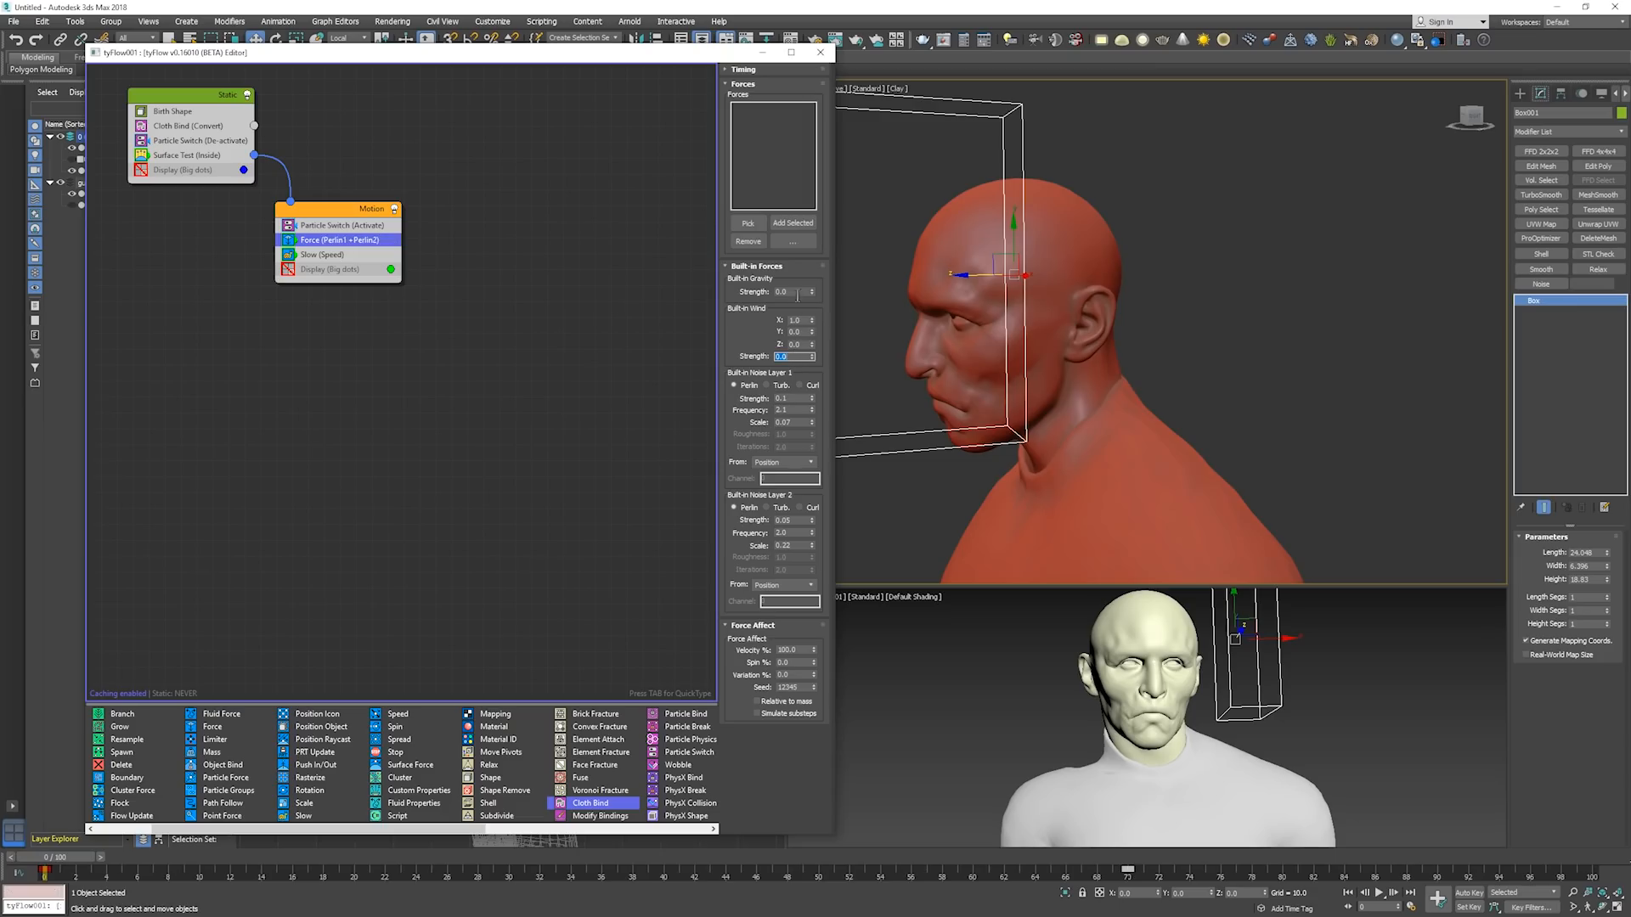
{"action": "type", "text": "-"}
{"action": "left_click", "coordinate": [1003, 292]}
Step the simulation from frame 0 to about frame 52 to examine how the face tears under gravity.
{"action": "key", "text": "period"}
{"action": "key", "text": "period"}
{"action": "key", "text": "period"}
{"action": "key", "text": "period"}
{"action": "key", "text": "period"}
{"action": "key", "text": "period"}
{"action": "key", "text": "period"}
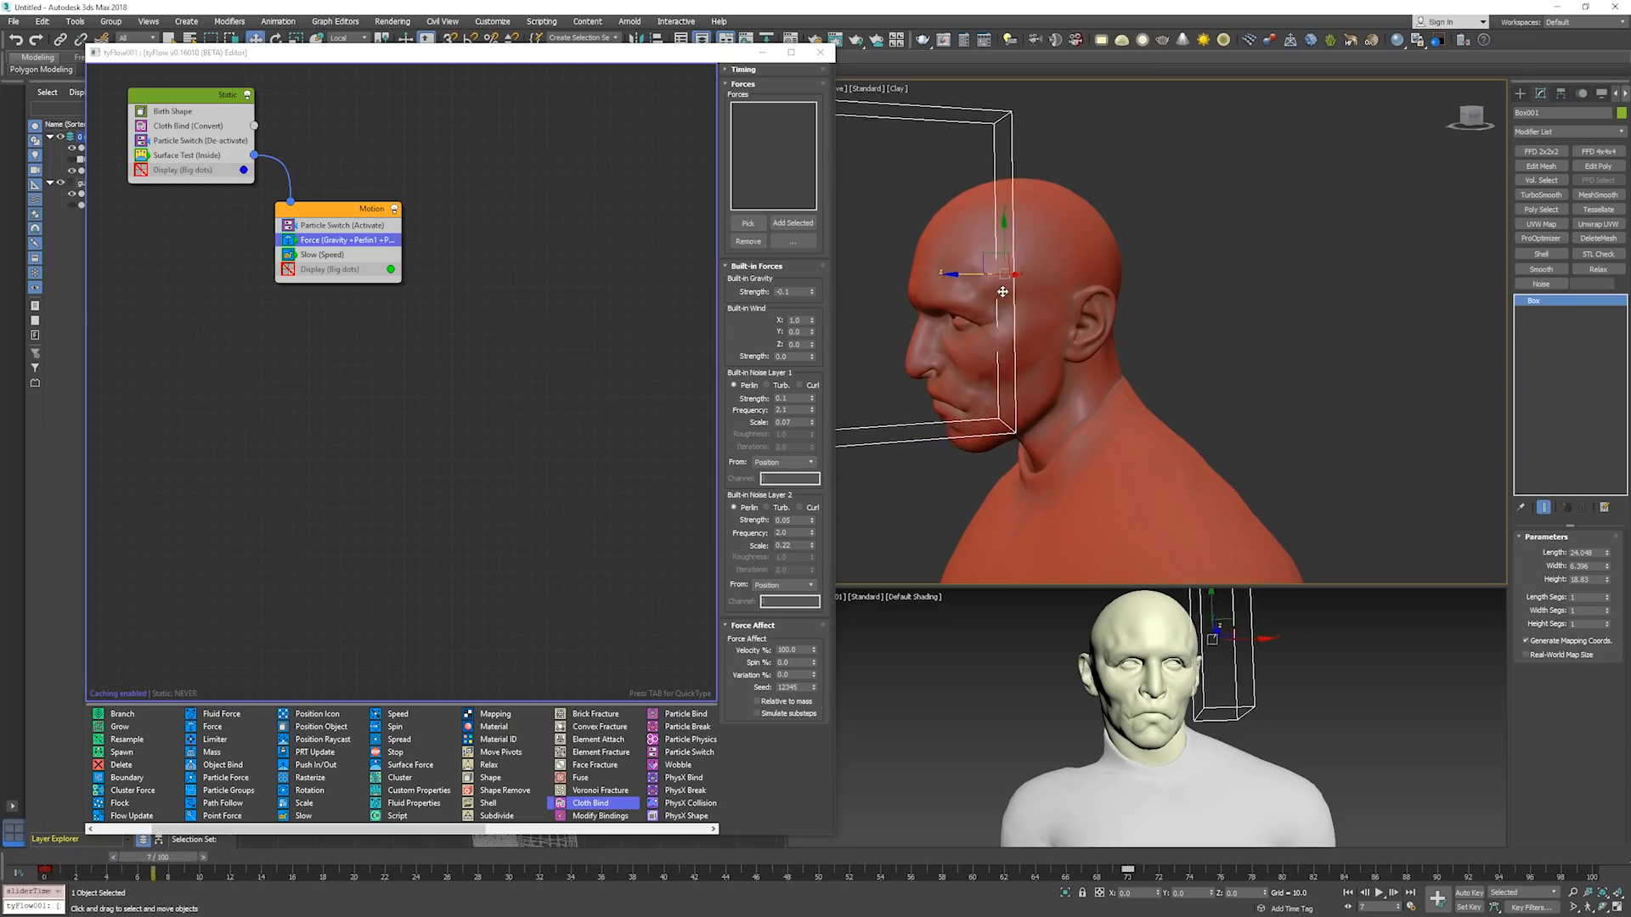
{"action": "key", "text": "period"}
{"action": "key", "text": "period"}
{"action": "key", "text": "period"}
{"action": "key", "text": "period"}
{"action": "key", "text": "period"}
{"action": "key", "text": "period"}
{"action": "key", "text": "period"}
{"action": "key", "text": "period"}
{"action": "key", "text": "period"}
{"action": "key", "text": "period"}
{"action": "key", "text": "period"}
{"action": "key", "text": "period"}
{"action": "key", "text": "period"}
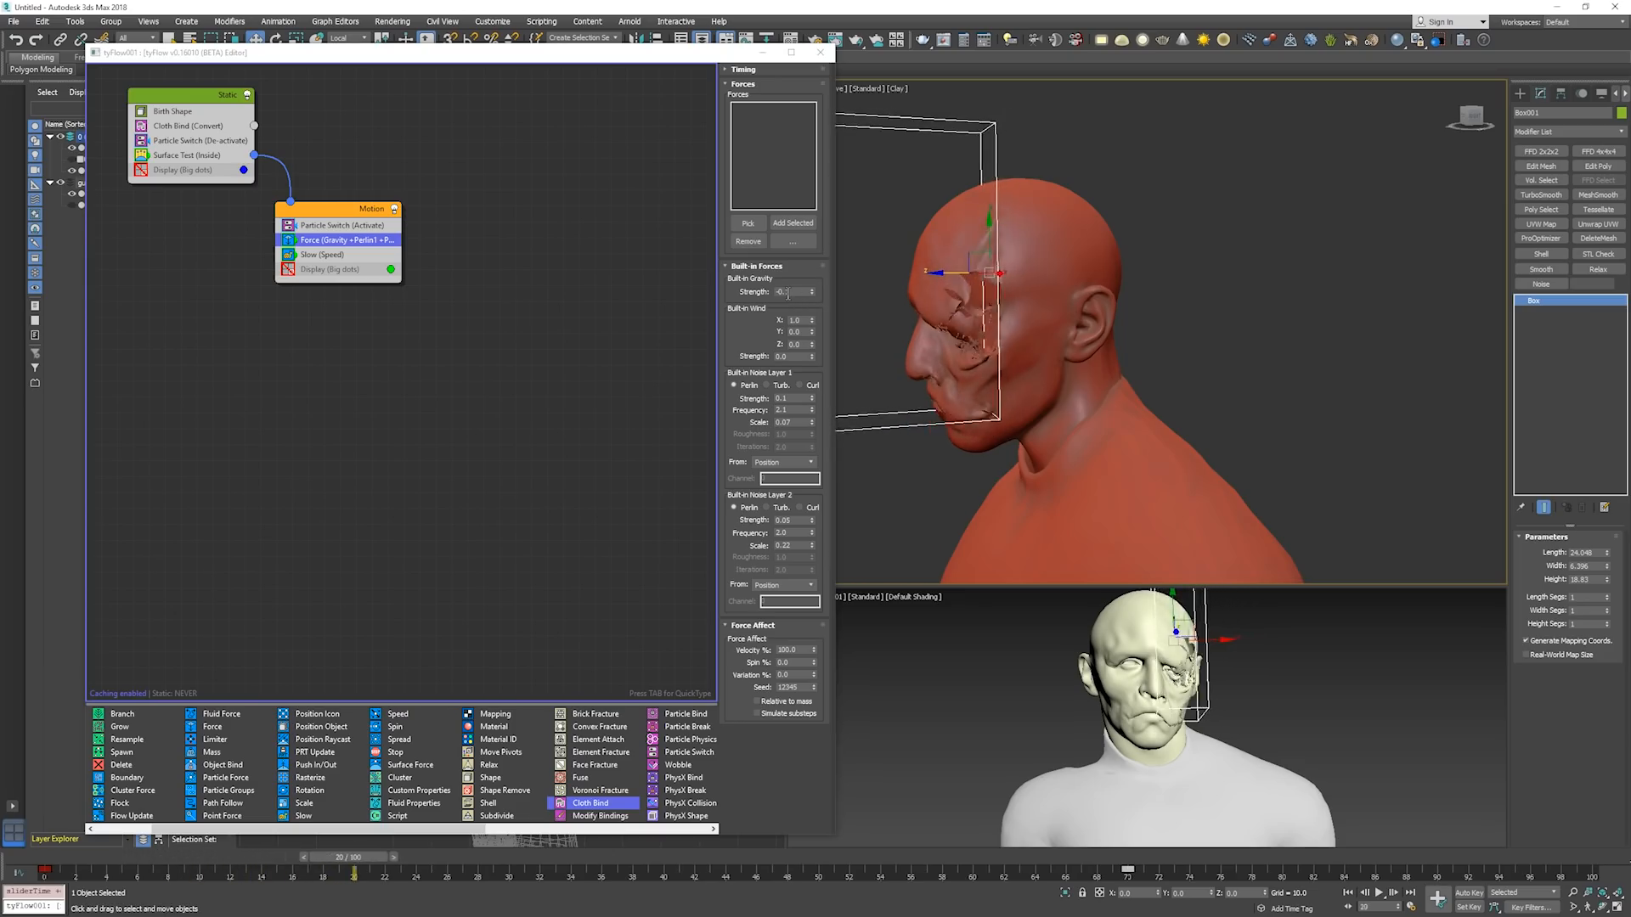
{"action": "key", "text": "period"}
{"action": "key", "text": "period"}
{"action": "key", "text": "period"}
{"action": "key", "text": "period"}
{"action": "key", "text": "period"}
{"action": "key", "text": "period"}
{"action": "key", "text": "period"}
{"action": "key", "text": "period"}
{"action": "key", "text": "period"}
{"action": "key", "text": "period"}
{"action": "key", "text": "period"}
{"action": "key", "text": "period"}
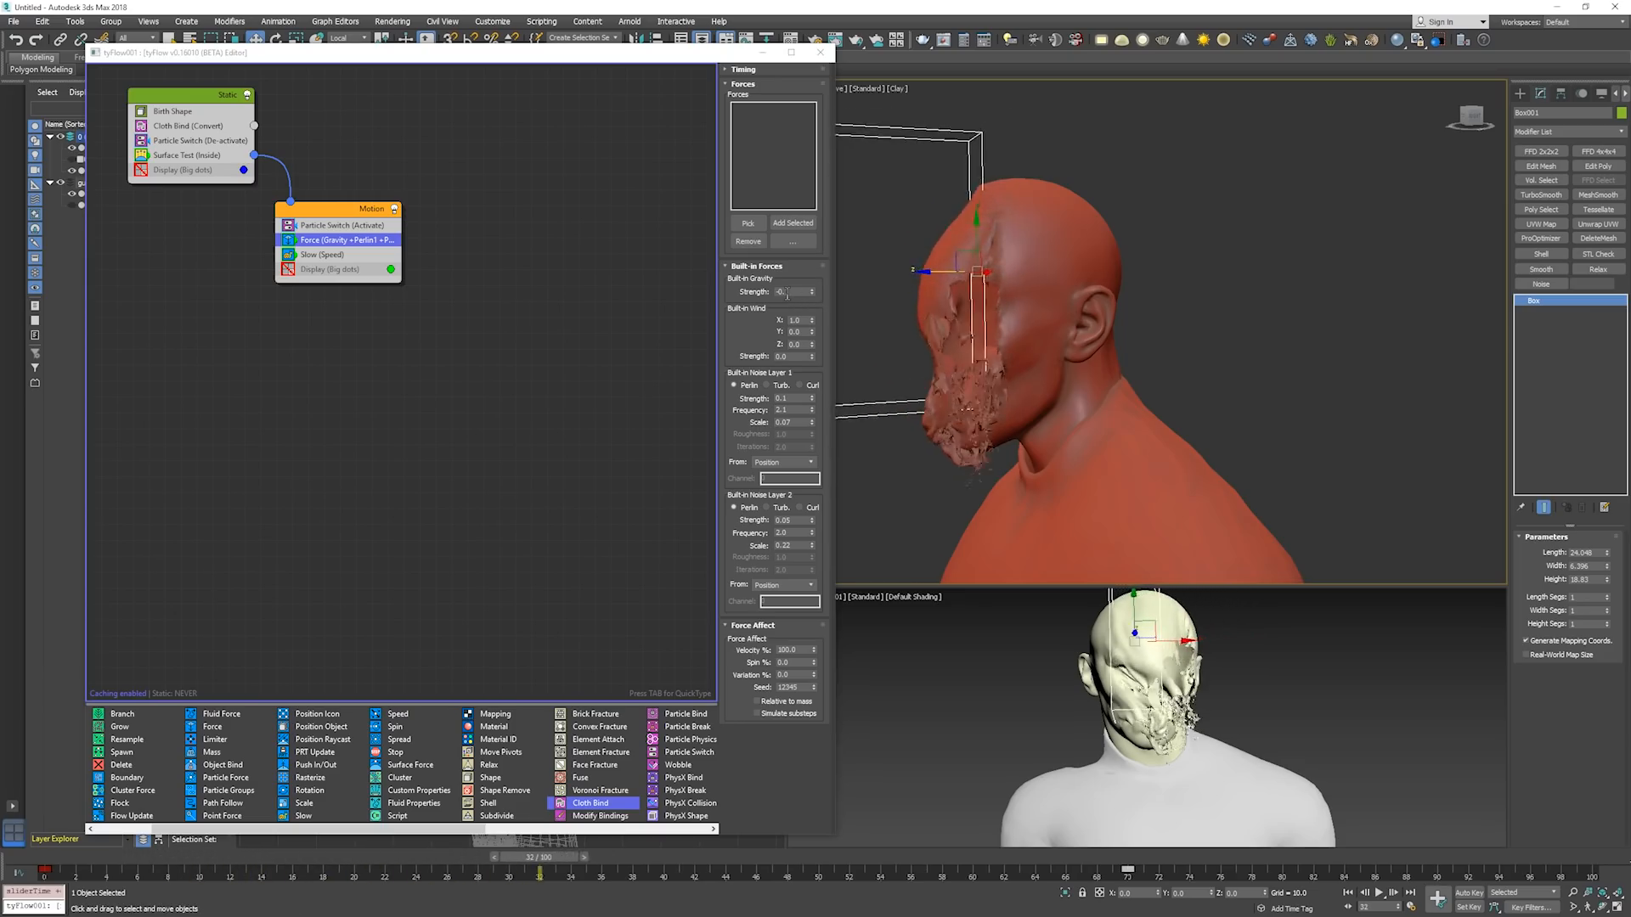
{"action": "key", "text": "period"}
{"action": "key", "text": "period"}
{"action": "key", "text": "period"}
{"action": "key", "text": "period"}
{"action": "key", "text": "period"}
{"action": "key", "text": "period"}
{"action": "key", "text": "period"}
{"action": "key", "text": "period"}
{"action": "key", "text": "period"}
{"action": "key", "text": "period"}
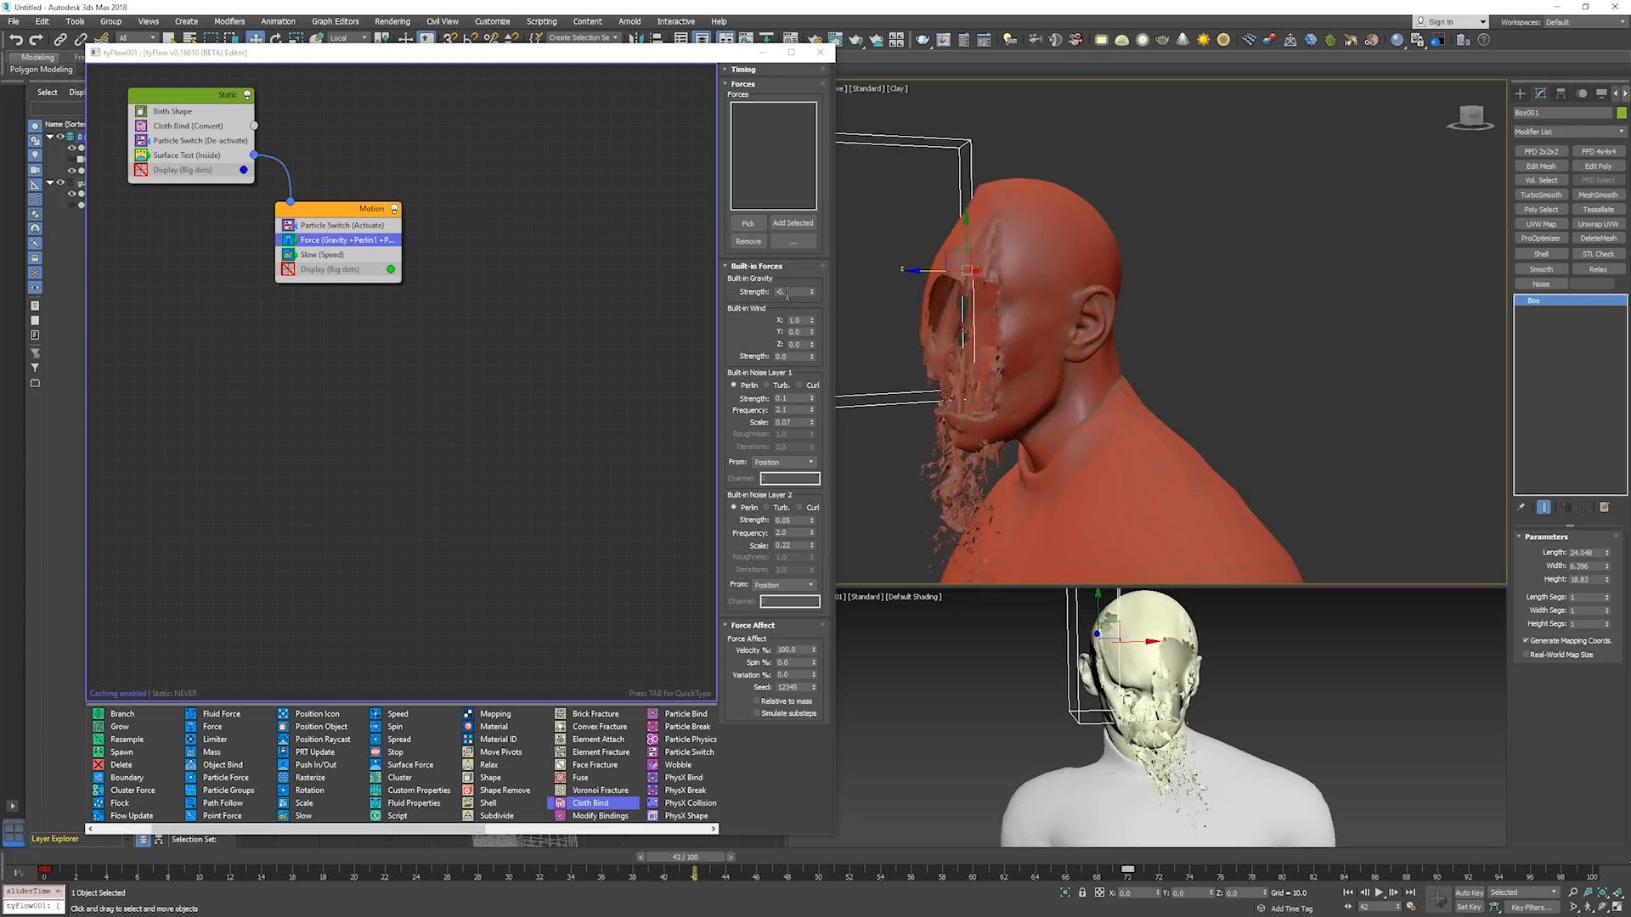
{"action": "key", "text": "period"}
{"action": "key", "text": "period"}
{"action": "key", "text": "period"}
{"action": "key", "text": "period"}
{"action": "key", "text": "period"}
{"action": "key", "text": "period"}
{"action": "key", "text": "period"}
{"action": "key", "text": "period"}
{"action": "key", "text": "period"}
{"action": "key", "text": "period"}
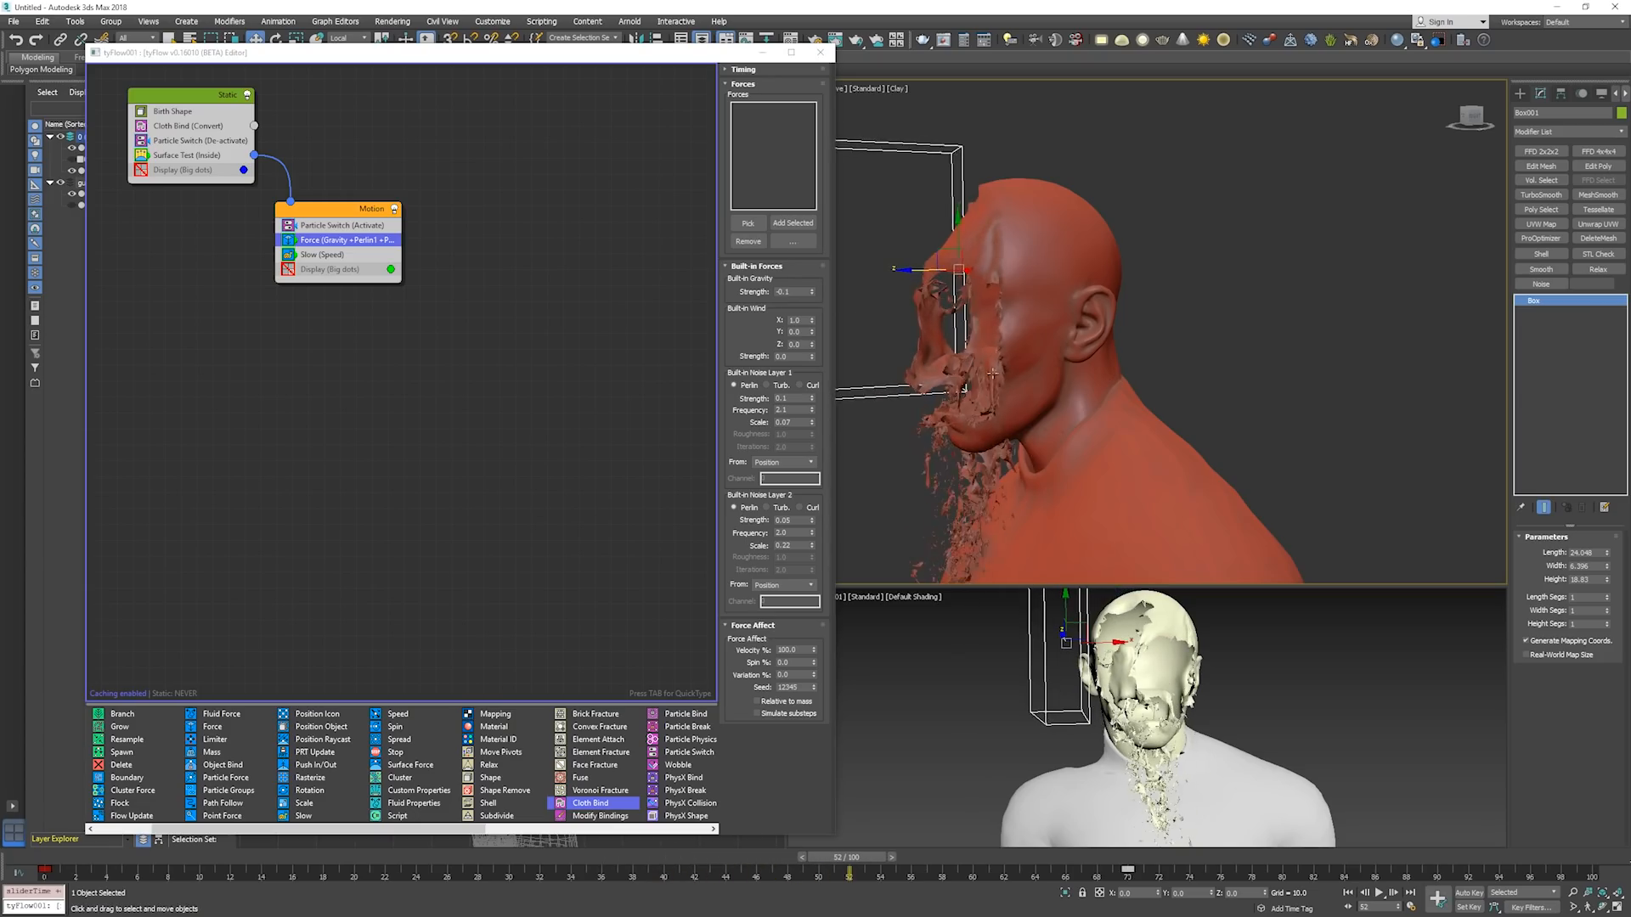
Examine the cloth from the other side of the head at the last frame, and return to frame 0.
{"action": "middle_click_drag", "start_coordinate": [992, 374], "coordinate": [964, 432], "text": "alt"}
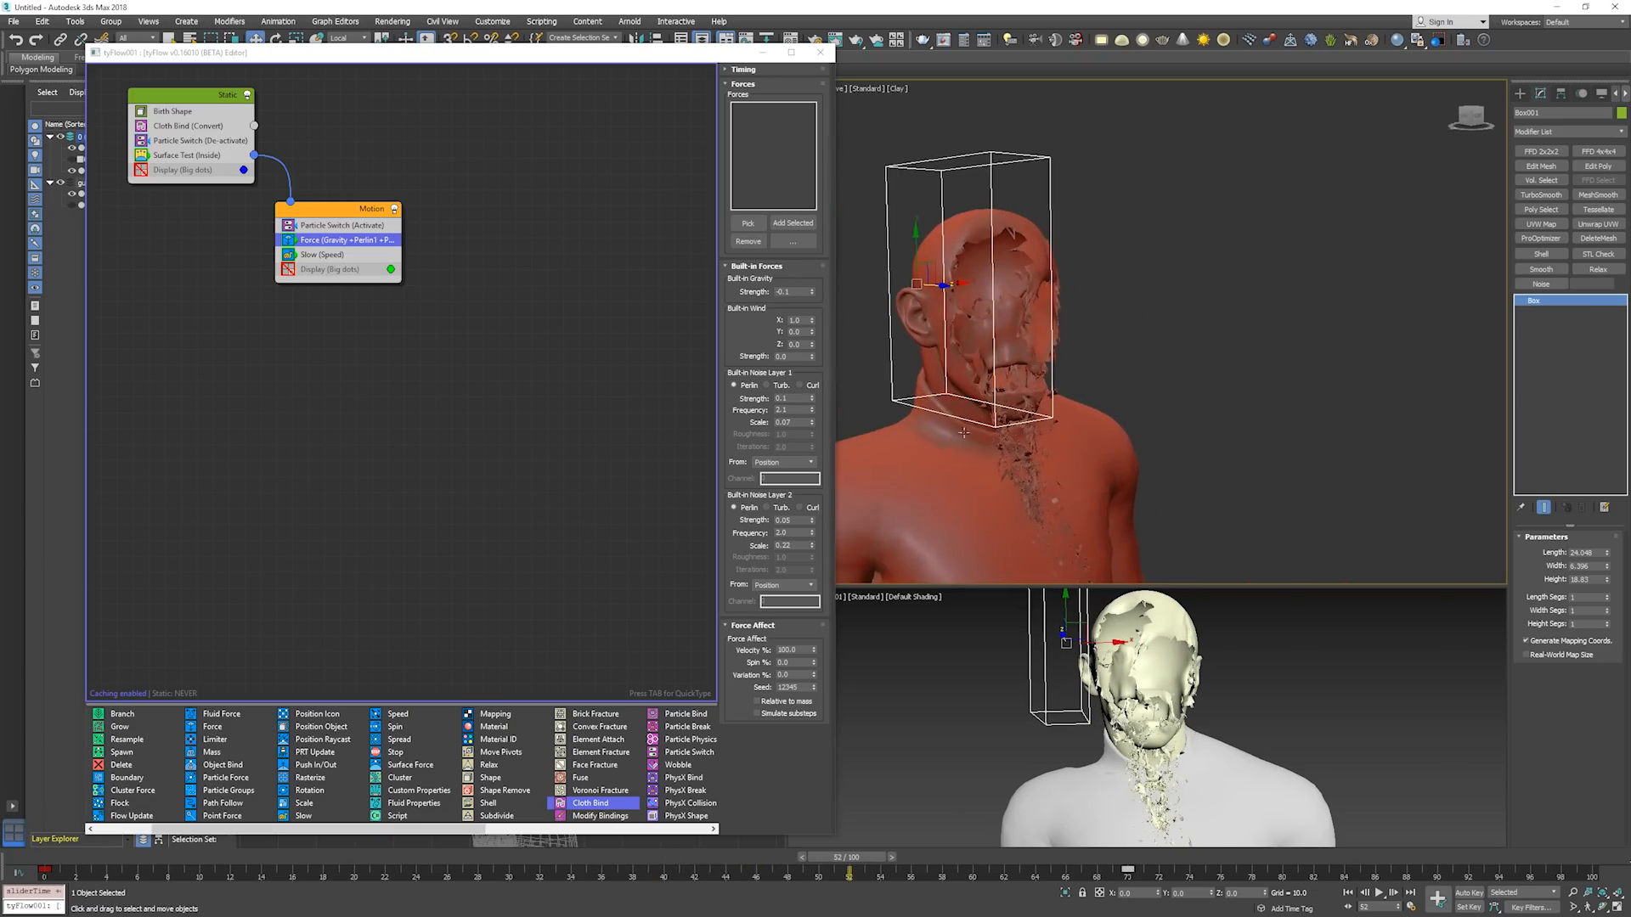
{"action": "key", "text": "End"}
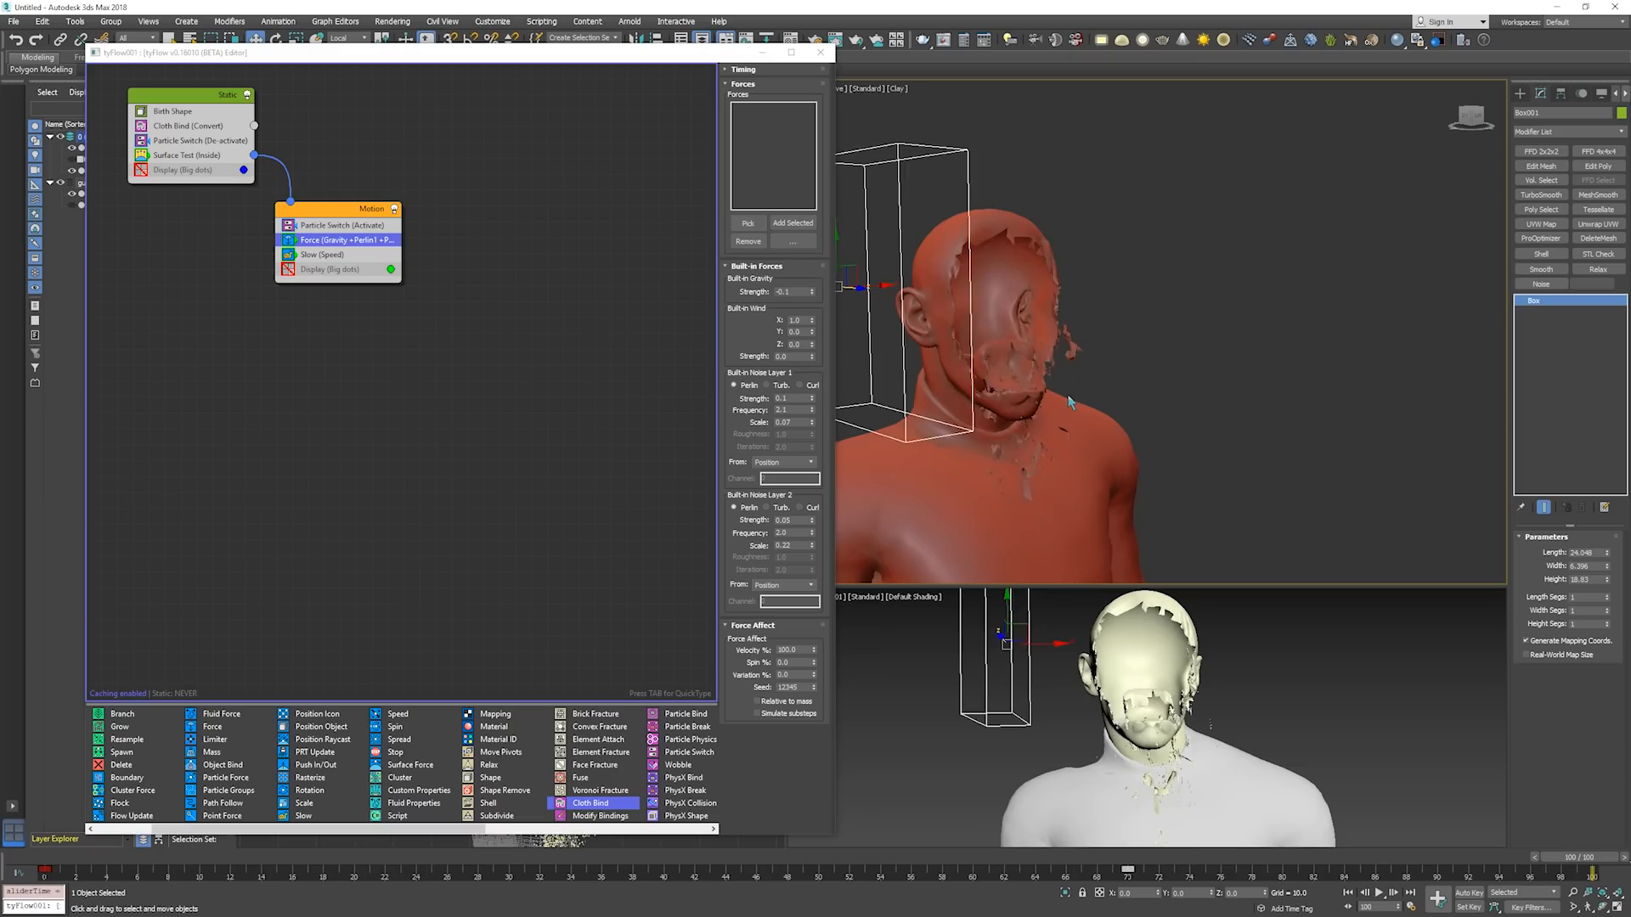
{"action": "key", "text": "Home"}
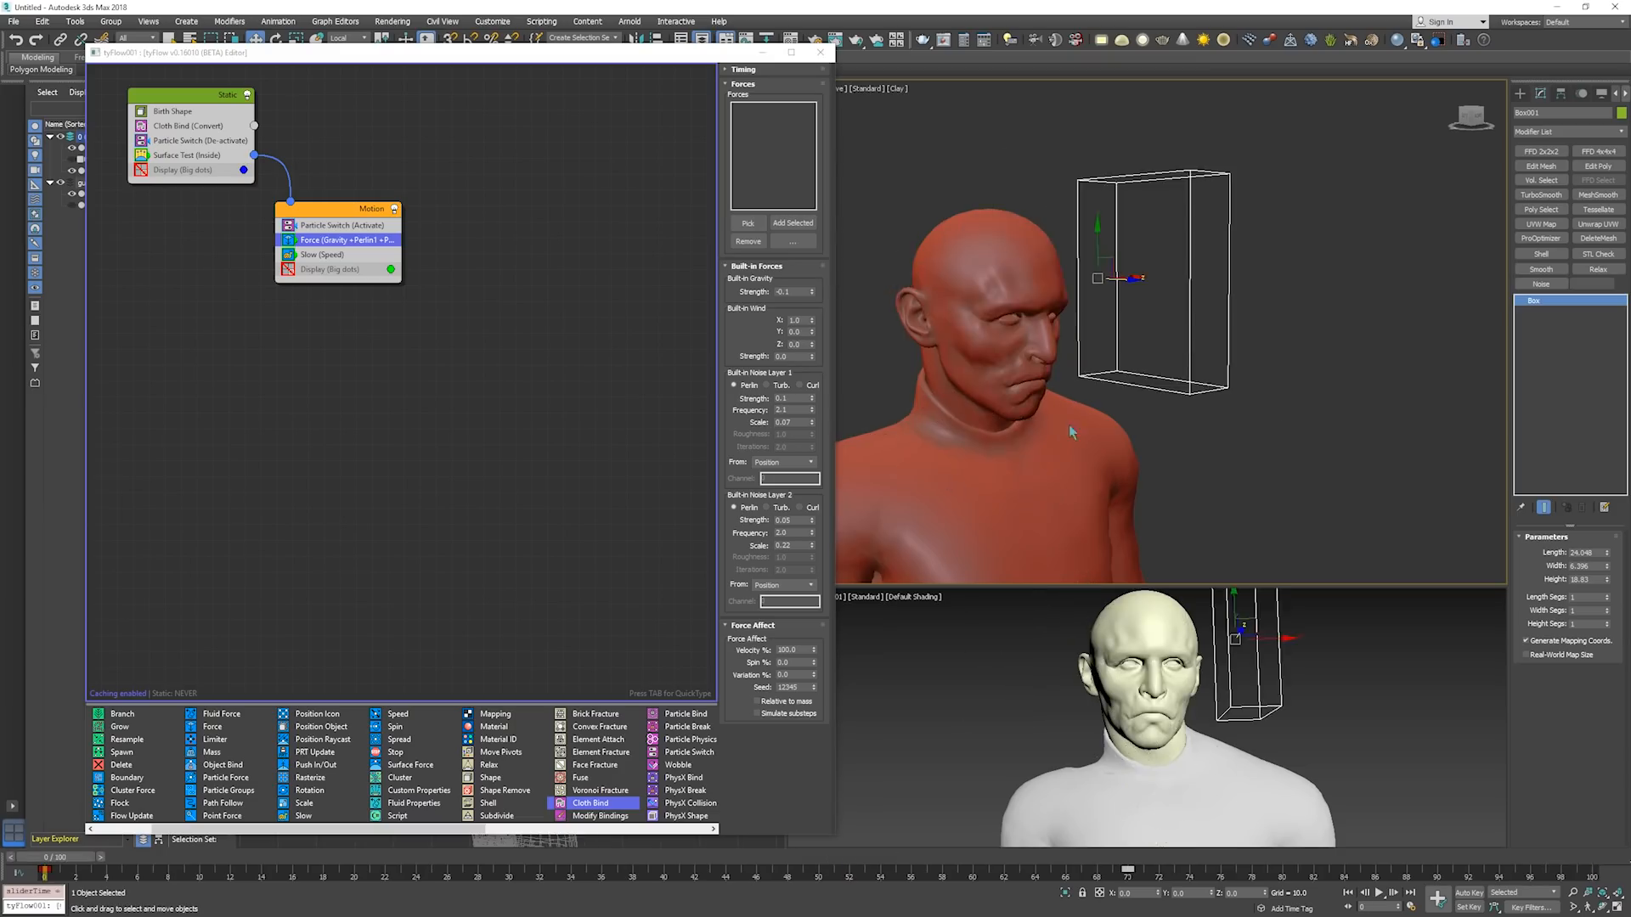
Run the simulation to the last frame, scrub to frame 93, and examine the torn face from the other side with edged faces shown.
{"action": "key", "text": "End"}
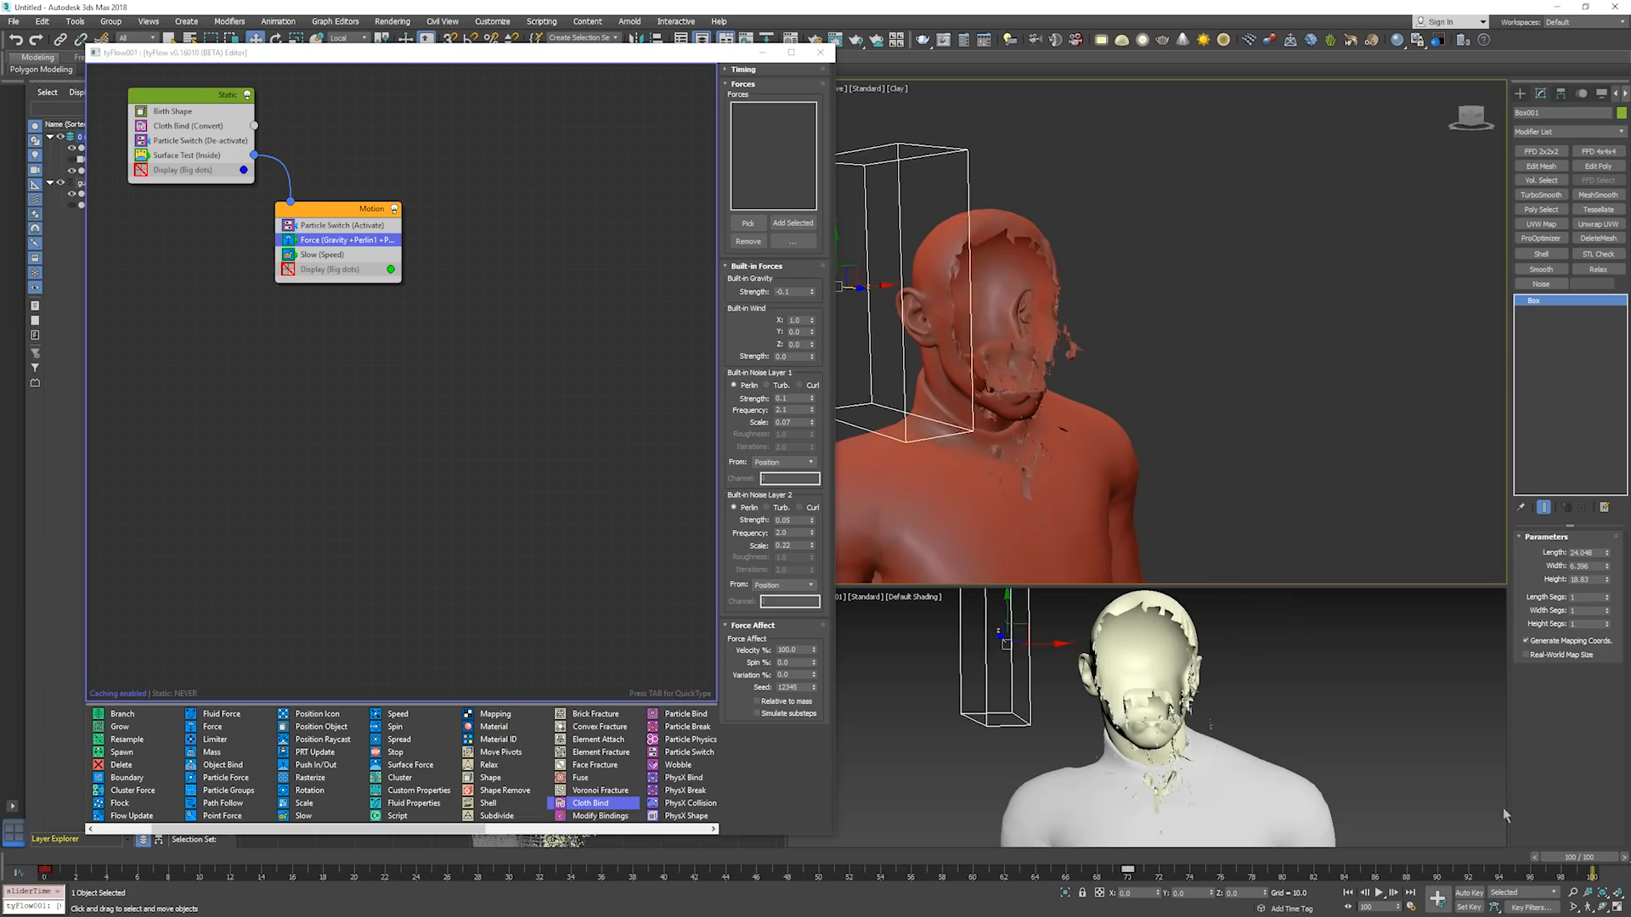
{"action": "key", "text": "Home"}
{"action": "left_click_drag", "start_coordinate": [201, 864], "coordinate": [1446, 785]}
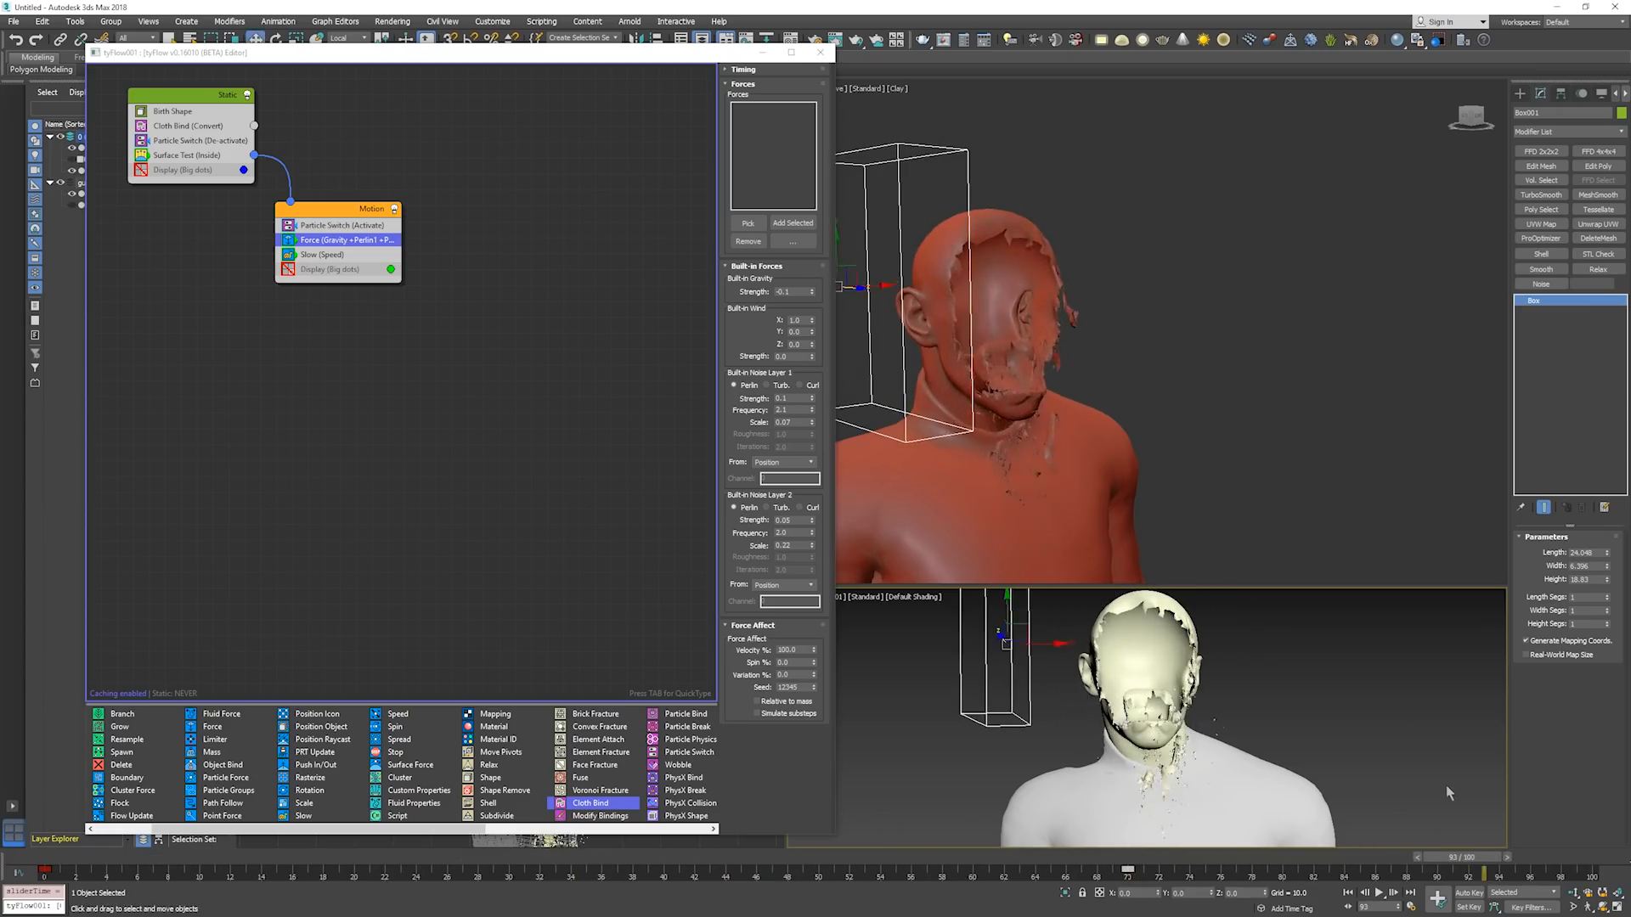
{"action": "mouse_move", "coordinate": [1161, 286]}
{"action": "middle_mouse_down", "text": "alt"}
{"action": "mouse_move", "coordinate": [1211, 299]}
{"action": "mouse_move", "coordinate": [1160, 286]}
{"action": "mouse_move", "coordinate": [1179, 299]}
{"action": "middle_mouse_up", "text": "alt"}
{"action": "key", "text": "F4"}
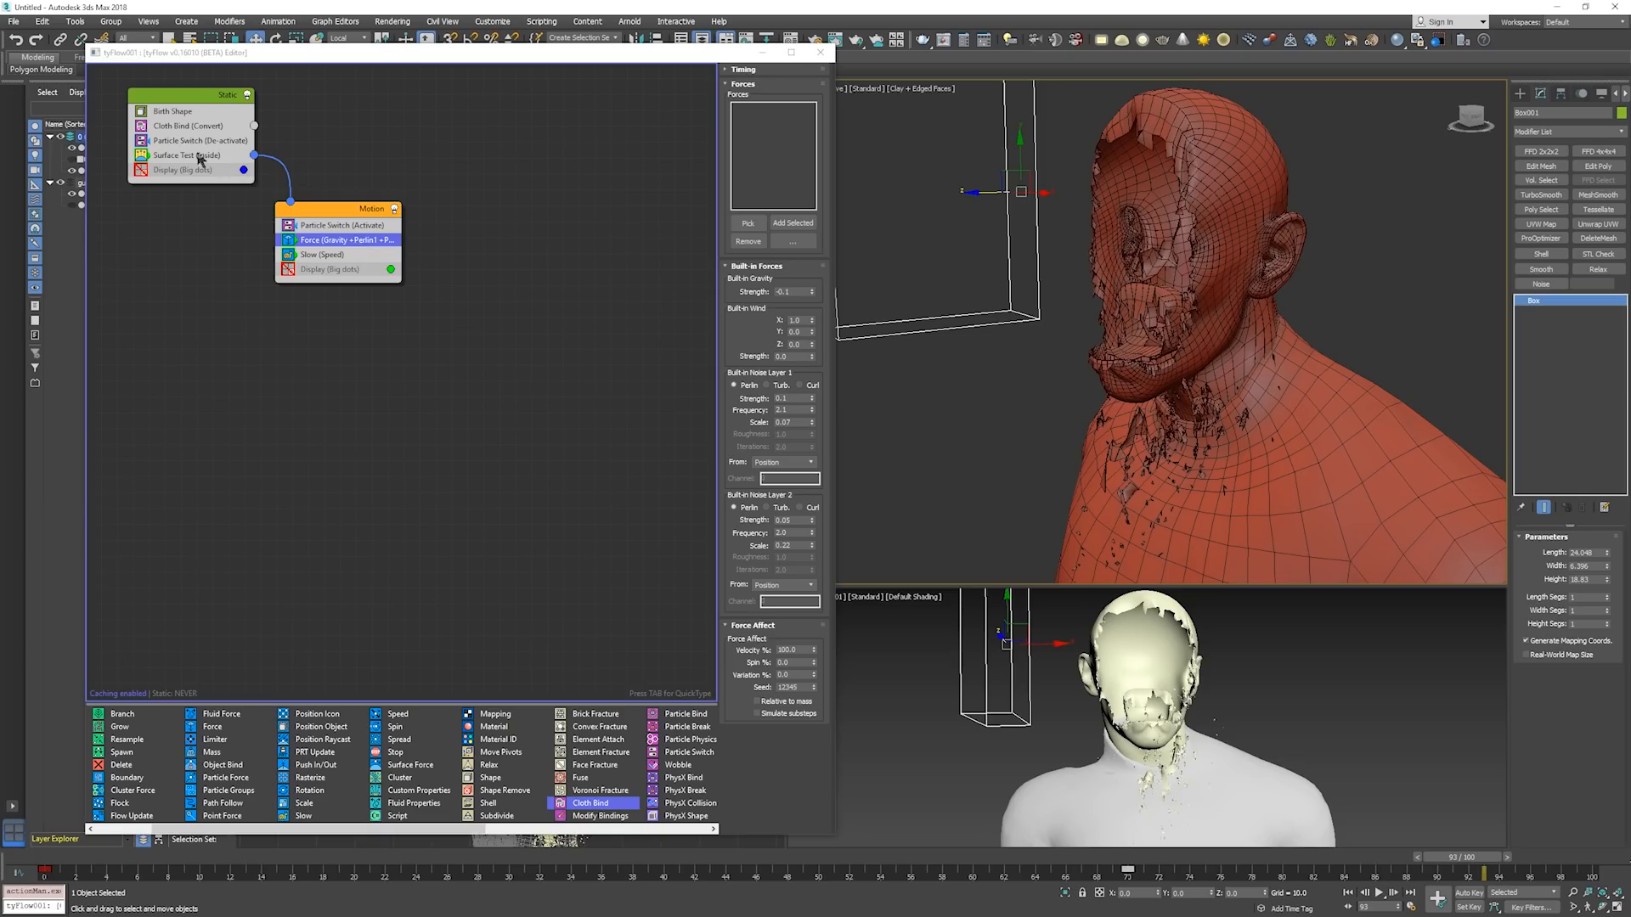
Set the Cloth Bind mesh shell's outer amount to 0.15 and advance the simulation a few frames to frame 96.
{"action": "left_click", "coordinate": [184, 127]}
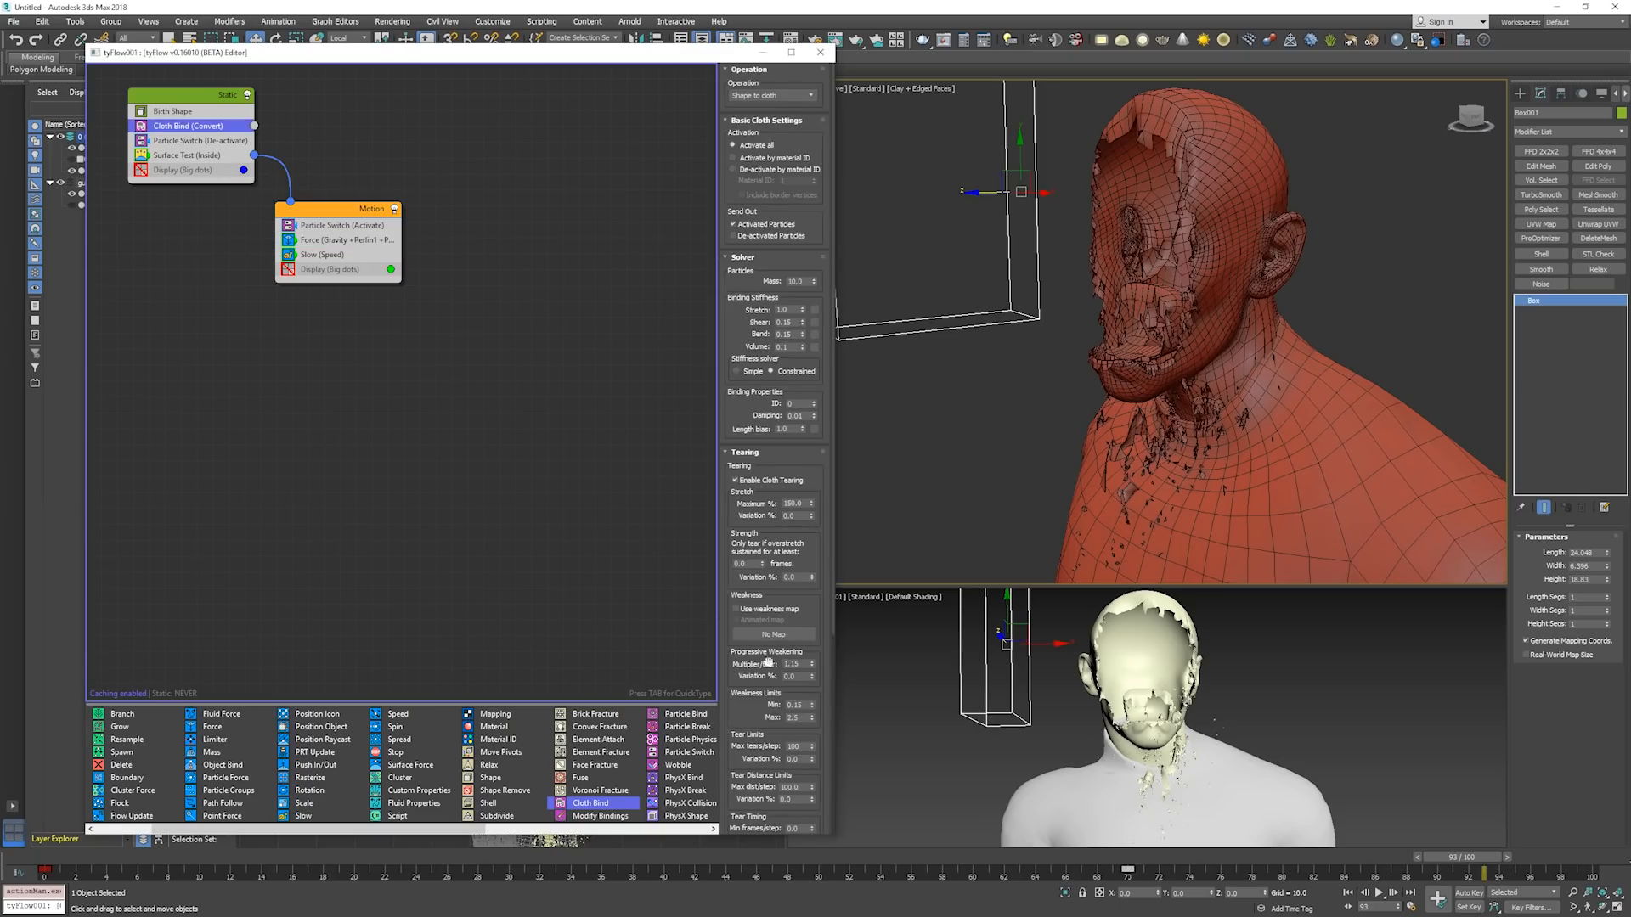
{"action": "scroll", "coordinate": [768, 662], "scroll_direction": "down", "scroll_amount": 5}
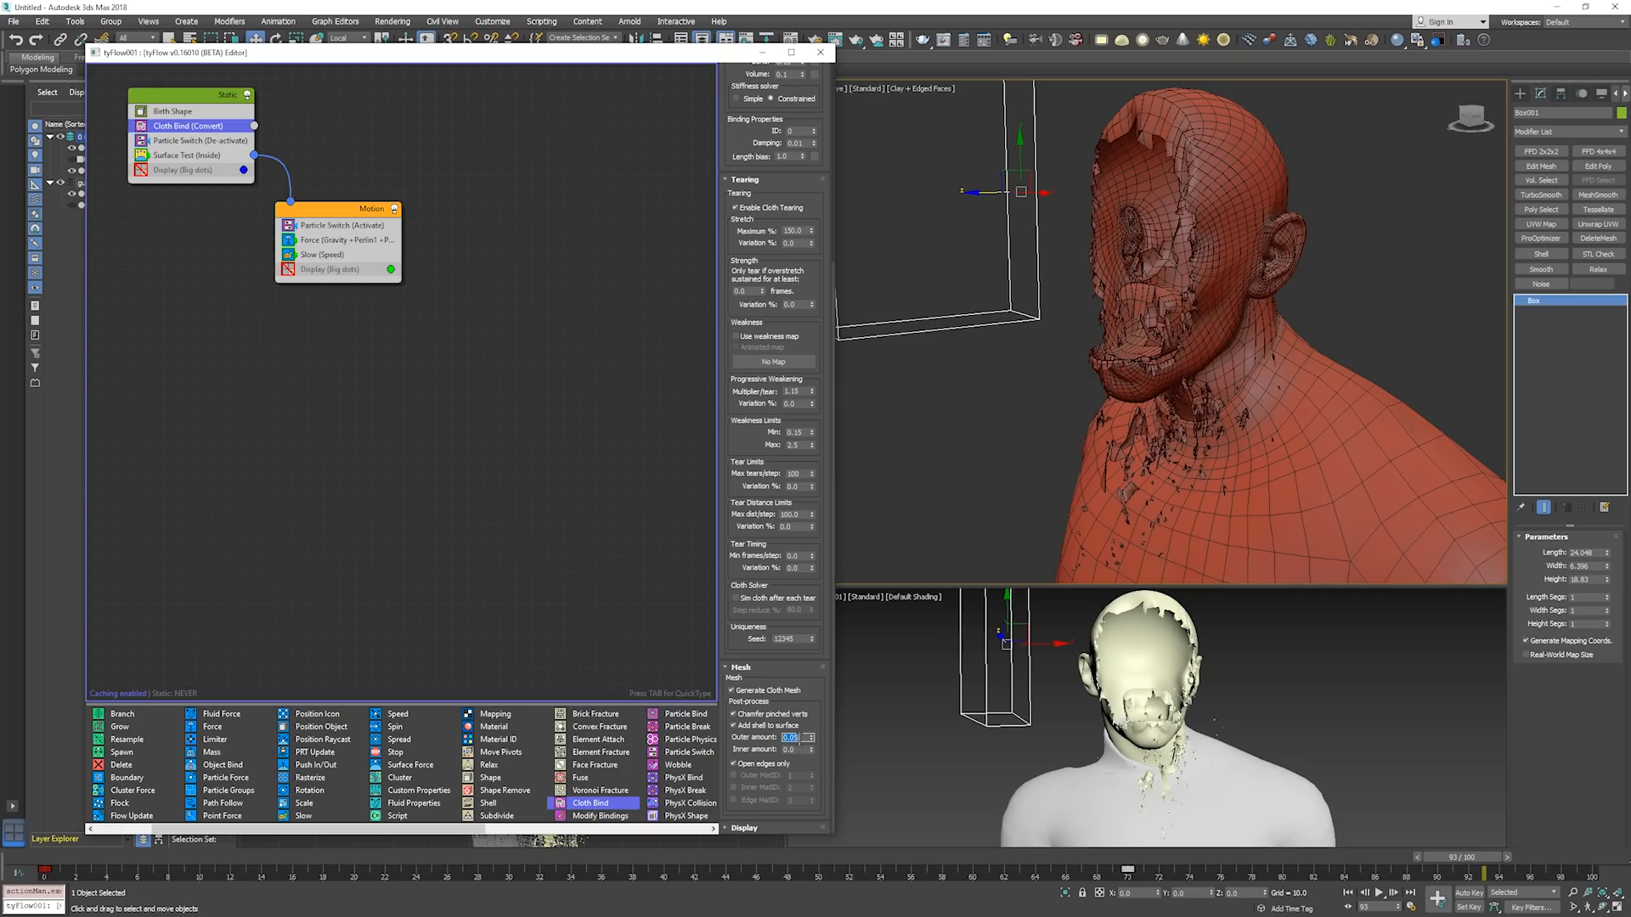
{"action": "key", "text": "Return"}
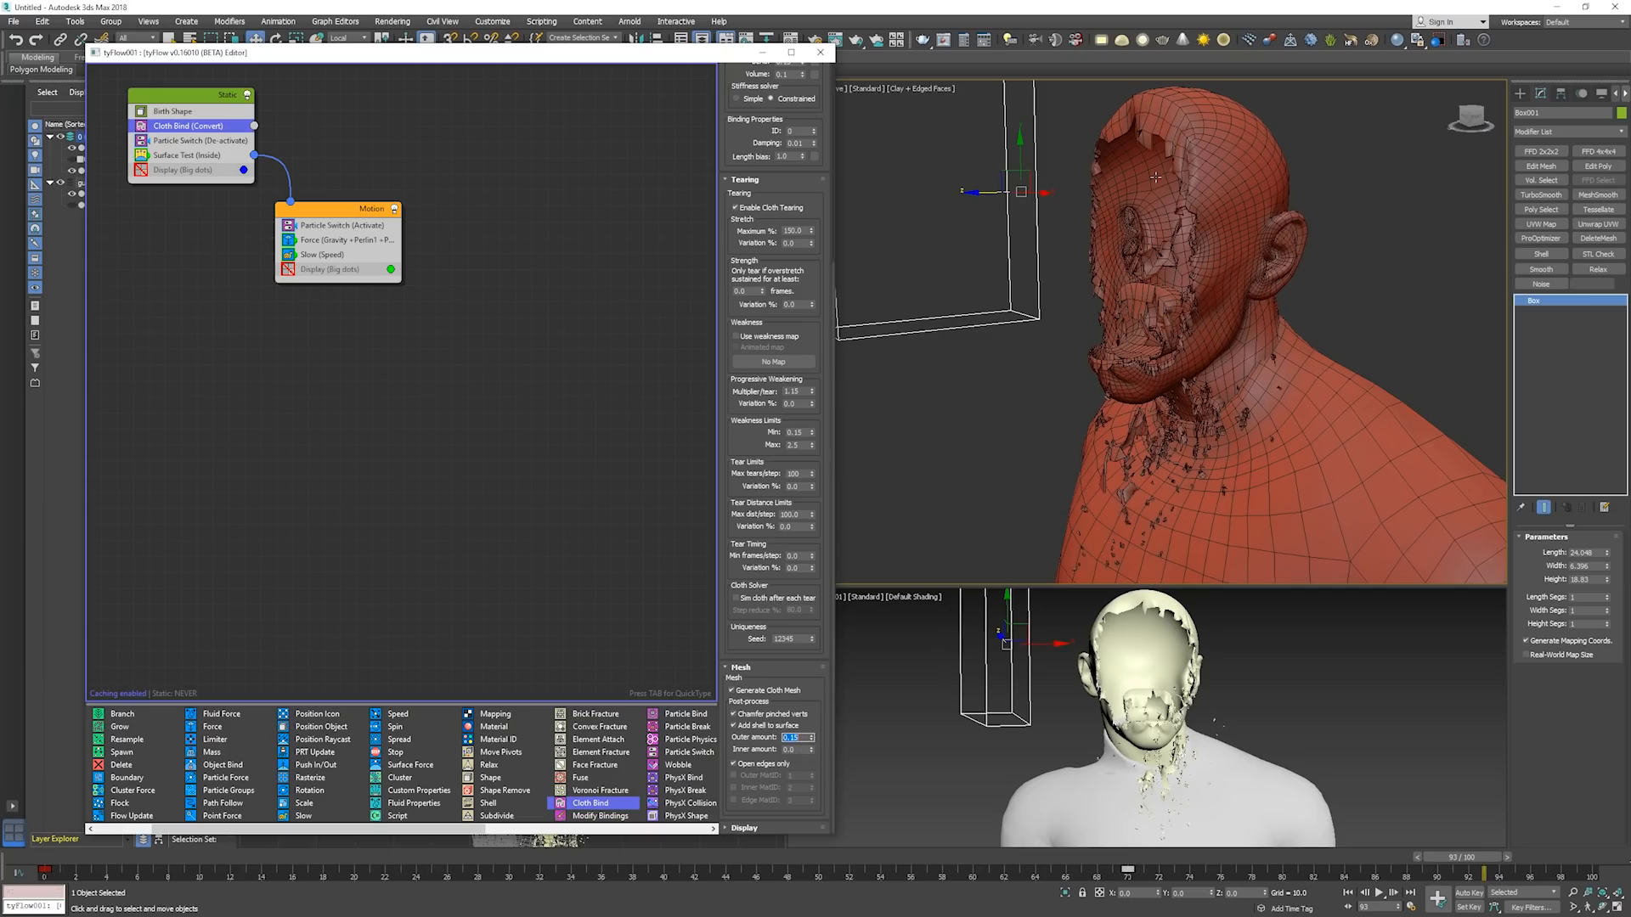
{"action": "middle_click_drag", "start_coordinate": [1166, 175], "coordinate": [1168, 182]}
{"action": "key", "text": "period"}
{"action": "key", "text": "period"}
{"action": "key", "text": "period"}
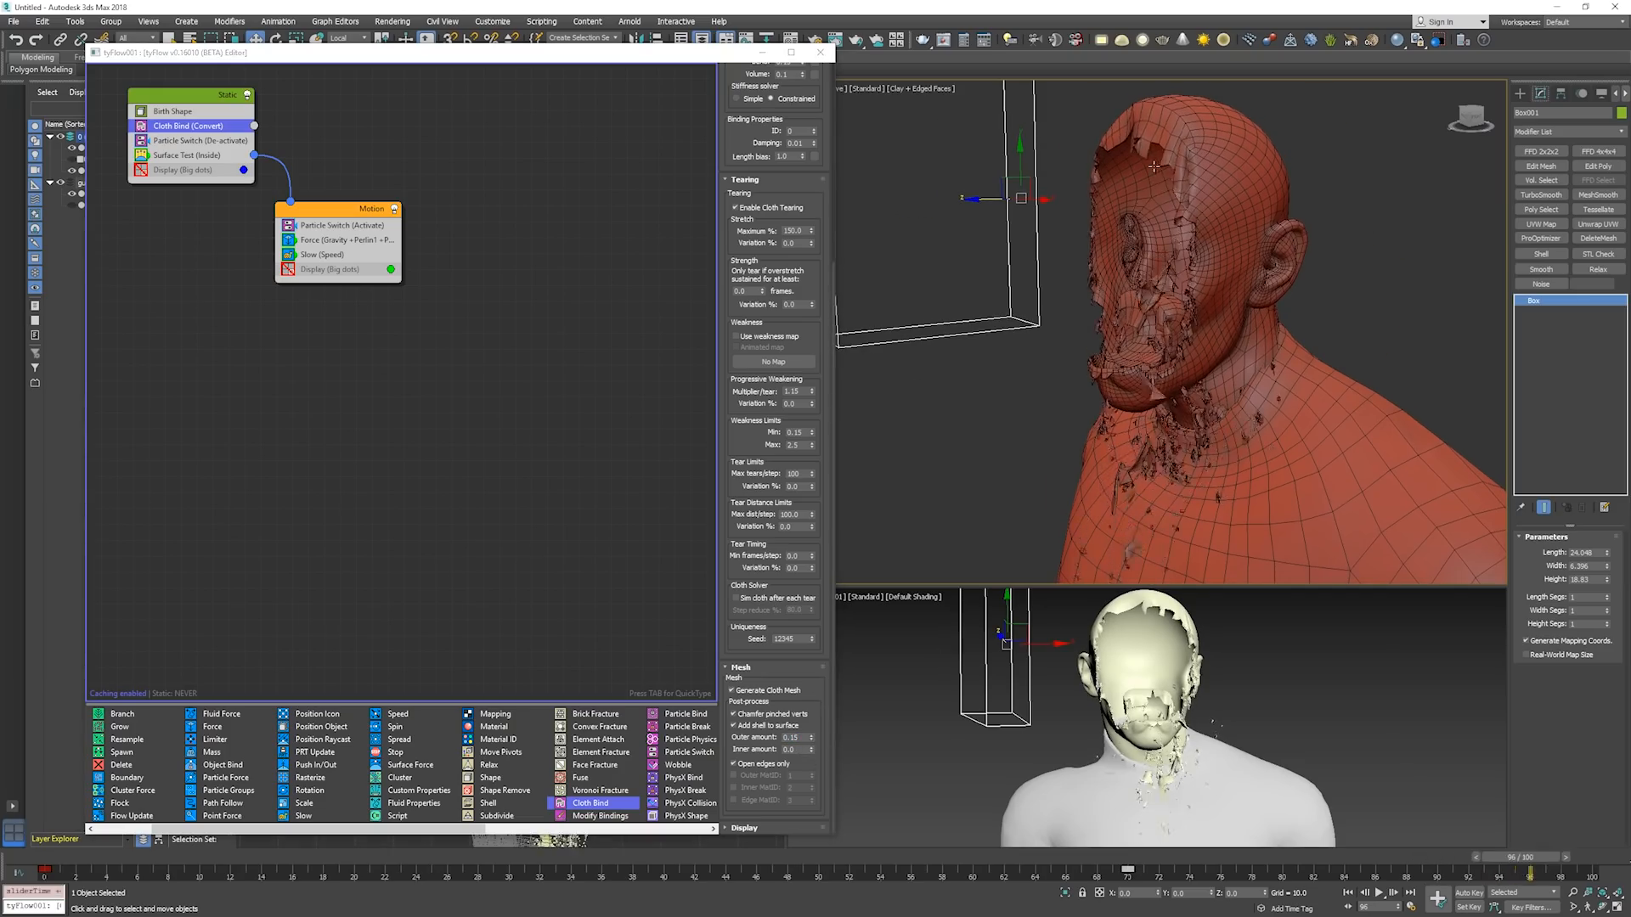
Examine the shelled cloth edges around the torn face up close, turn off edged faces, and view the head from the other side.
{"action": "scroll", "coordinate": [1153, 167], "scroll_direction": "up", "scroll_amount": 5}
{"action": "middle_click_drag", "start_coordinate": [1176, 278], "coordinate": [1130, 285], "text": "alt"}
{"action": "key", "text": "F4"}
{"action": "middle_click_drag", "start_coordinate": [1130, 285], "coordinate": [1203, 289], "text": "ctrl+alt"}
{"action": "scroll", "coordinate": [1130, 282], "scroll_direction": "down", "scroll_amount": 5}
{"action": "middle_click_drag", "start_coordinate": [1203, 289], "coordinate": [1213, 291]}
Play the simulation to frame 89, inspect the falling pieces from the side in wireframe and clay, then deselect the box and return to frame 0.
{"action": "key", "text": "slash"}
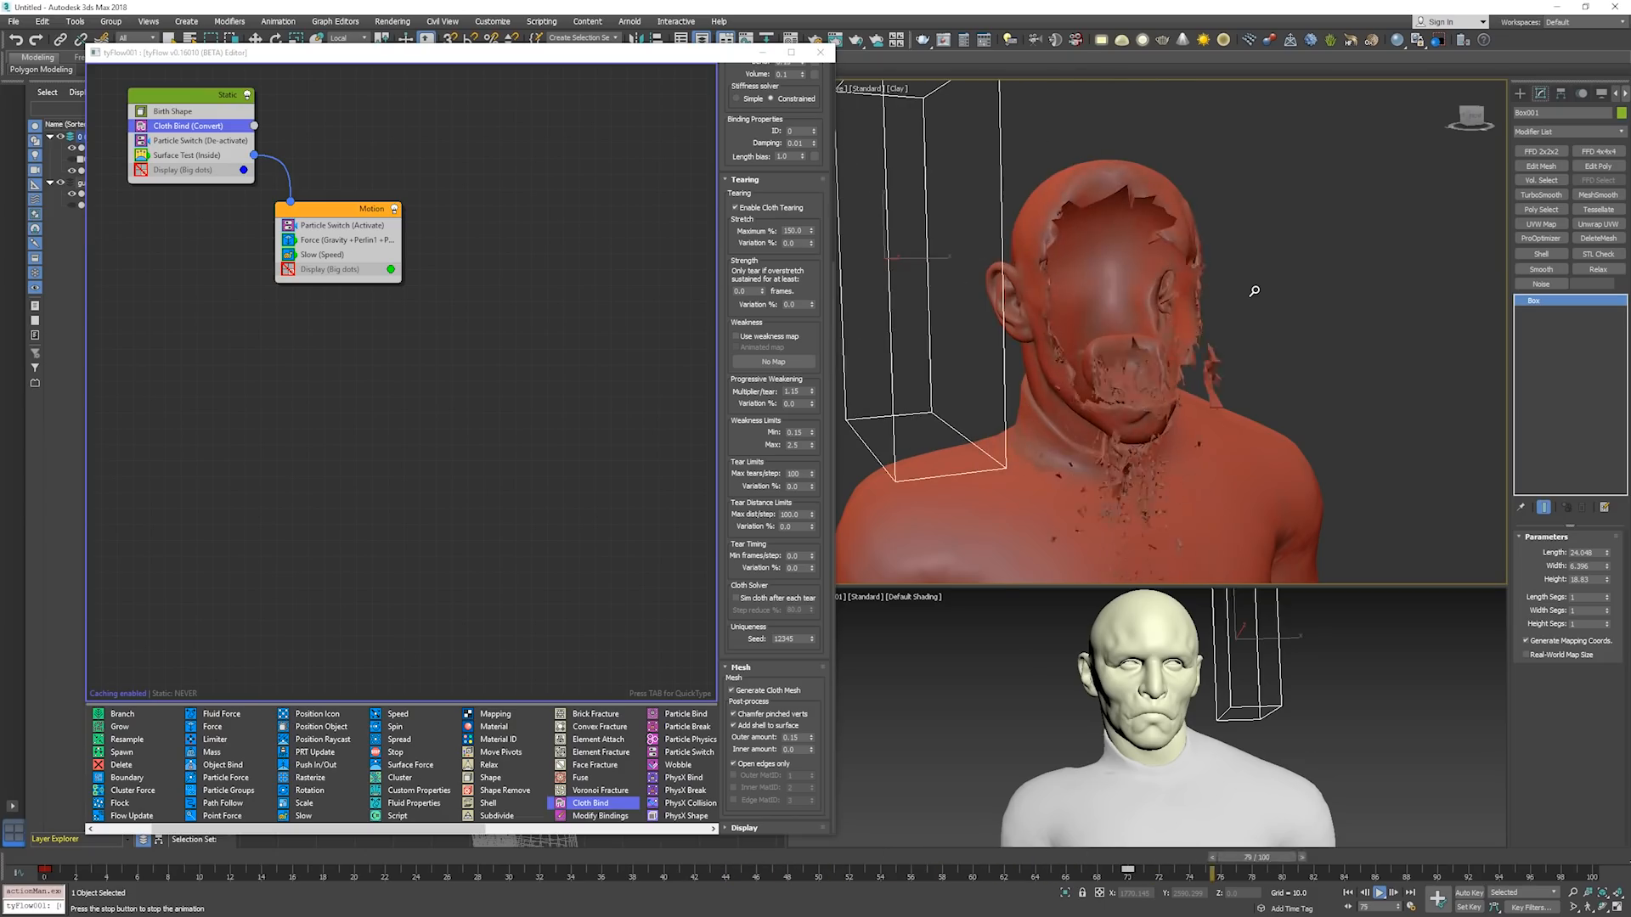
{"action": "key", "text": "slash"}
{"action": "middle_click_drag", "start_coordinate": [1247, 309], "coordinate": [1305, 253], "text": "alt"}
{"action": "key", "text": "w"}
{"action": "key", "text": "F3"}
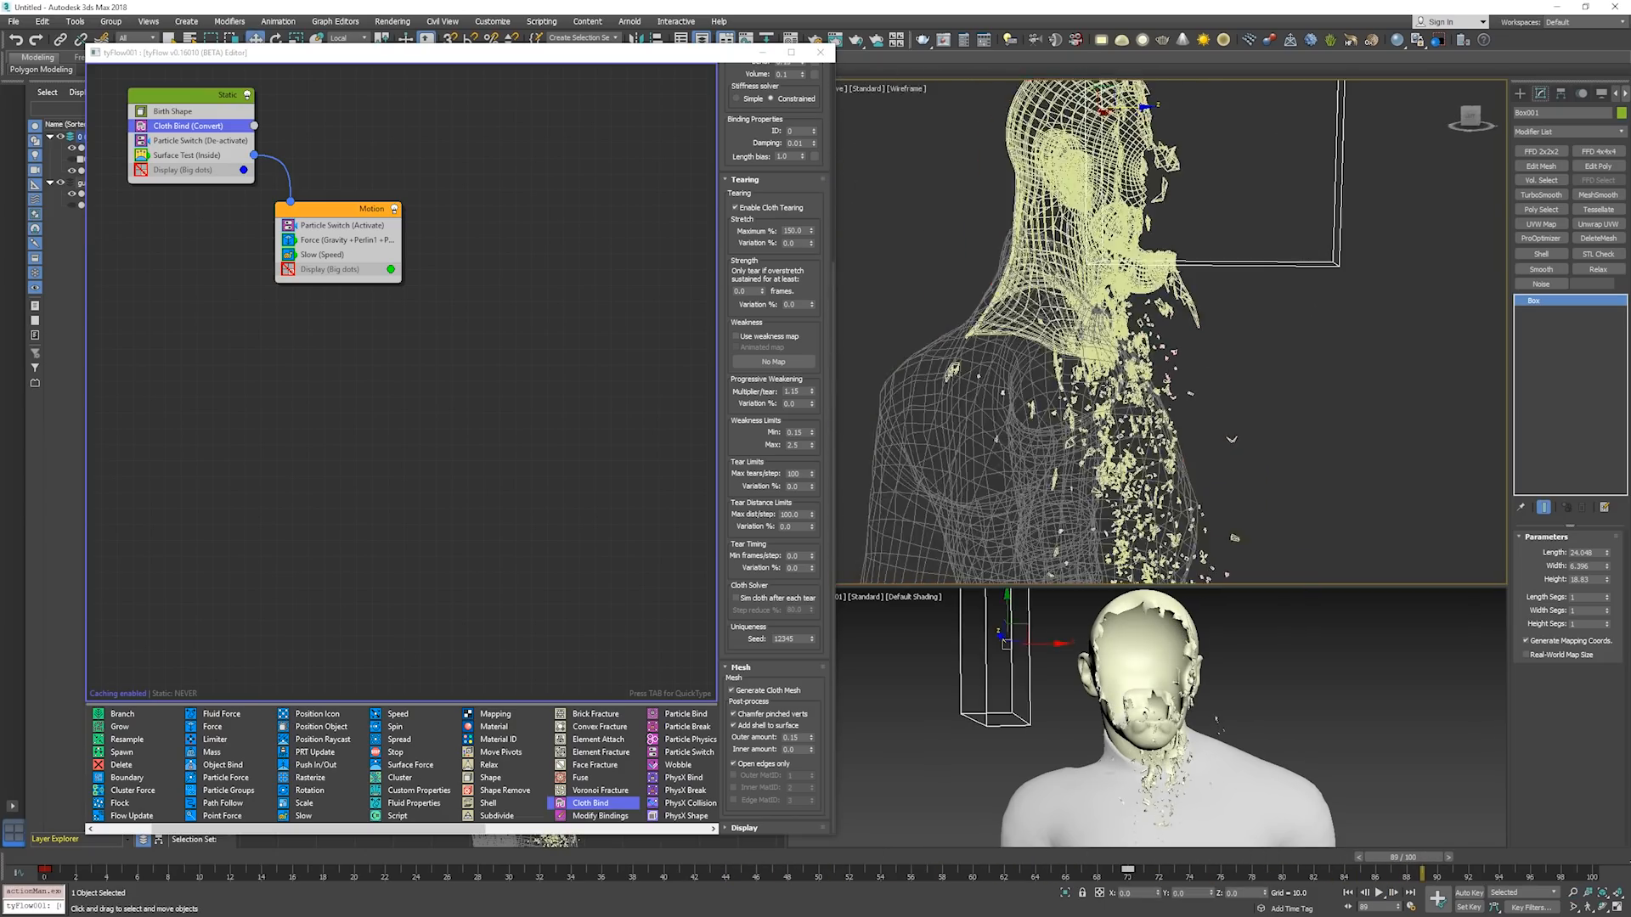
{"action": "key", "text": "F3"}
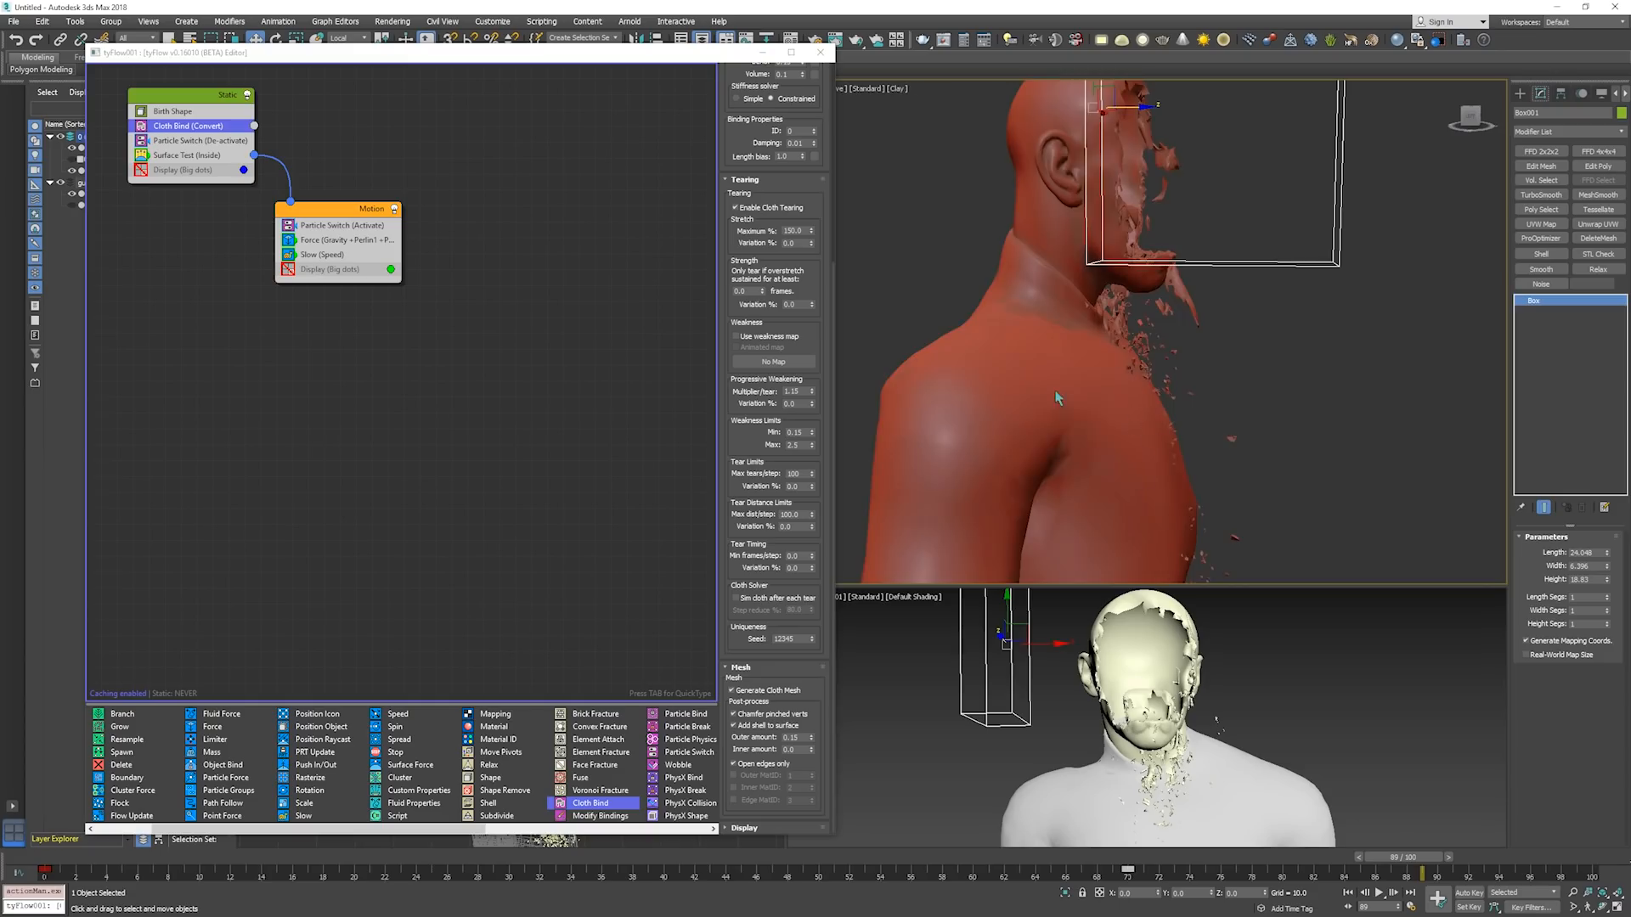
{"action": "left_click", "coordinate": [1204, 393]}
{"action": "key", "text": "Home"}
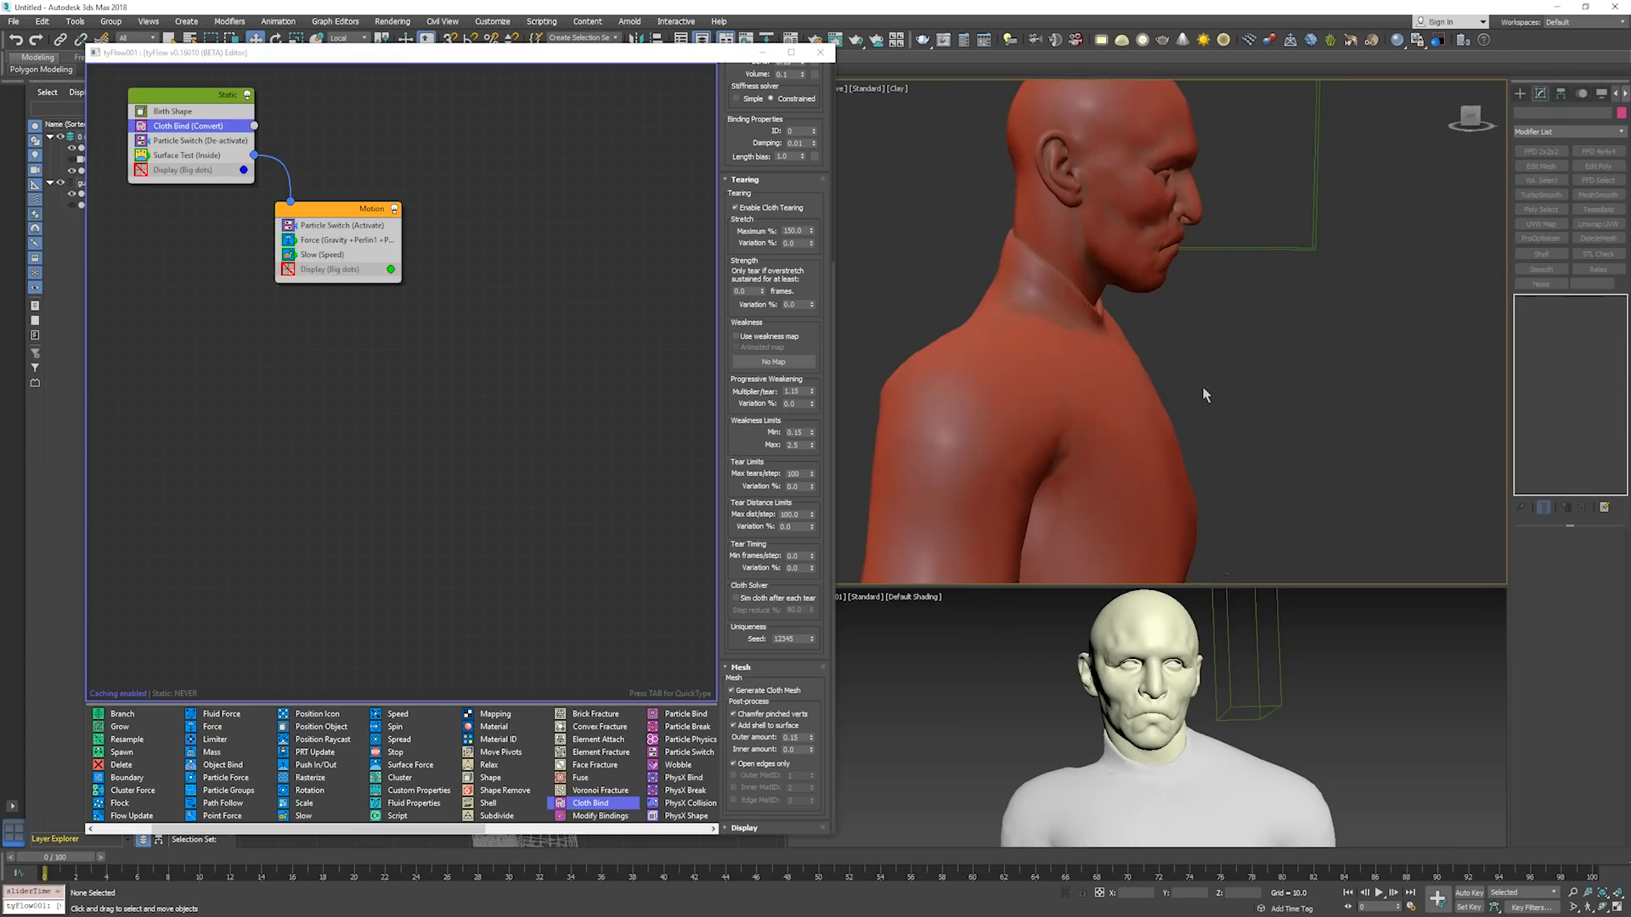
Replace the Slow operator in the Motion event with a Collision operator.
{"action": "left_click", "coordinate": [486, 340]}
{"action": "left_click", "coordinate": [330, 212]}
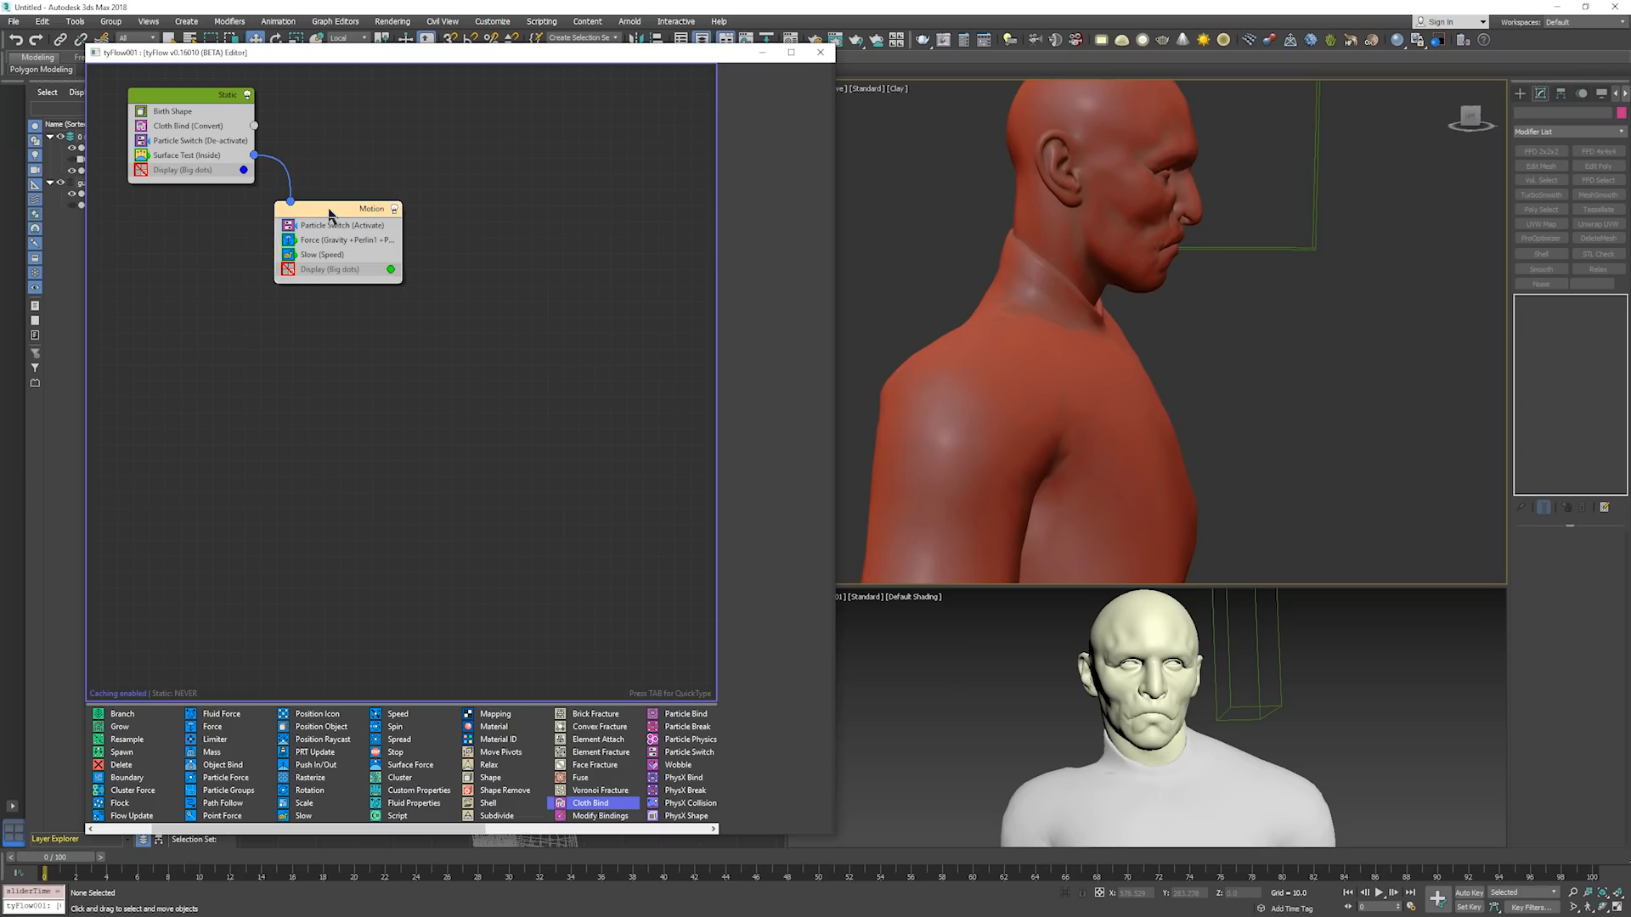
{"action": "right_click", "coordinate": [330, 212]}
{"action": "left_click", "coordinate": [332, 219]}
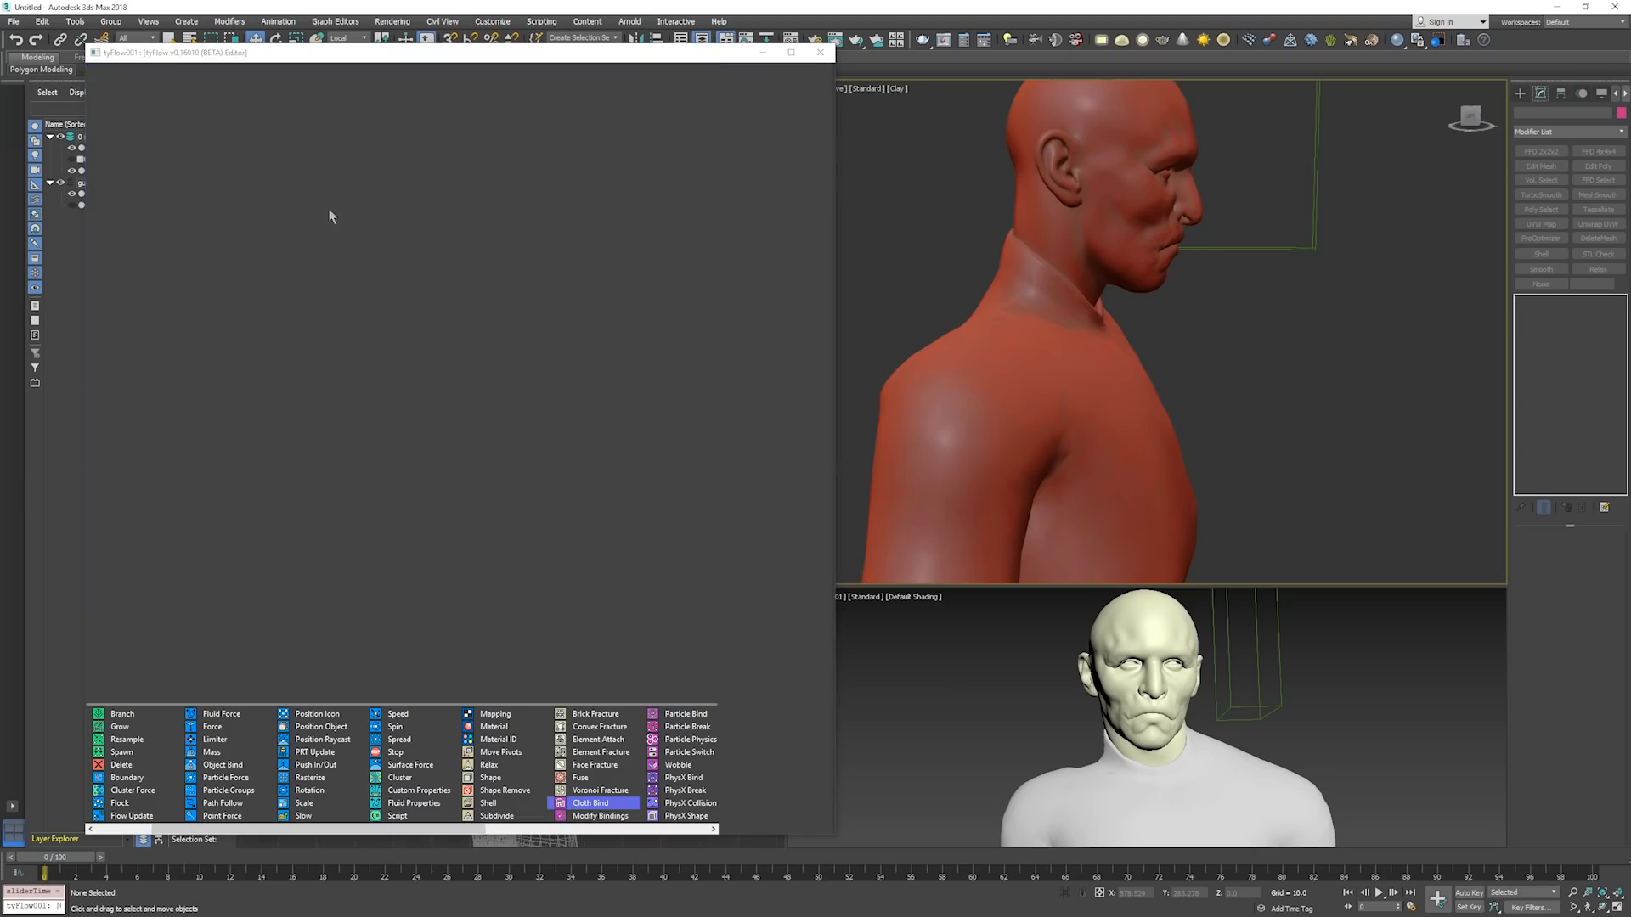
{"action": "left_click_drag", "start_coordinate": [327, 222], "coordinate": [367, 287]}
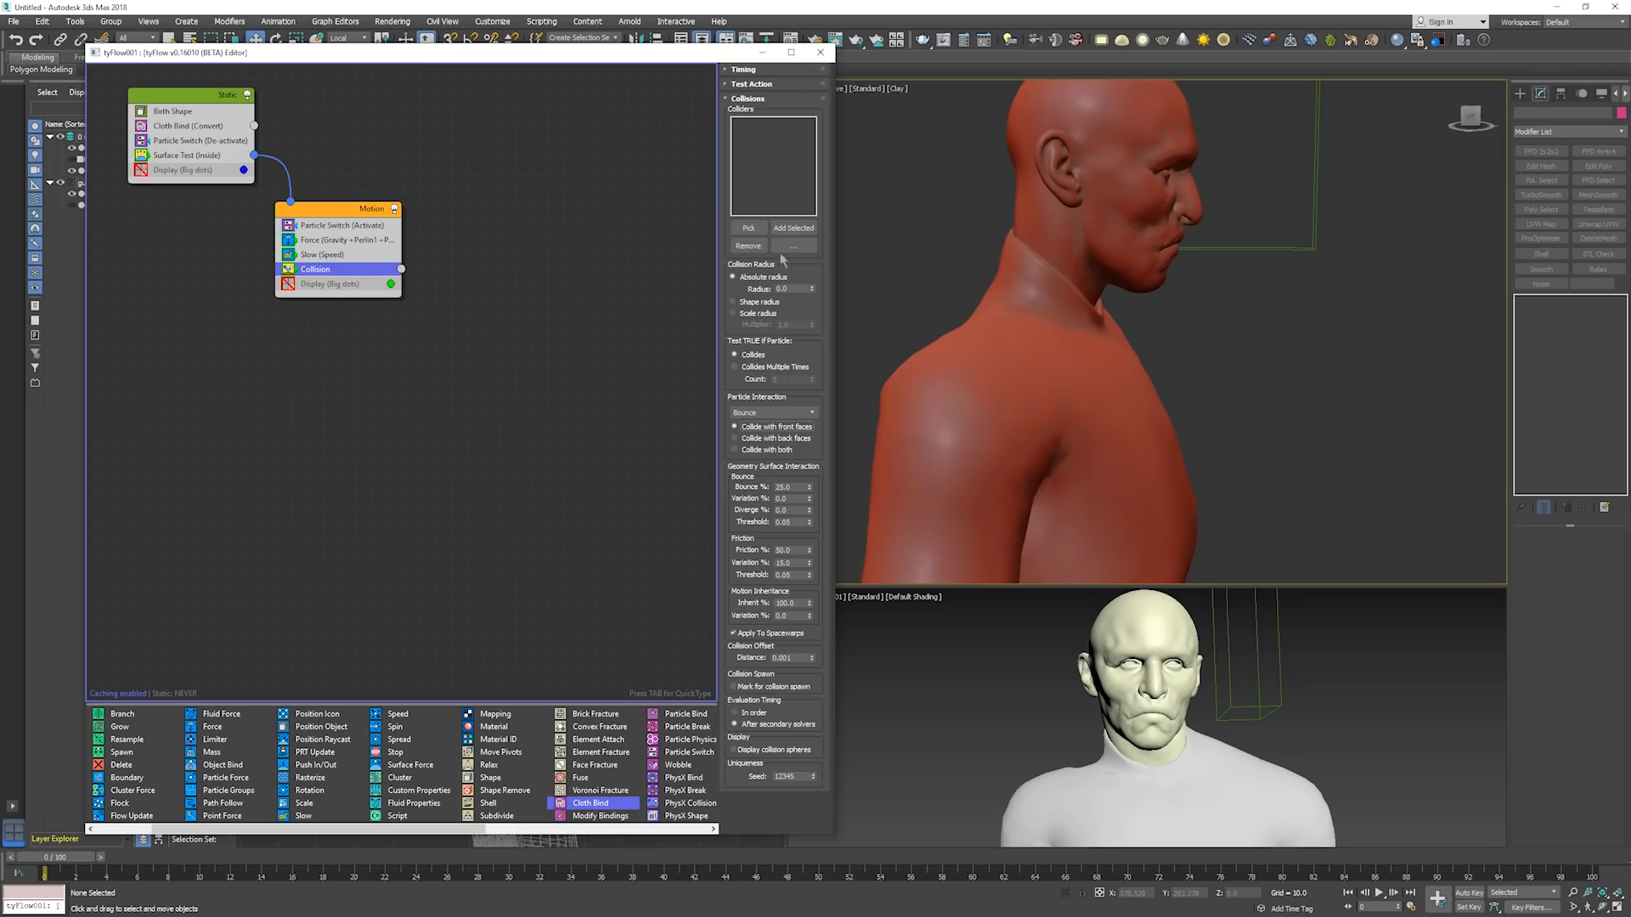
Pick the Body mesh as a collider for the Collision operator.
{"action": "left_click", "coordinate": [749, 228]}
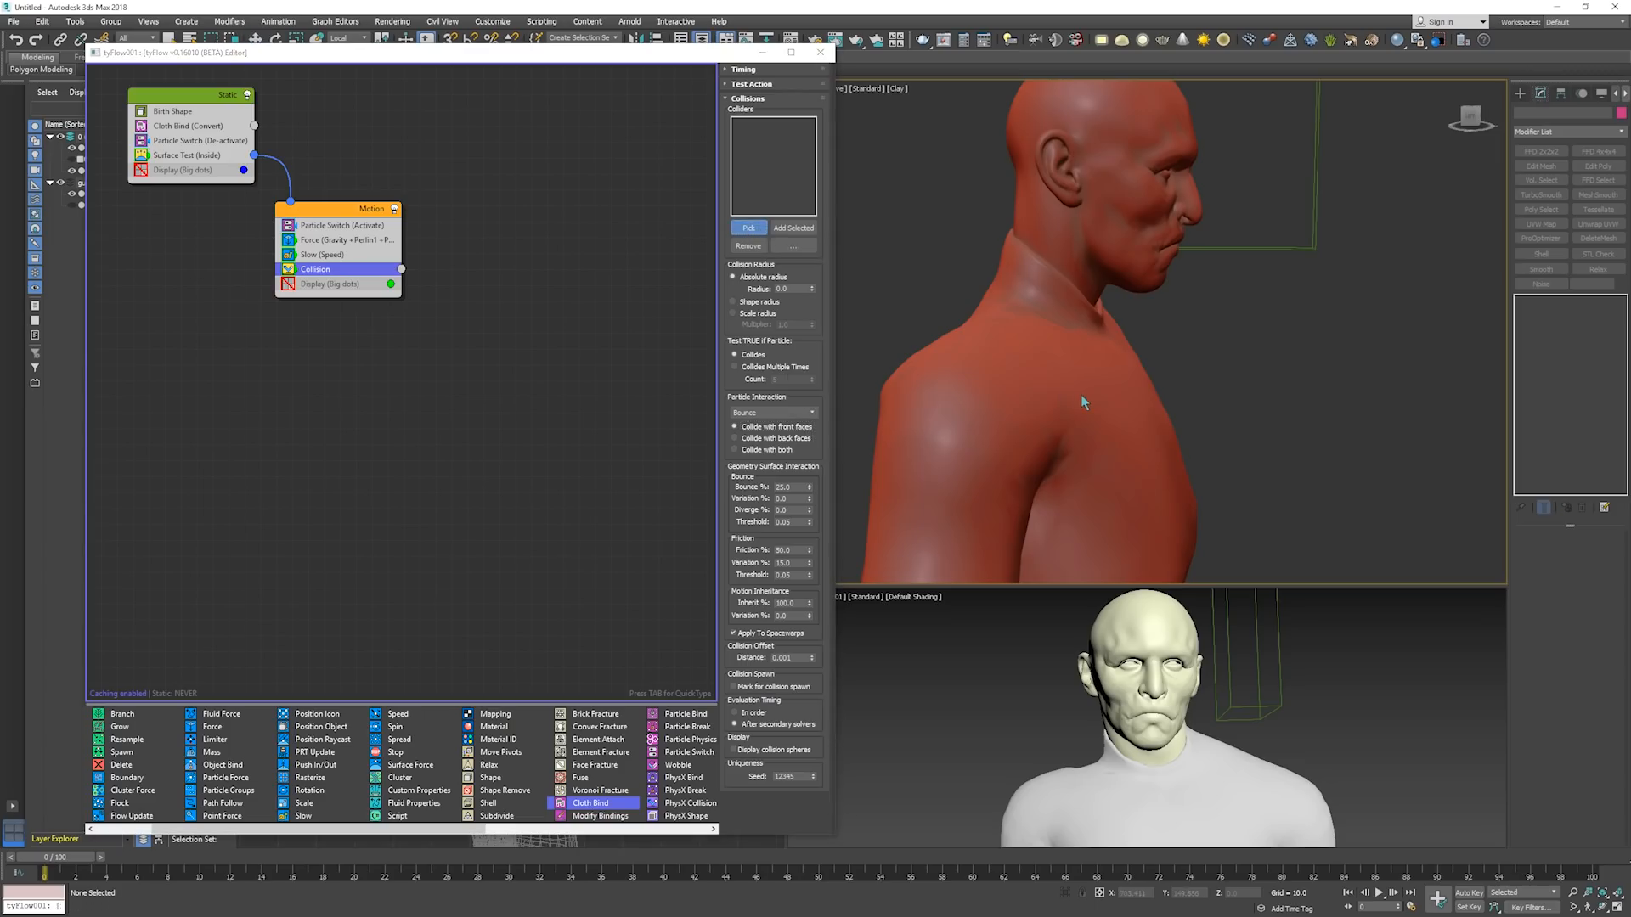
{"action": "left_click", "coordinate": [1082, 397]}
{"action": "left_click", "coordinate": [748, 227]}
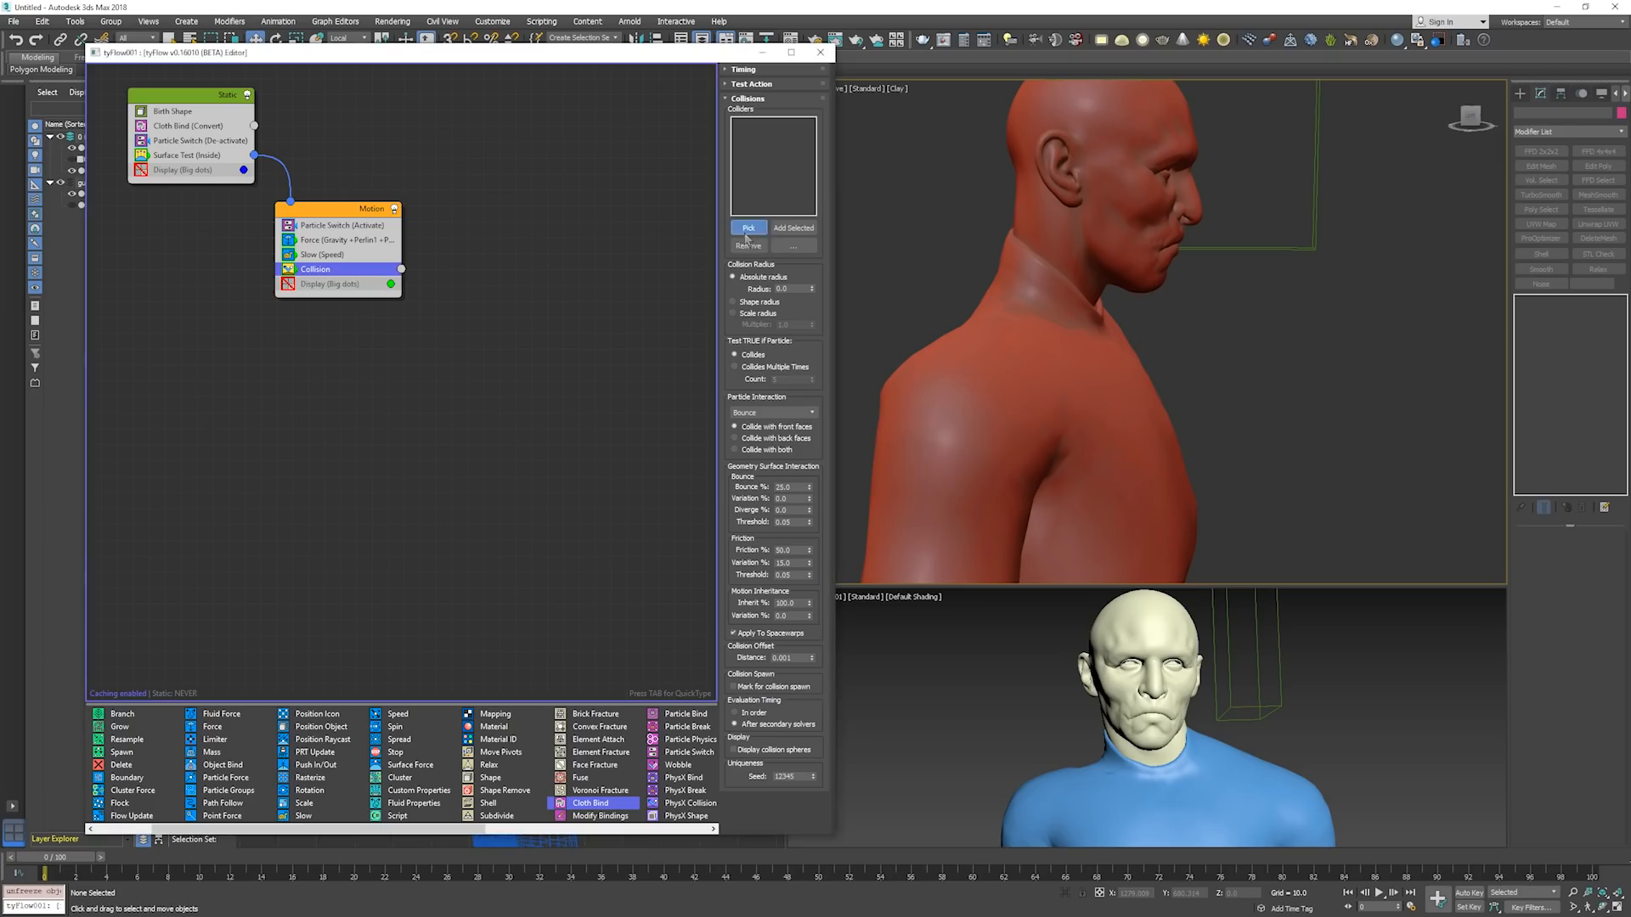
{"action": "left_click", "coordinate": [1027, 371]}
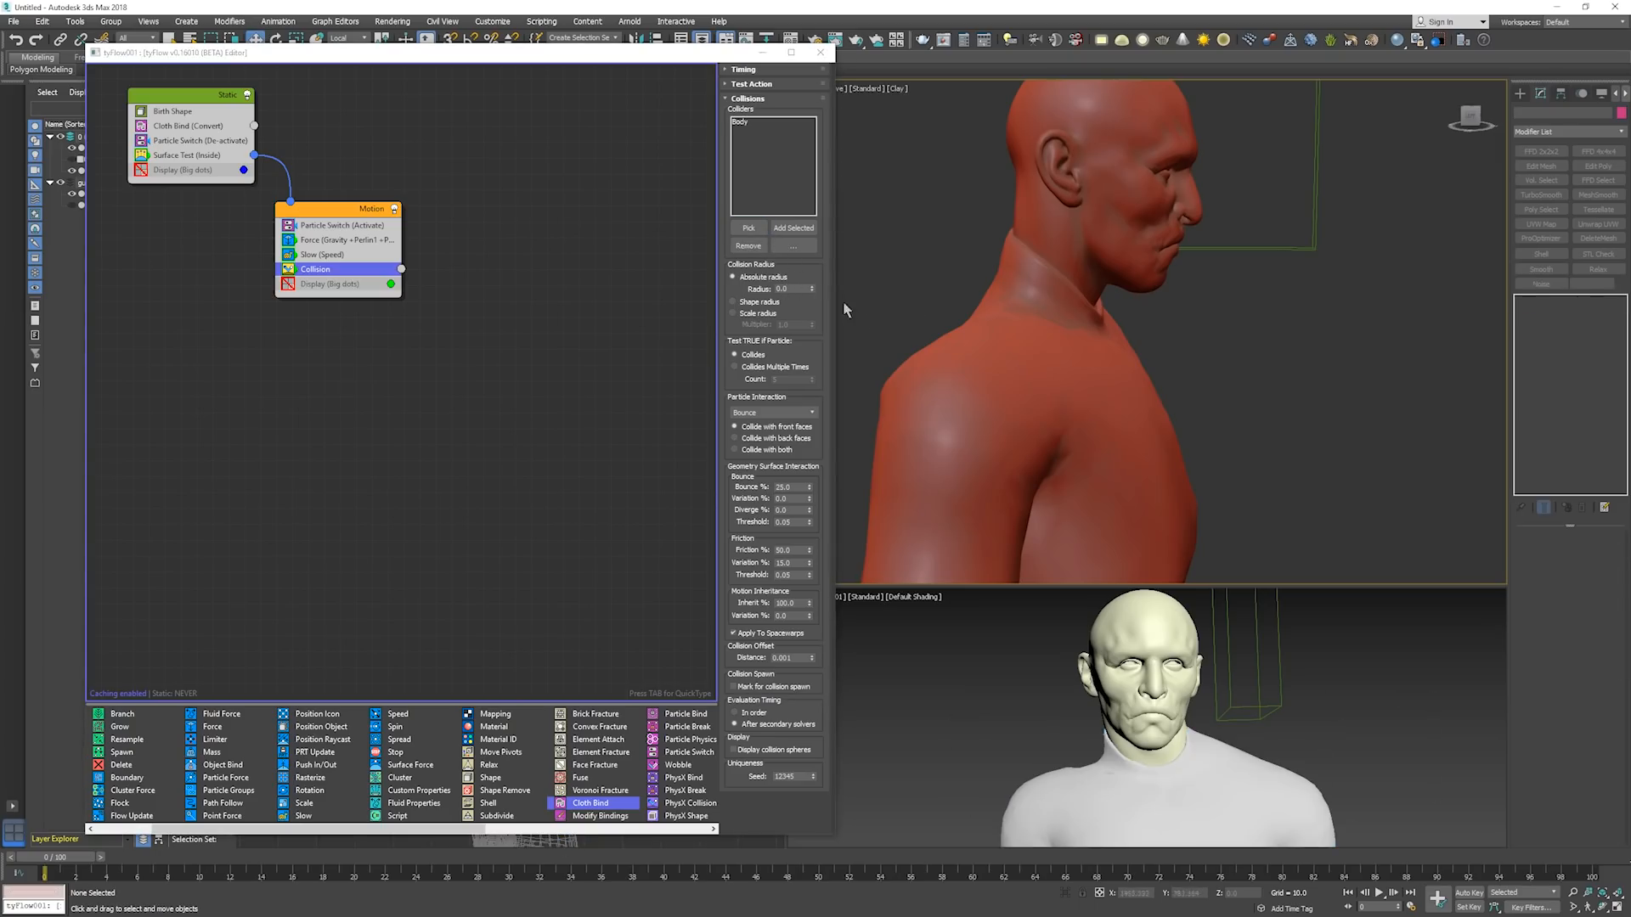
Step the simulation from frame 0 to frame 36 to examine how the torn pieces behave with the body collider.
{"action": "key", "text": "period"}
{"action": "key", "text": "period"}
{"action": "key", "text": "period"}
{"action": "key", "text": "period"}
{"action": "key", "text": "period"}
{"action": "key", "text": "period"}
{"action": "key", "text": "period"}
{"action": "key", "text": "period"}
{"action": "key", "text": "period"}
{"action": "key", "text": "period"}
{"action": "key", "text": "period"}
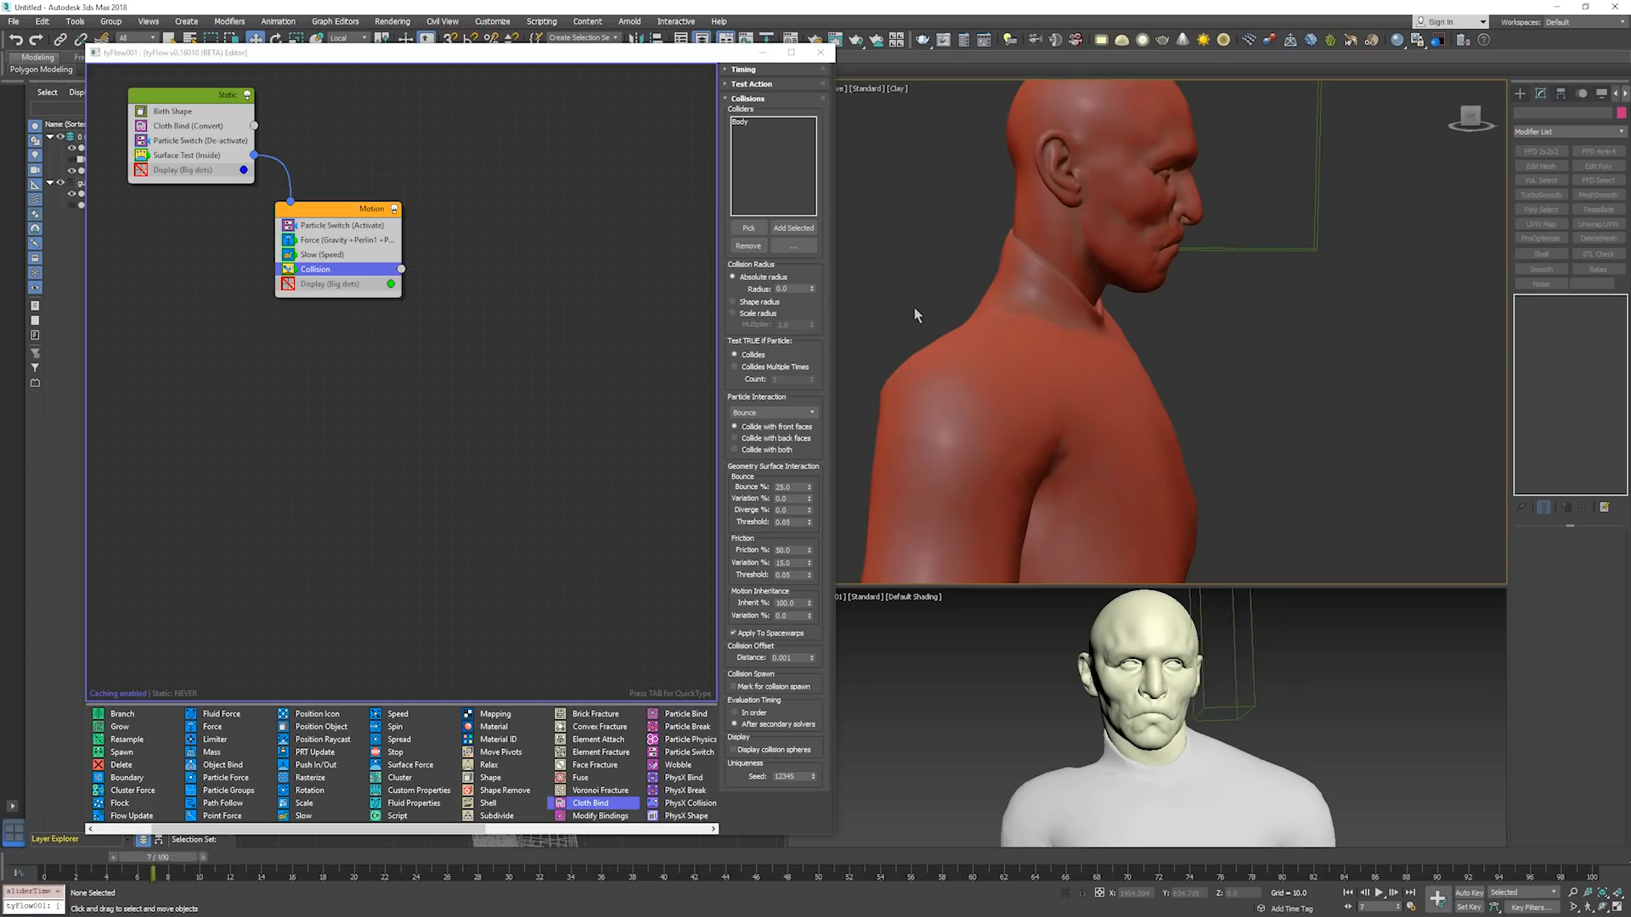
{"action": "key", "text": "period"}
{"action": "key", "text": "period"}
{"action": "key", "text": "period"}
{"action": "key", "text": "period"}
{"action": "key", "text": "period"}
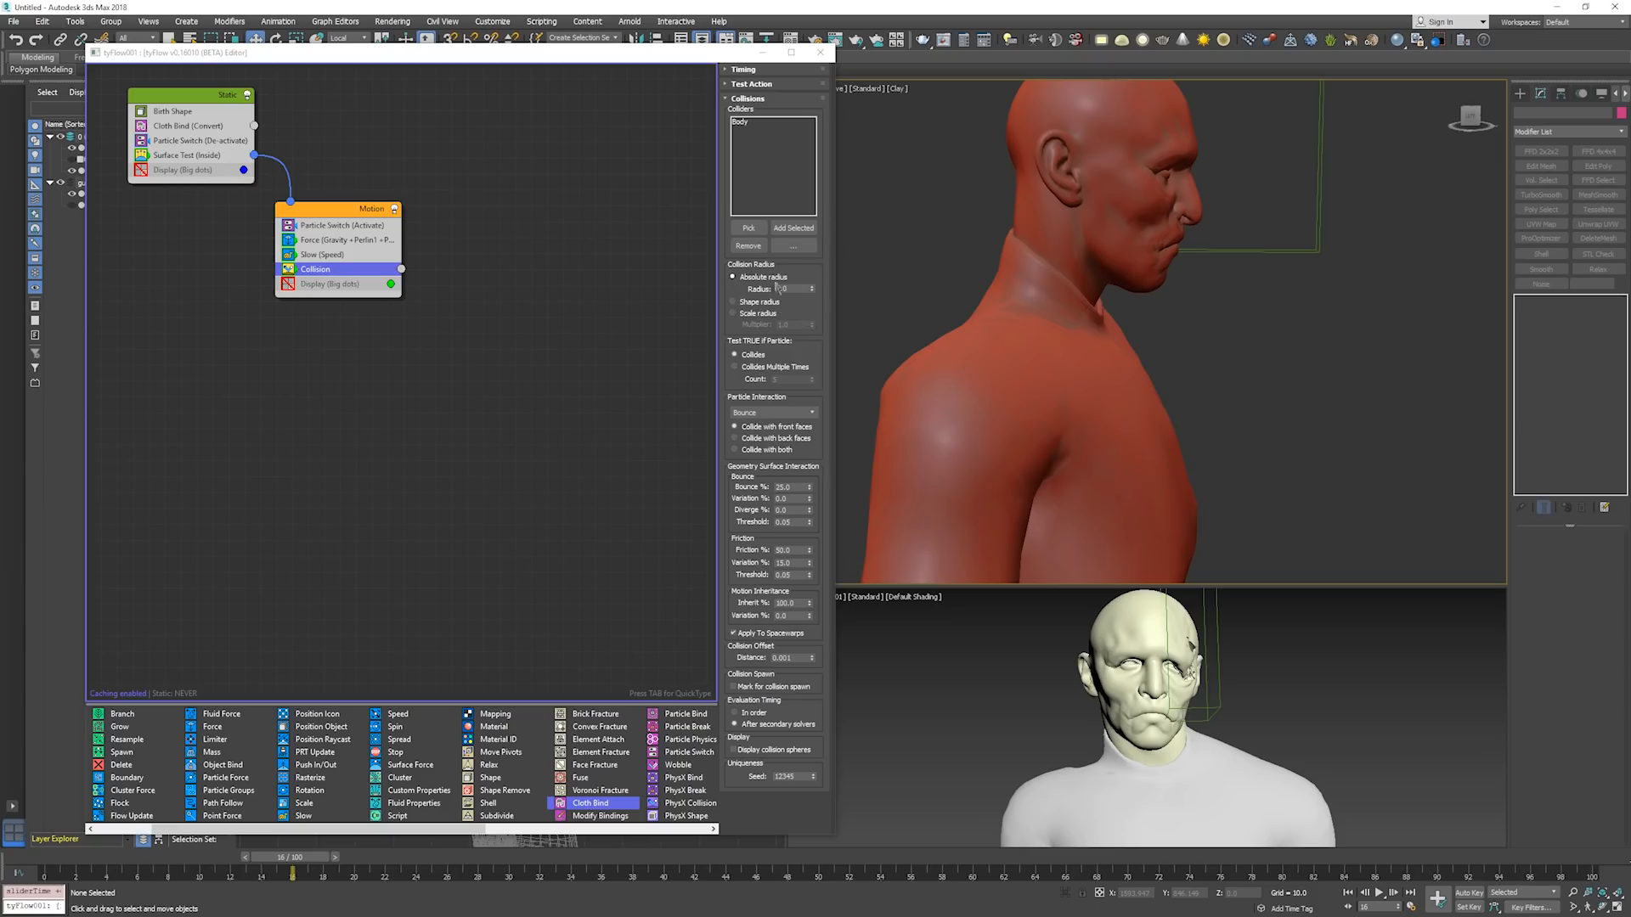
{"action": "key", "text": "period"}
{"action": "key", "text": "period"}
{"action": "key", "text": "period"}
{"action": "key", "text": "period"}
{"action": "key", "text": "period"}
{"action": "key", "text": "period"}
{"action": "key", "text": "period"}
{"action": "key", "text": "period"}
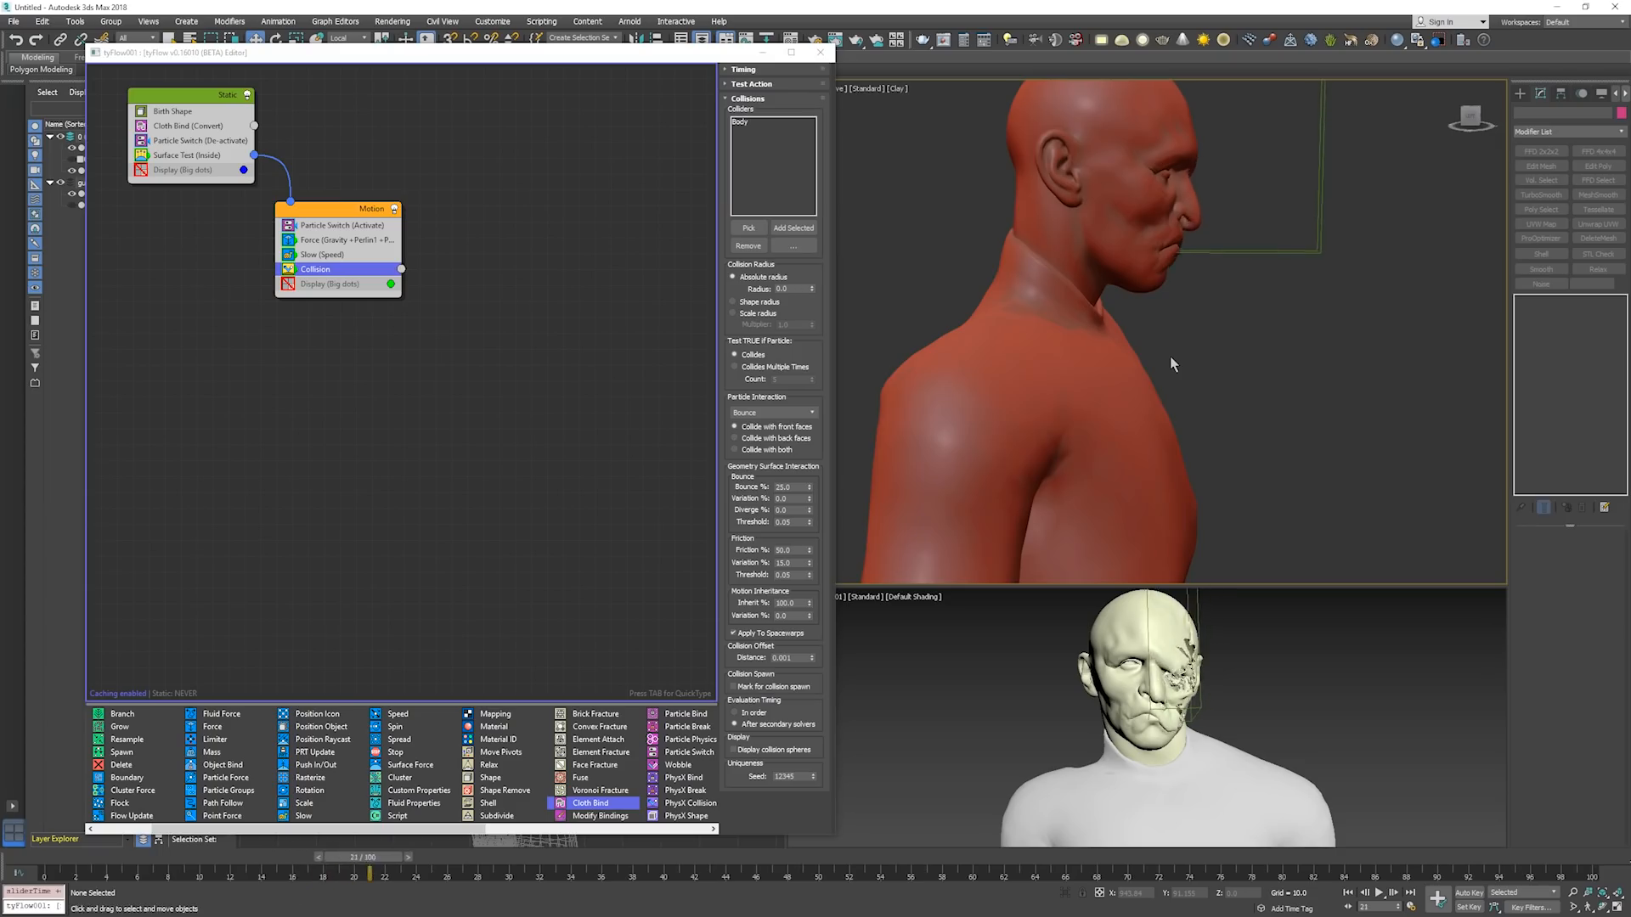
{"action": "key", "text": "period"}
{"action": "key", "text": "period"}
{"action": "key", "text": "period"}
{"action": "key", "text": "period"}
{"action": "key", "text": "period"}
{"action": "key", "text": "period"}
{"action": "key", "text": "period"}
{"action": "key", "text": "period"}
{"action": "key", "text": "period"}
{"action": "key", "text": "period"}
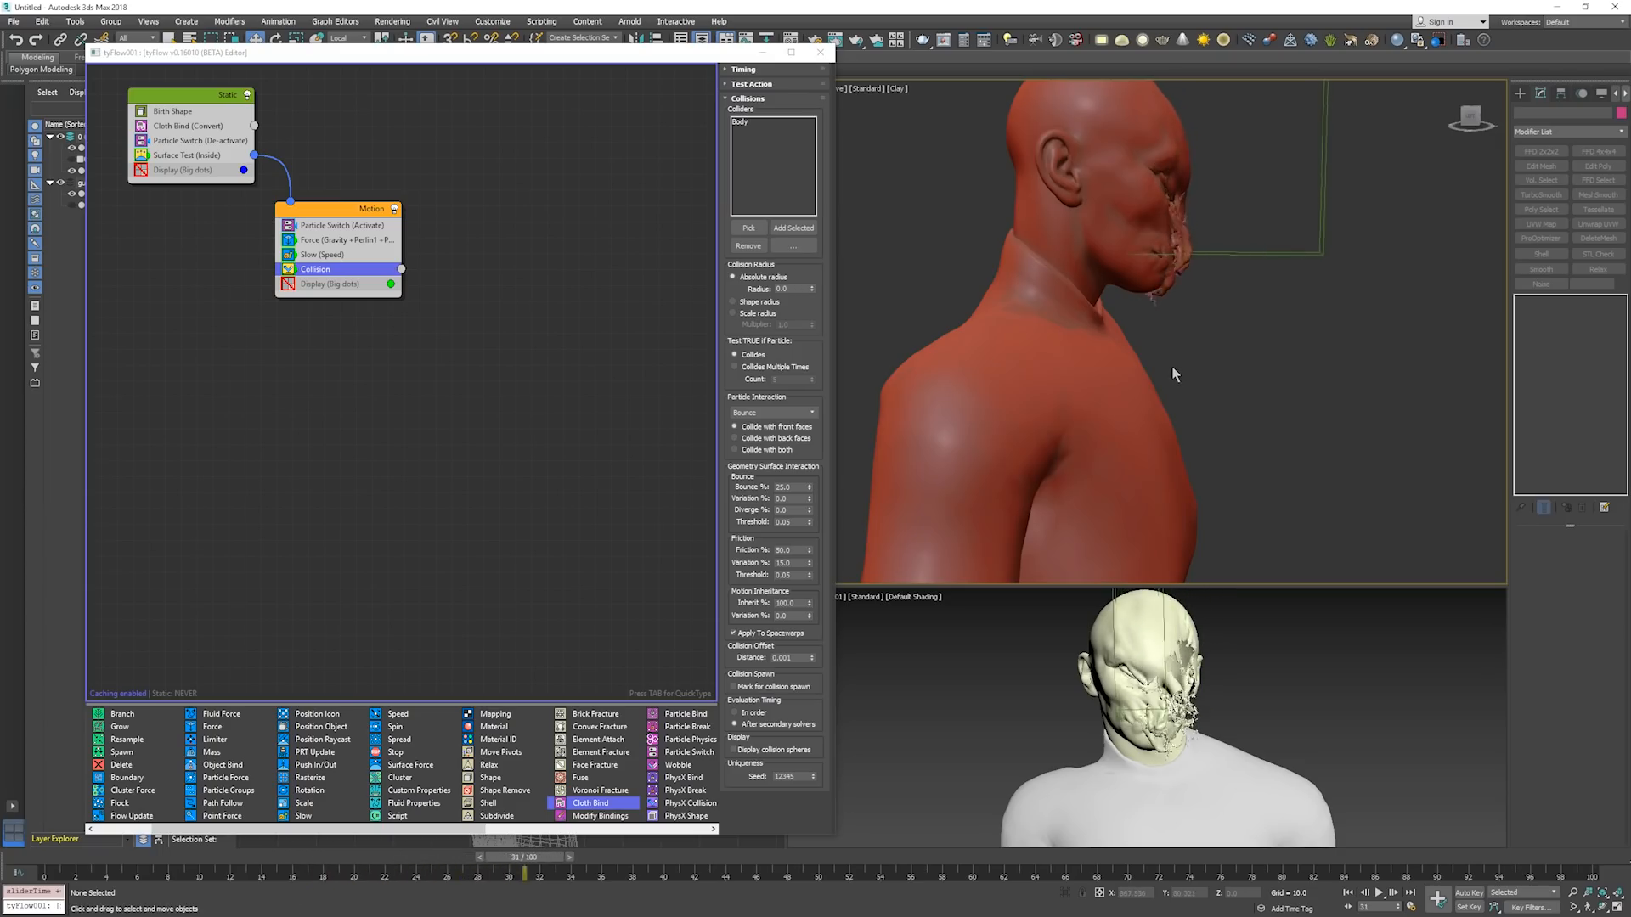
{"action": "key", "text": "period"}
{"action": "key", "text": "period"}
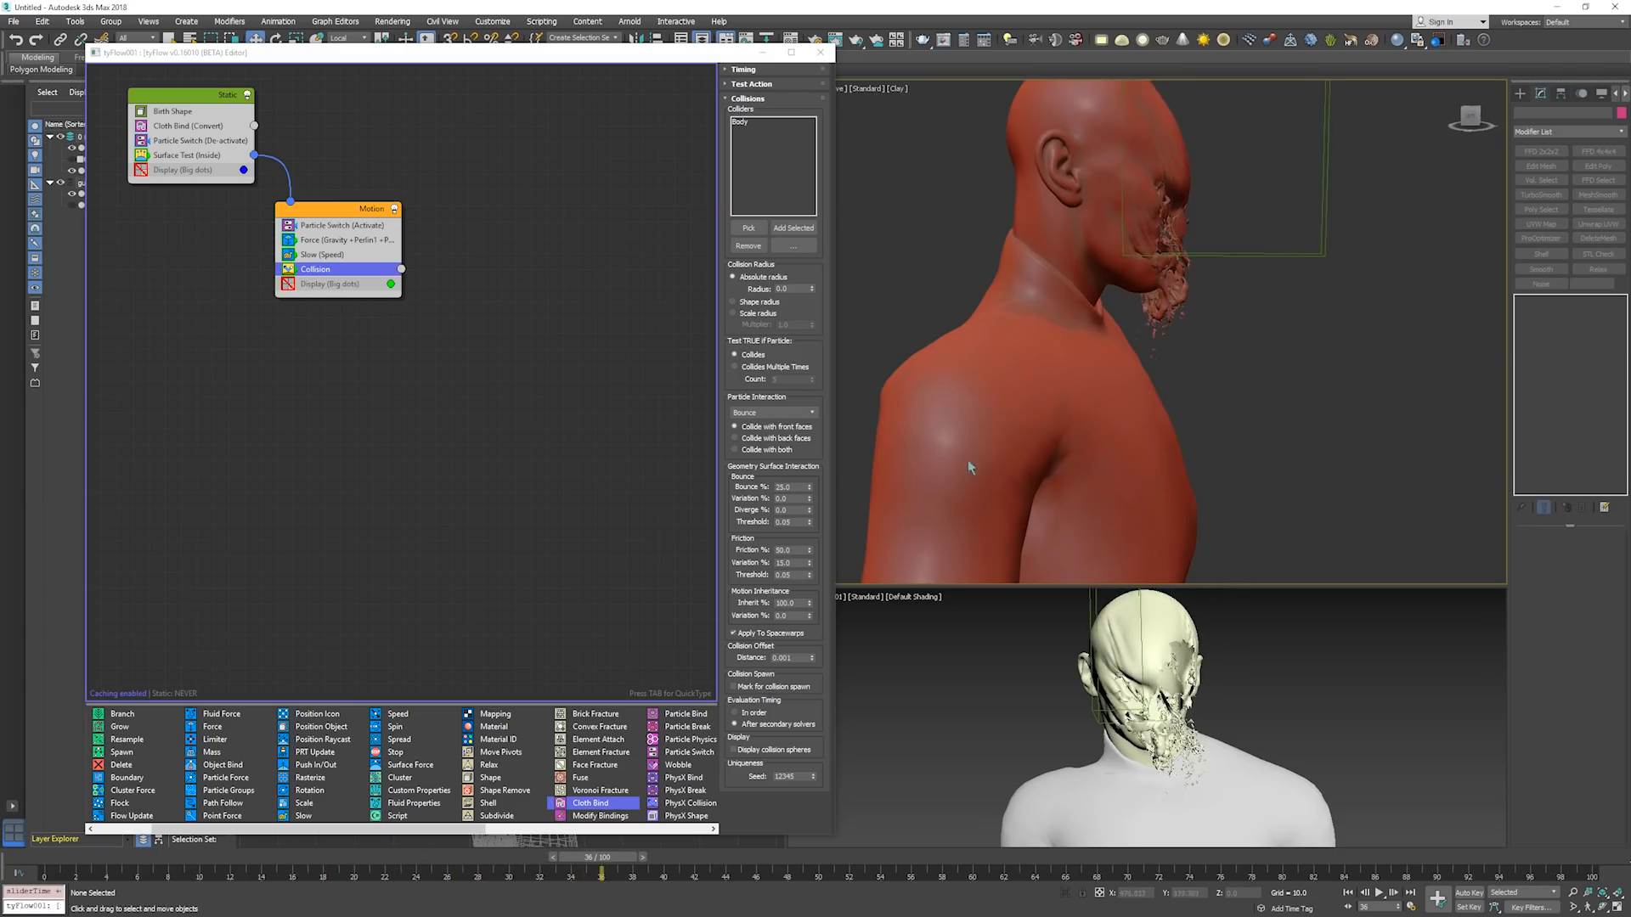
Lower the Collision operator's bounce, set its friction to 75% and friction threshold to 0.1, and return to frame 0.
{"action": "double_click", "coordinate": [790, 487]}
{"action": "key", "text": "Home"}
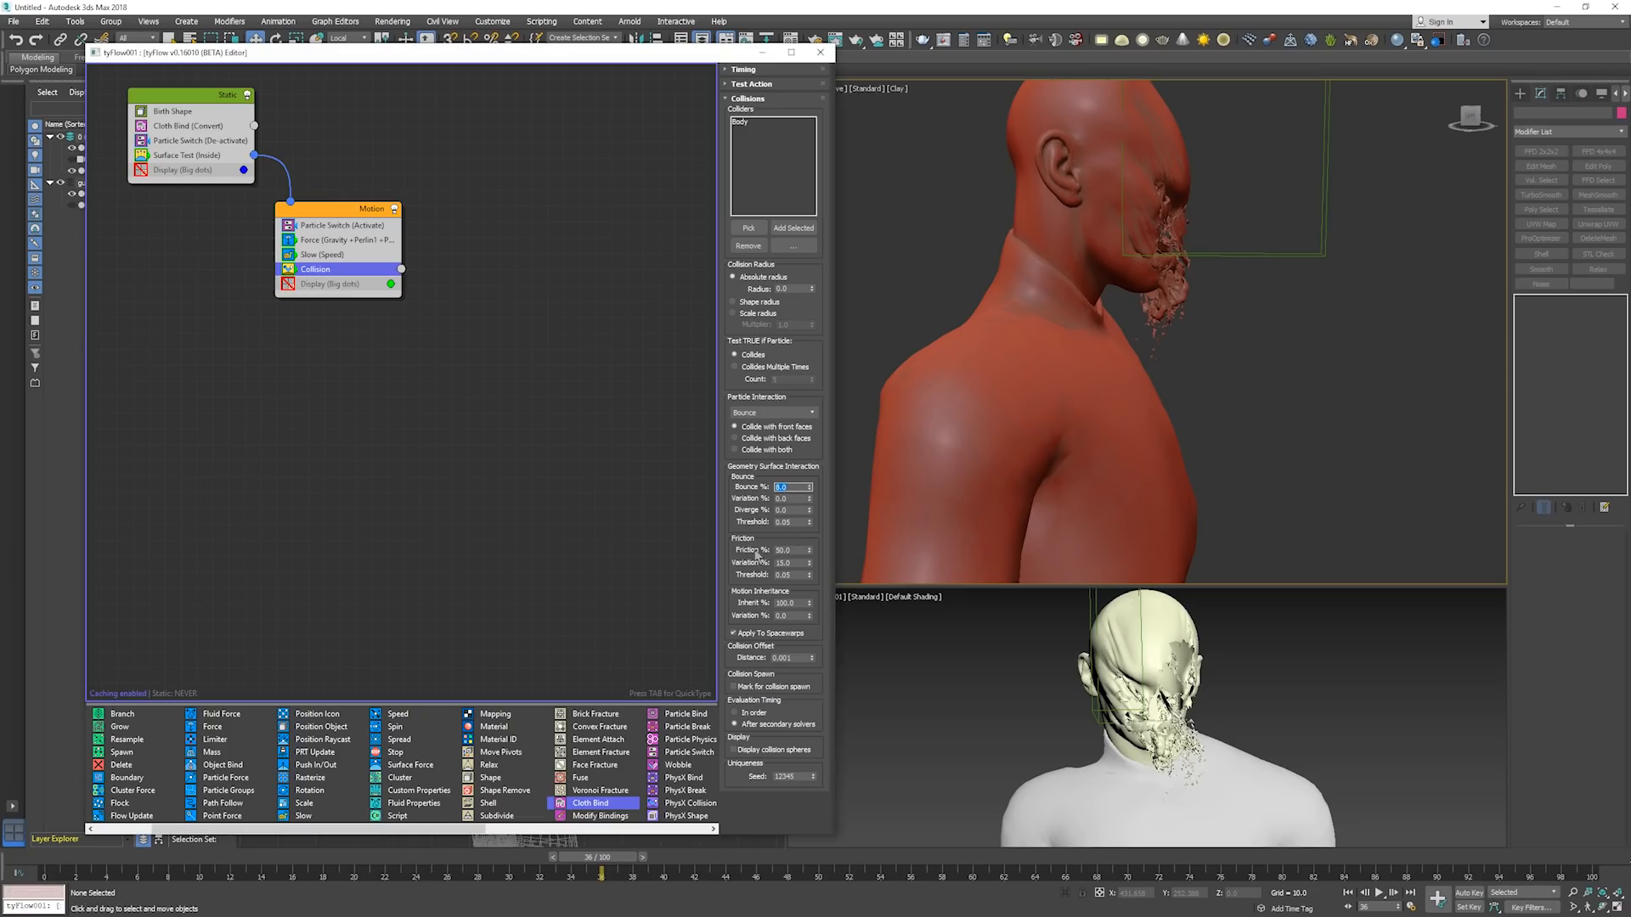
{"action": "left_click", "coordinate": [785, 549]}
{"action": "type", "text": "75"}
{"action": "key", "text": "Return"}
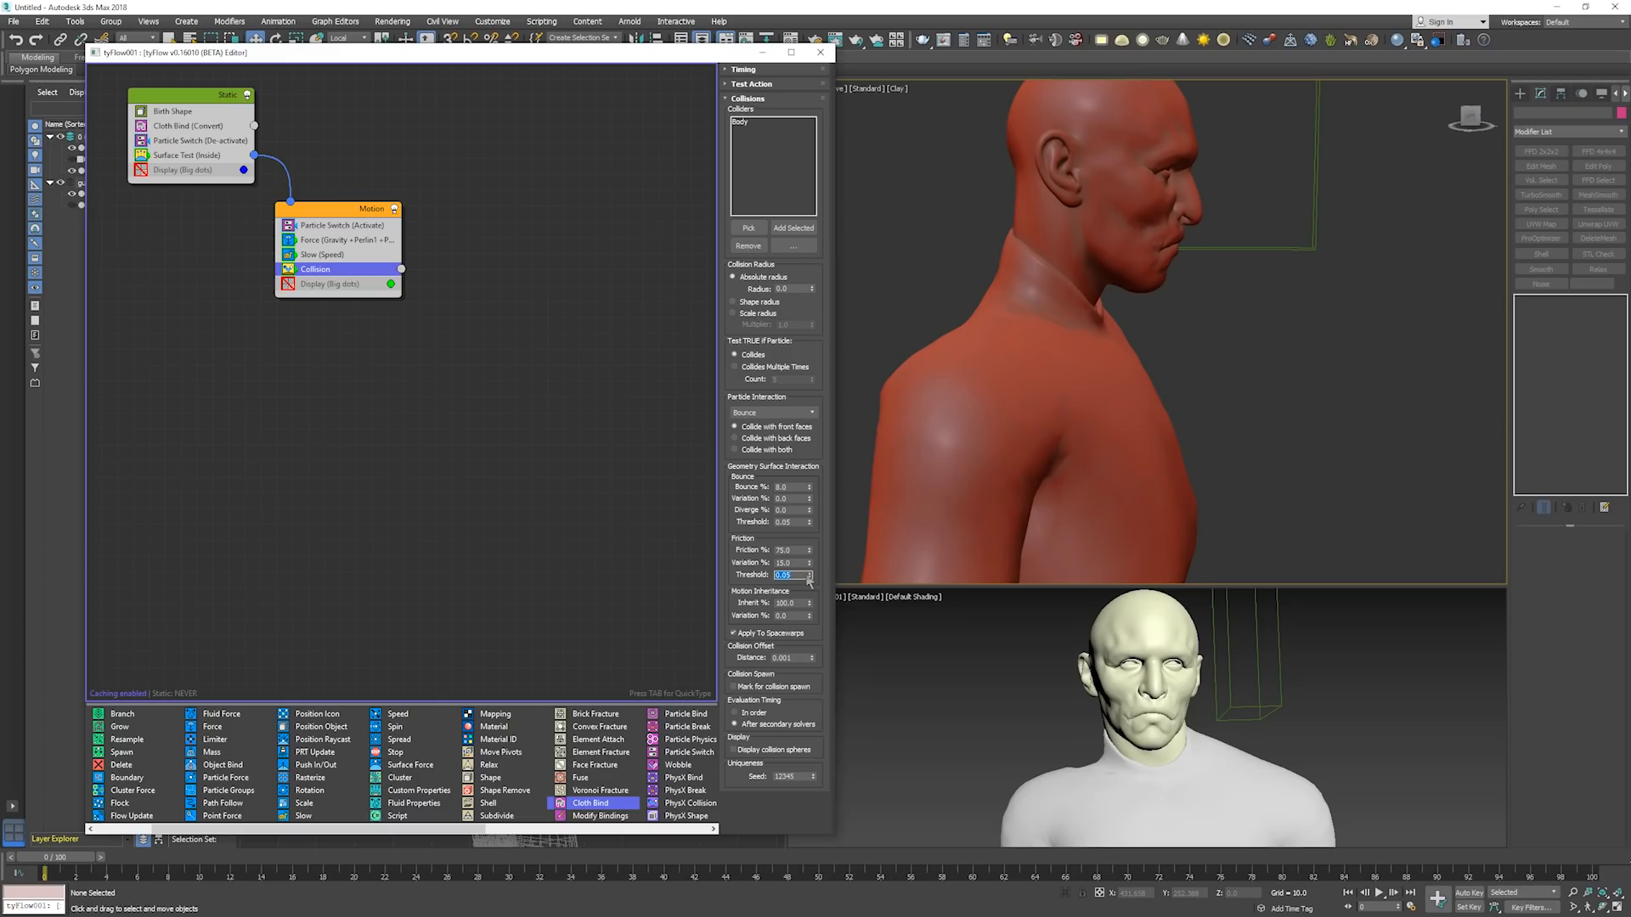
{"action": "left_click", "coordinate": [1048, 517]}
Step the simulation from frame 0 to frame 59 to examine the pieces falling onto the chest with the higher friction.
{"action": "key", "text": "period"}
{"action": "key", "text": "period"}
{"action": "key", "text": "period"}
{"action": "key", "text": "period"}
{"action": "key", "text": "period"}
{"action": "key", "text": "period"}
{"action": "key", "text": "period"}
{"action": "key", "text": "period"}
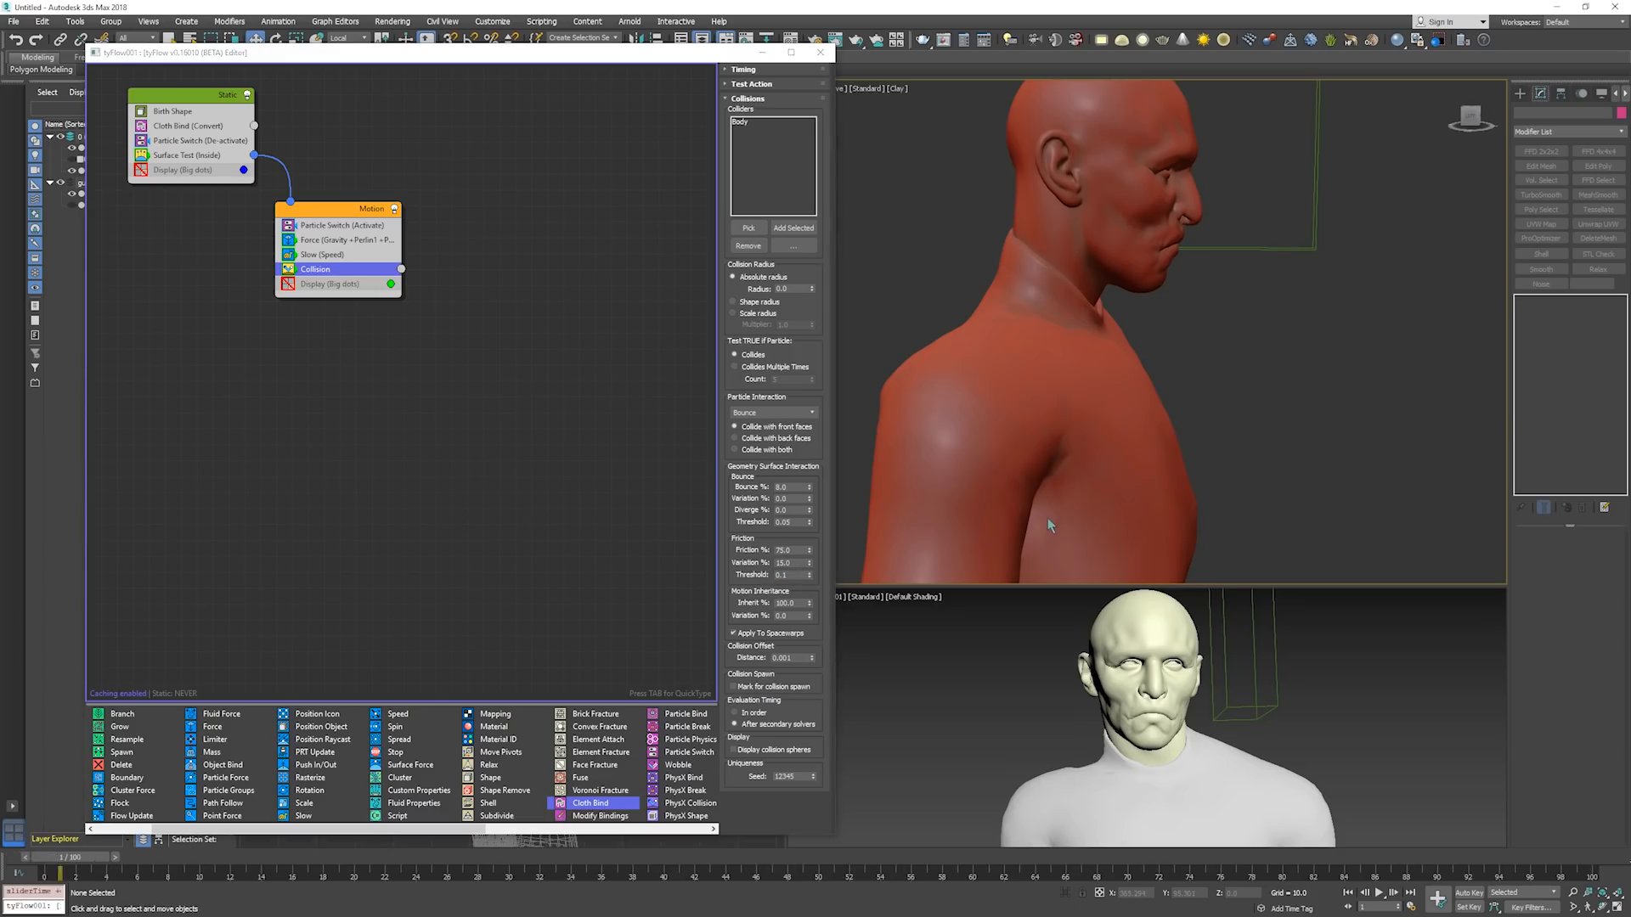
{"action": "key", "text": "period"}
{"action": "key", "text": "period"}
{"action": "key", "text": "period"}
{"action": "key", "text": "period"}
{"action": "key", "text": "period"}
{"action": "key", "text": "period"}
{"action": "key", "text": "period"}
{"action": "key", "text": "period"}
{"action": "key", "text": "period"}
{"action": "key", "text": "period"}
{"action": "key", "text": "period"}
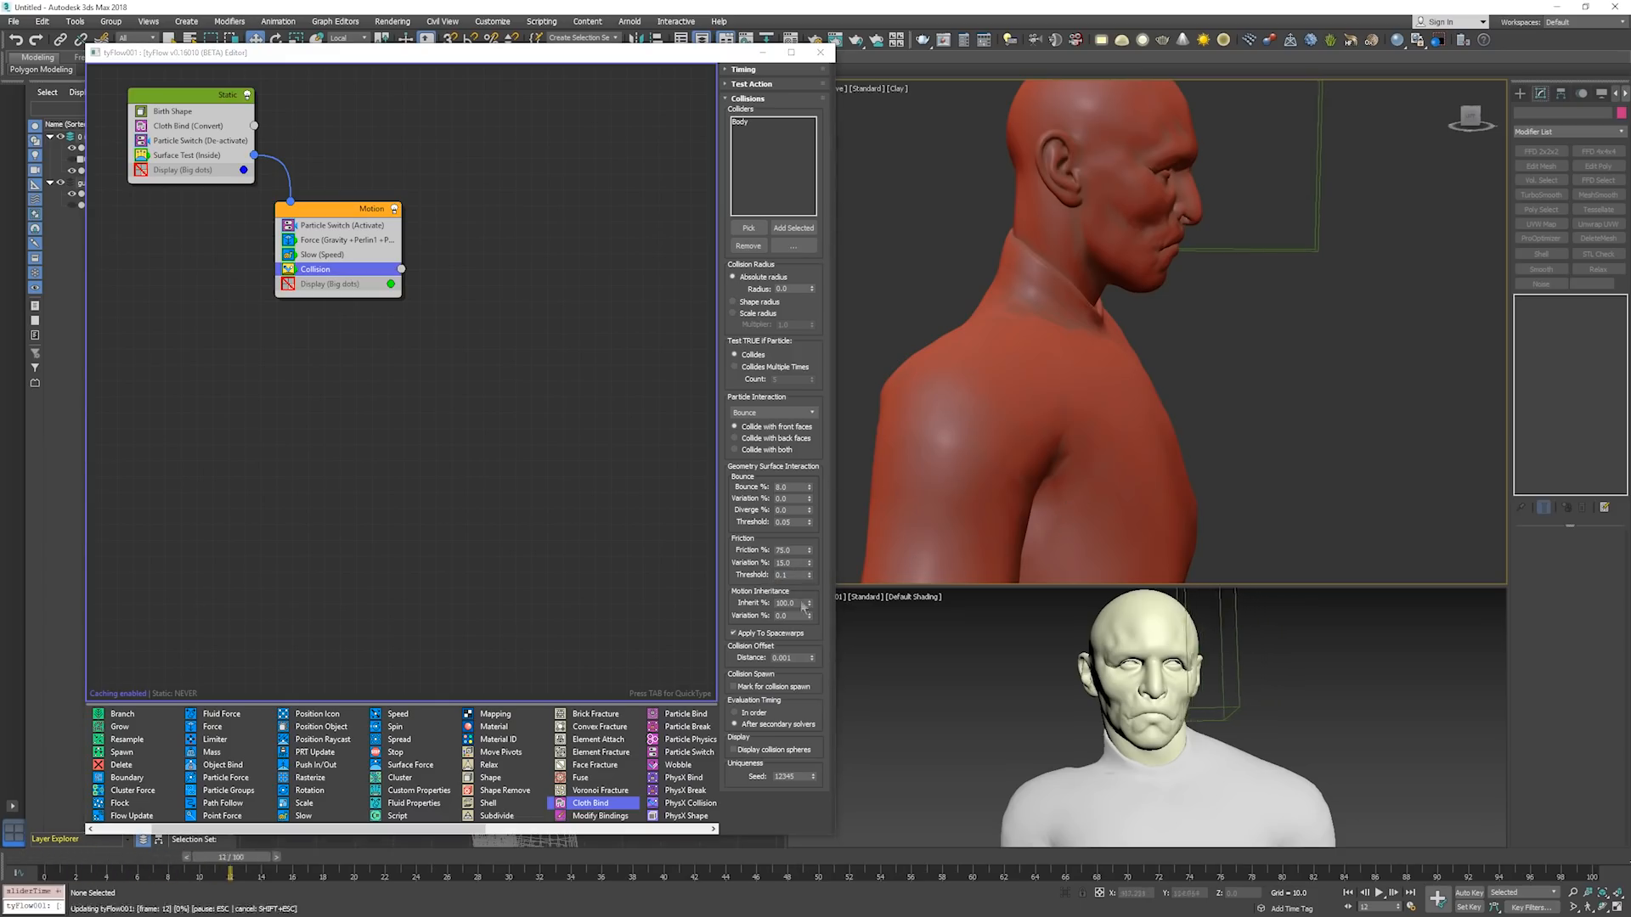
{"action": "key", "text": "period"}
{"action": "key", "text": "period"}
{"action": "key", "text": "period"}
{"action": "key", "text": "period"}
{"action": "key", "text": "period"}
{"action": "key", "text": "period"}
{"action": "key", "text": "period"}
{"action": "key", "text": "period"}
{"action": "key", "text": "period"}
{"action": "key", "text": "period"}
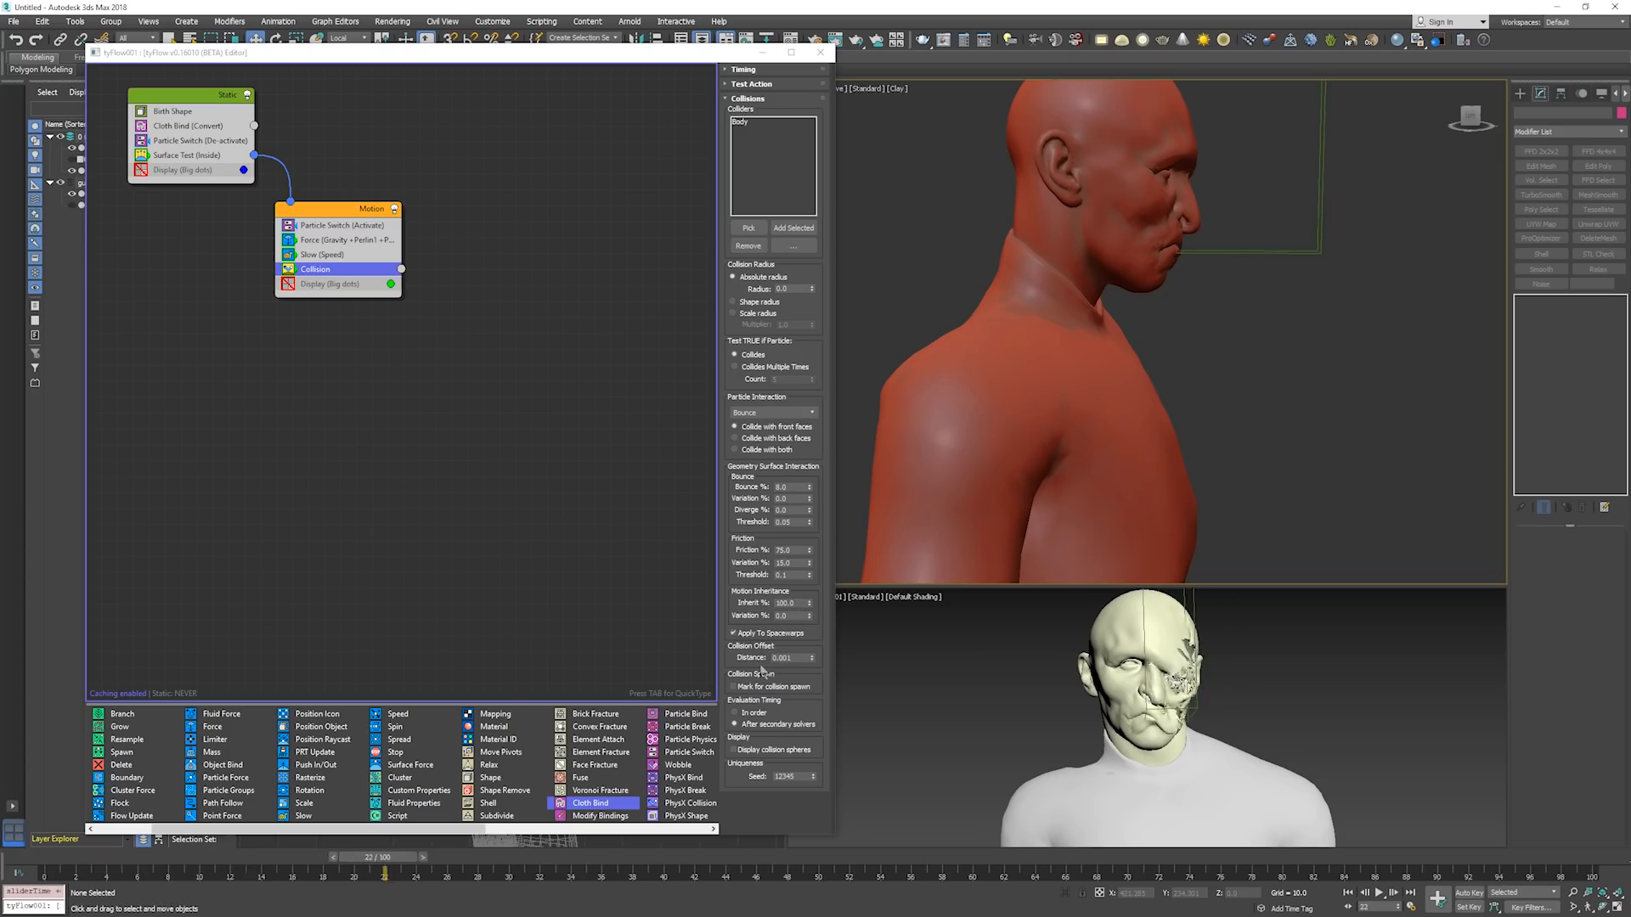
{"action": "key", "text": "period"}
{"action": "key", "text": "period"}
{"action": "key", "text": "period"}
{"action": "key", "text": "period"}
{"action": "key", "text": "period"}
{"action": "key", "text": "period"}
{"action": "key", "text": "period"}
{"action": "key", "text": "period"}
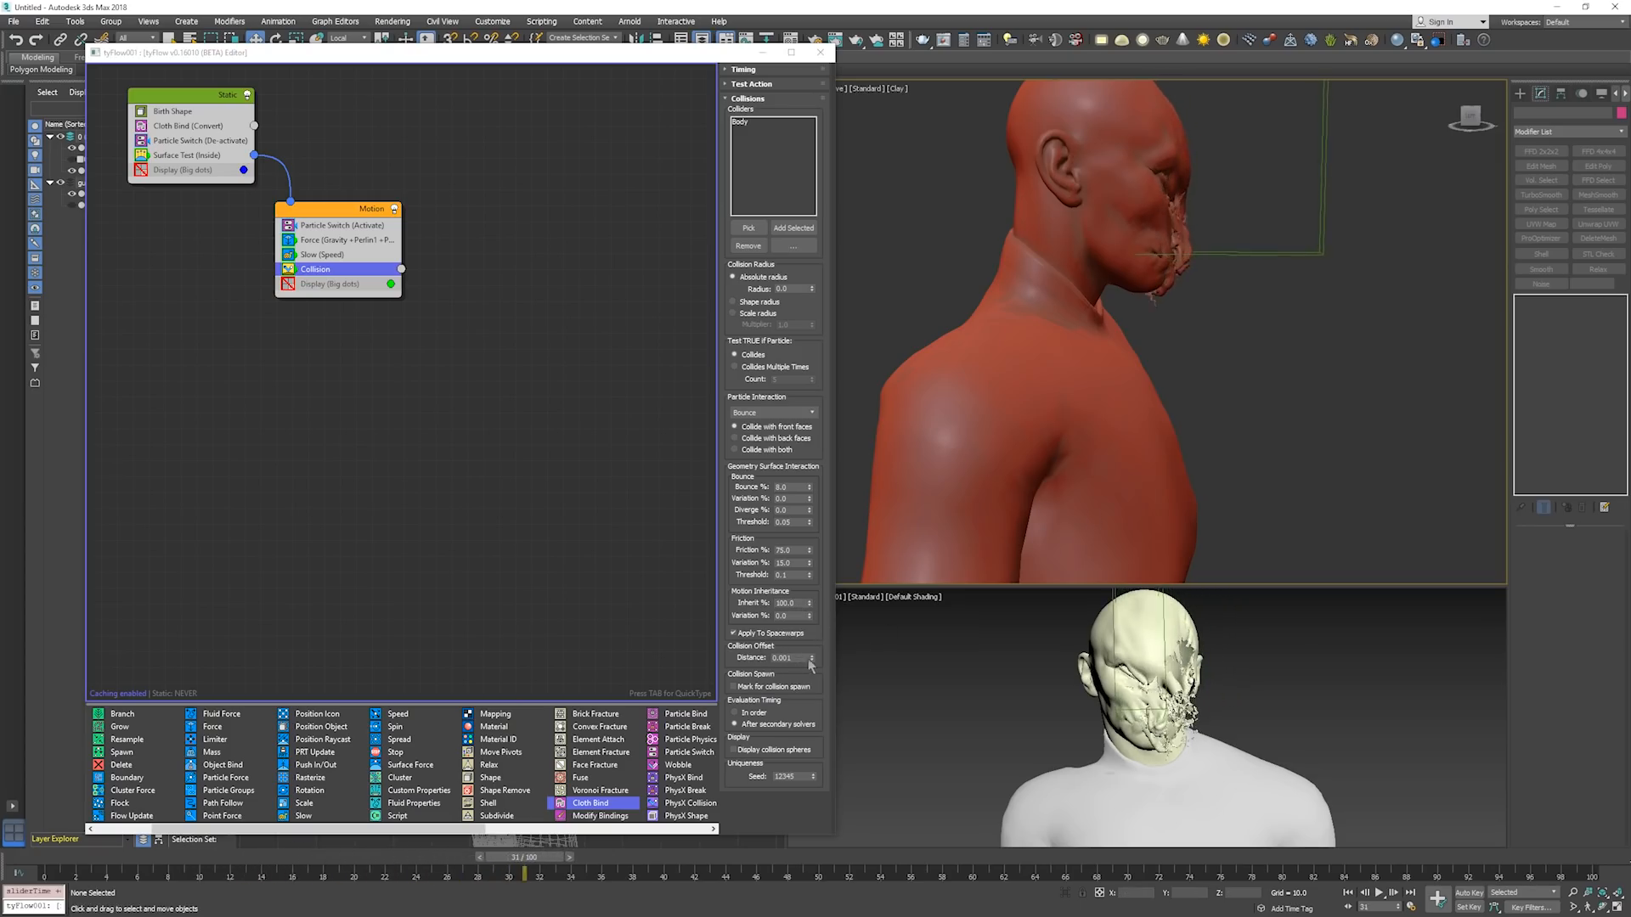
{"action": "key", "text": "period"}
{"action": "key", "text": "period"}
{"action": "key", "text": "period"}
{"action": "key", "text": "period"}
{"action": "key", "text": "period"}
{"action": "key", "text": "period"}
{"action": "key", "text": "period"}
{"action": "key", "text": "period"}
{"action": "key", "text": "period"}
{"action": "key", "text": "period"}
{"action": "key", "text": "period"}
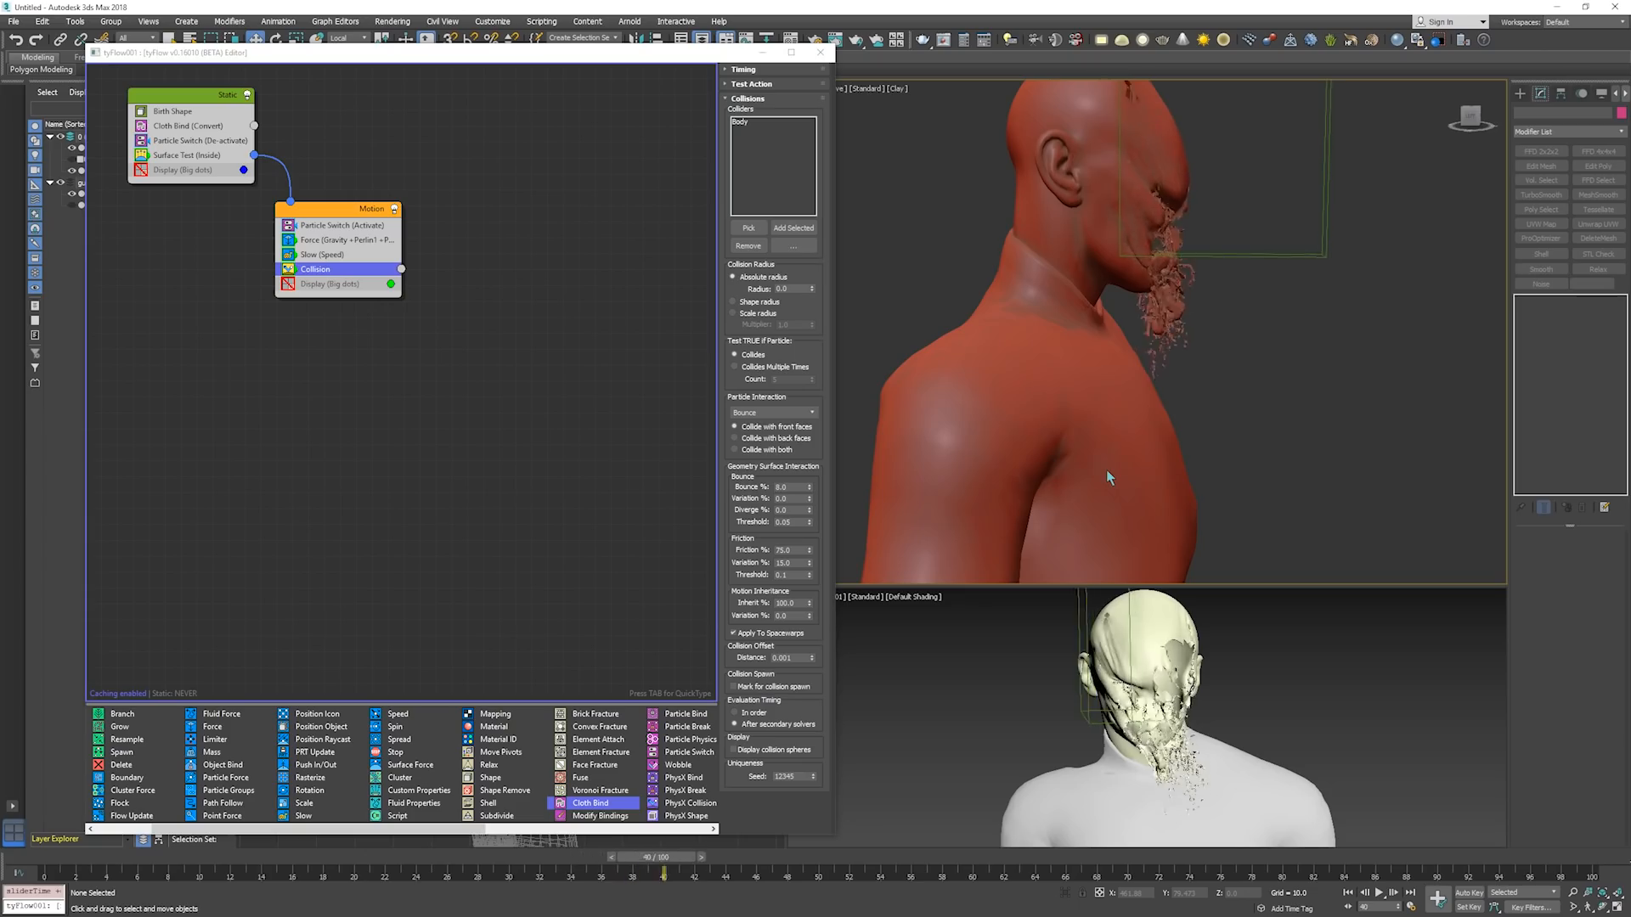
{"action": "key", "text": "period"}
{"action": "key", "text": "period"}
{"action": "key", "text": "period"}
{"action": "key", "text": "period"}
{"action": "key", "text": "period"}
{"action": "key", "text": "period"}
{"action": "key", "text": "period"}
{"action": "key", "text": "period"}
{"action": "key", "text": "period"}
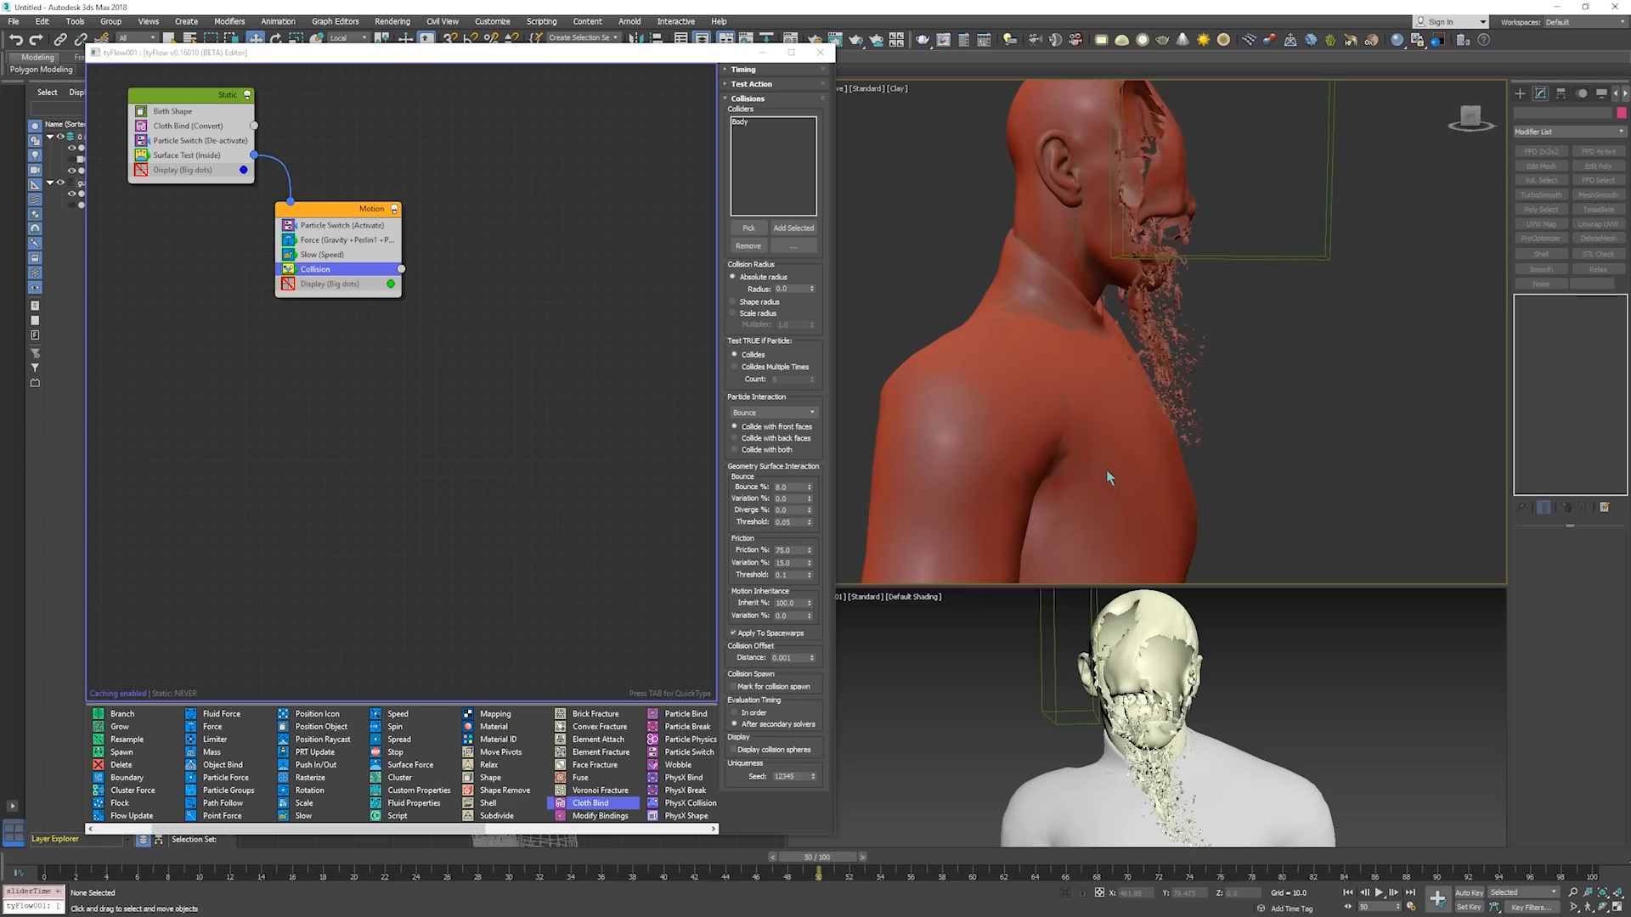
{"action": "key", "text": "period"}
{"action": "key", "text": "period"}
{"action": "key", "text": "period"}
{"action": "key", "text": "period"}
{"action": "key", "text": "period"}
{"action": "key", "text": "period"}
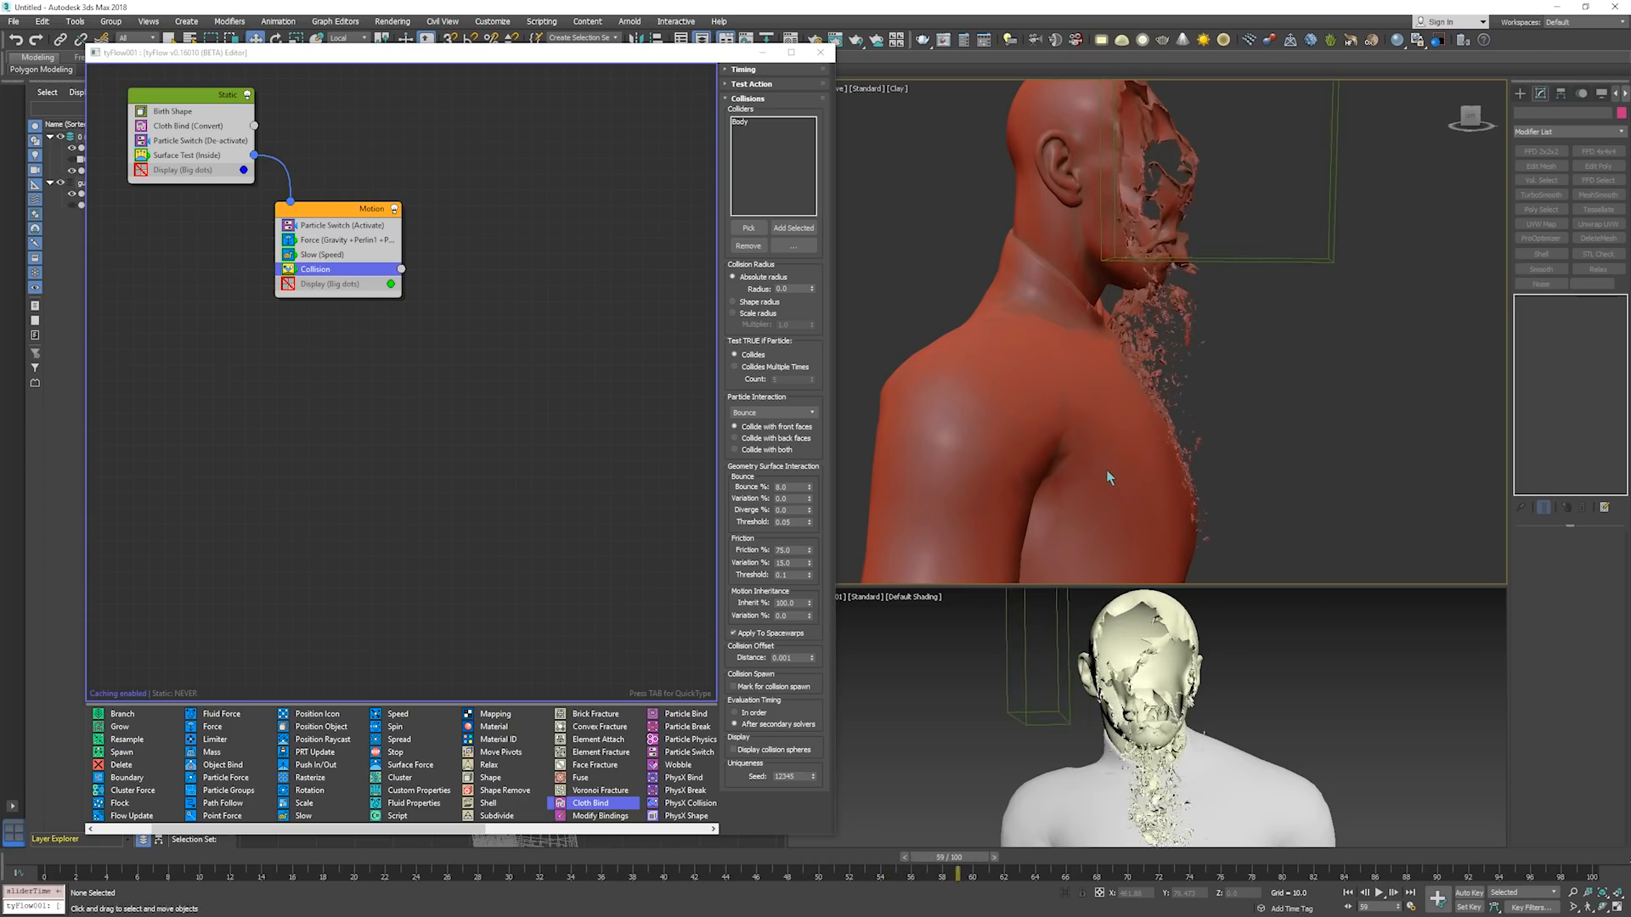
View the bust from the opposite side and step the simulation on to frame 78 to examine the debris sliding down the chest.
{"action": "middle_click_drag", "start_coordinate": [1144, 457], "coordinate": [965, 448], "text": "alt"}
{"action": "key", "text": "period"}
{"action": "key", "text": "period"}
{"action": "key", "text": "period"}
{"action": "key", "text": "period"}
{"action": "key", "text": "period"}
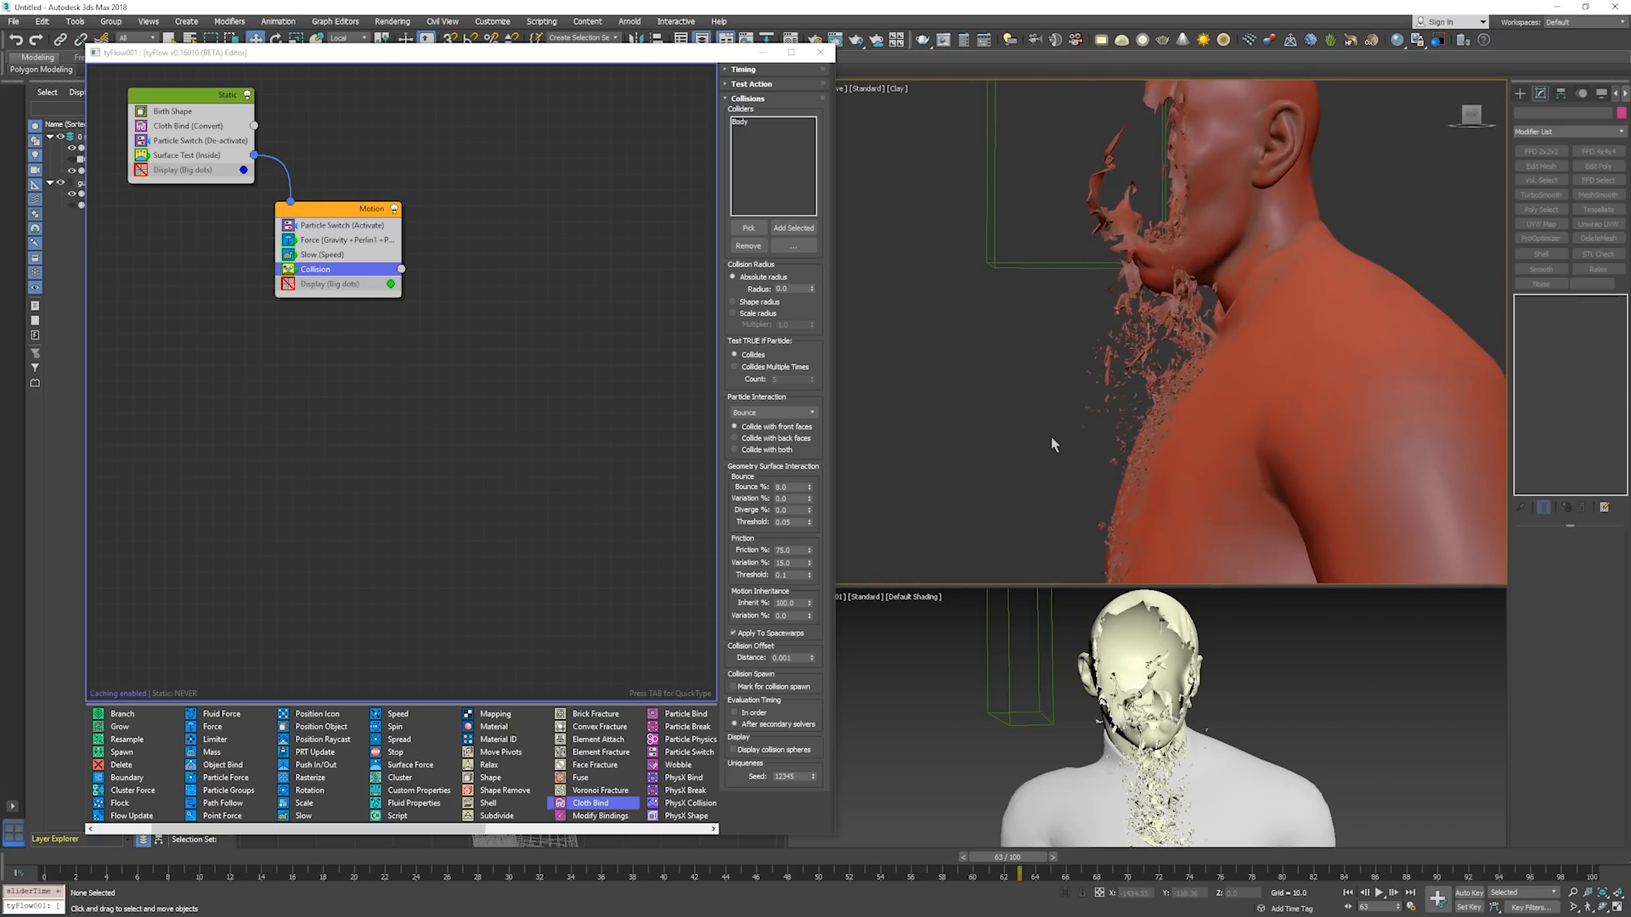
{"action": "key", "text": "period"}
{"action": "key", "text": "period"}
{"action": "key", "text": "period"}
{"action": "key", "text": "period"}
{"action": "key", "text": "period"}
{"action": "key", "text": "period"}
{"action": "key", "text": "period"}
{"action": "key", "text": "period"}
{"action": "key", "text": "period"}
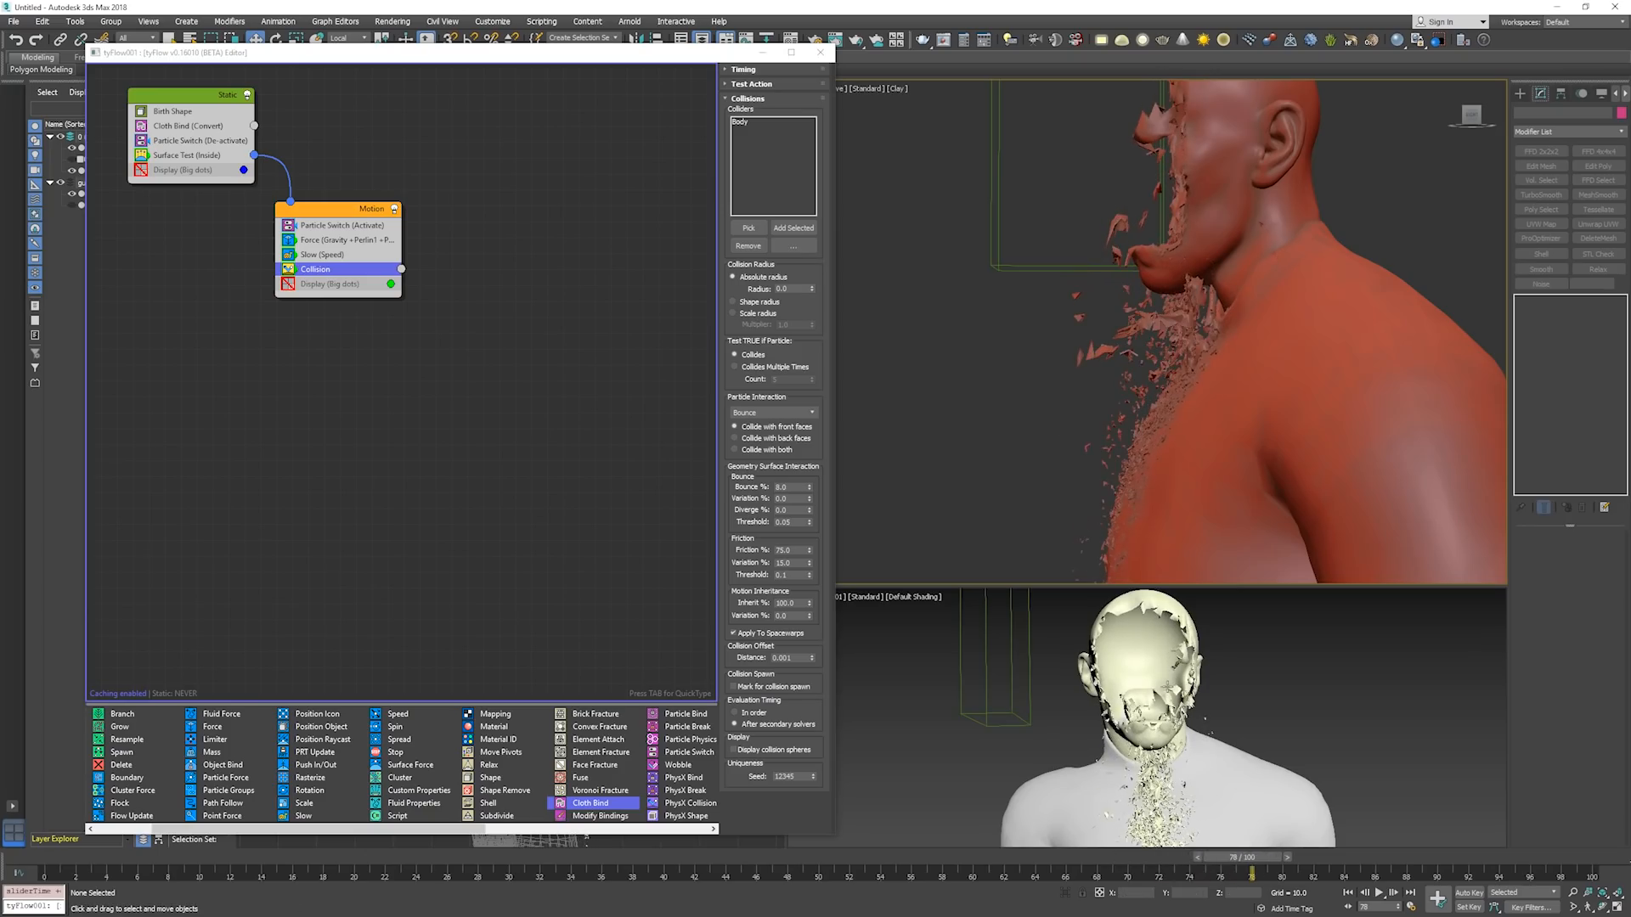
{"action": "key", "text": "period"}
Switch the lower viewport to Clay shading with edged faces and frame the torn face more closely from the other side.
{"action": "left_click", "coordinate": [930, 598]}
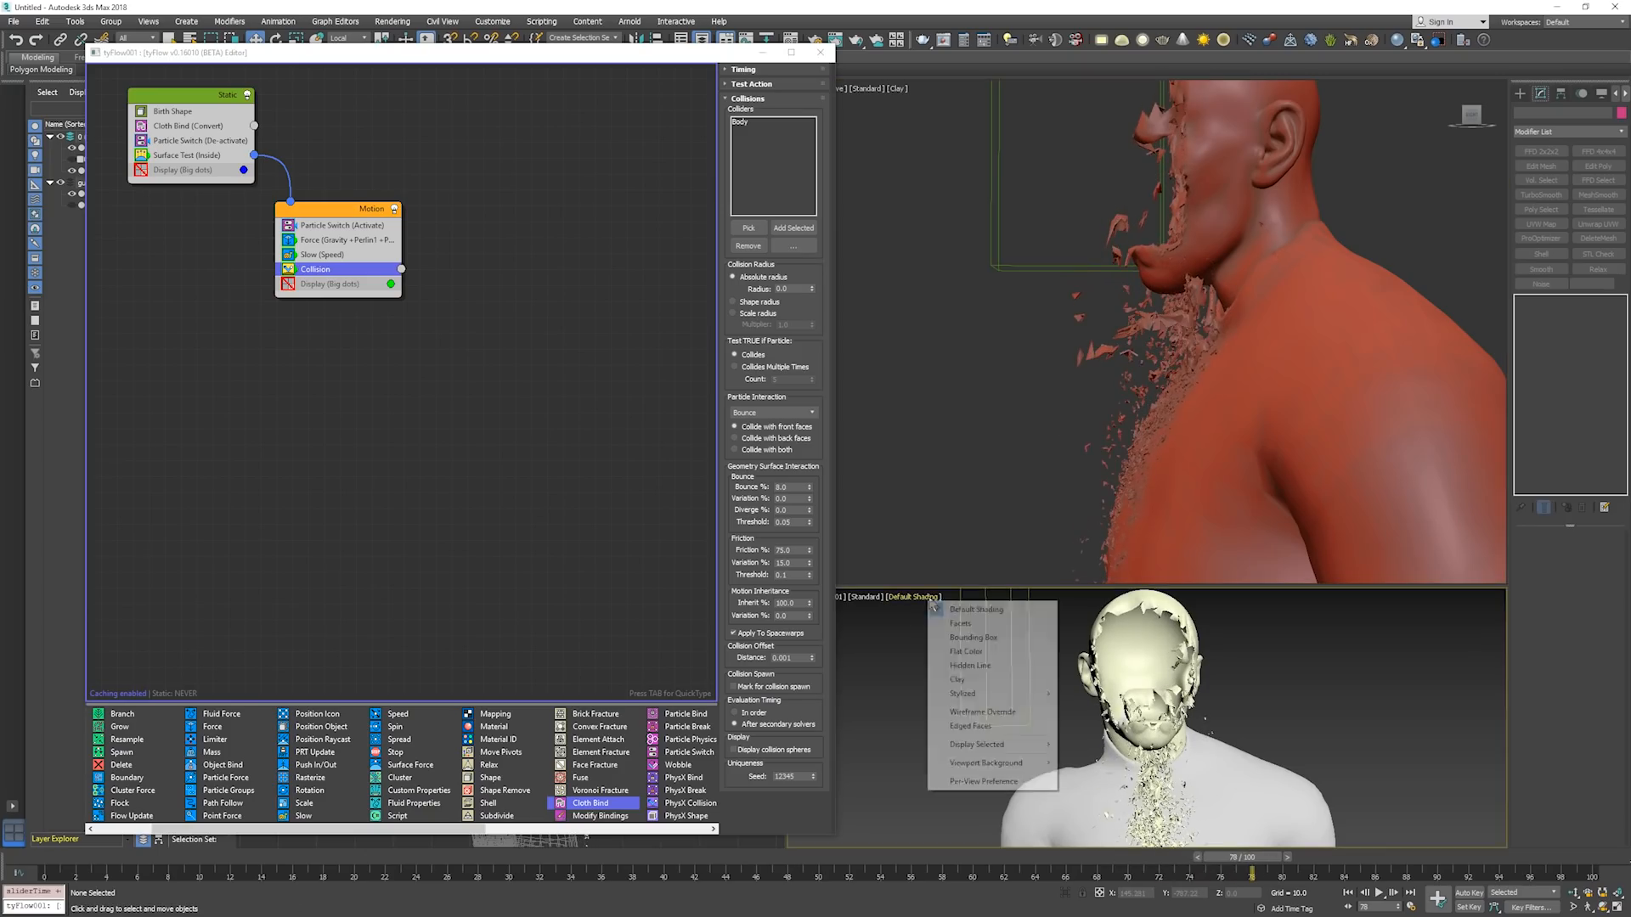
{"action": "left_click", "coordinate": [958, 680]}
{"action": "mouse_move", "coordinate": [1162, 715]}
{"action": "middle_mouse_down", "text": "alt"}
{"action": "mouse_move", "coordinate": [1172, 663]}
{"action": "mouse_move", "coordinate": [1143, 692]}
{"action": "mouse_move", "coordinate": [1219, 697]}
{"action": "mouse_move", "coordinate": [1089, 677]}
{"action": "mouse_move", "coordinate": [1147, 699]}
{"action": "mouse_move", "coordinate": [1136, 710]}
{"action": "mouse_move", "coordinate": [1249, 707]}
{"action": "mouse_move", "coordinate": [1158, 728]}
{"action": "mouse_move", "coordinate": [1145, 721]}
{"action": "mouse_move", "coordinate": [1175, 700]}
{"action": "mouse_move", "coordinate": [1153, 706]}
{"action": "middle_mouse_up", "text": "alt"}
{"action": "scroll", "coordinate": [1147, 700], "scroll_direction": "up", "scroll_amount": 4}
{"action": "scroll", "coordinate": [1176, 698], "scroll_direction": "up", "scroll_amount": 2}
{"action": "scroll", "coordinate": [1148, 709], "scroll_direction": "up", "scroll_amount": 2}
{"action": "scroll", "coordinate": [1148, 709], "scroll_direction": "up", "scroll_amount": 1}
{"action": "key", "text": "F4"}
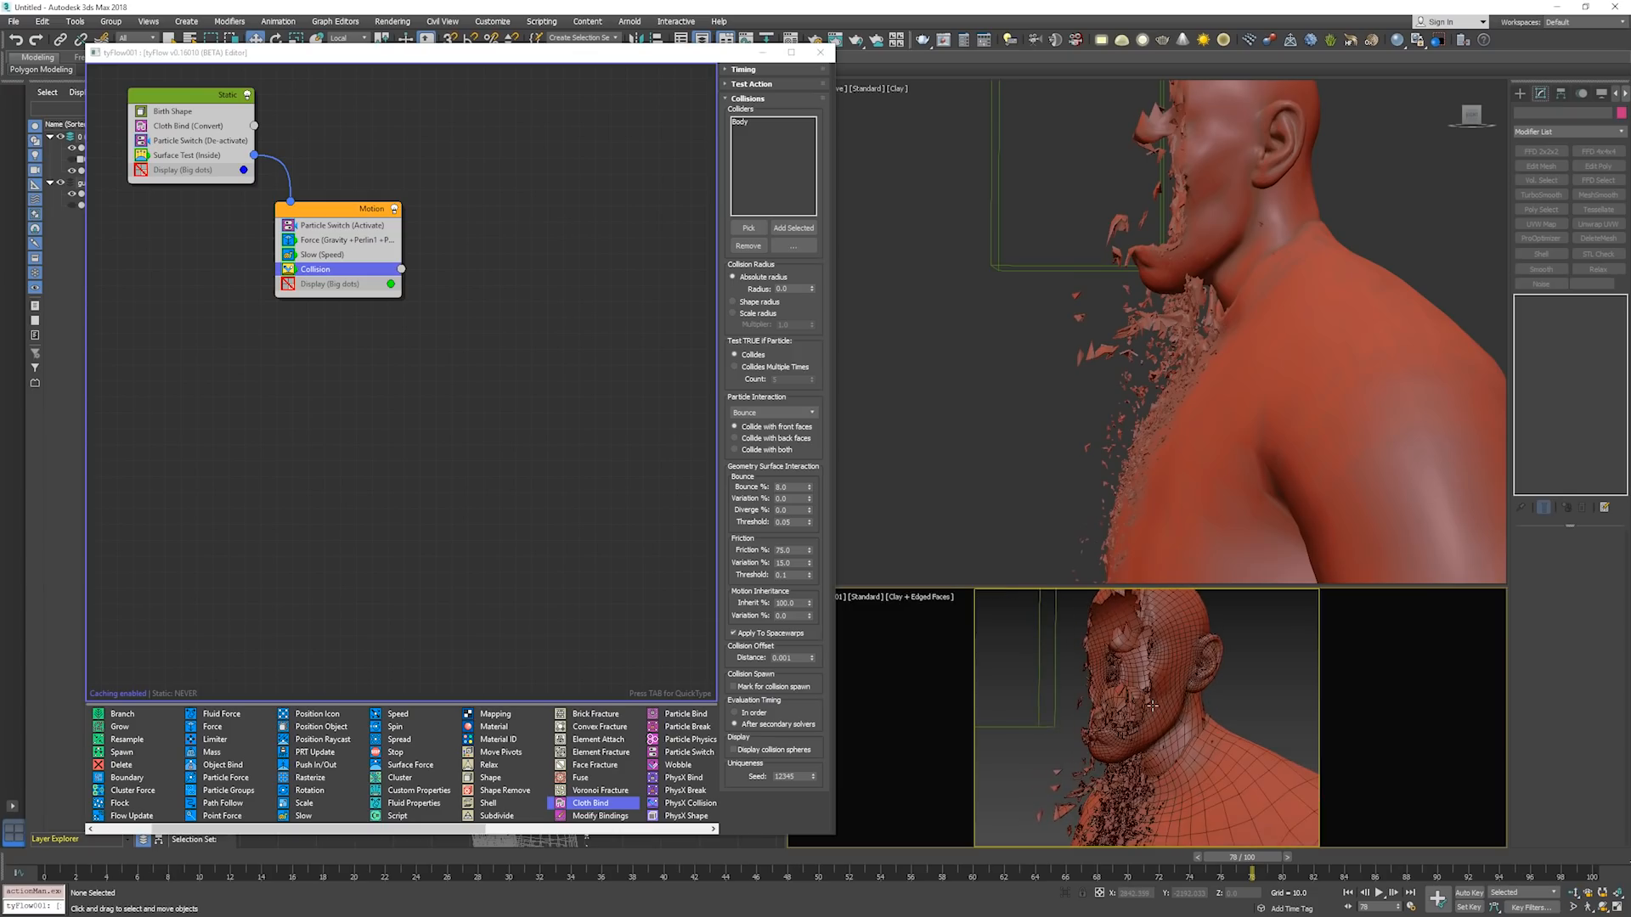
Step the simulation on from frame 78 to frame 97 to examine the debris falling and sliding down the chest.
{"action": "middle_click", "coordinate": [1118, 445]}
{"action": "key", "text": "period"}
{"action": "key", "text": "period"}
{"action": "key", "text": "period"}
{"action": "key", "text": "period"}
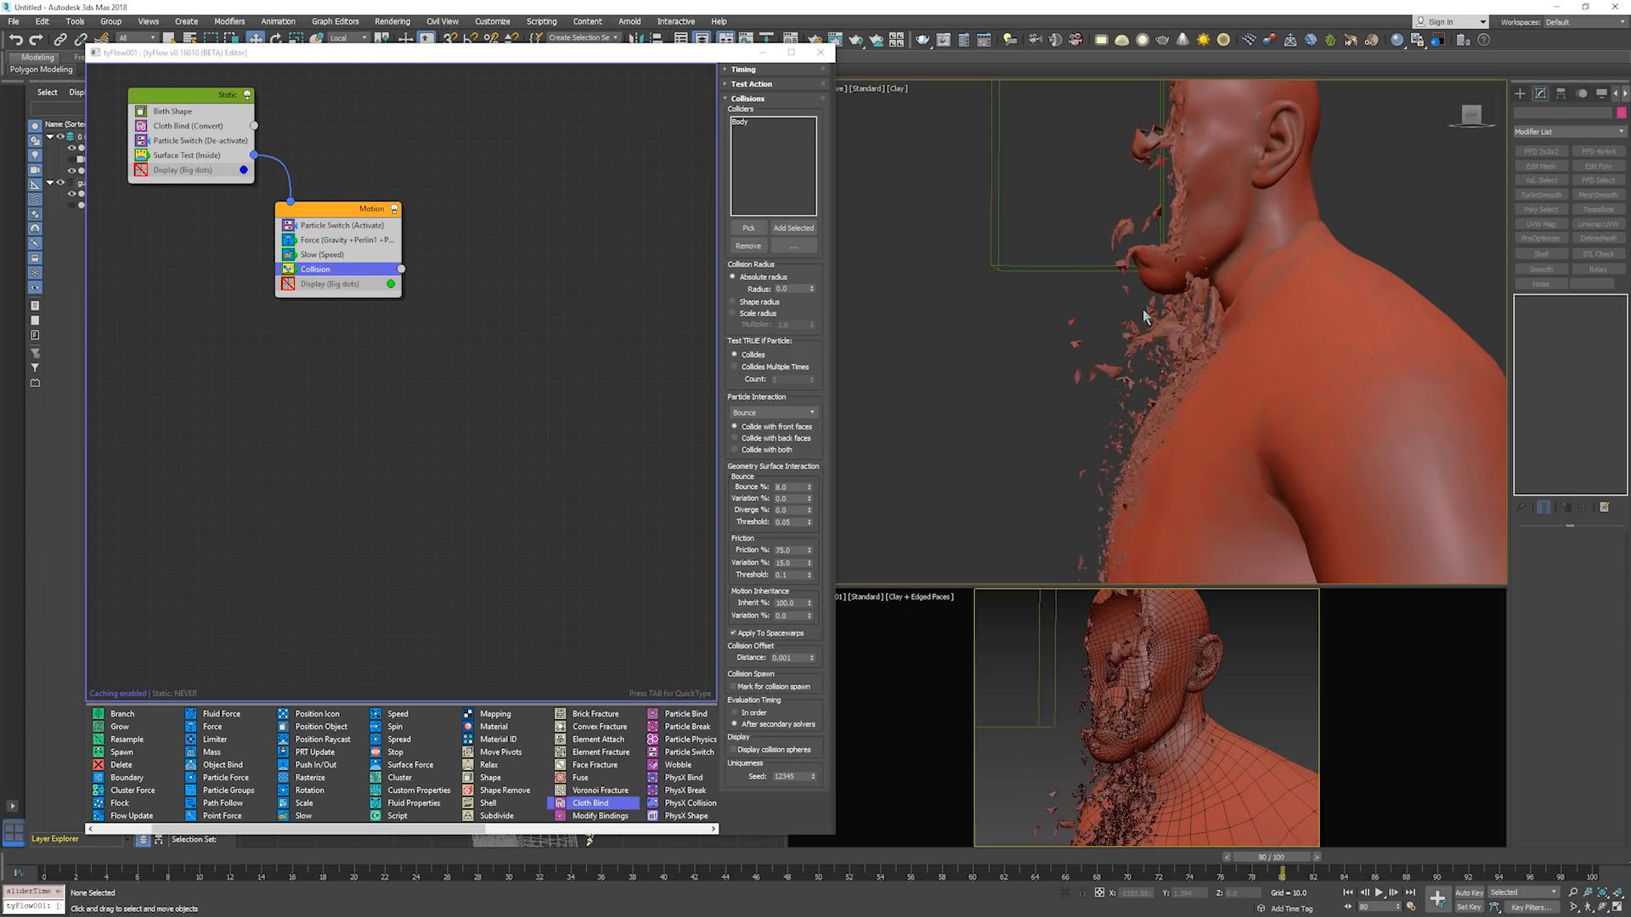
{"action": "key", "text": "period"}
{"action": "key", "text": "period"}
{"action": "key", "text": "period"}
{"action": "key", "text": "period"}
{"action": "key", "text": "period"}
{"action": "key", "text": "period"}
{"action": "key", "text": "period"}
{"action": "key", "text": "period"}
{"action": "key", "text": "period"}
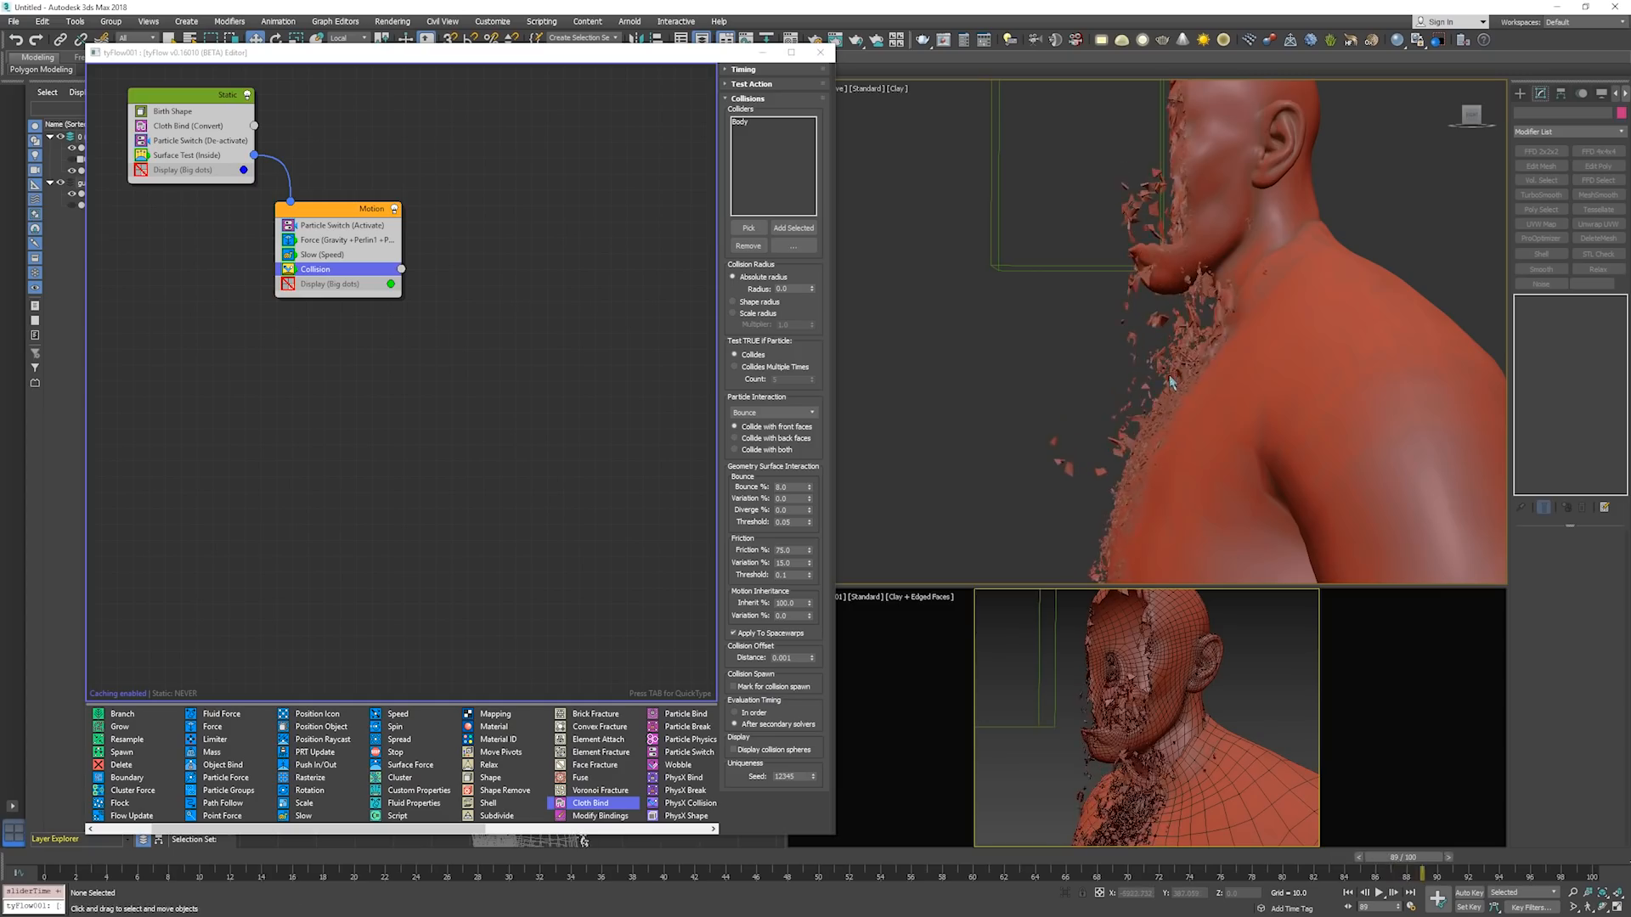
{"action": "key", "text": "period"}
{"action": "key", "text": "period"}
{"action": "key", "text": "period"}
{"action": "key", "text": "period"}
{"action": "key", "text": "period"}
{"action": "key", "text": "period"}
{"action": "key", "text": "period"}
{"action": "key", "text": "period"}
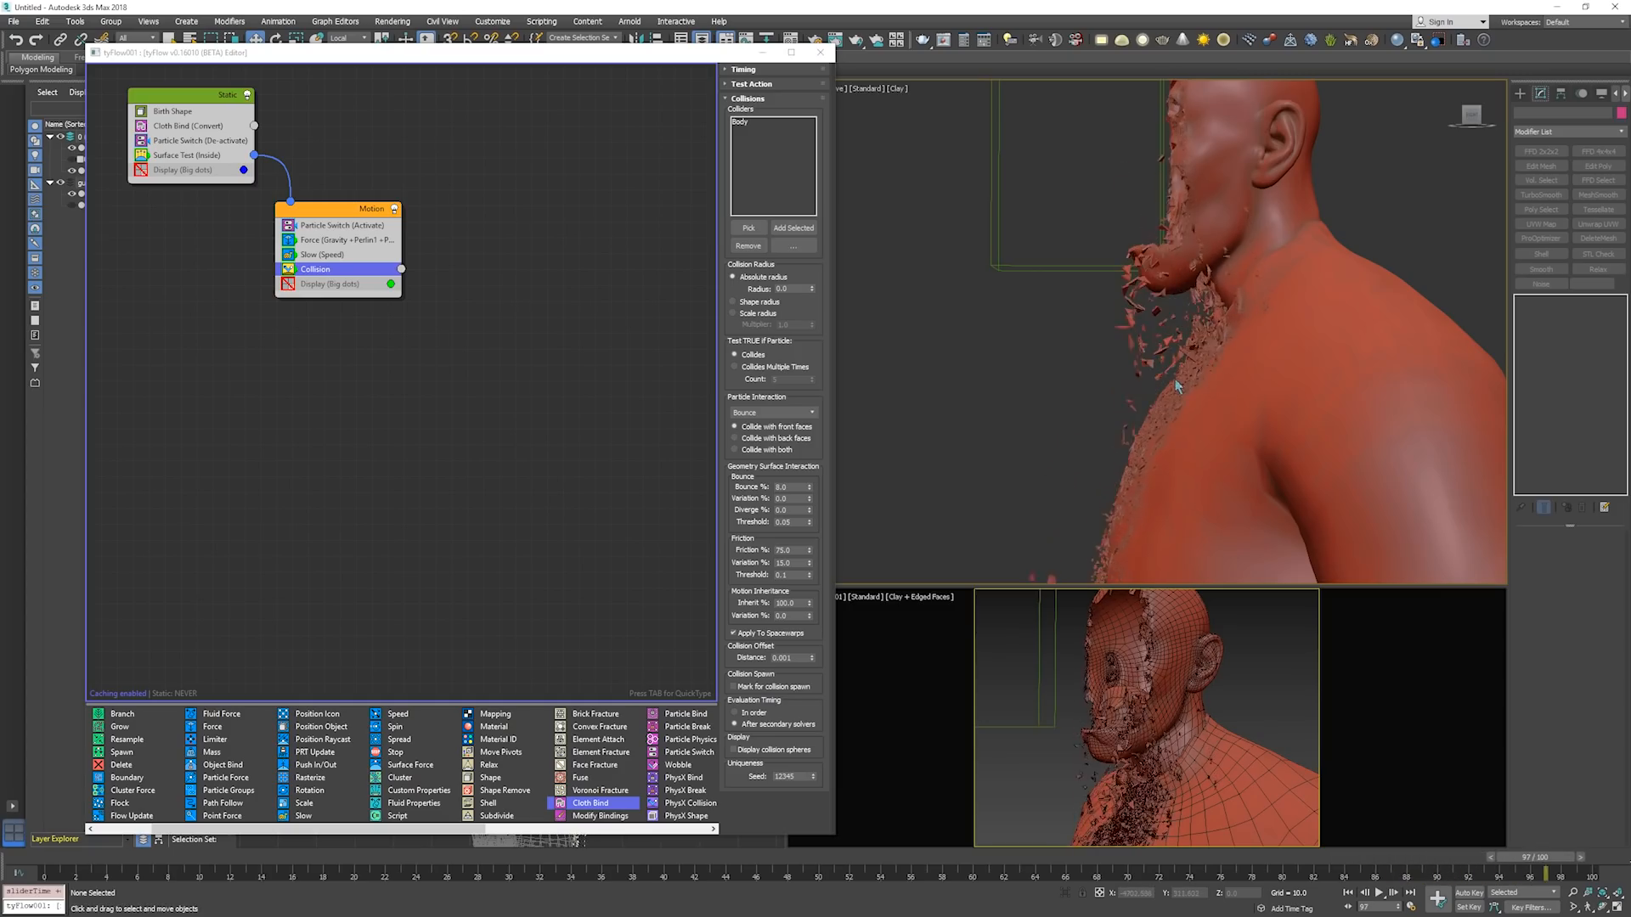
Extend the animation's end time to frame 150.
{"action": "left_click", "coordinate": [1474, 788]}
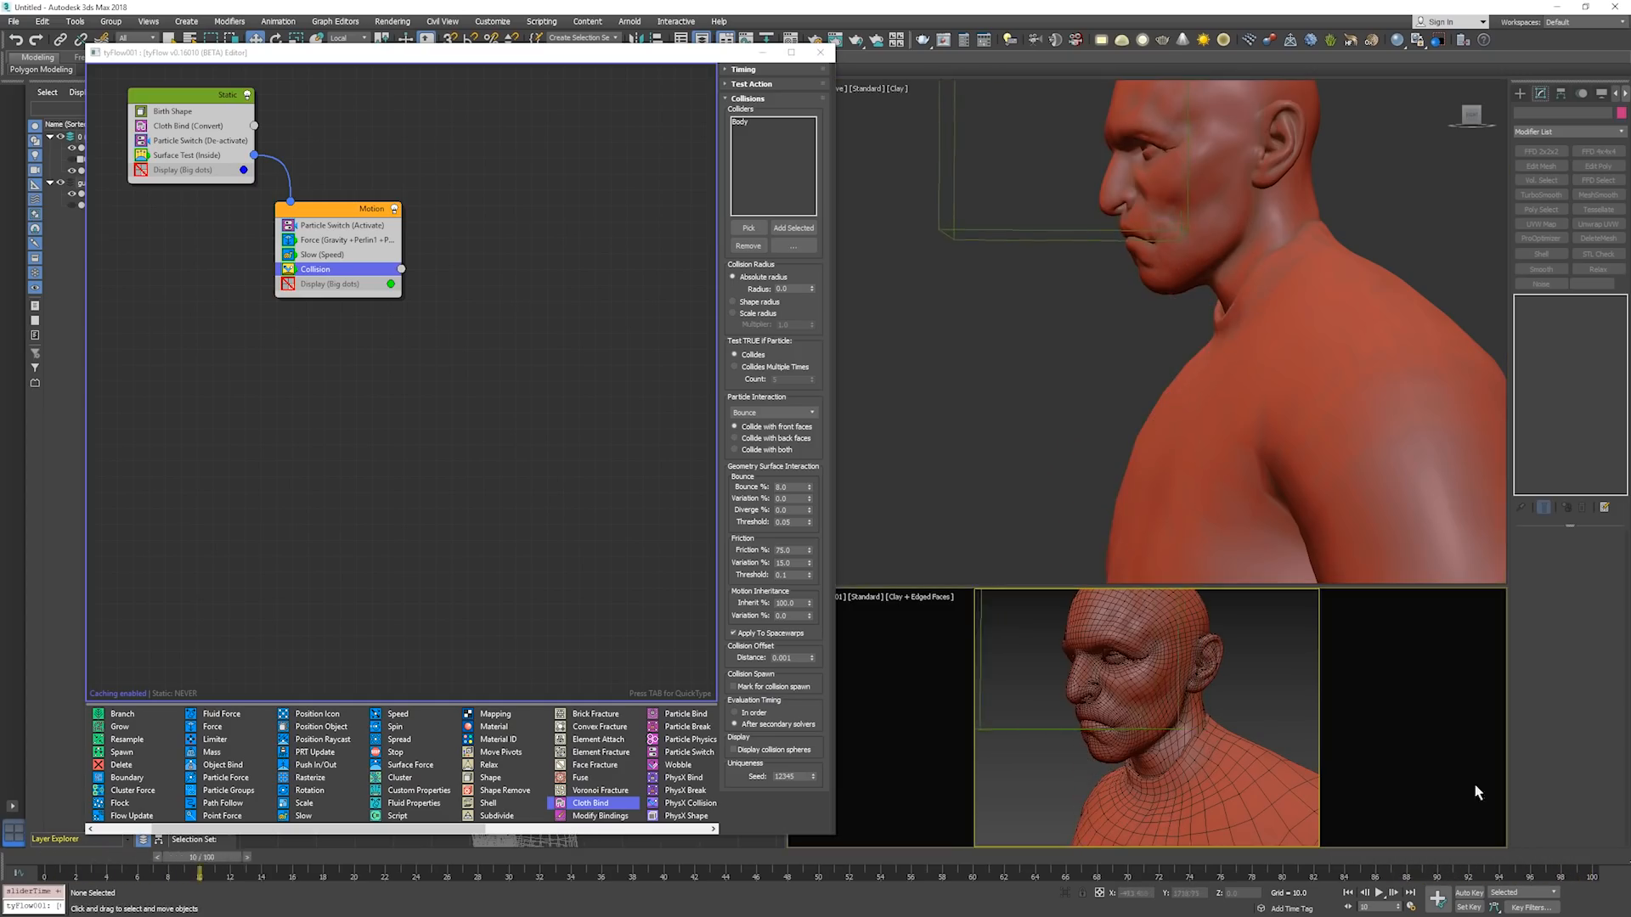
{"action": "right_click", "coordinate": [1400, 895]}
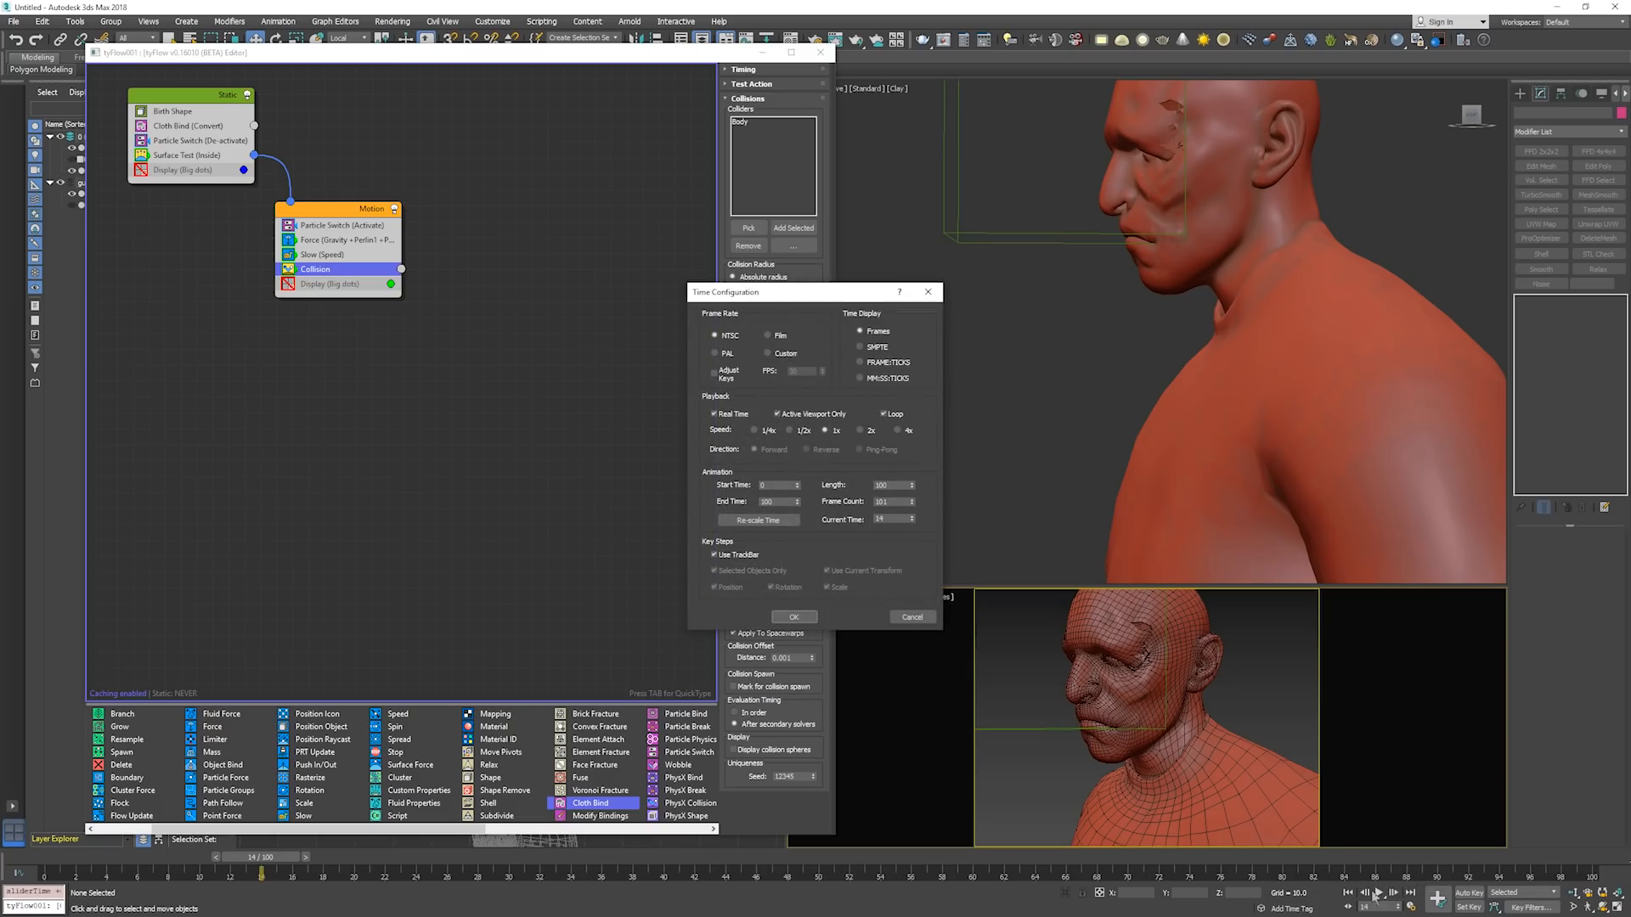
{"action": "double_click", "coordinate": [779, 504]}
{"action": "type", "text": "150"}
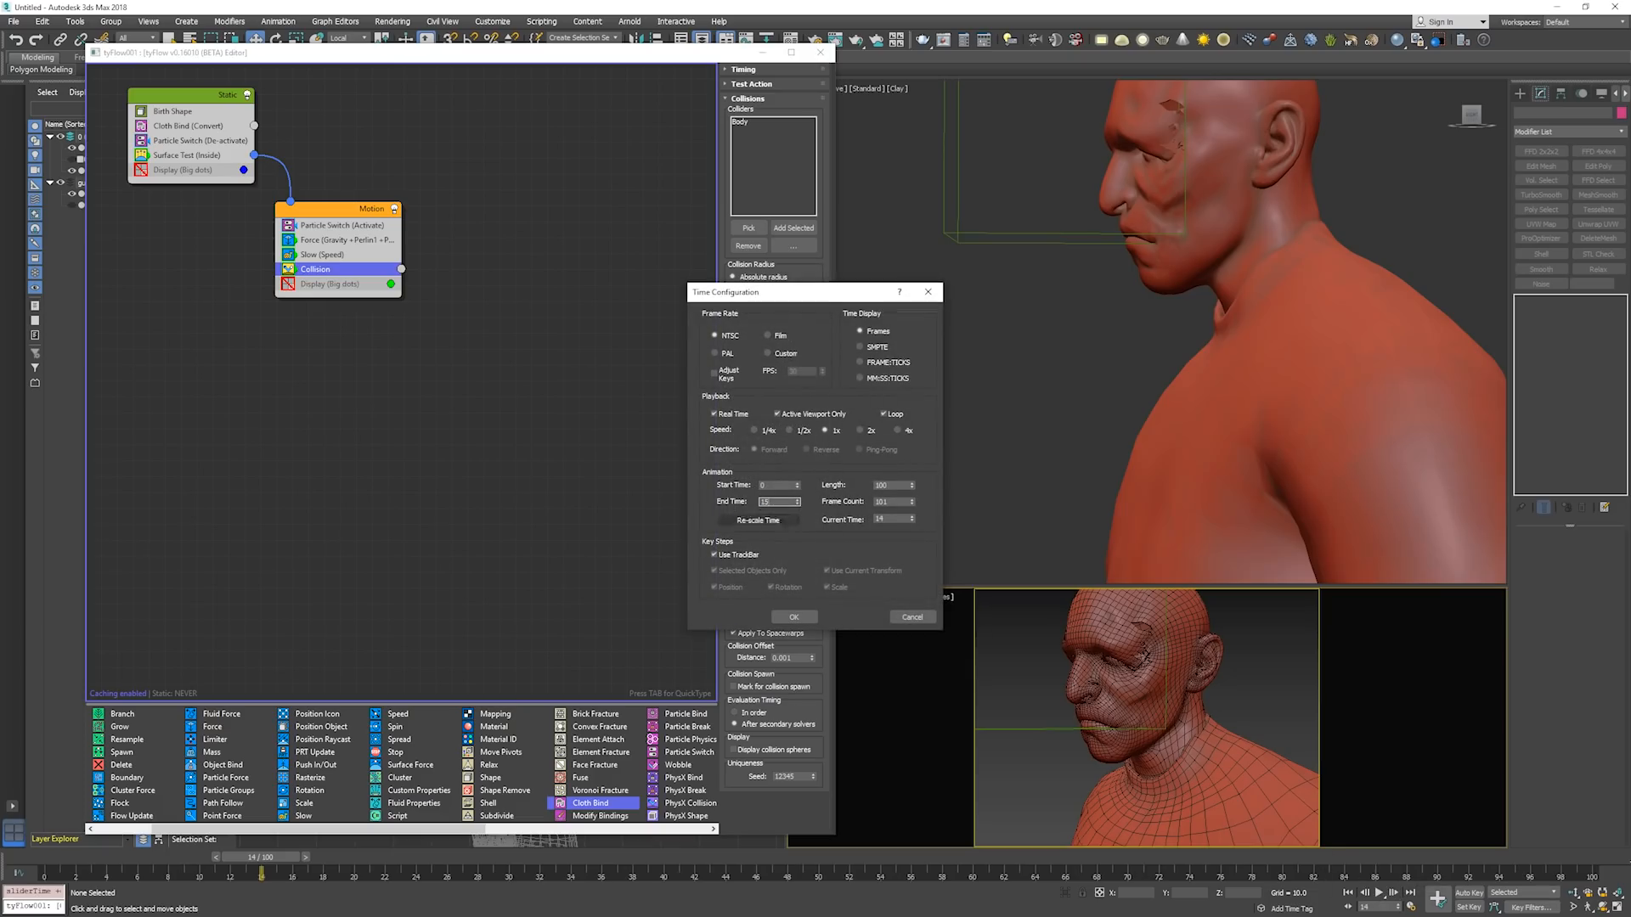
{"action": "key", "text": "Return"}
{"action": "left_click", "coordinate": [795, 616]}
{"action": "left_click", "coordinate": [1022, 435]}
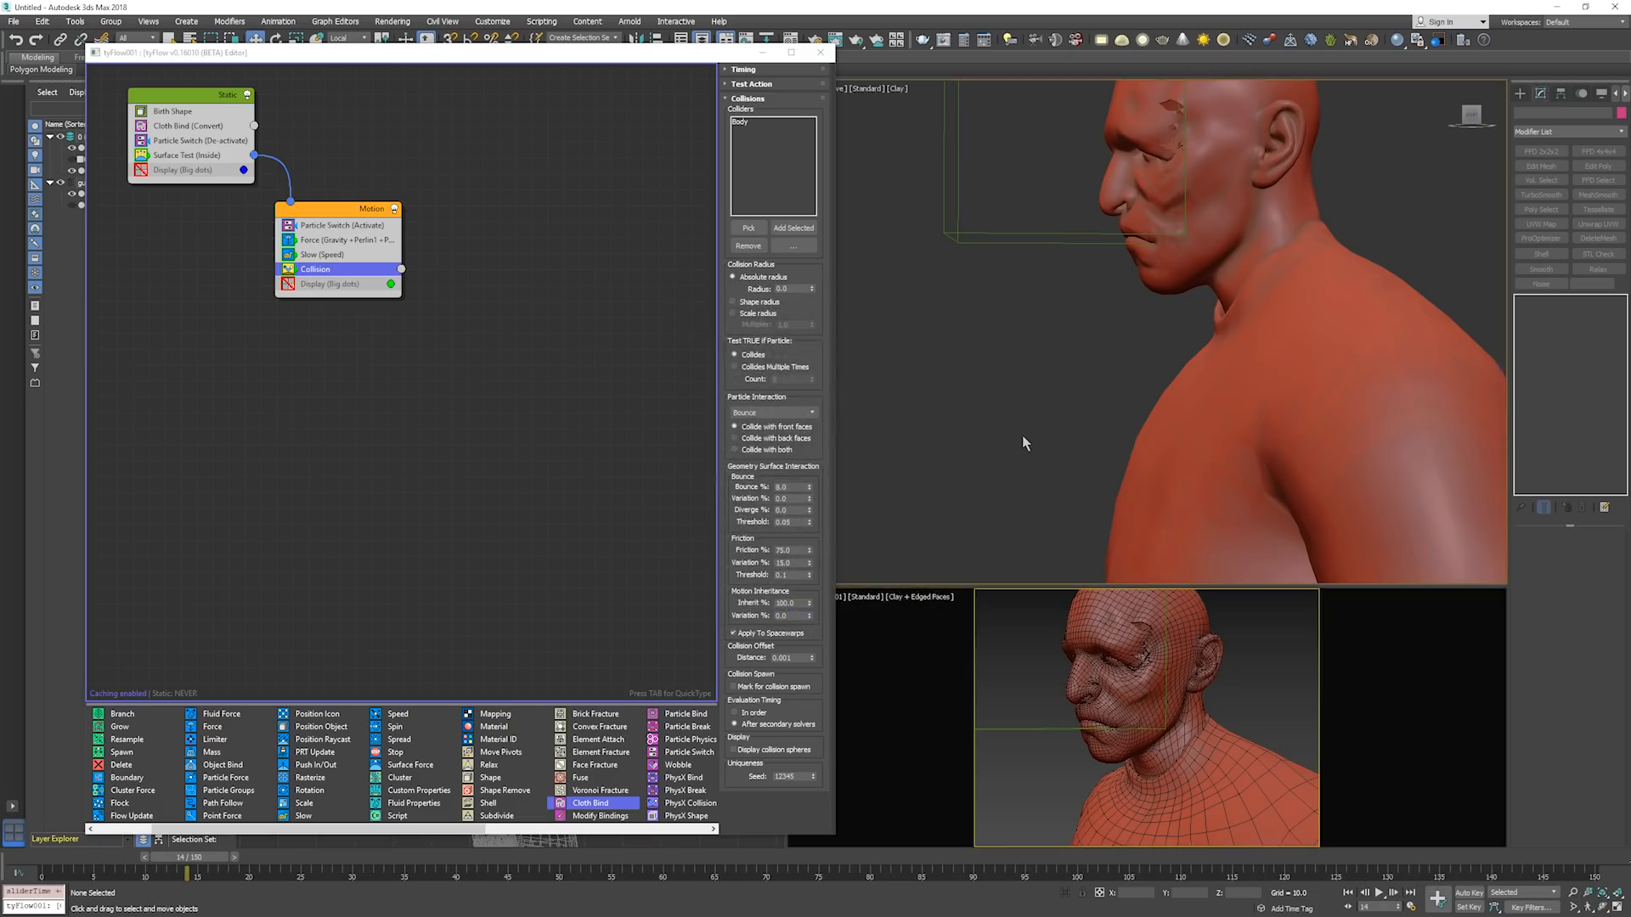
Calculate the simulation through to frame 150, return to the start and scrub through the timeline.
{"action": "key", "text": "End"}
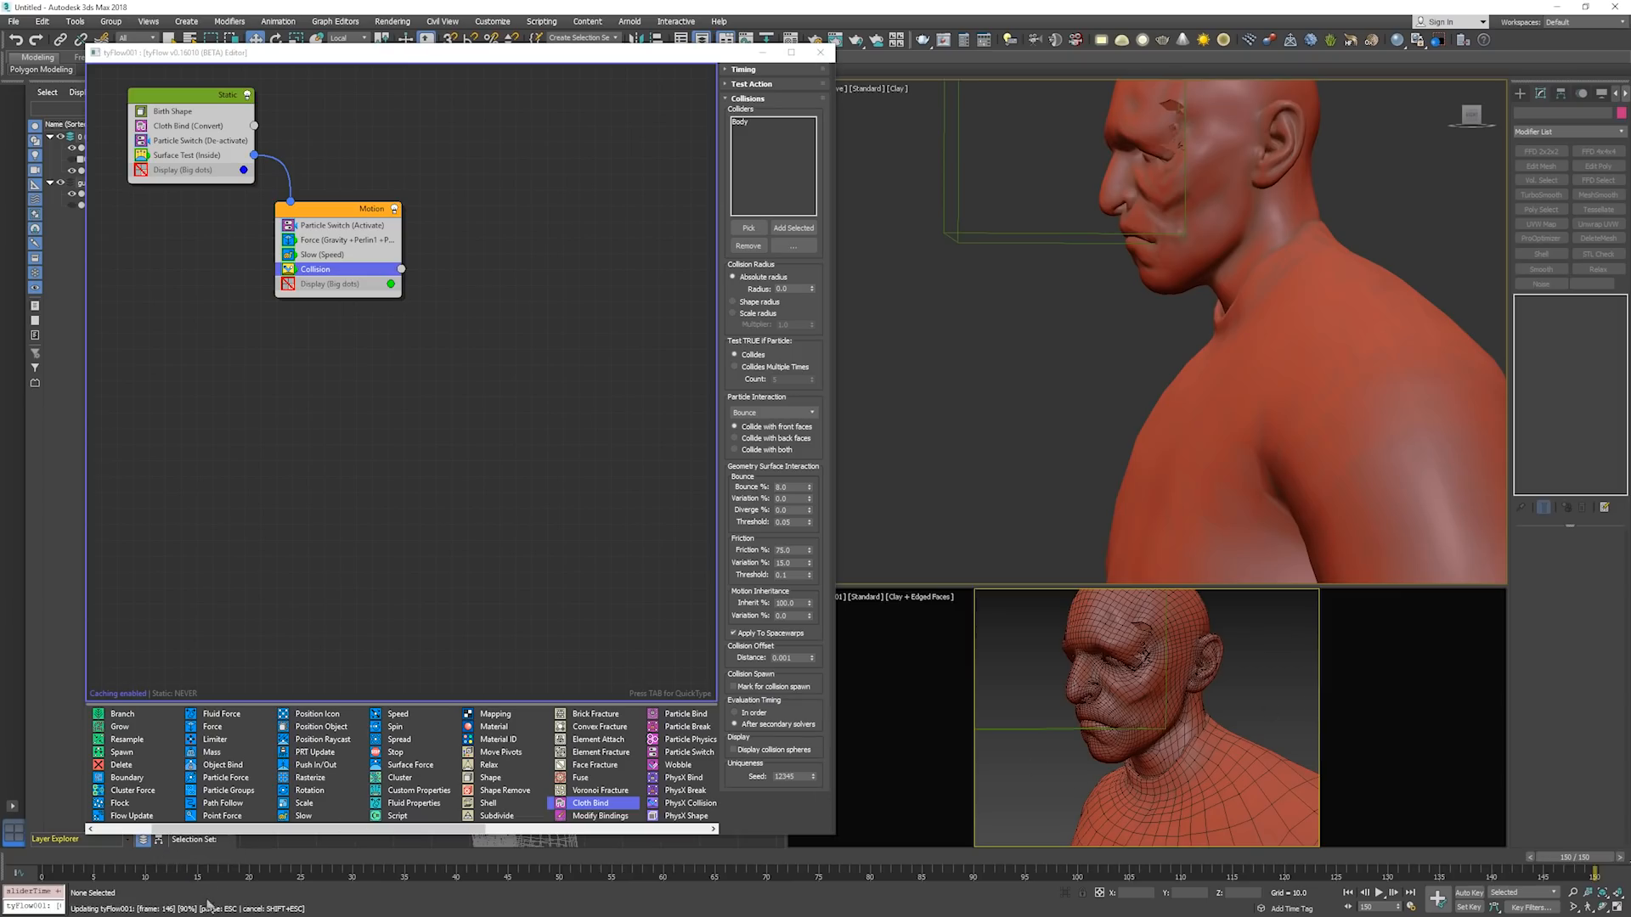
{"action": "key", "text": "Home"}
{"action": "left_click_drag", "start_coordinate": [191, 860], "coordinate": [1558, 892]}
Show edged faces in the upper viewport and view the bust from the opposite side.
{"action": "middle_click_drag", "start_coordinate": [1257, 552], "coordinate": [1159, 476]}
{"action": "key", "text": "F4"}
{"action": "scroll", "coordinate": [1295, 428], "scroll_direction": "up", "scroll_amount": 3}
{"action": "scroll", "coordinate": [1260, 425], "scroll_direction": "down", "scroll_amount": 4}
{"action": "scroll", "coordinate": [1160, 476], "scroll_direction": "down", "scroll_amount": 1}
Play back the extended simulation to examine how the face tears and the debris falls.
{"action": "key", "text": "/"}
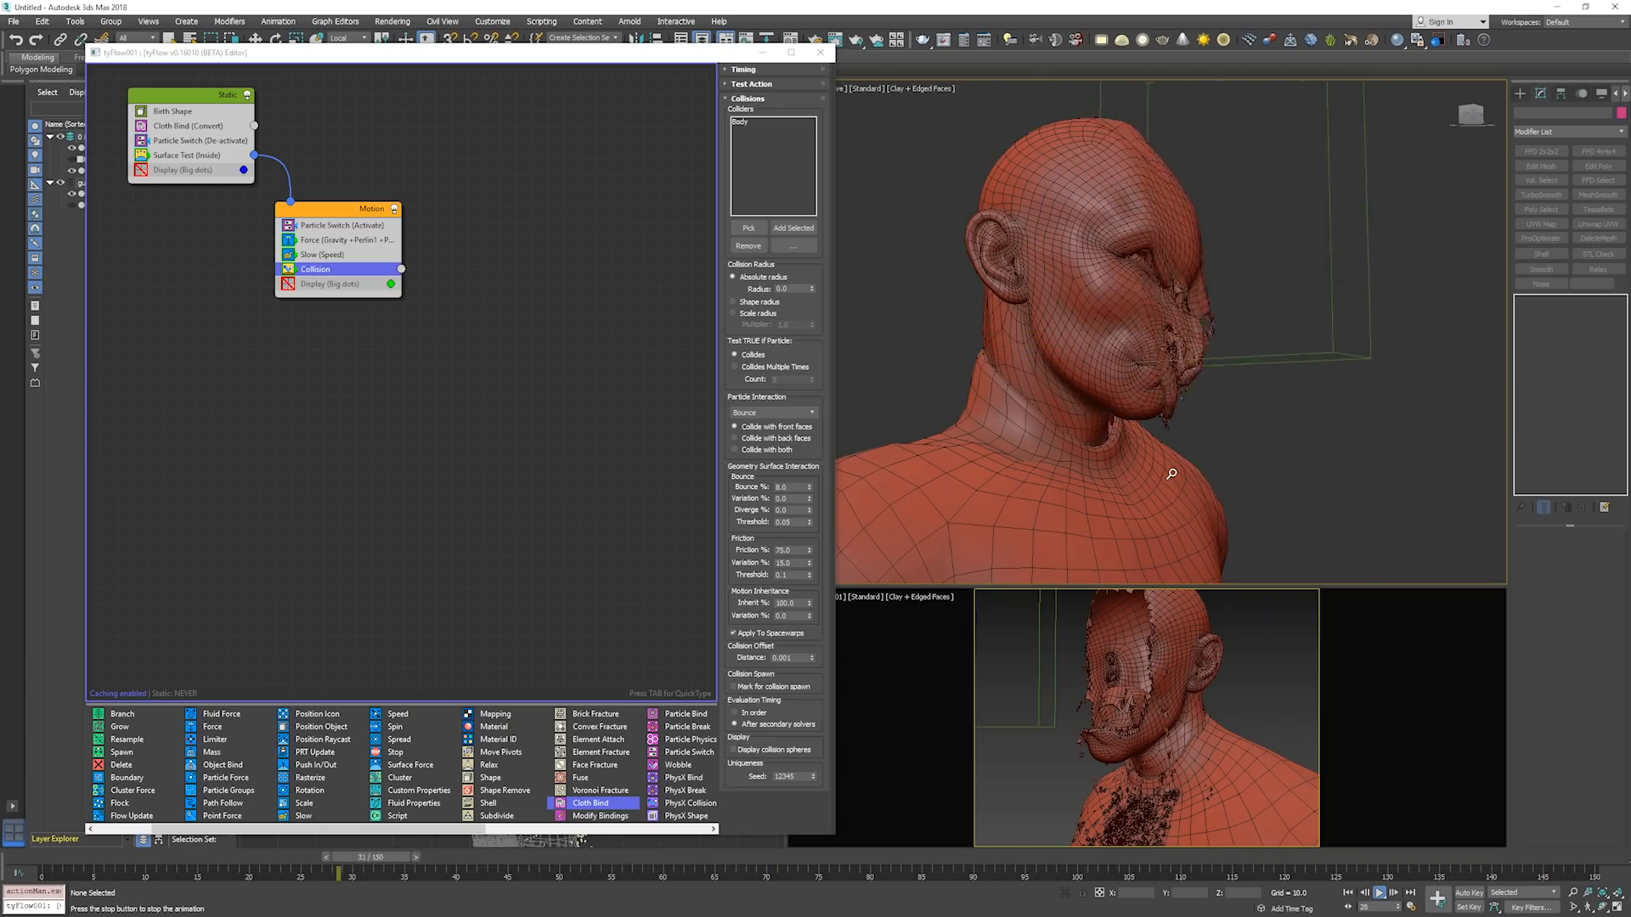
{"action": "key", "text": "/"}
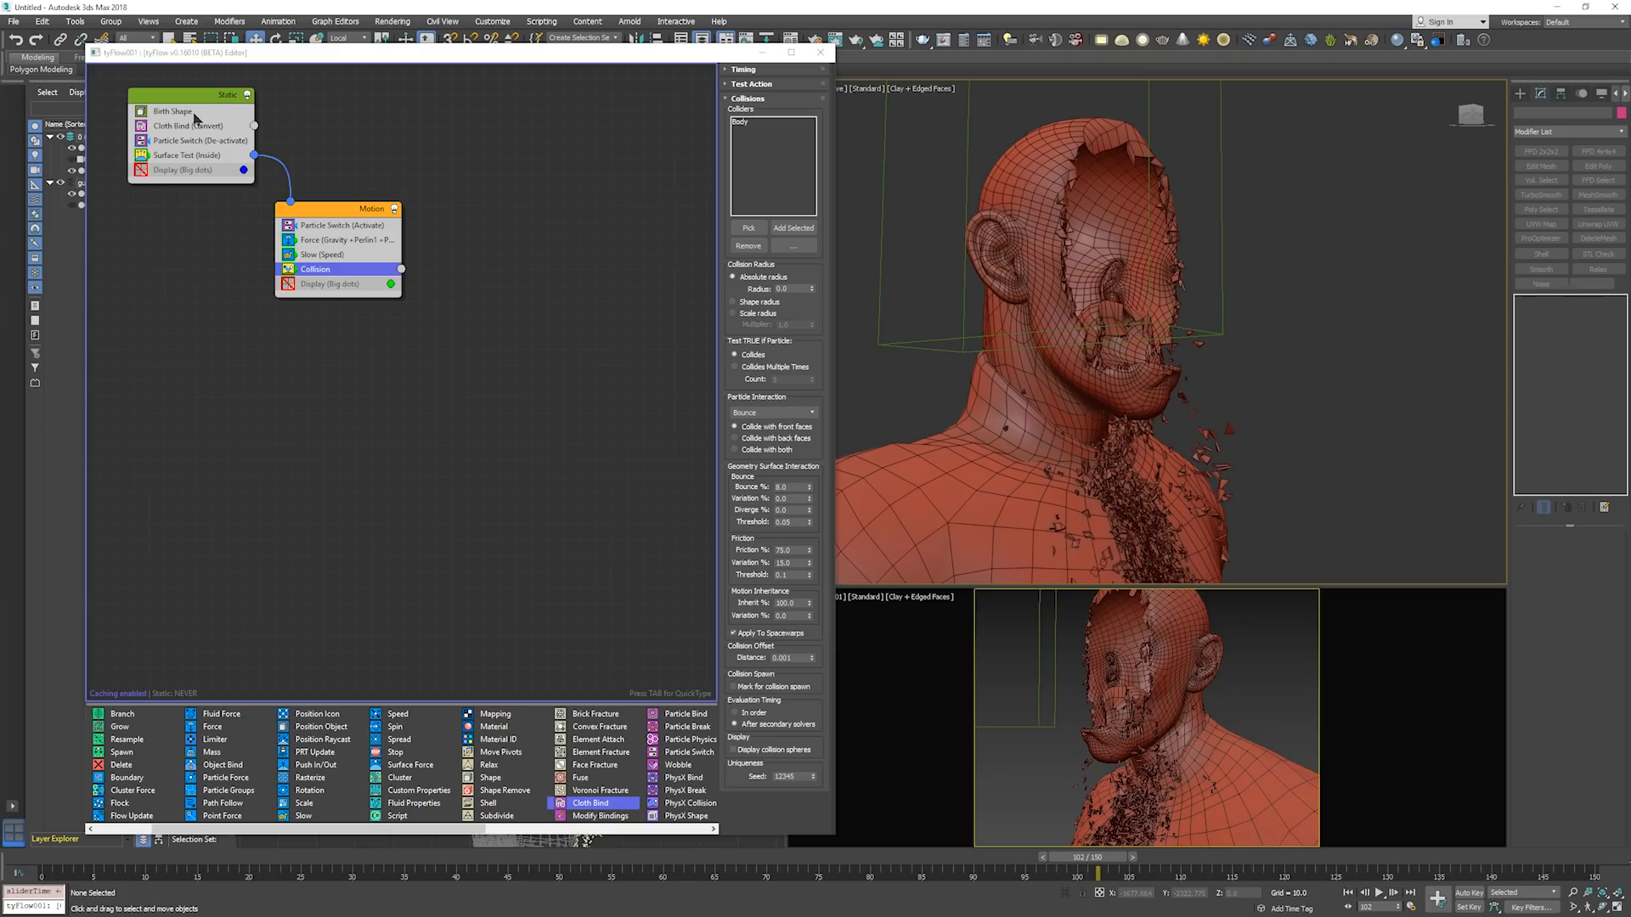
{"action": "key", "text": "slash"}
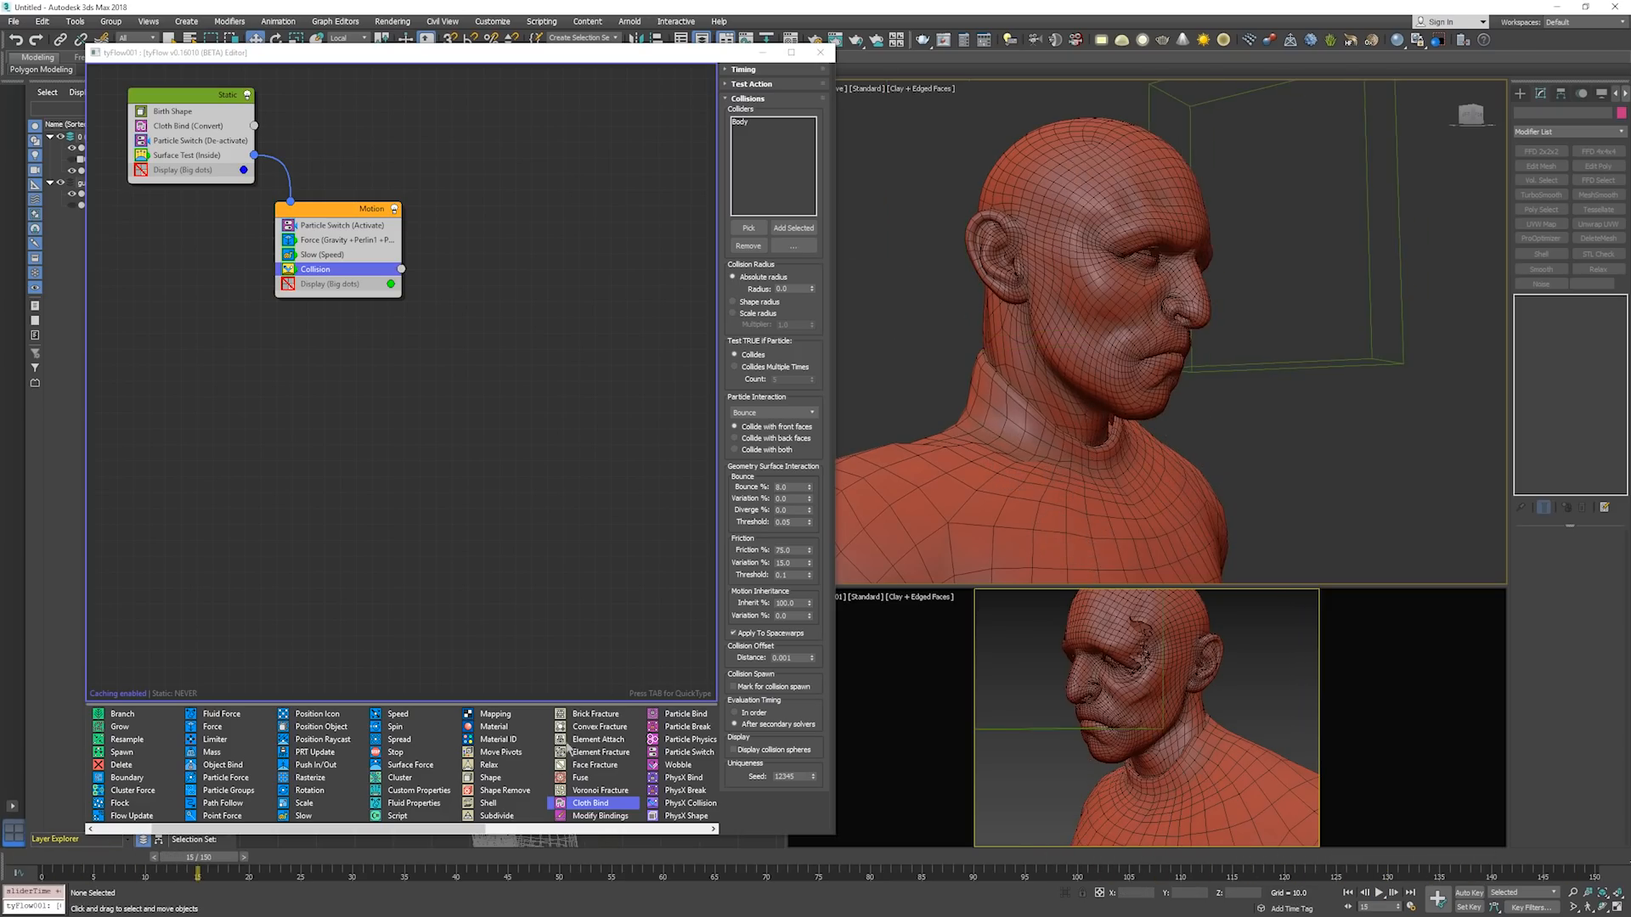
{"action": "key", "text": "slash"}
Scrub from the early frames towards the end and play back the tearing with the head in profile.
{"action": "left_click_drag", "start_coordinate": [429, 867], "coordinate": [227, 823]}
{"action": "left_click_drag", "start_coordinate": [77, 857], "coordinate": [1387, 856]}
{"action": "middle_click_drag", "start_coordinate": [1220, 414], "coordinate": [1020, 294], "text": "alt"}
{"action": "key", "text": "/"}
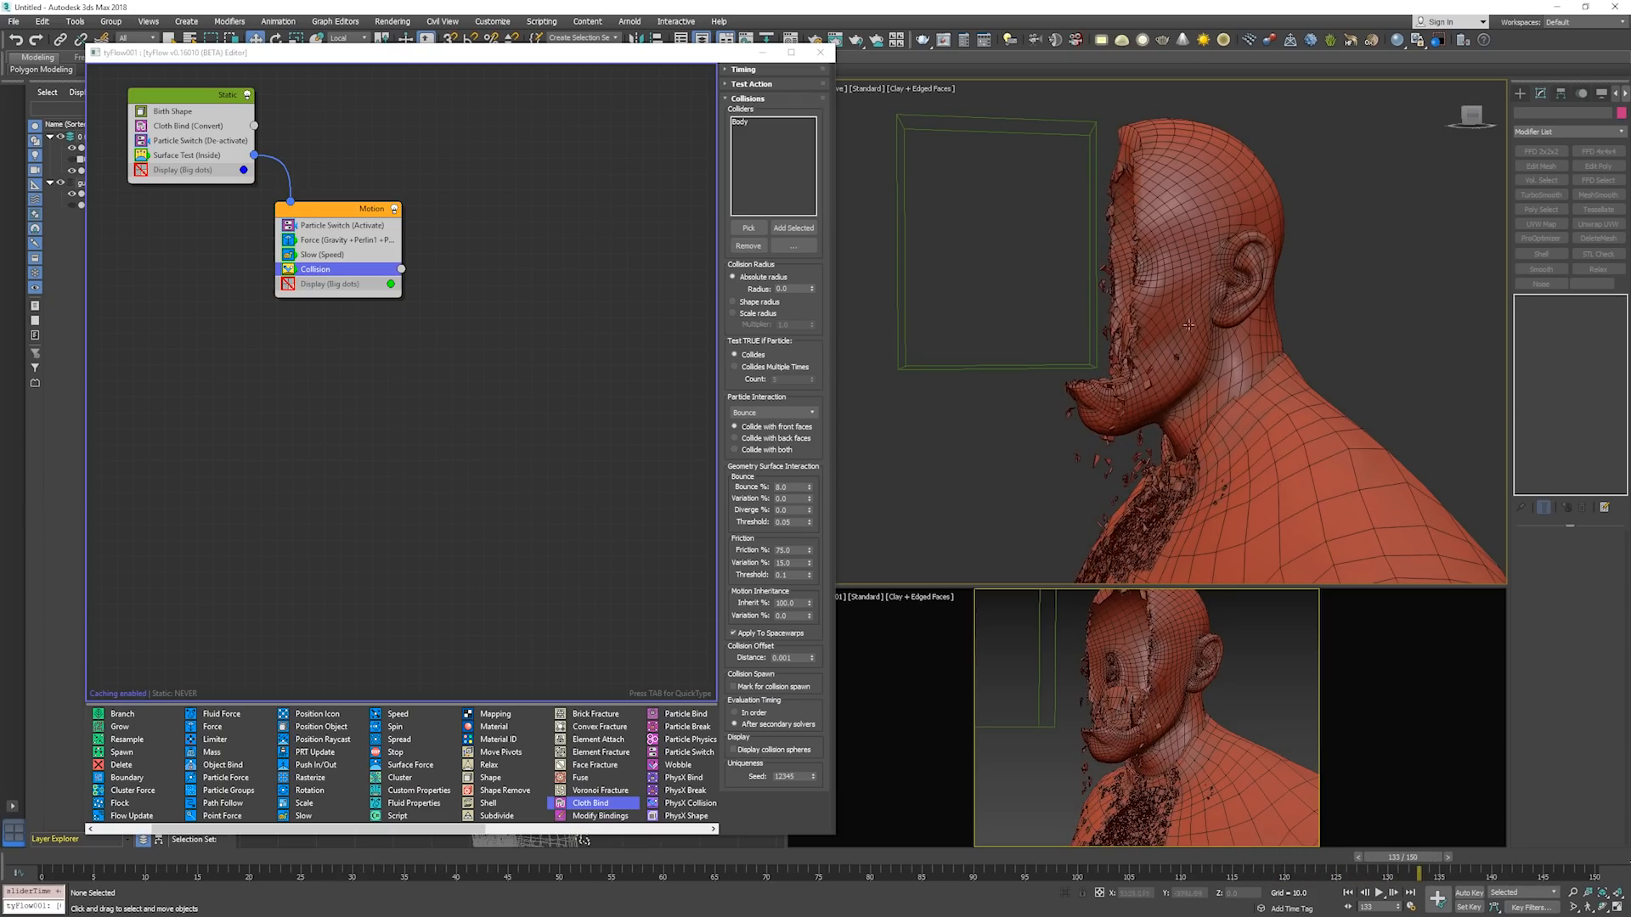
Examine the torn face close up in profile and from the open front while stepping through the final frames.
{"action": "middle_click_drag", "start_coordinate": [1181, 347], "coordinate": [1169, 360]}
{"action": "scroll", "coordinate": [1169, 360], "scroll_direction": "up", "scroll_amount": 3}
{"action": "key", "text": "alt+z"}
{"action": "left_click_drag", "start_coordinate": [1119, 356], "coordinate": [1119, 395]}
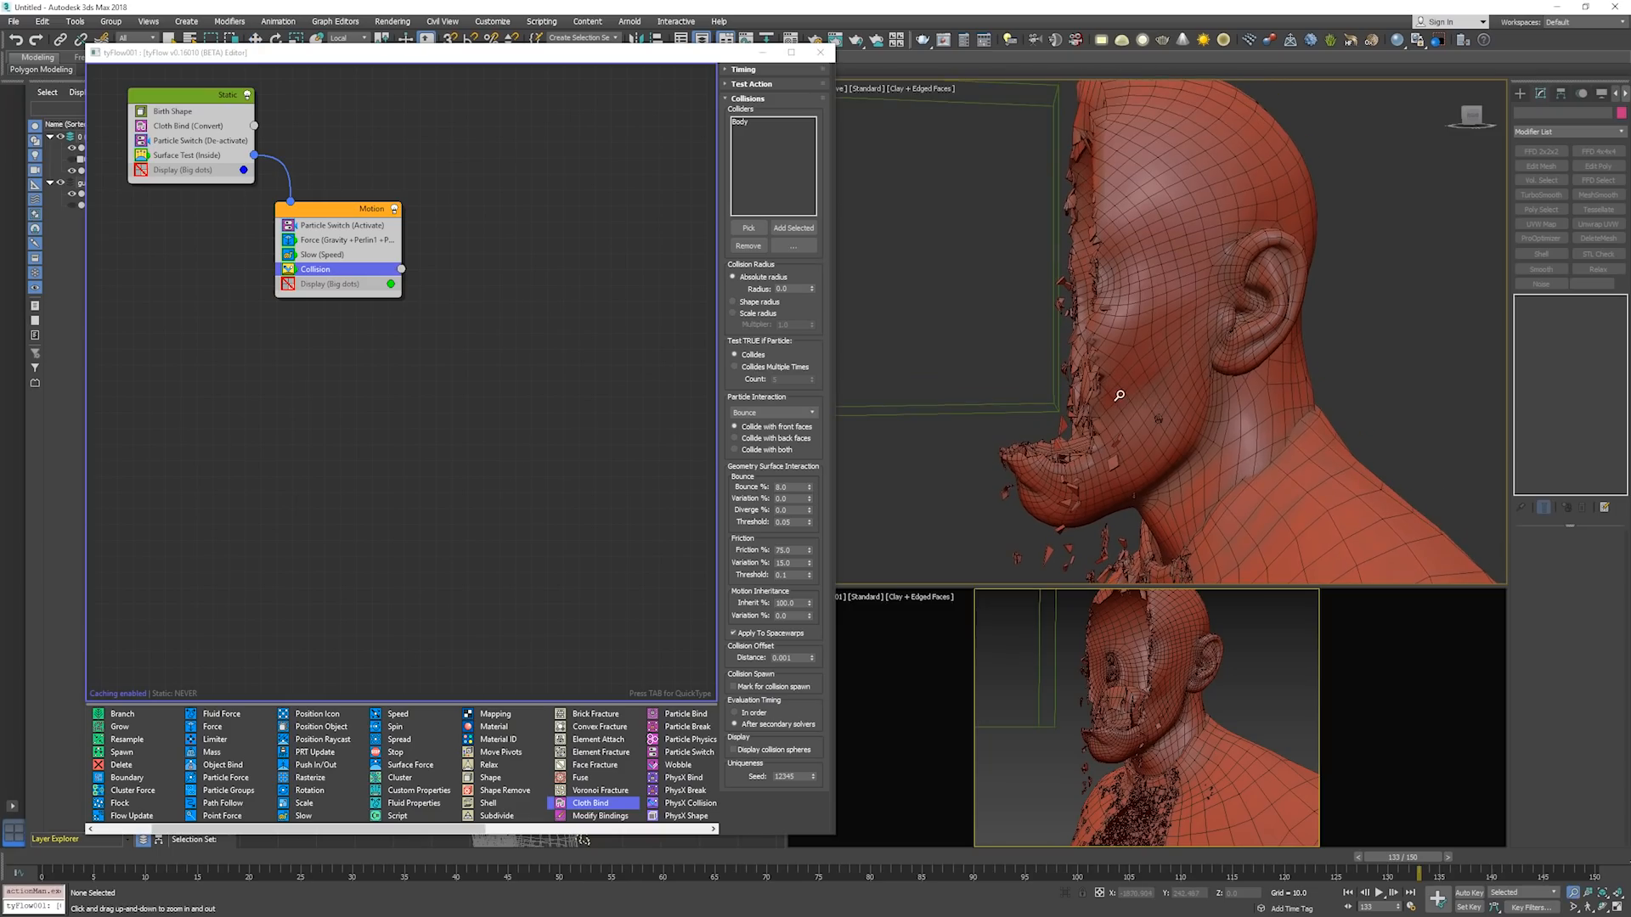
{"action": "middle_click_drag", "start_coordinate": [1138, 398], "coordinate": [1143, 423]}
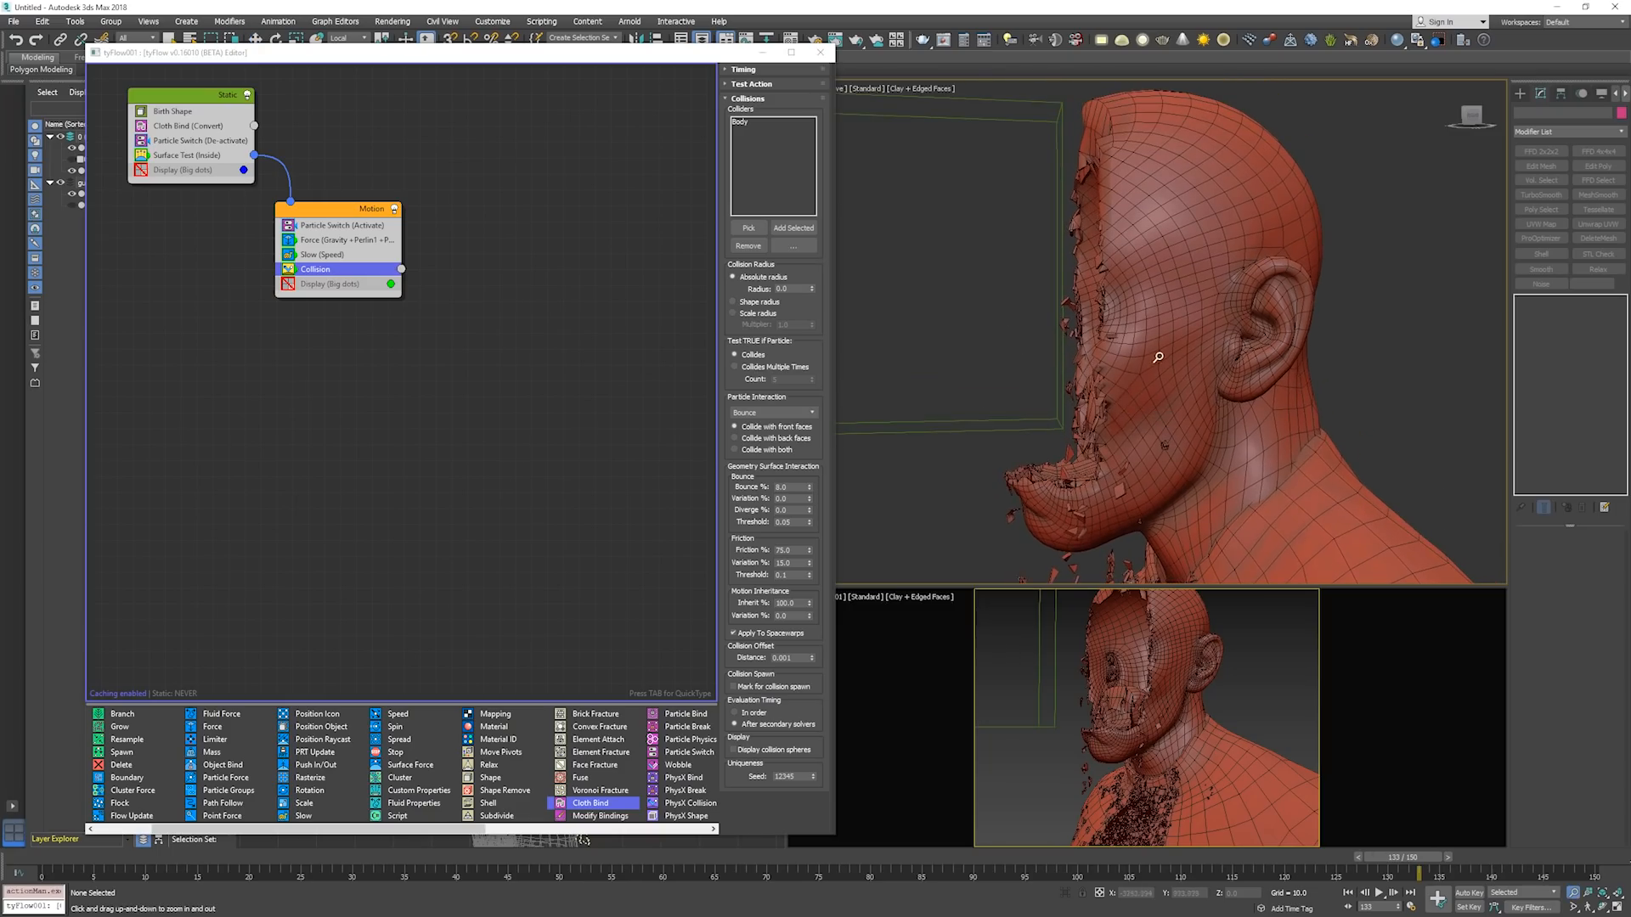
{"action": "middle_click_drag", "start_coordinate": [1139, 339], "coordinate": [1093, 358]}
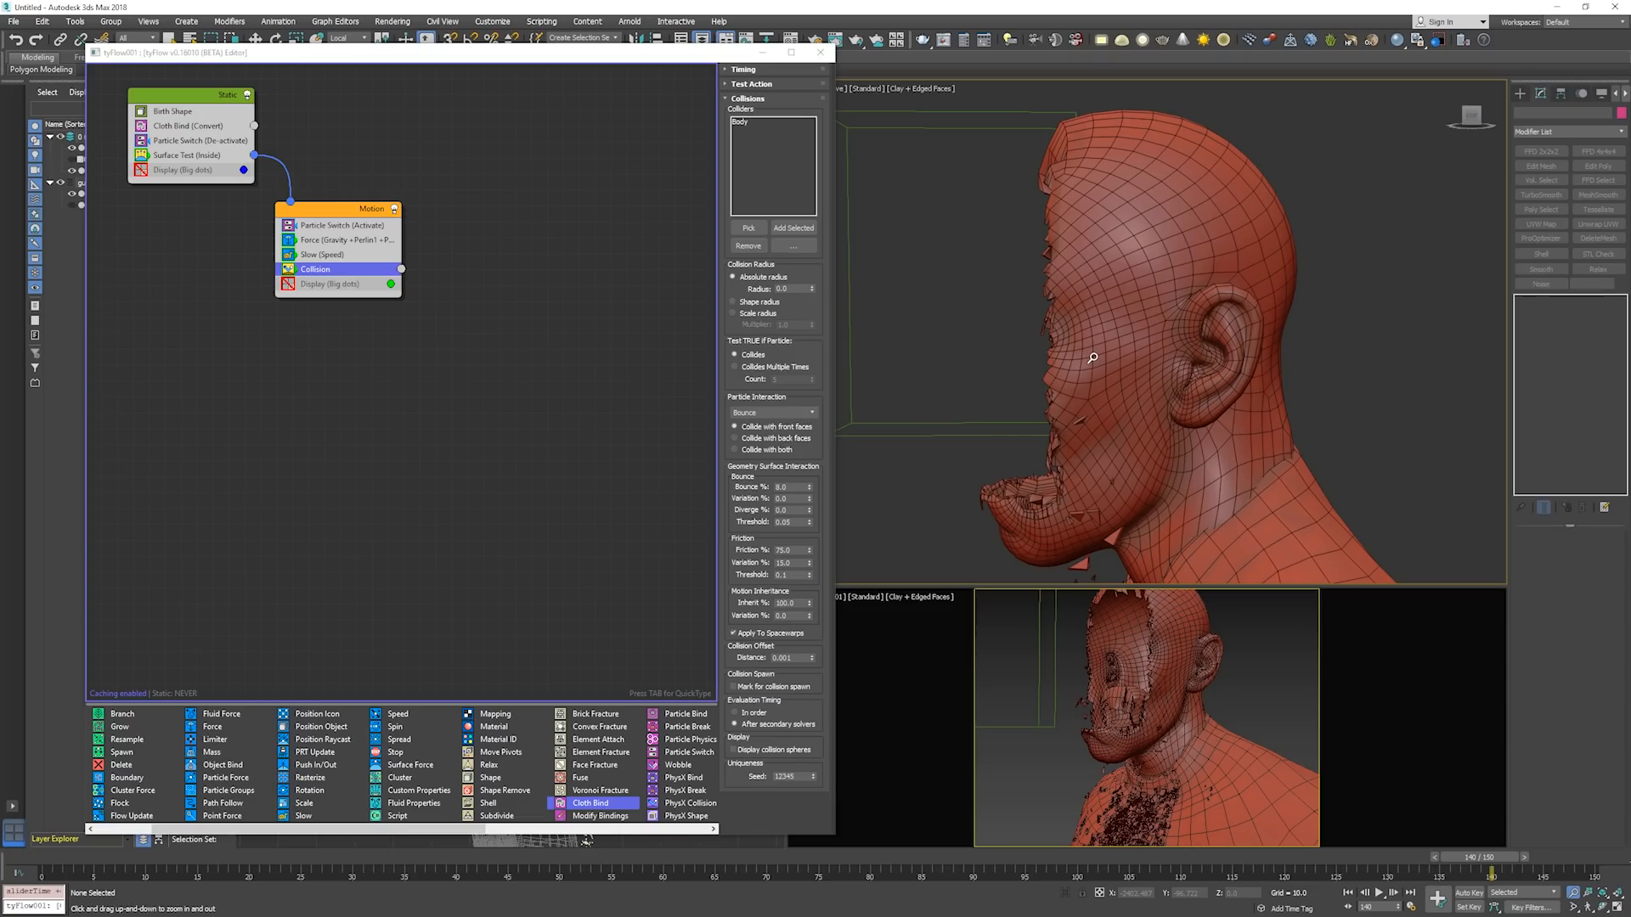
{"action": "key", "text": "ctrl+r"}
{"action": "left_click_drag", "start_coordinate": [1093, 374], "coordinate": [1264, 375]}
{"action": "key", "text": "period"}
{"action": "key", "text": "period"}
{"action": "key", "text": "period"}
{"action": "key", "text": "period"}
{"action": "key", "text": "period"}
{"action": "key", "text": "period"}
{"action": "key", "text": "period"}
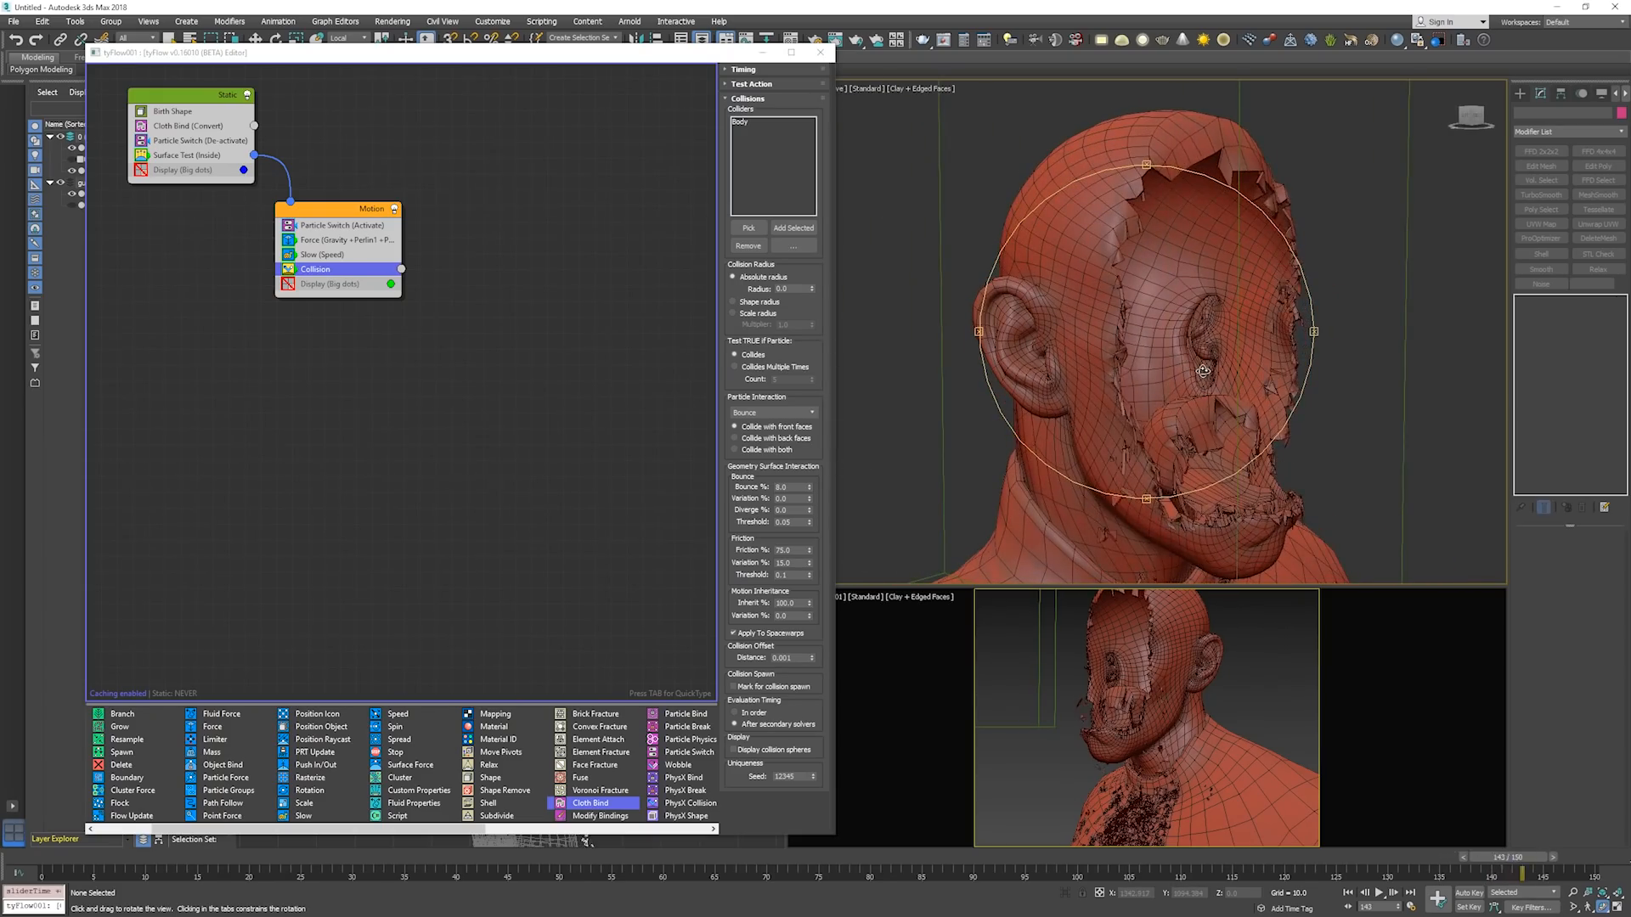
Return to frame 0, select the box and step on to frame 43 to examine how it sweeps through the face.
{"action": "right_click", "coordinate": [1216, 351]}
{"action": "scroll", "coordinate": [1216, 351], "scroll_direction": "down", "scroll_amount": 5}
{"action": "key", "text": "Home"}
{"action": "left_click", "coordinate": [1265, 274]}
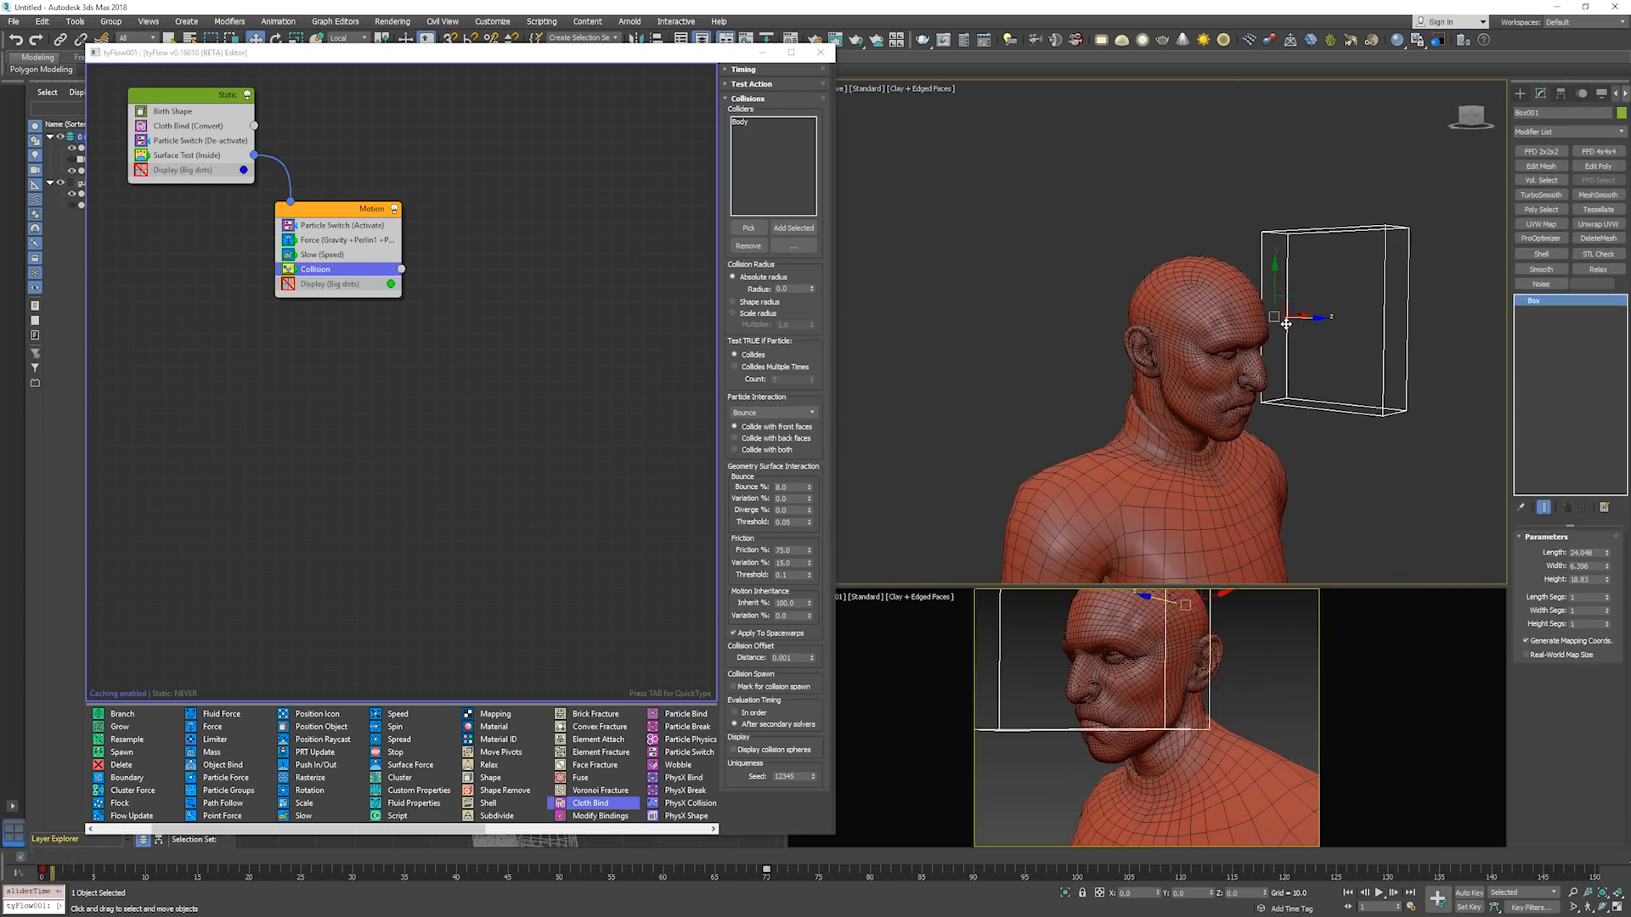
{"action": "key", "text": "period"}
{"action": "key", "text": "period"}
{"action": "key", "text": "period"}
{"action": "key", "text": "period"}
{"action": "key", "text": "period"}
{"action": "key", "text": "period"}
{"action": "key", "text": "period"}
{"action": "key", "text": "period"}
{"action": "key", "text": "period"}
{"action": "key", "text": "period"}
{"action": "key", "text": "period"}
{"action": "key", "text": "period"}
{"action": "key", "text": "period"}
{"action": "key", "text": "period"}
{"action": "key", "text": "period"}
{"action": "key", "text": "period"}
{"action": "key", "text": "period"}
{"action": "key", "text": "period"}
{"action": "key", "text": "period"}
{"action": "key", "text": "period"}
{"action": "key", "text": "period"}
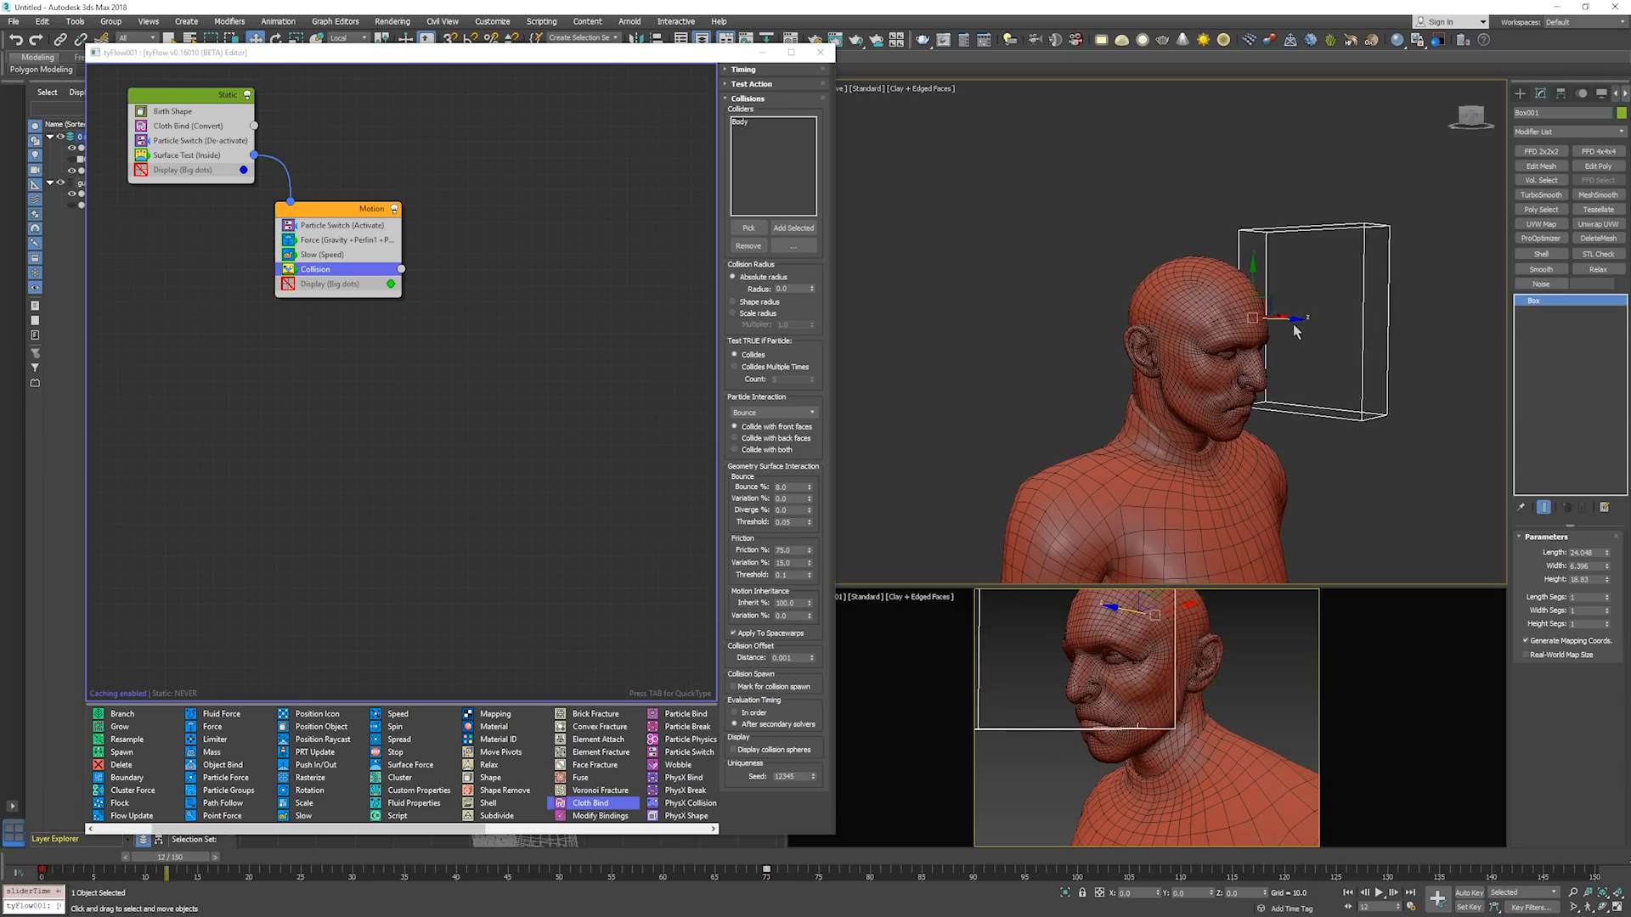
{"action": "key", "text": "period"}
{"action": "key", "text": "period"}
{"action": "key", "text": "period"}
{"action": "key", "text": "period"}
{"action": "key", "text": "period"}
{"action": "key", "text": "period"}
{"action": "key", "text": "period"}
{"action": "key", "text": "period"}
{"action": "key", "text": "period"}
{"action": "key", "text": "period"}
{"action": "key", "text": "period"}
{"action": "key", "text": "period"}
{"action": "key", "text": "period"}
{"action": "key", "text": "period"}
{"action": "key", "text": "period"}
{"action": "key", "text": "period"}
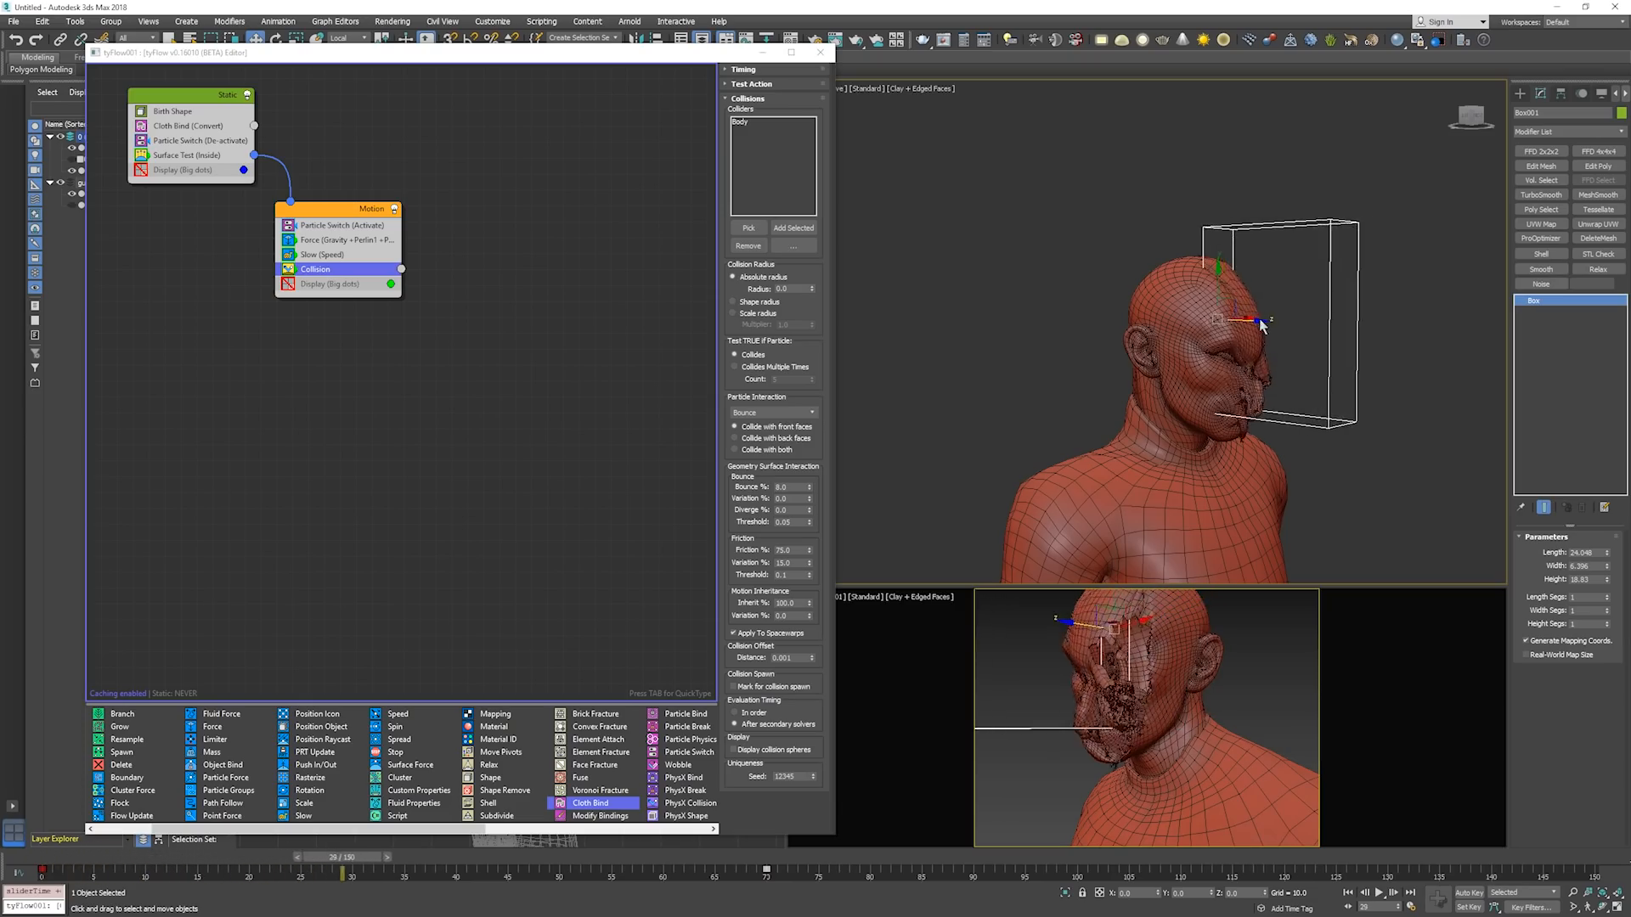
{"action": "key", "text": "period"}
{"action": "key", "text": "period"}
{"action": "key", "text": "period"}
{"action": "key", "text": "period"}
{"action": "key", "text": "period"}
{"action": "key", "text": "period"}
{"action": "scroll", "coordinate": [1241, 322], "scroll_direction": "up", "scroll_amount": 4}
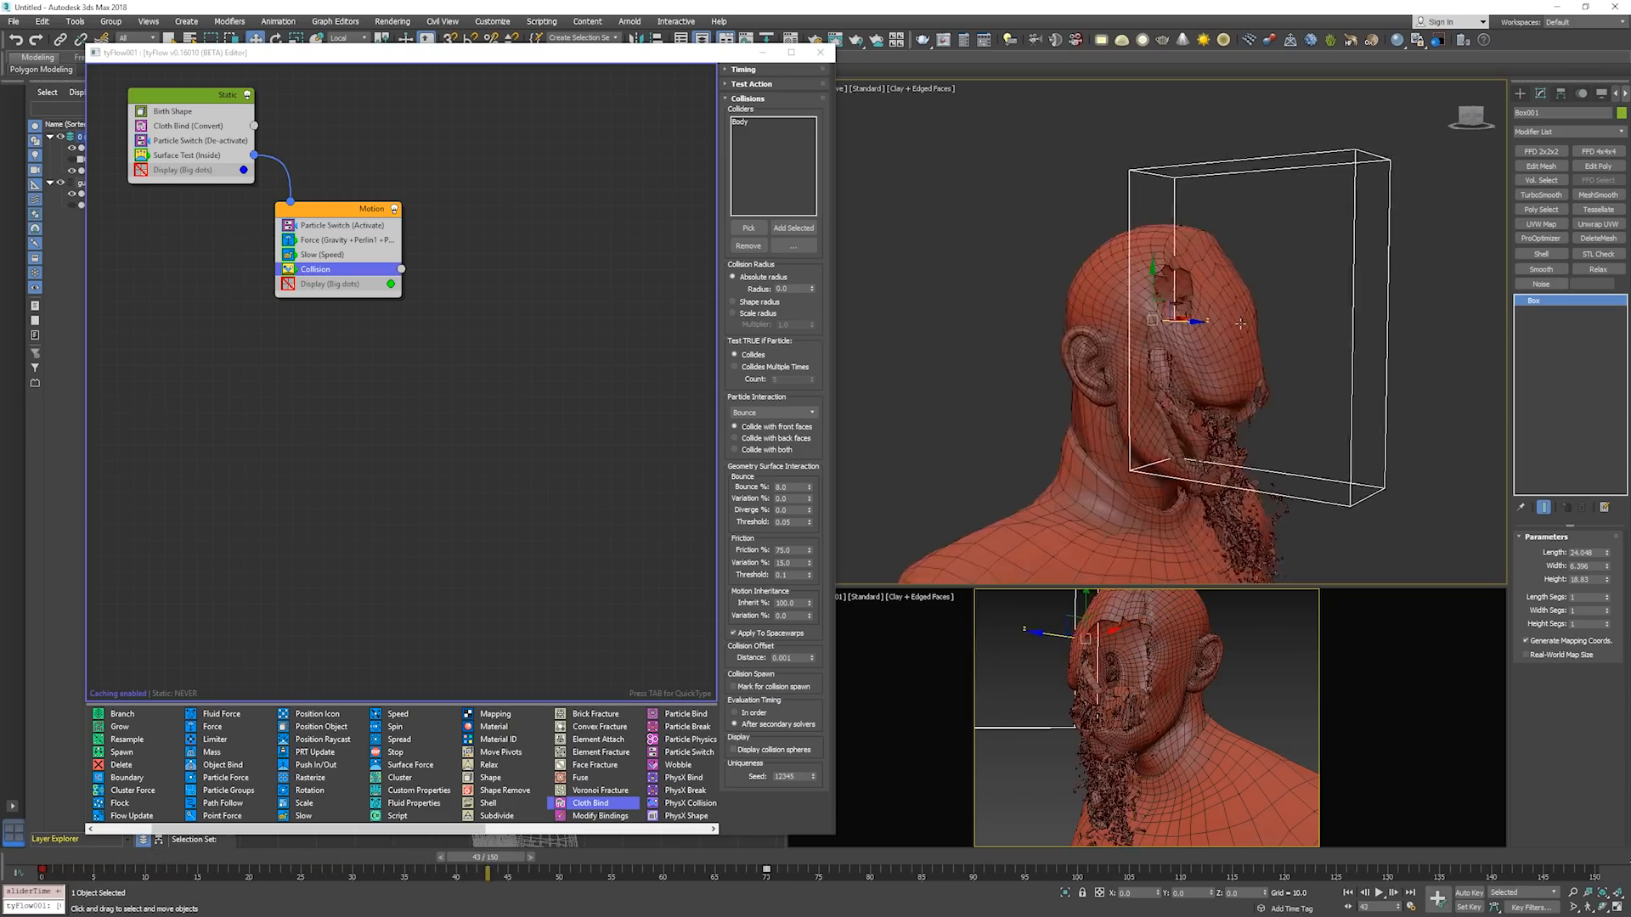
Move the box slightly forward from the face at frame 43 and display the Cloth Bind operator's settings.
{"action": "middle_click_drag", "start_coordinate": [1236, 324], "coordinate": [1251, 330], "text": "alt"}
{"action": "left_click_drag", "start_coordinate": [1181, 322], "coordinate": [1200, 324]}
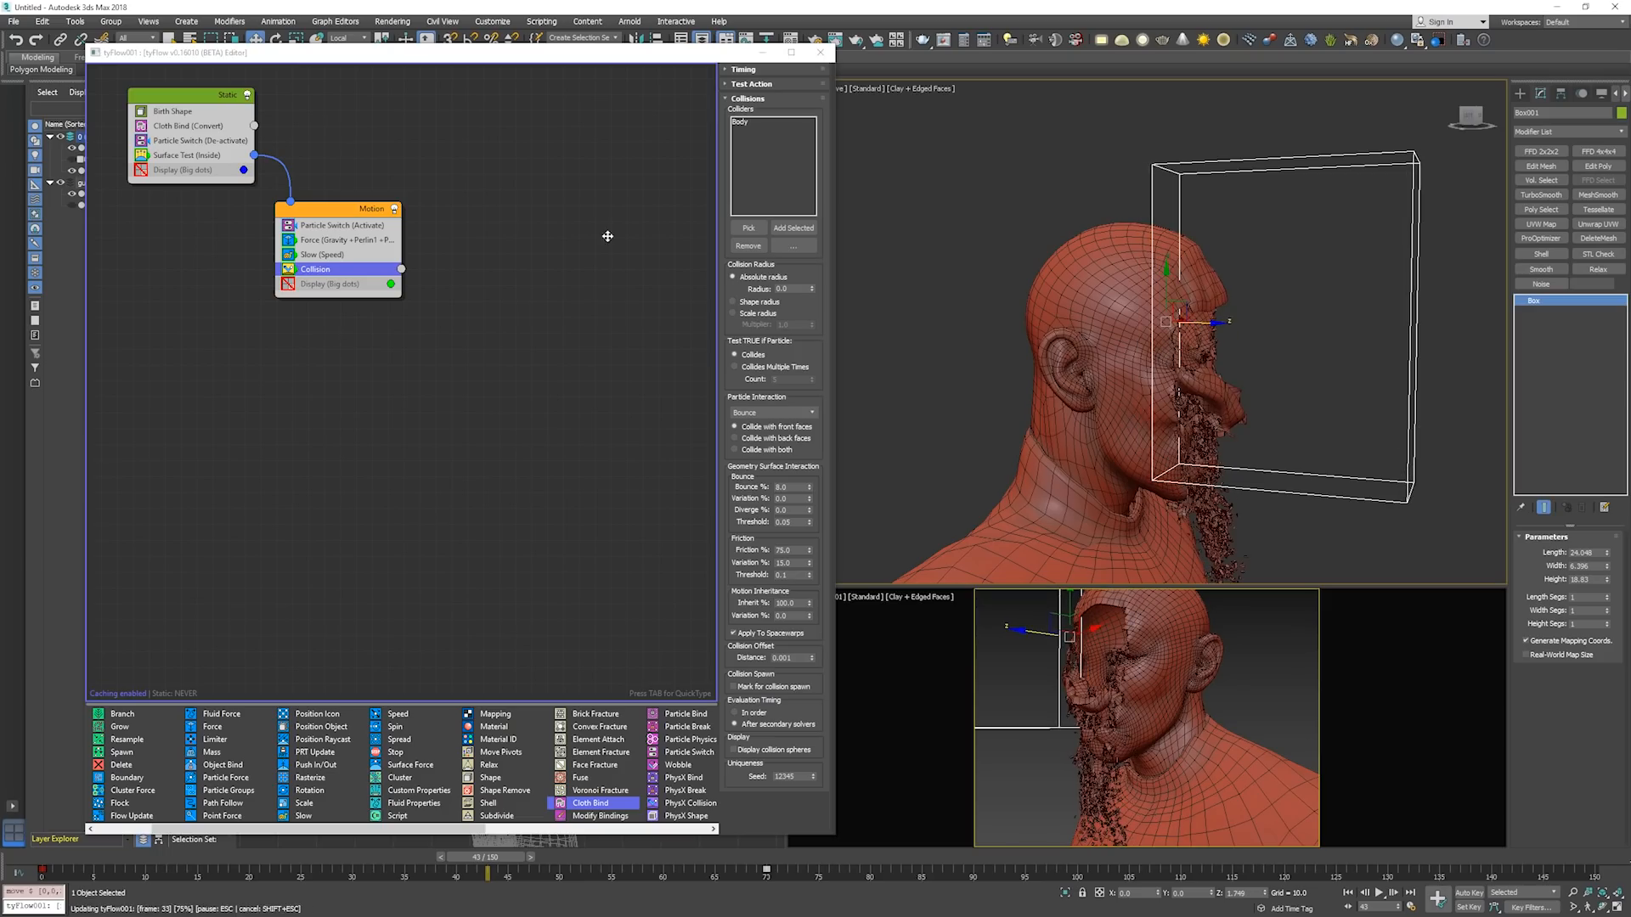
{"action": "left_click", "coordinate": [198, 141]}
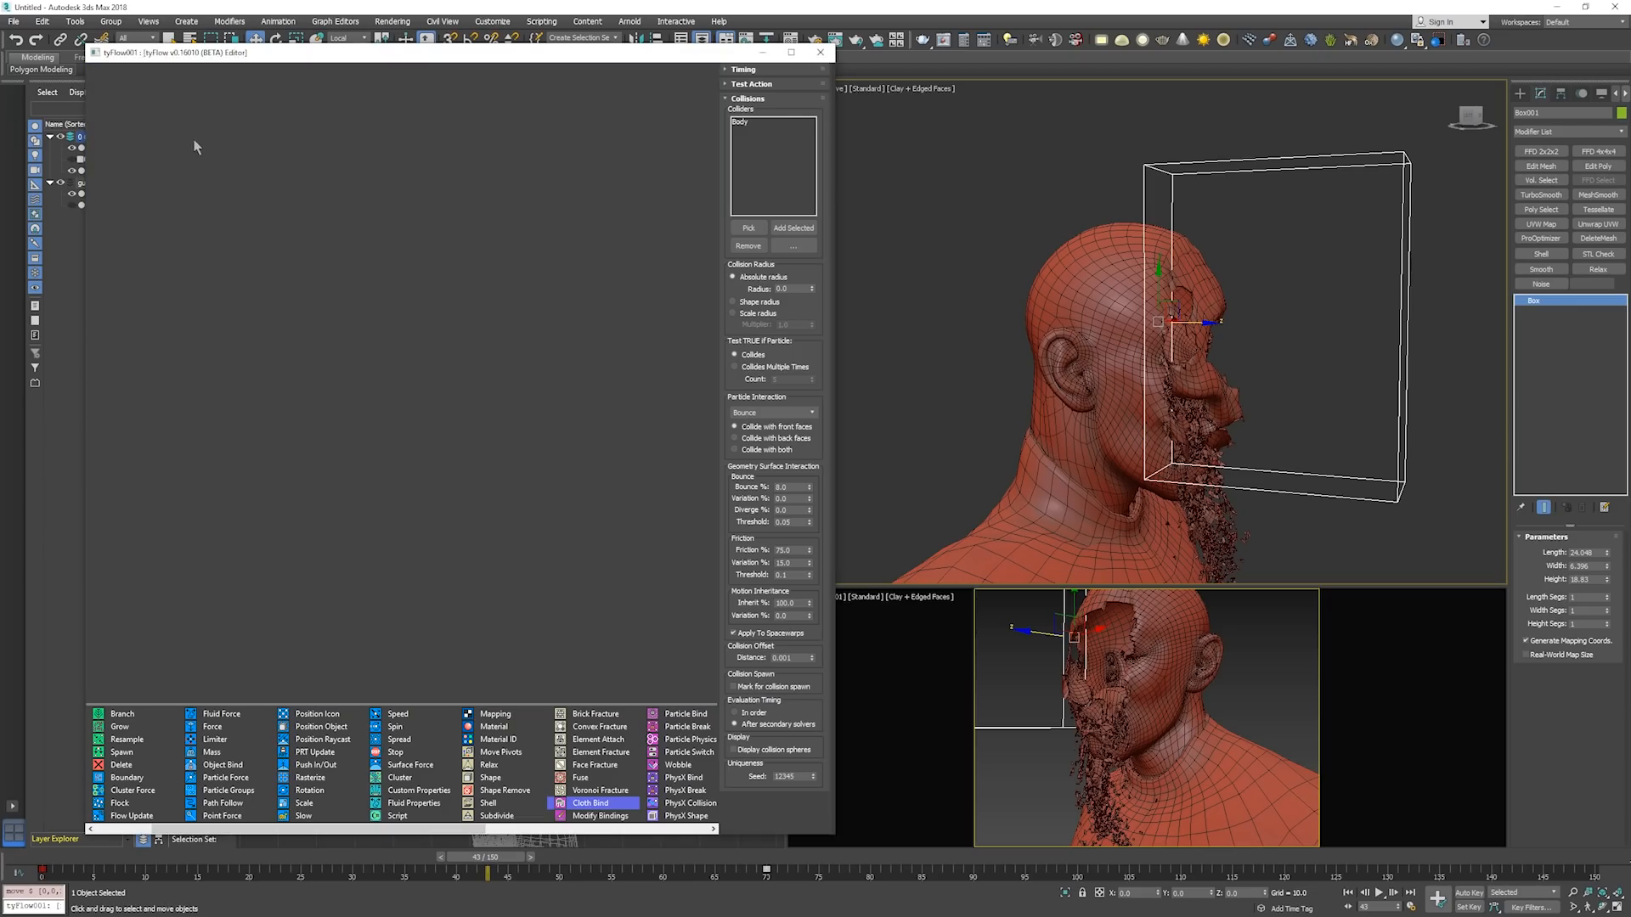
{"action": "left_click", "coordinate": [190, 126]}
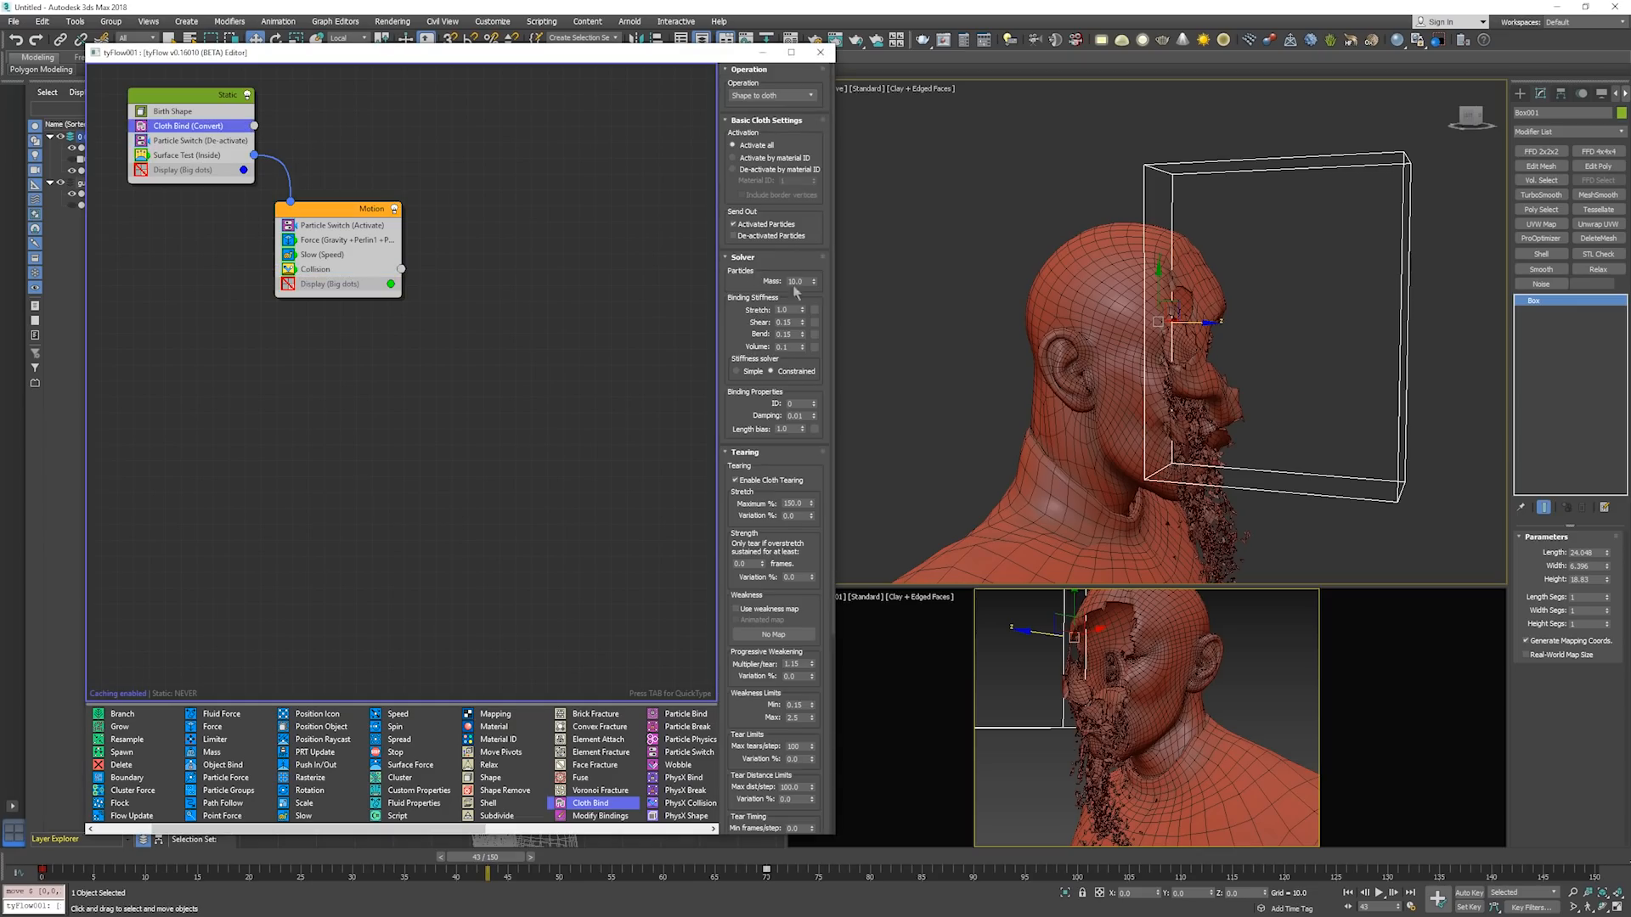
{"action": "mouse_move", "coordinate": [1234, 404]}
{"action": "middle_mouse_down", "text": "alt"}
{"action": "mouse_move", "coordinate": [1082, 392]}
{"action": "mouse_move", "coordinate": [1225, 399]}
{"action": "middle_mouse_up", "text": "alt"}
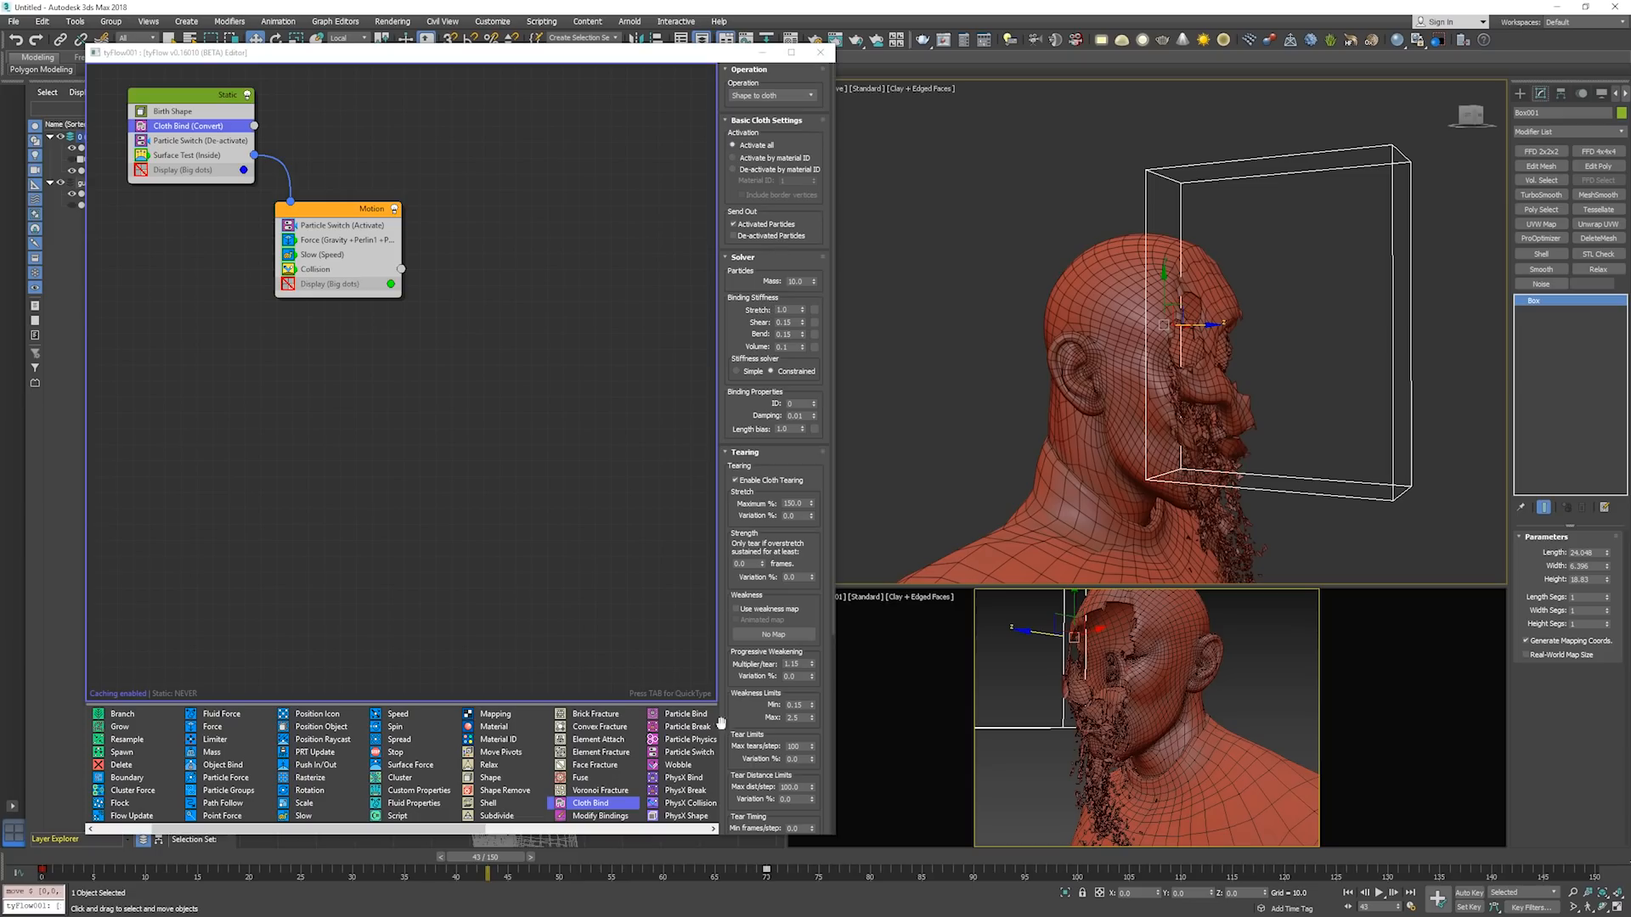
{"action": "left_click", "coordinate": [1292, 426]}
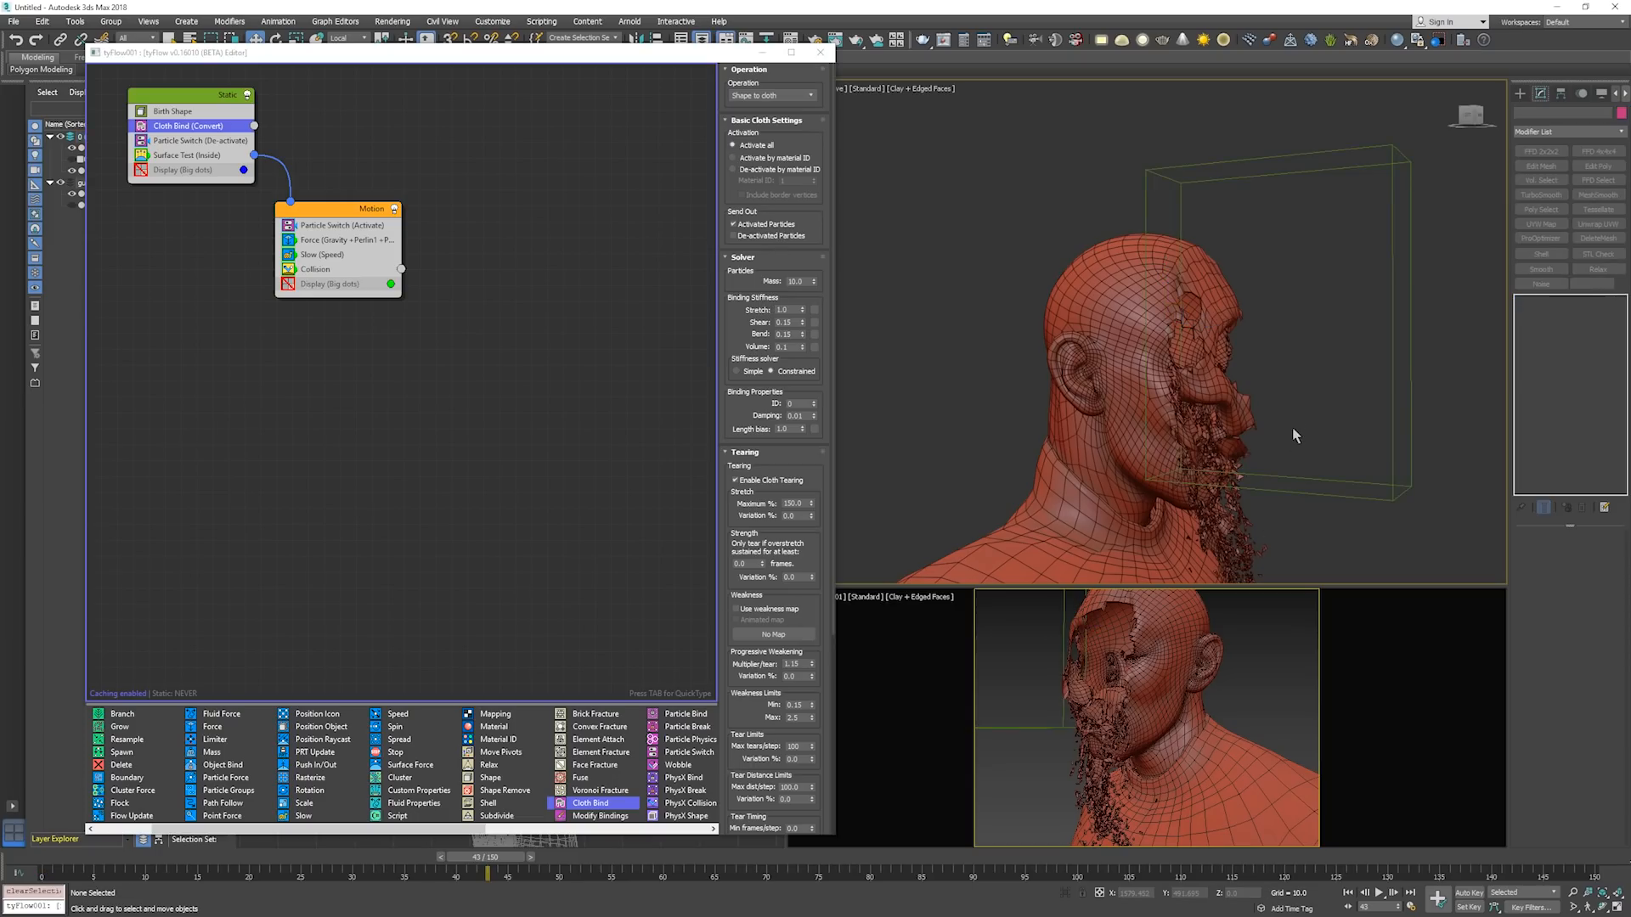